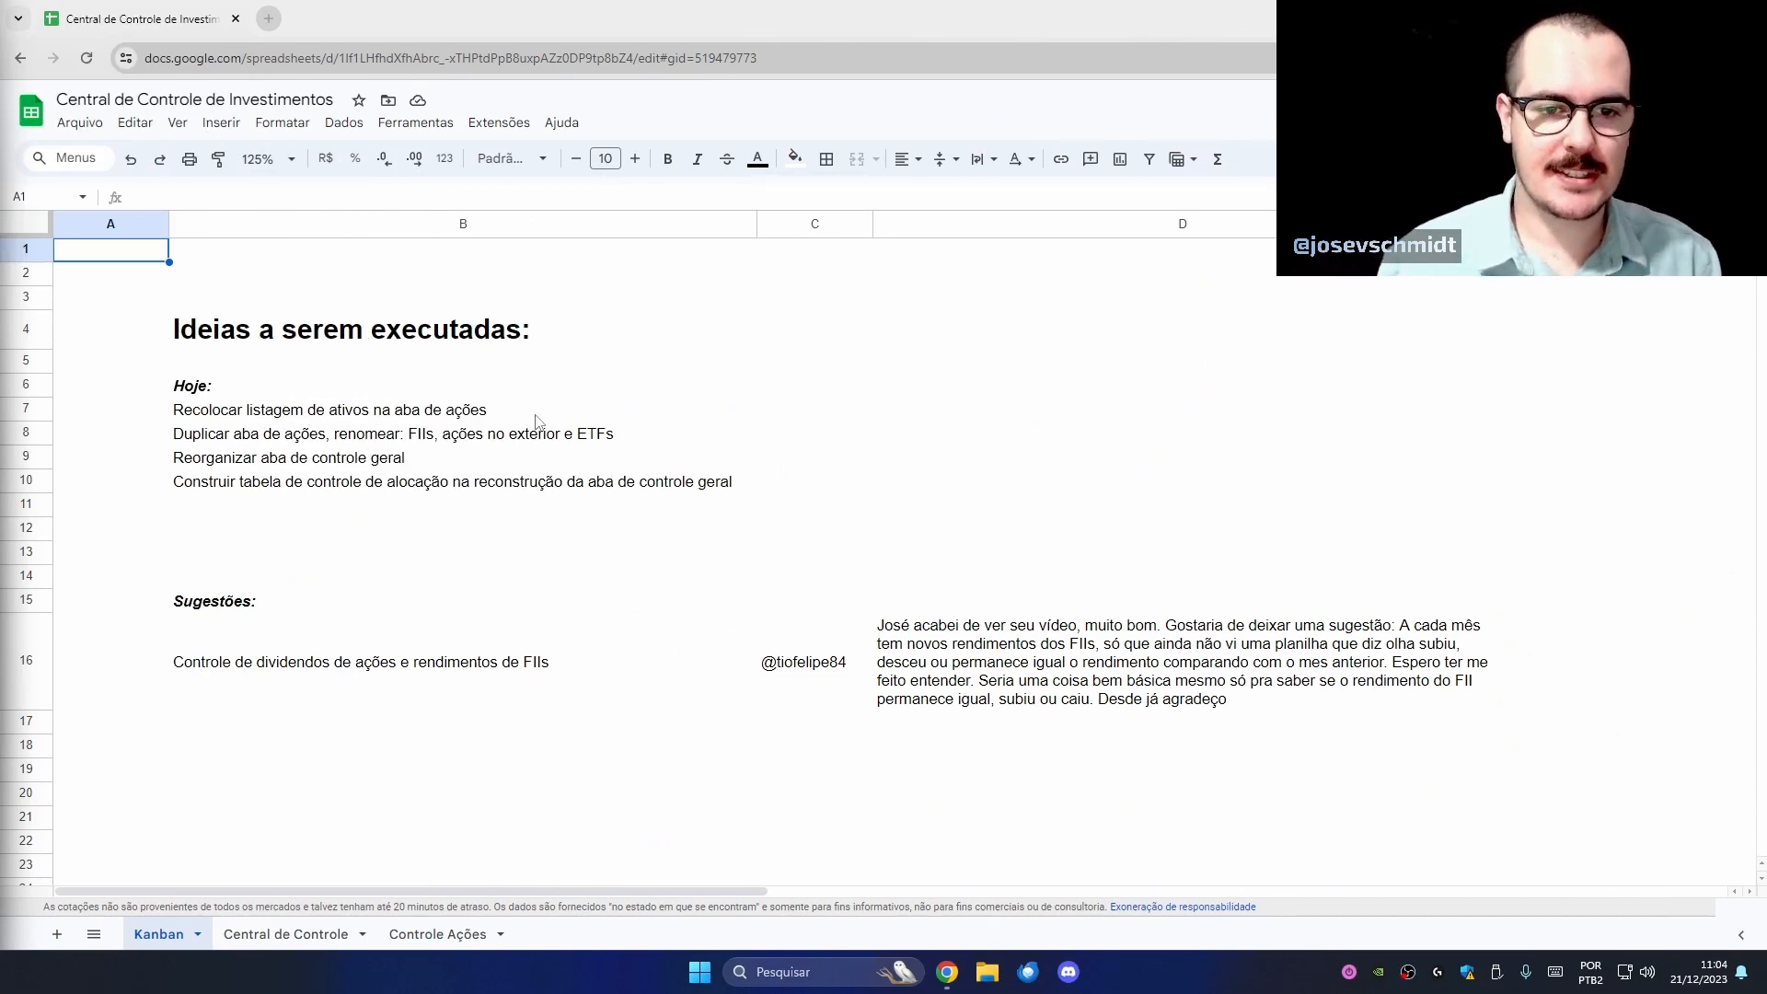
- Select and review the ideas and the first three tasks listed under Hoje on the Kanban
left_click_drag(317, 334, 324, 490)
left_click(317, 506)
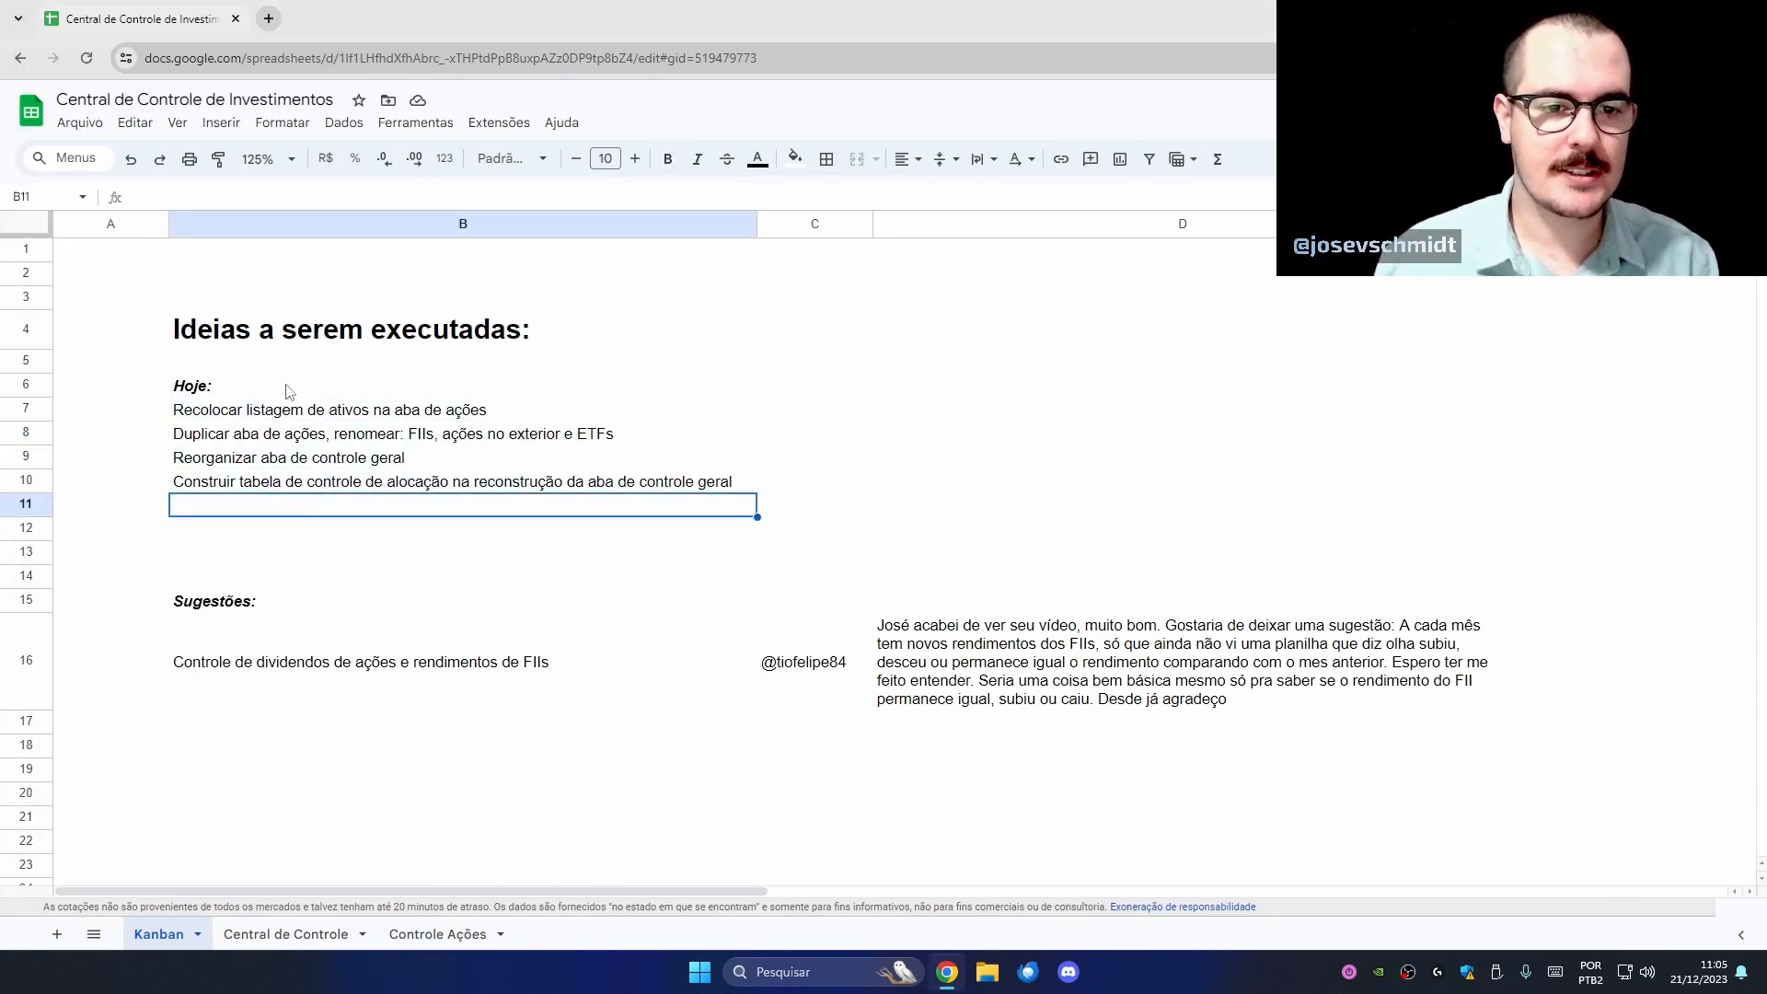
left_click_drag(287, 396, 293, 481)
left_click(295, 532)
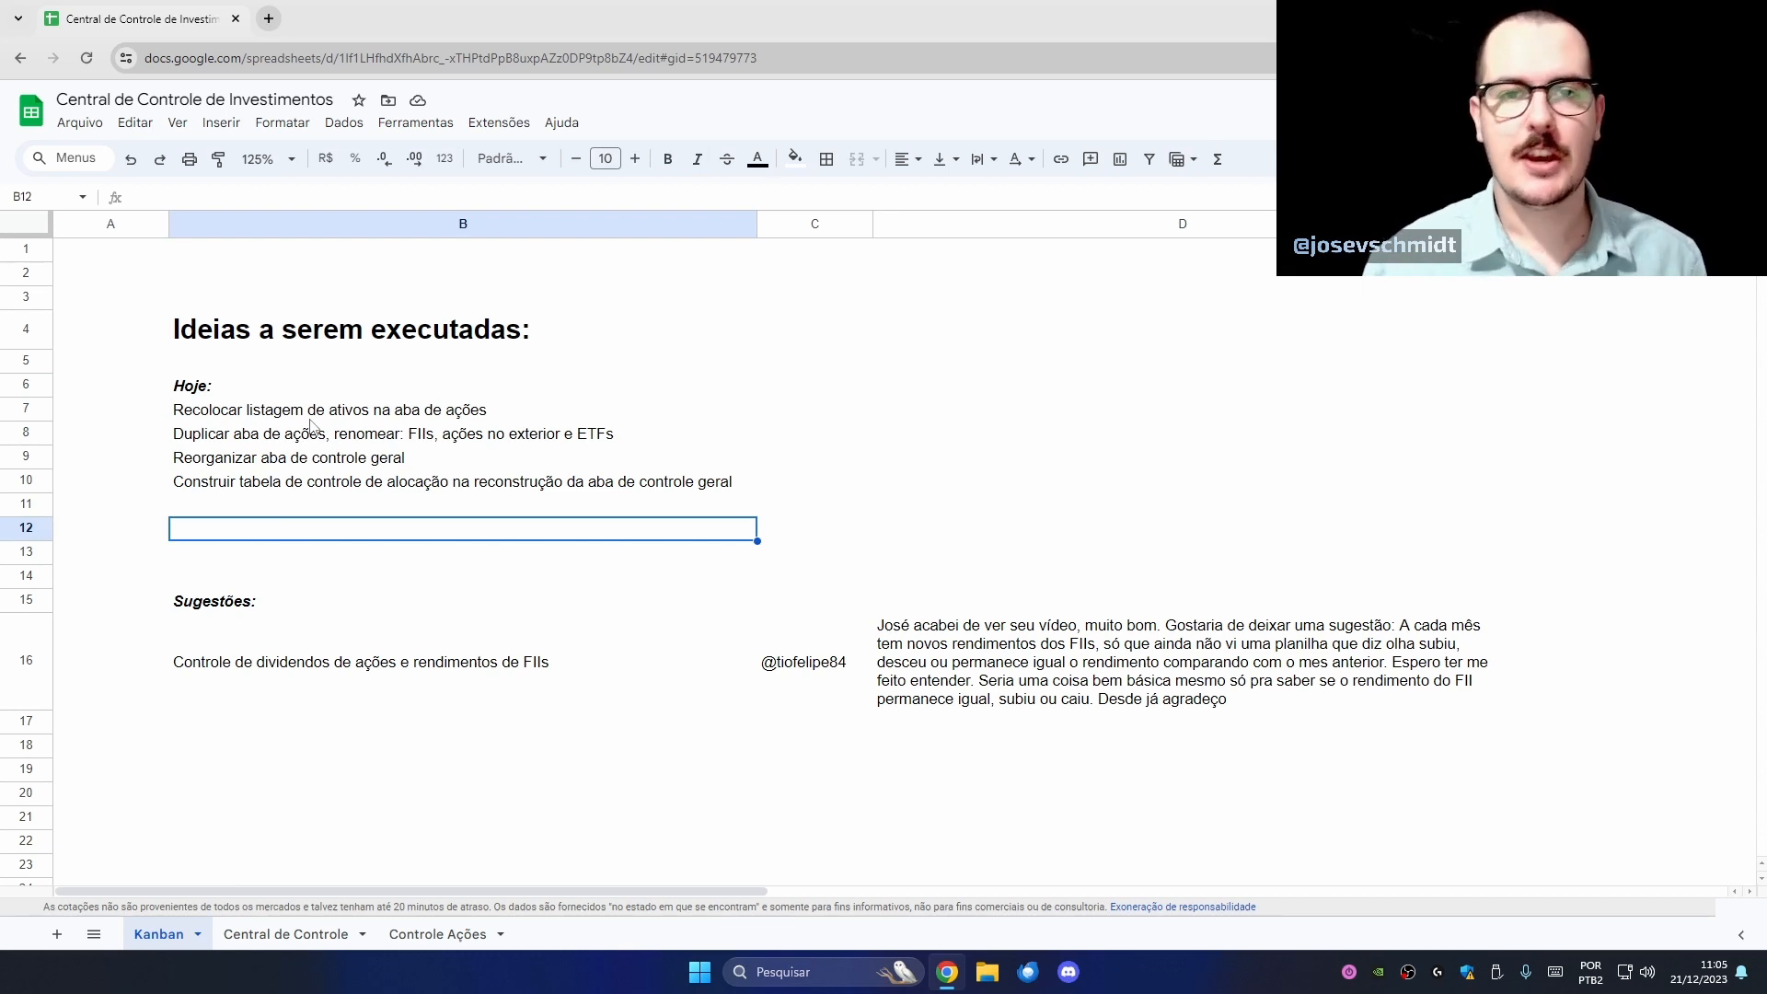
left_click_drag(335, 416, 328, 458)
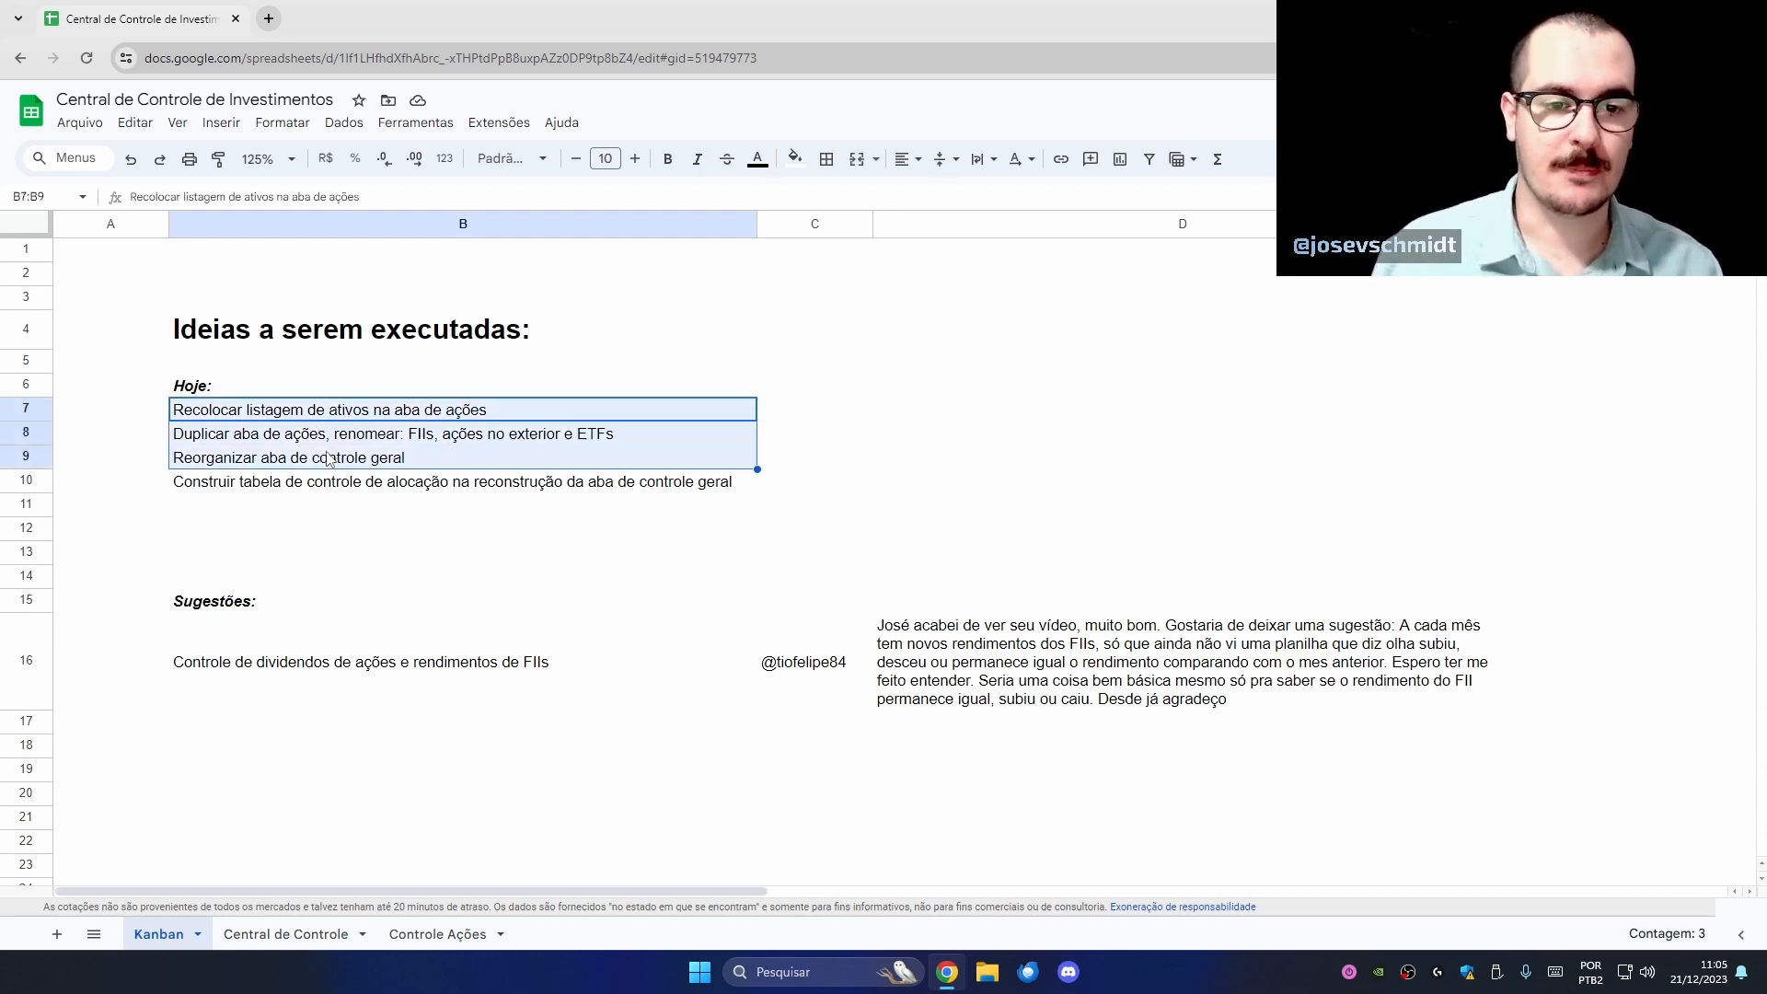
- Review the allocation-table, relisting and duplication tasks, then switch to the Central de Controle sheet
left_click(345, 494)
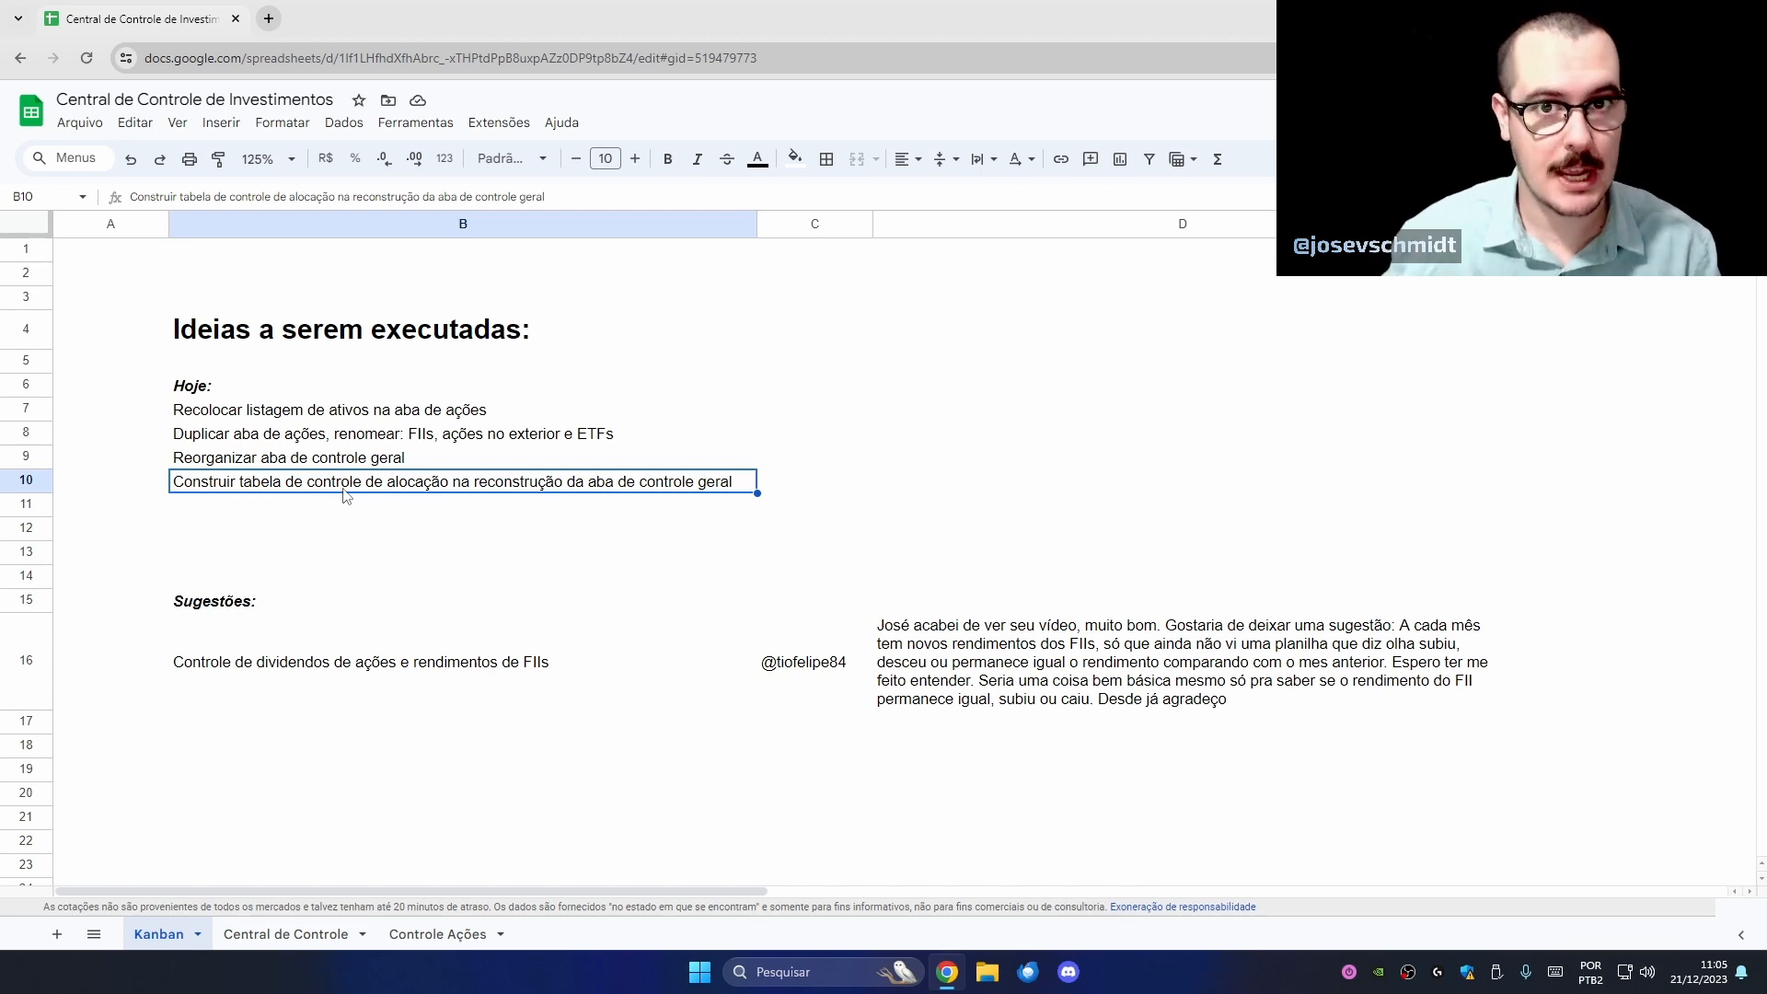
left_click(458, 414)
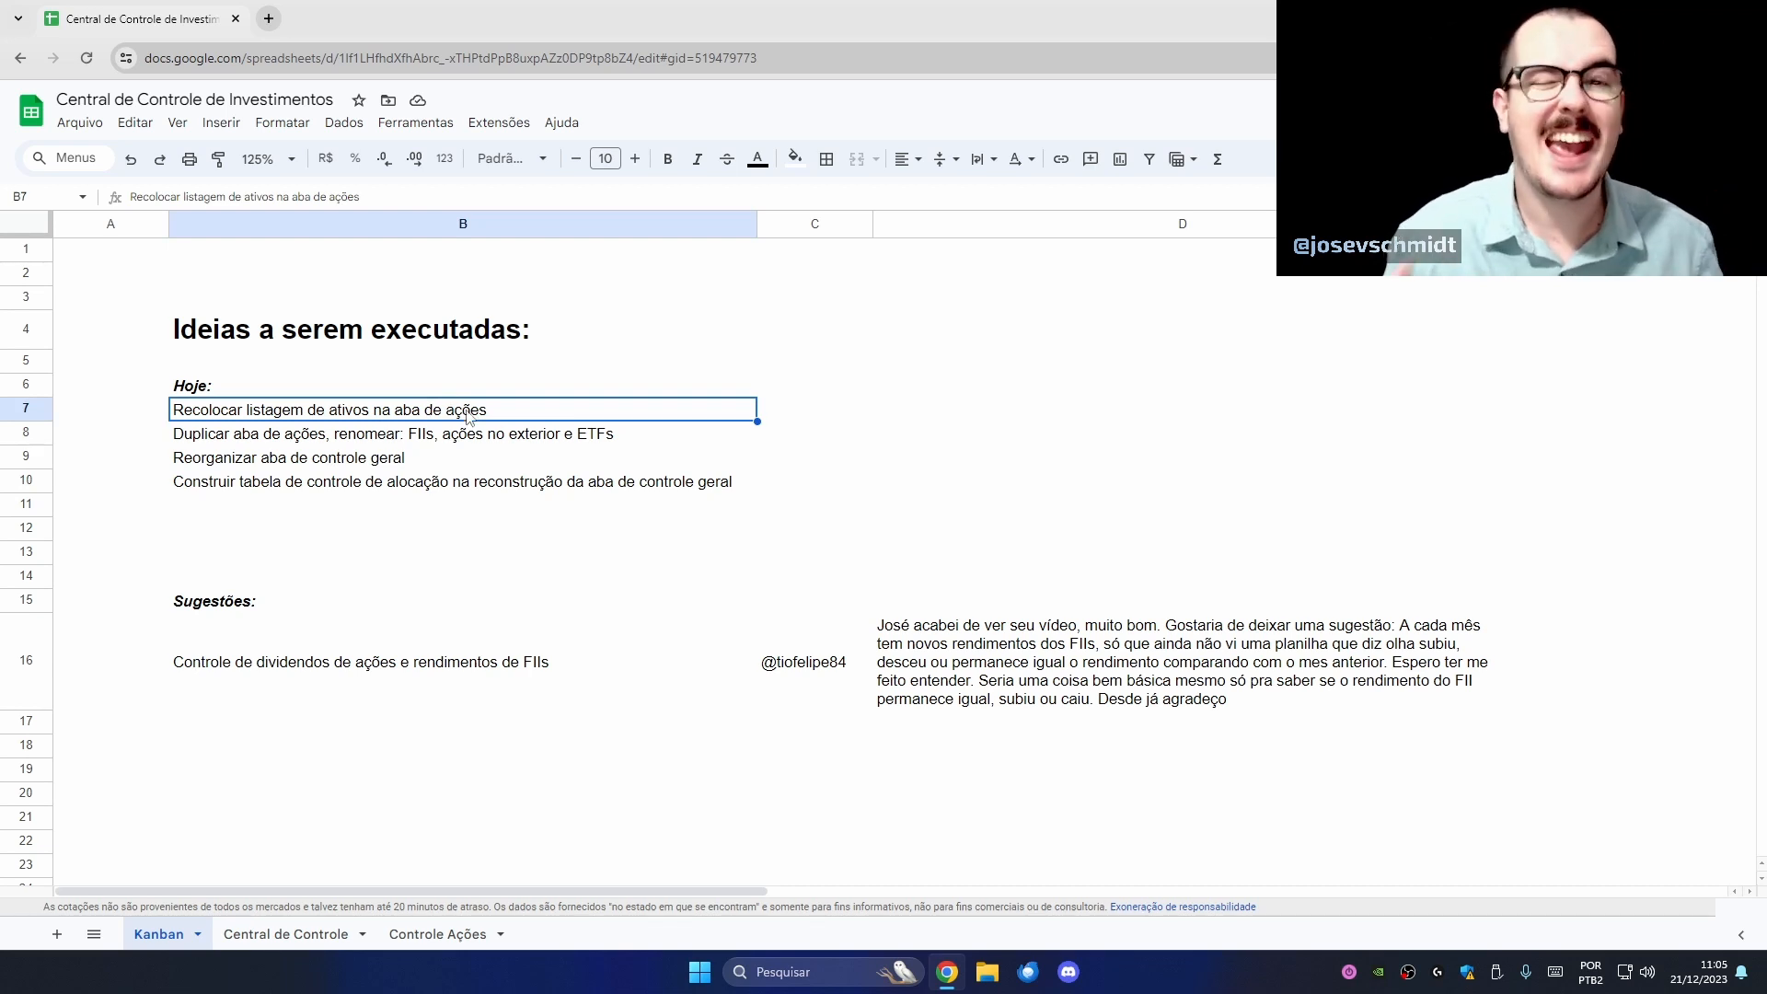
left_click(409, 441)
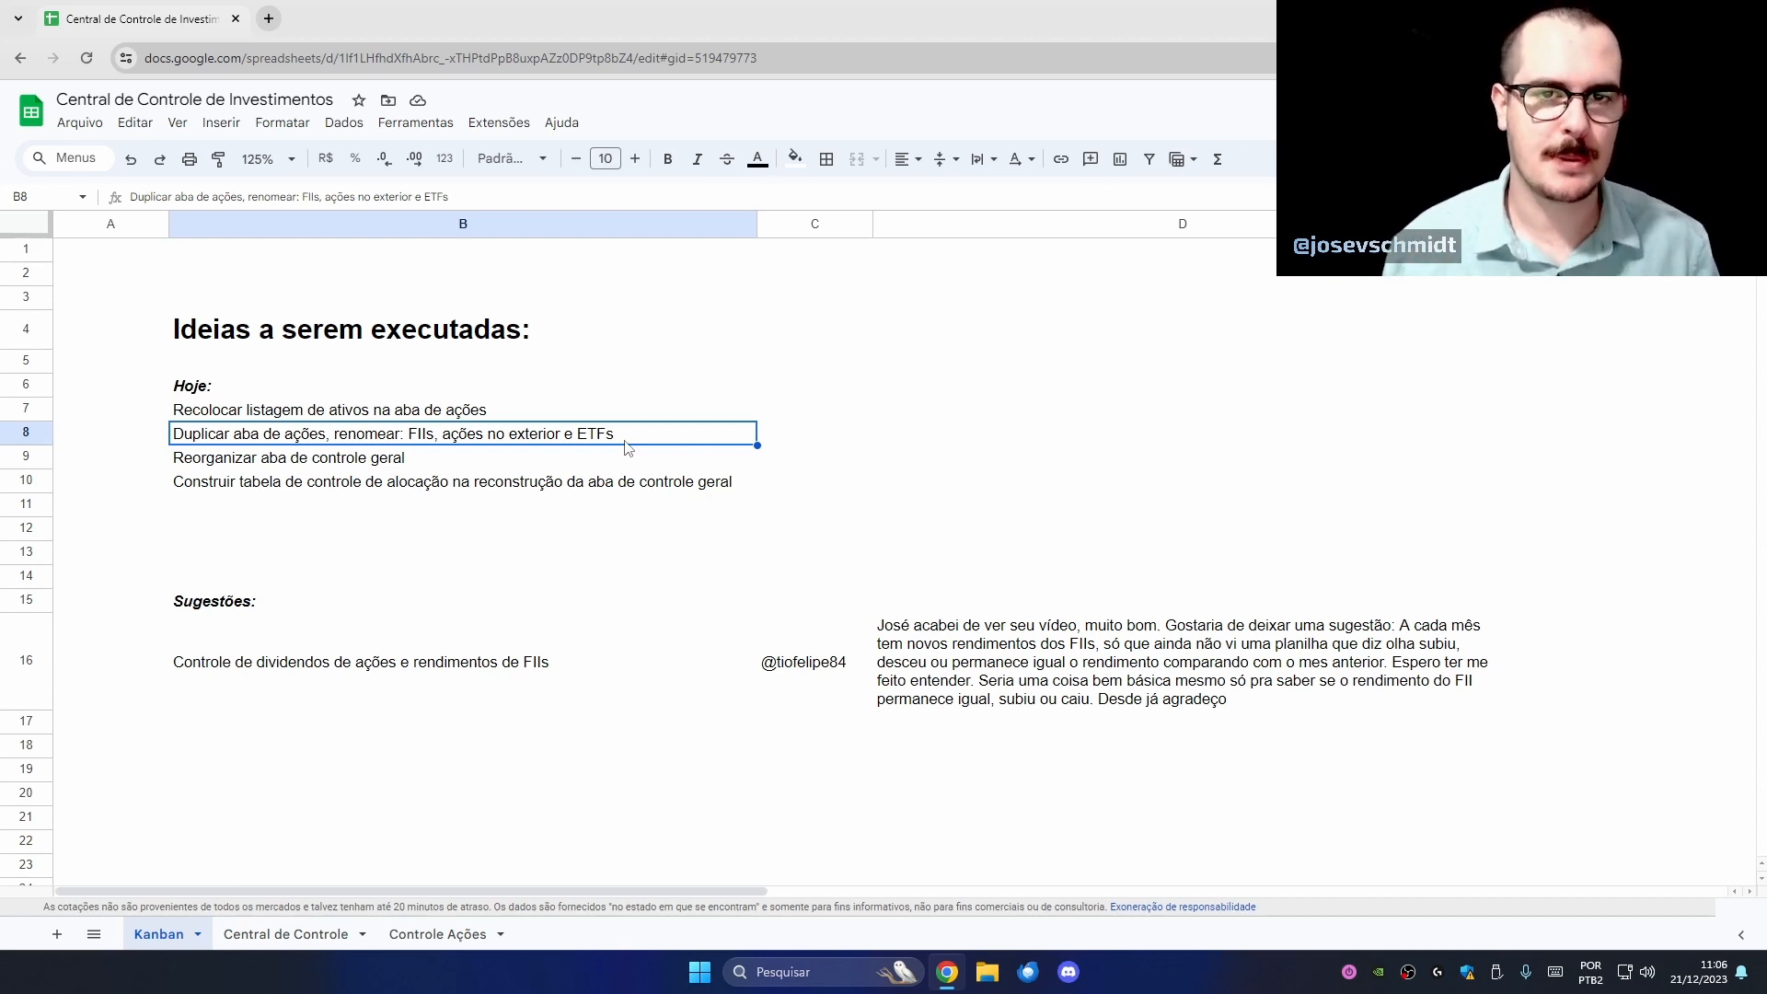
left_click(526, 415)
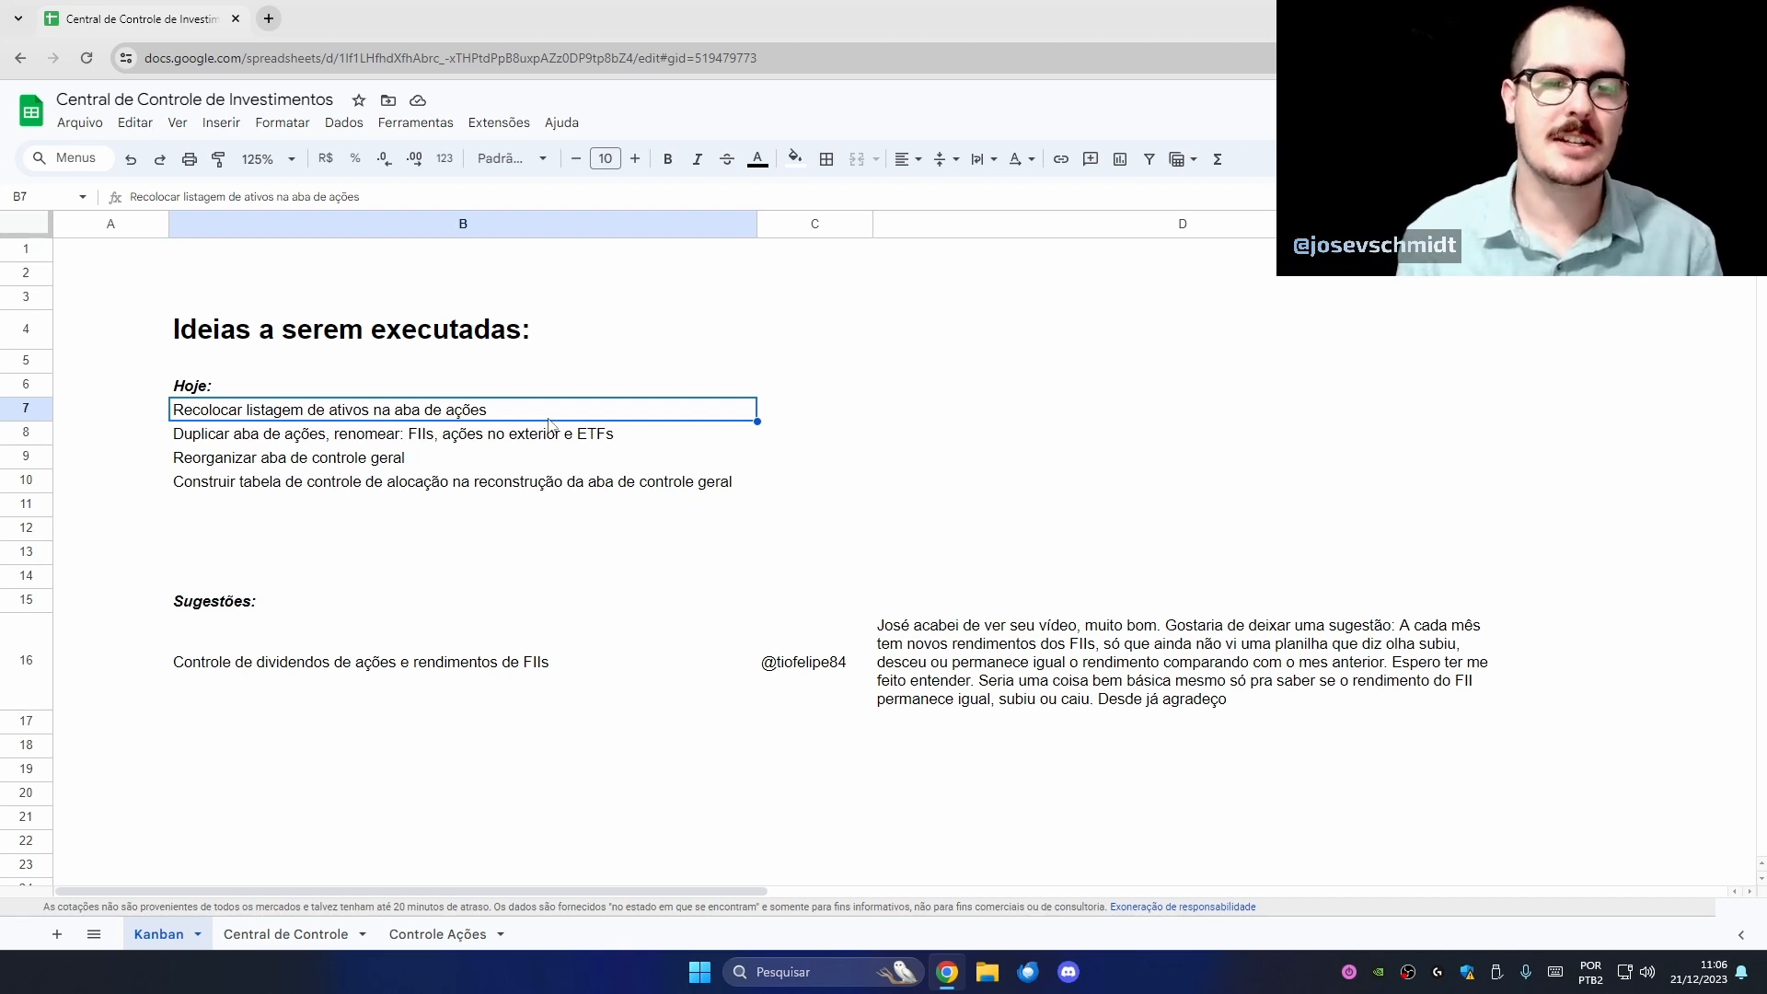
left_click(330, 948)
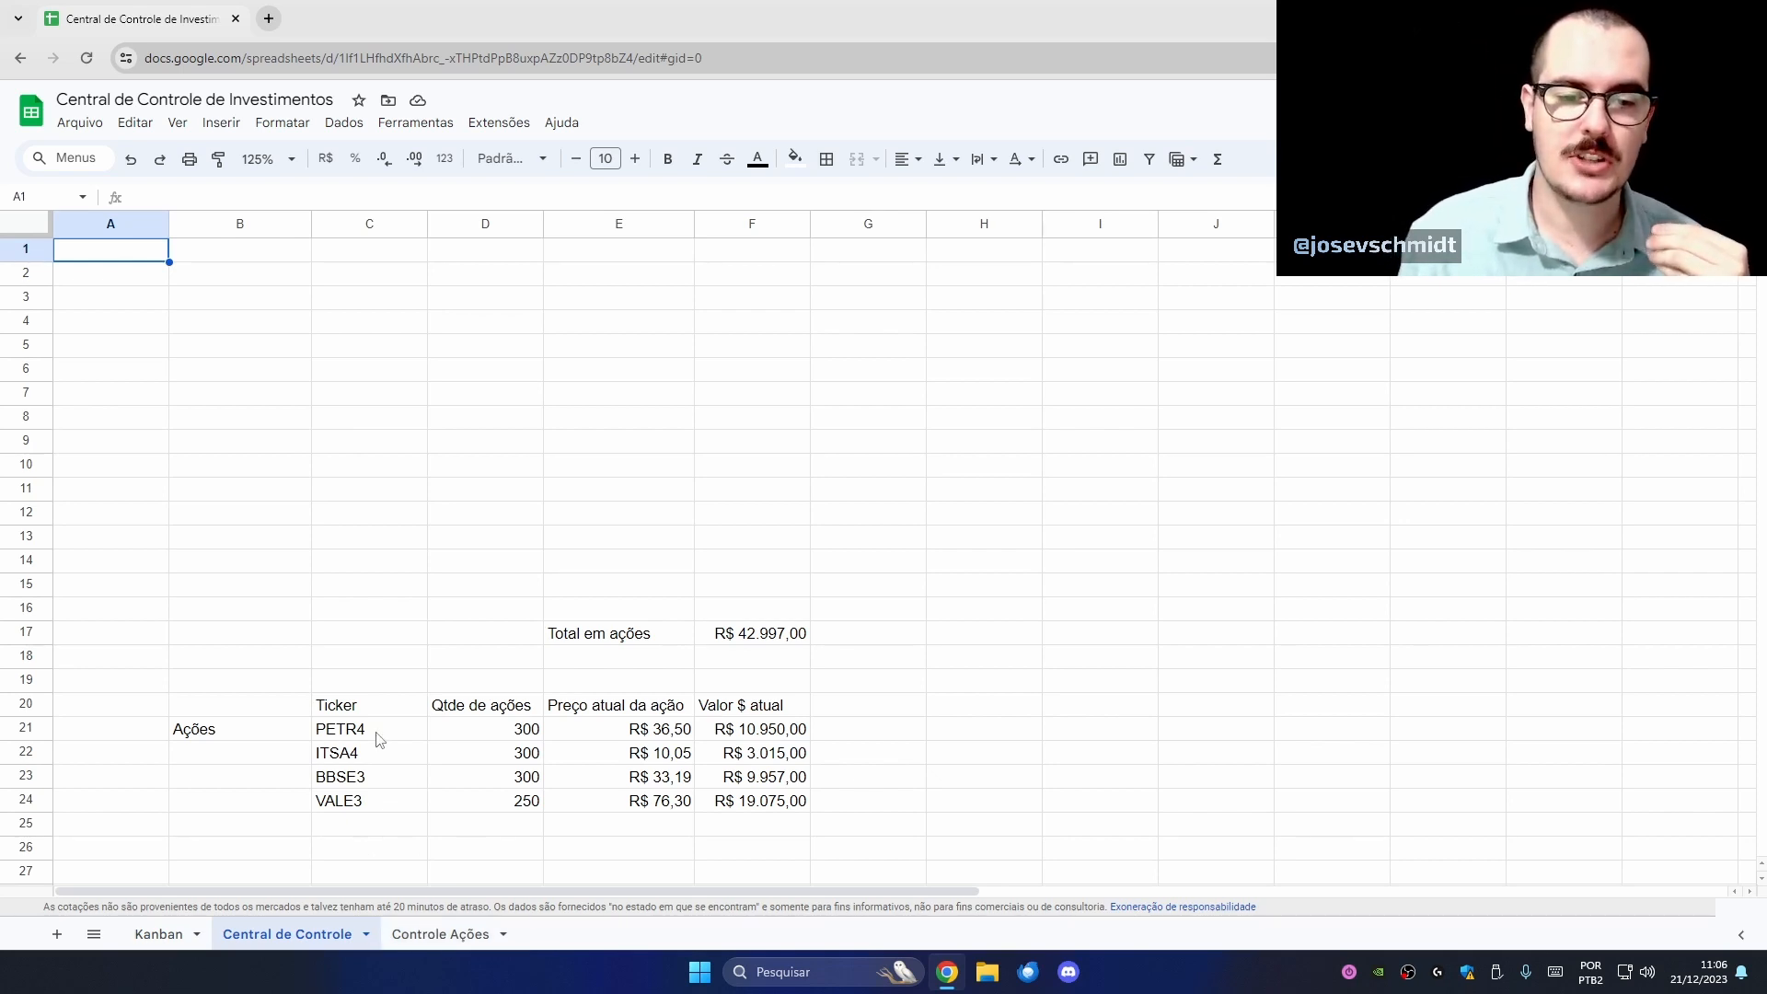
left_click_drag(377, 739, 411, 805)
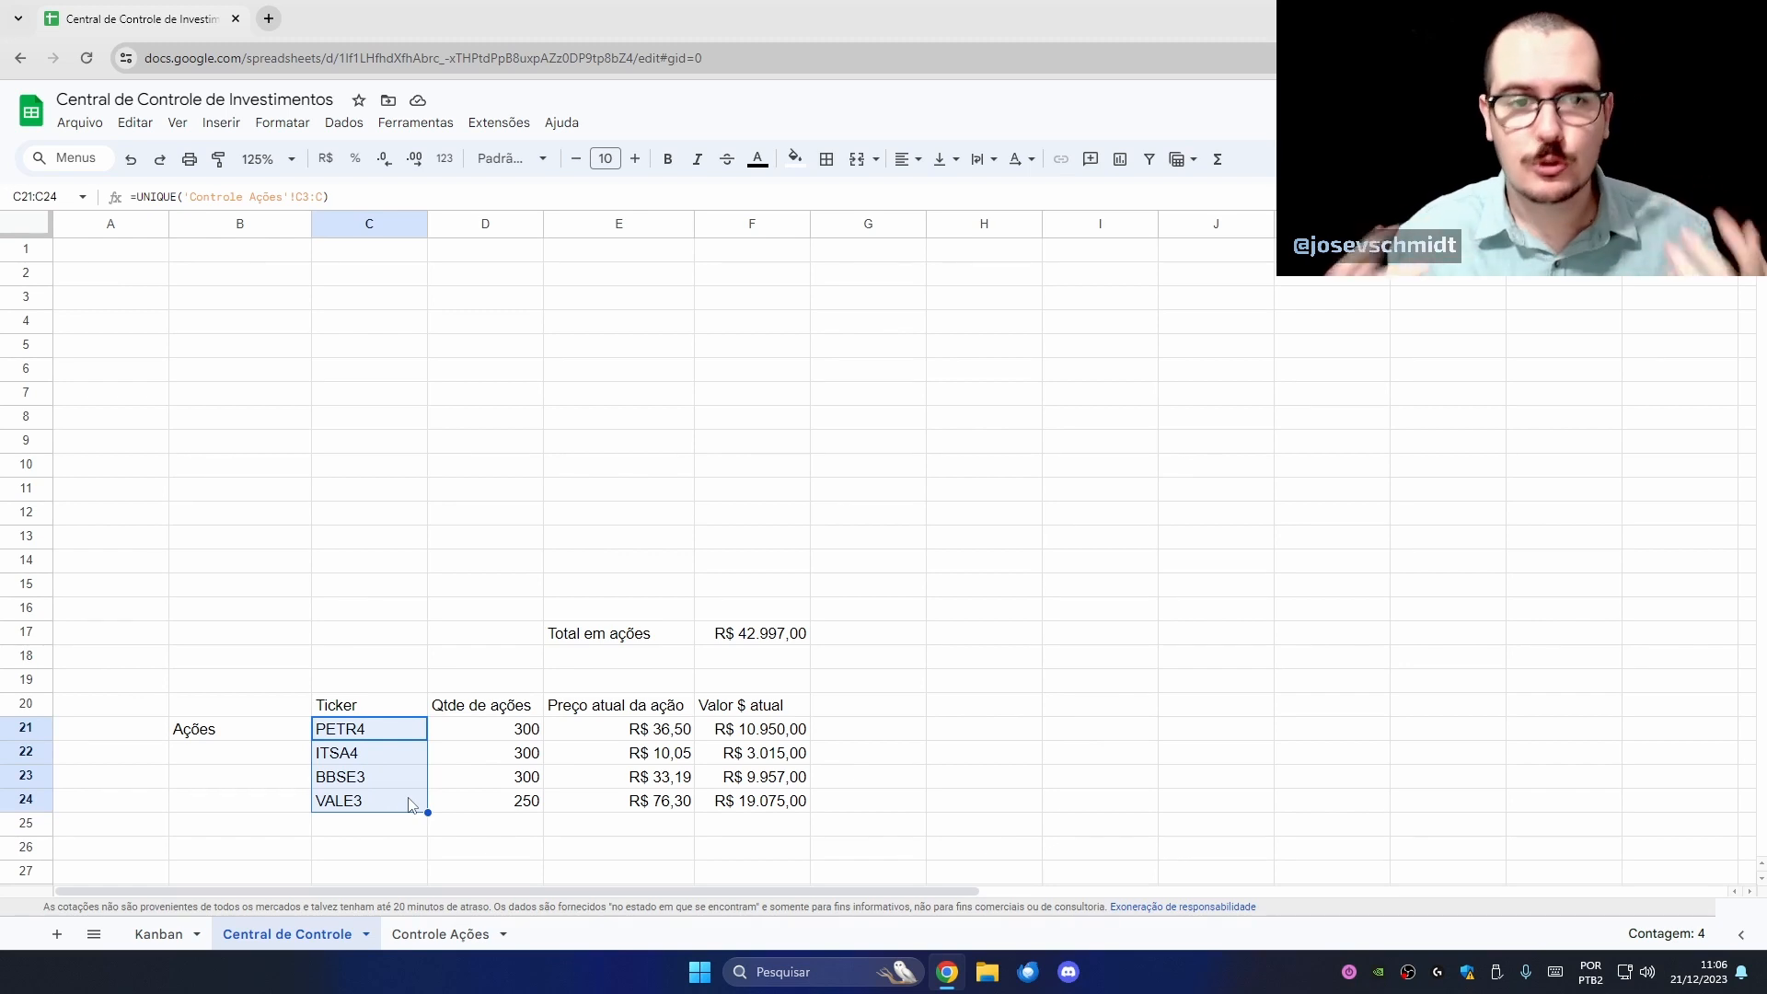
left_click(442, 935)
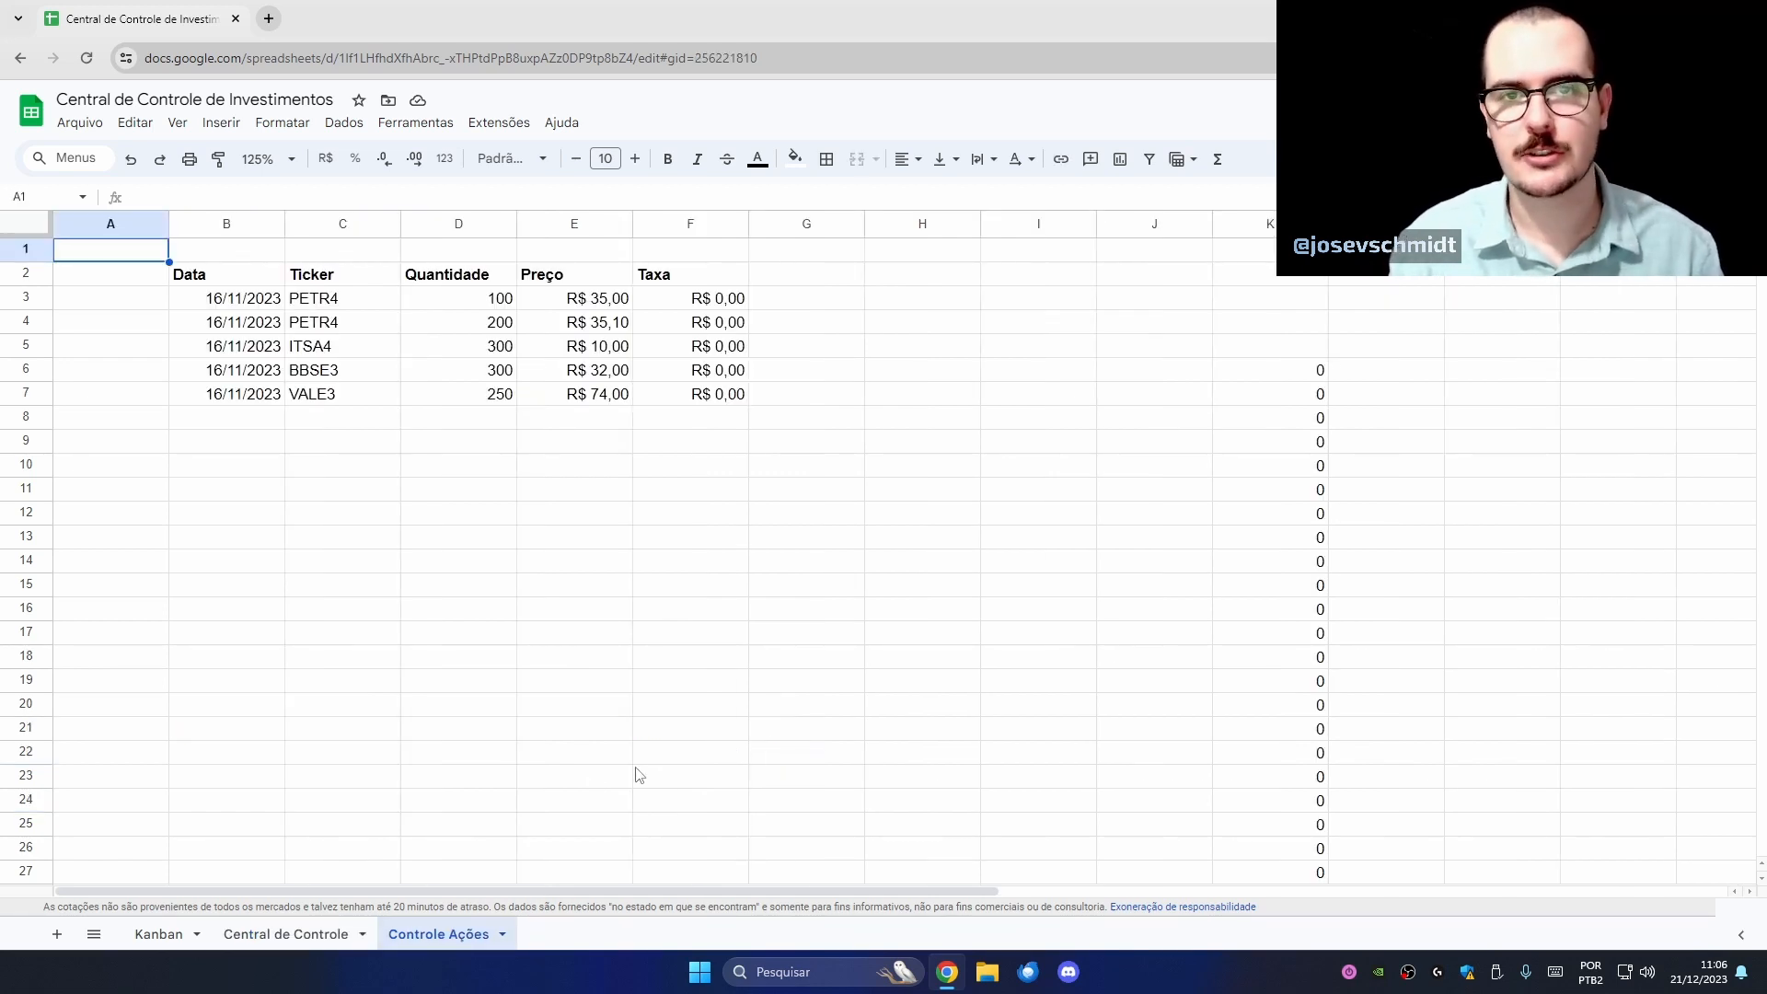
left_click(276, 307)
left_click_drag(277, 310, 355, 333)
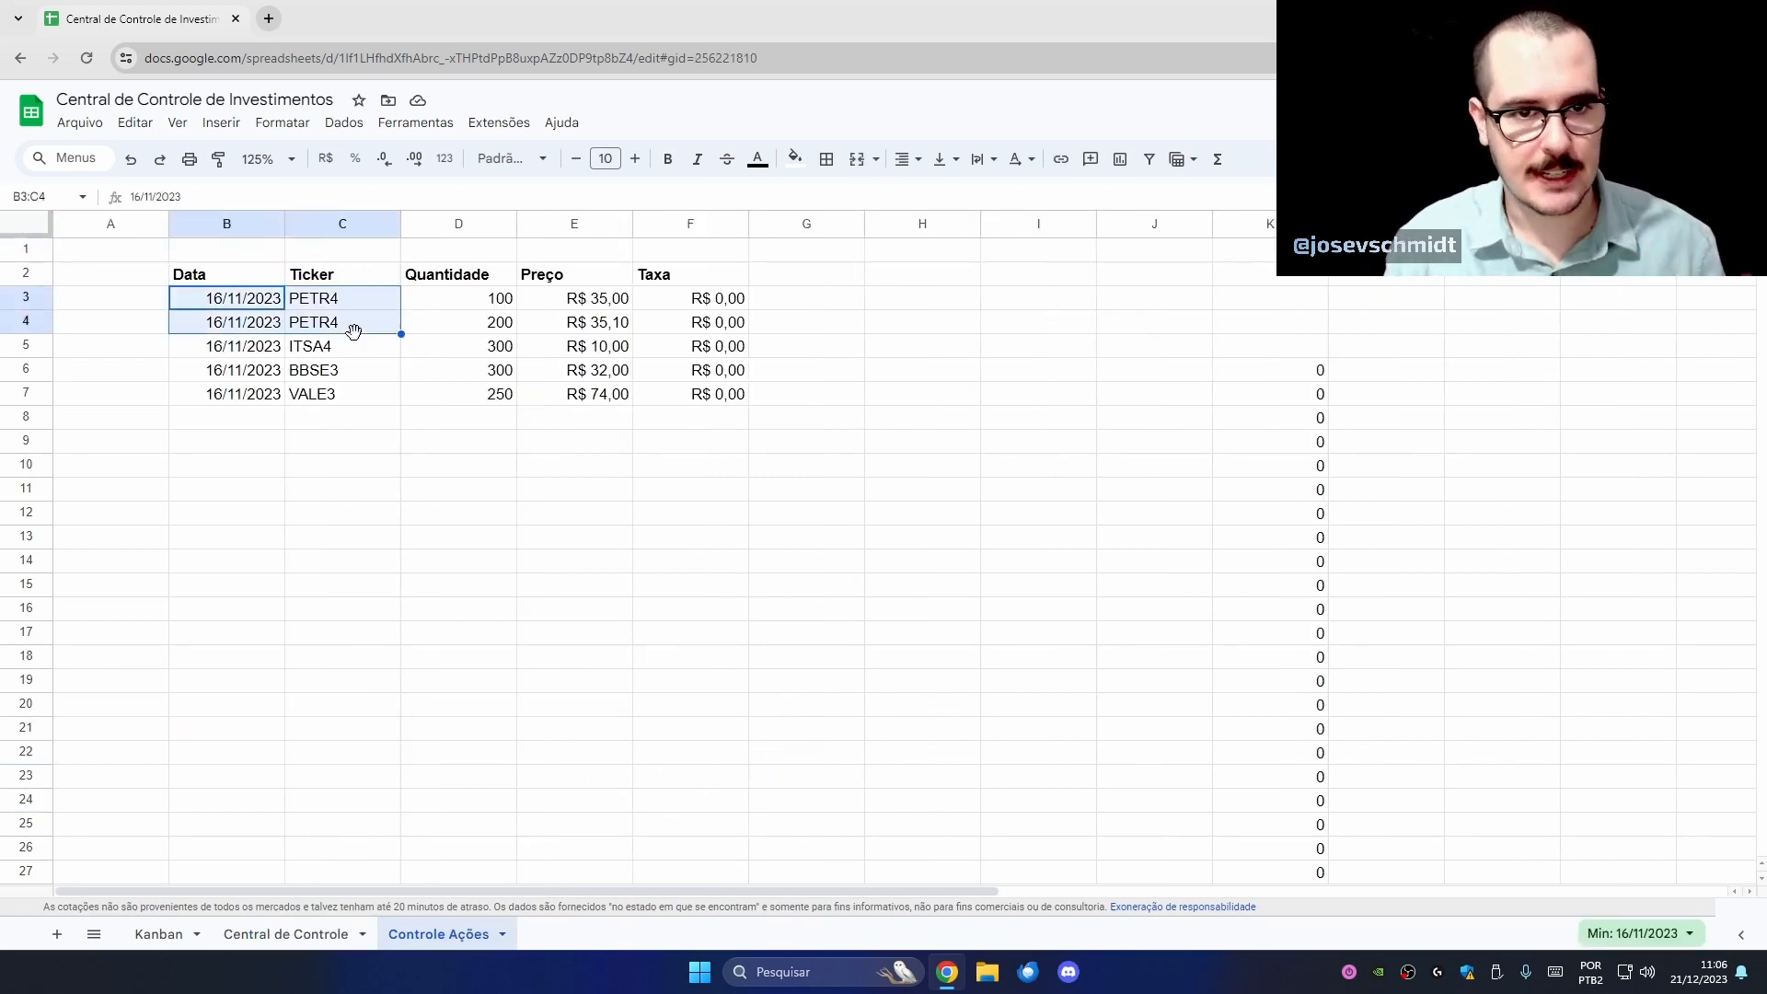
left_click(333, 368)
left_click(485, 355)
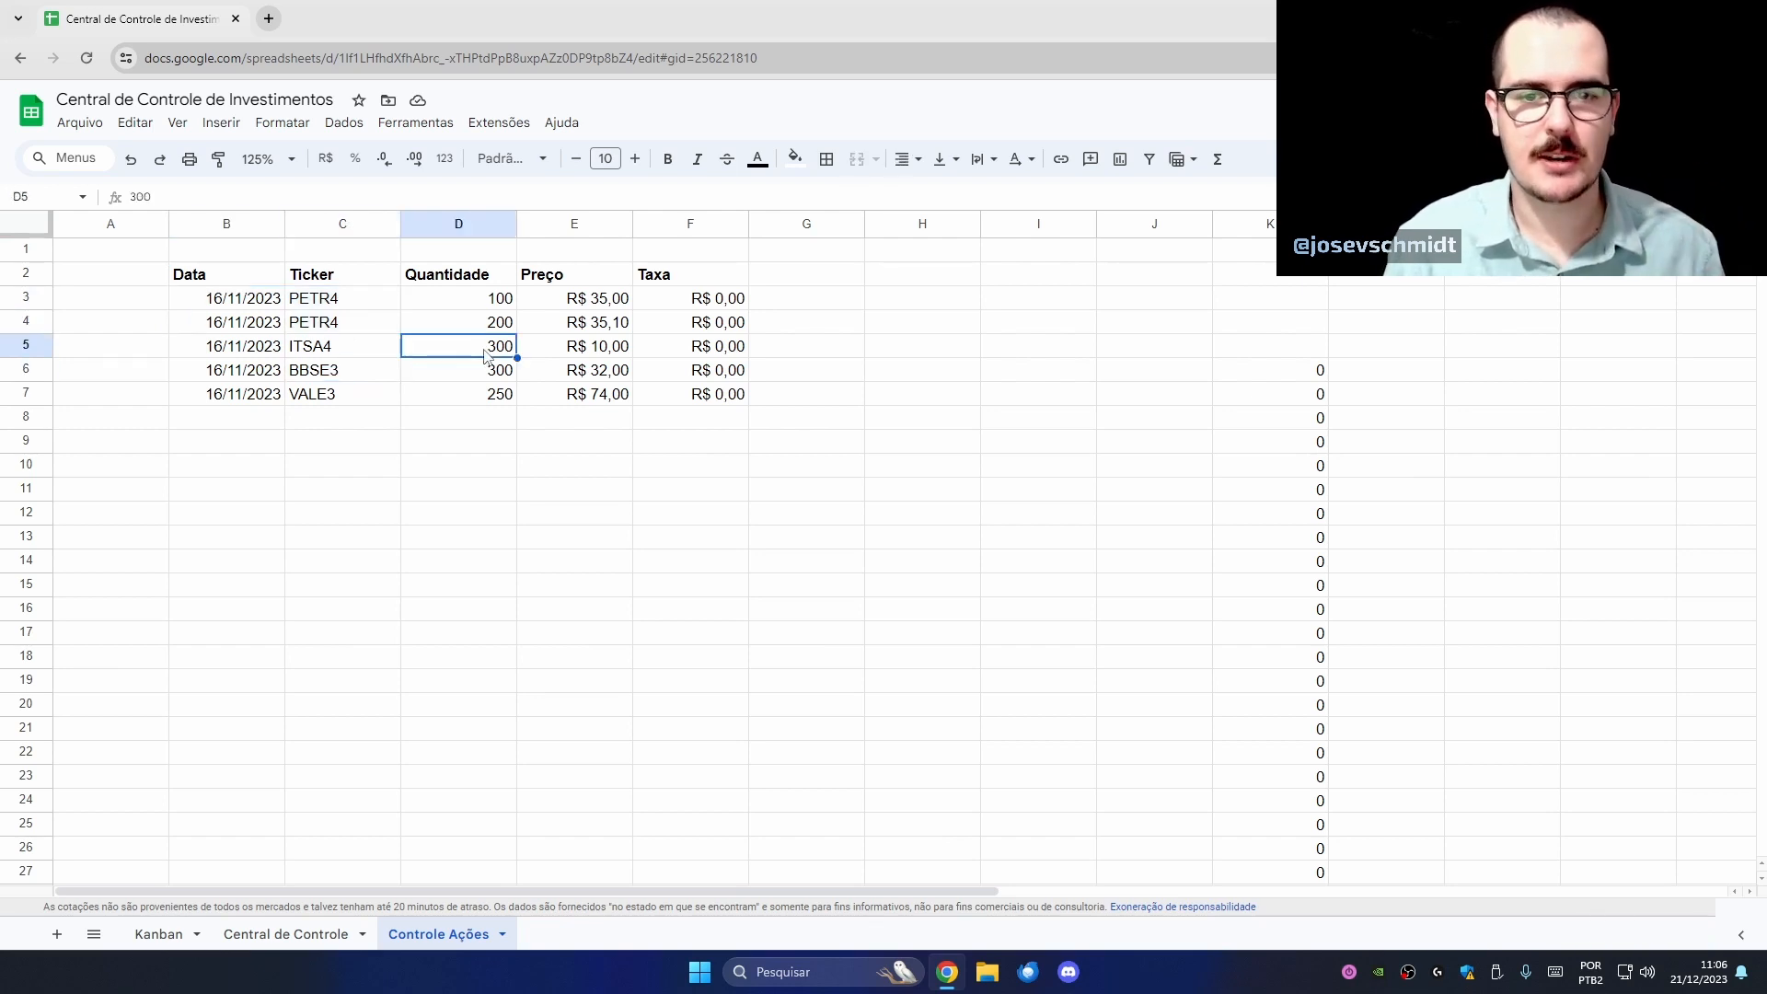
left_click(597, 356)
left_click(718, 356)
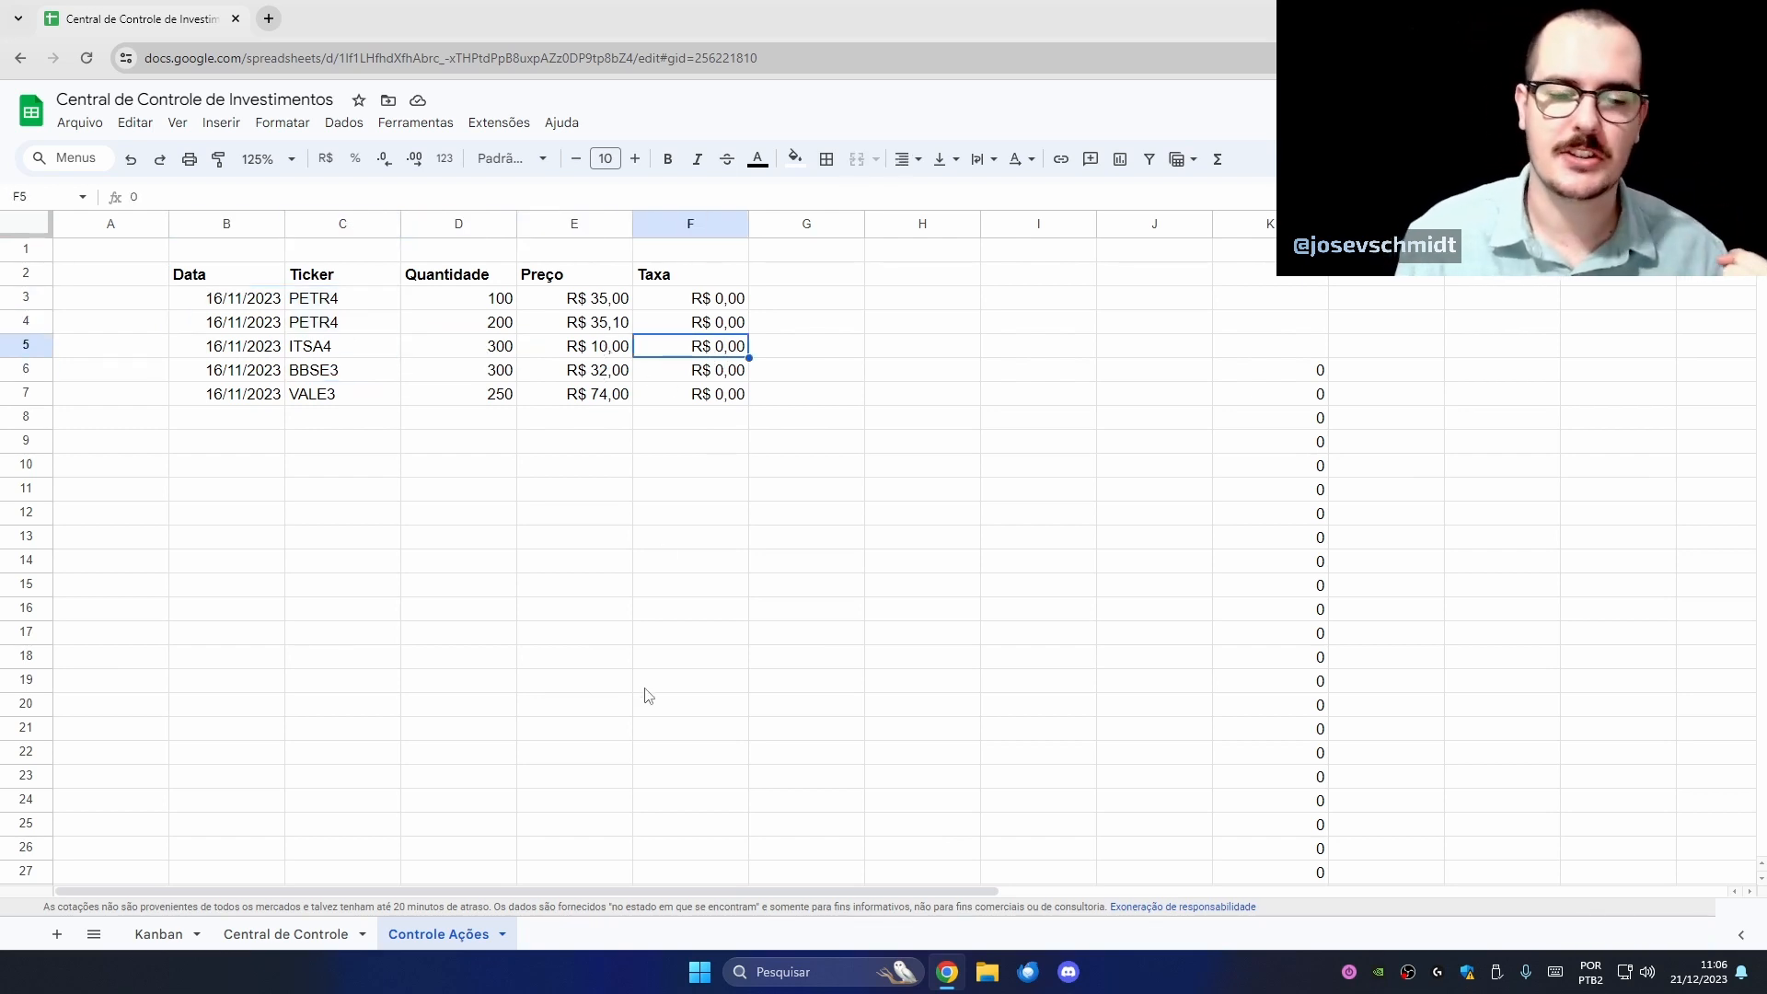
left_click(282, 935)
left_click(250, 681)
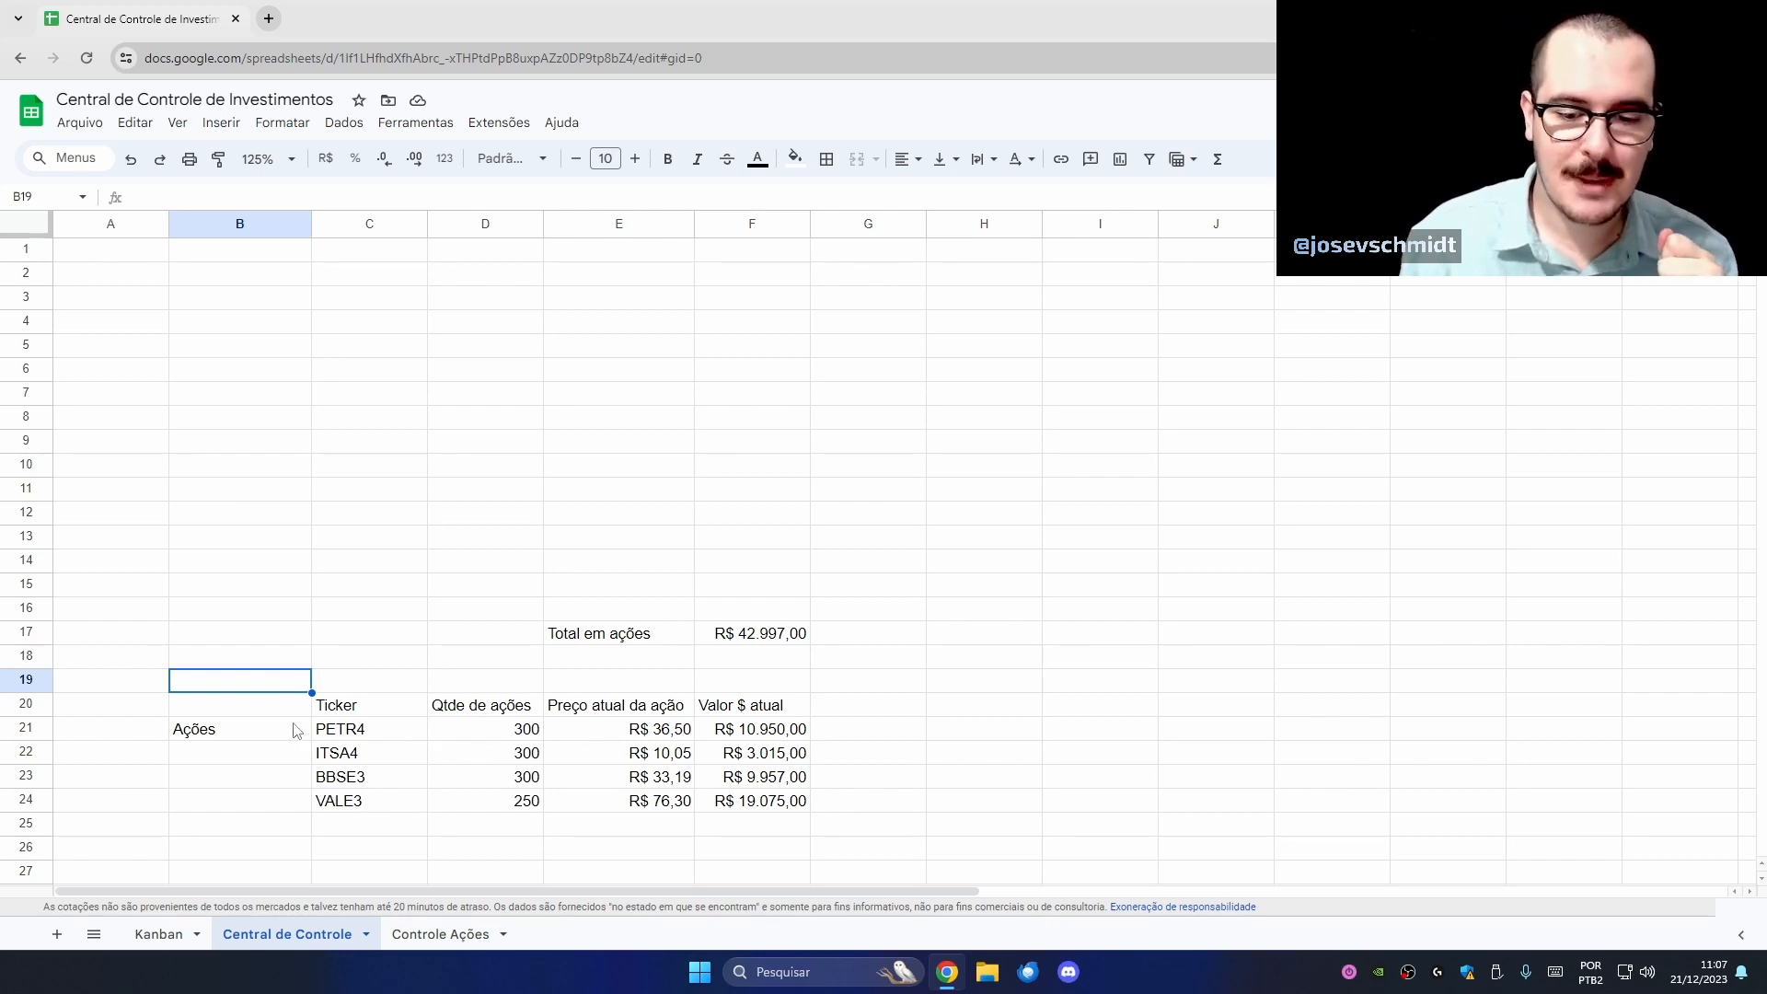
left_click(432, 934)
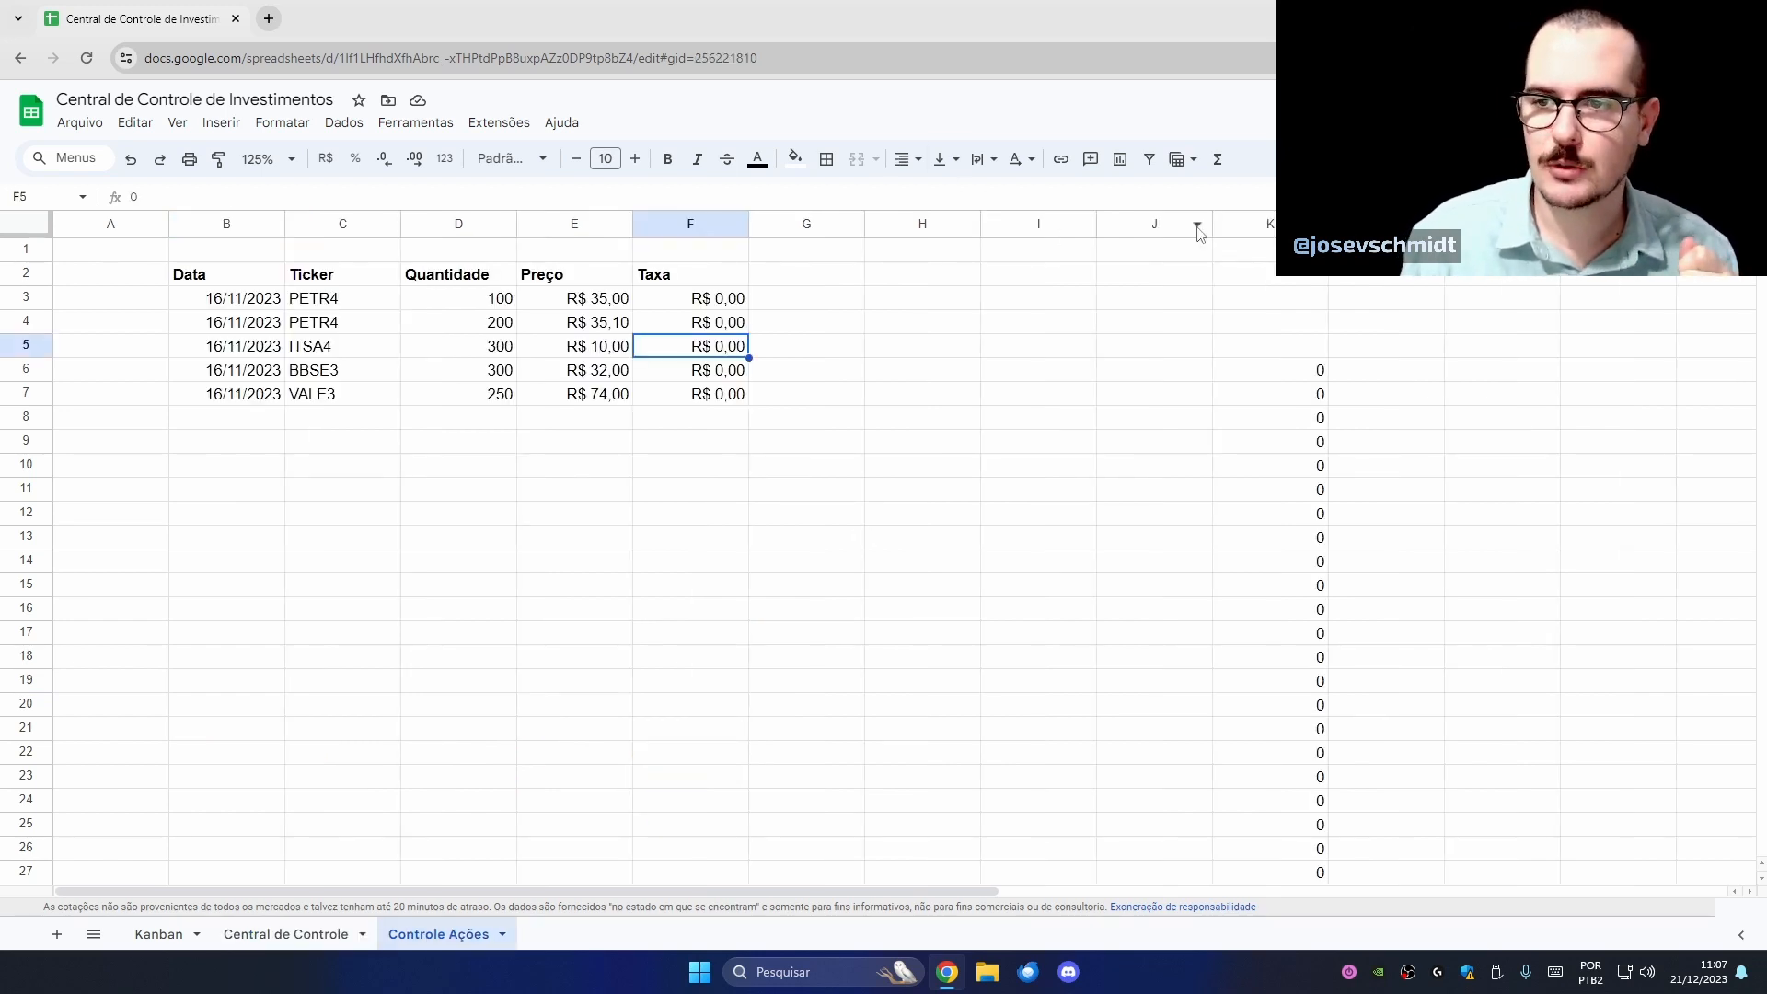
- Delete the stray zeros from the columns beside the trades list on Controle Ações
left_click_drag(927, 225, 1502, 225)
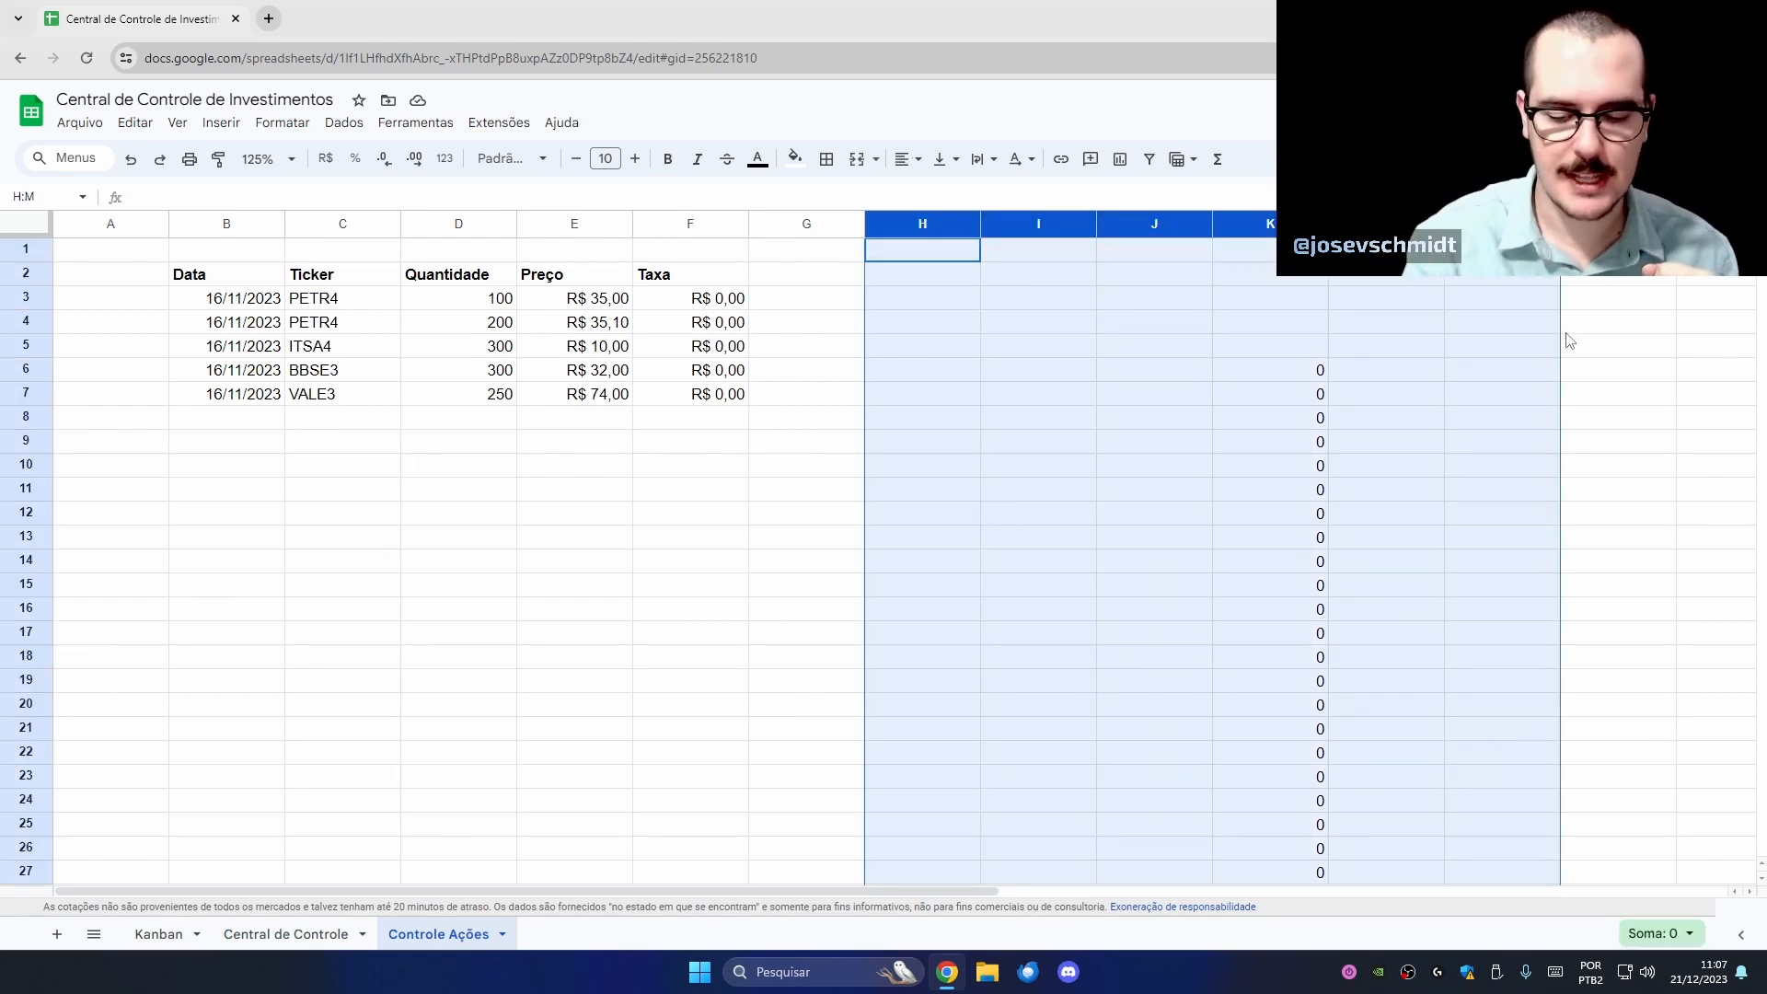
key("Delete")
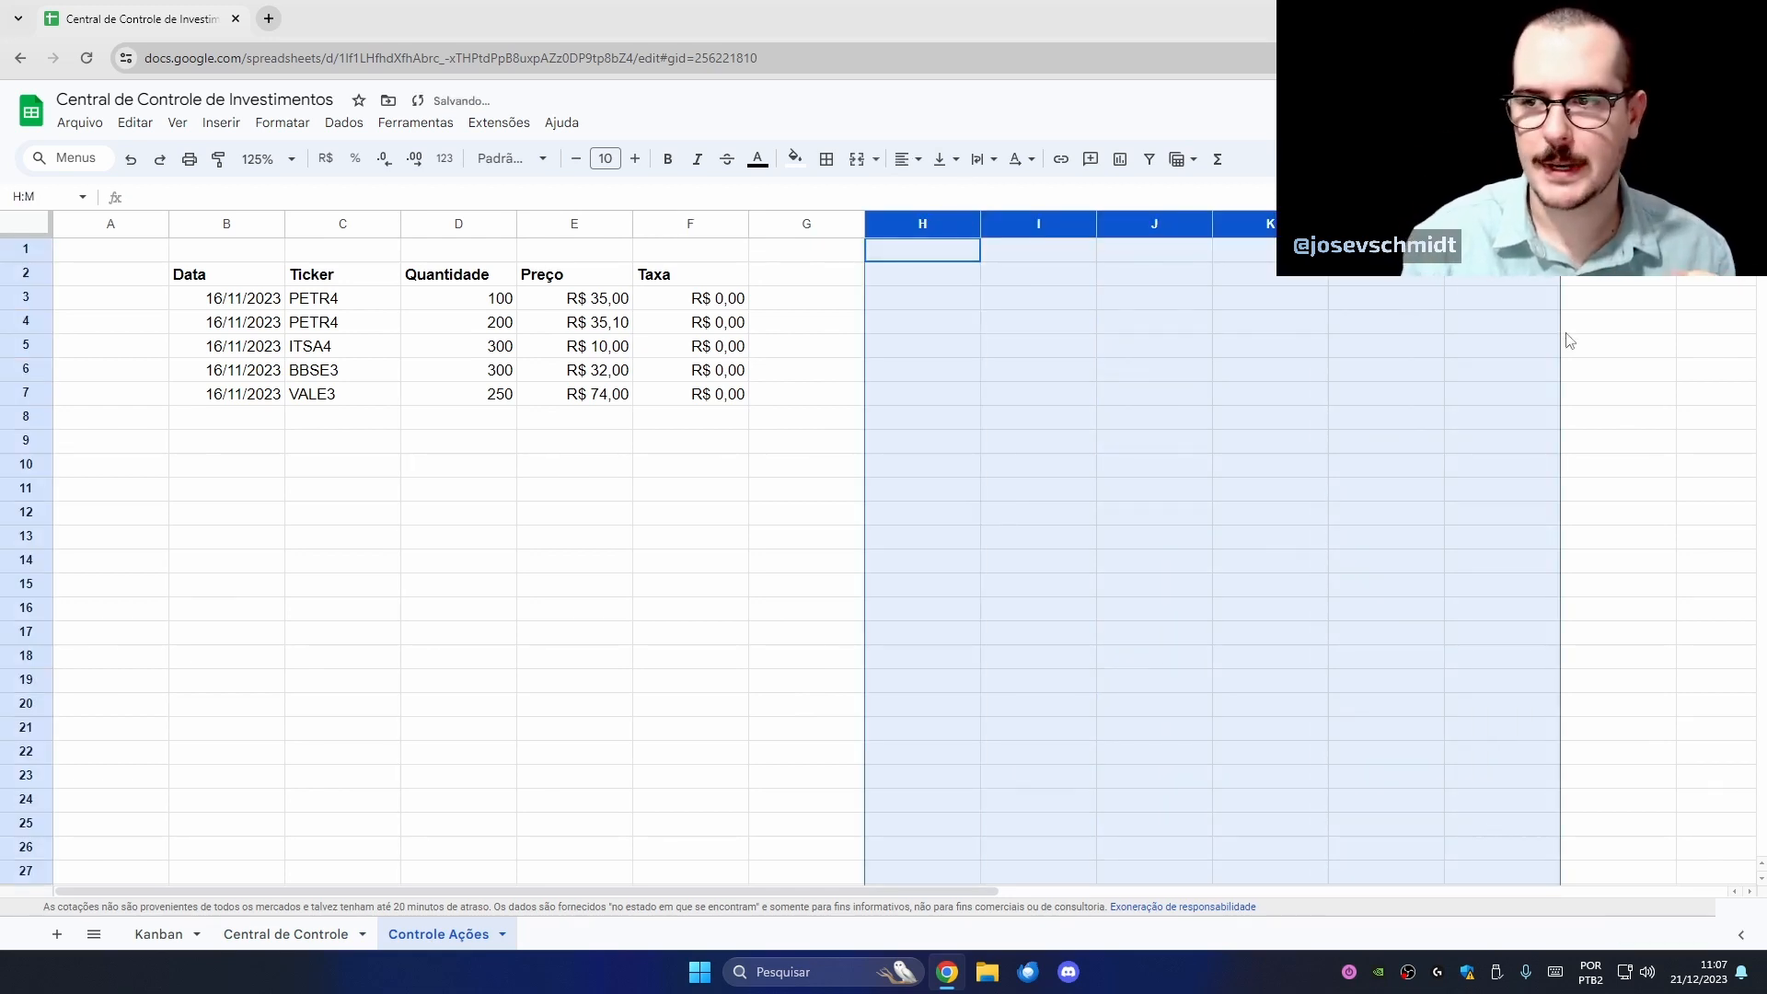
left_click(733, 533)
left_click_drag(946, 254, 1356, 596)
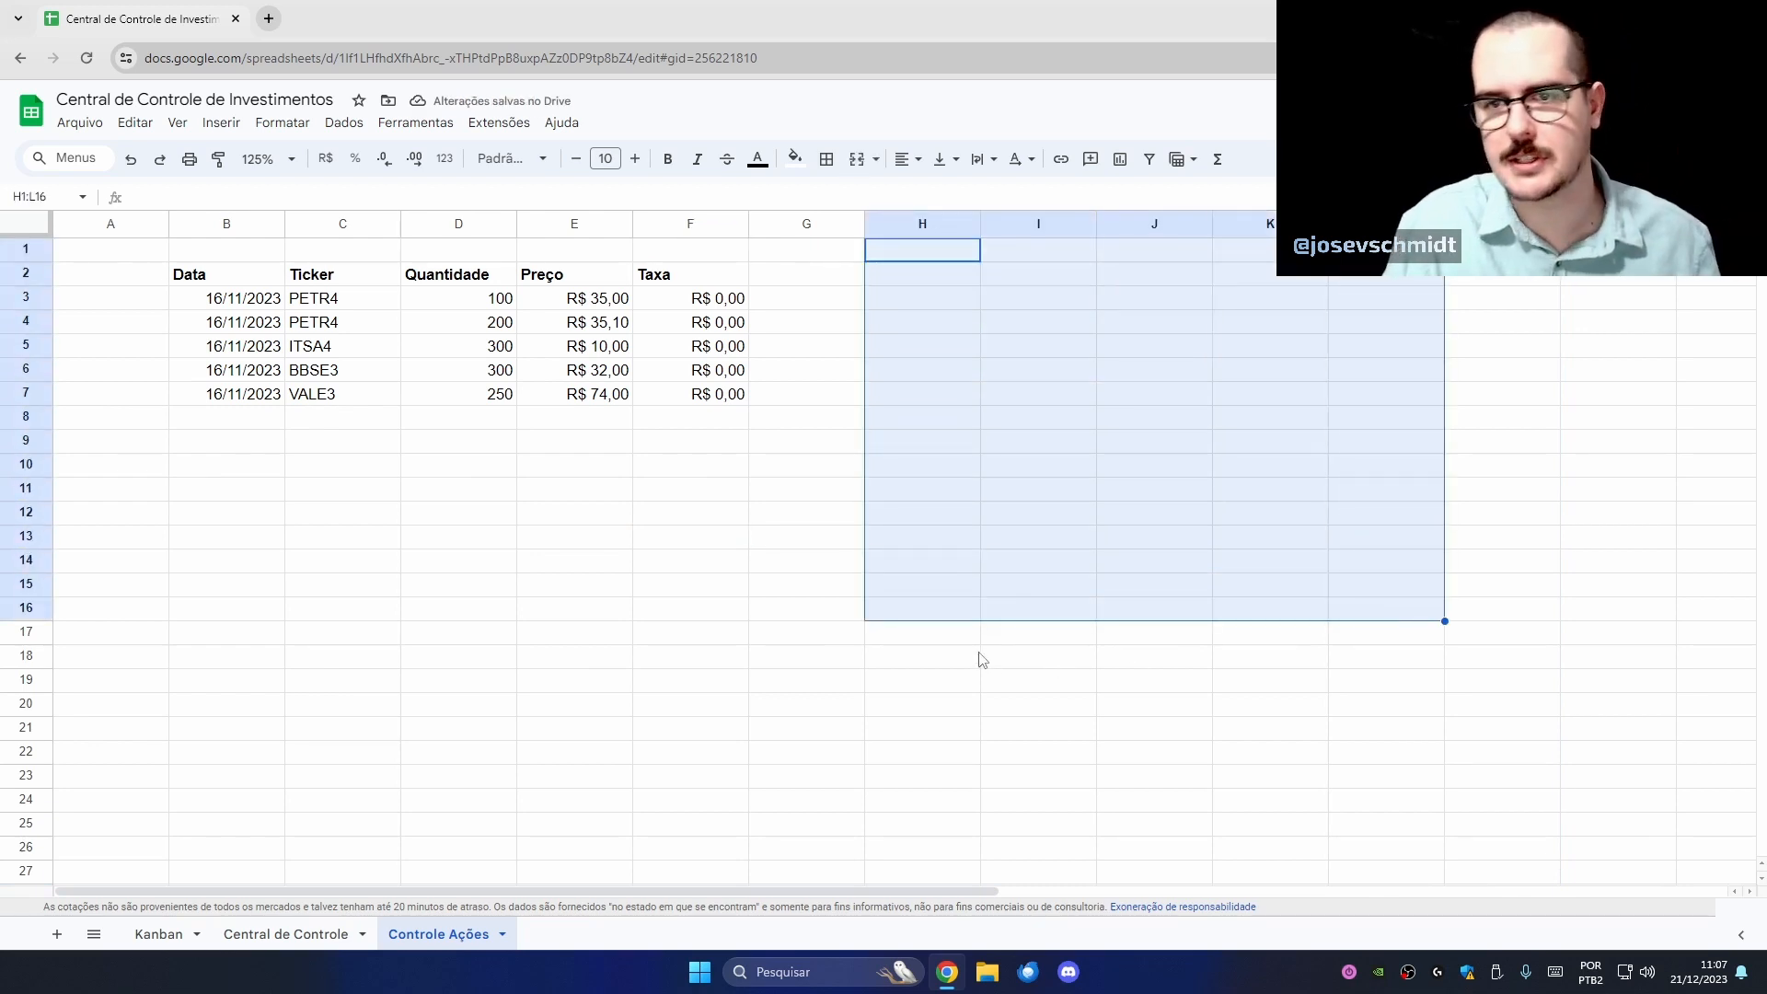
left_click(977, 658)
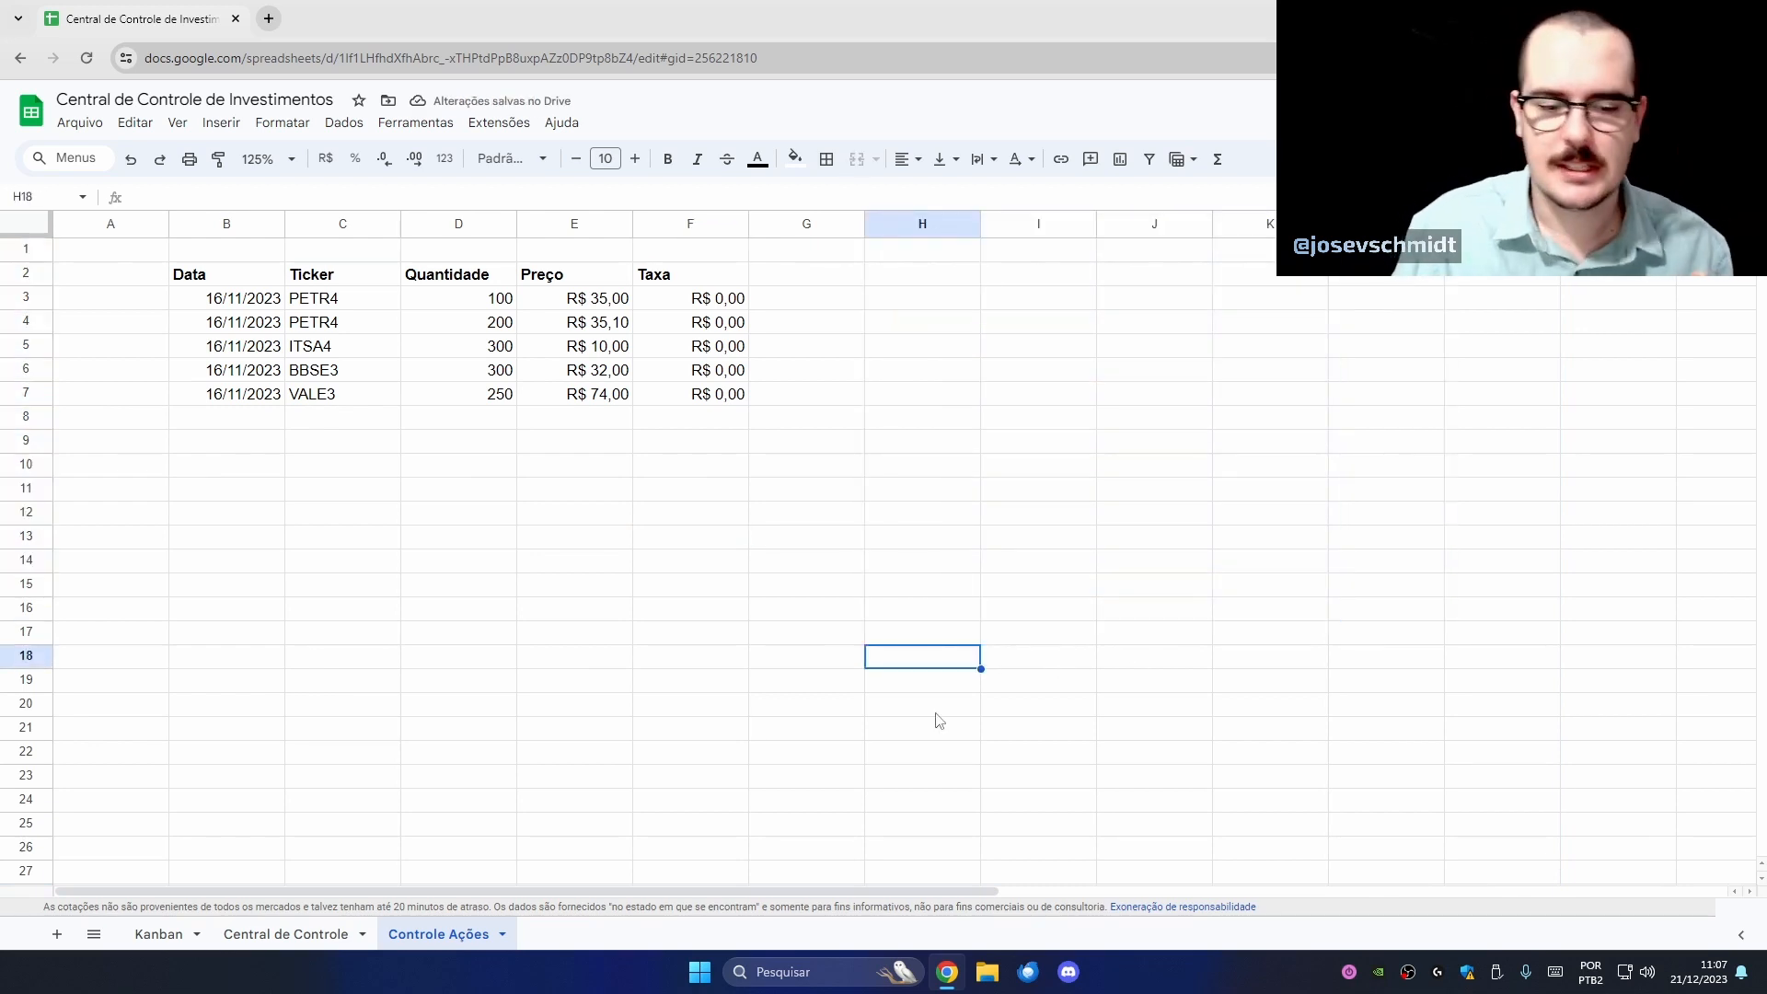
- Copy the stock allocation table from Central de Controle and paste it into H2 on Controle Ações
left_click(295, 948)
left_click(231, 711)
left_click_drag(269, 726, 747, 808)
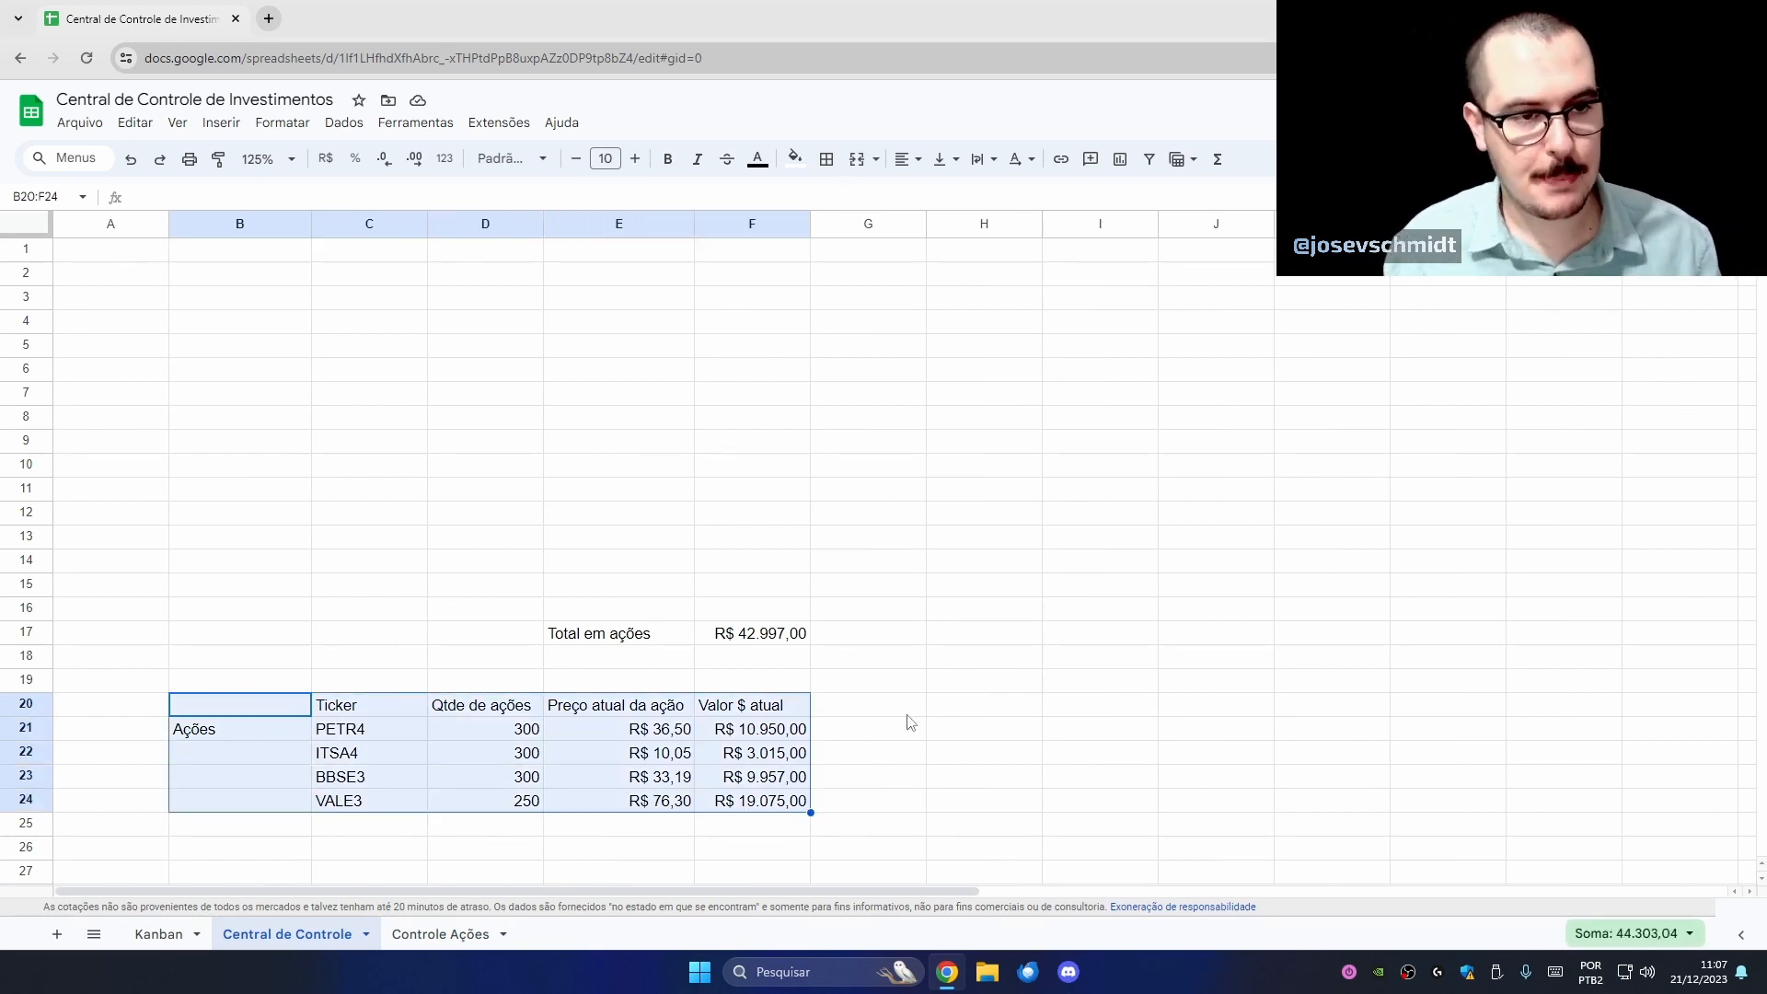
key("ctrl+c")
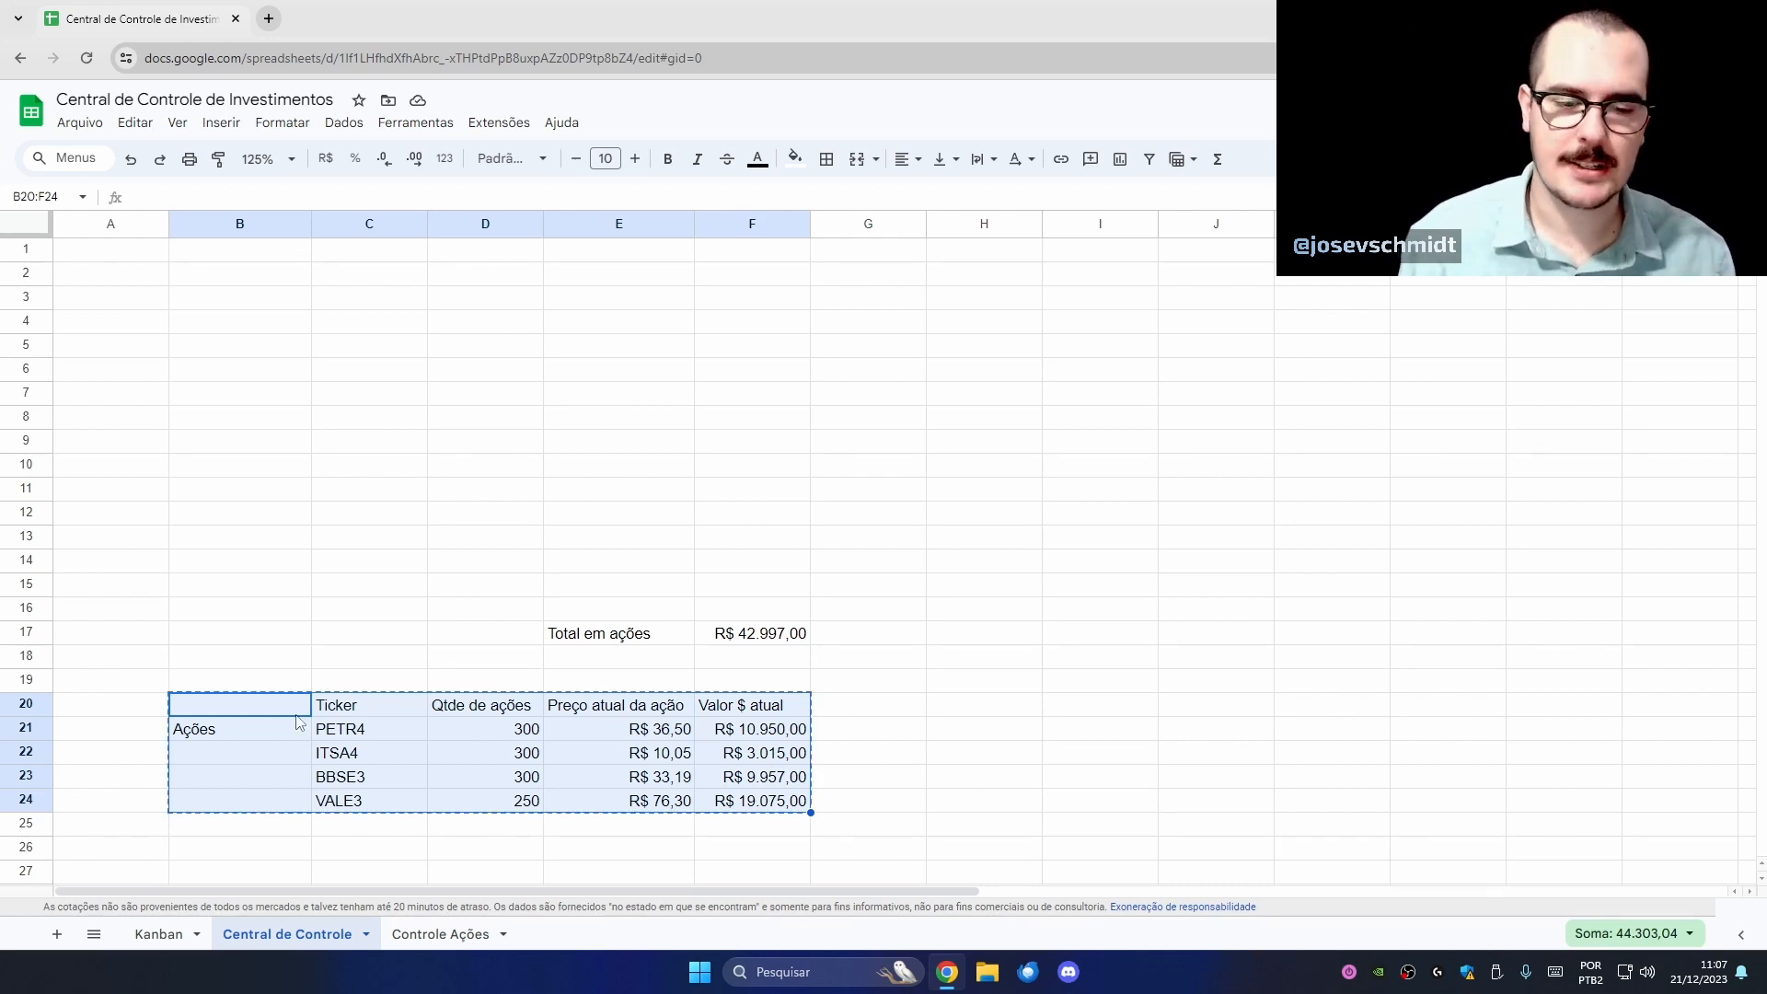
right_click(265, 713)
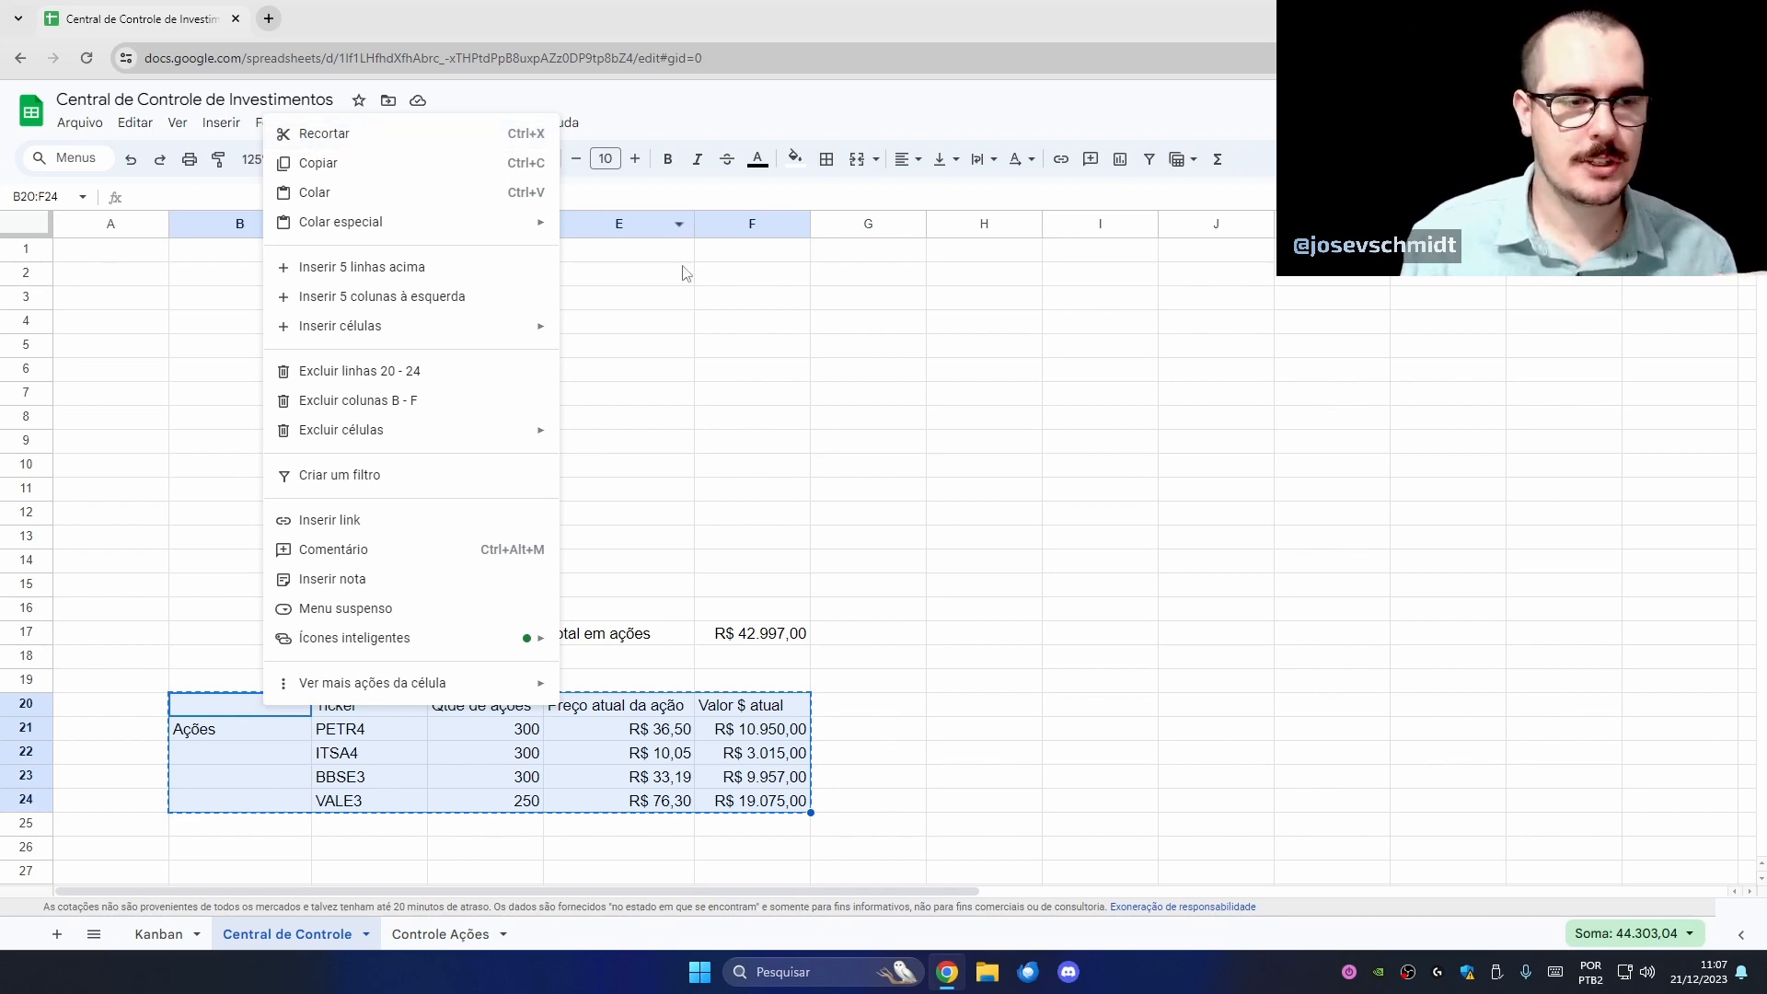
left_click(444, 934)
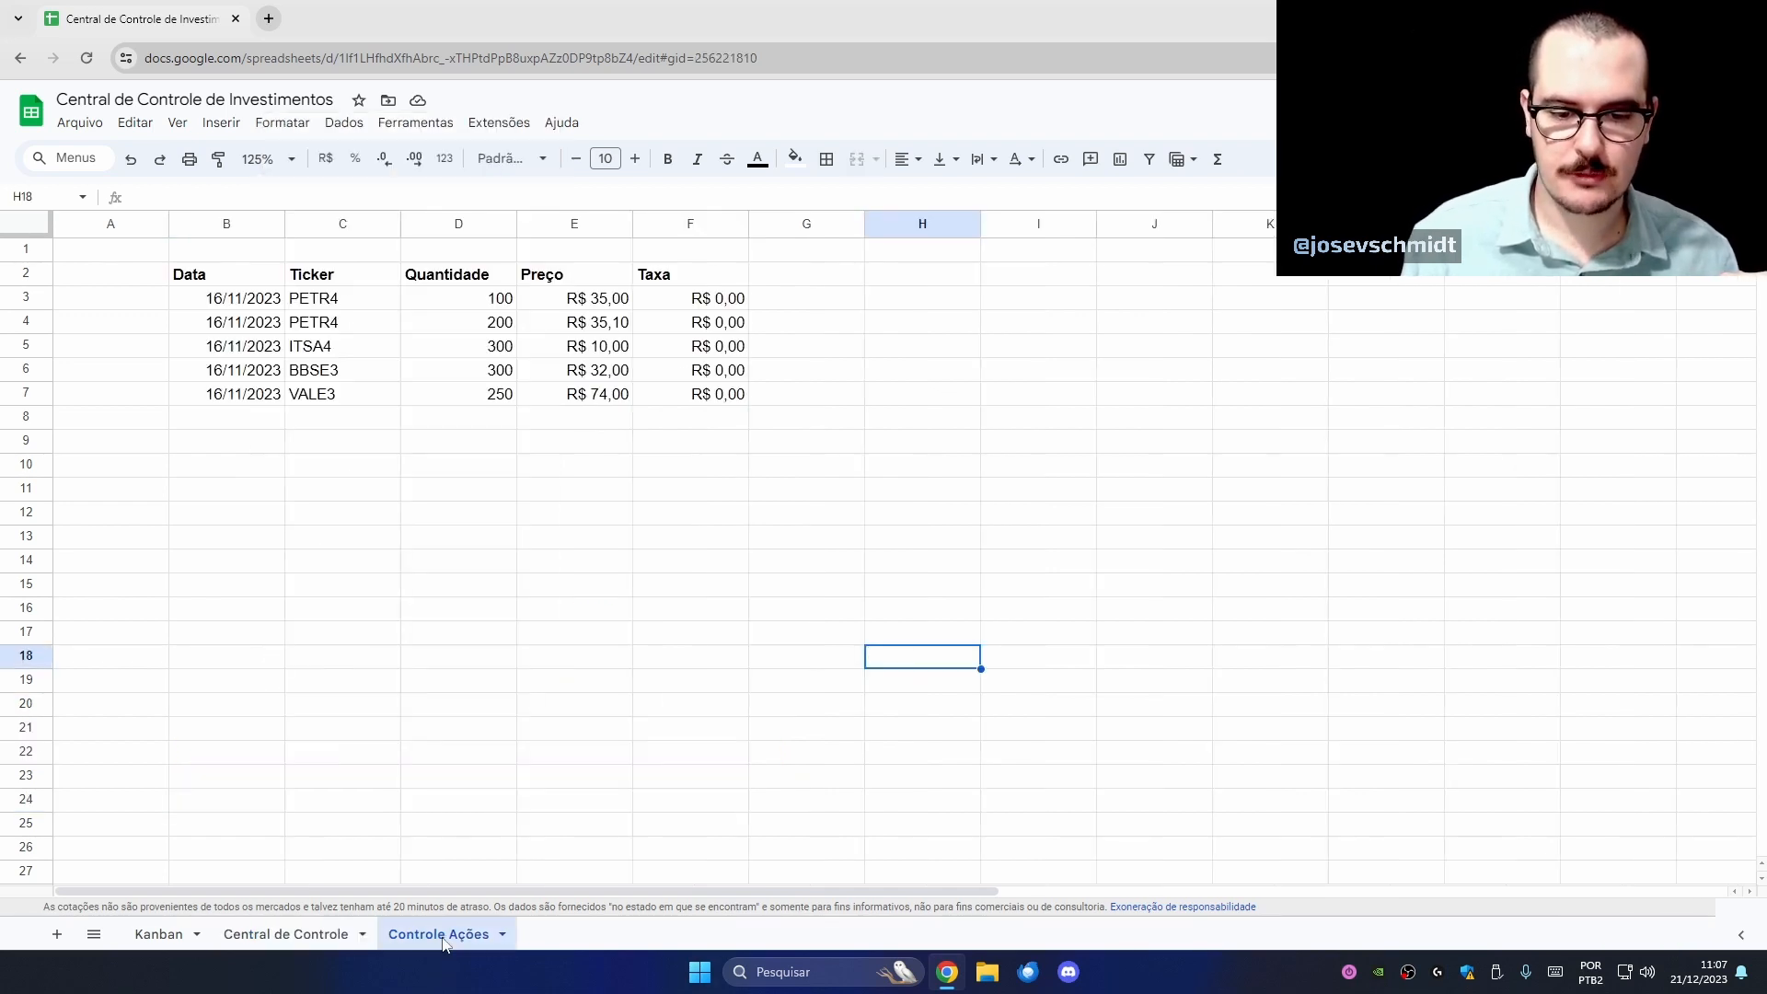
left_click(928, 278)
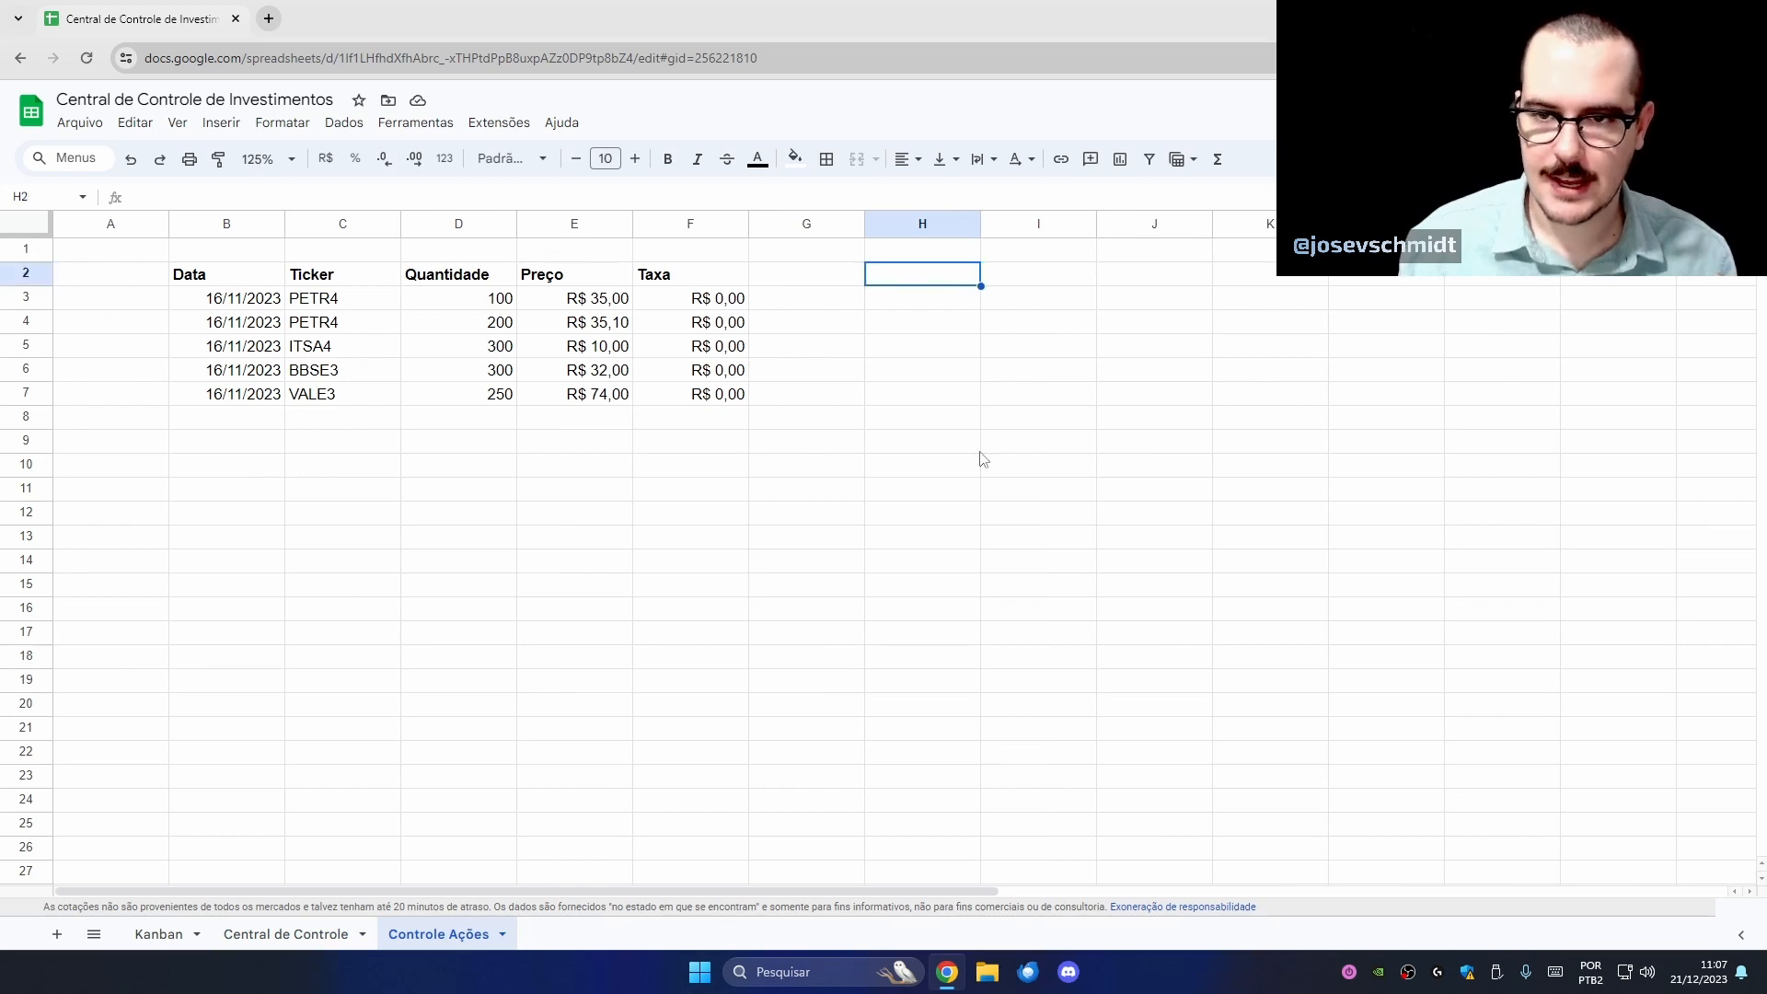
key("ctrl+v")
left_click(1050, 589)
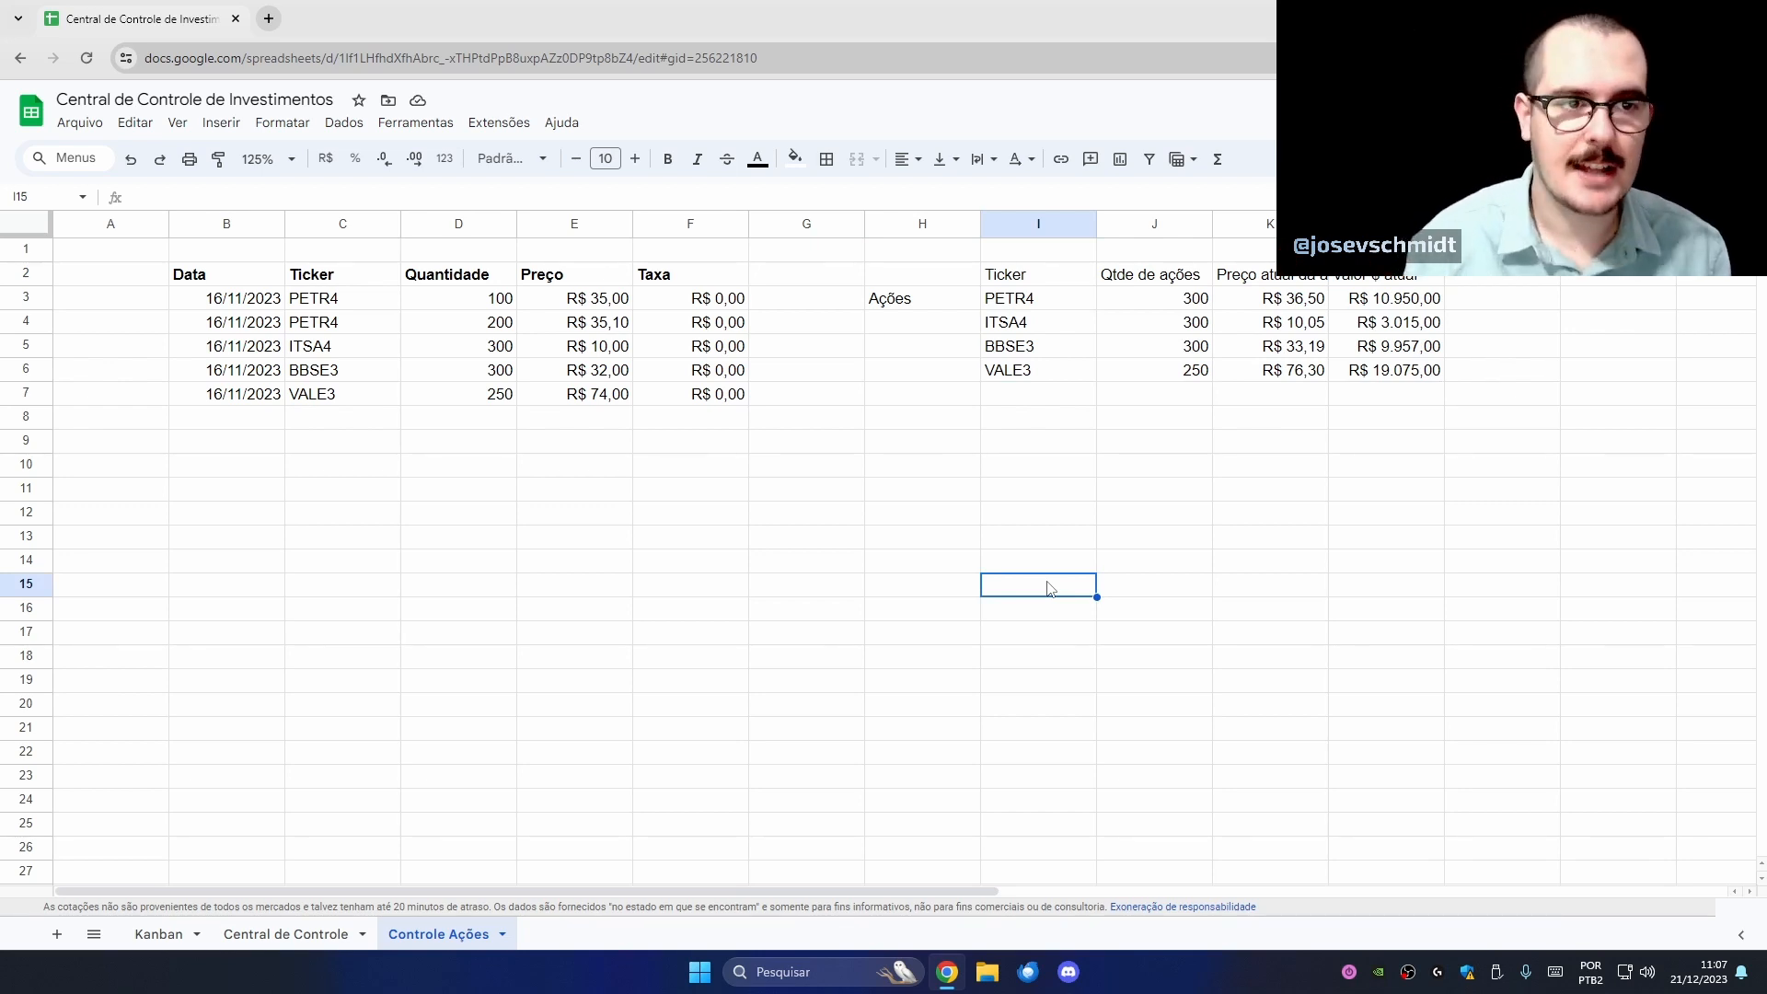
- Delete the old 'Total em ações' label and value (E17:F17) on Central de Controle
left_click(346, 934)
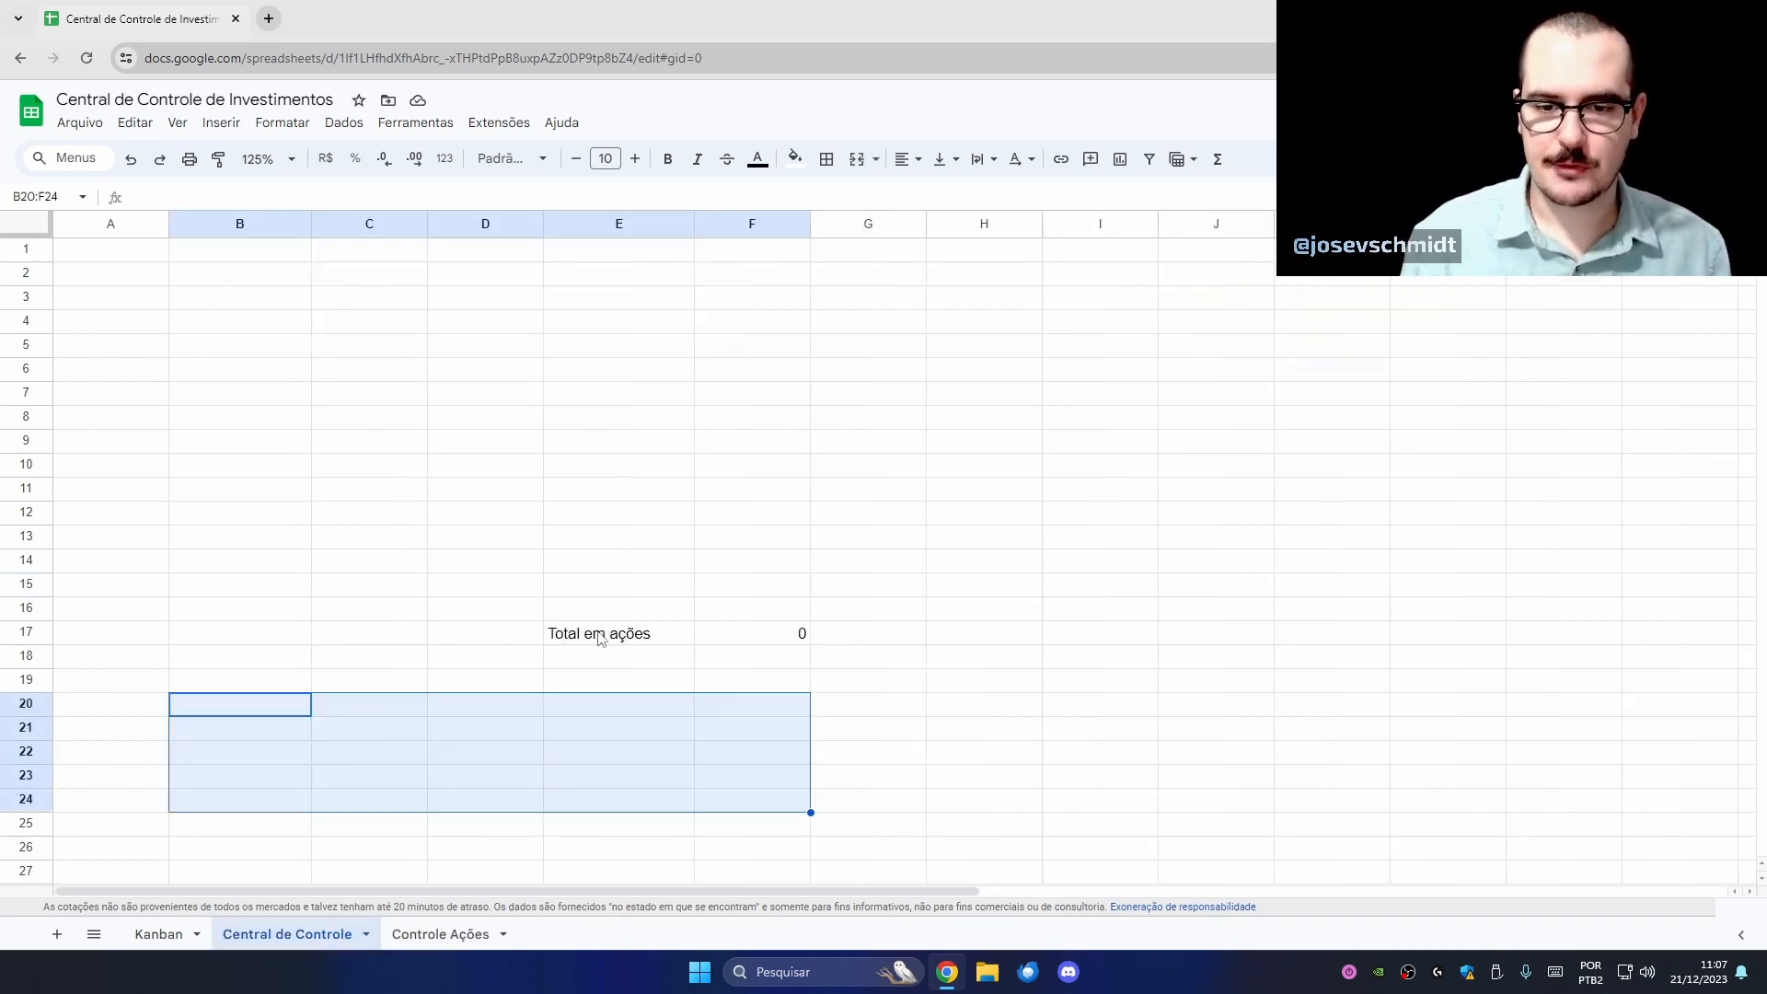
left_click_drag(599, 635, 777, 640)
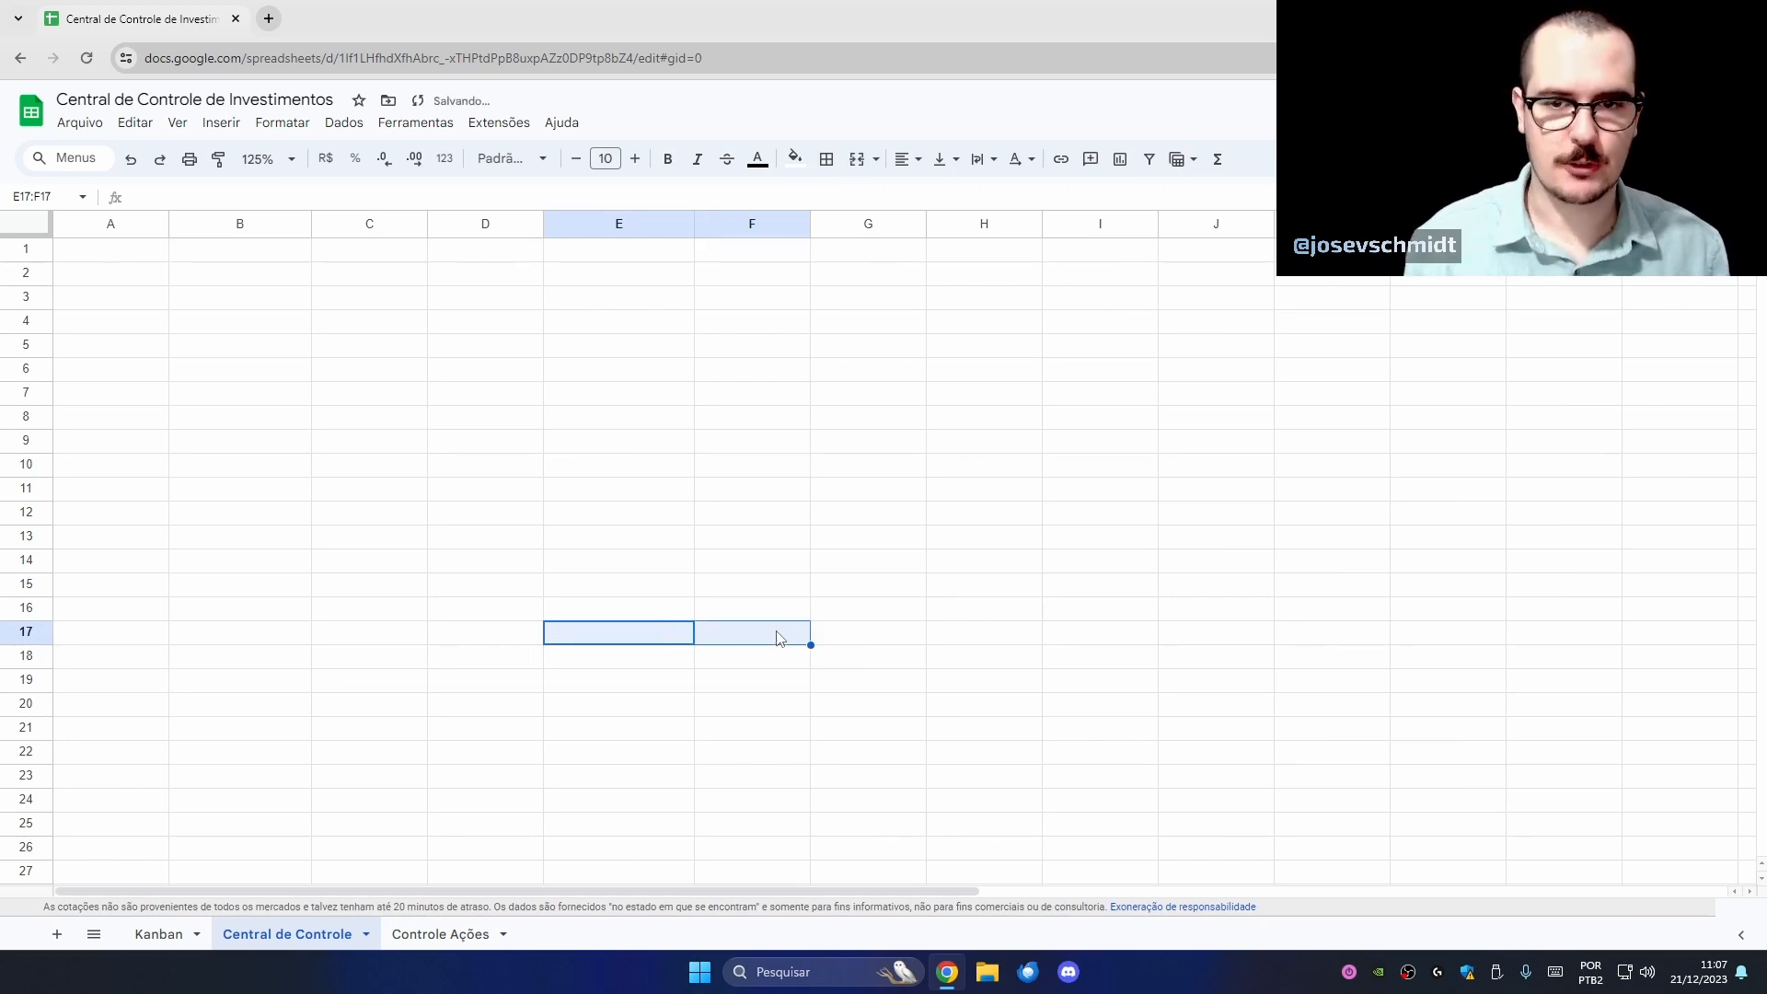
key("Delete")
left_click(442, 419)
scroll(313, 366, "down", 4)
scroll(540, 537, "up", 4)
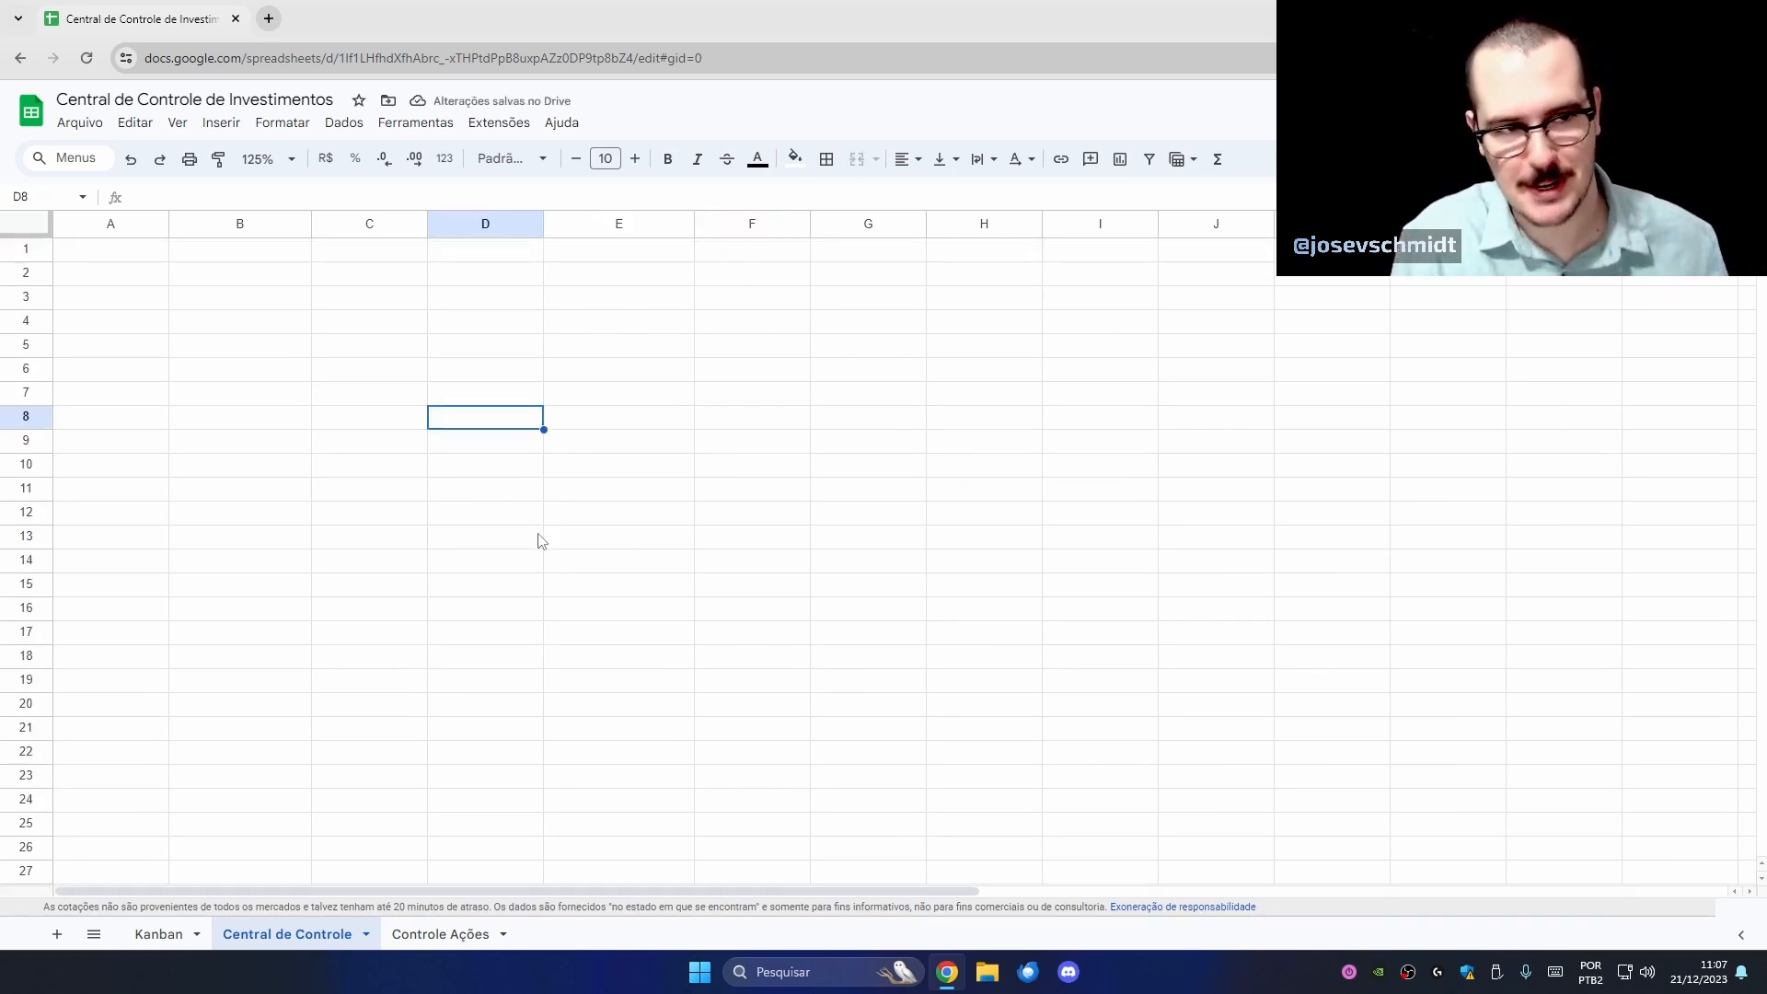
left_click(438, 934)
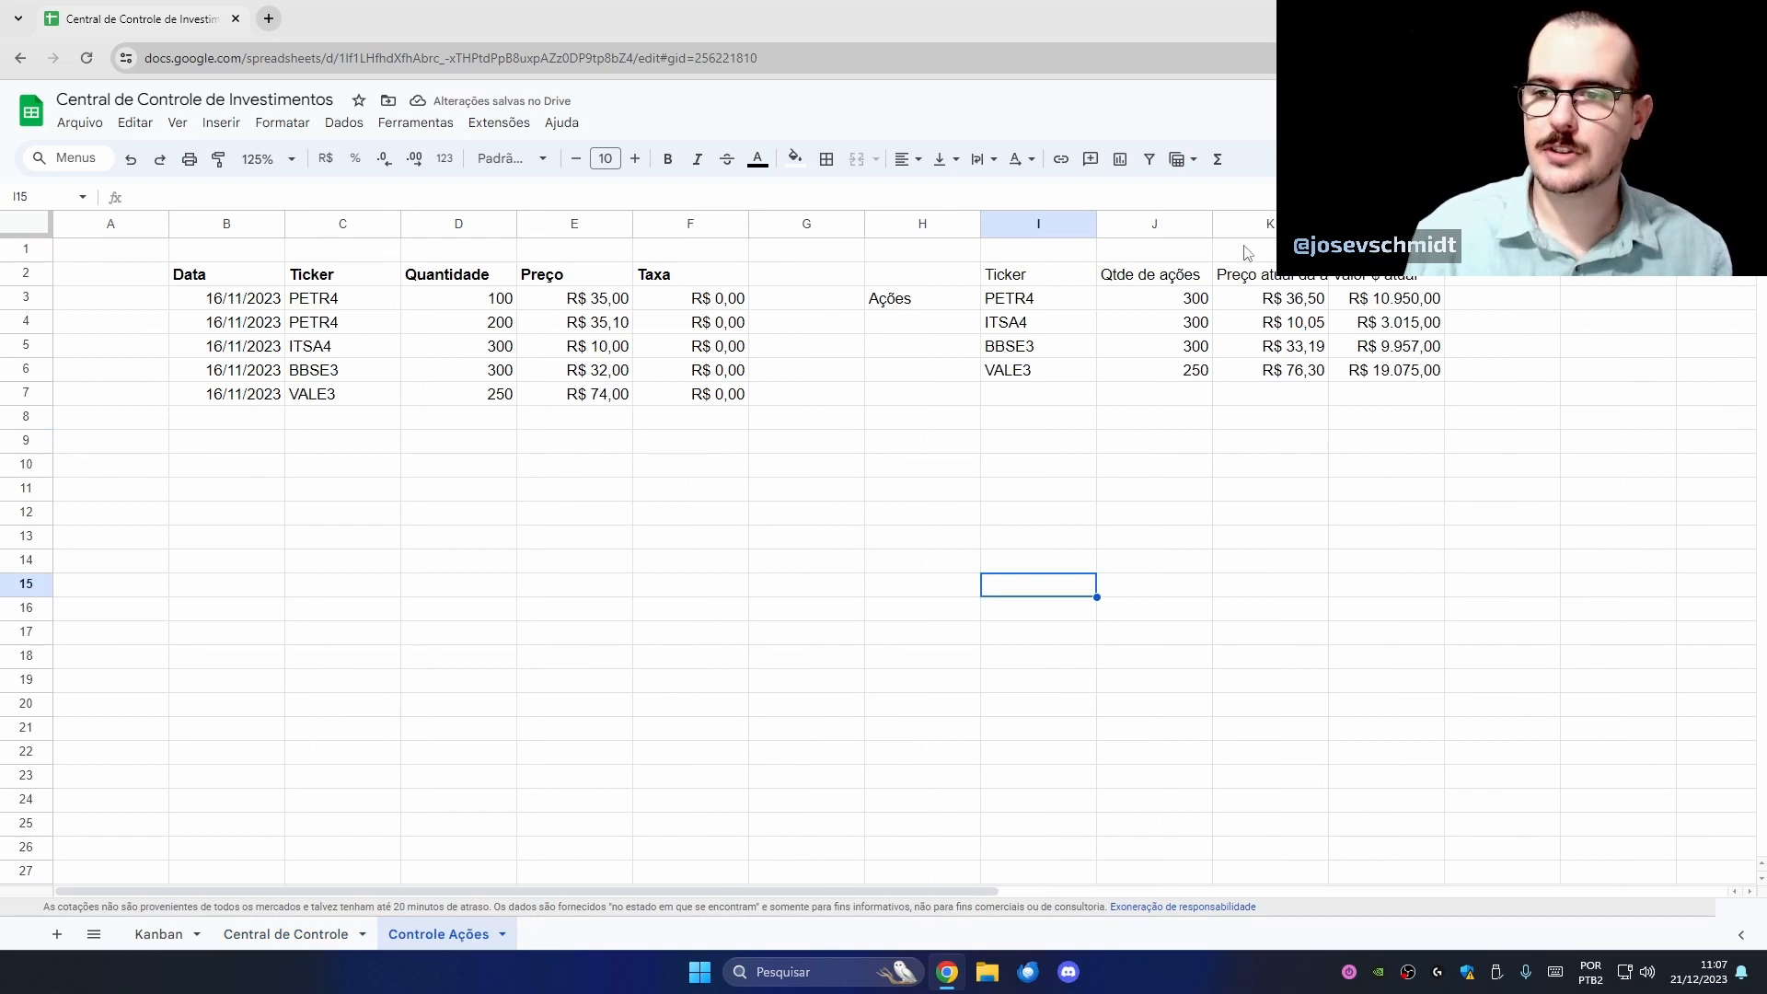
- Widen column K, enter 'Total em ações' in K1 and =SOMA(L3:L6) in L1
left_click_drag(1328, 223, 1371, 223)
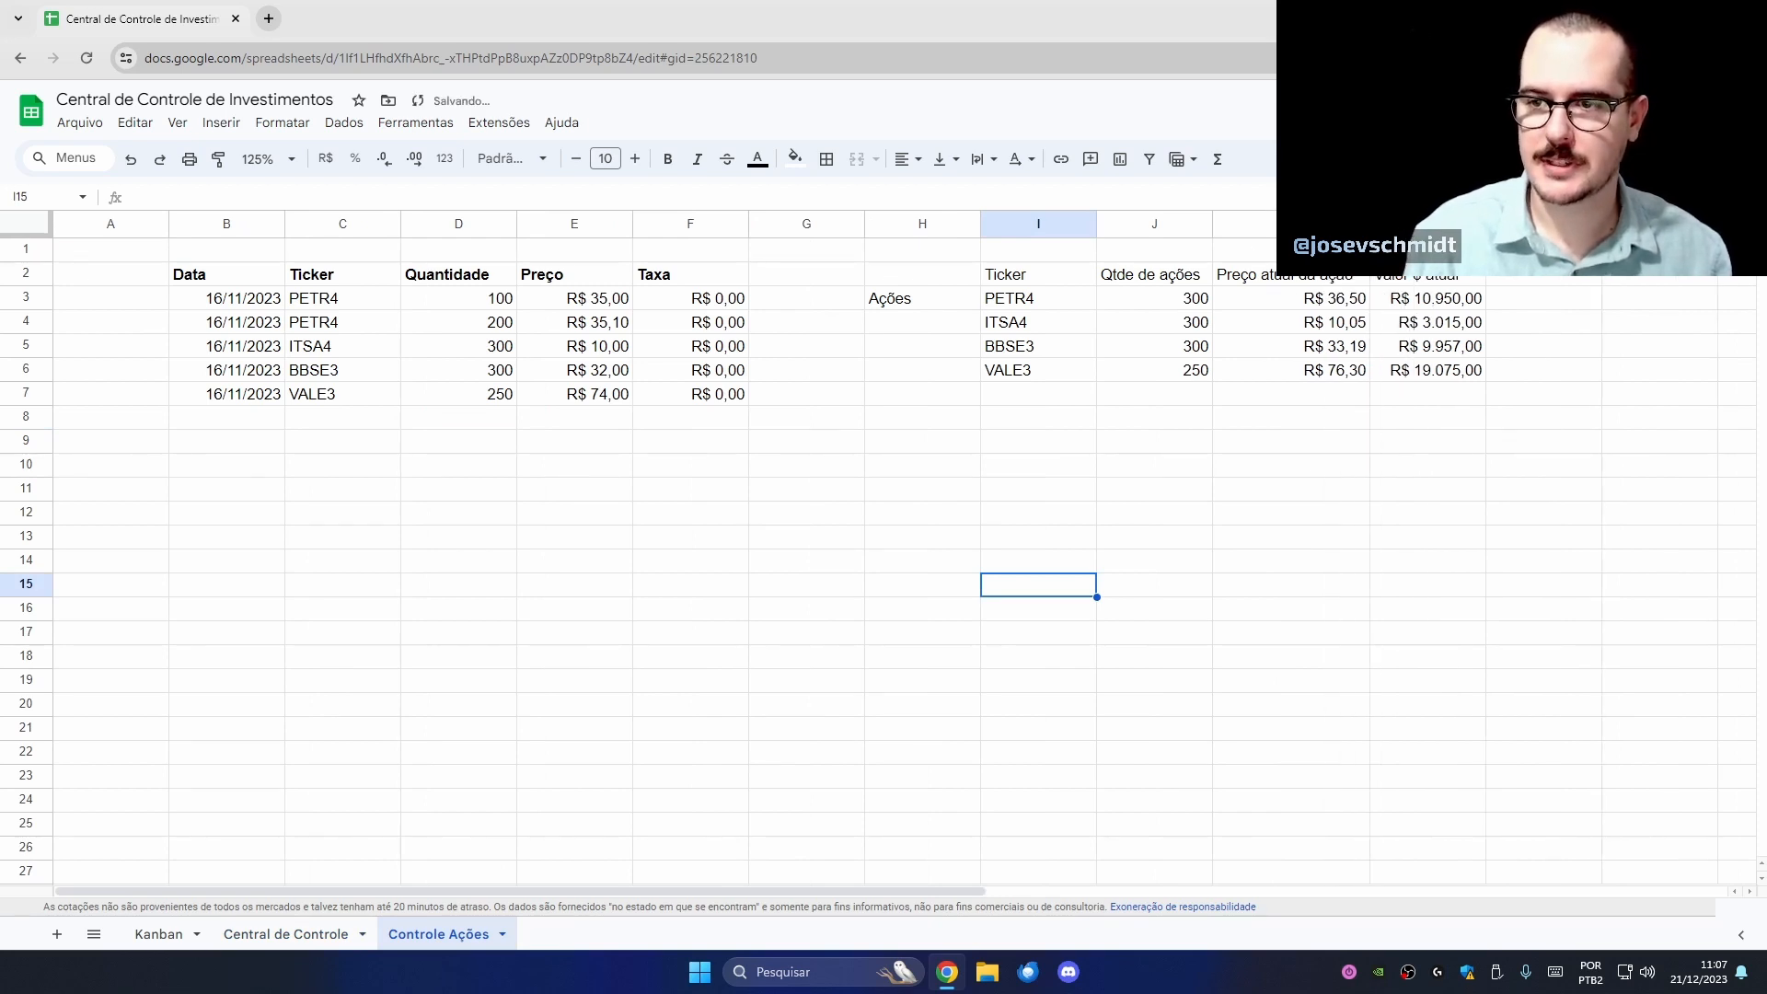
left_click(1244, 249)
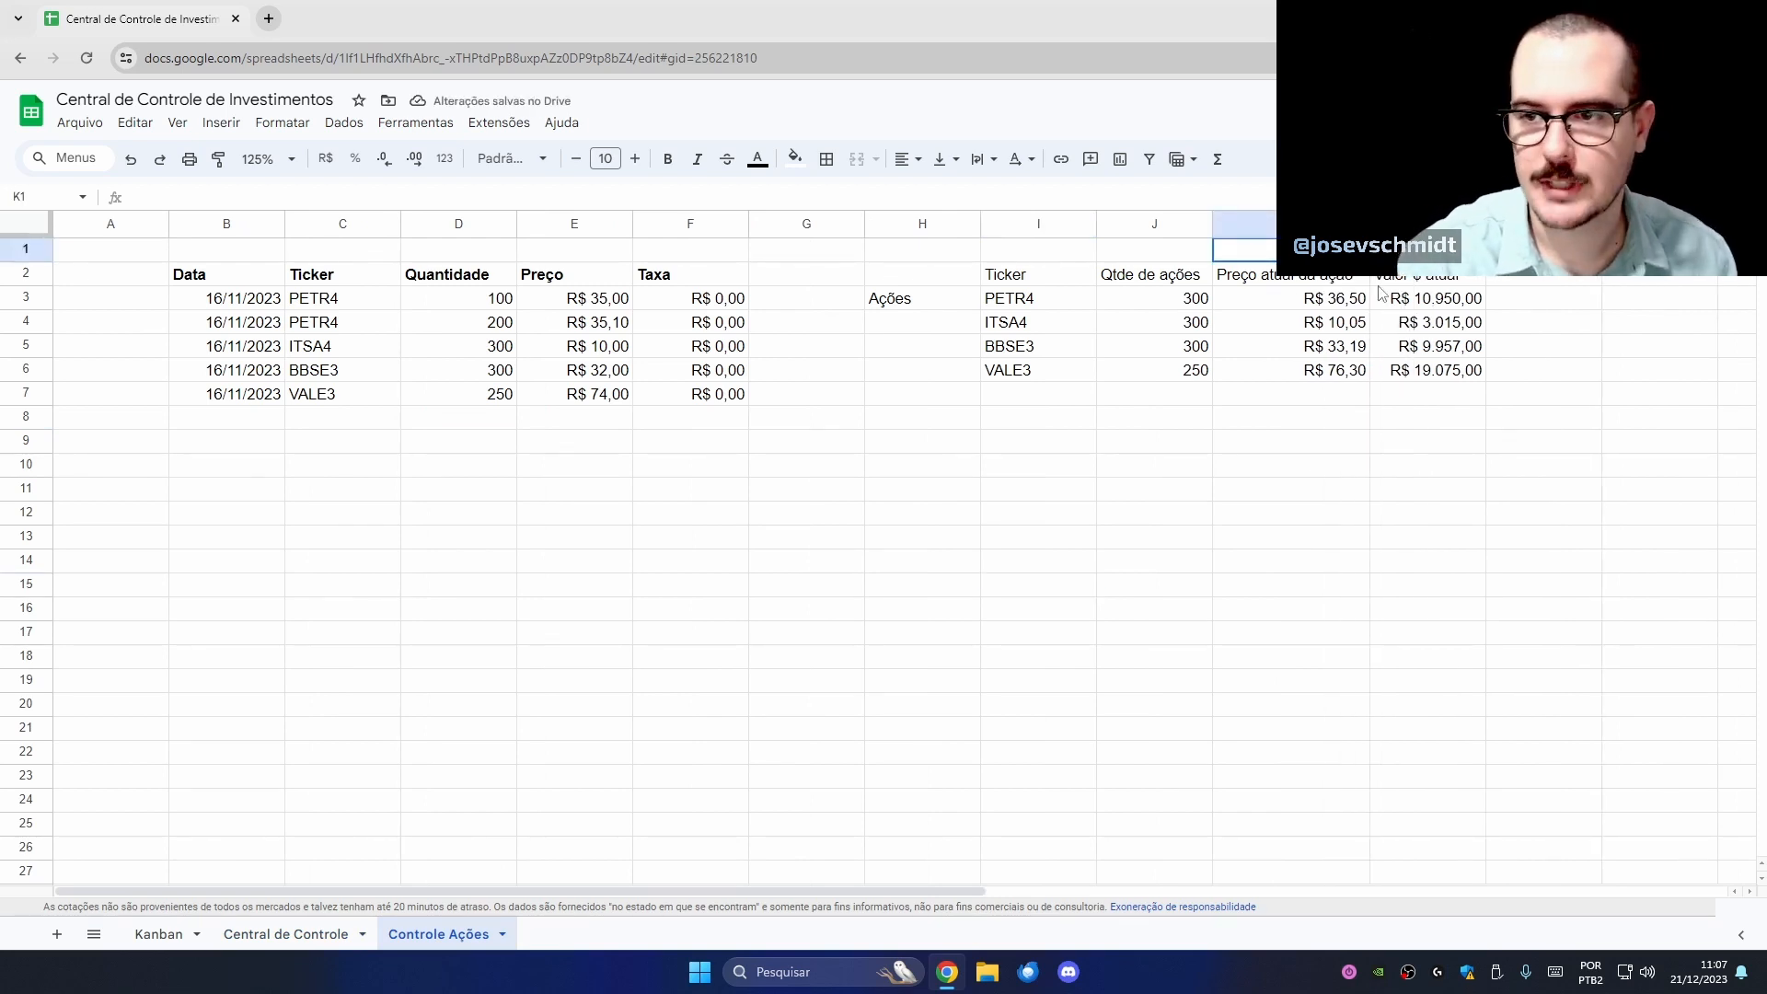
type("T")
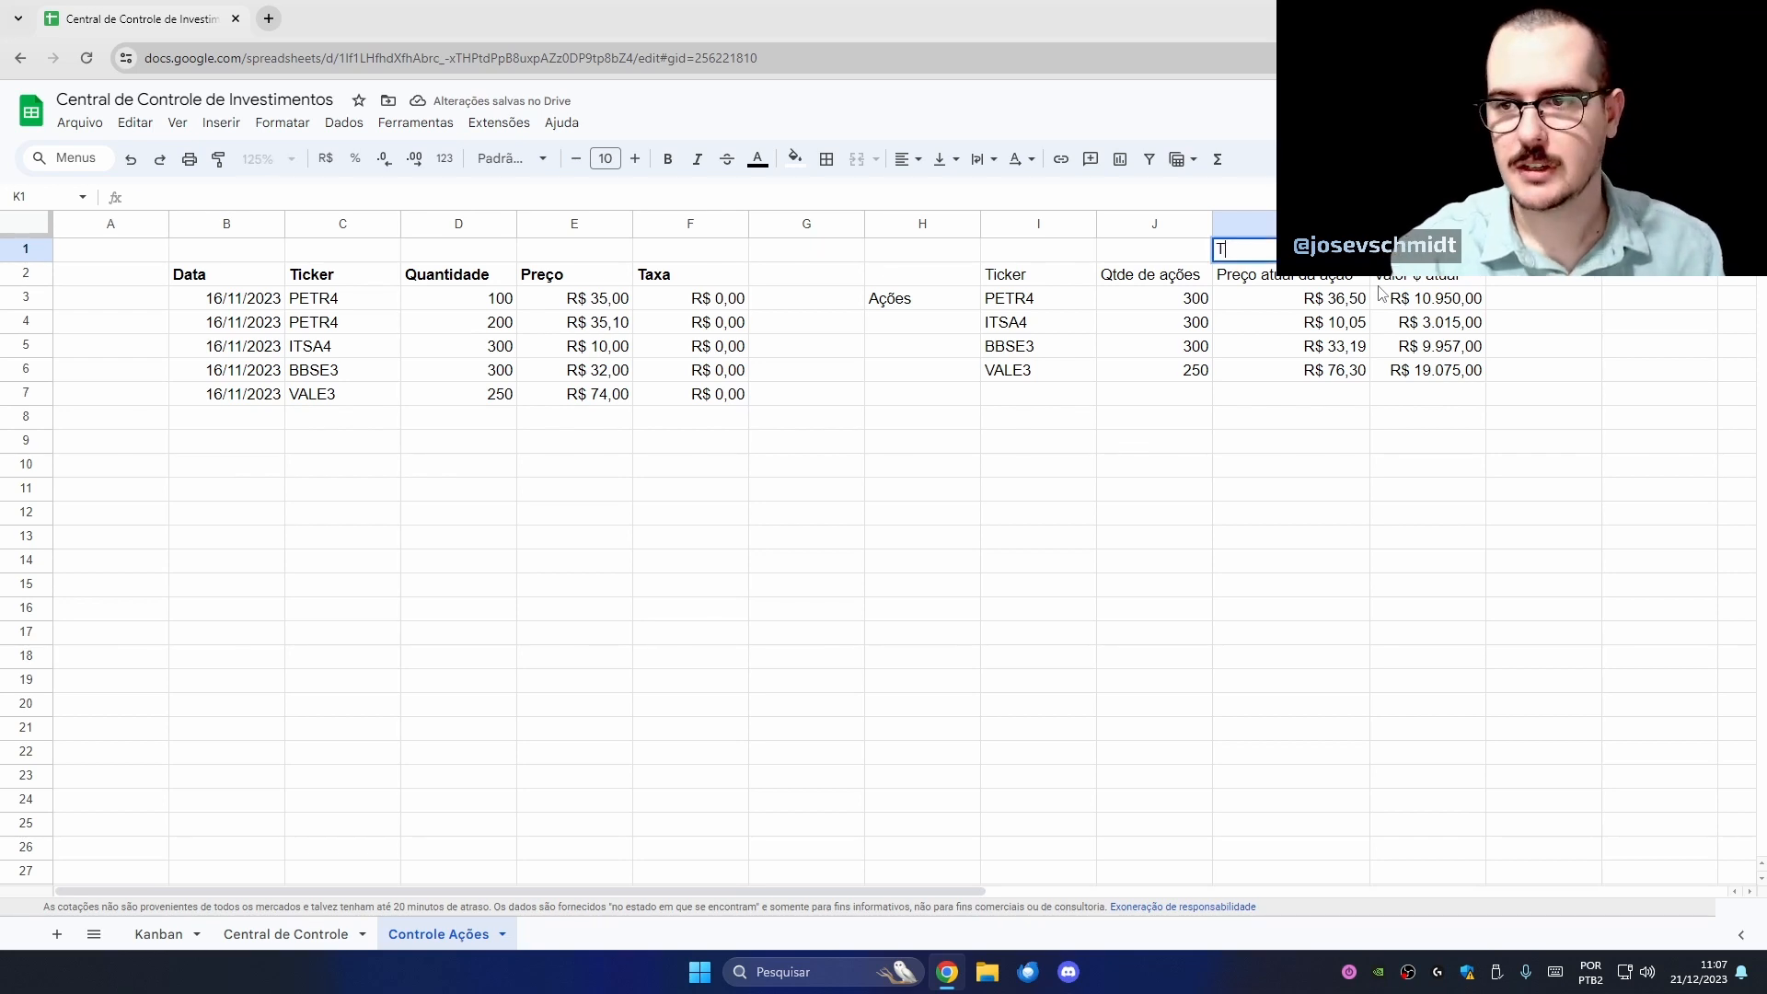
type("otal em a")
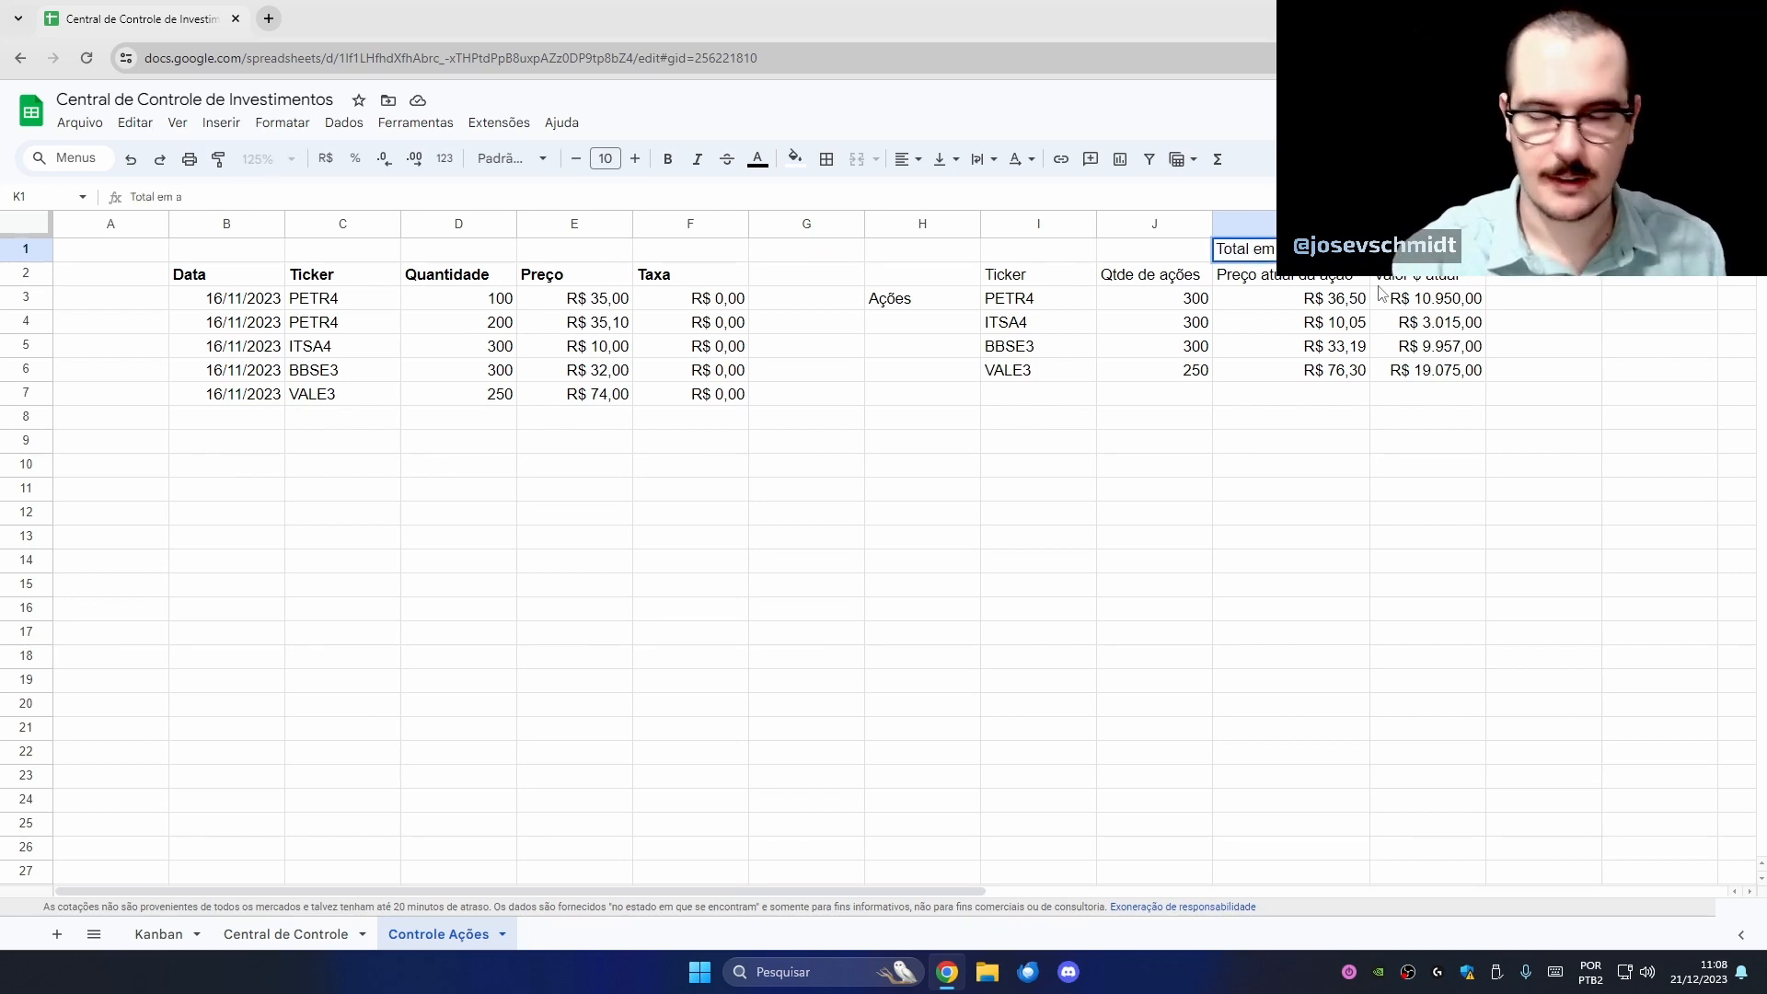
type("ções")
key("Tab")
type("=")
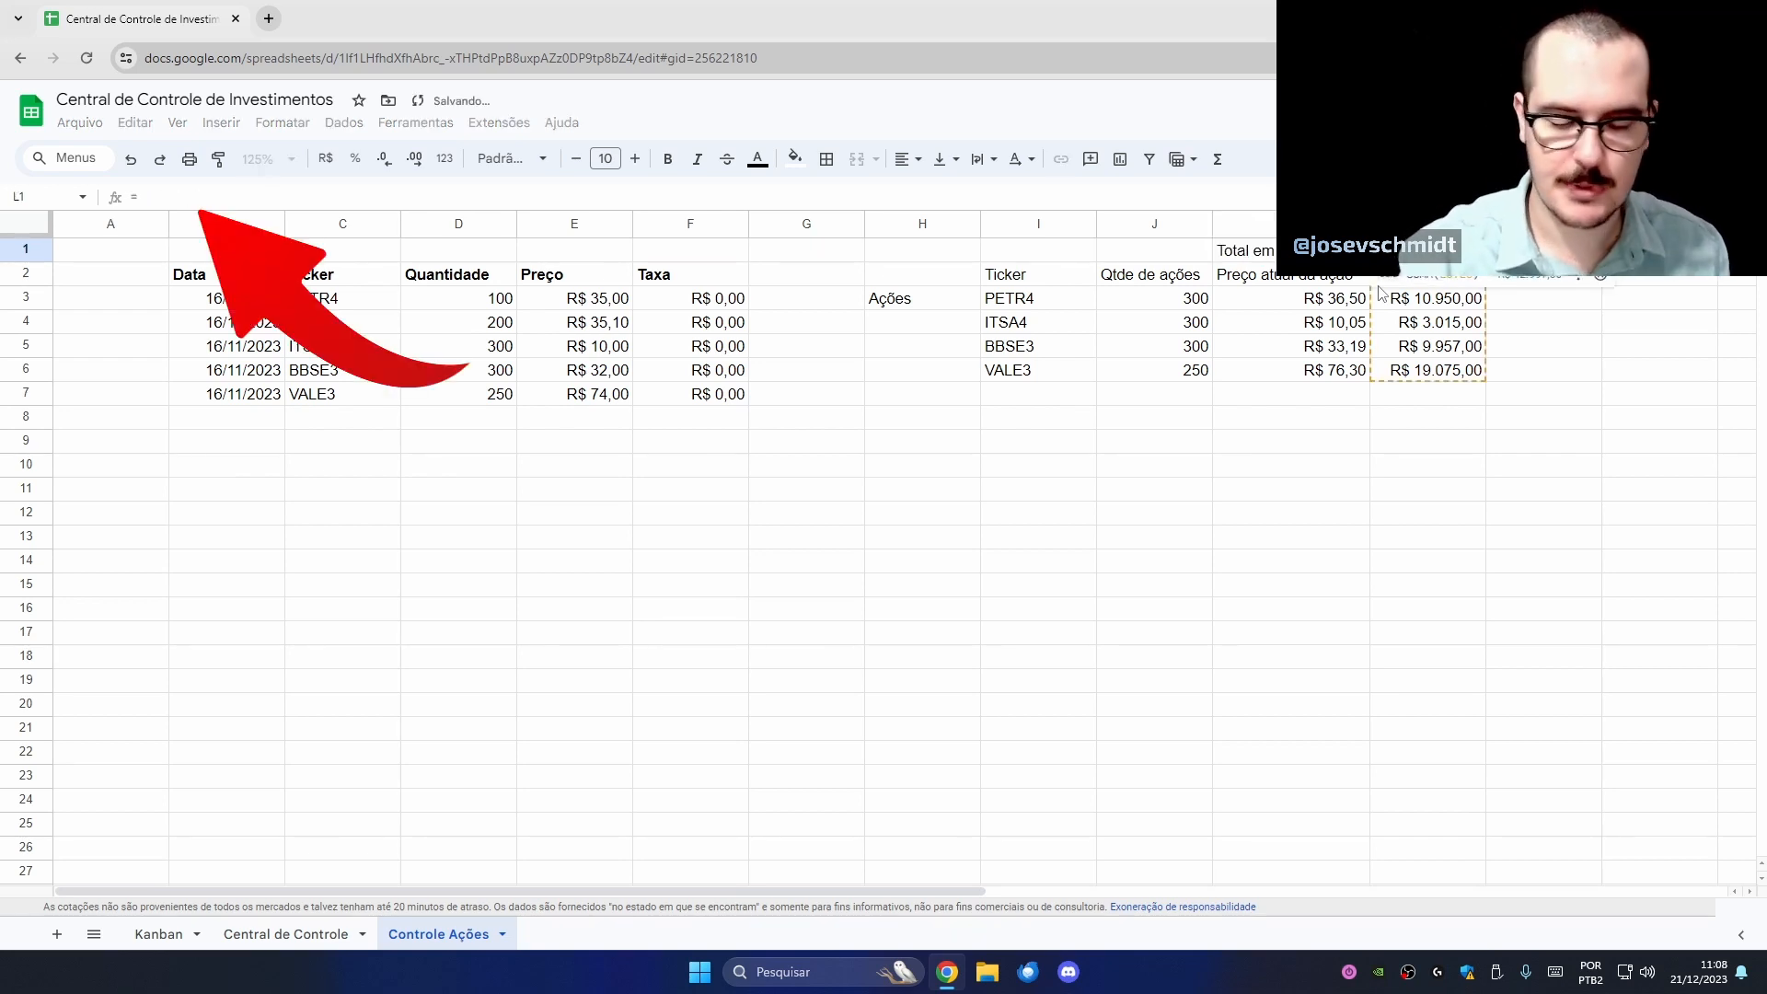
type("soma(")
left_click(1380, 293)
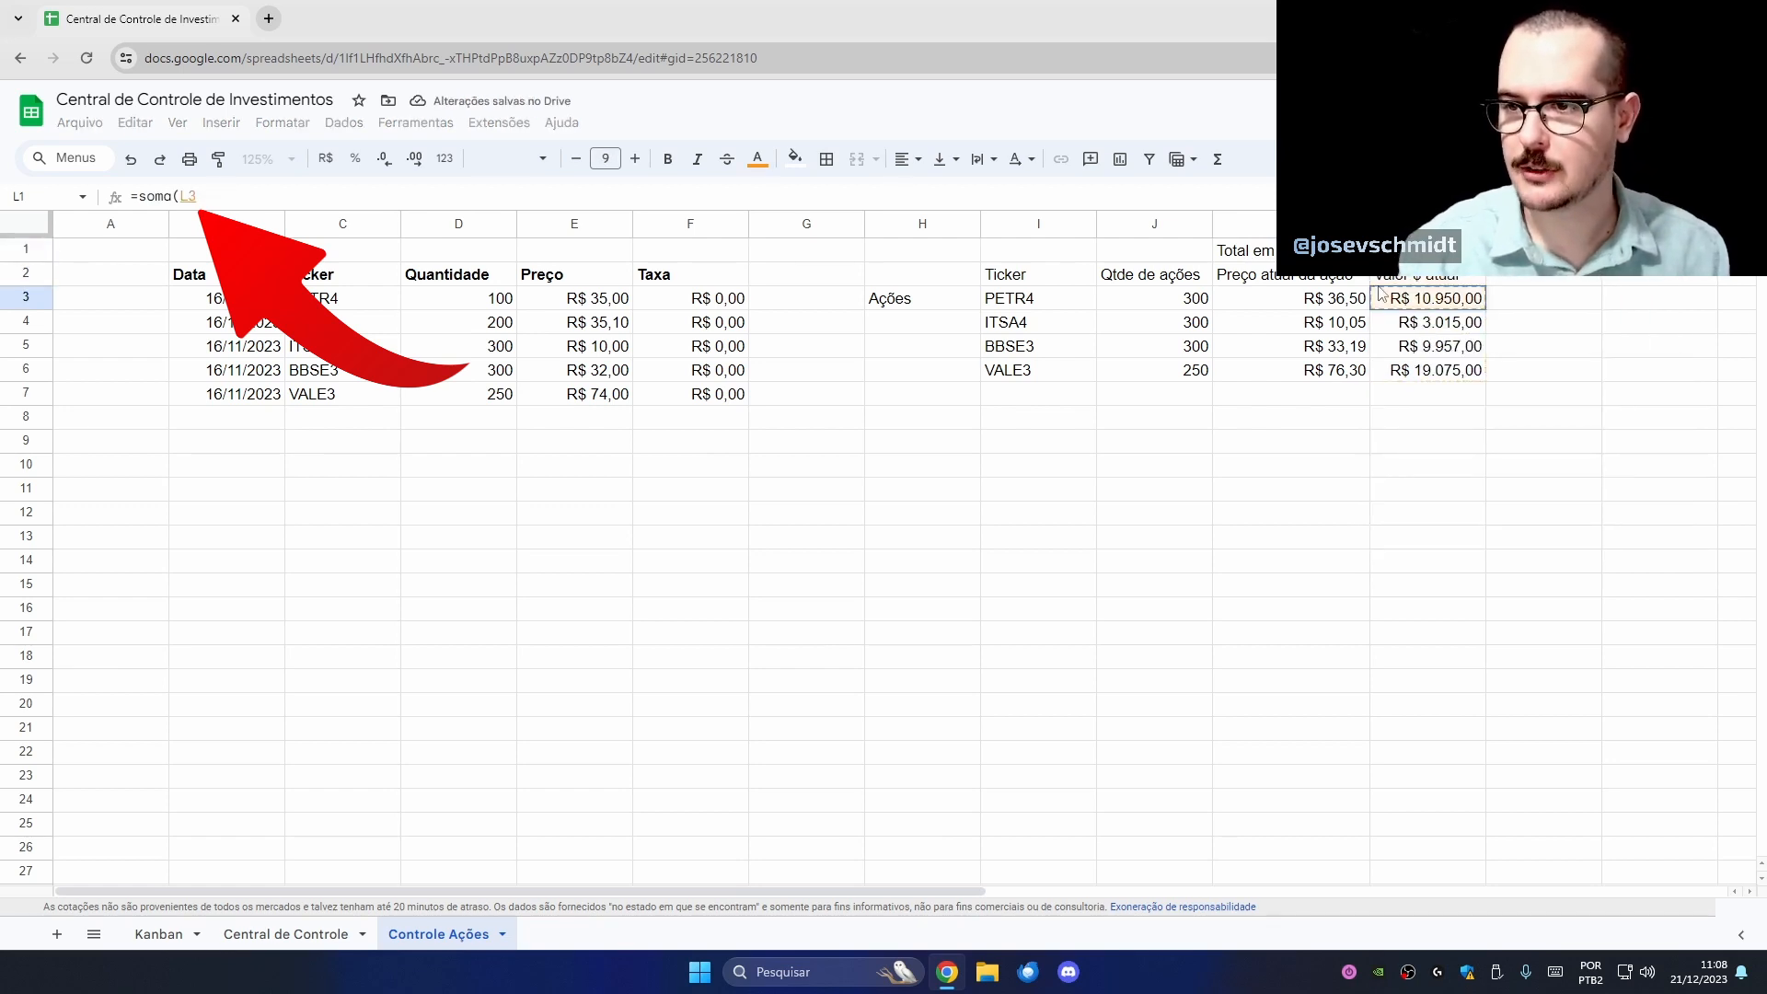
key("shift+Down")
key("shift+Down")
key("shift+Down")
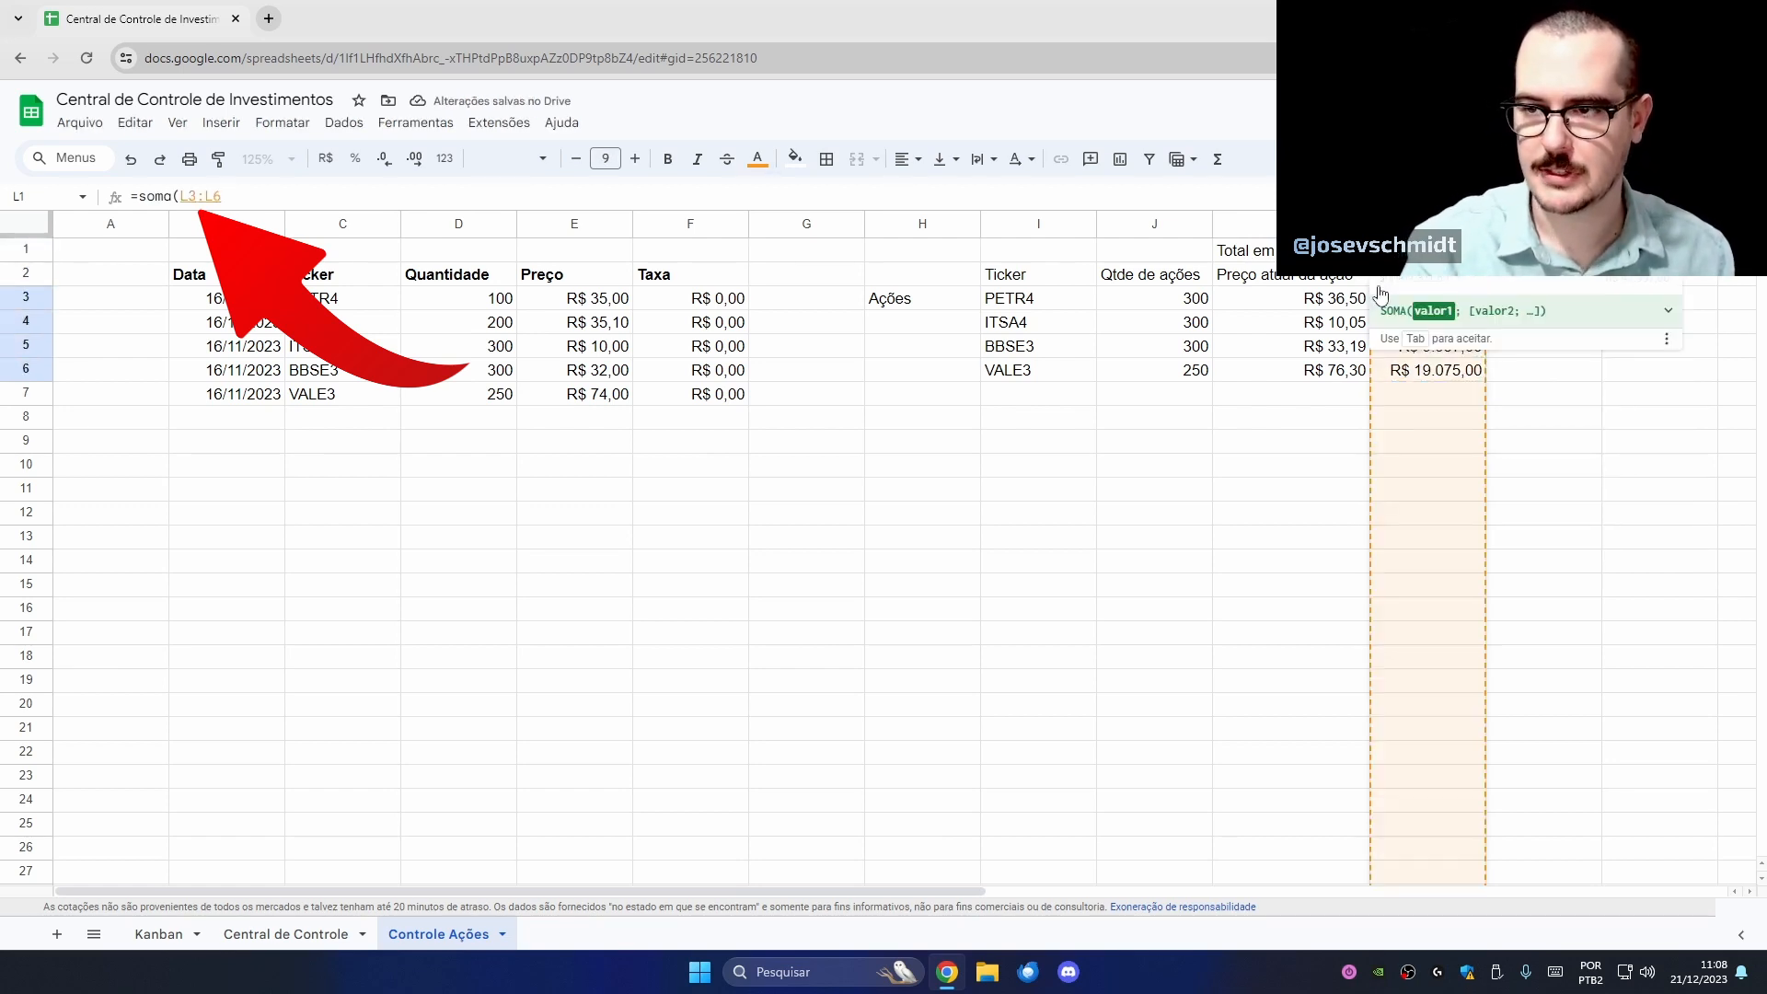
type(")")
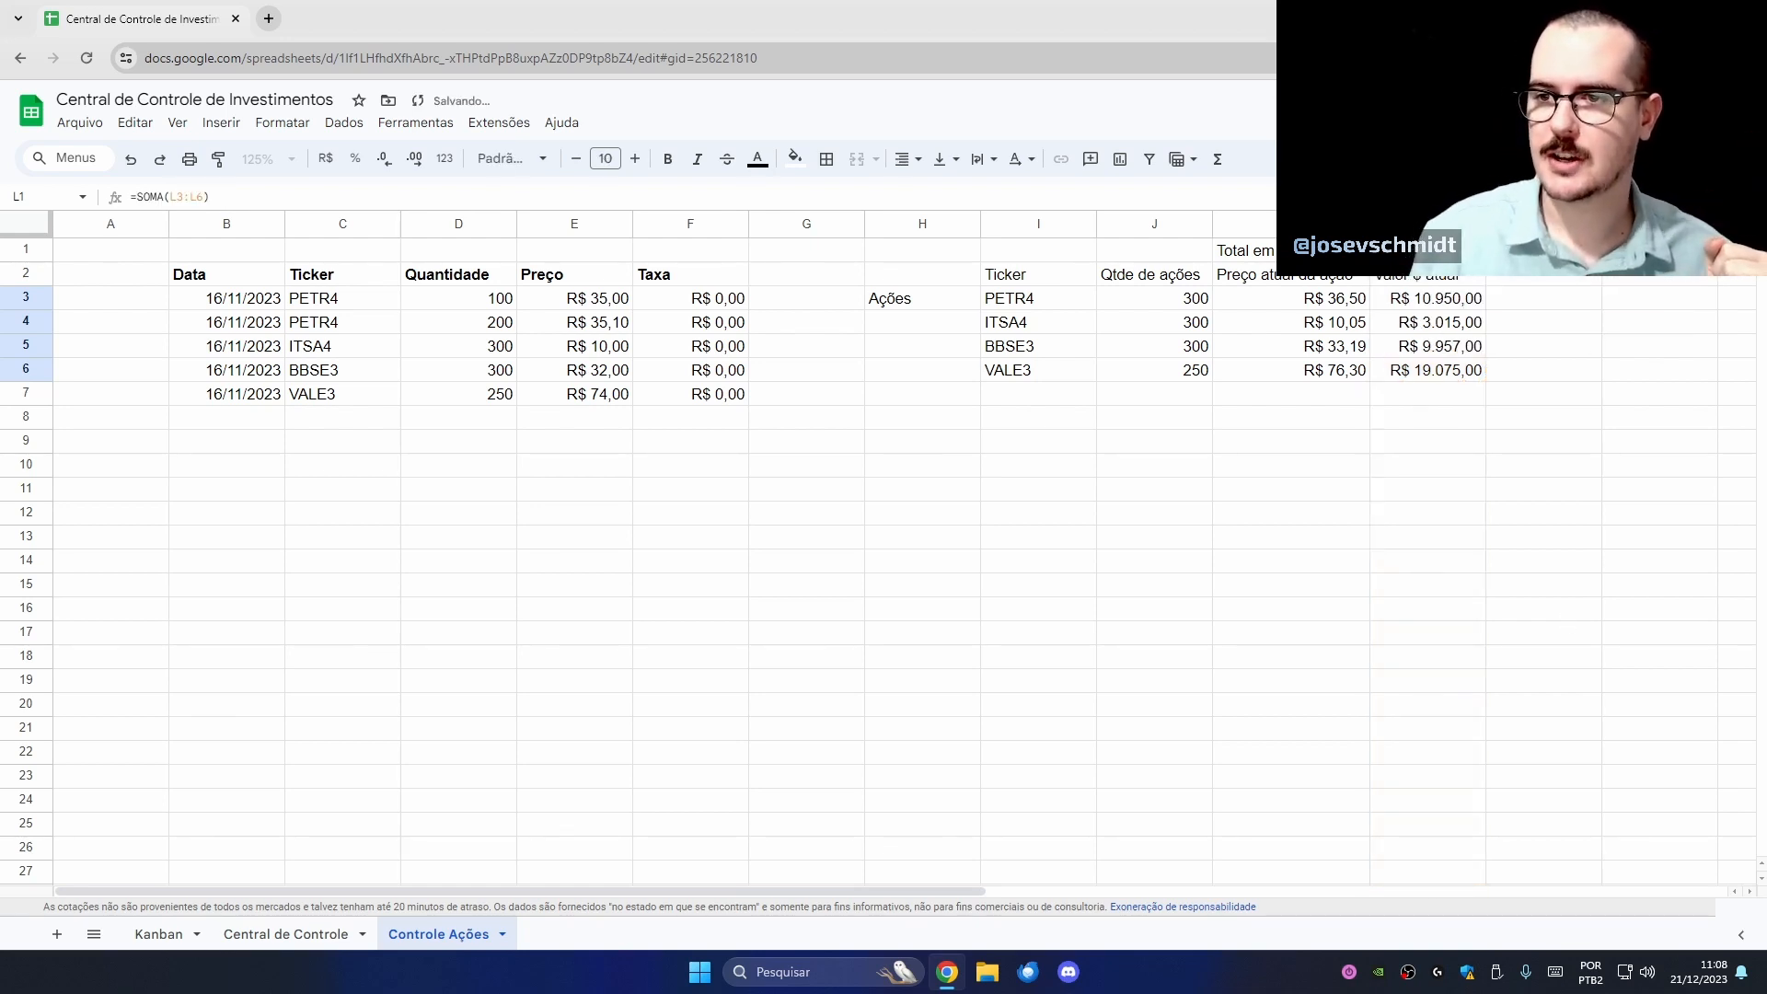
- Bold K1:L1 and check the quantity, price and value formulas in J3, K3 and L3
key("shift+Left")
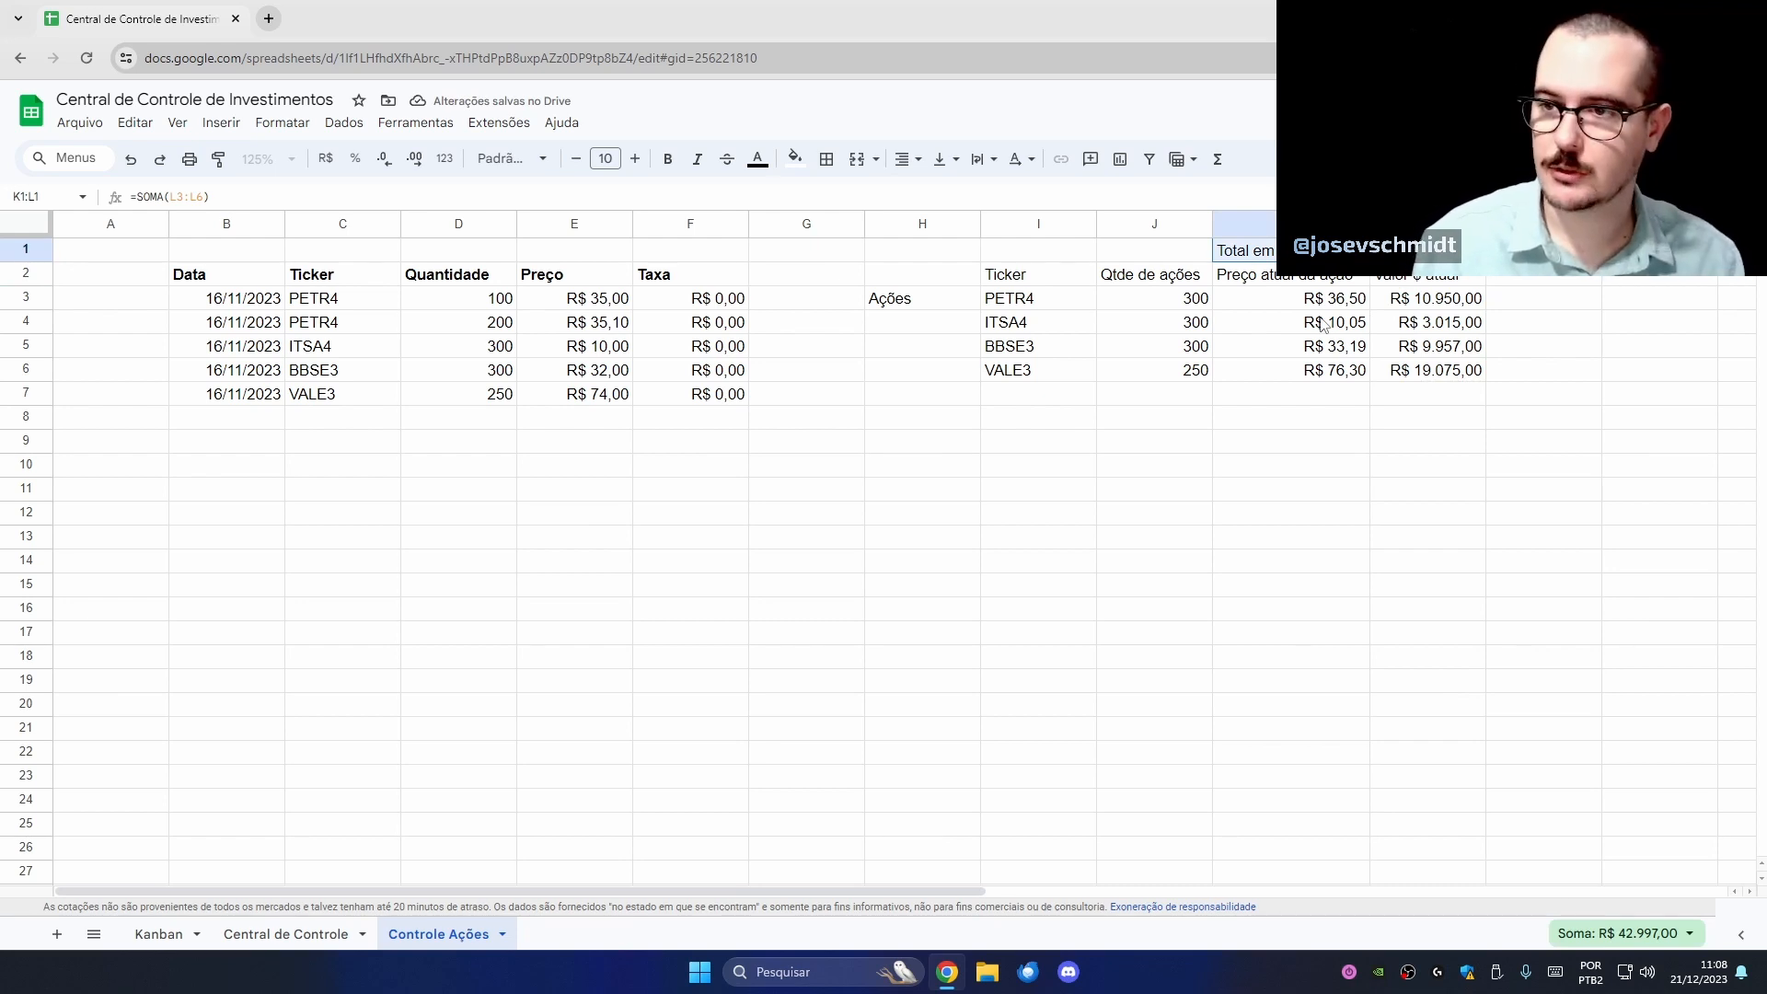
key("ctrl+b")
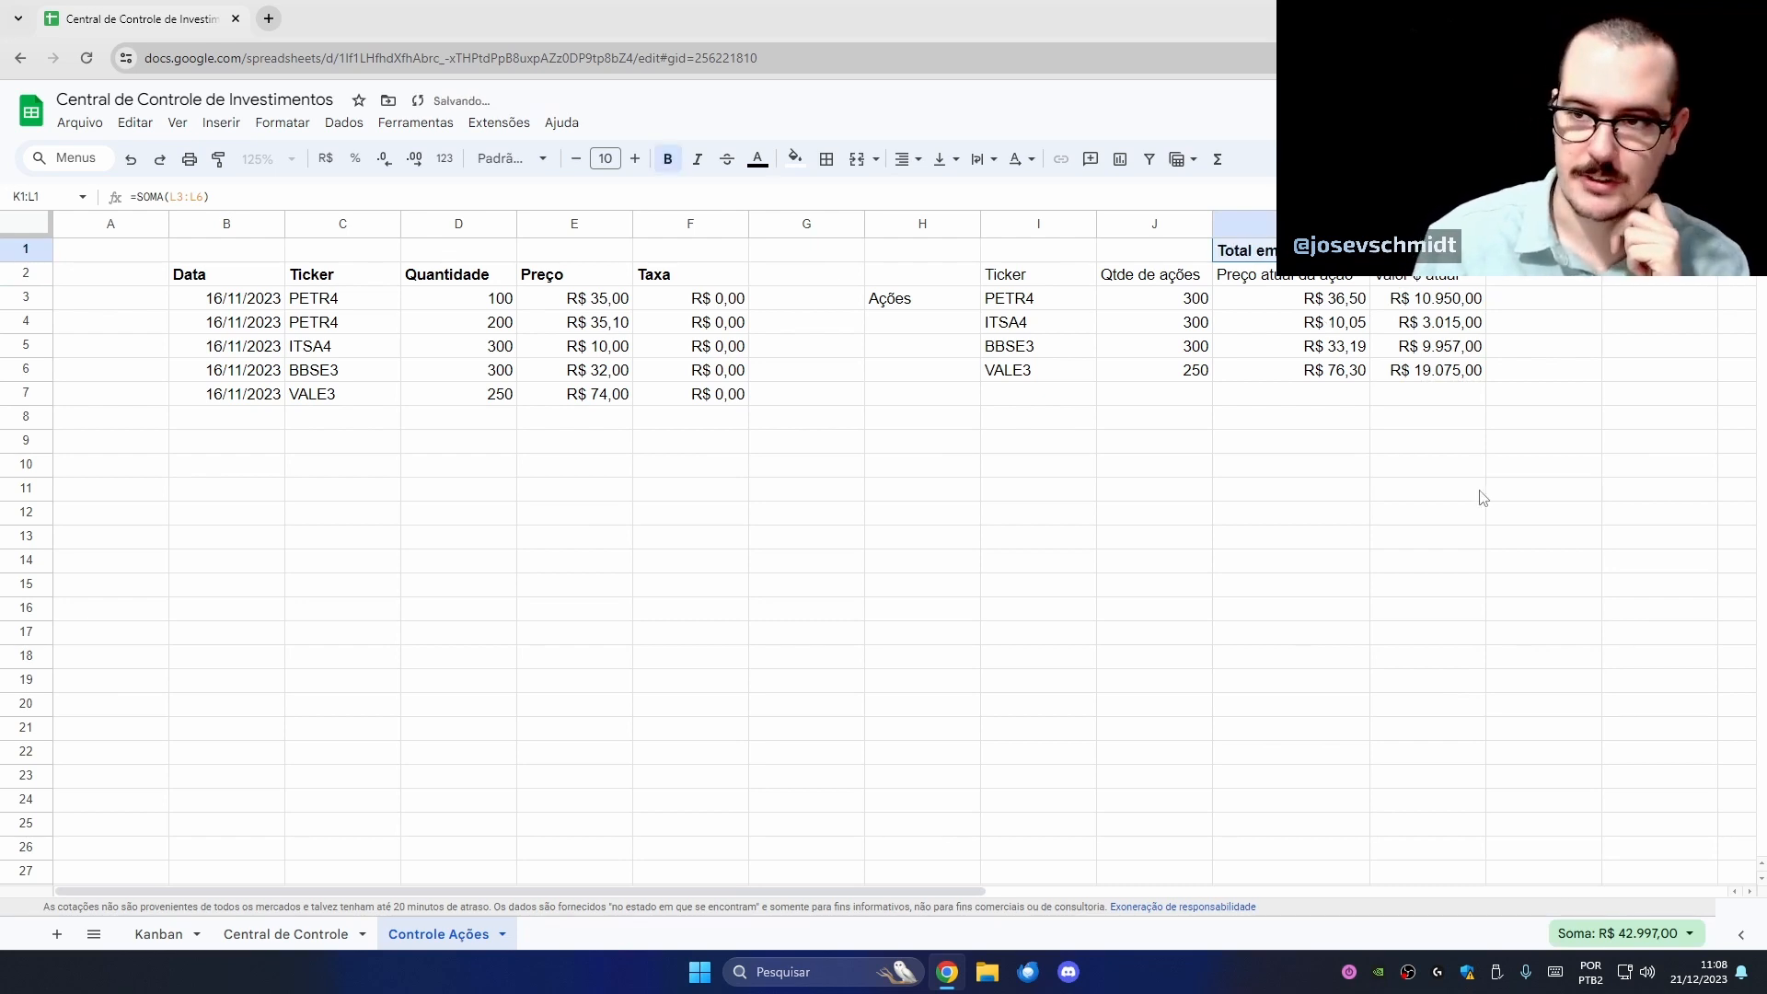
left_click(1441, 499)
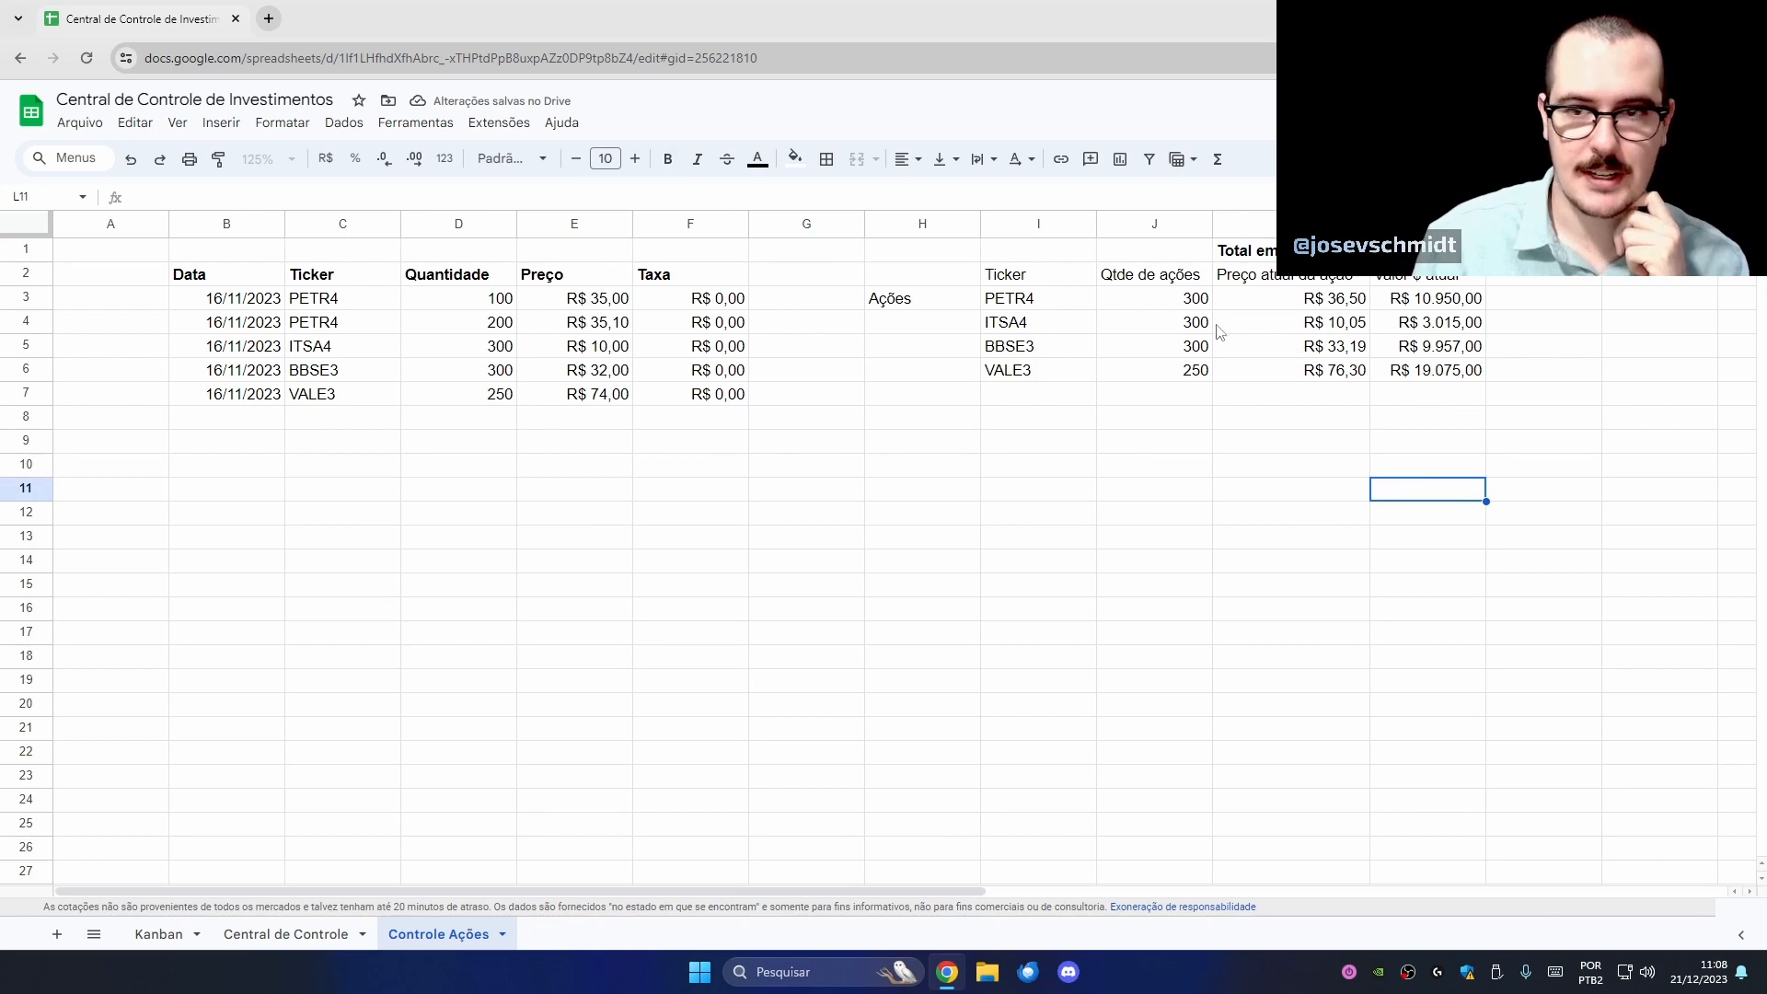
left_click(1165, 302)
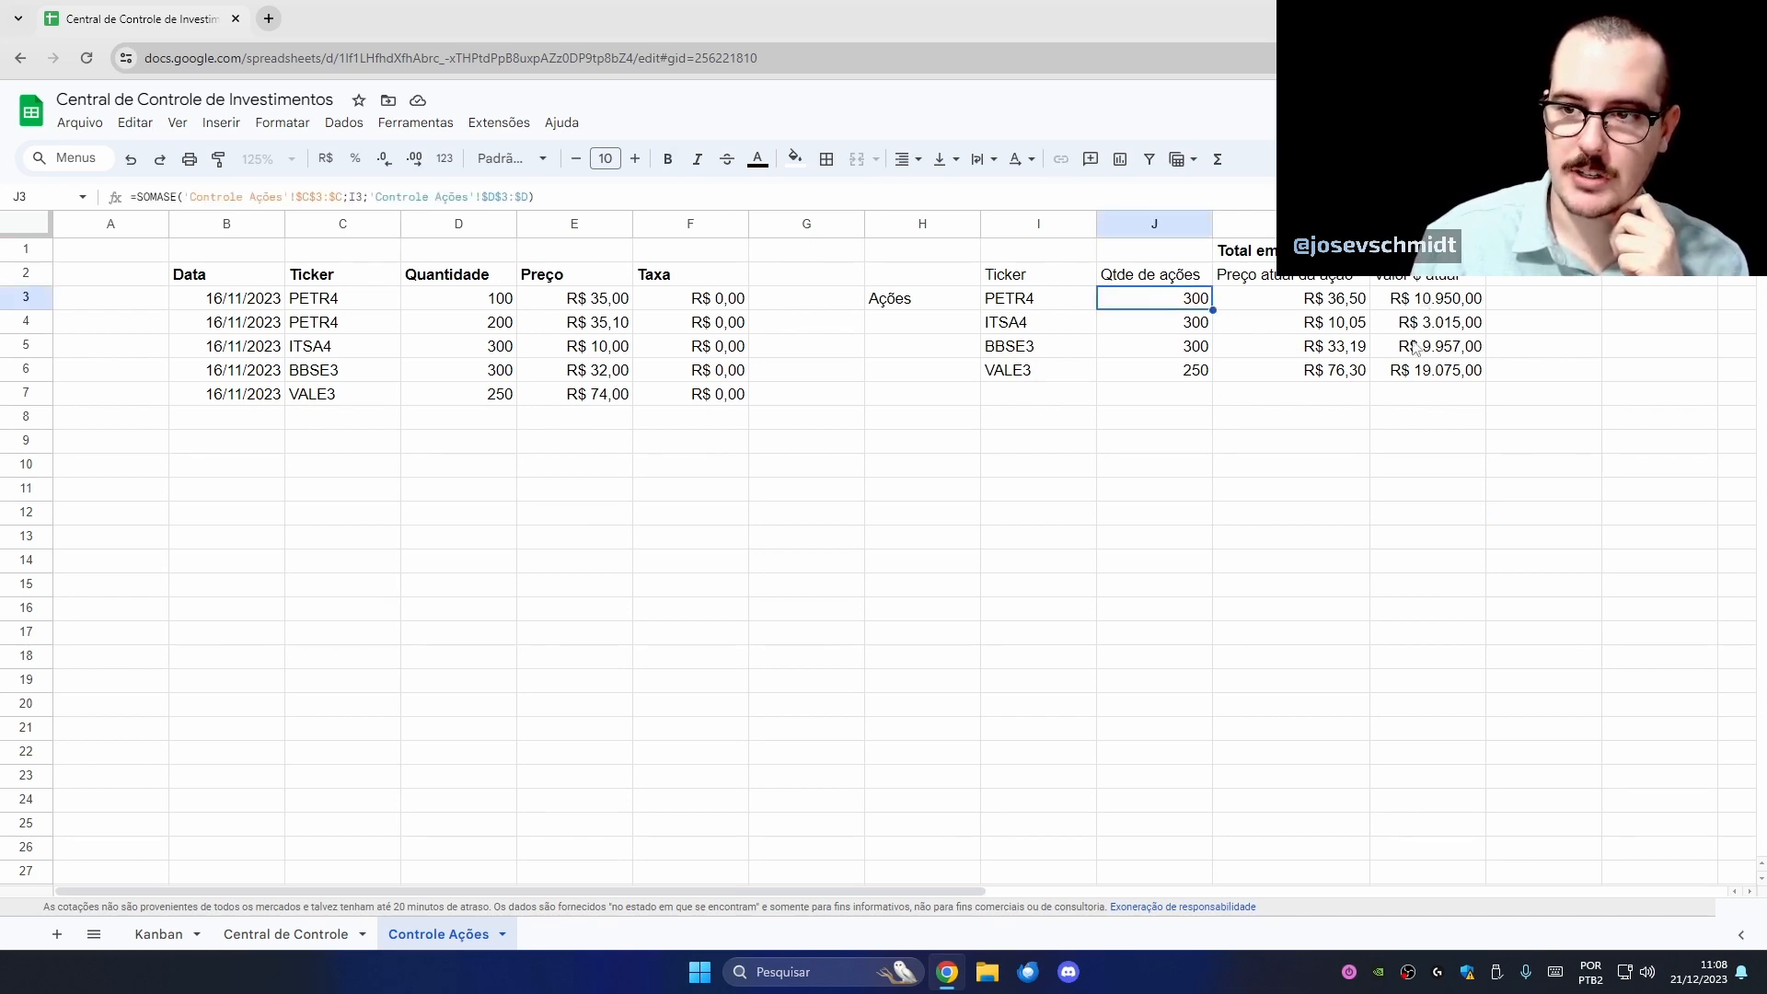
left_click(1303, 304)
left_click(1426, 300)
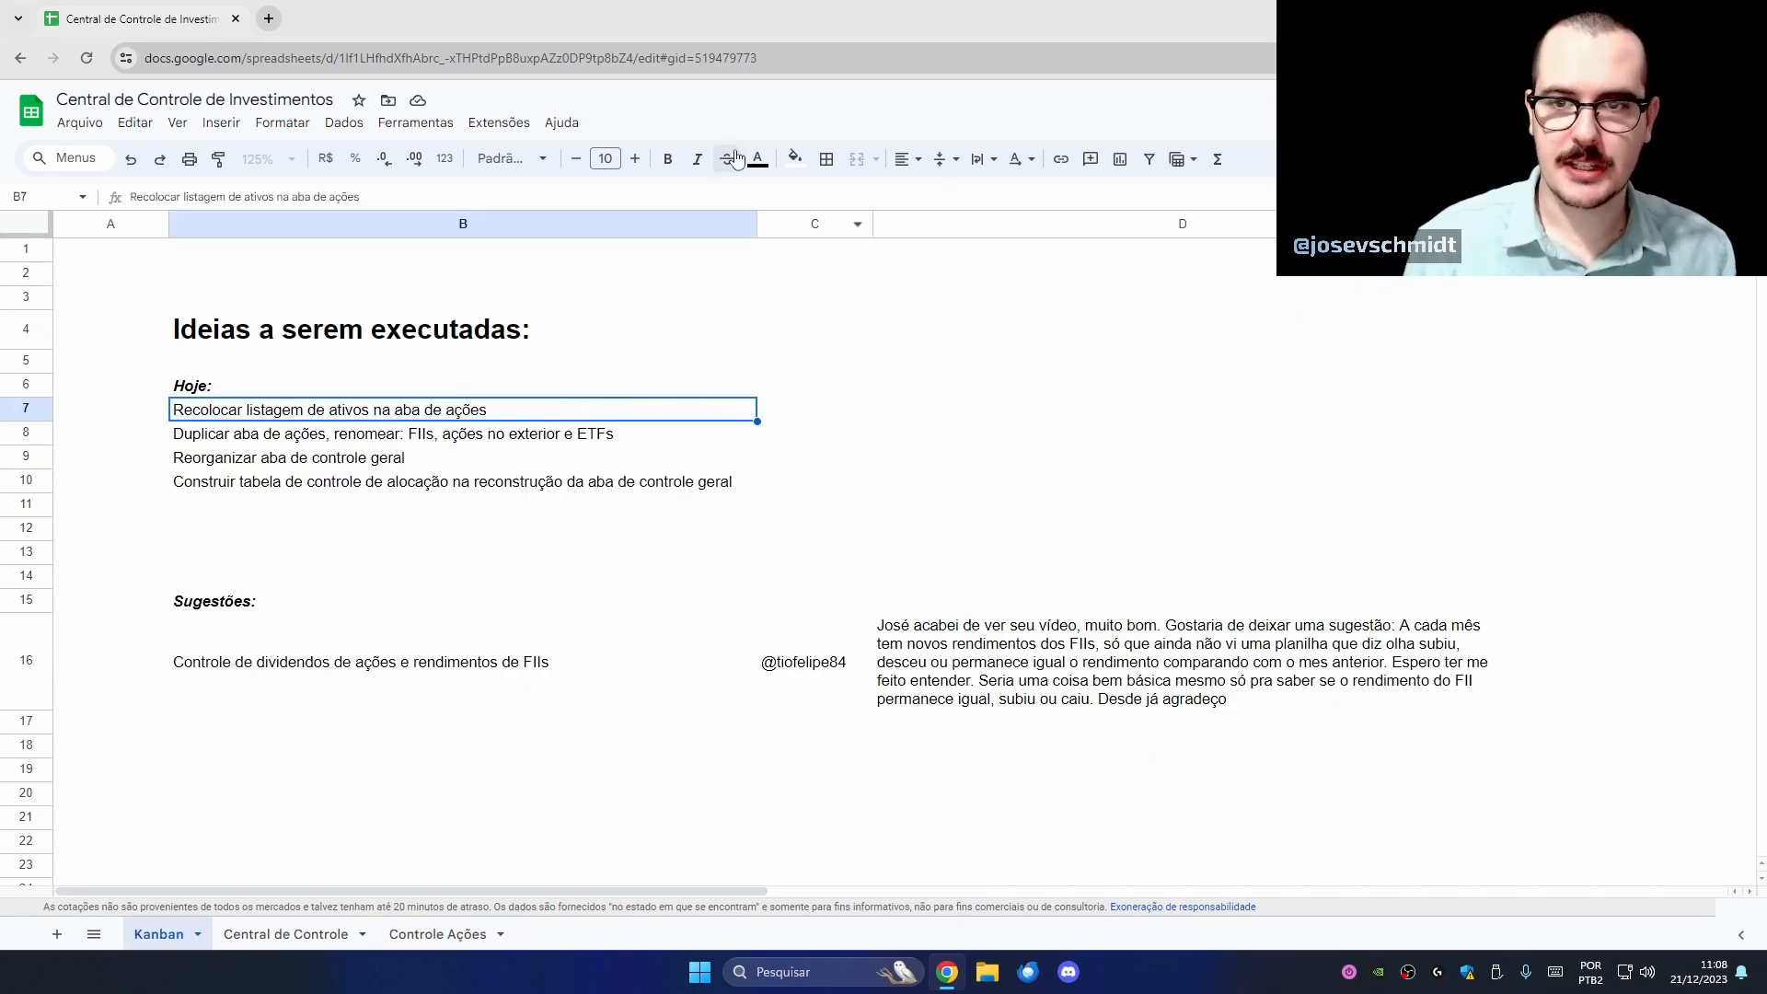
- Give the 'Recolocar listagem de ativos na aba de ações' cell a light grey fill
left_click(795, 158)
left_click(938, 228)
left_click(752, 506)
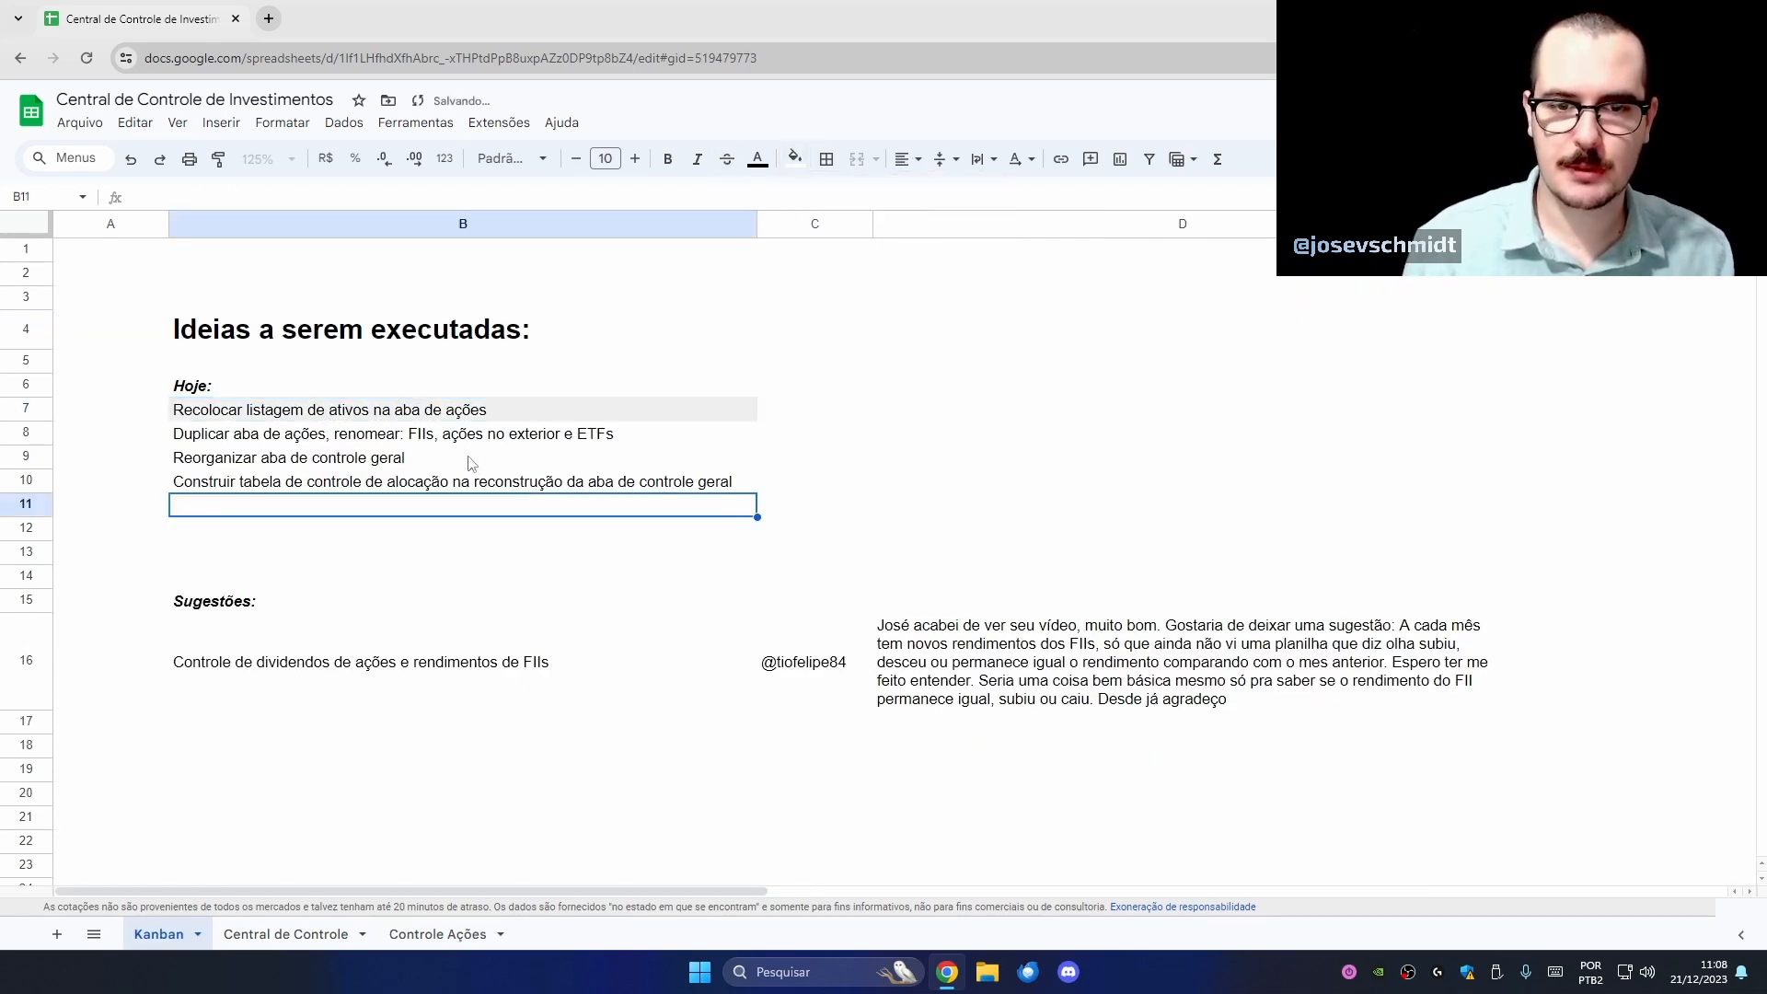
left_click(469, 442)
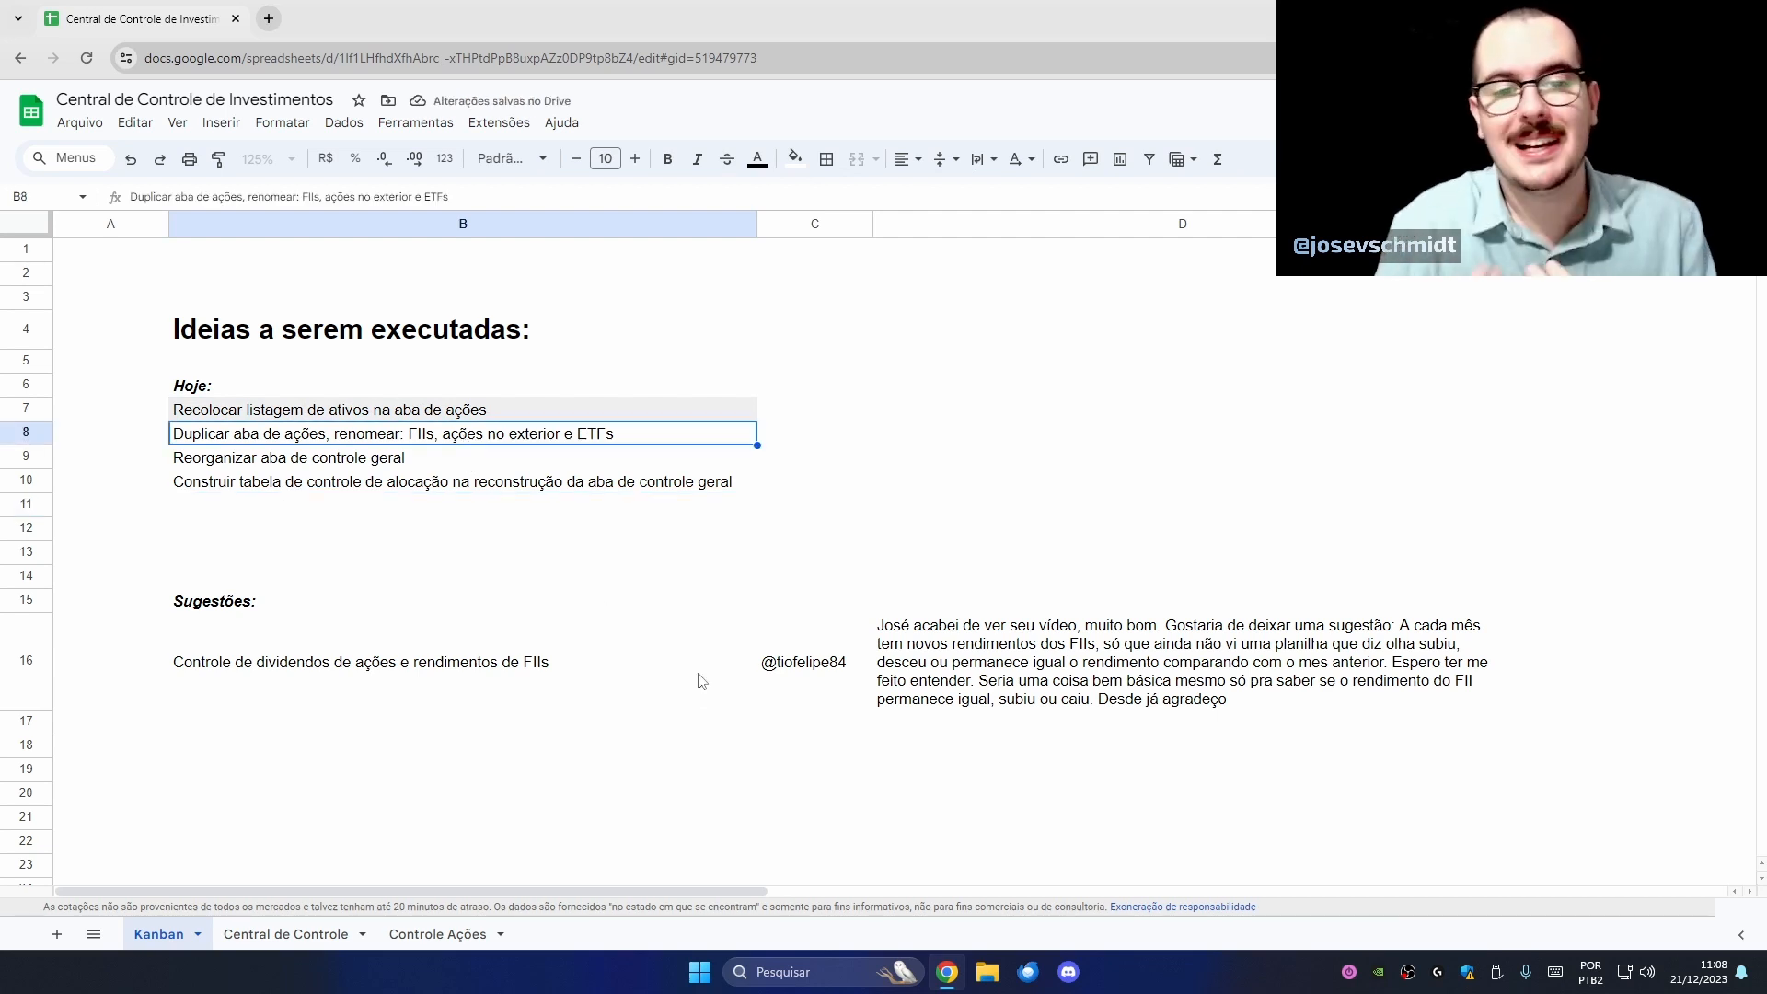
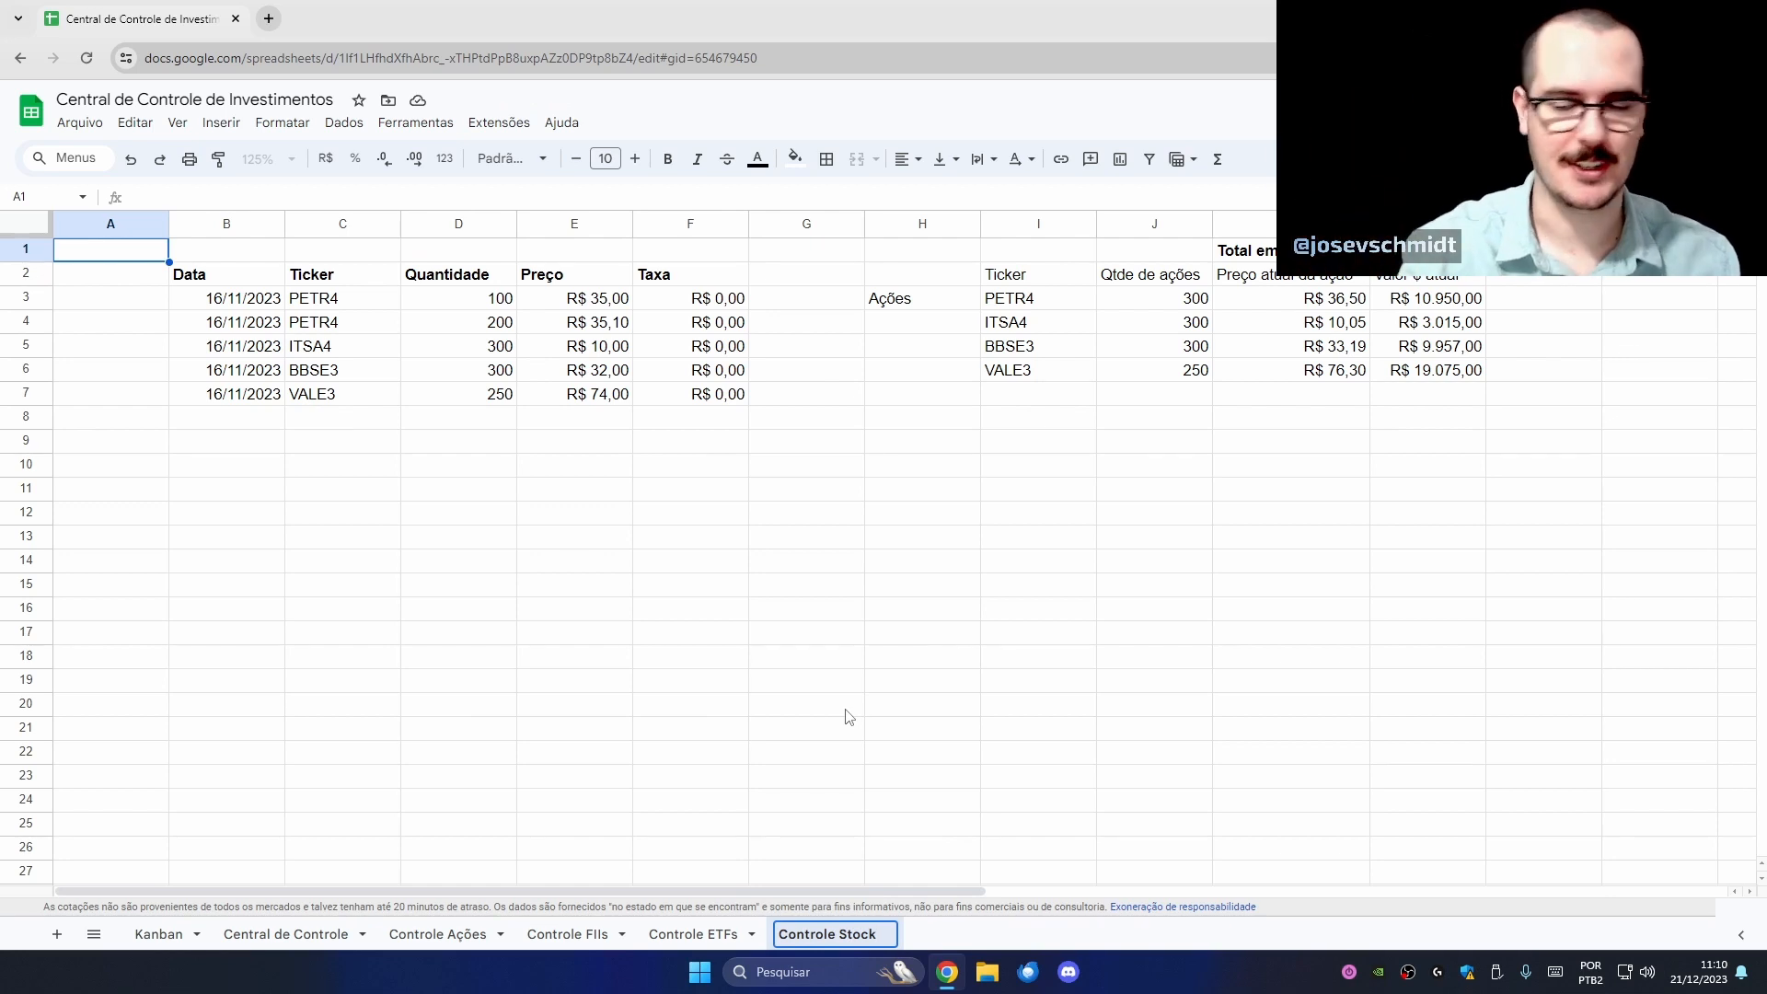
- Name the last sheet 'Controle Stocks', then go to the Controle FIIs sheet
type("s")
key("Return")
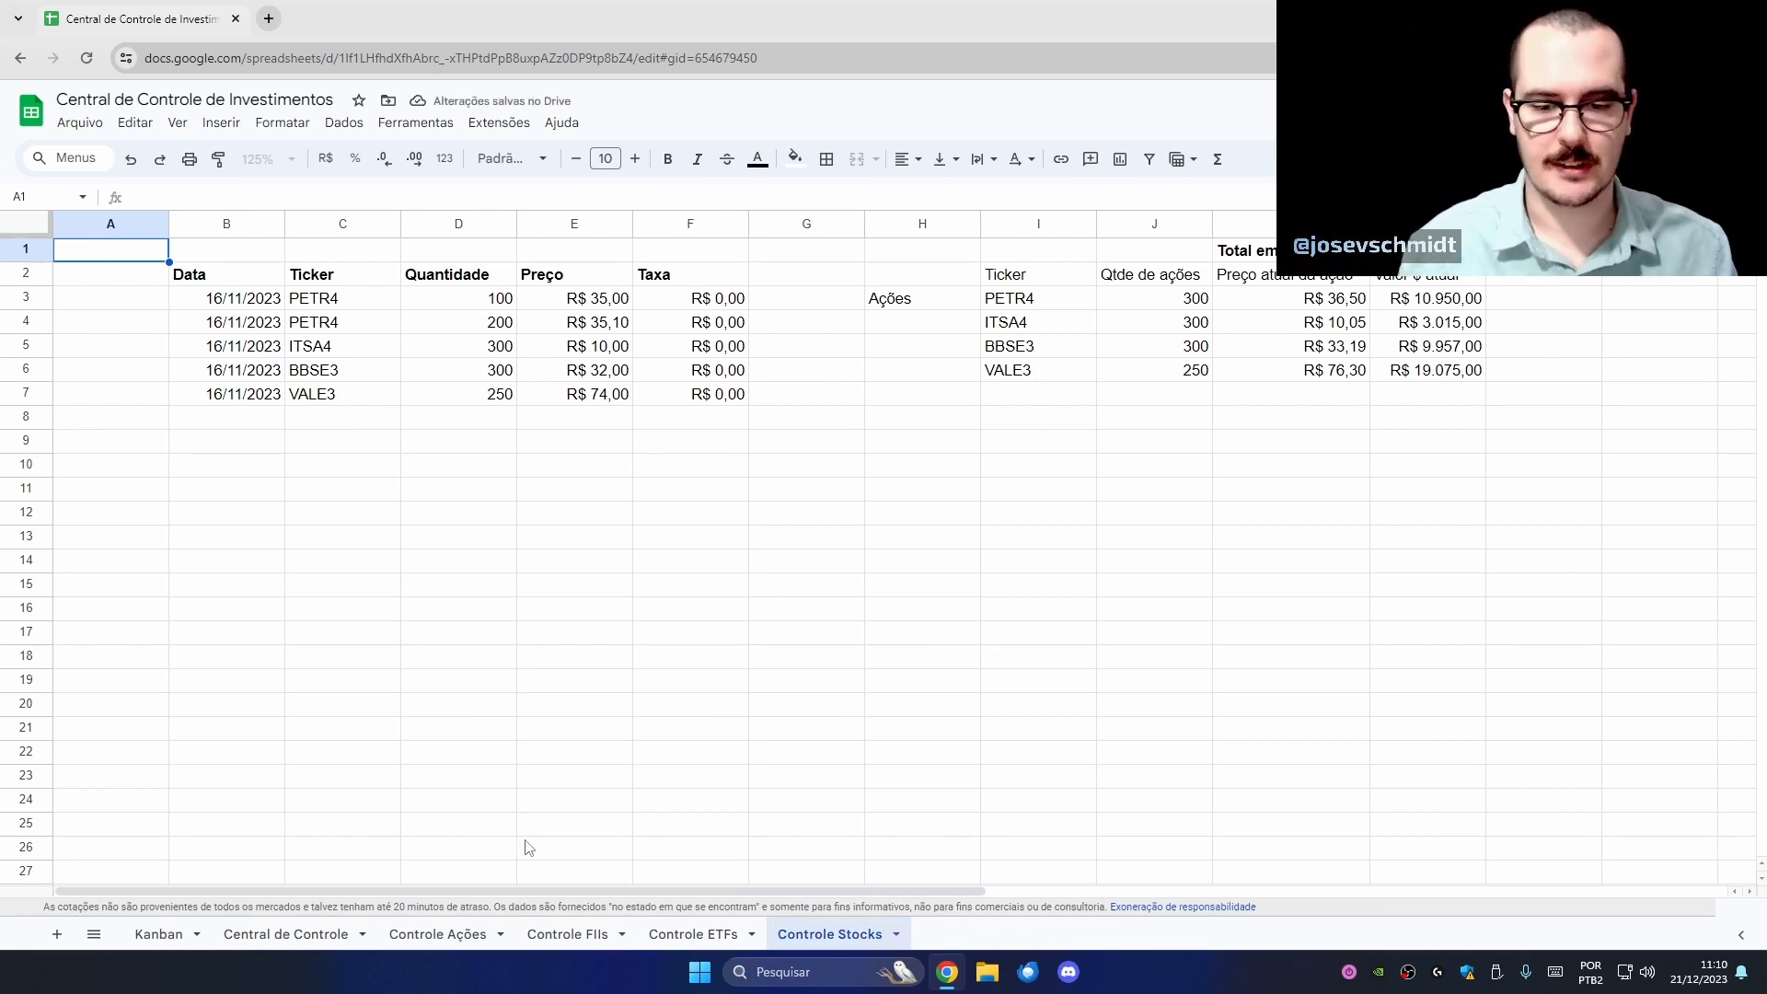
left_click(569, 934)
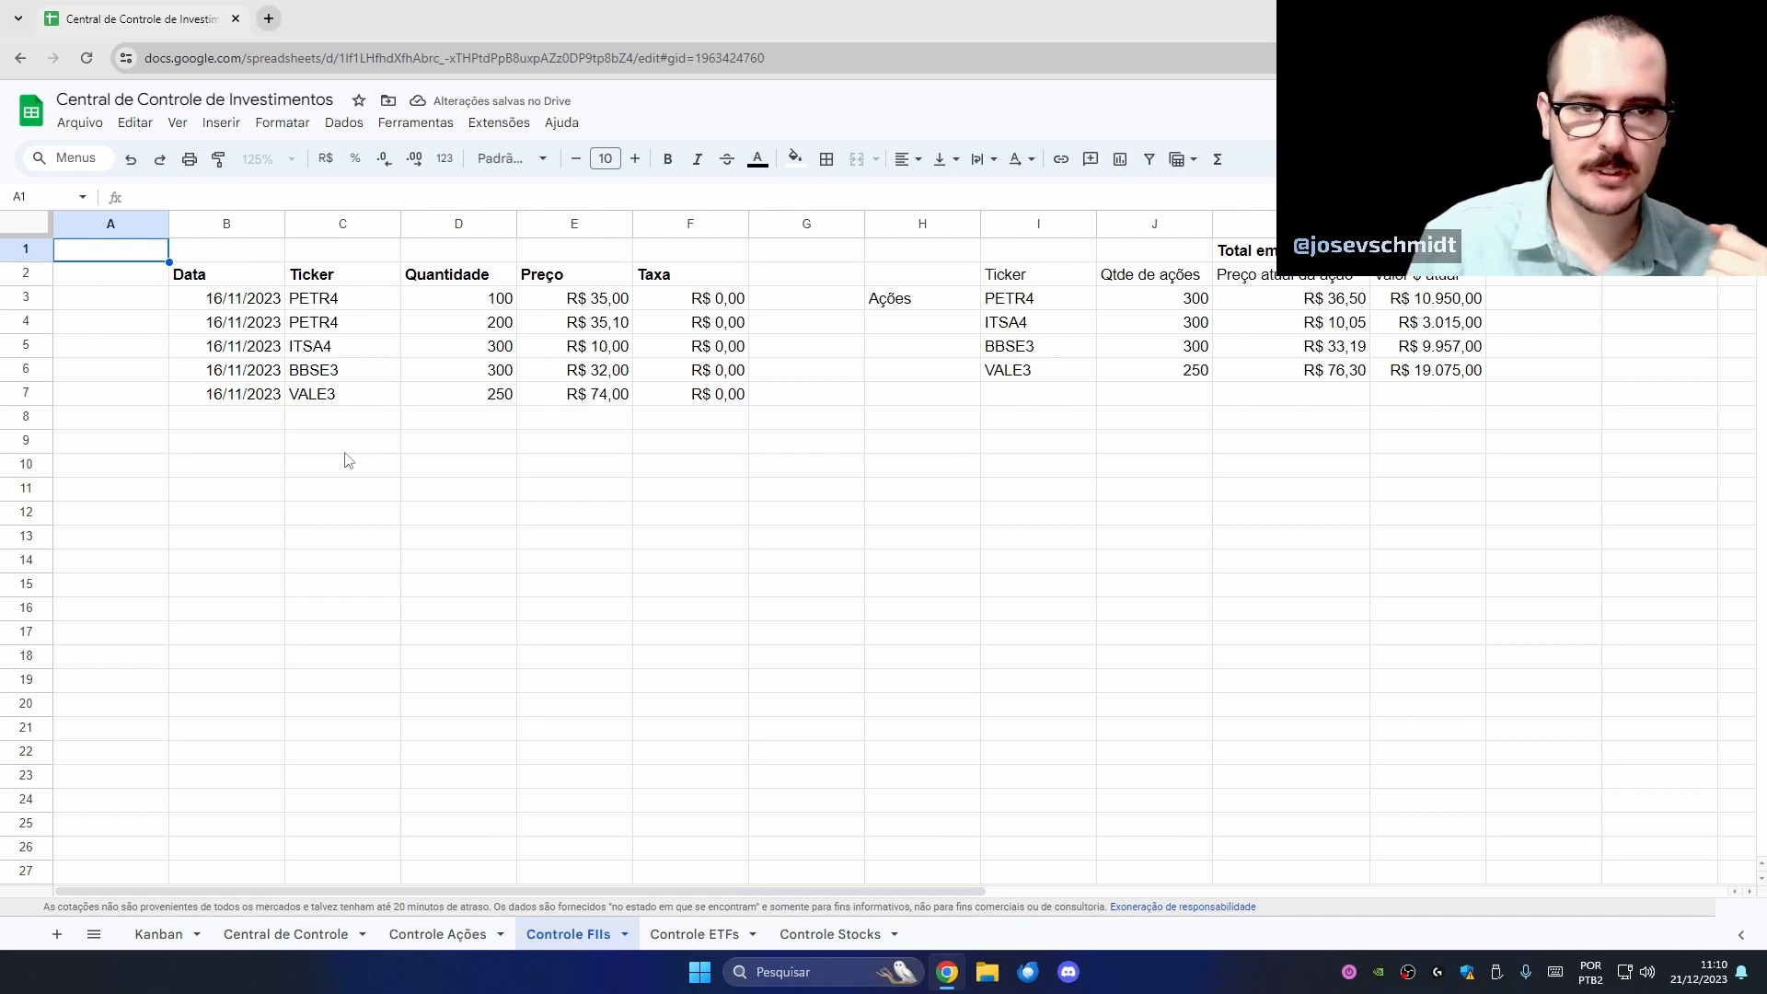
- Enter the fund tickers MXRF11, HGLG11, BCFF11, SNFF11 and HGRE11 in C3:C7
left_click_drag(370, 306, 375, 394)
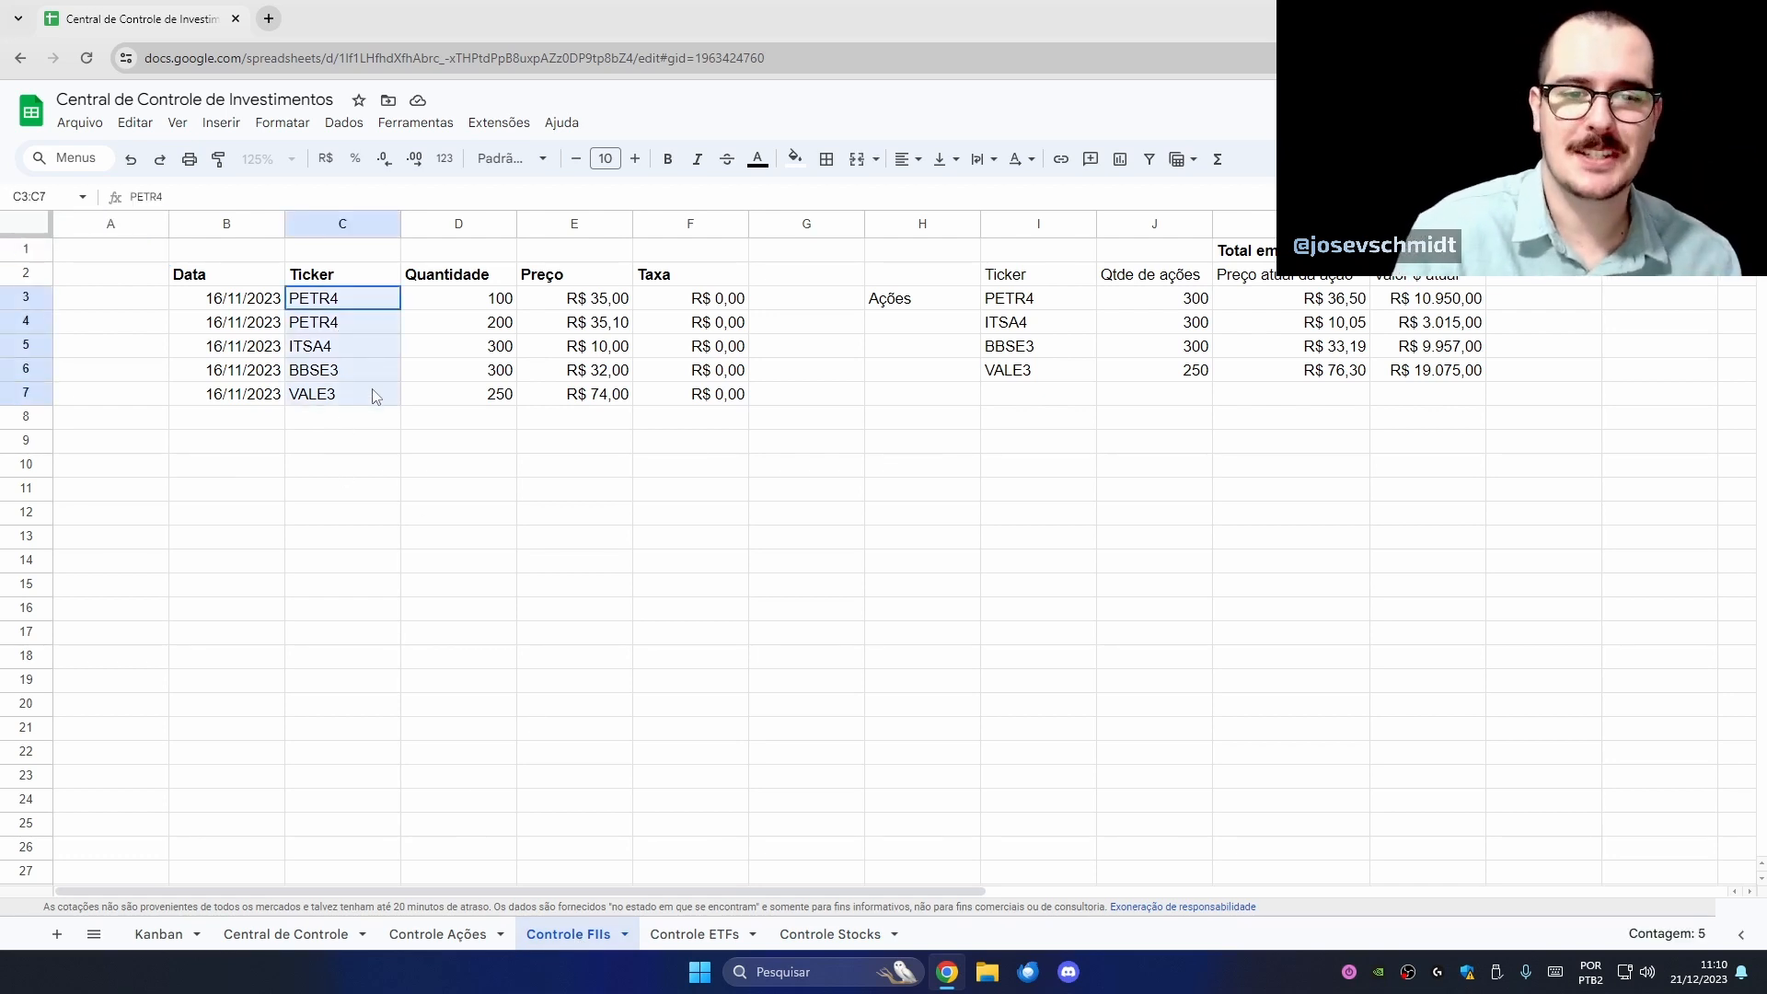
left_click(339, 506)
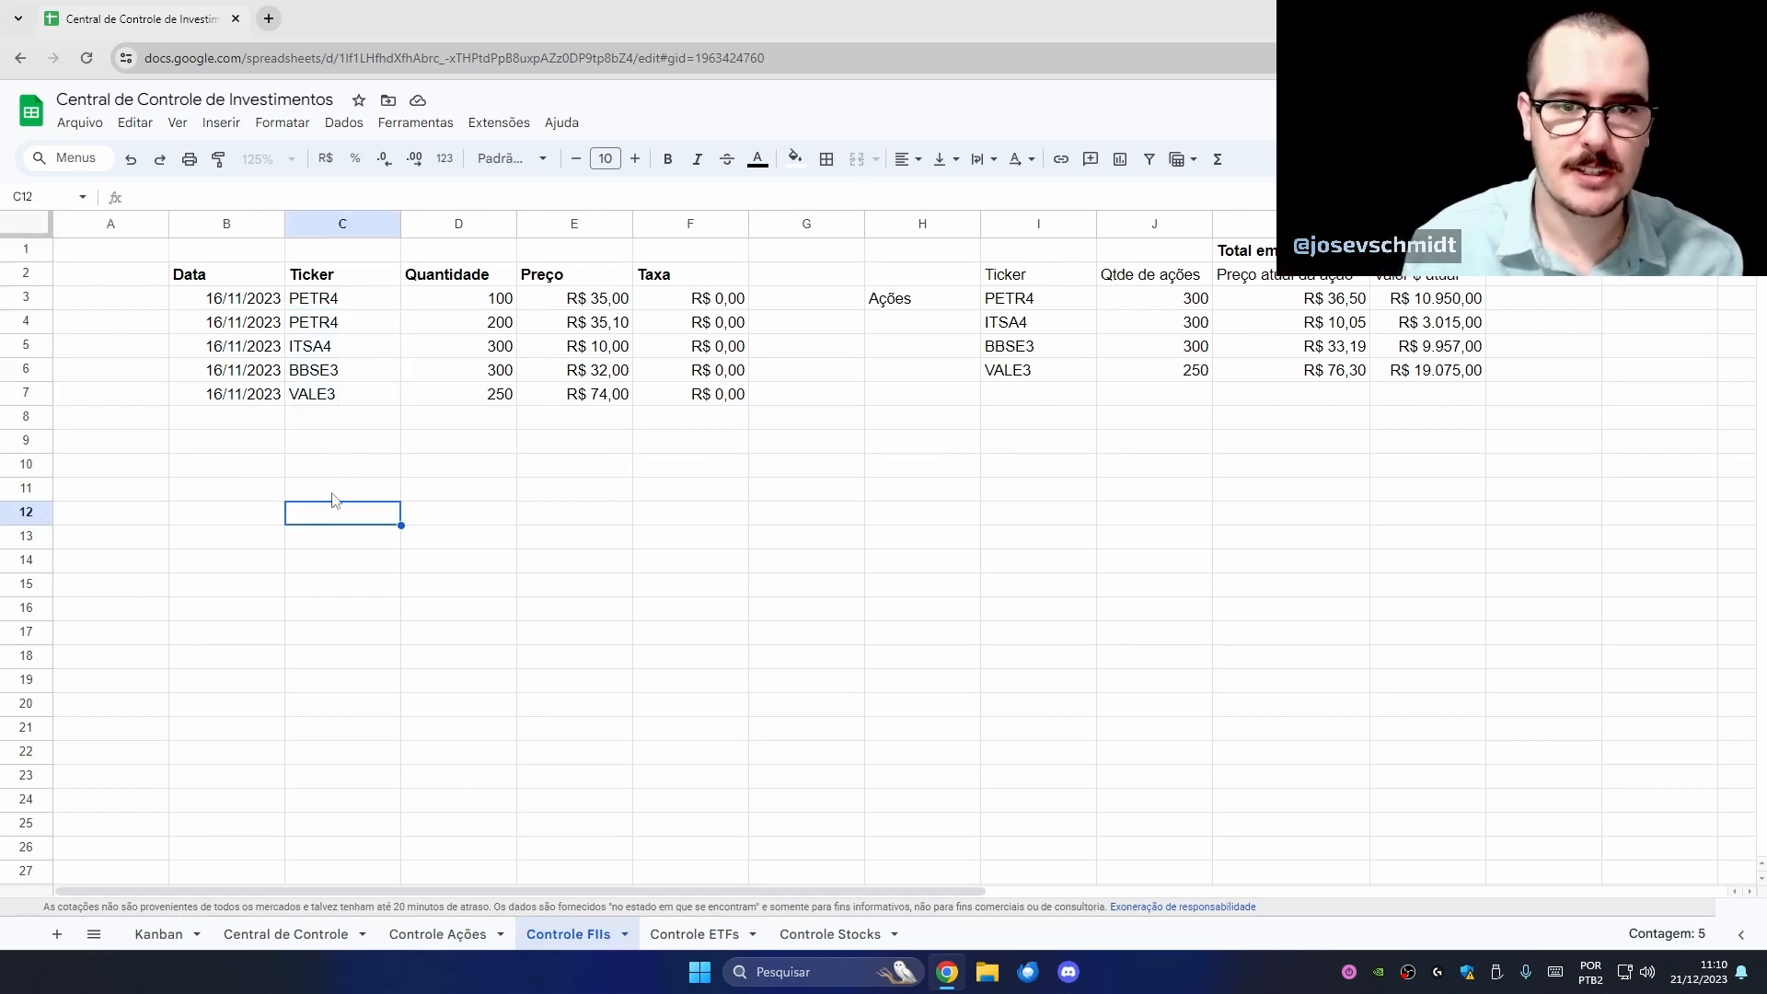
left_click(360, 307)
type("MXRF11")
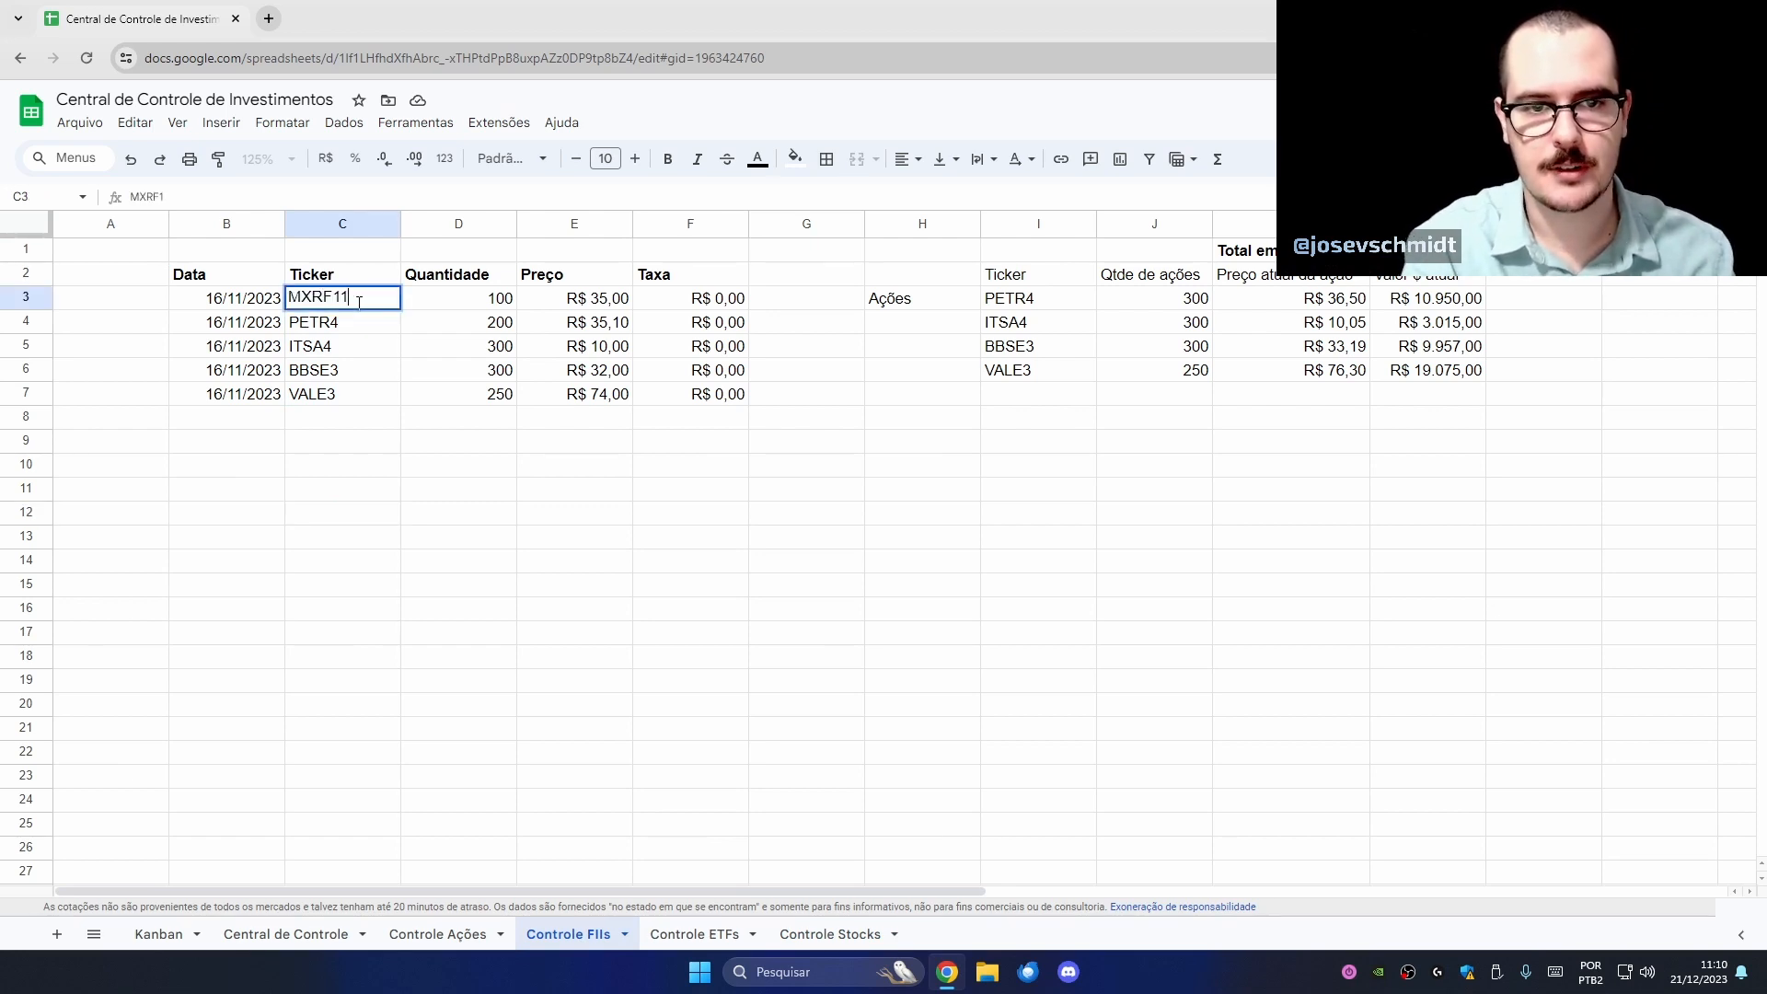
key("Return")
type("HGLG11")
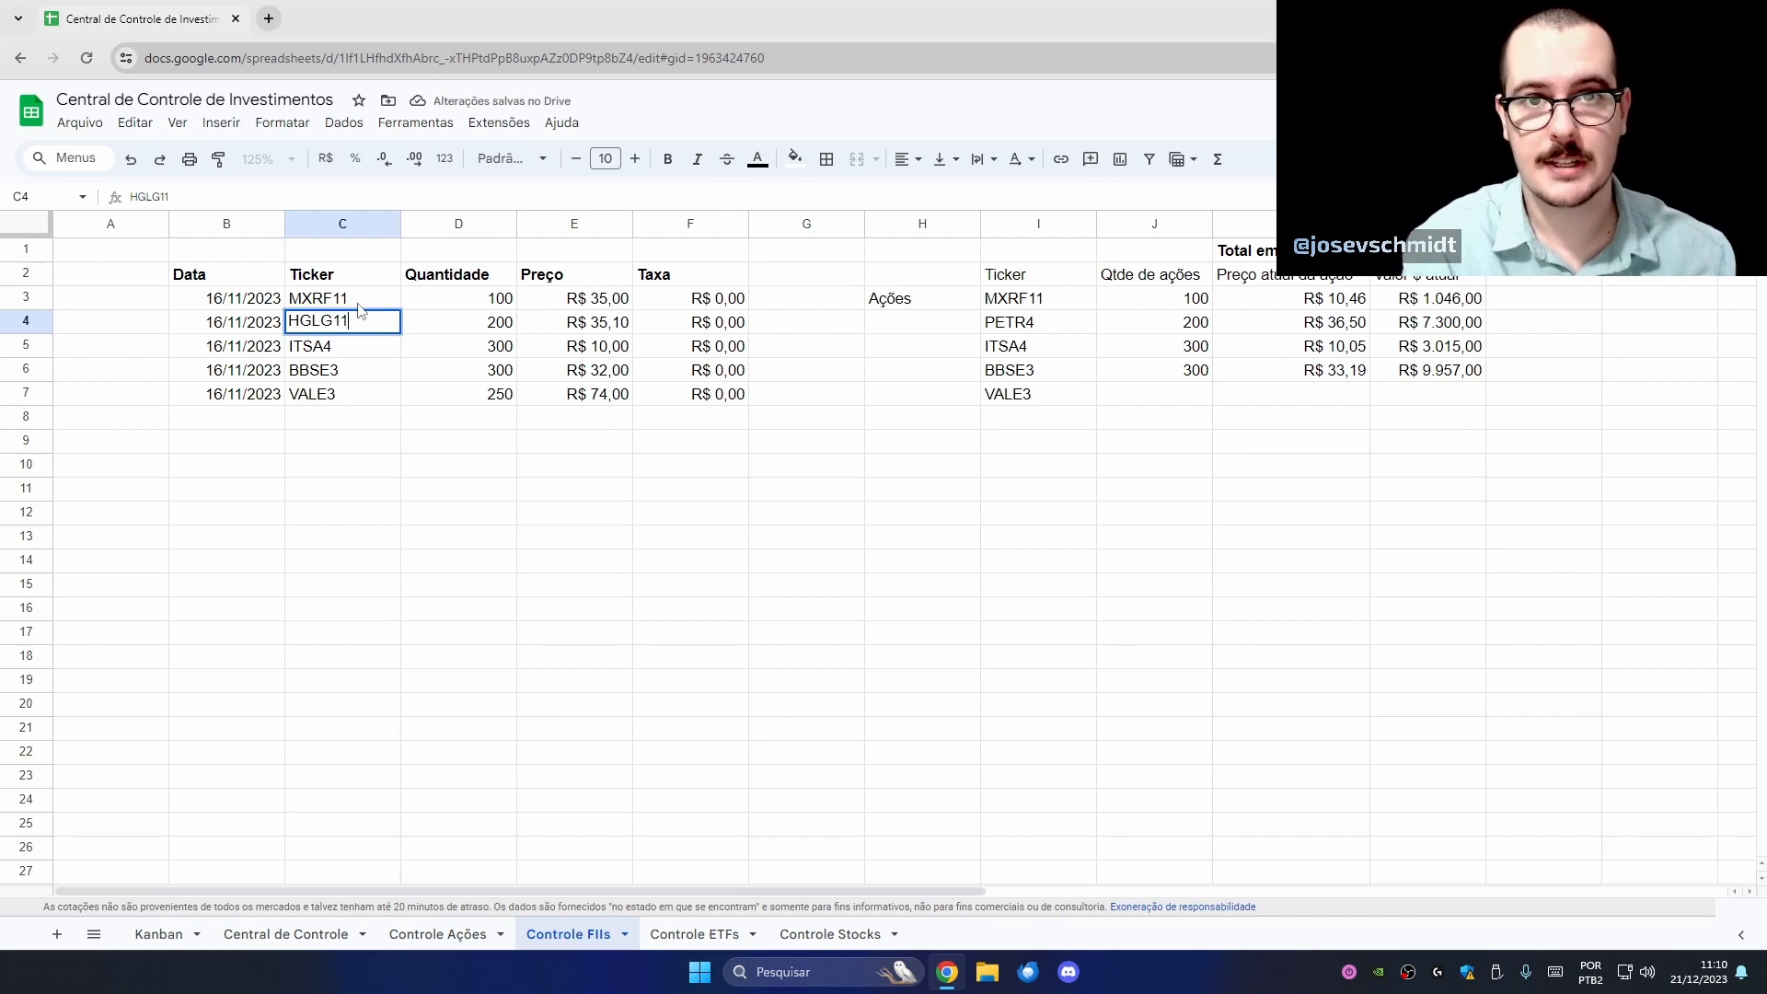
key("Return")
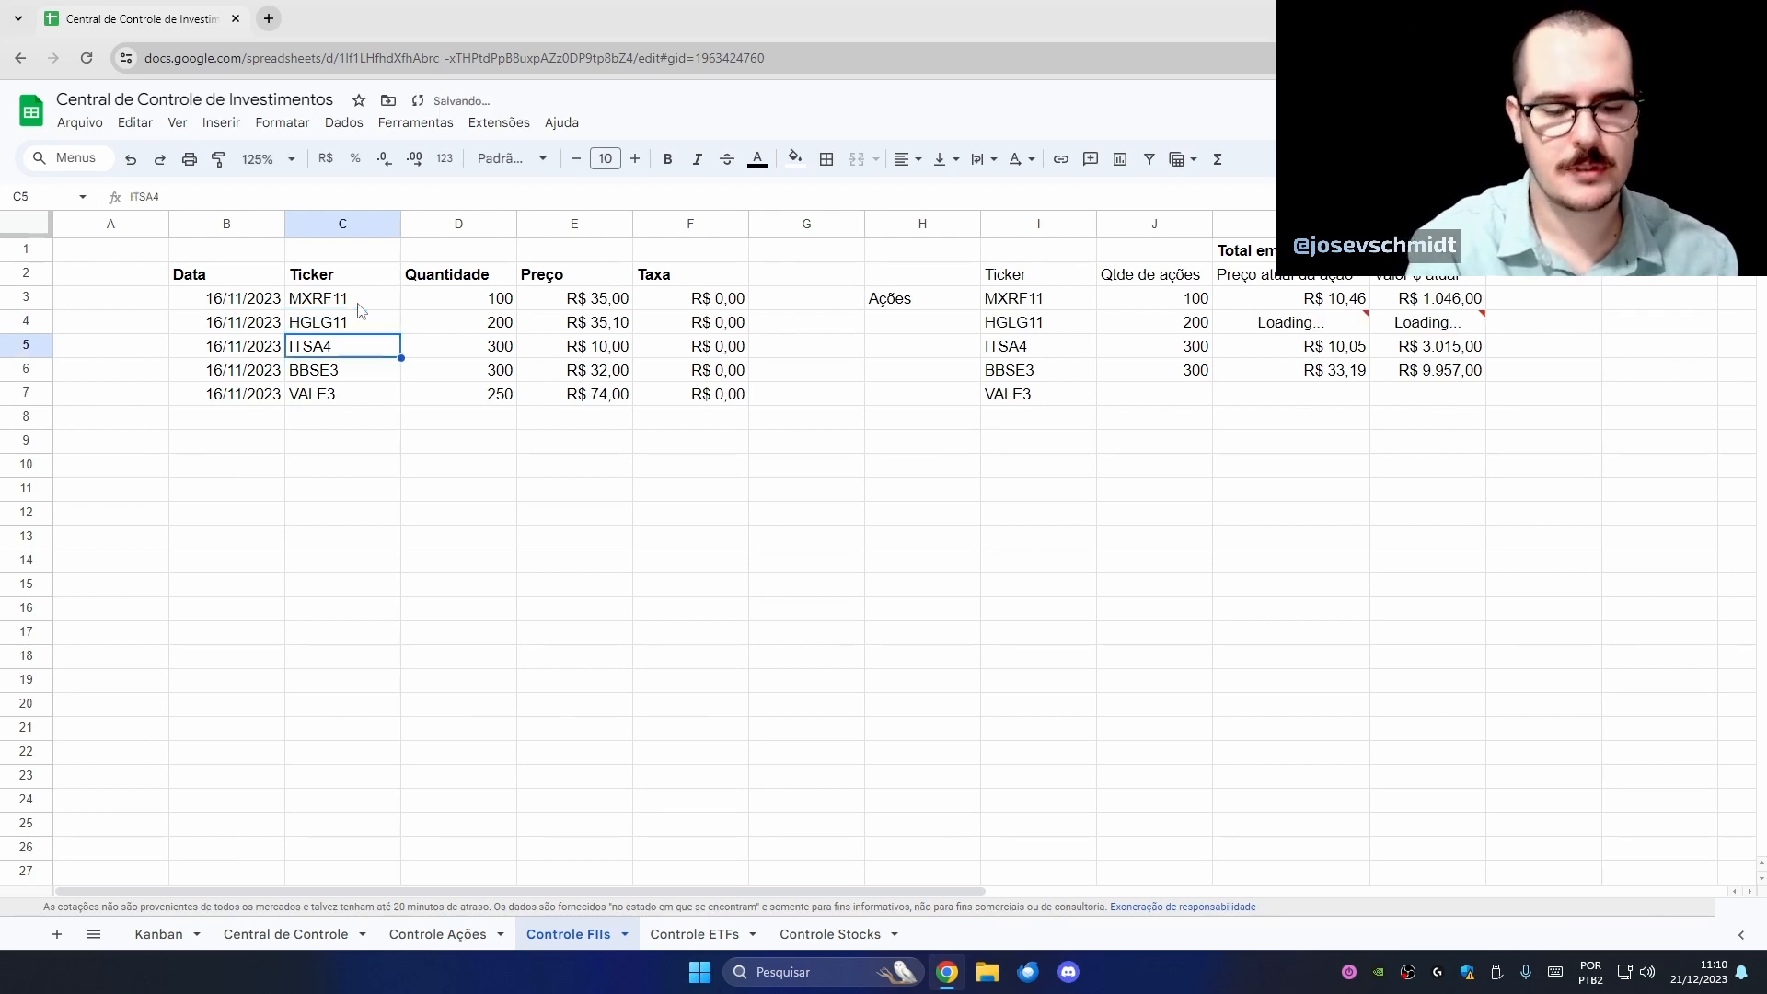
type("BCFF11")
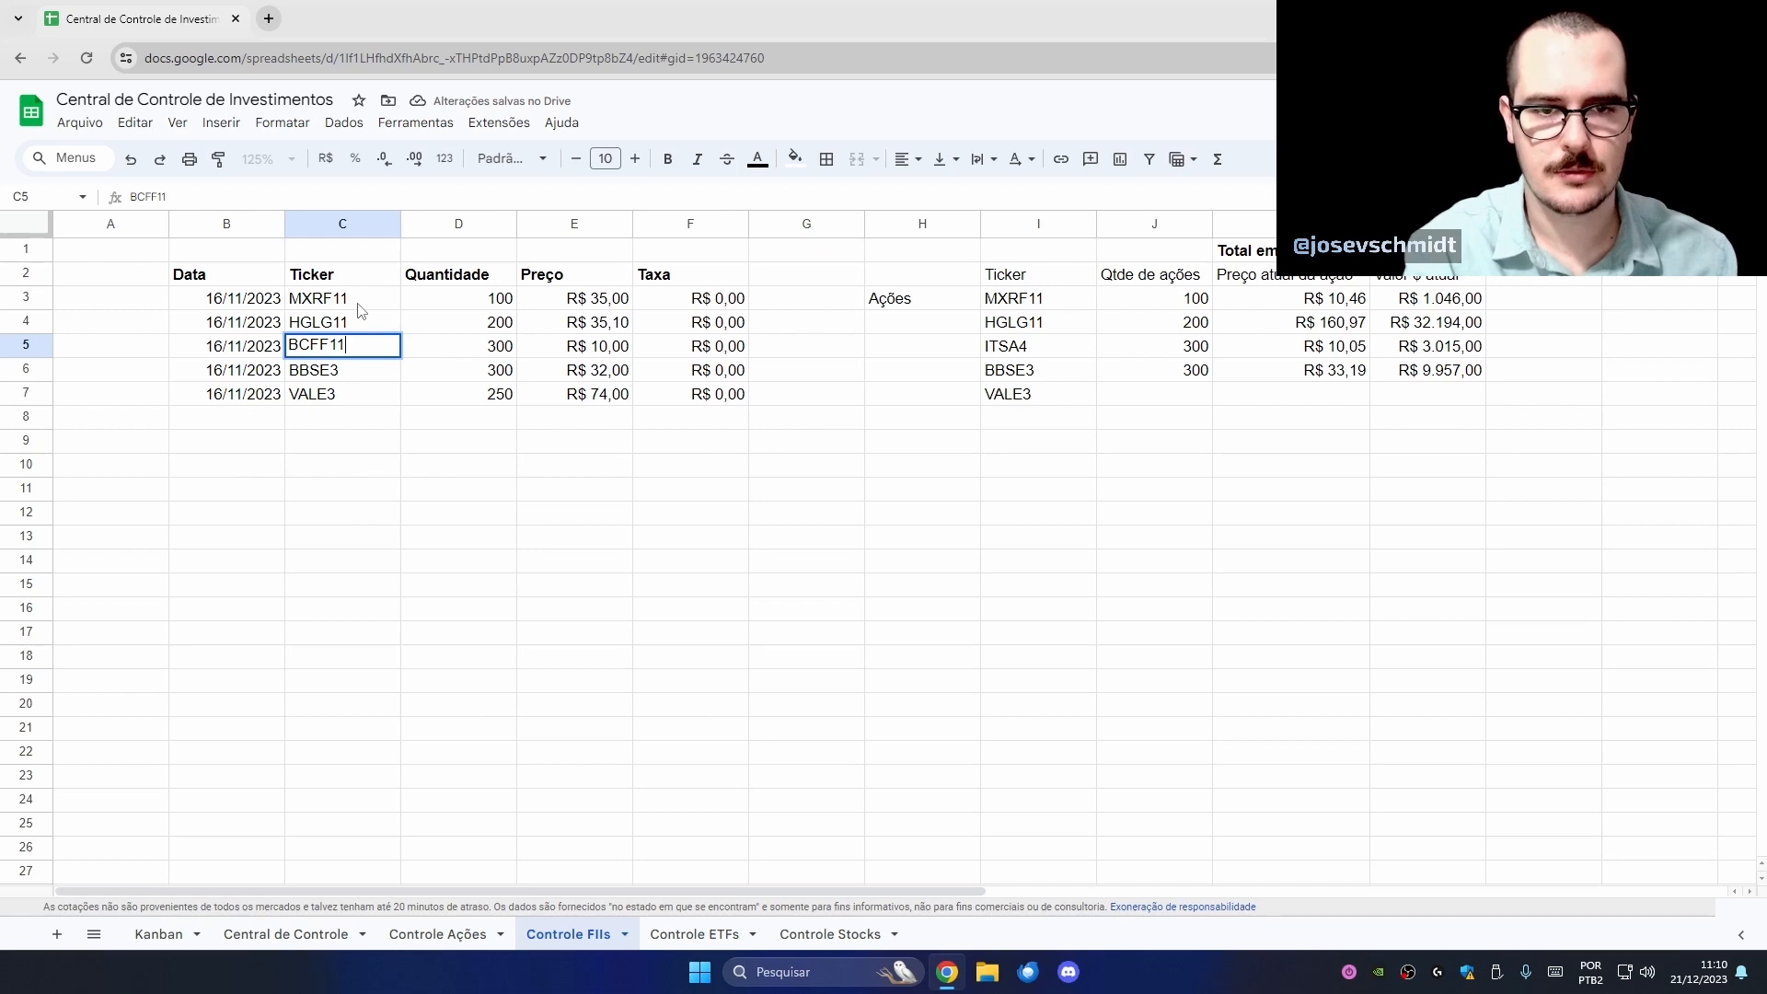
key("Return")
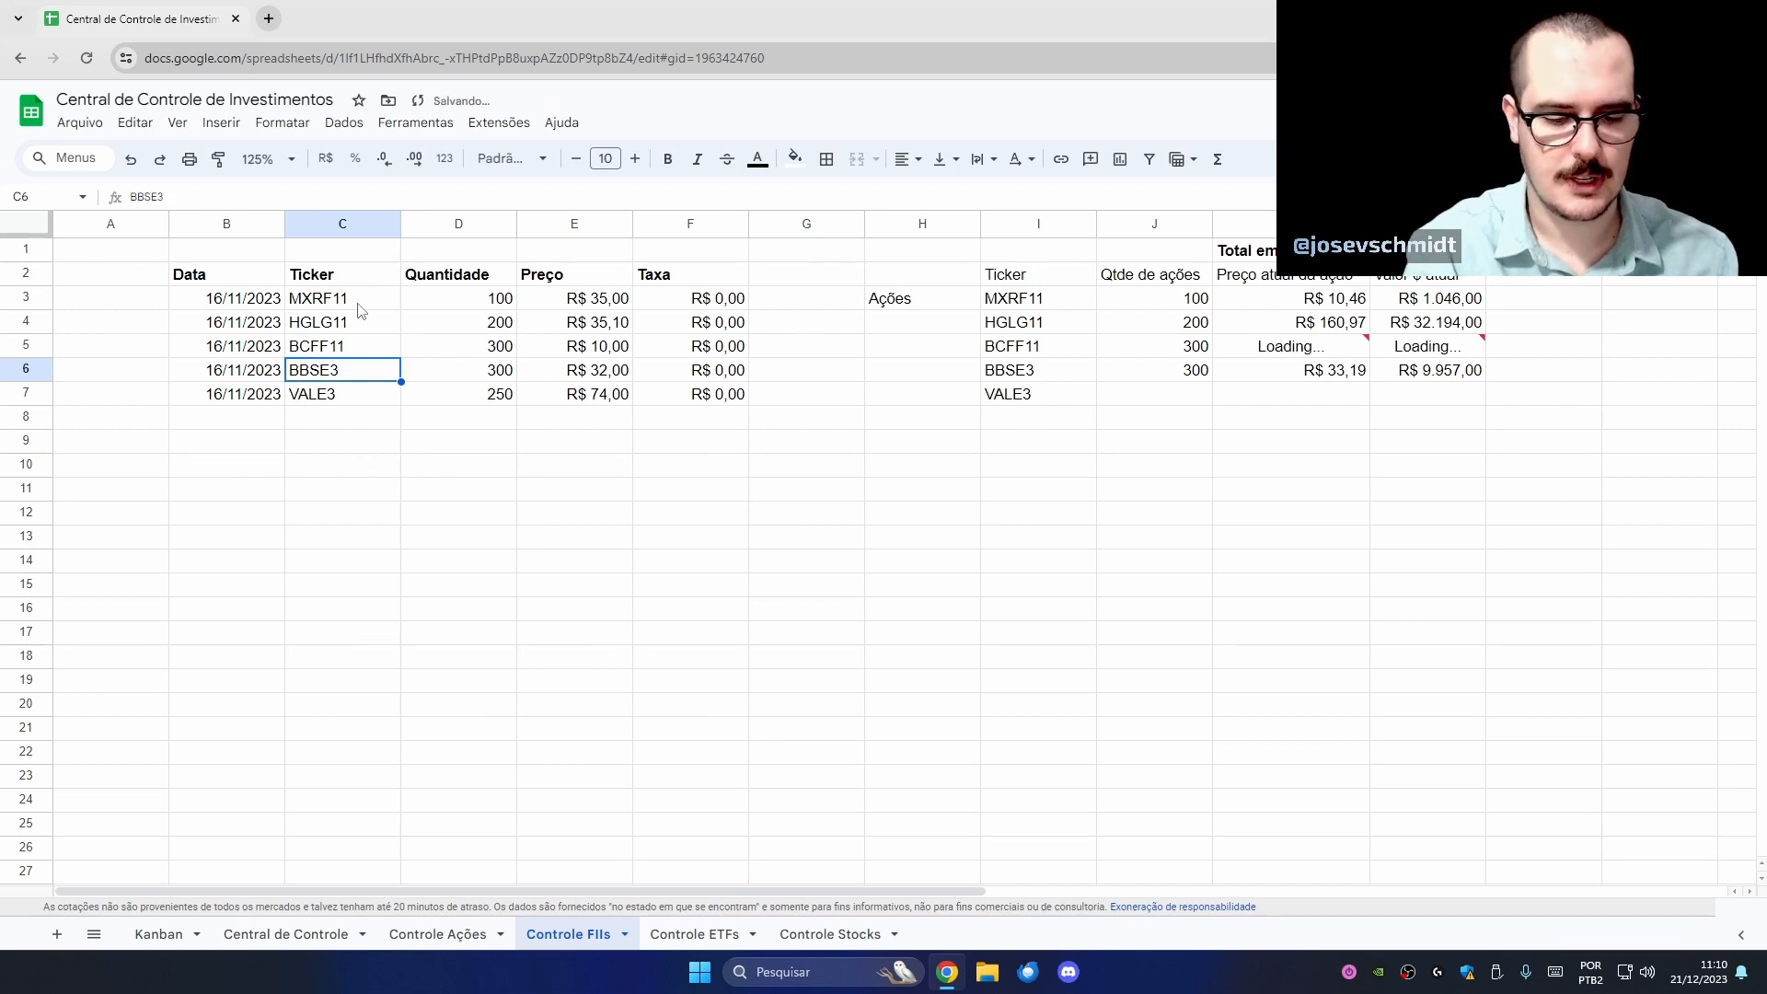
type("SNFF11")
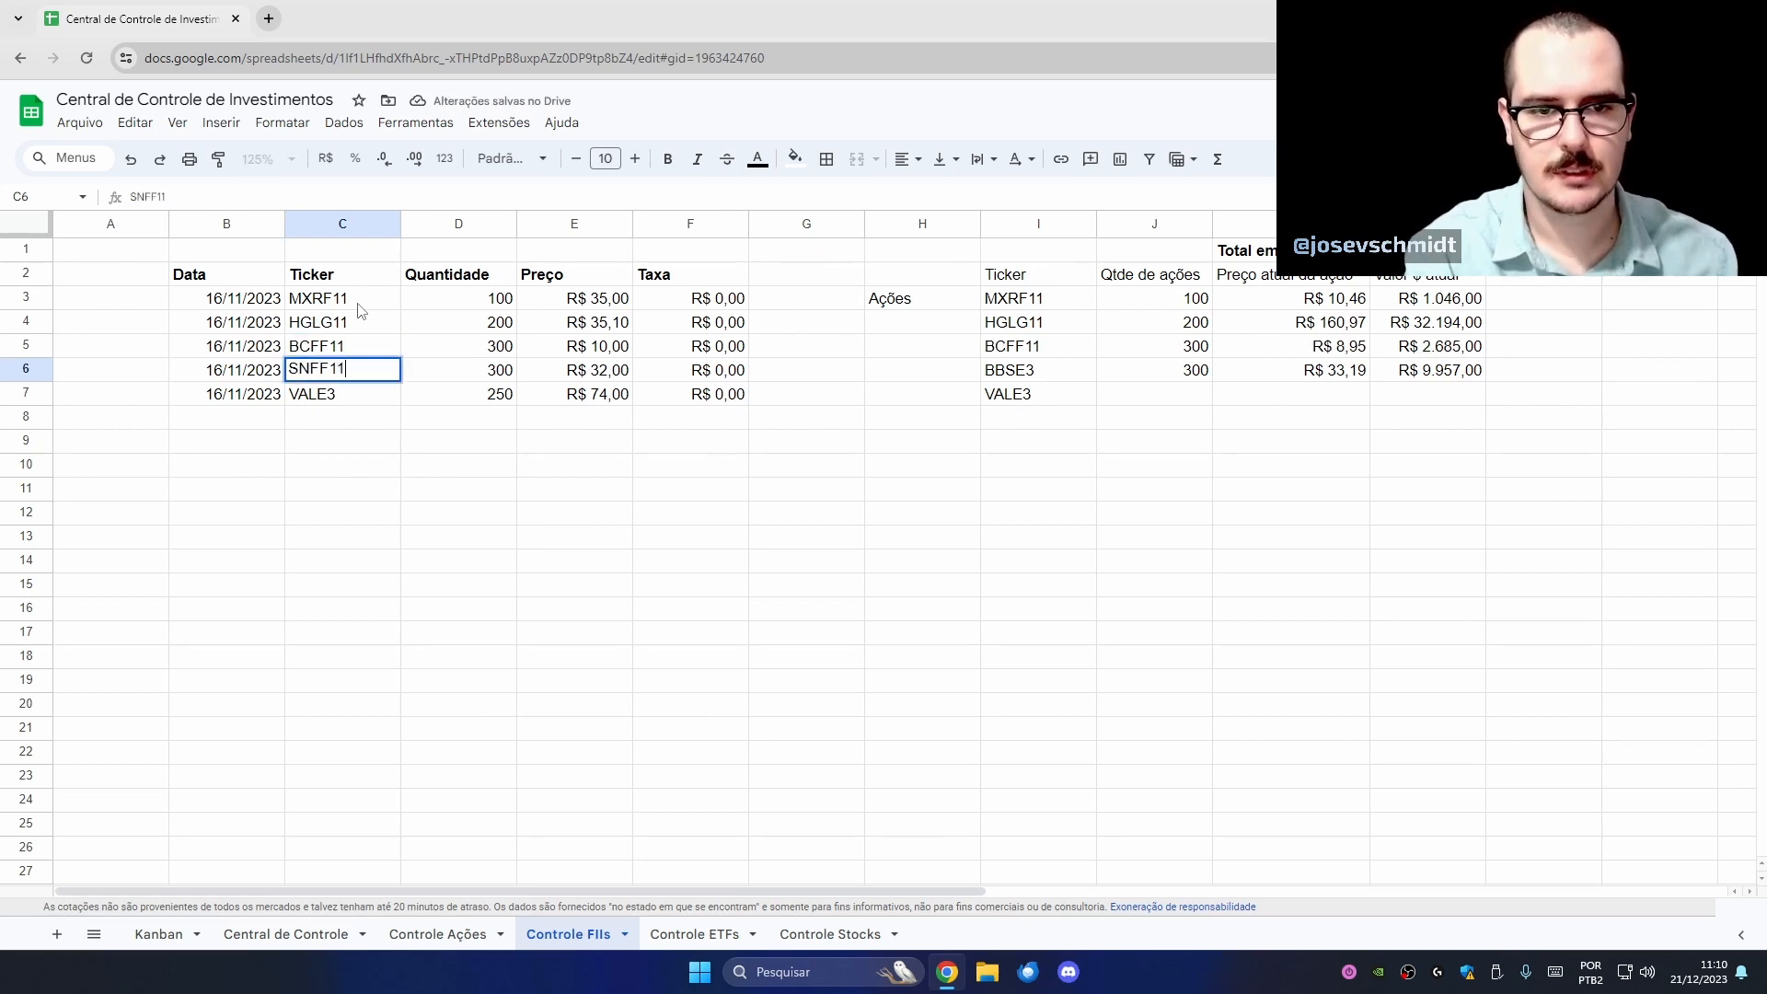
key("Return")
type("HGRE")
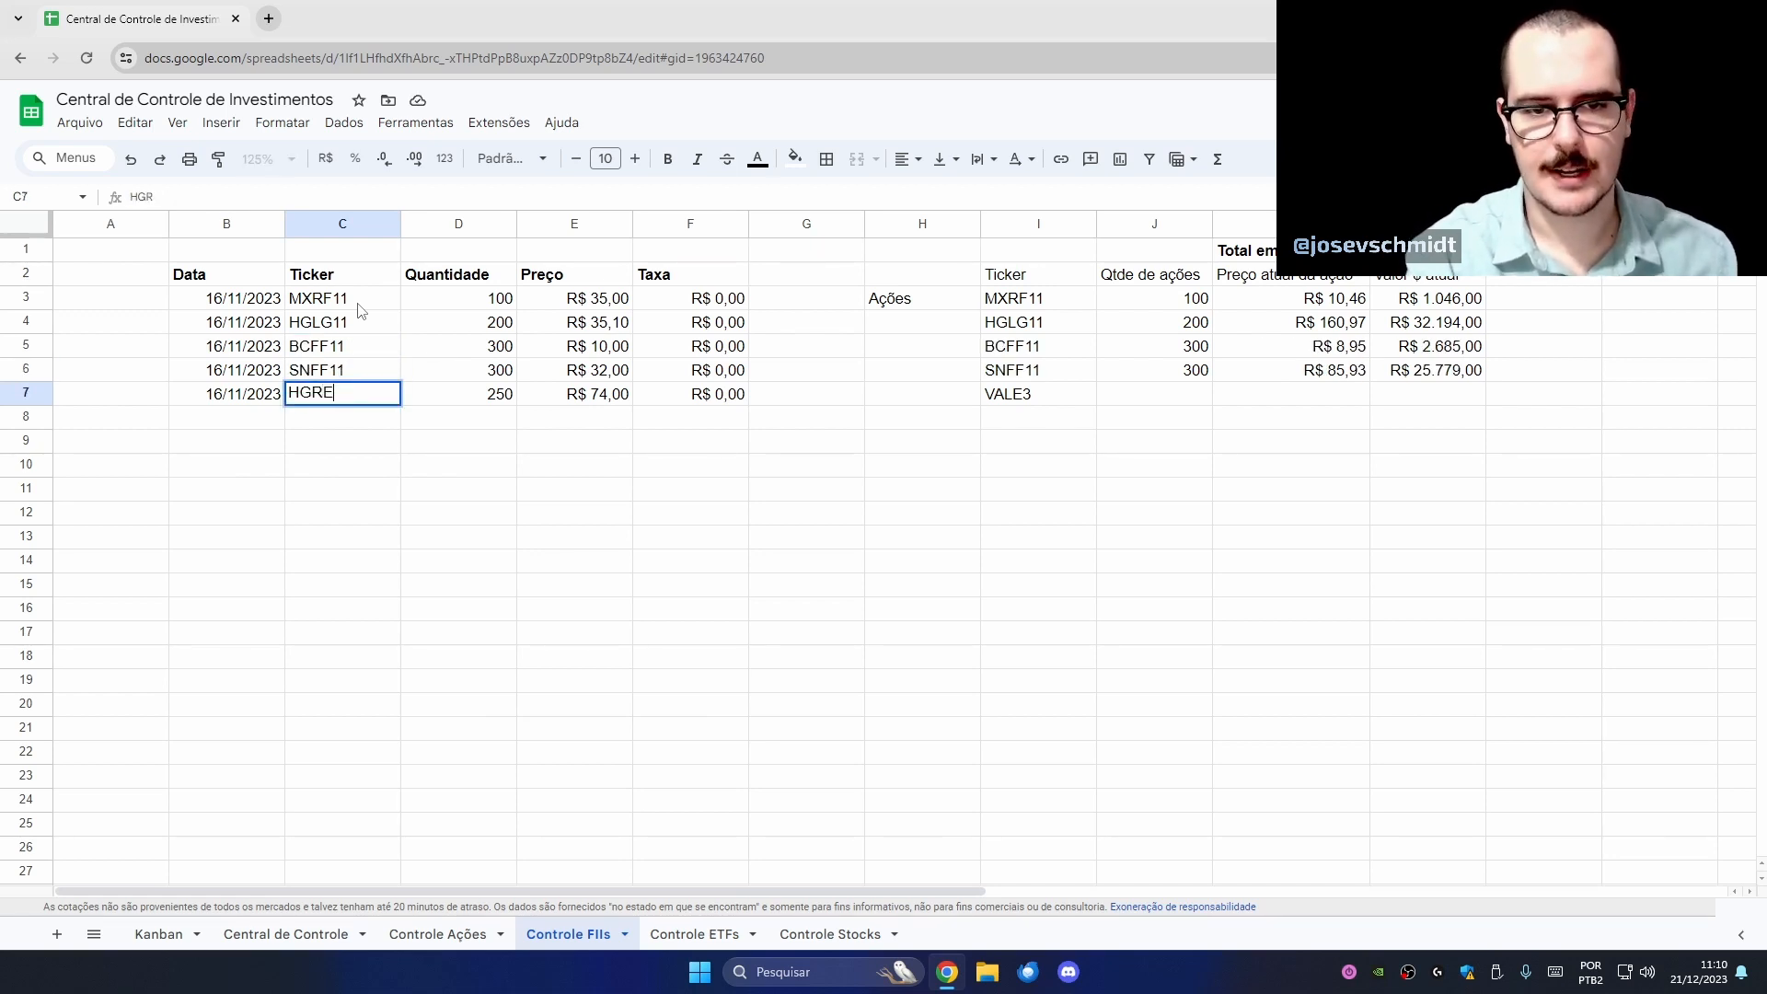
type("11")
key("Return")
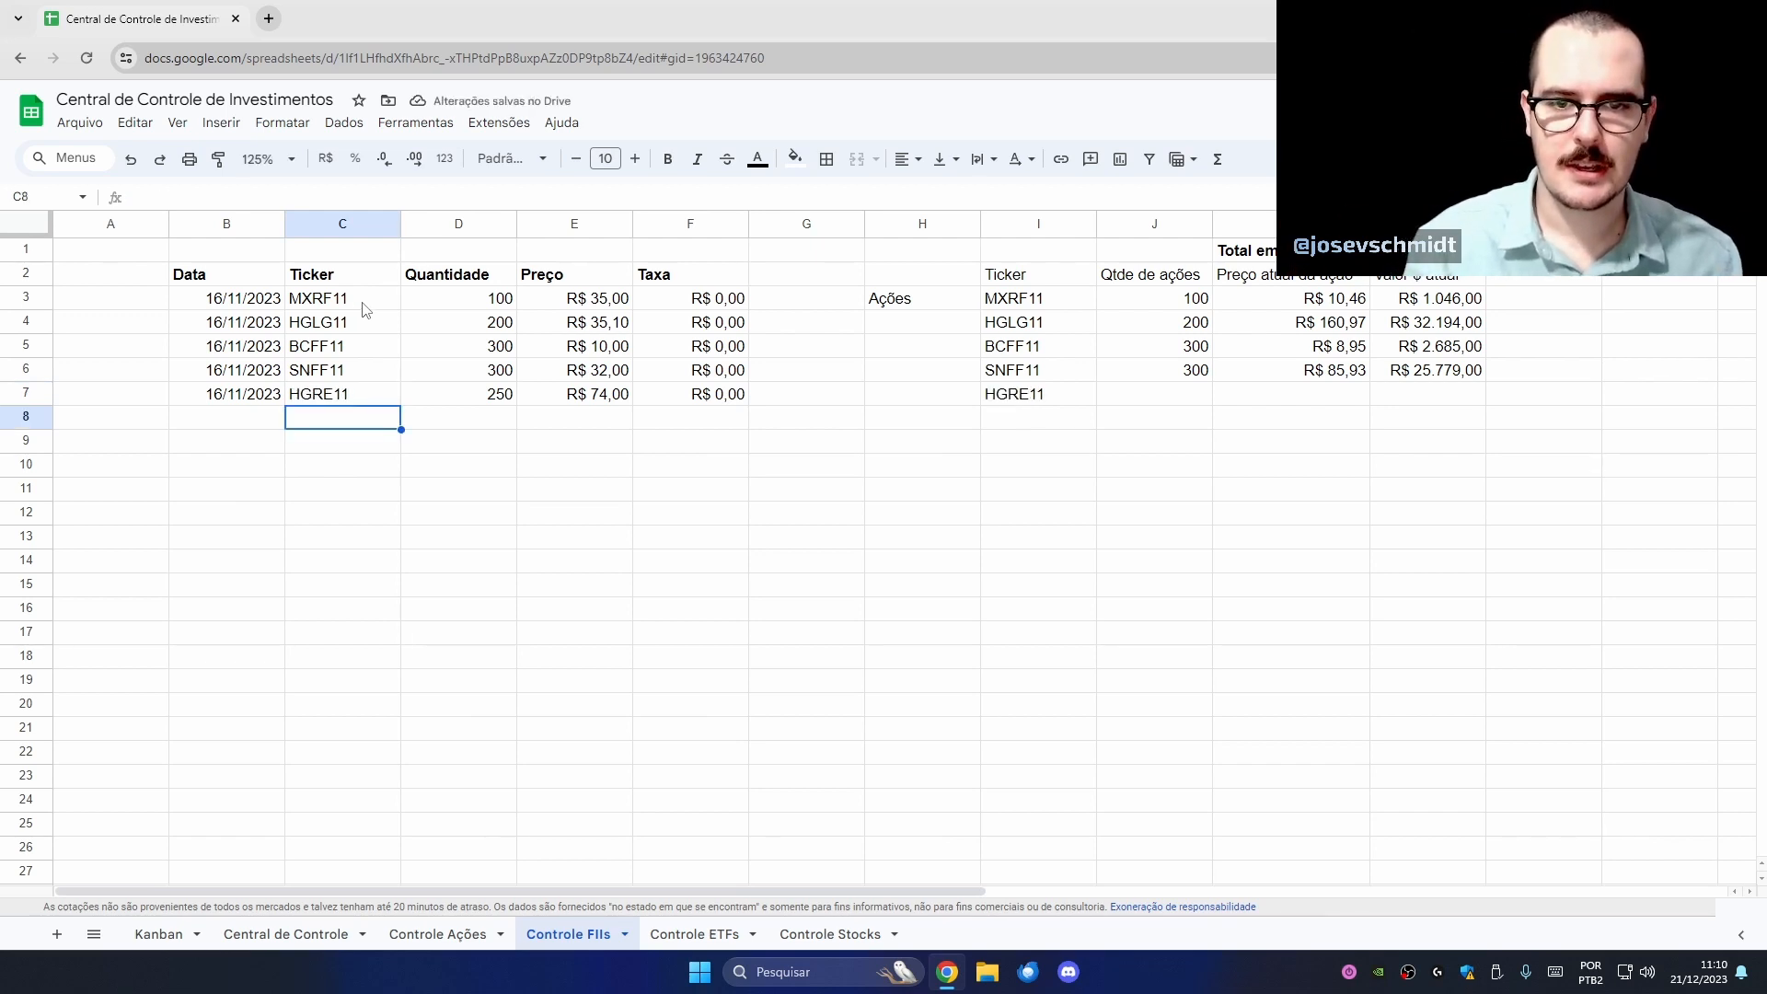
- Change the C7 ticker to MXRF11
left_click(342, 399)
type("MXRF")
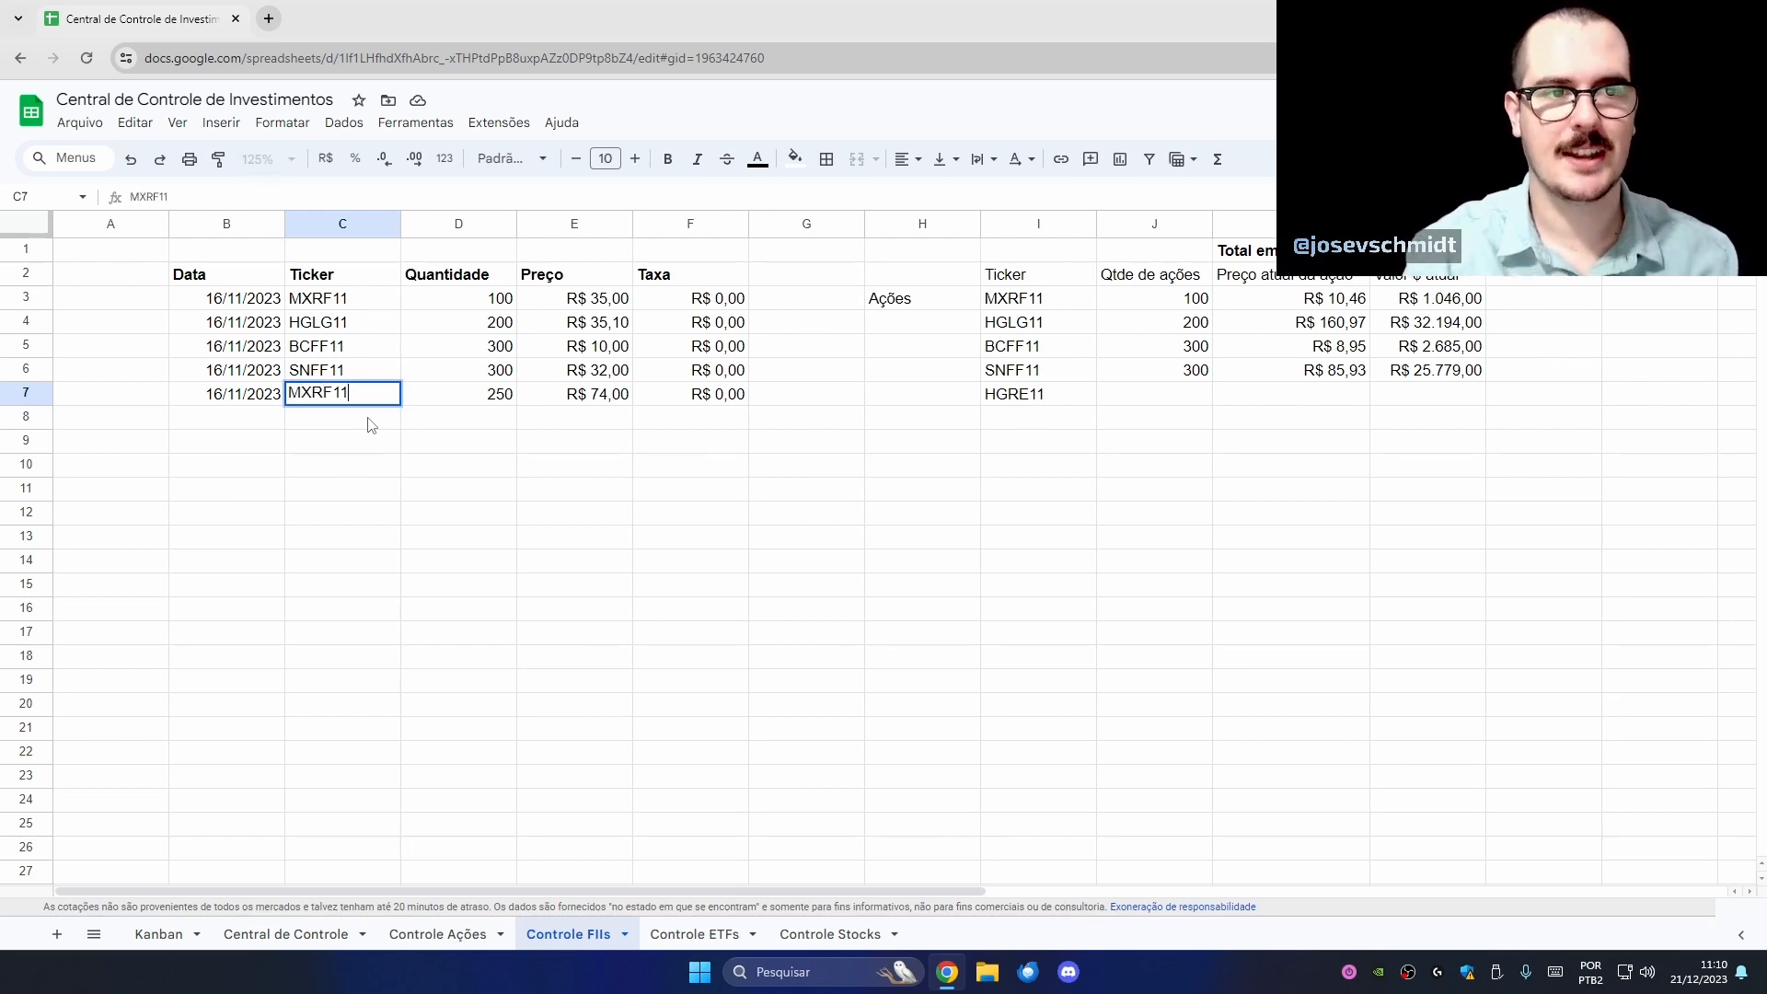
key("Return")
left_click(349, 402)
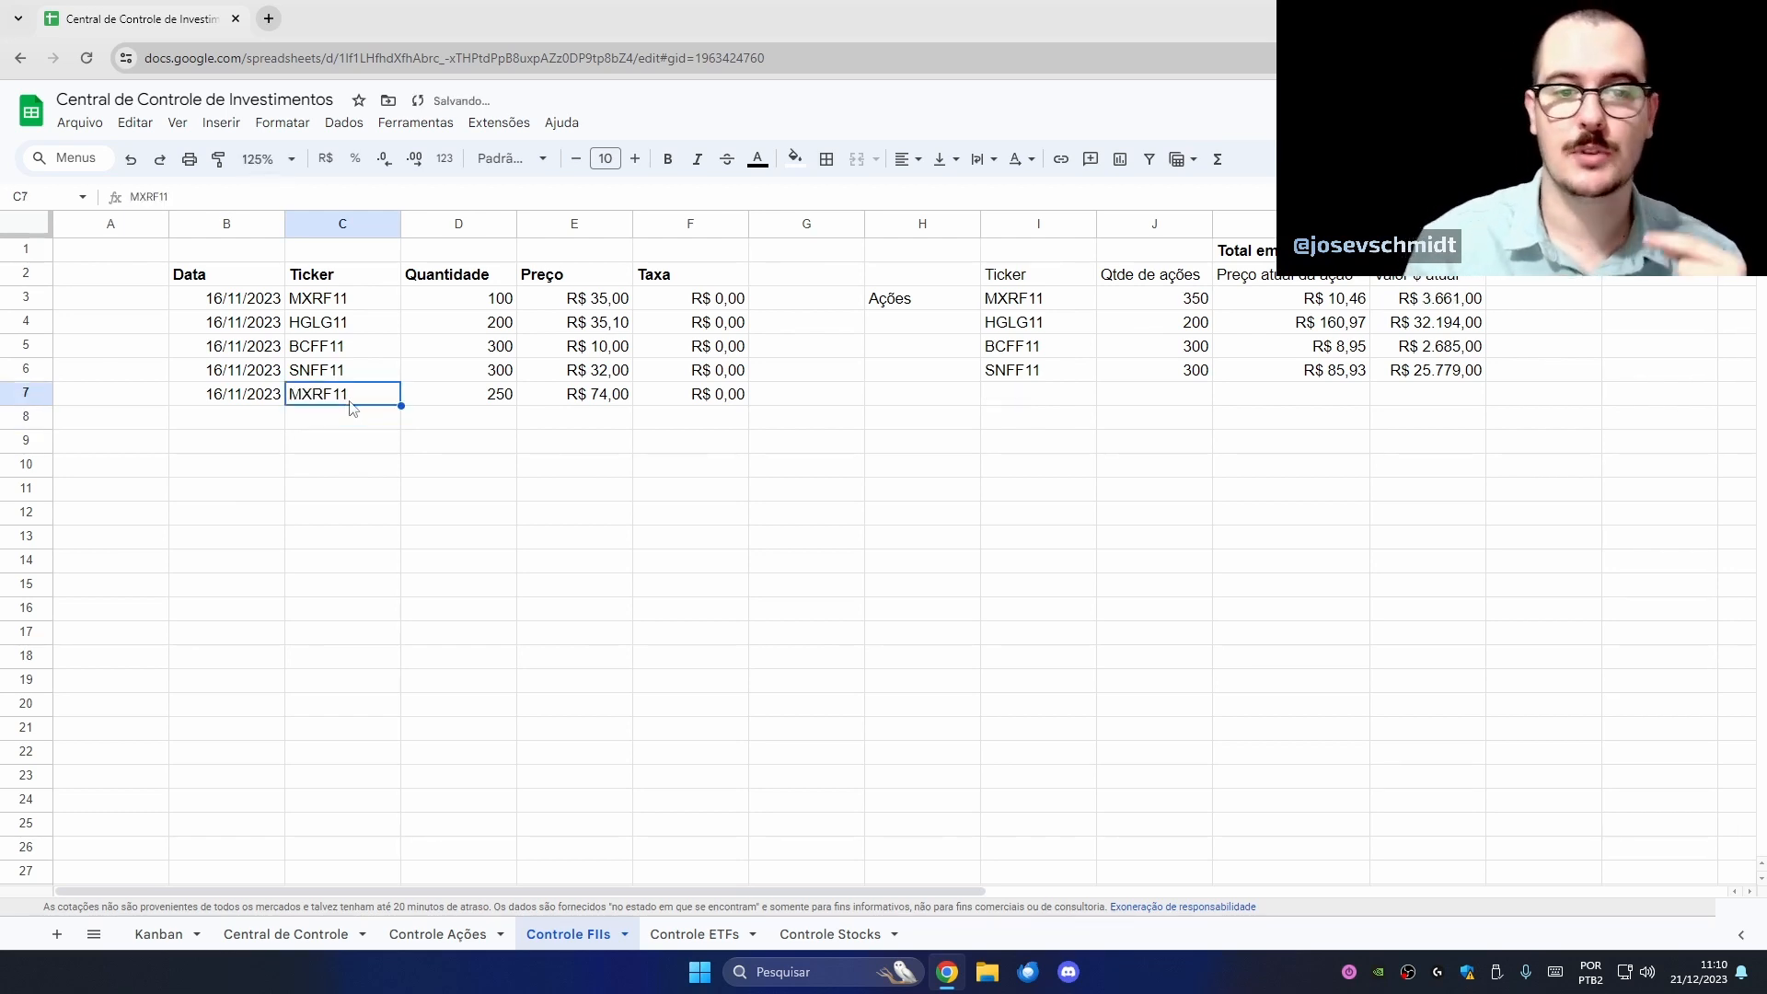
- Check the UNIQUE and SOMASE summary formulas, with MXRF11 combining to 350, and the trade prices
left_click(377, 304)
left_click(1049, 302)
left_click(1164, 300)
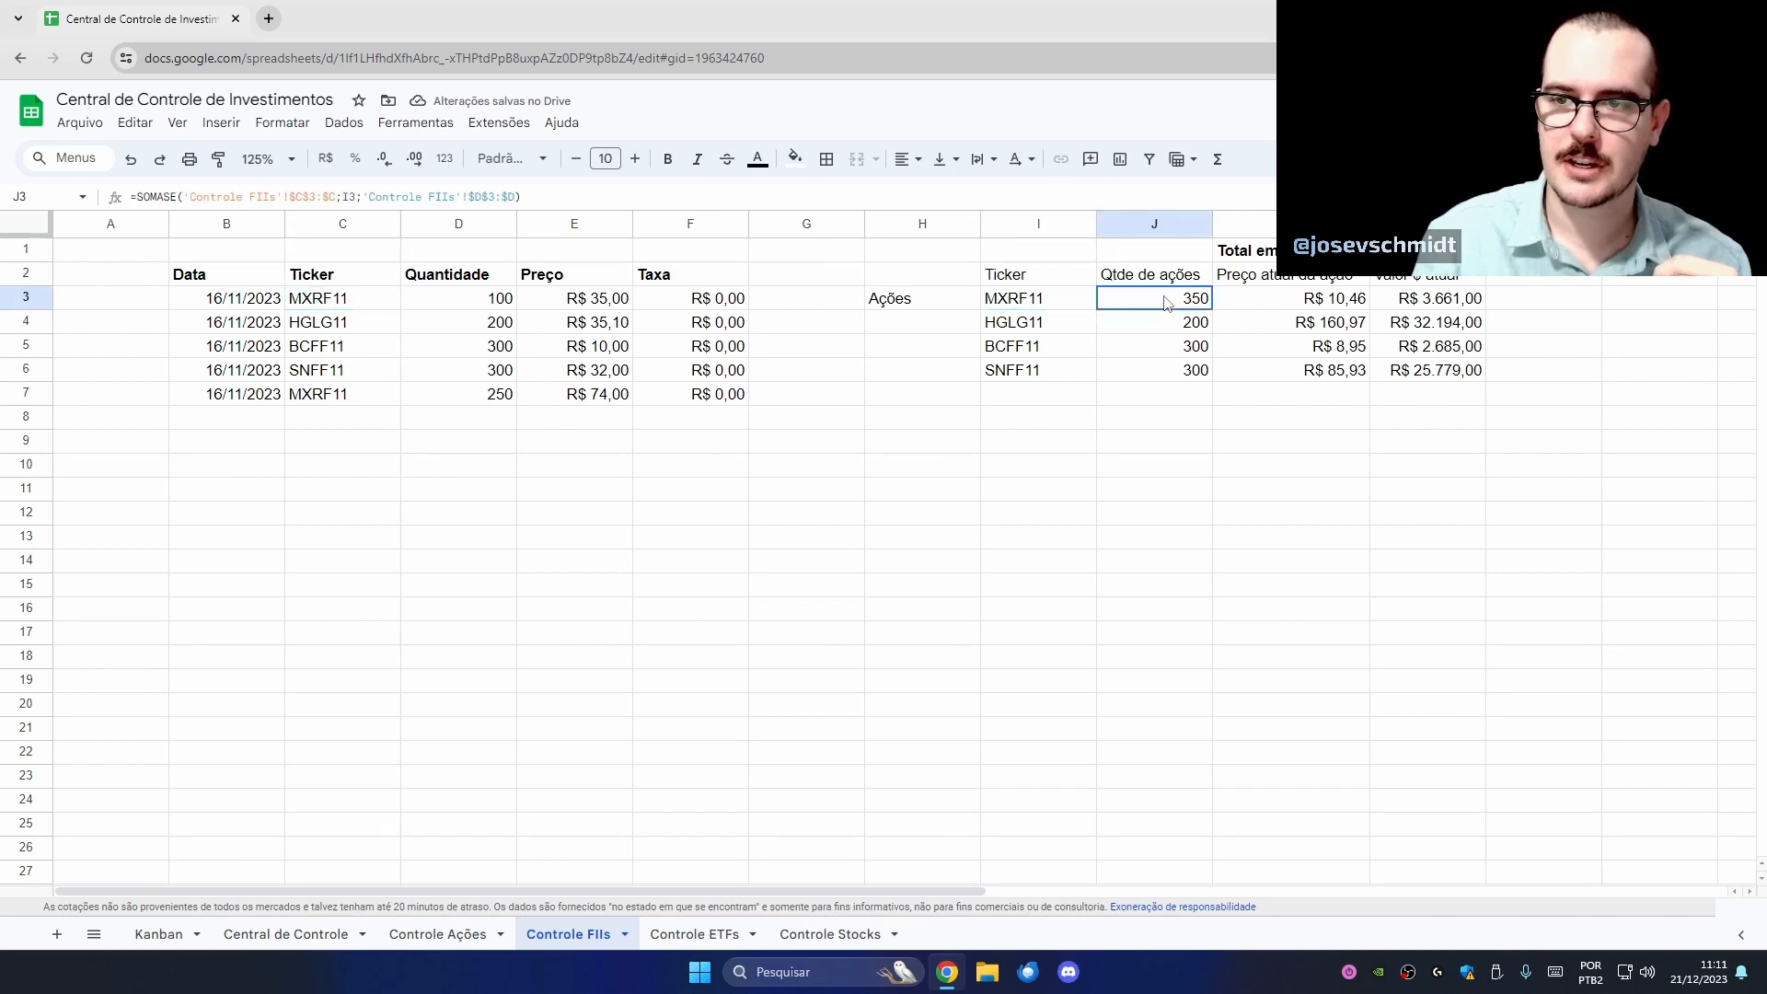
left_click(1065, 302, "shift")
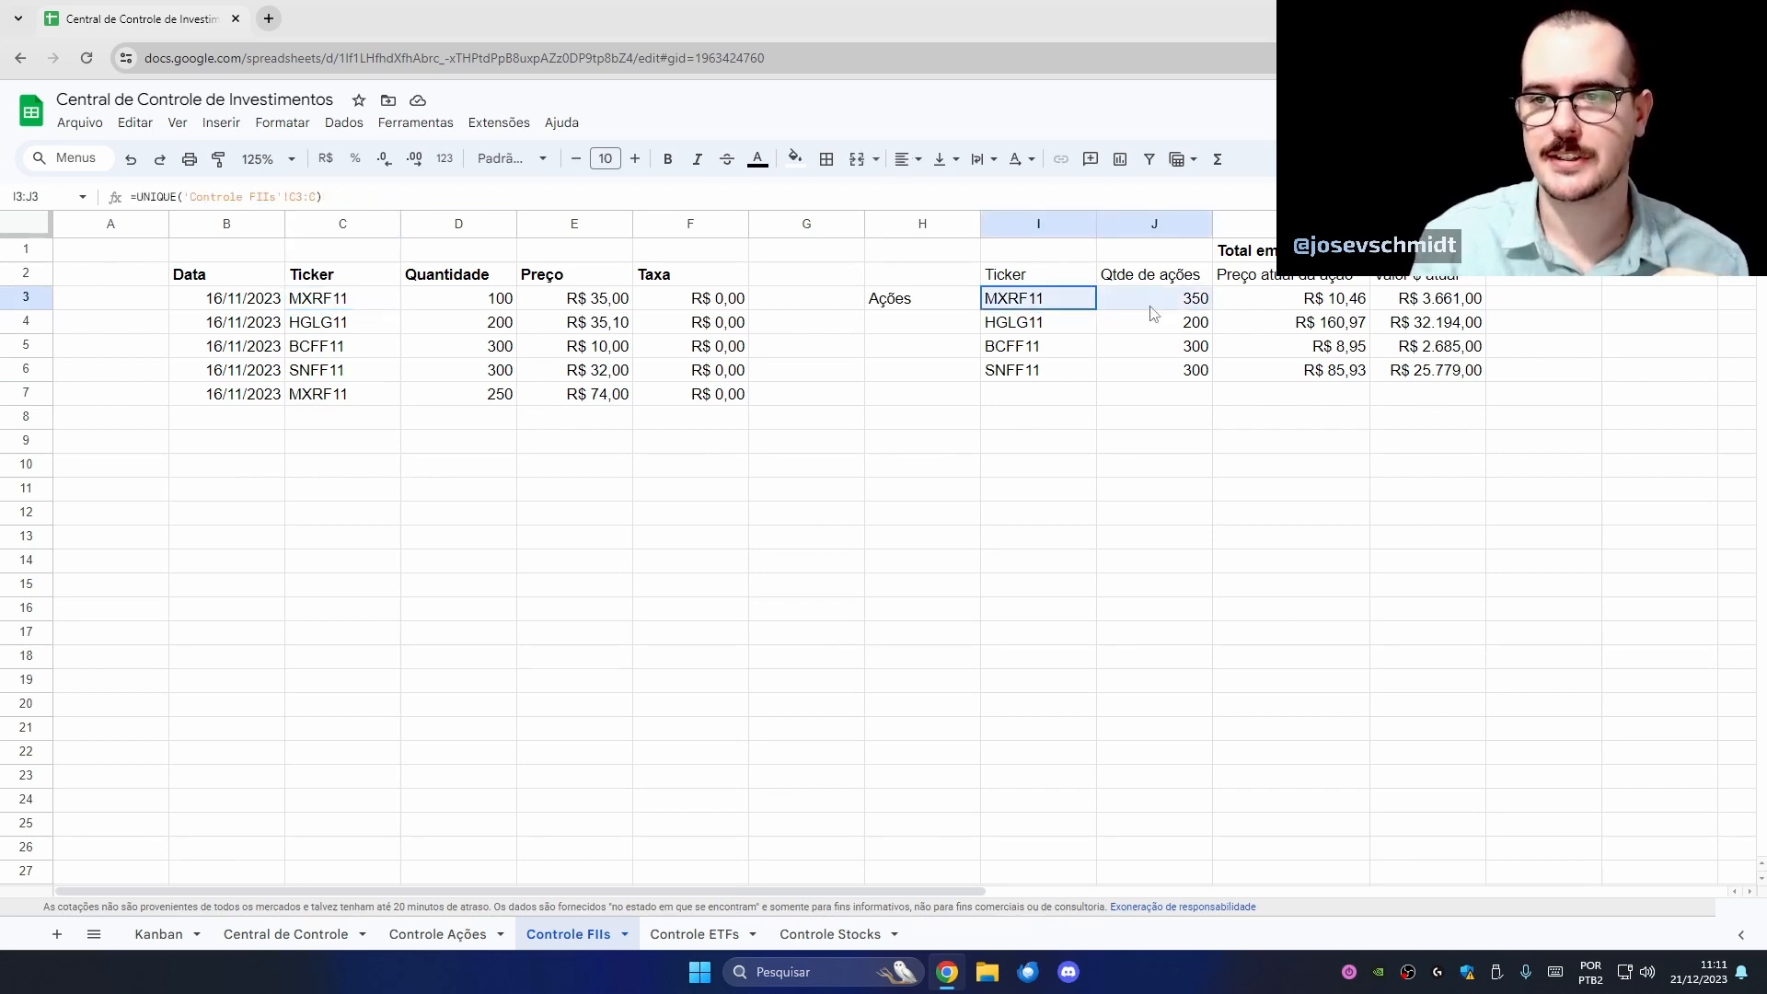
left_click(426, 304)
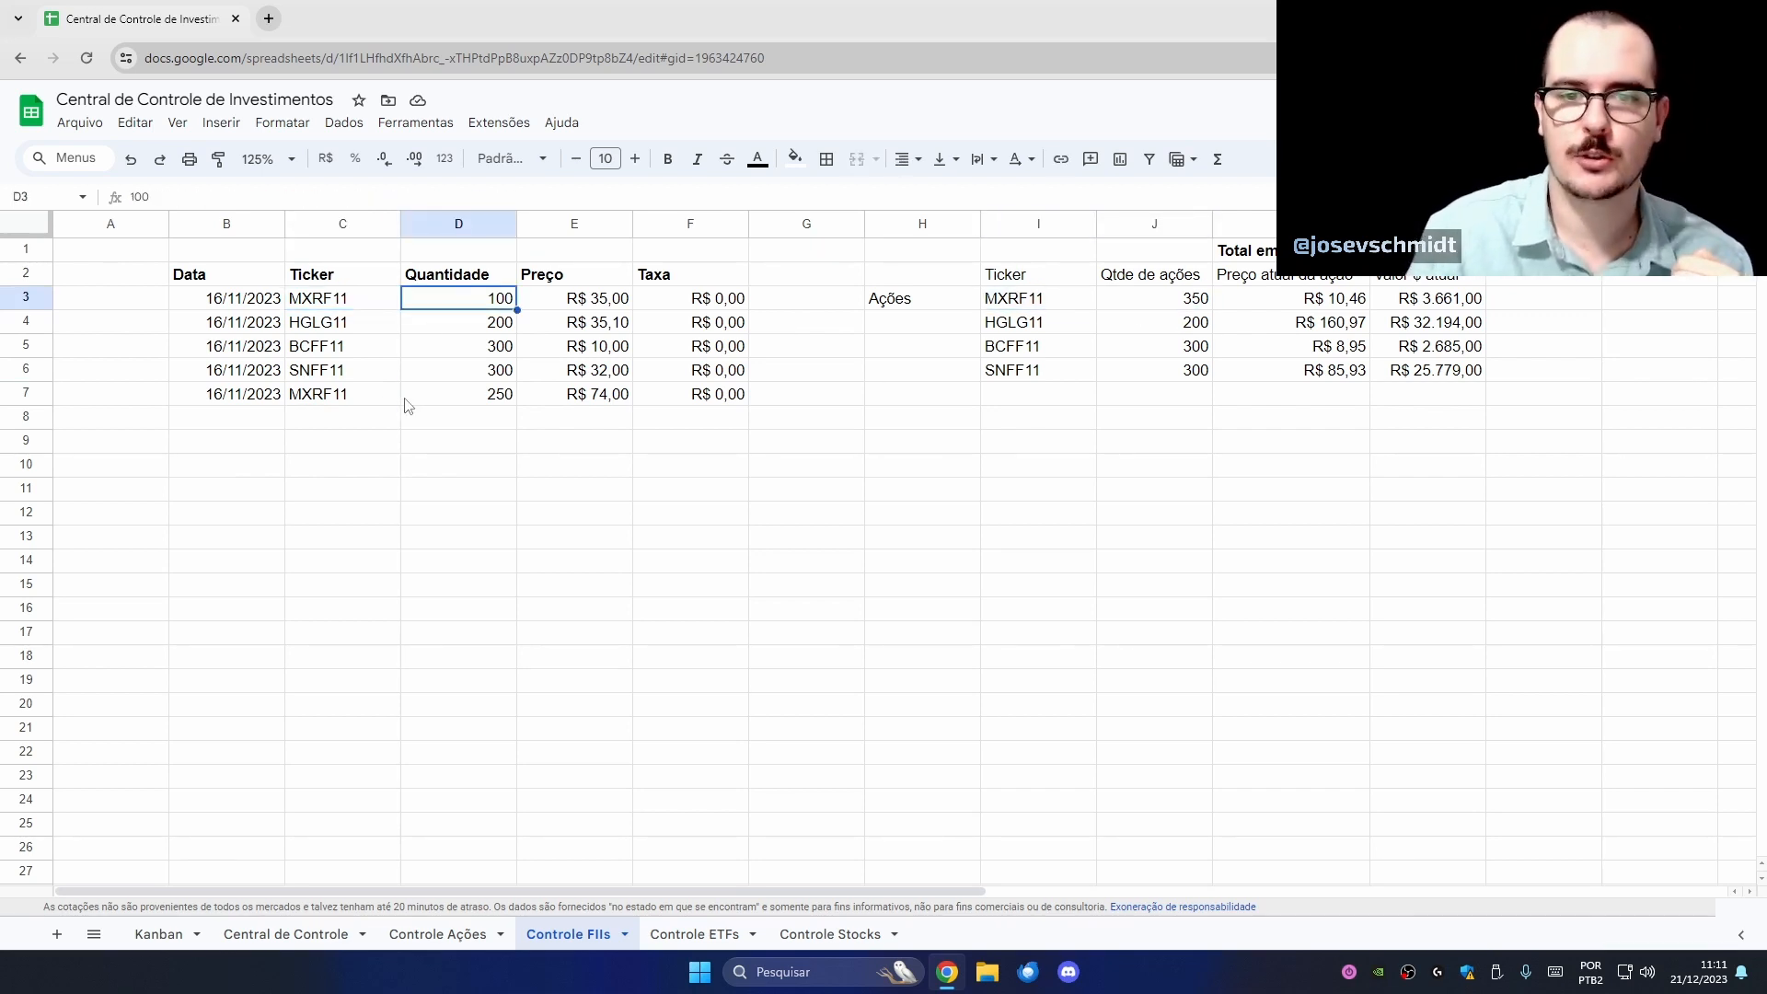
left_click(405, 402)
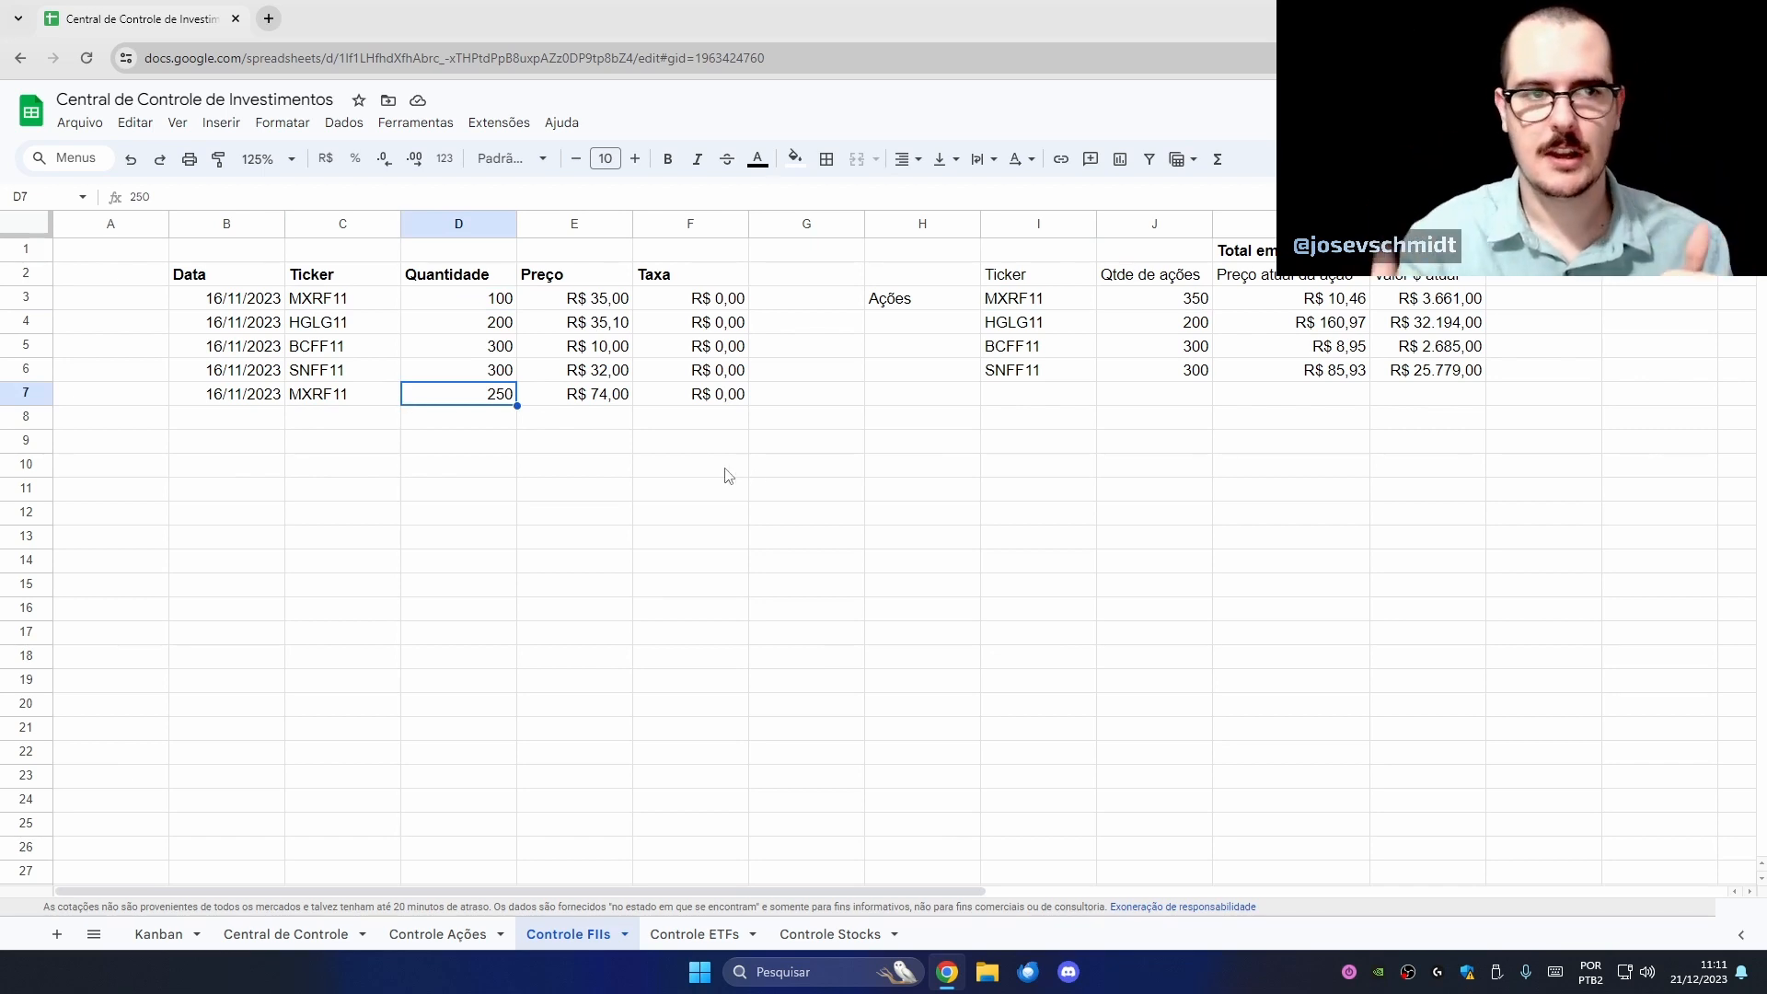
left_click_drag(600, 301, 614, 394)
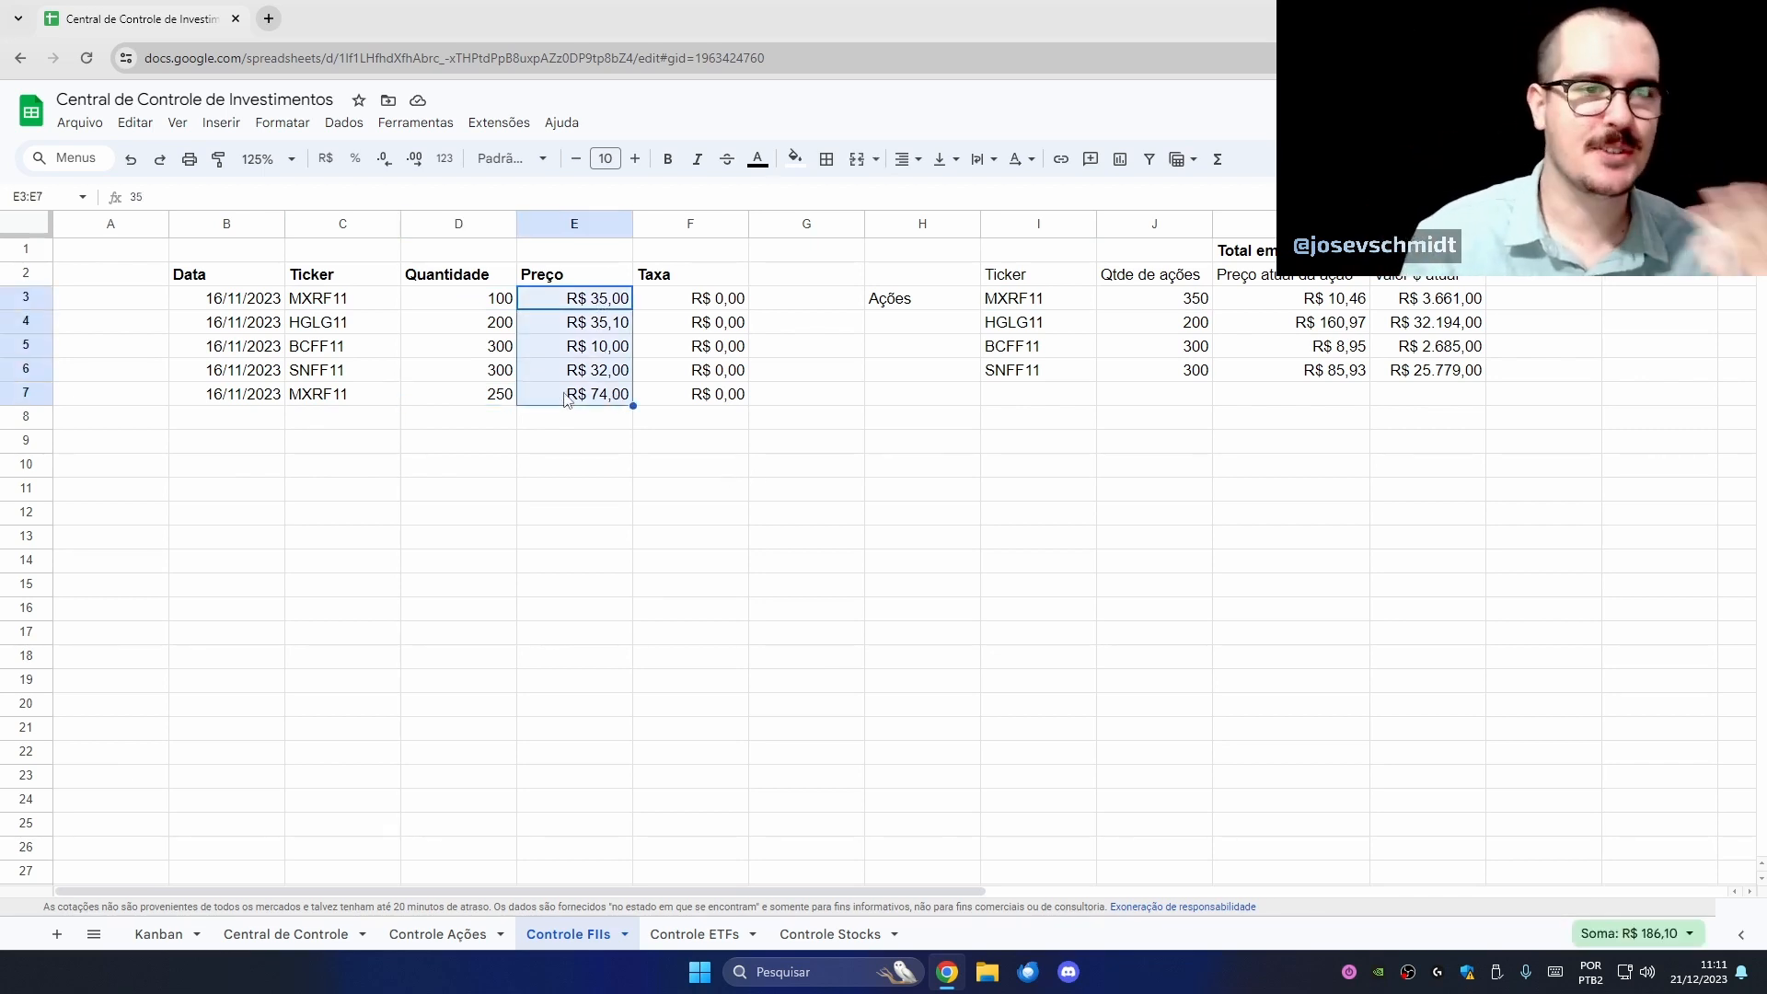
left_click(638, 433)
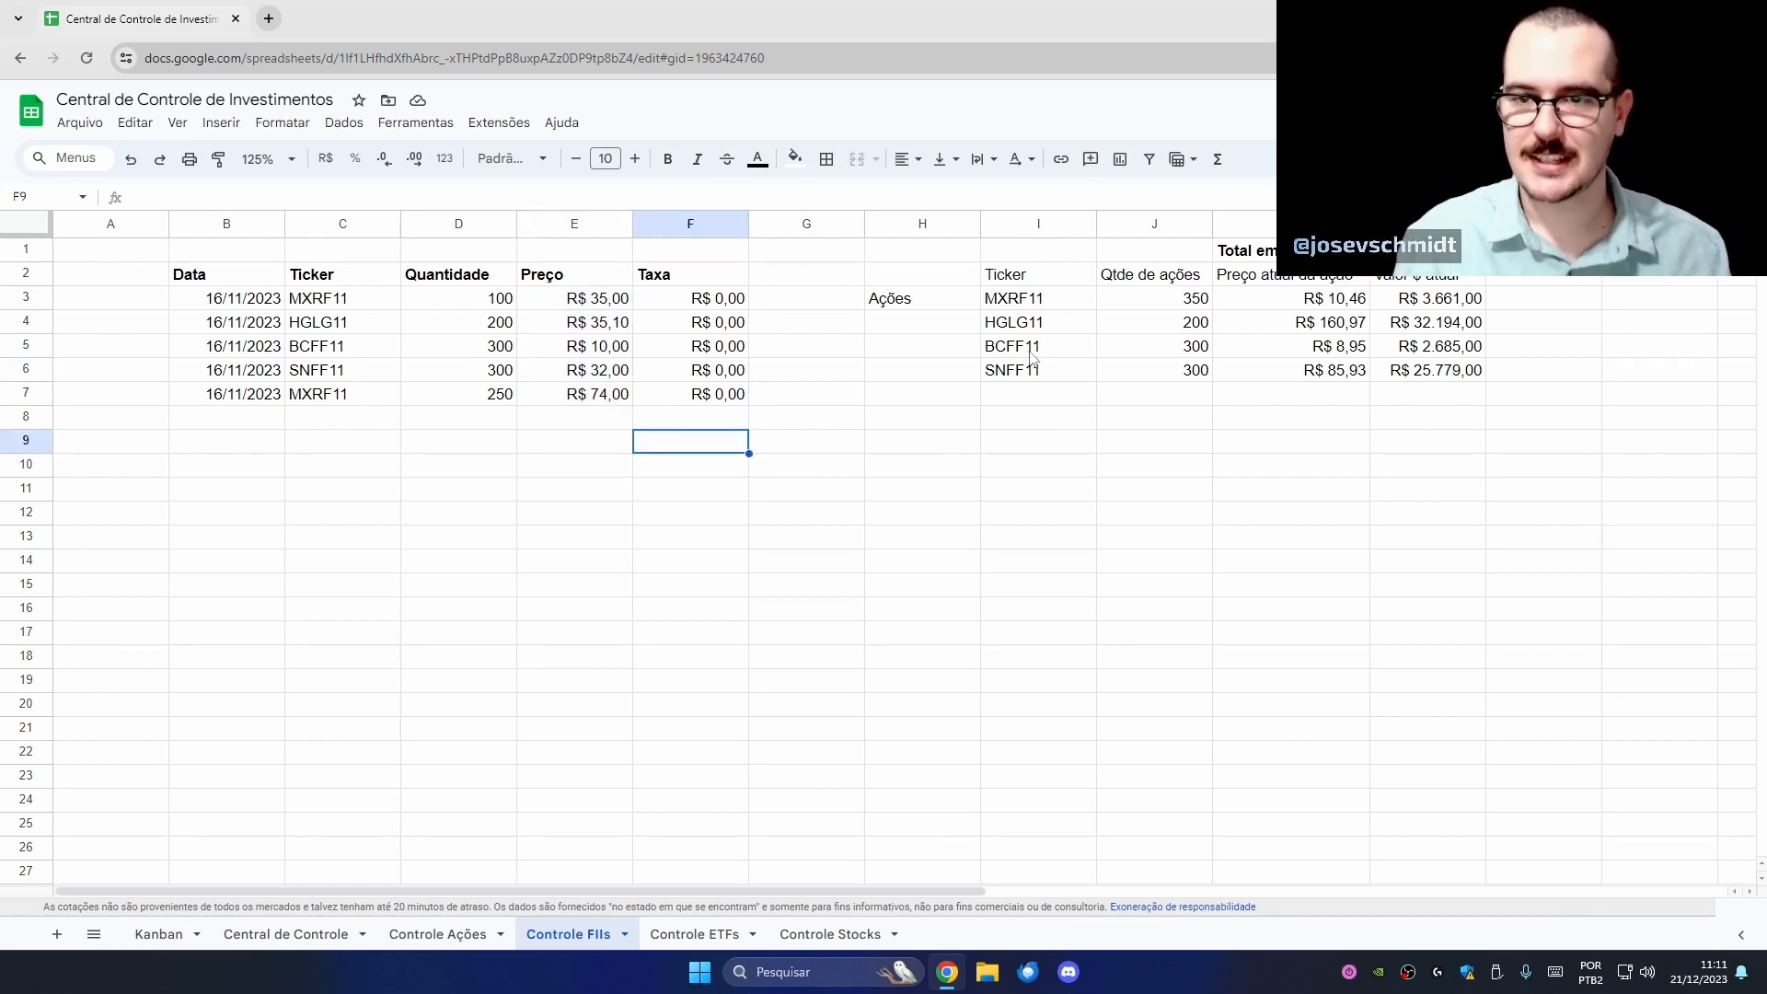
- Label H3 'FIIs' and change the K2 header to 'Preço atual da cota'
left_click(962, 302)
type("FIIs")
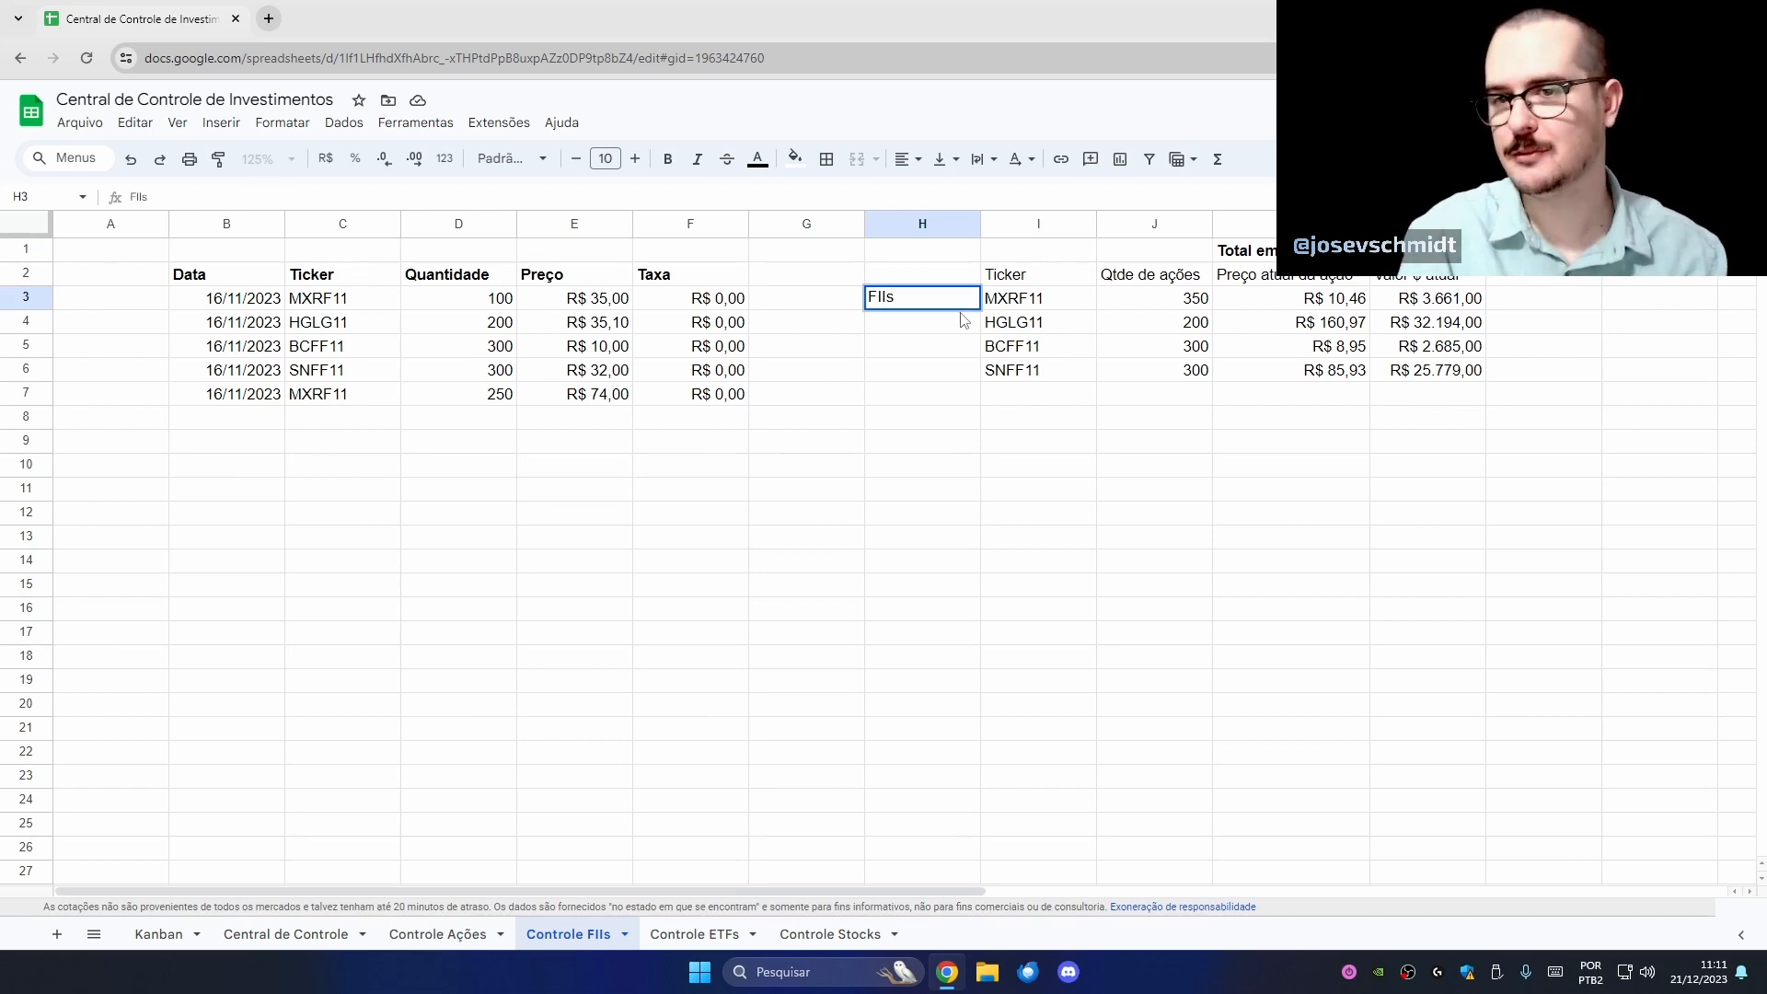
key("Tab")
key("Tab")
key("Tab")
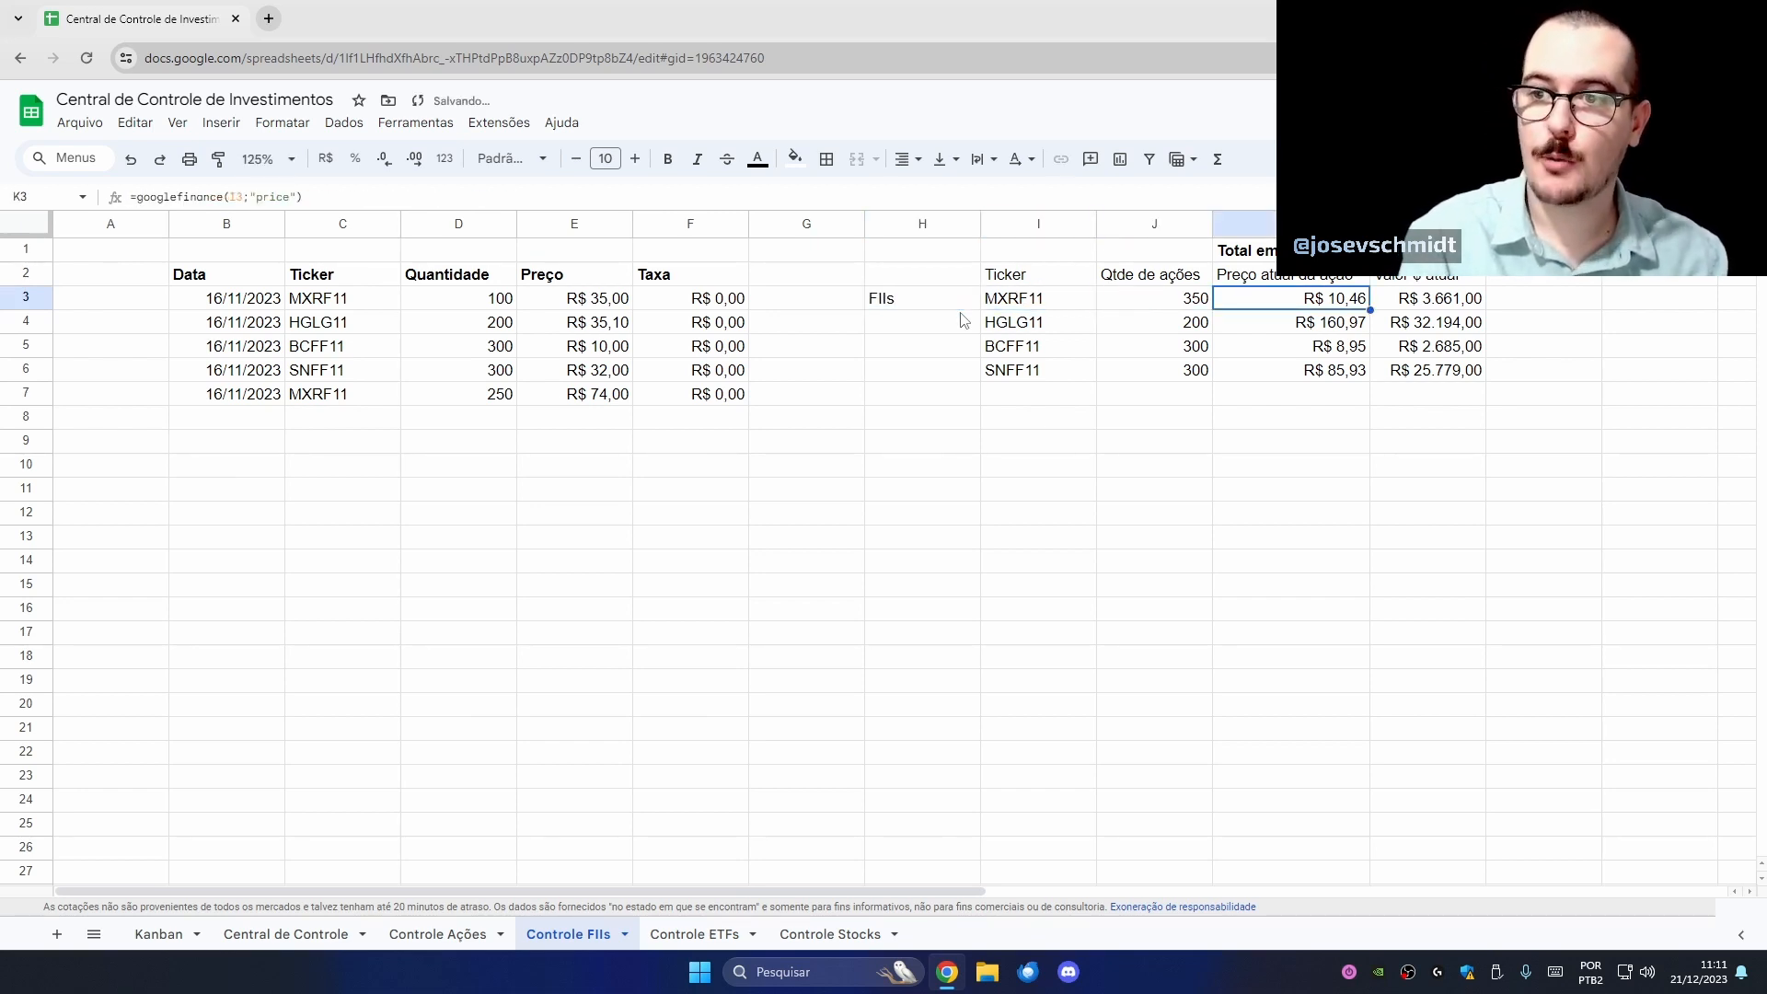
key("Up")
key("Return")
key("BackSpace")
key("BackSpace")
key("BackSpace")
key("BackSpace")
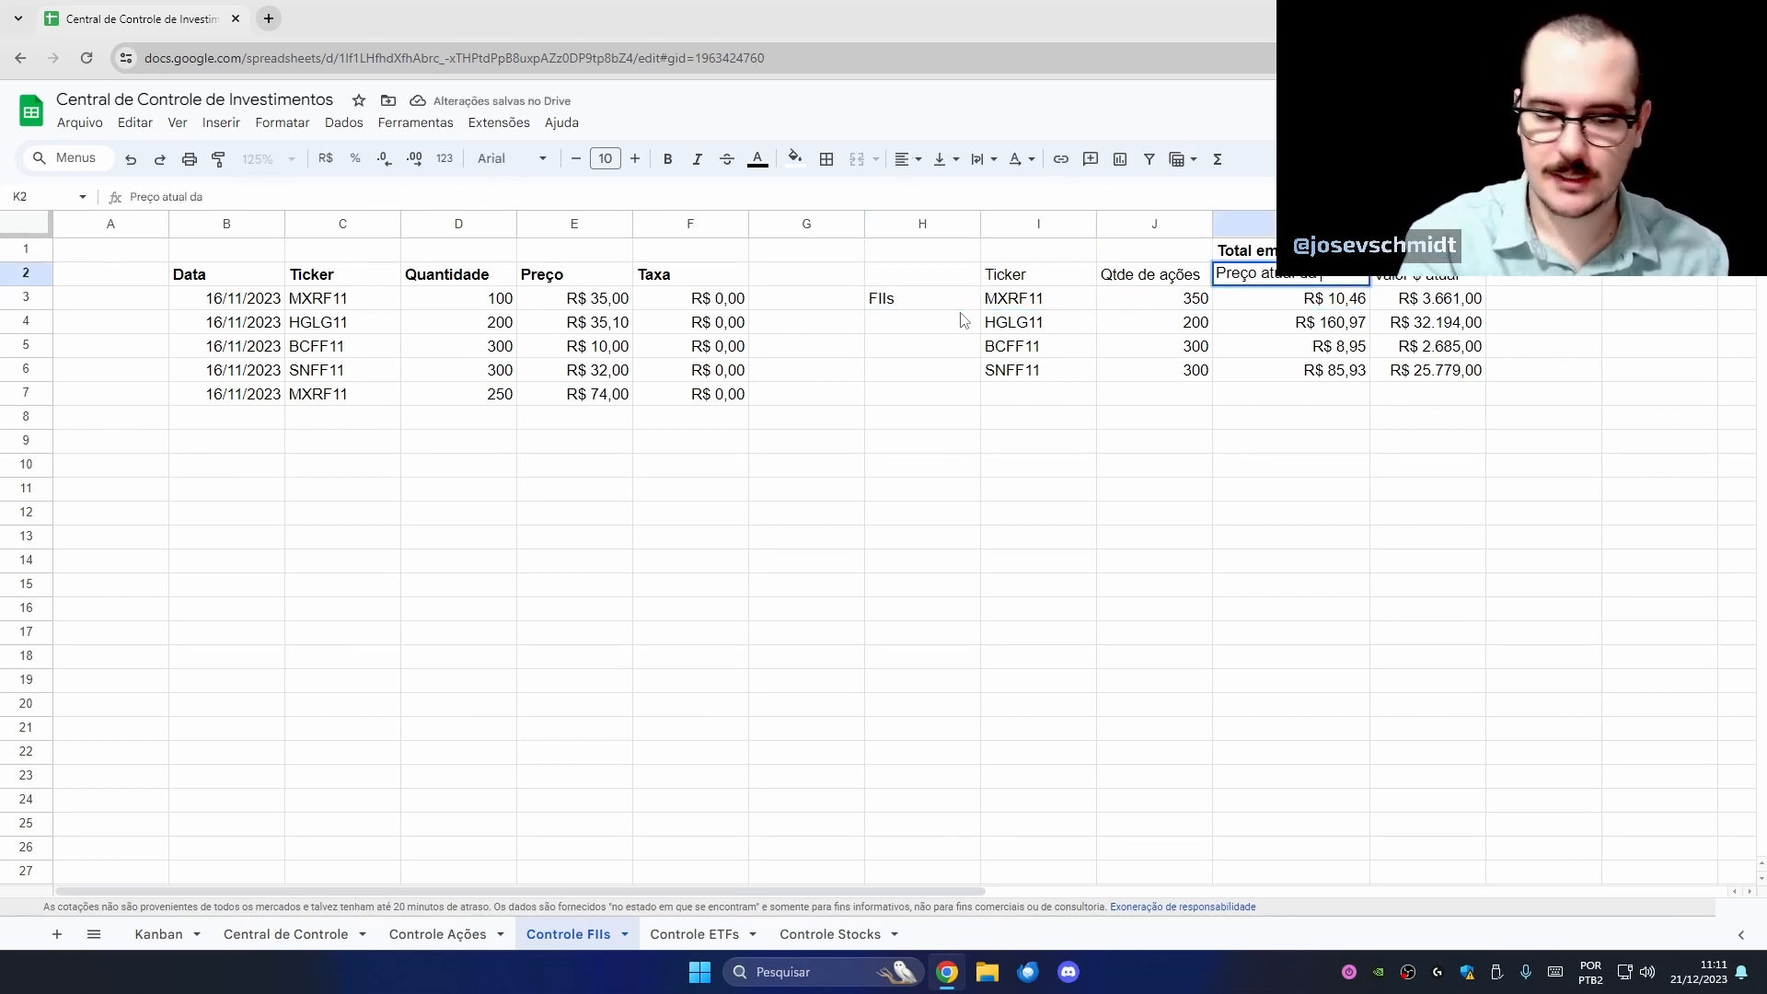
type("a")
key("Return")
key("Tab")
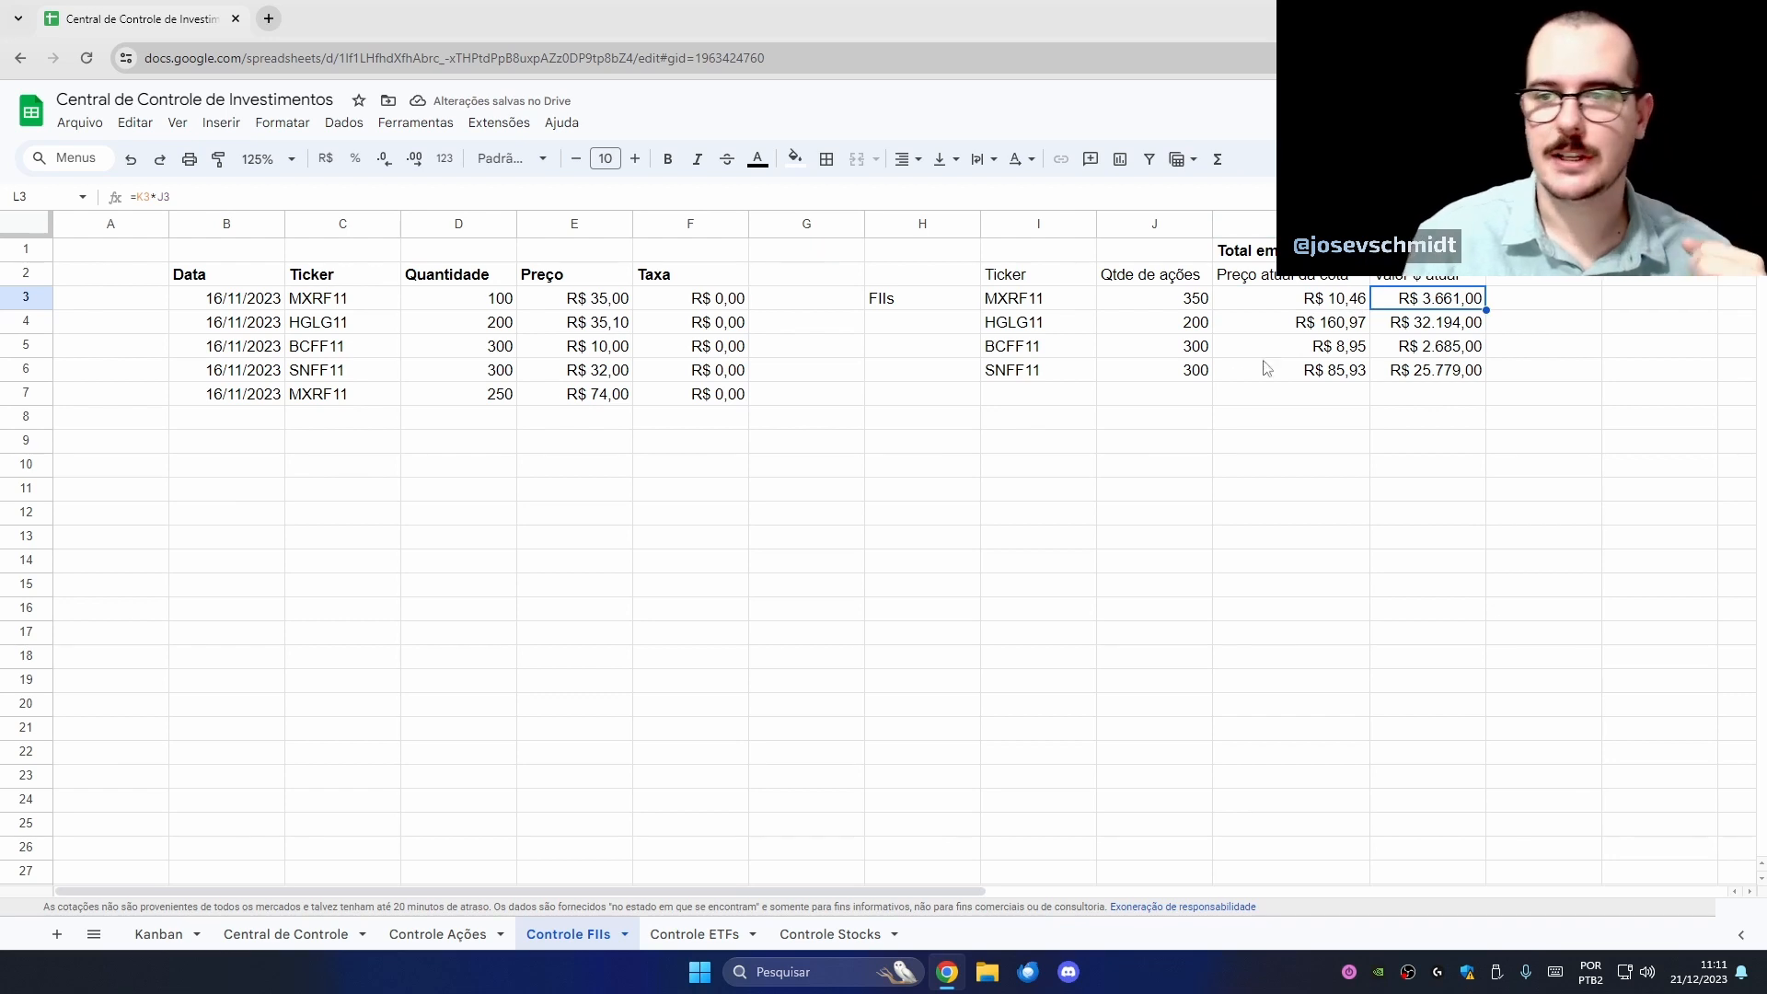
- Bold the K1 total title and switch to the Controle ETFs sheet
left_click(1307, 250)
key("ctrl+b")
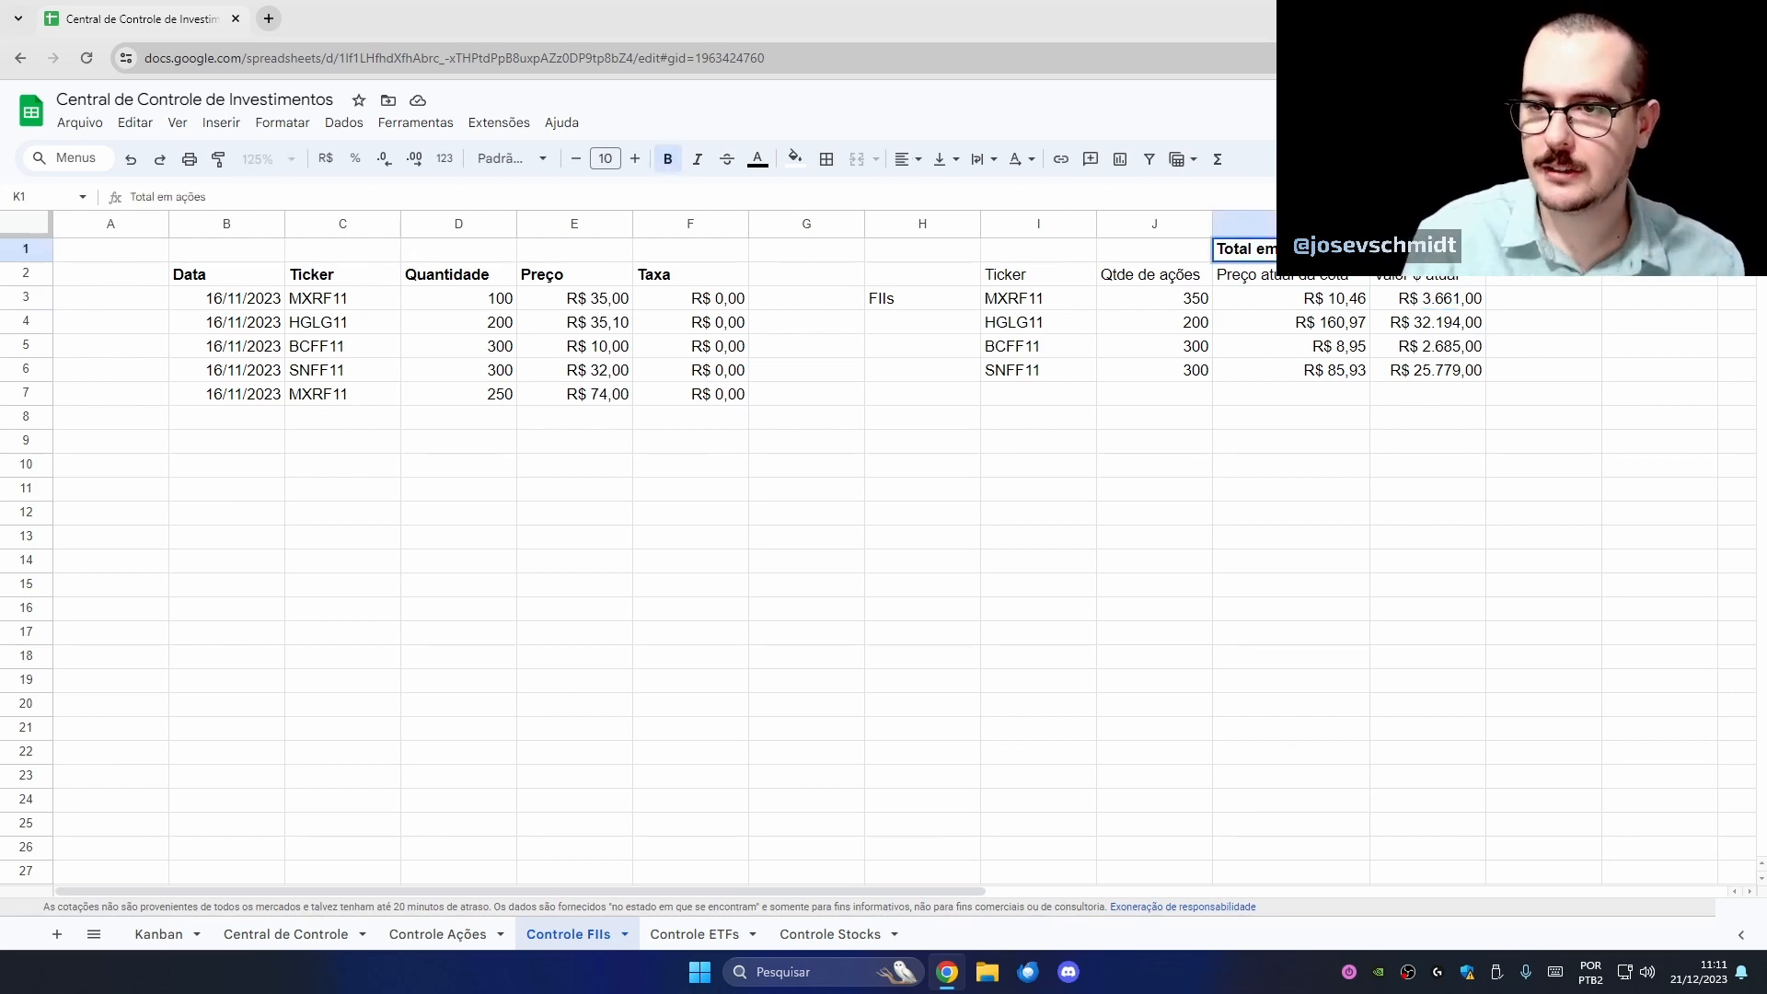
key("Return")
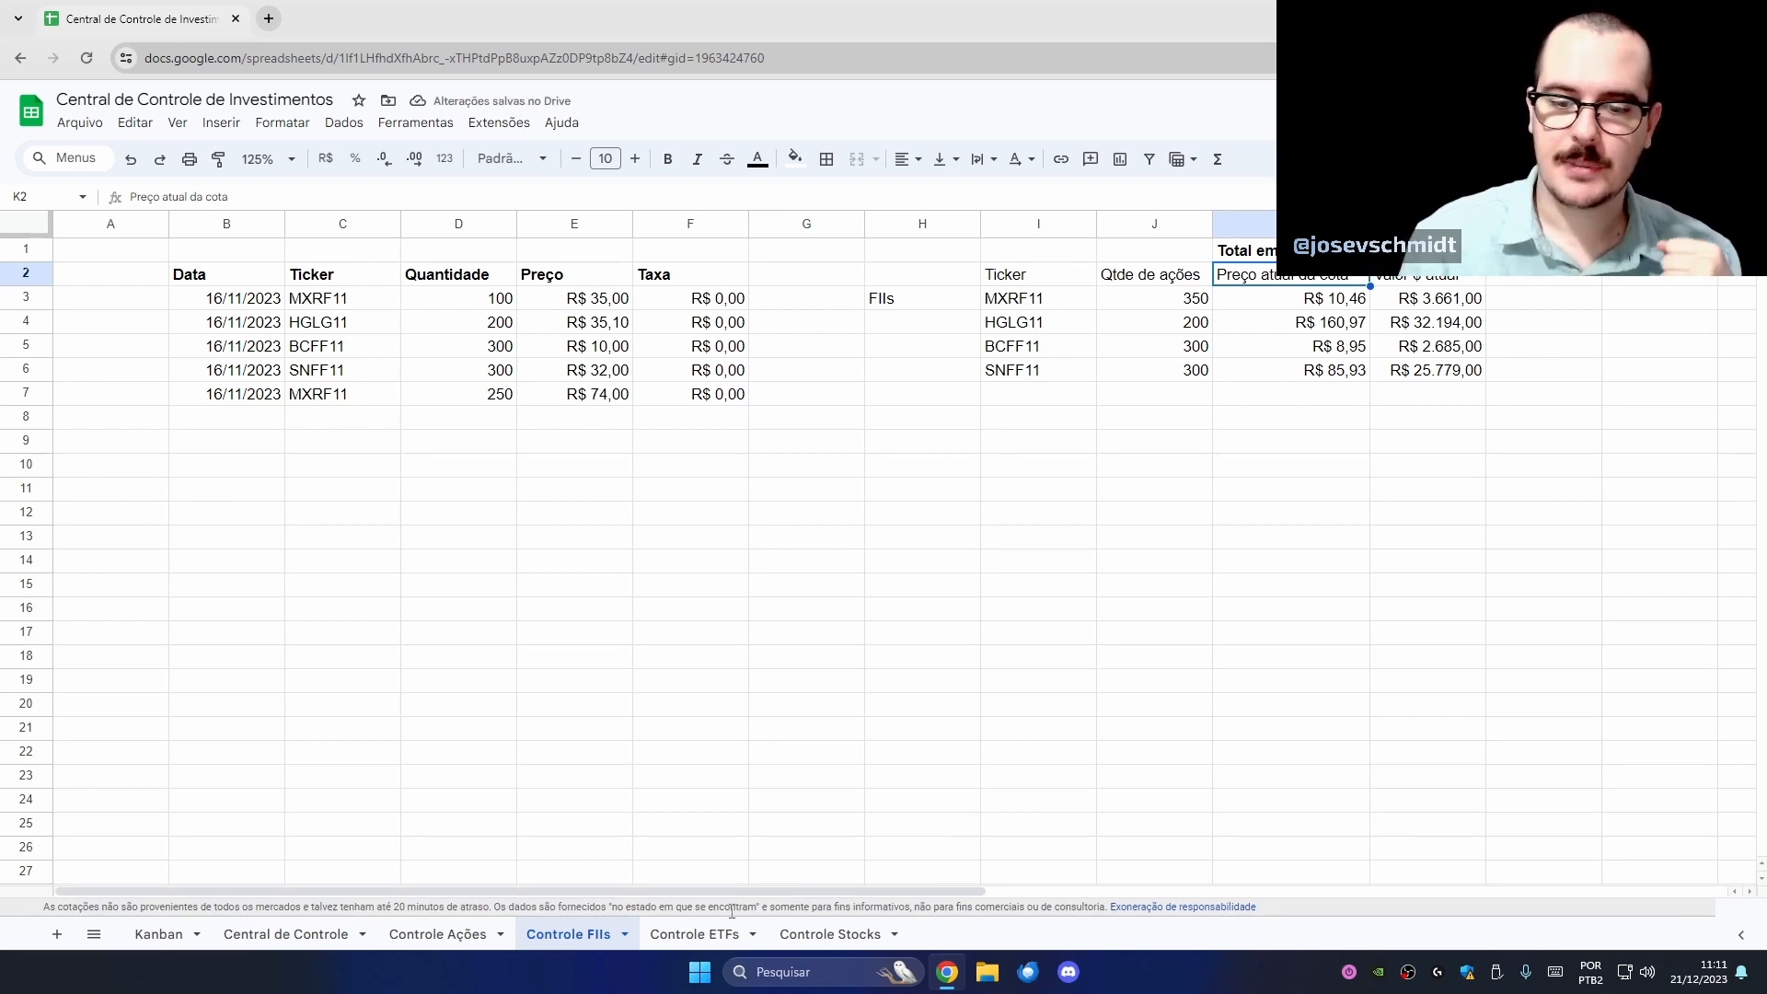
left_click(711, 935)
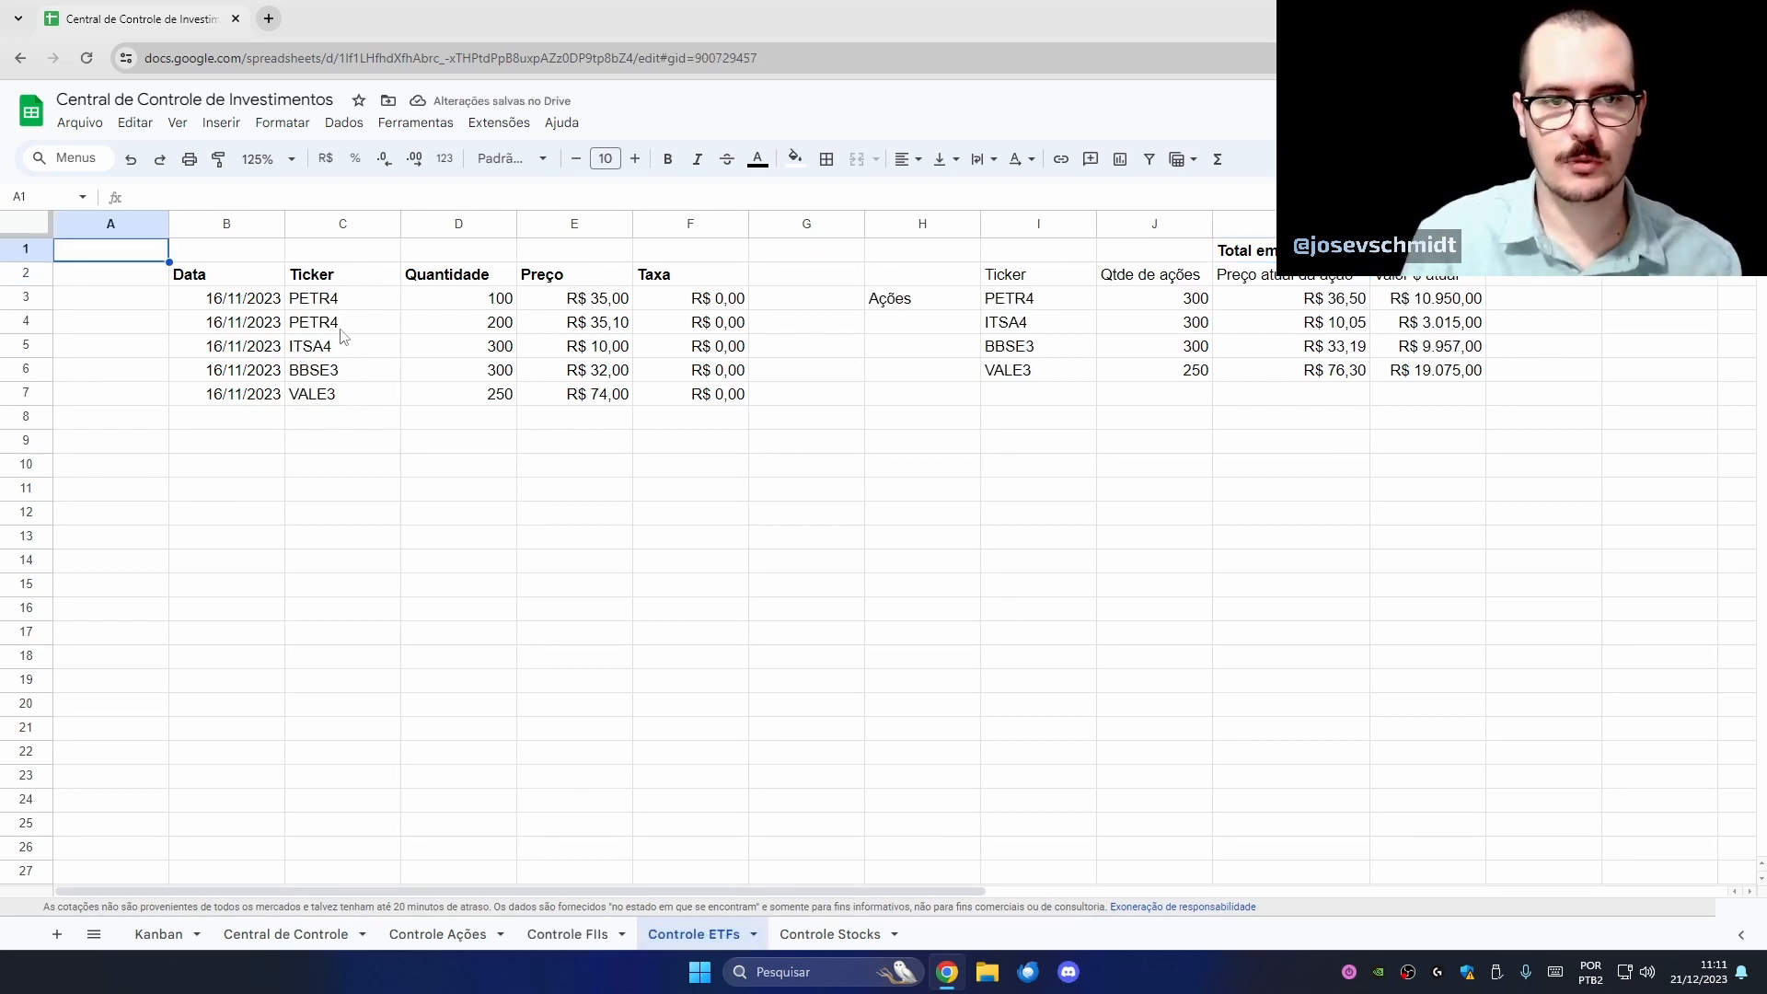
- Enter ETF tickers IVVB11, IVVB11, SPXB11, NASD11 and XINA11 in C3:C7
left_click(328, 305)
type("IVVB11")
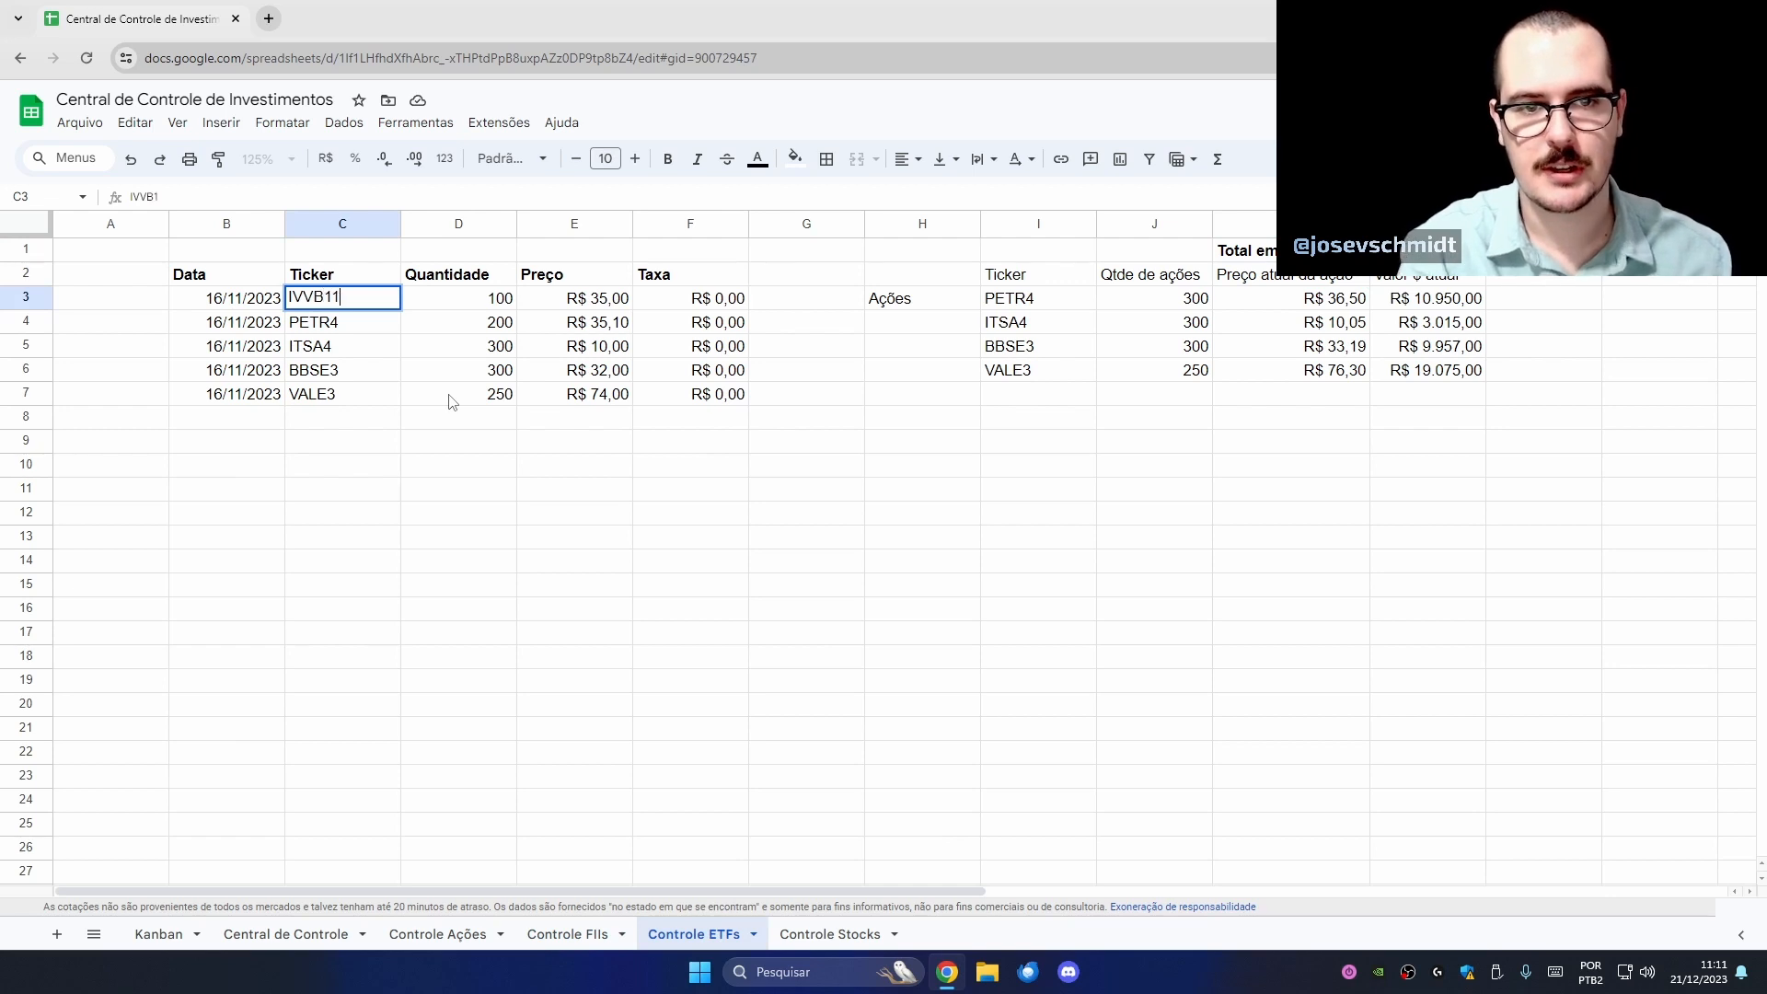
key("Return")
type("IVVB11")
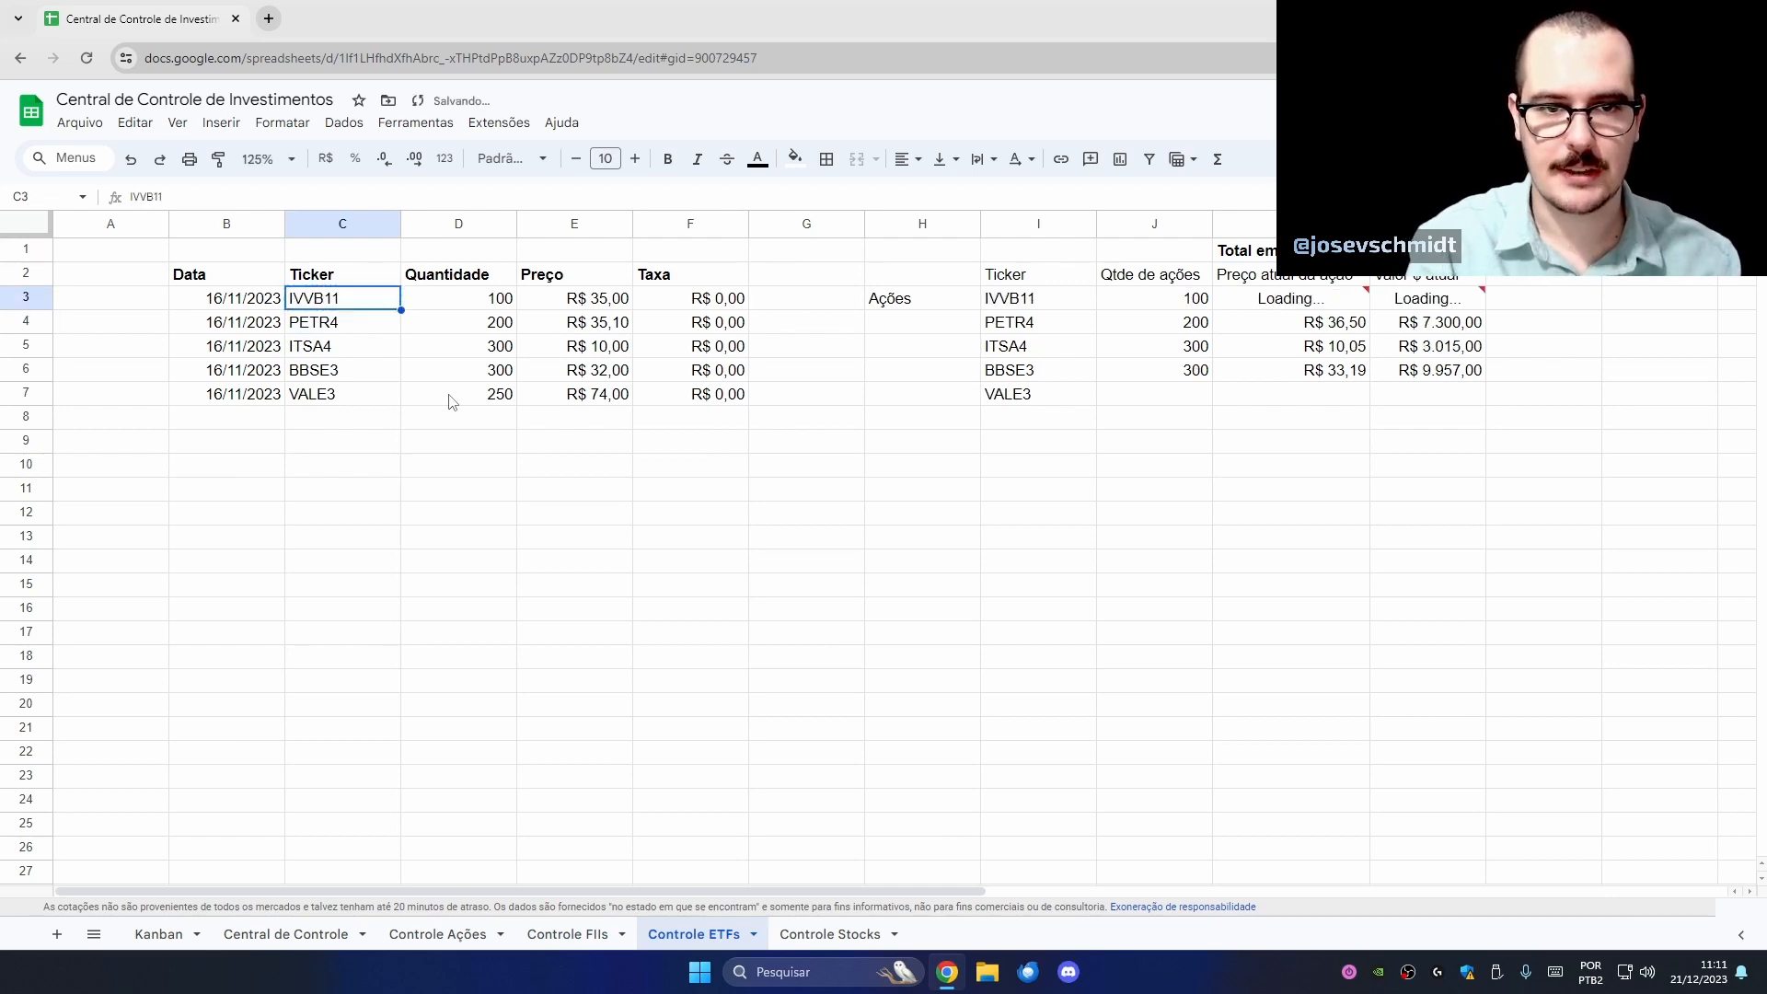
key("Return")
type("SPXB11")
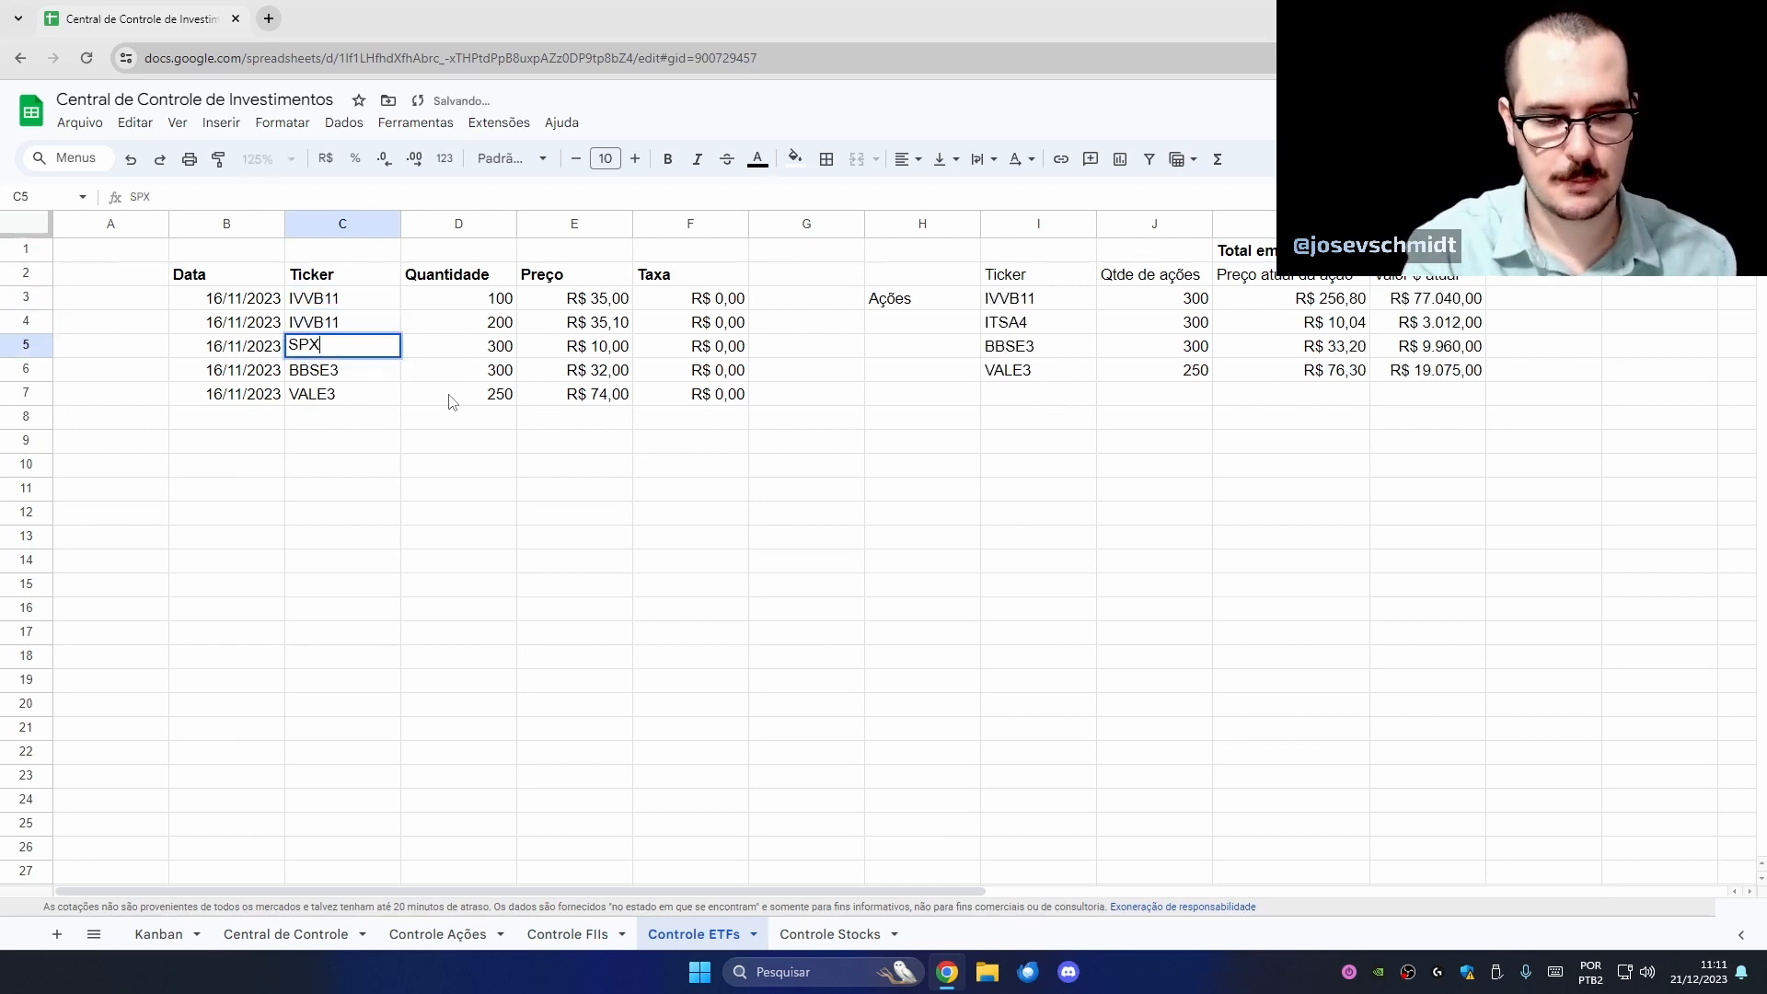
key("Return")
type("NASD11")
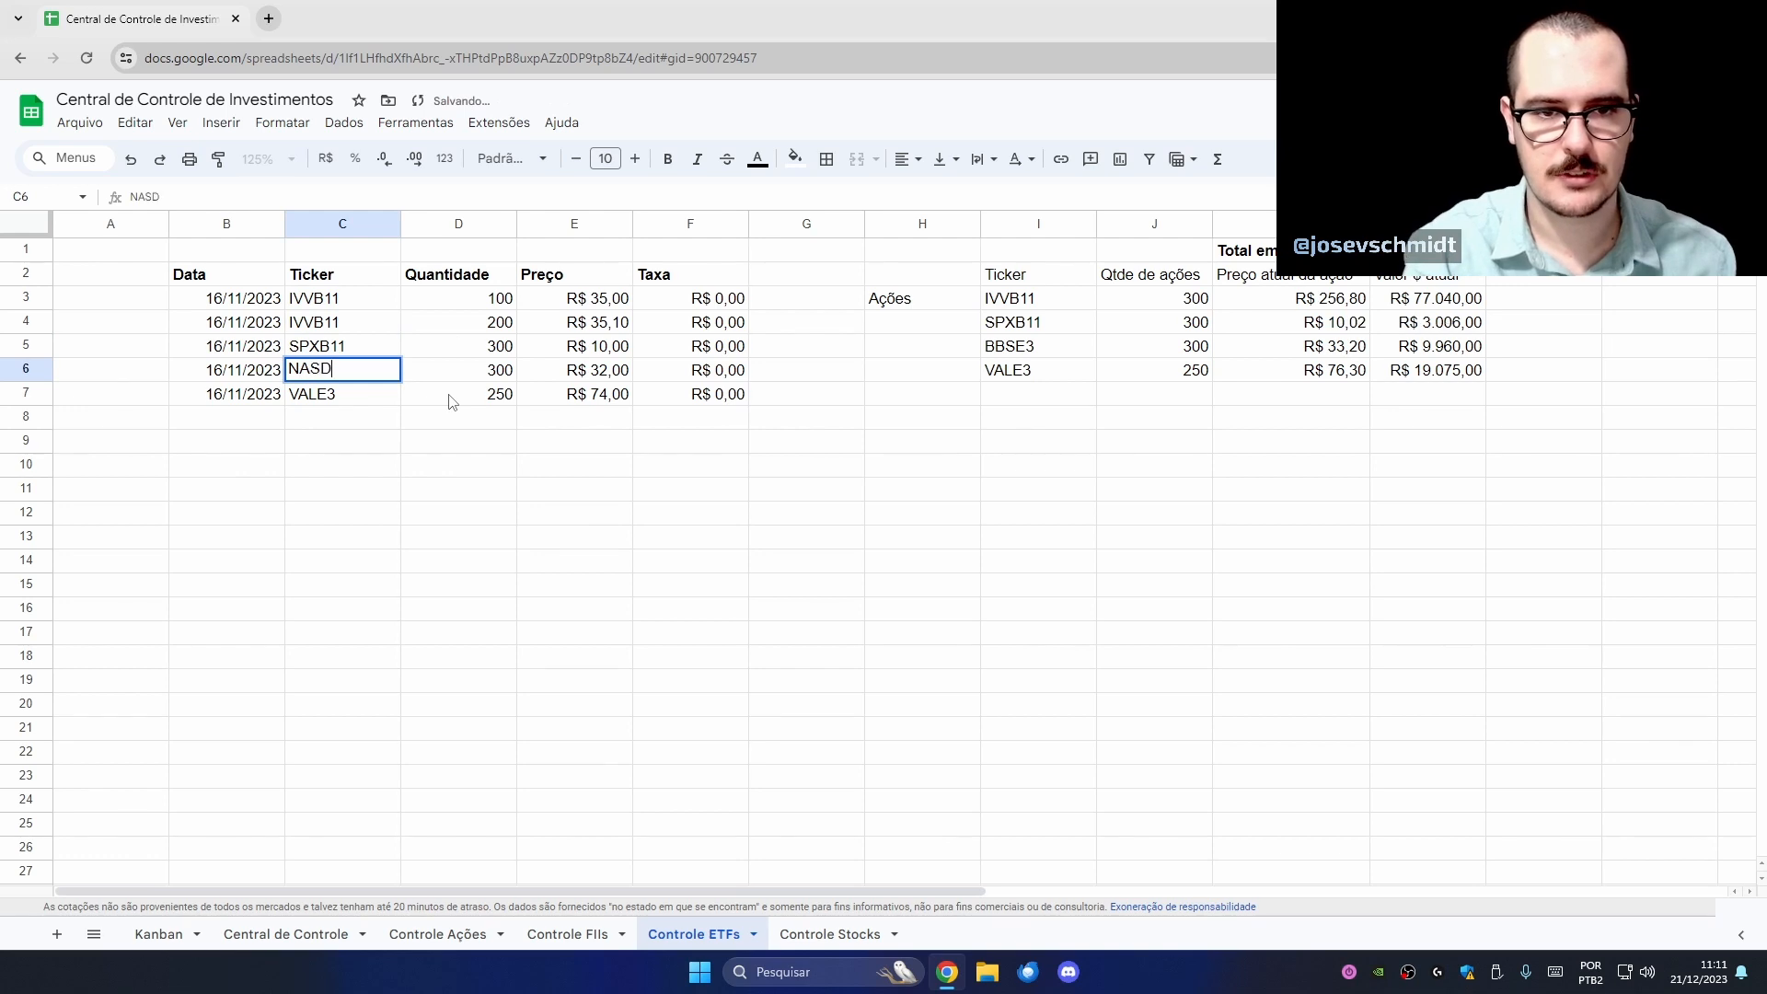
key("Return")
type("XINA11")
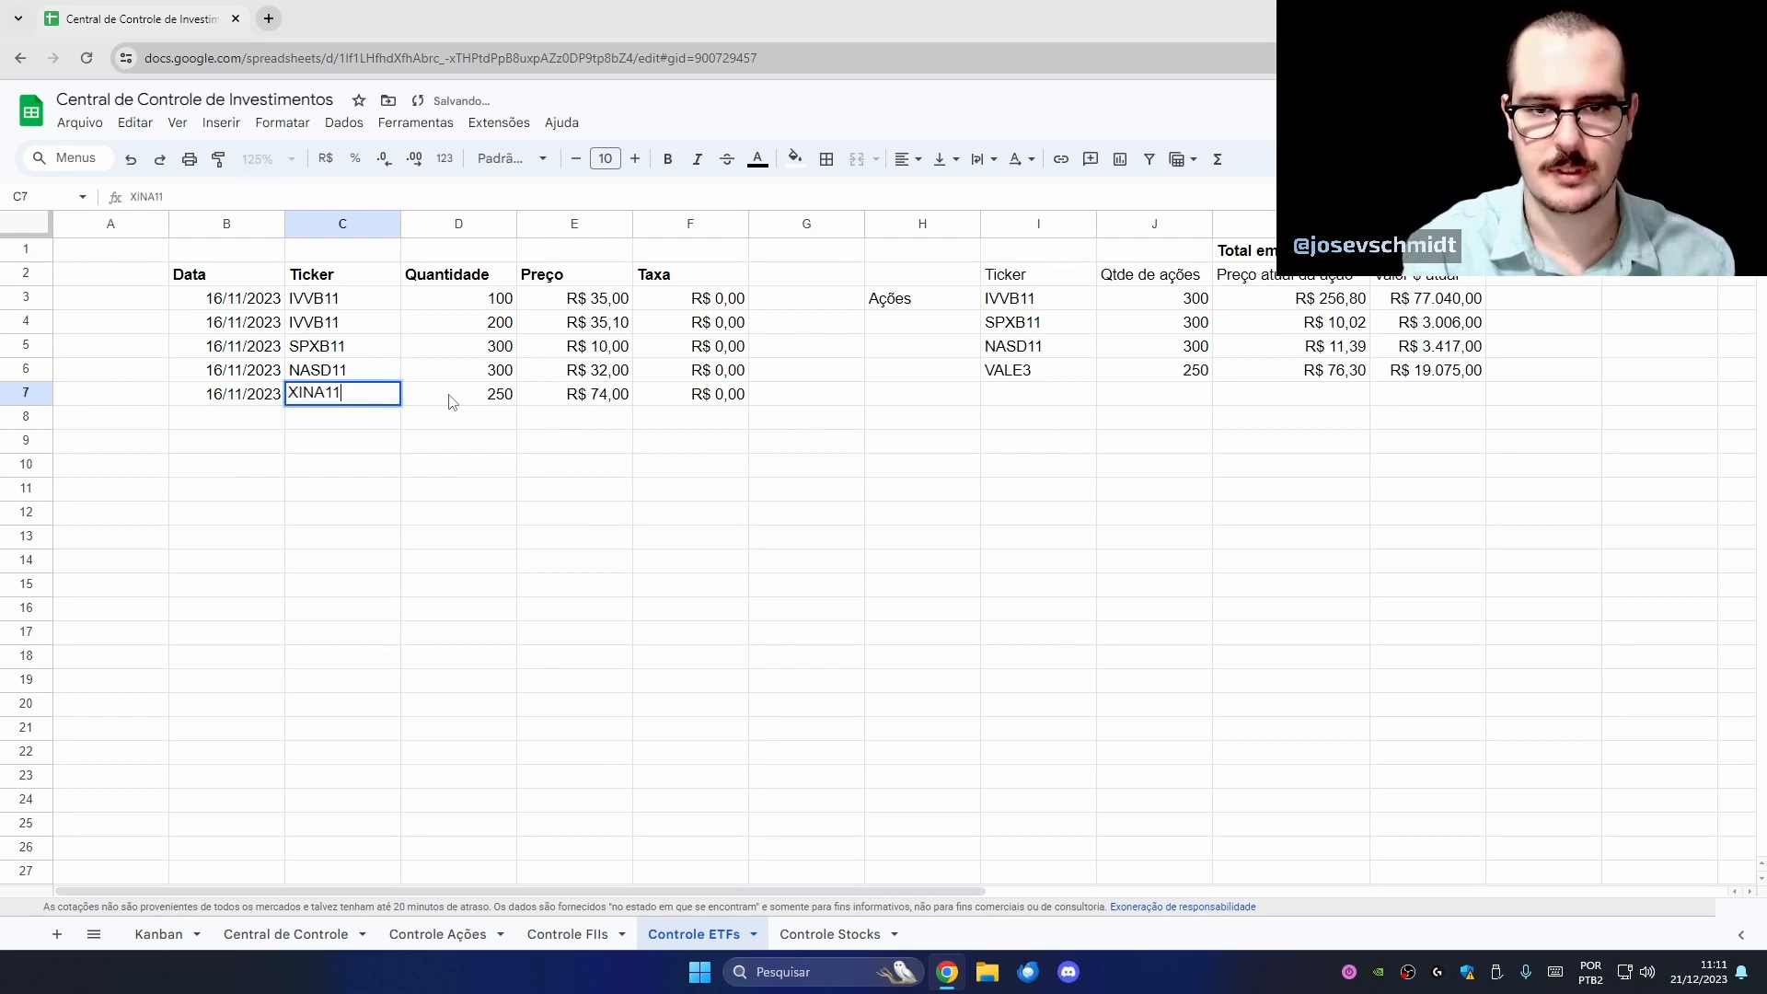
key("Return")
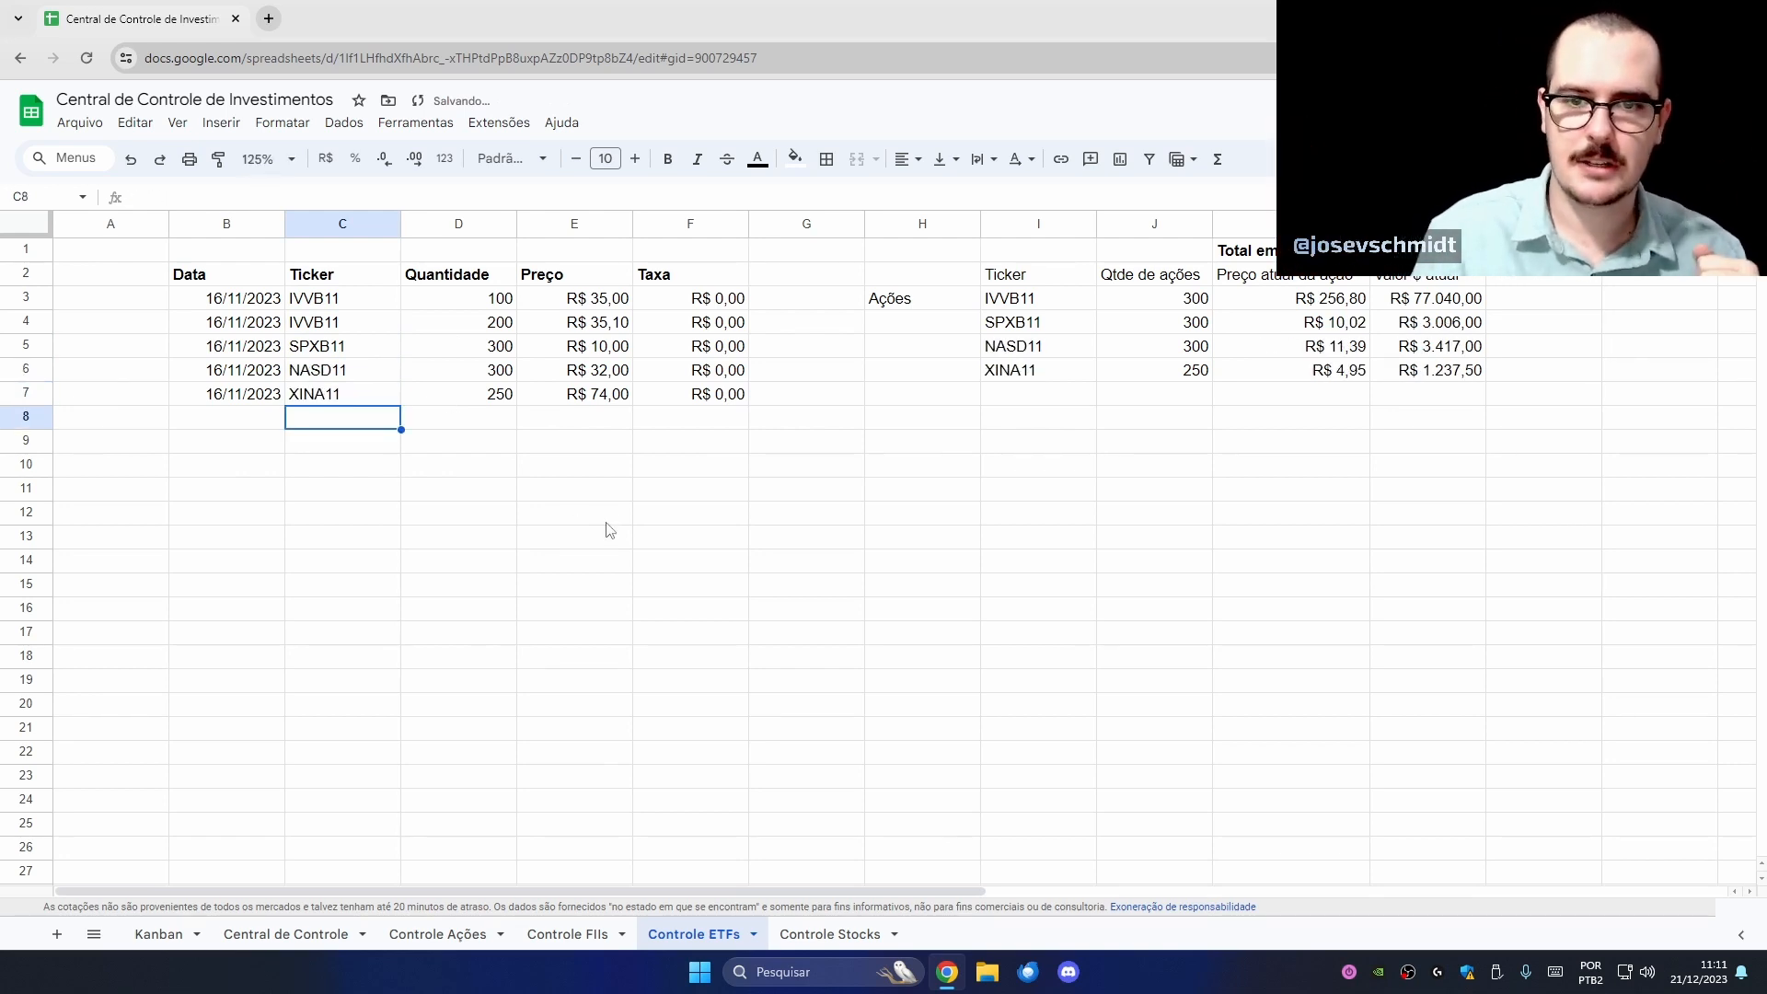
- Check the purchase prices and tickers, and label H3 'ETFs'
left_click_drag(600, 324, 598, 394)
left_click(599, 416)
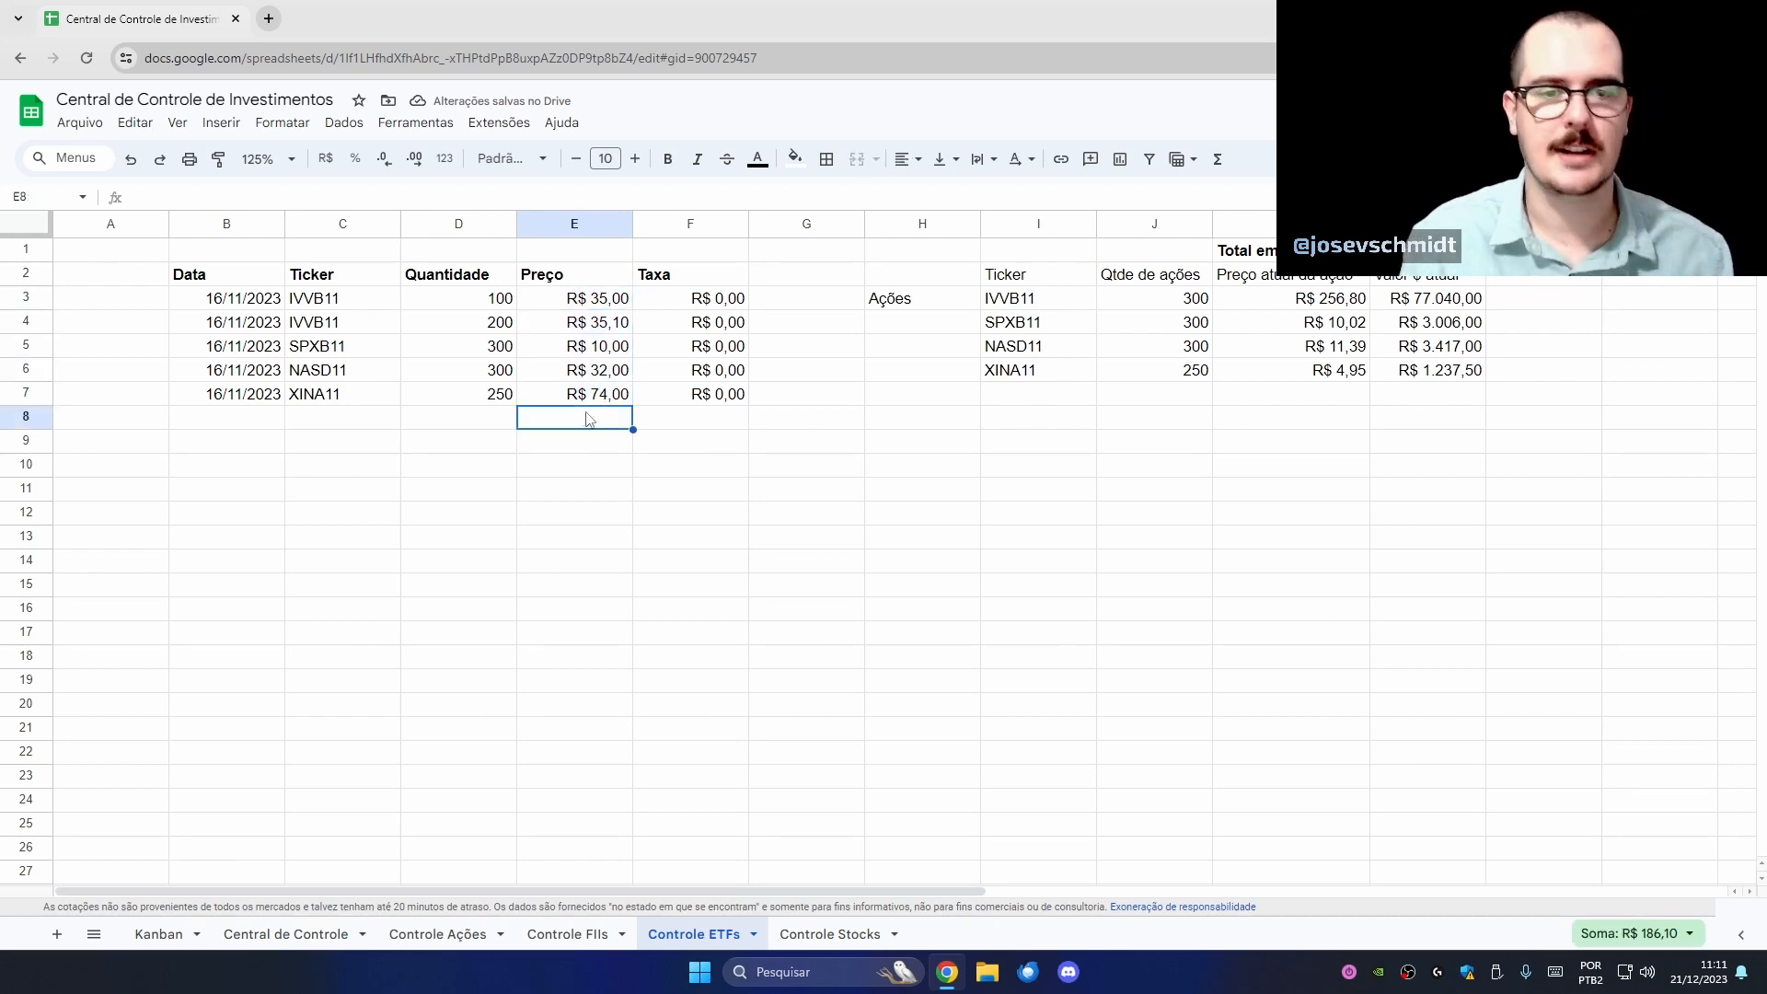
left_click_drag(335, 300, 352, 394)
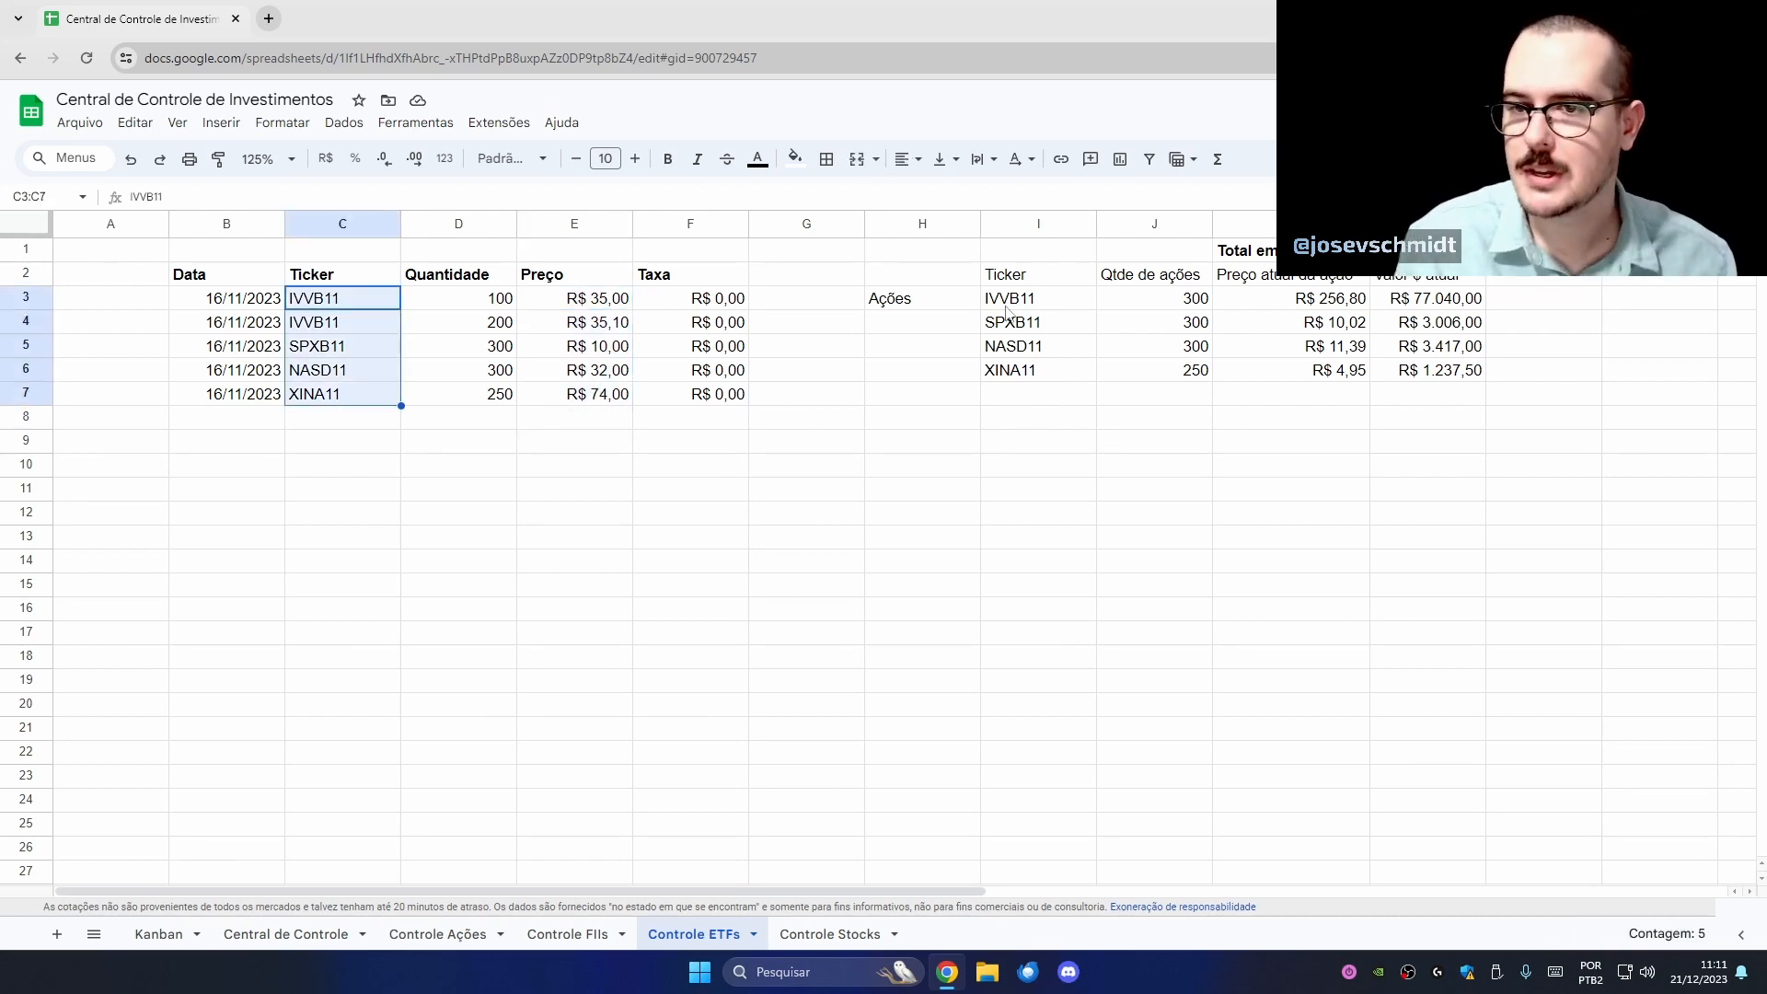
left_click(953, 297)
type("ETFs")
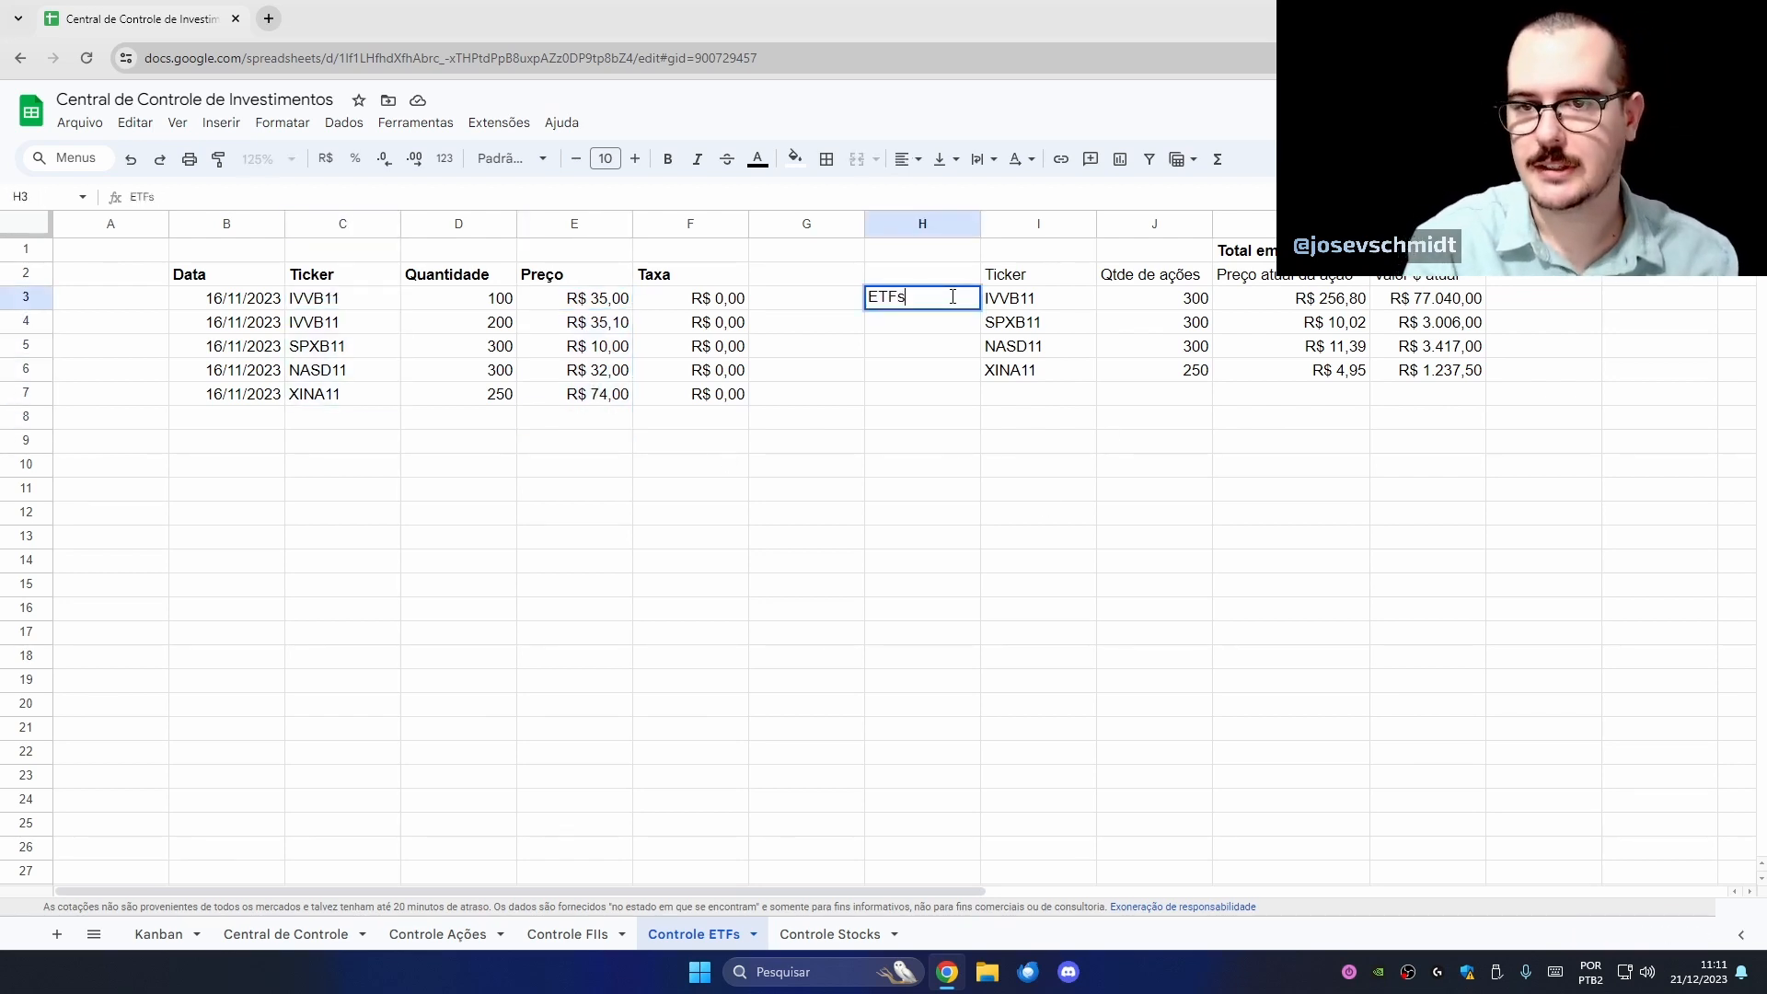
- Change K1 to 'Total em ETFs' and K2 to 'Preço atual da cota'
double_click(1311, 250)
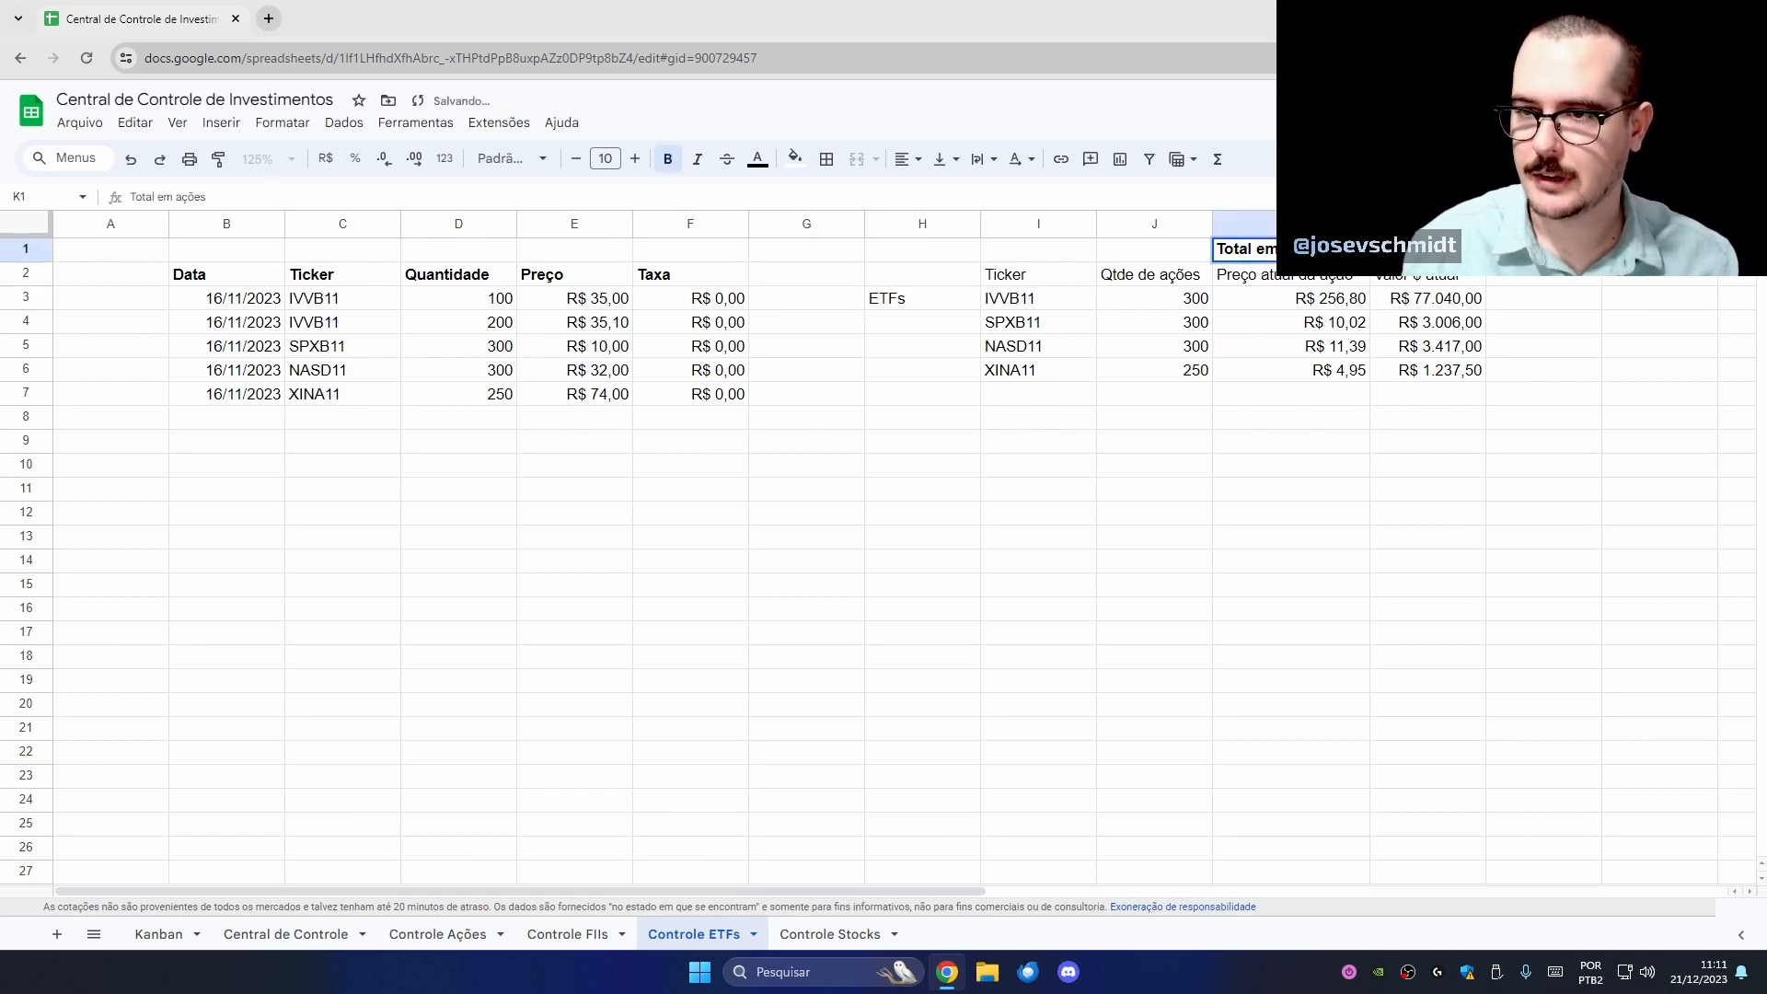
double_click(1311, 250)
type("ETFs")
key("Return")
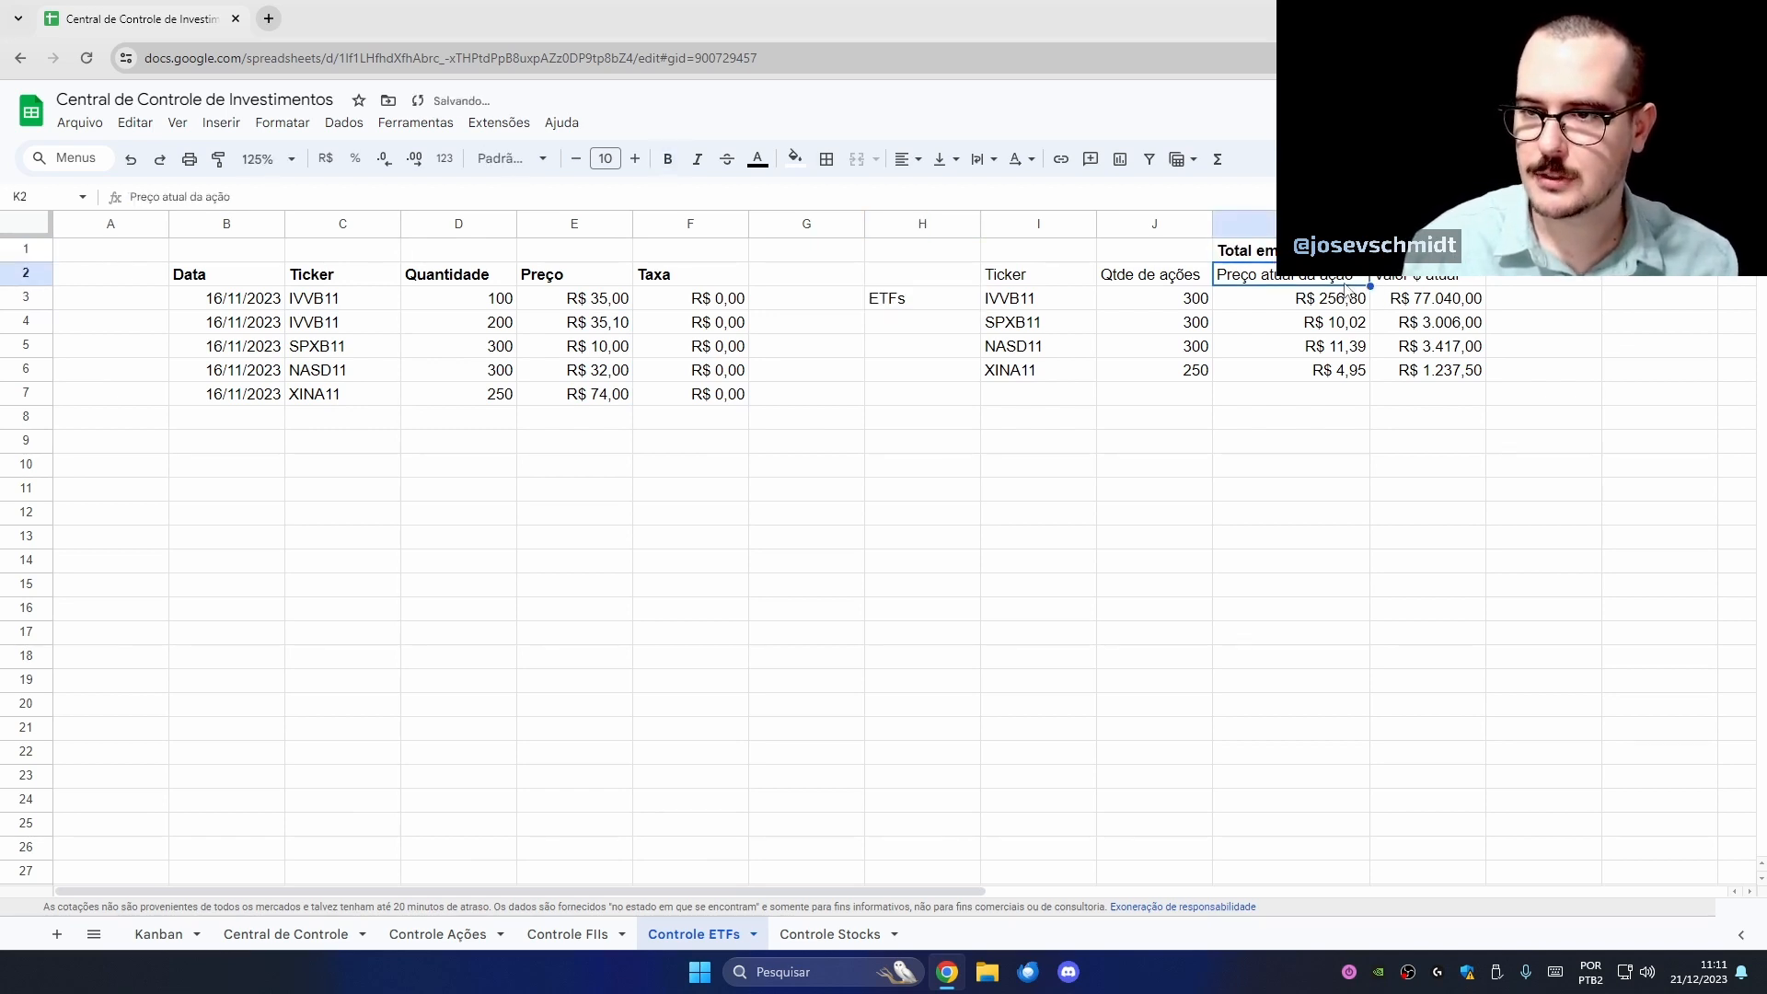
double_click(1329, 275)
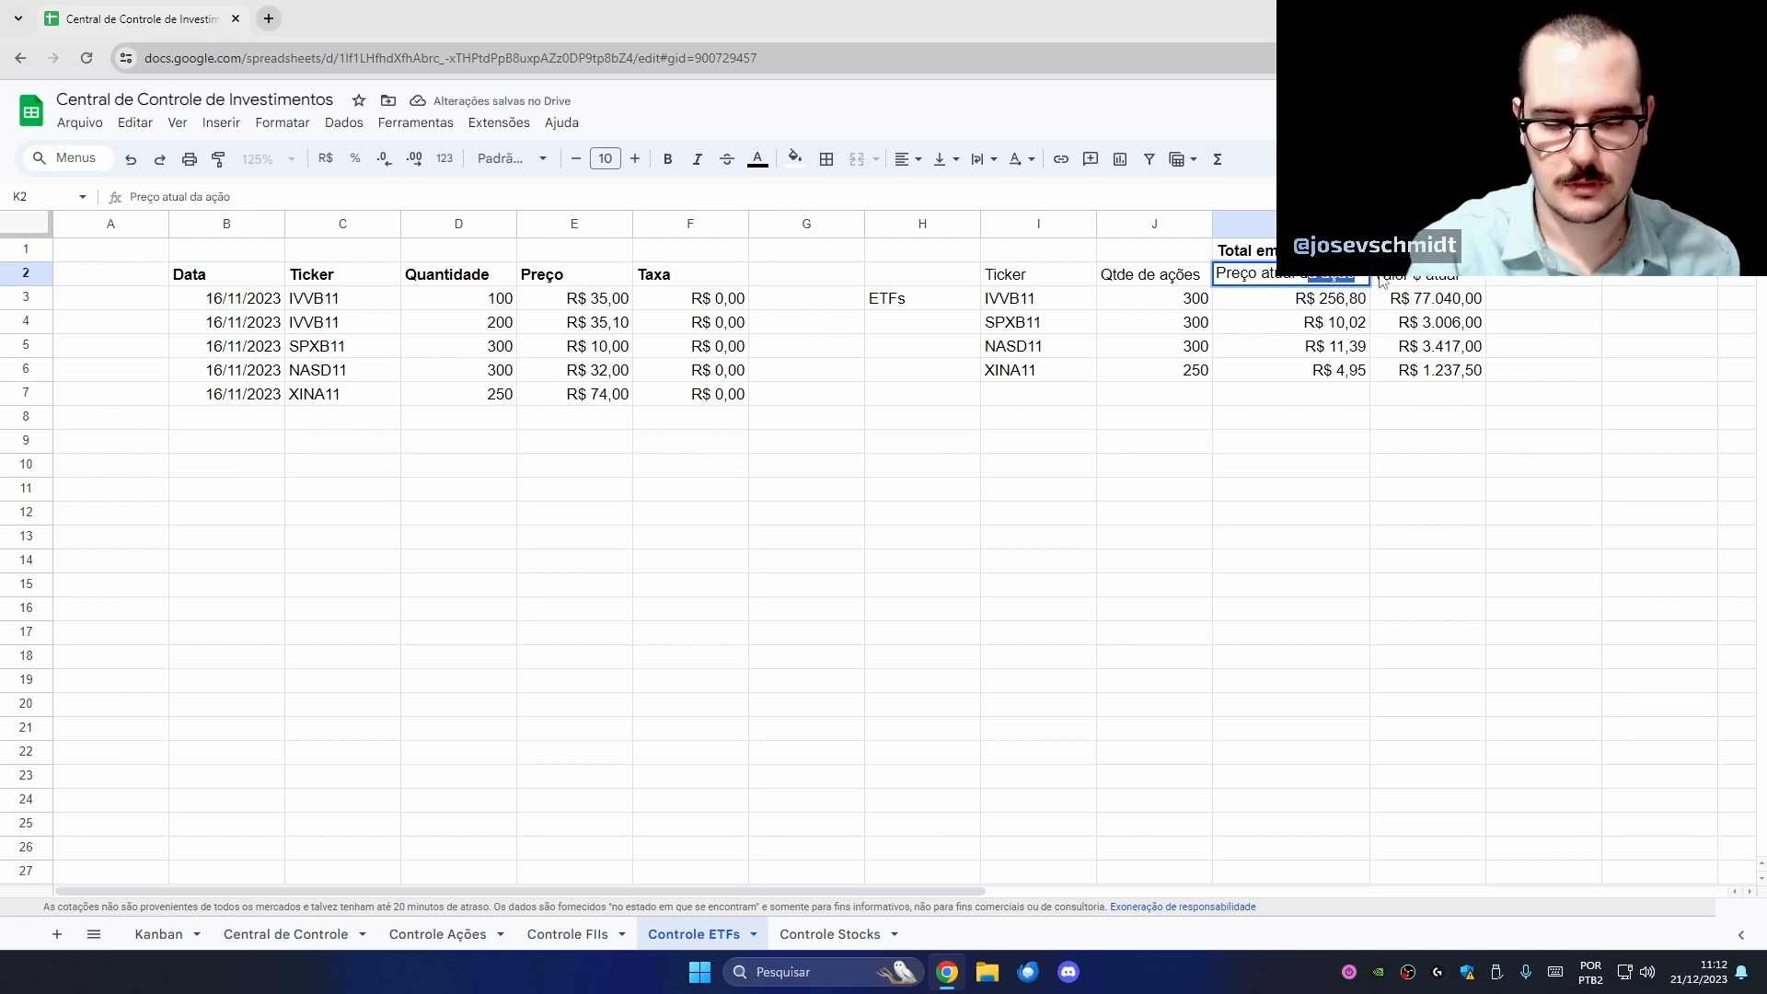
key("BackSpace")
key("BackSpace")
key("BackSpace")
key("BackSpace")
type("cota")
key("Return")
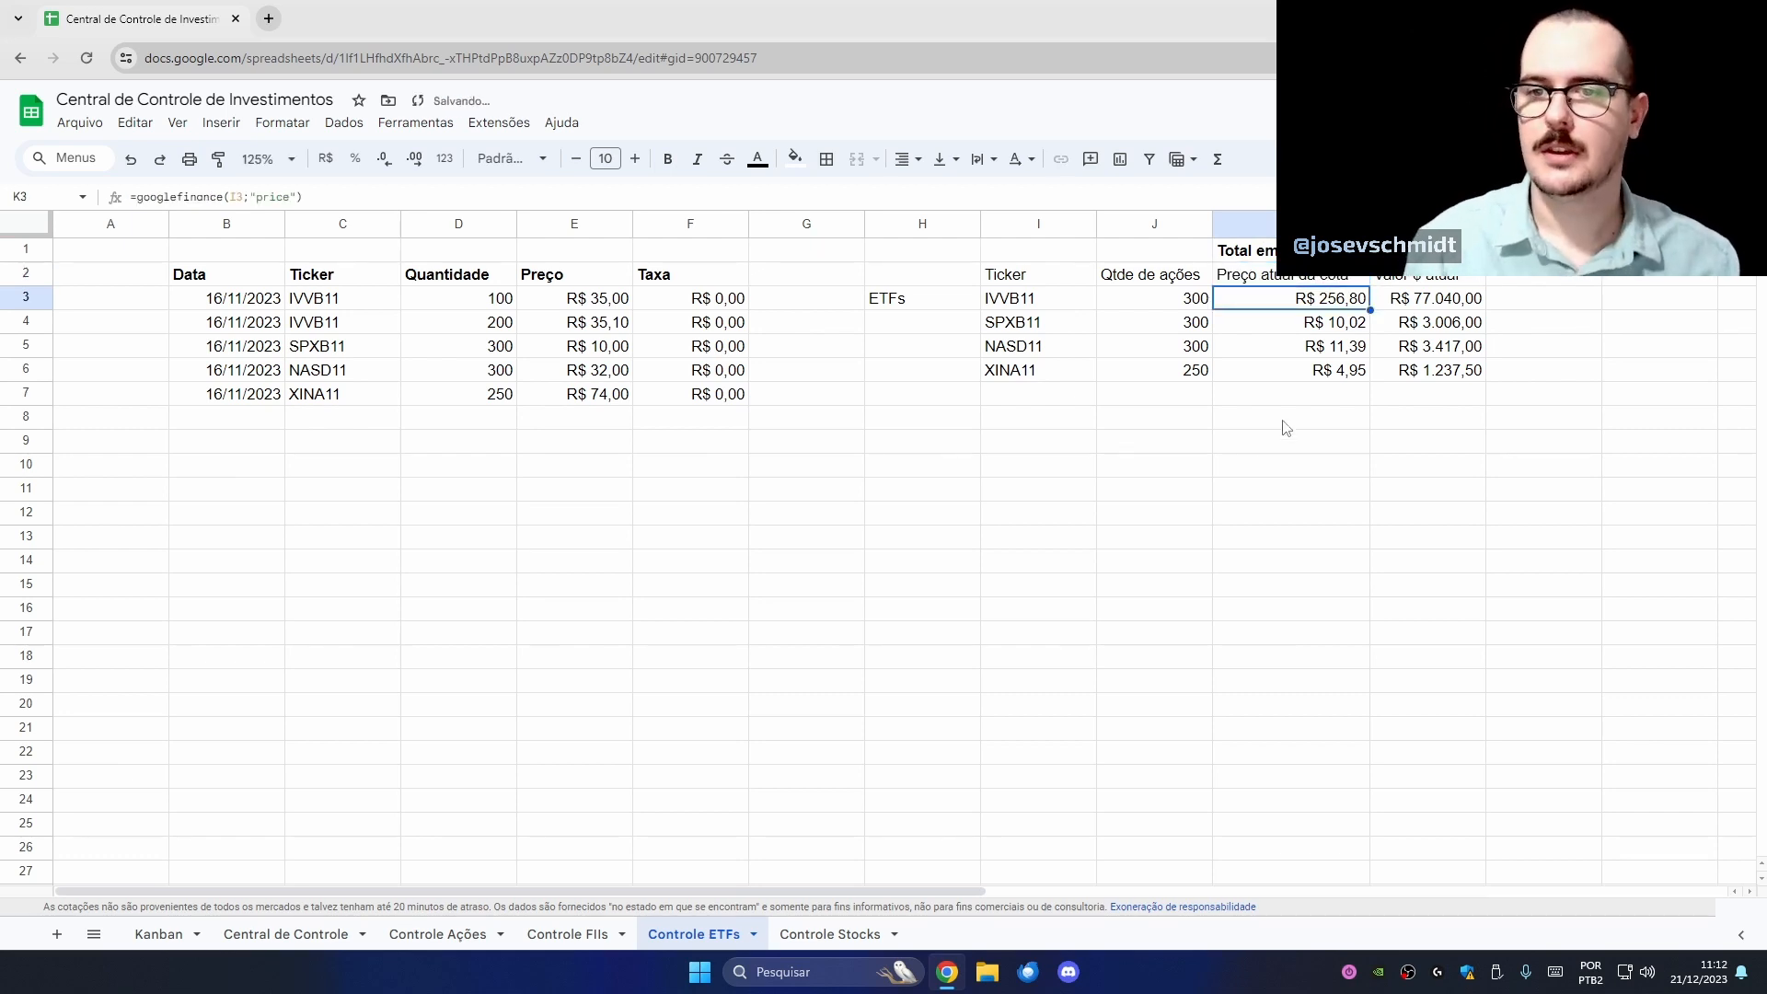
left_click(1238, 497)
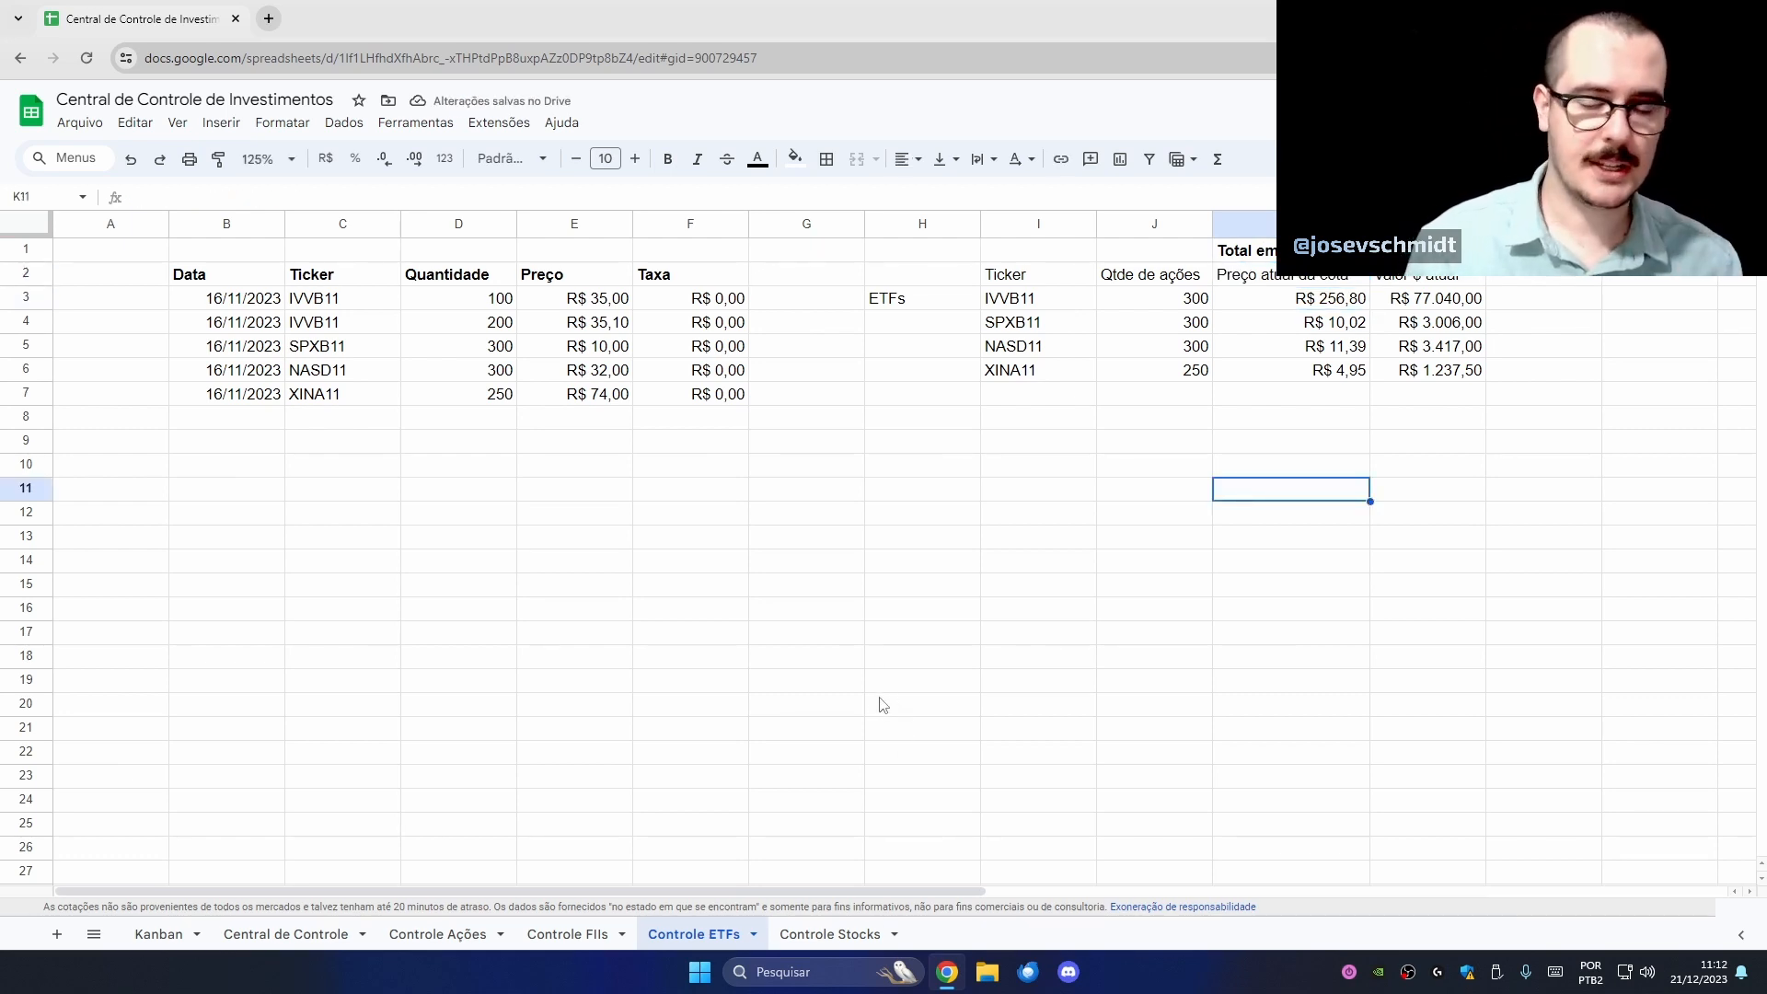
left_click(829, 937)
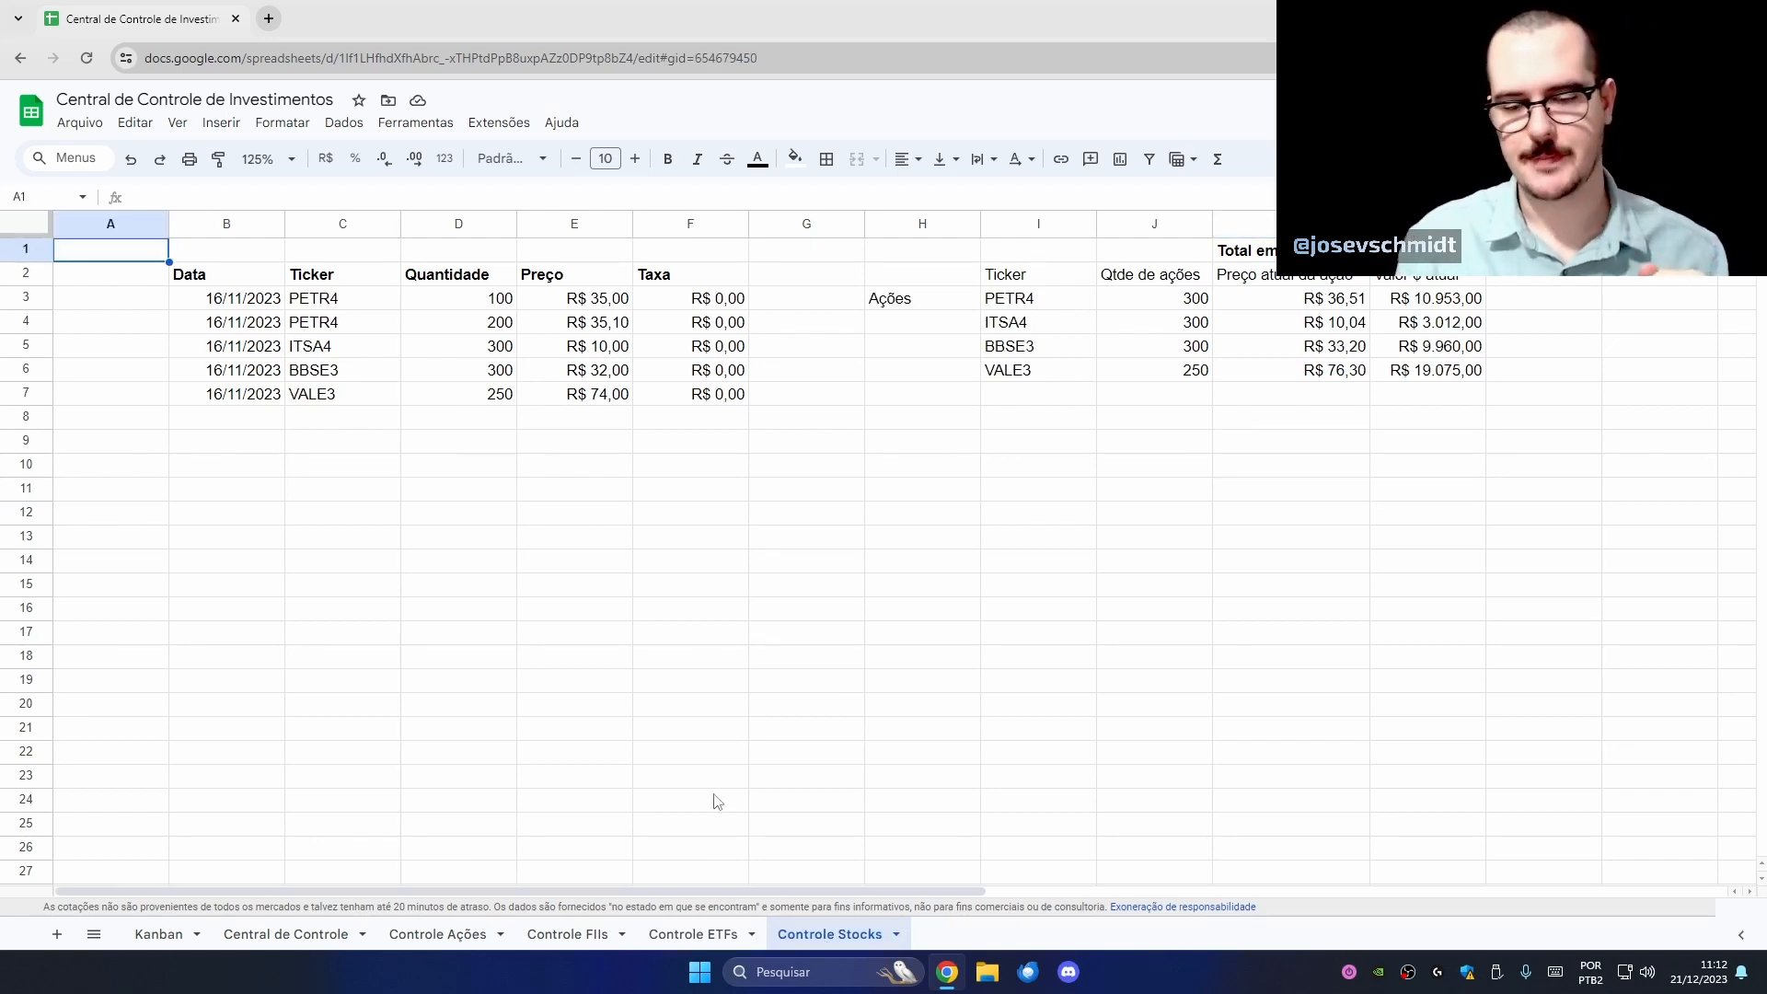
left_click(721, 935)
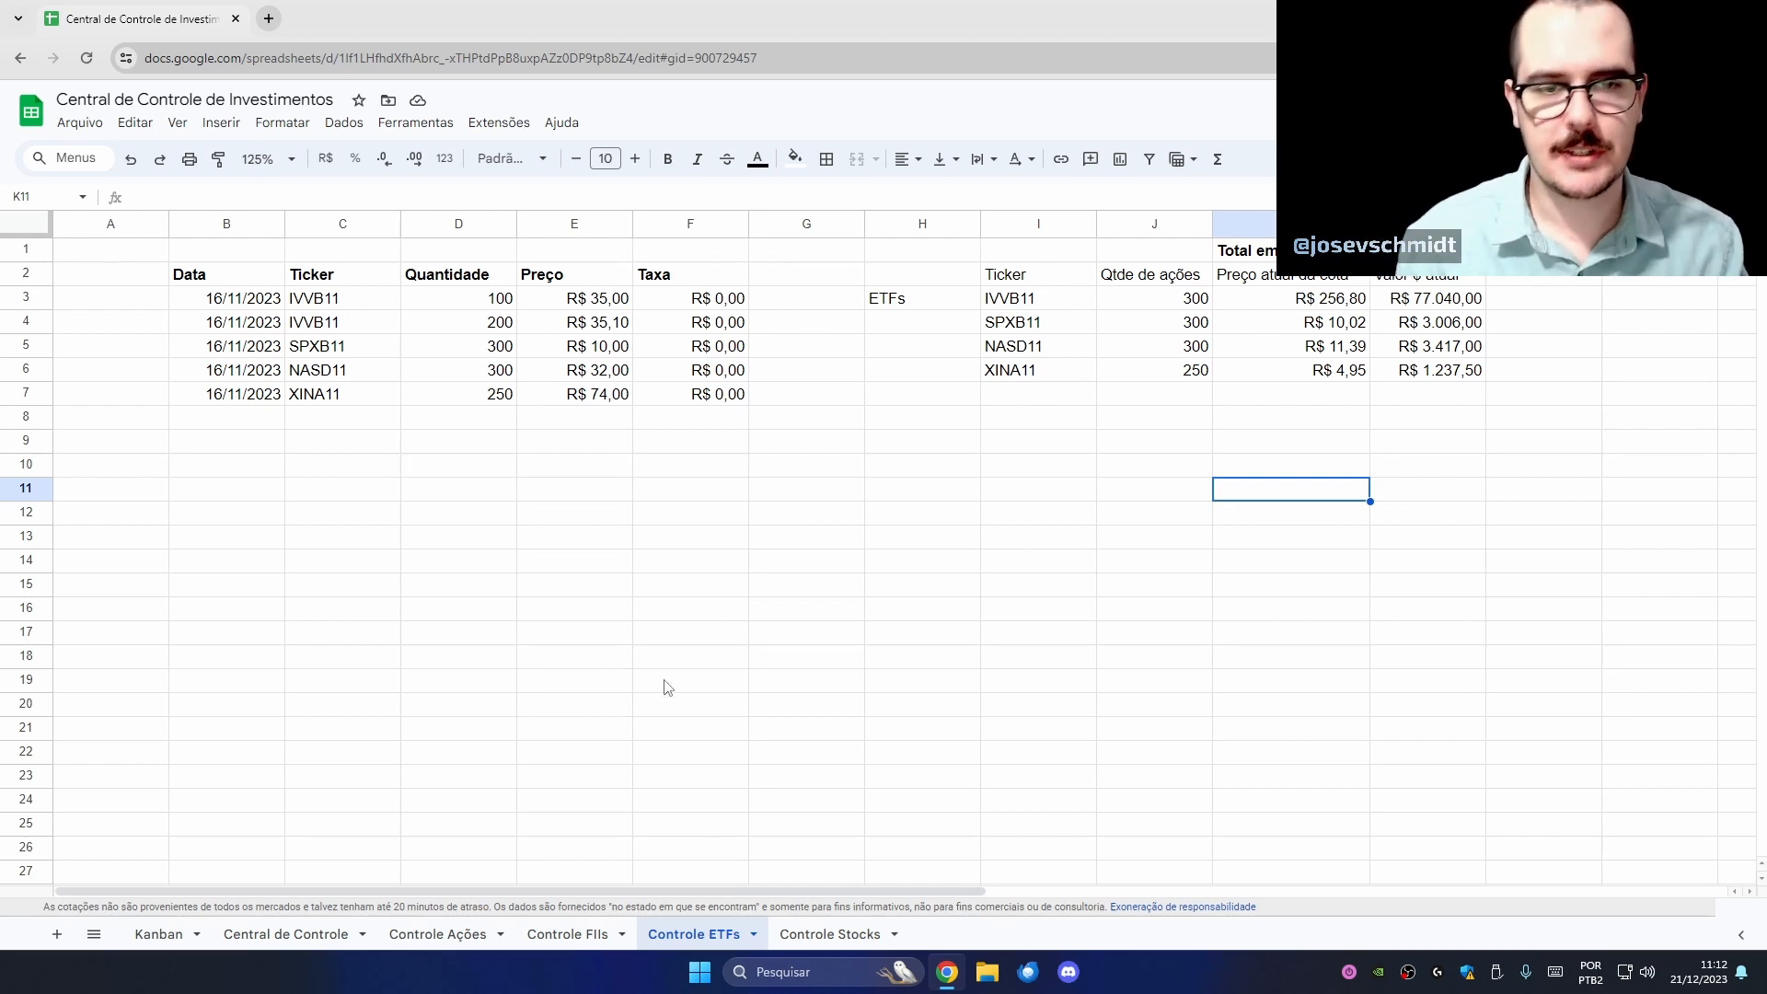
left_click_drag(365, 304, 378, 331)
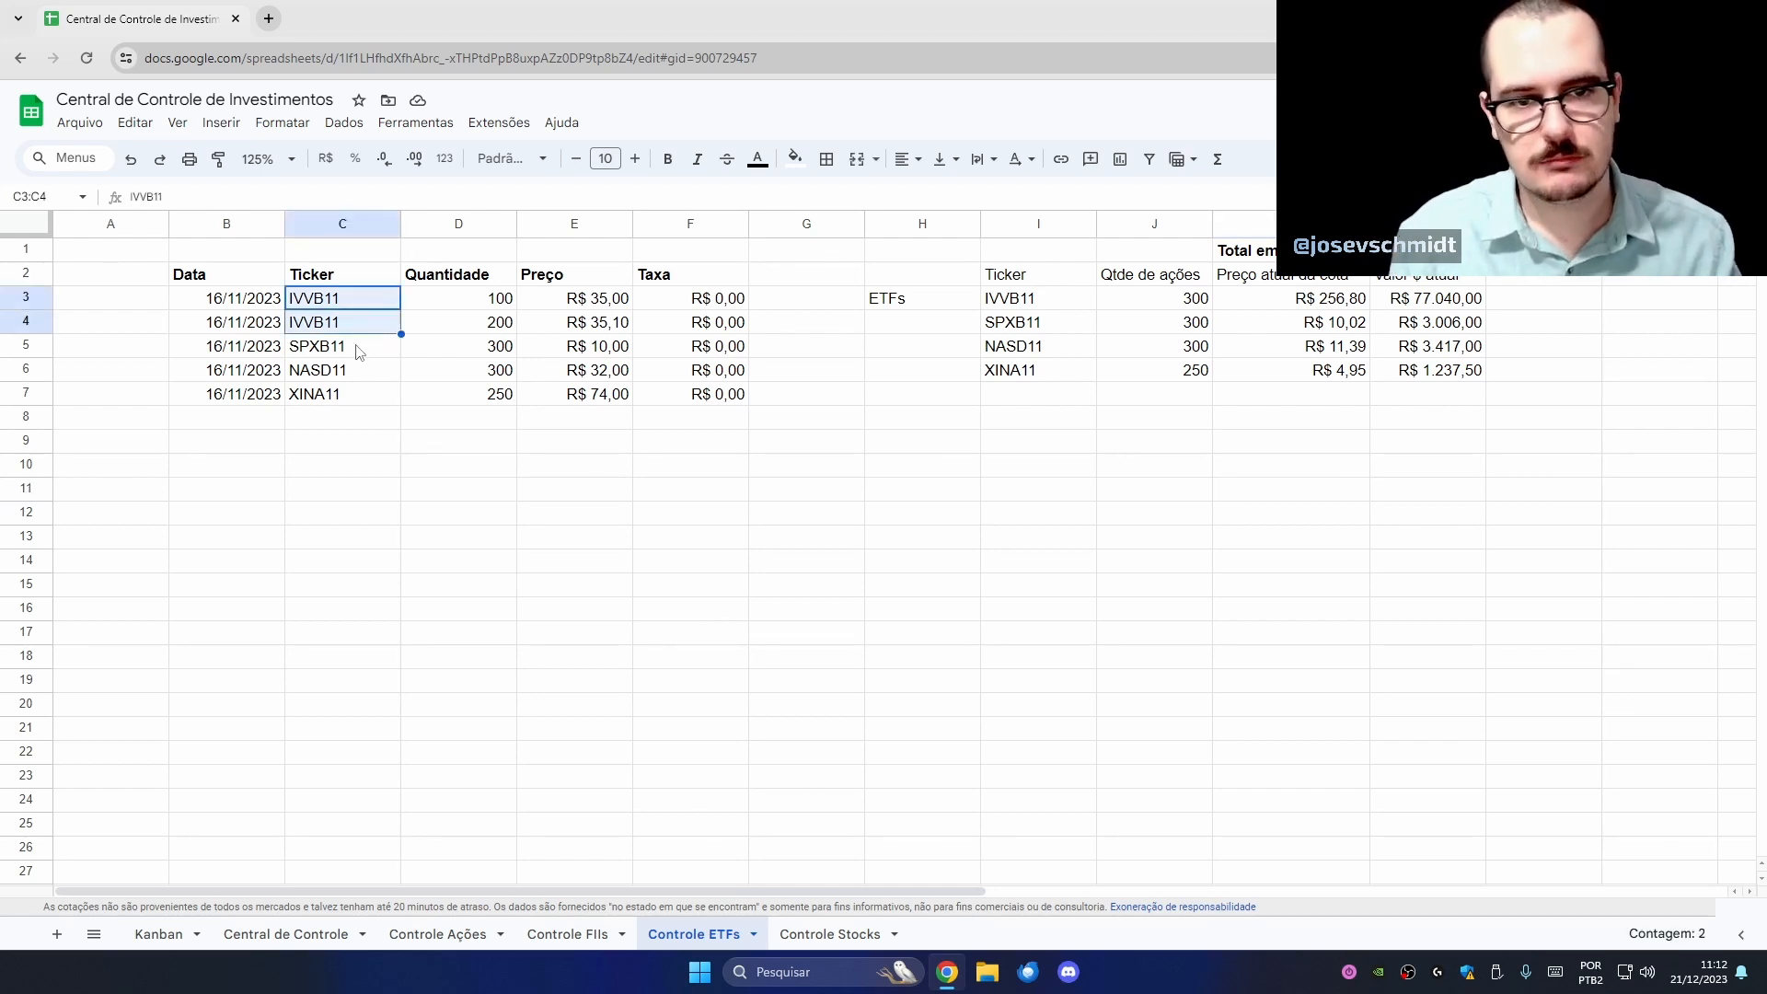
left_click(367, 353)
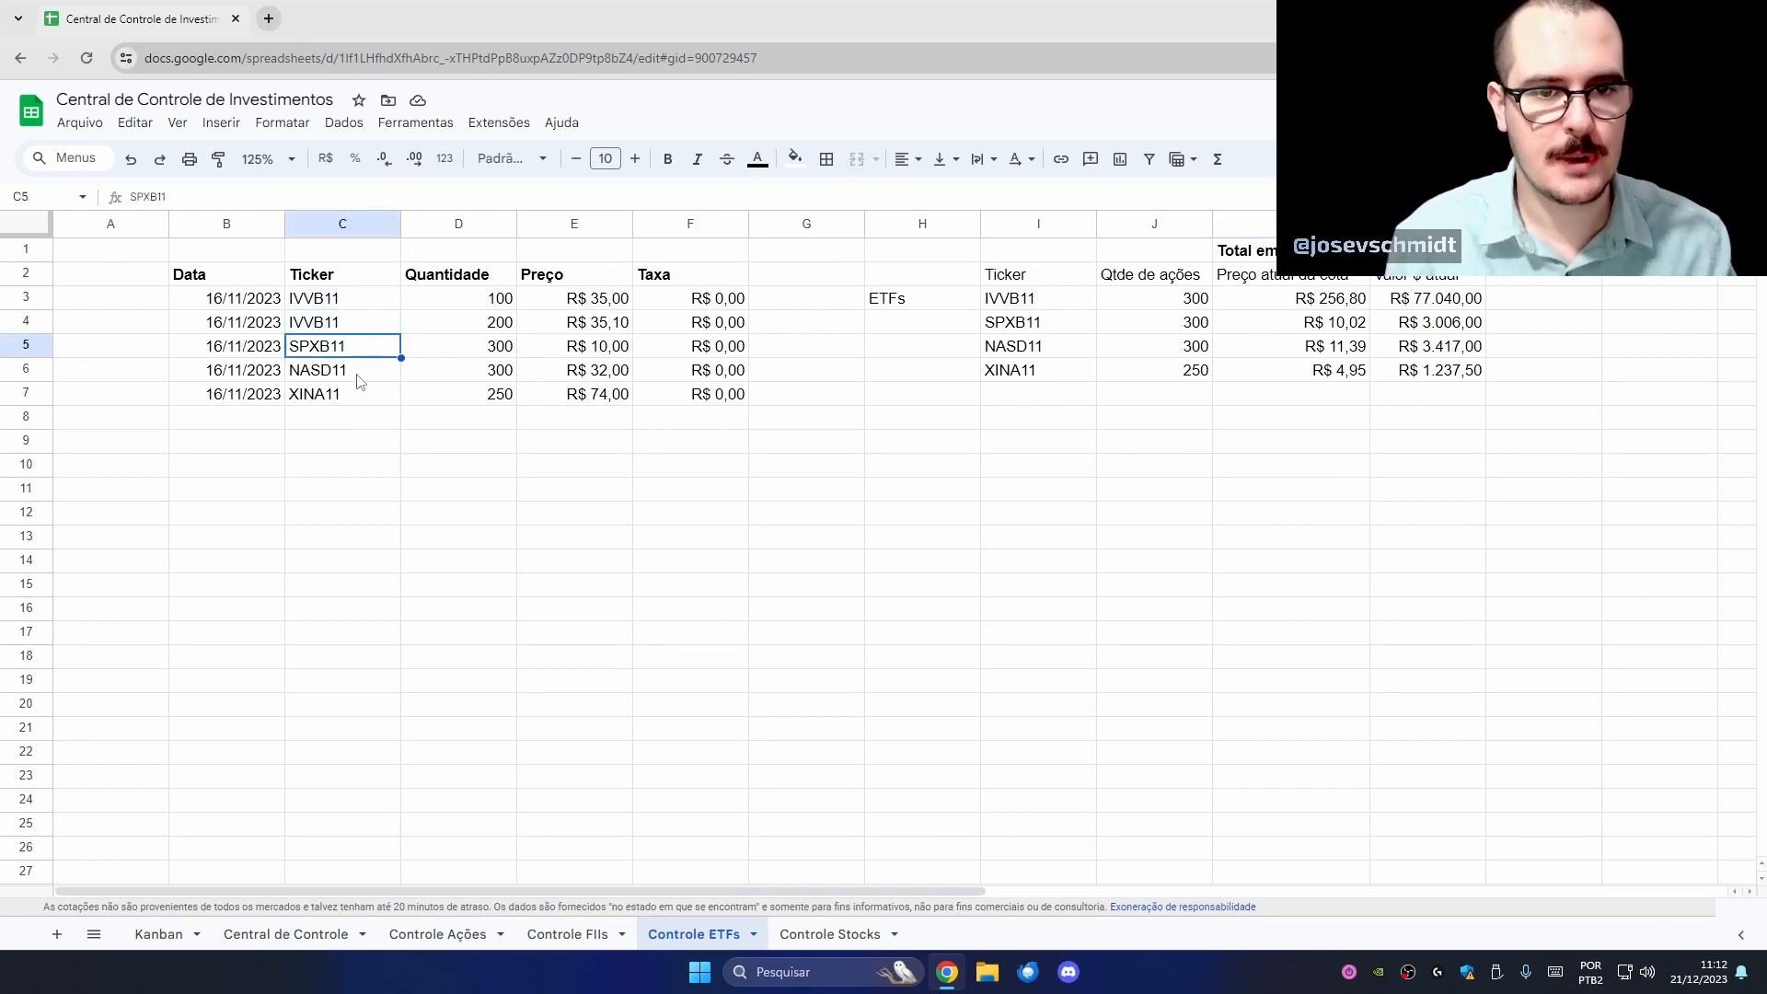
left_click_drag(359, 373, 343, 301)
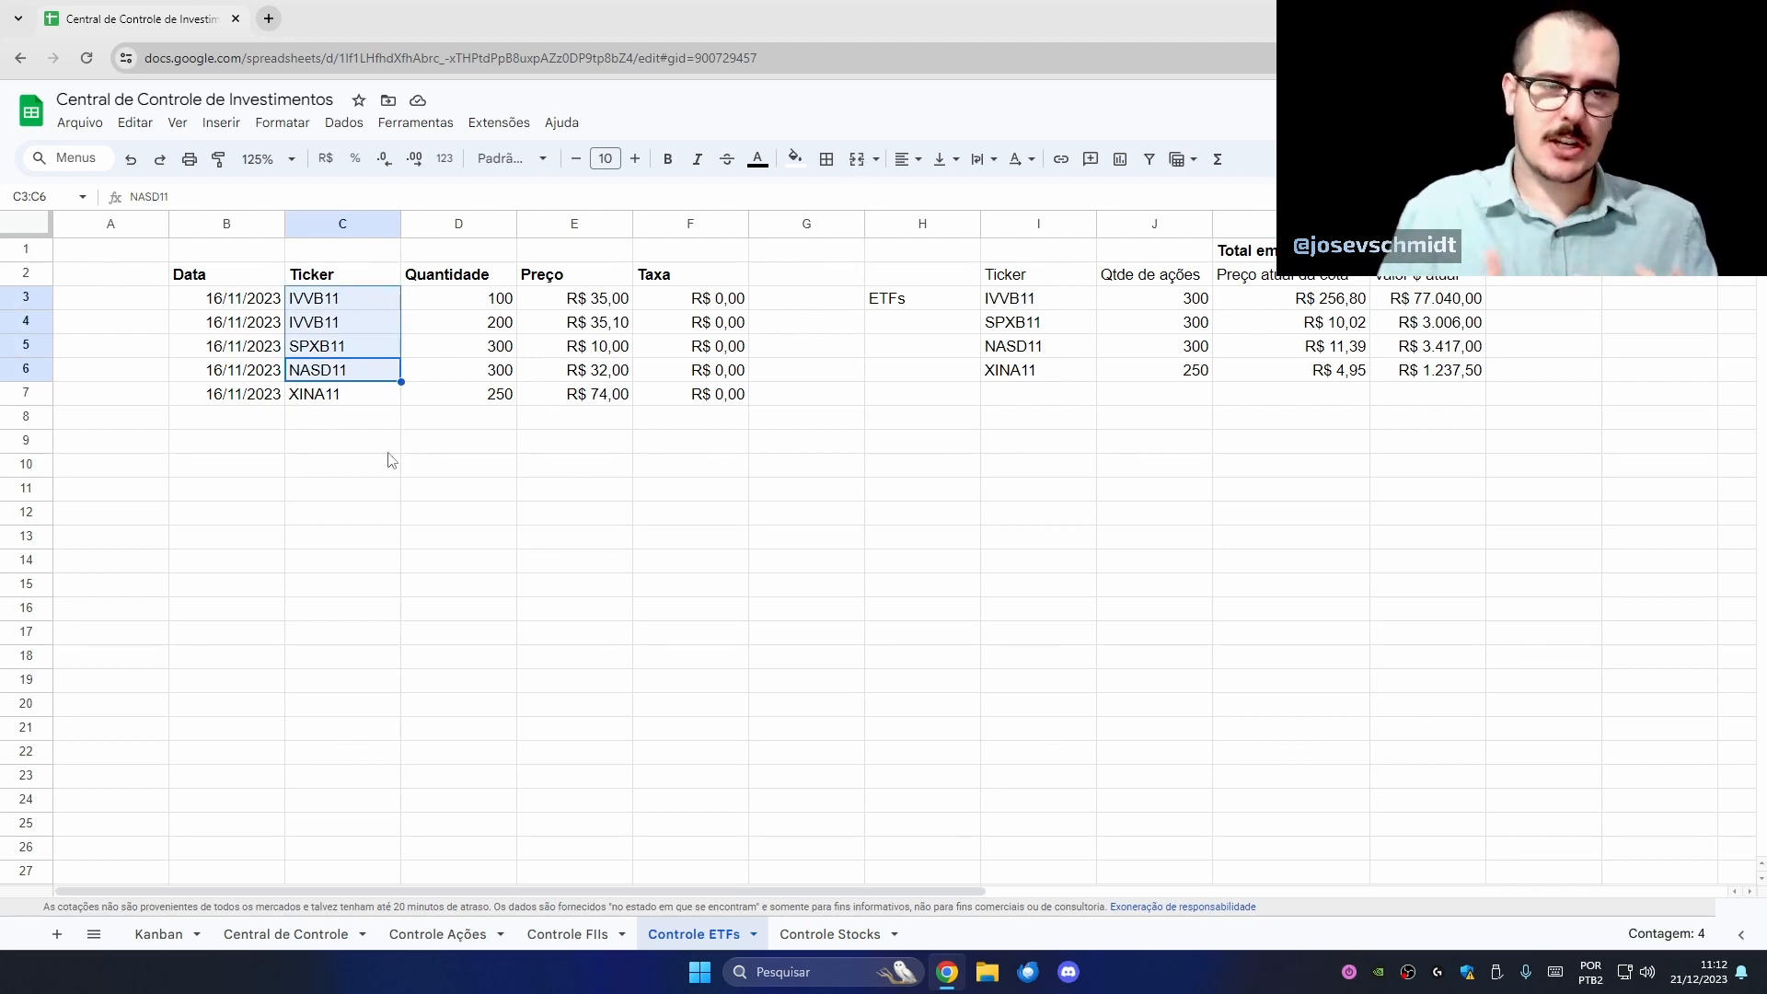
left_click_drag(379, 308, 385, 354)
left_click(382, 372)
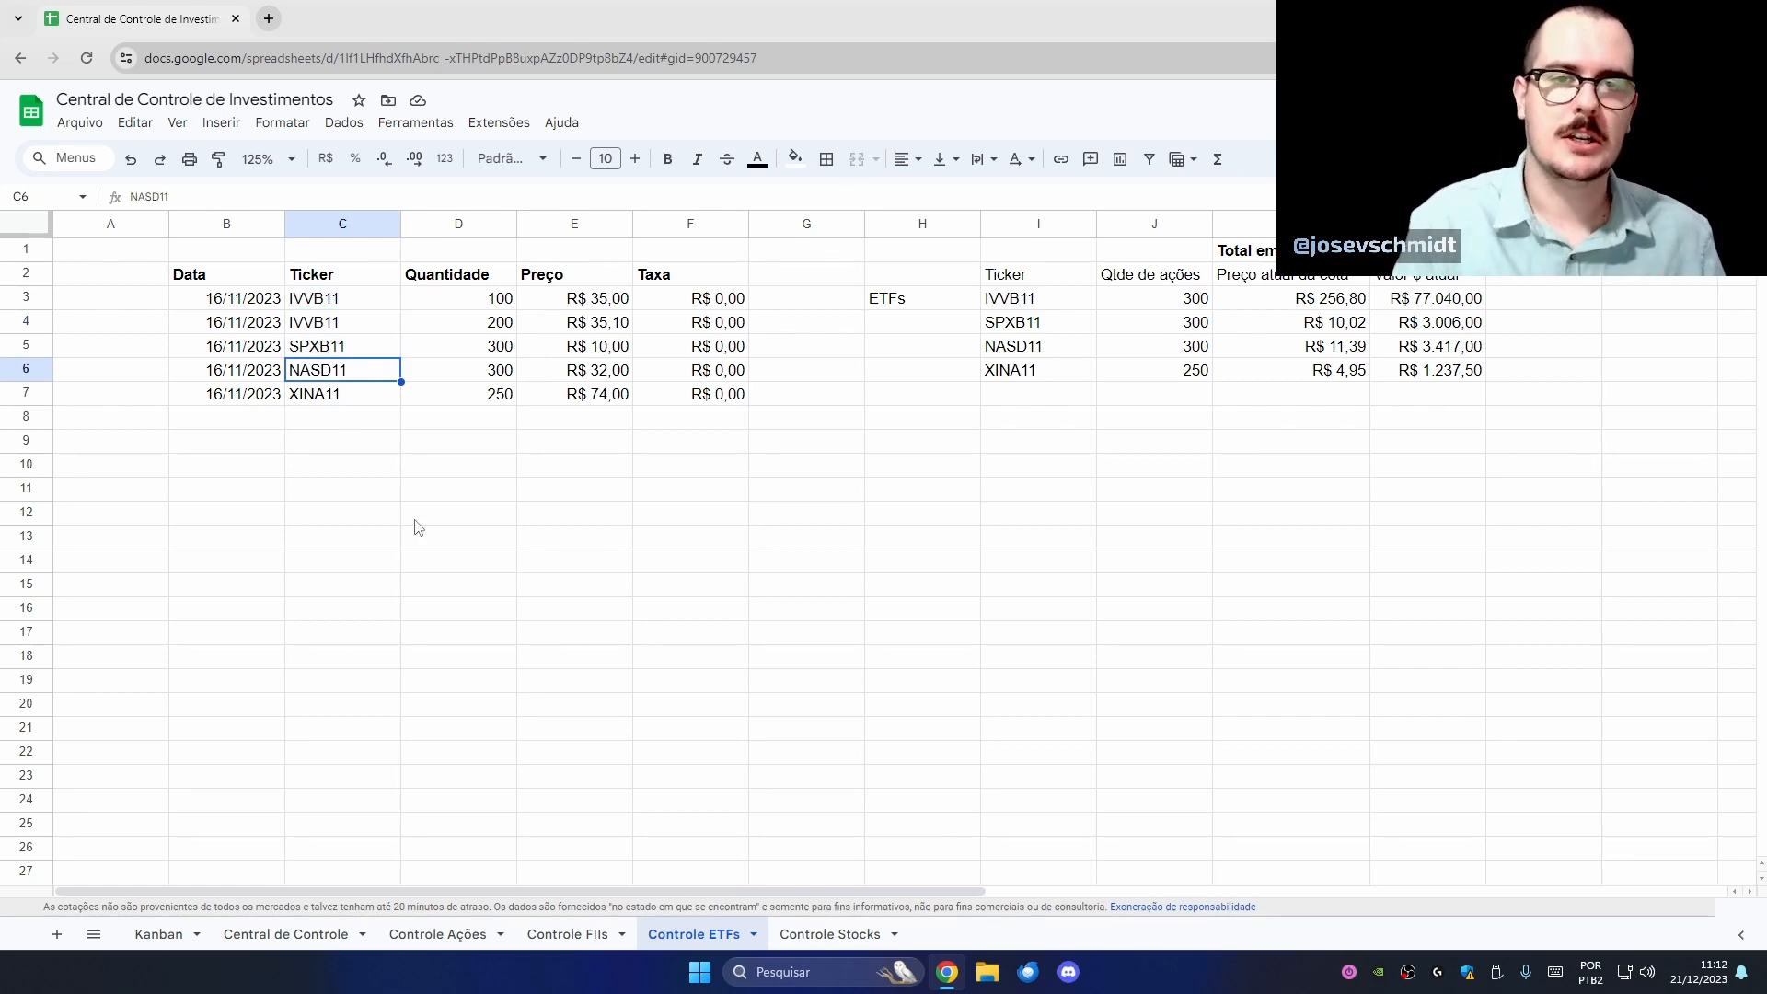
left_click(330, 398)
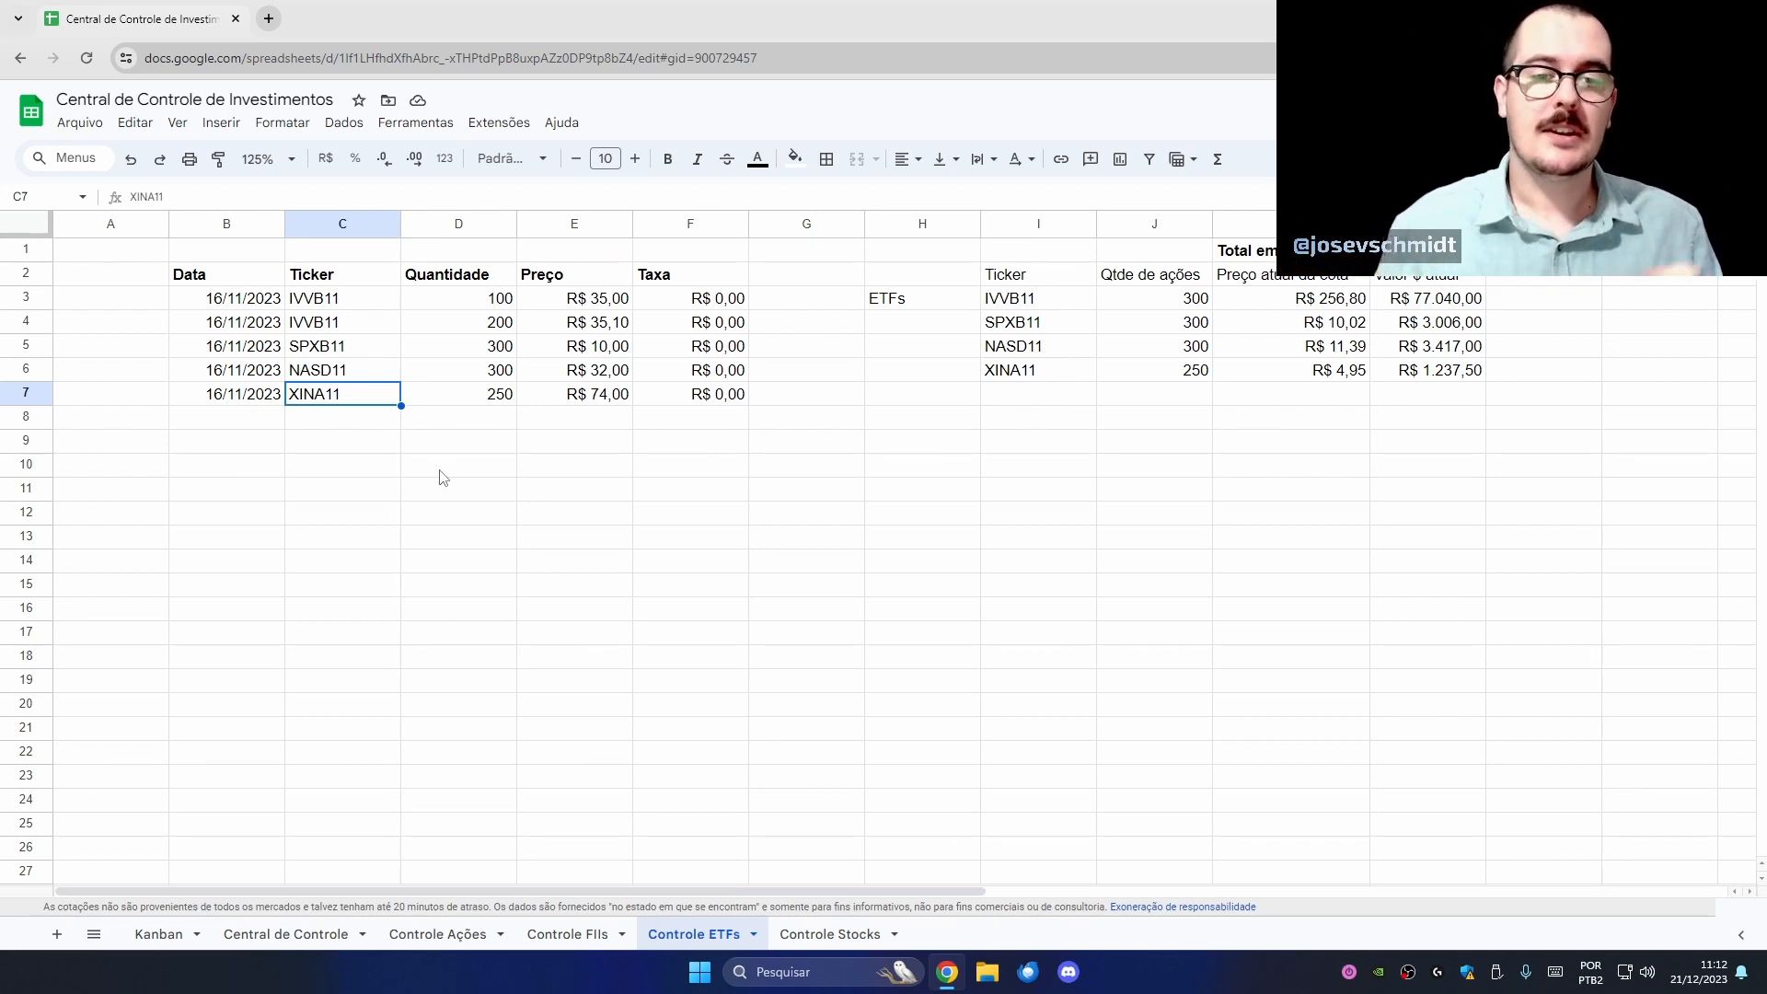
left_click(833, 934)
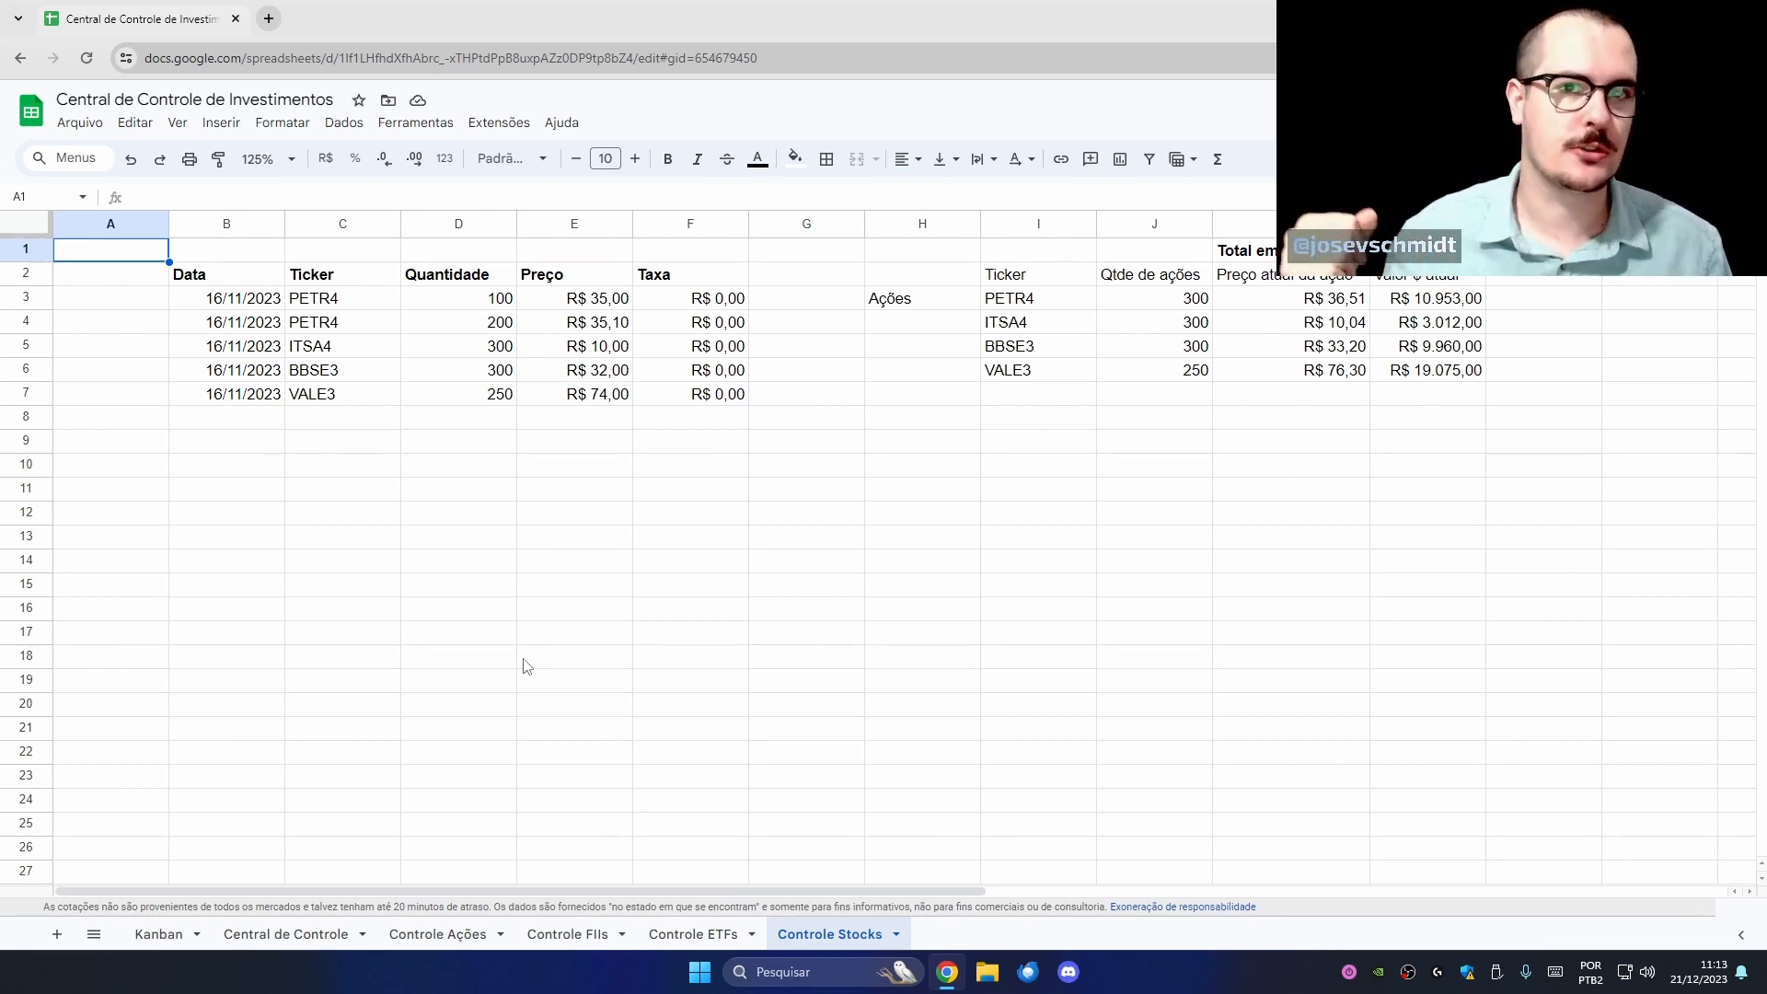
left_click(708, 934)
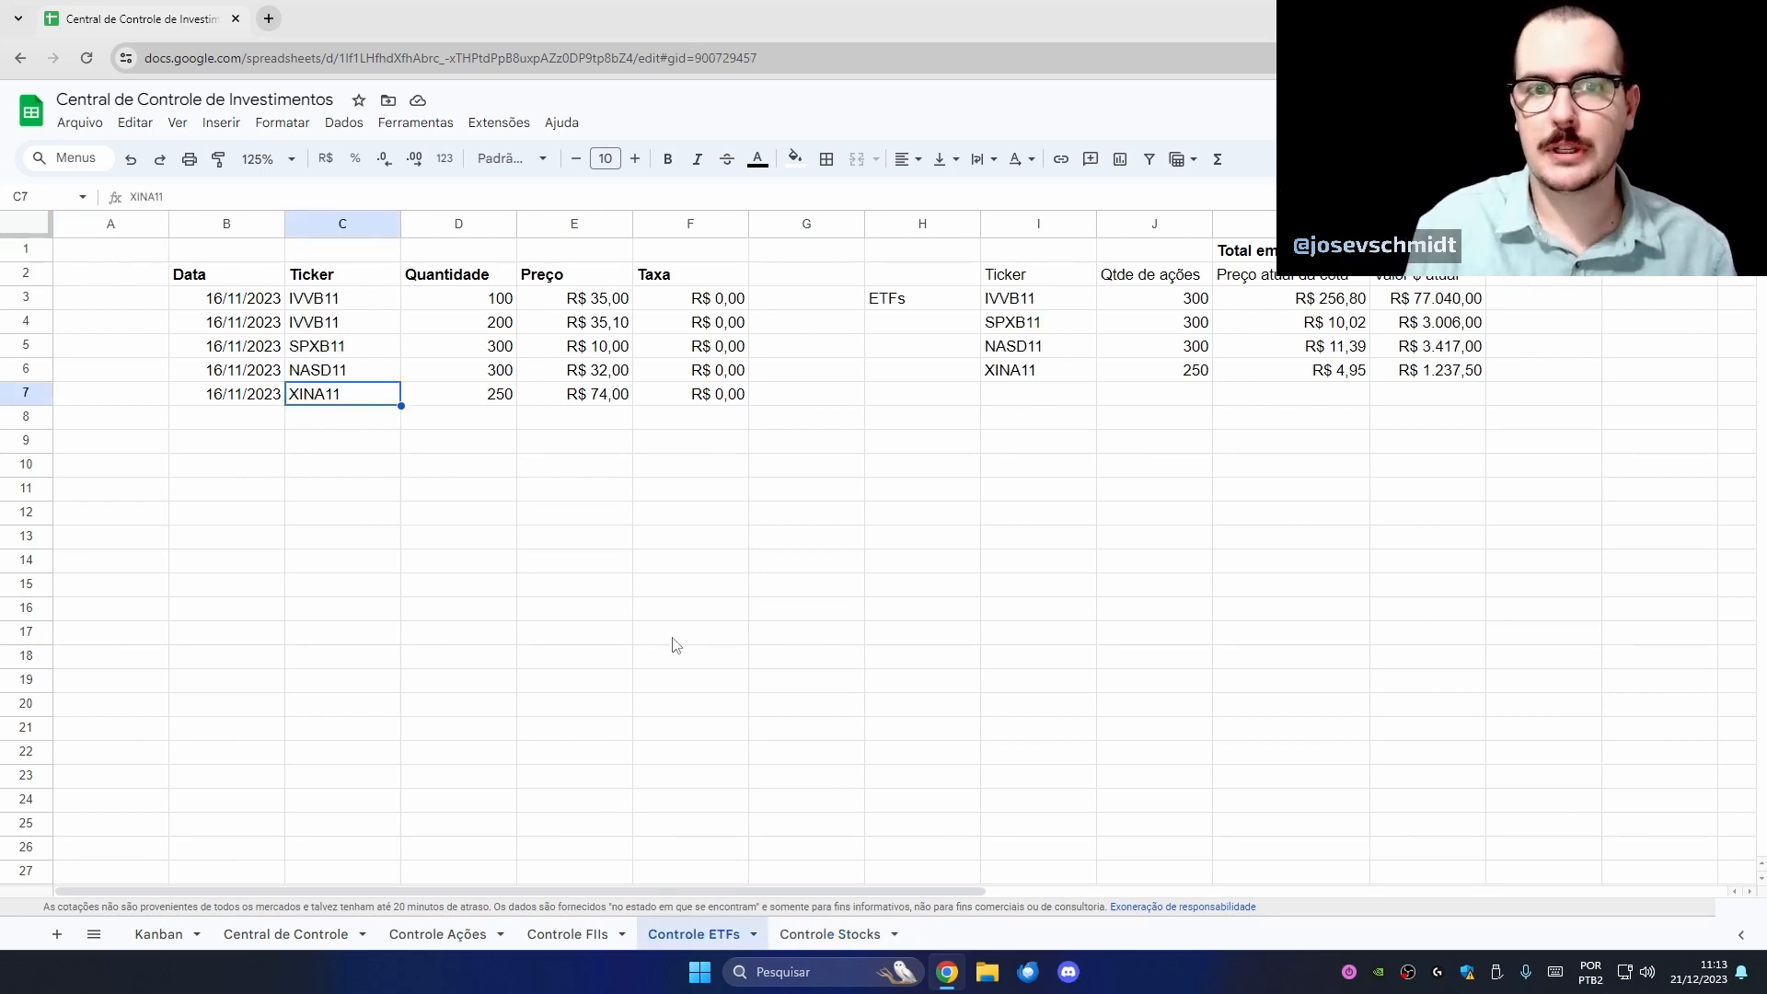
left_click_drag(342, 304, 367, 393)
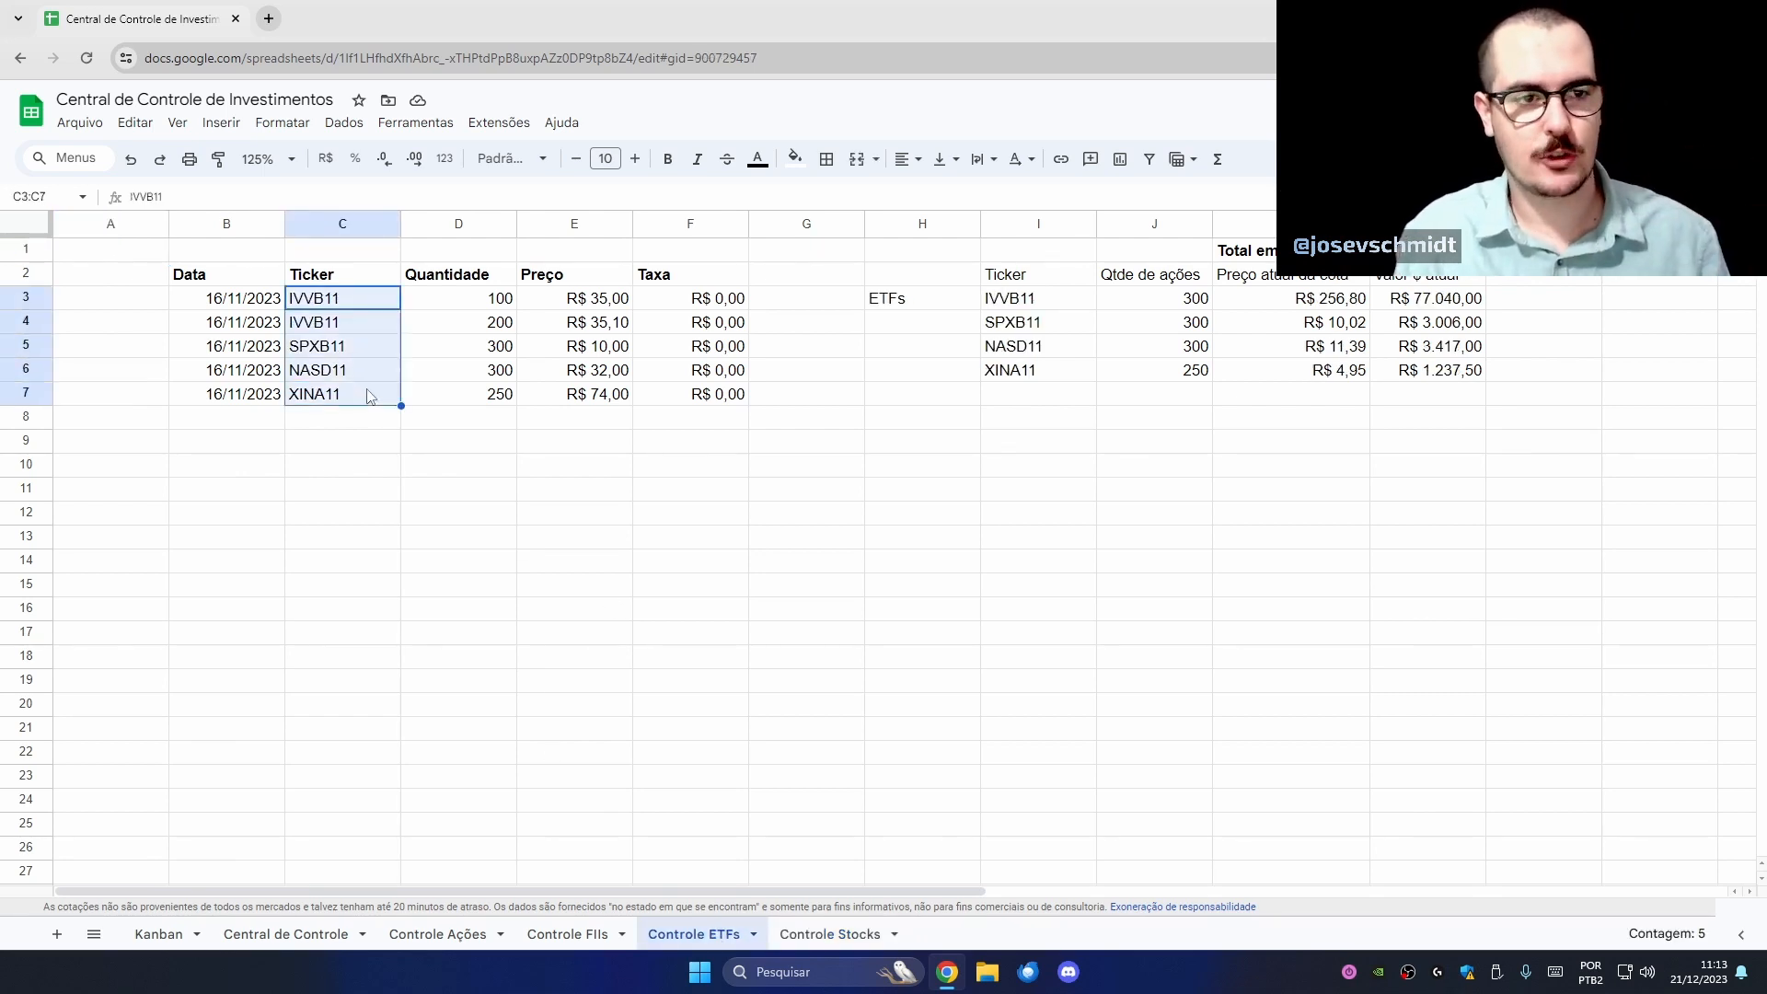
left_click(353, 425)
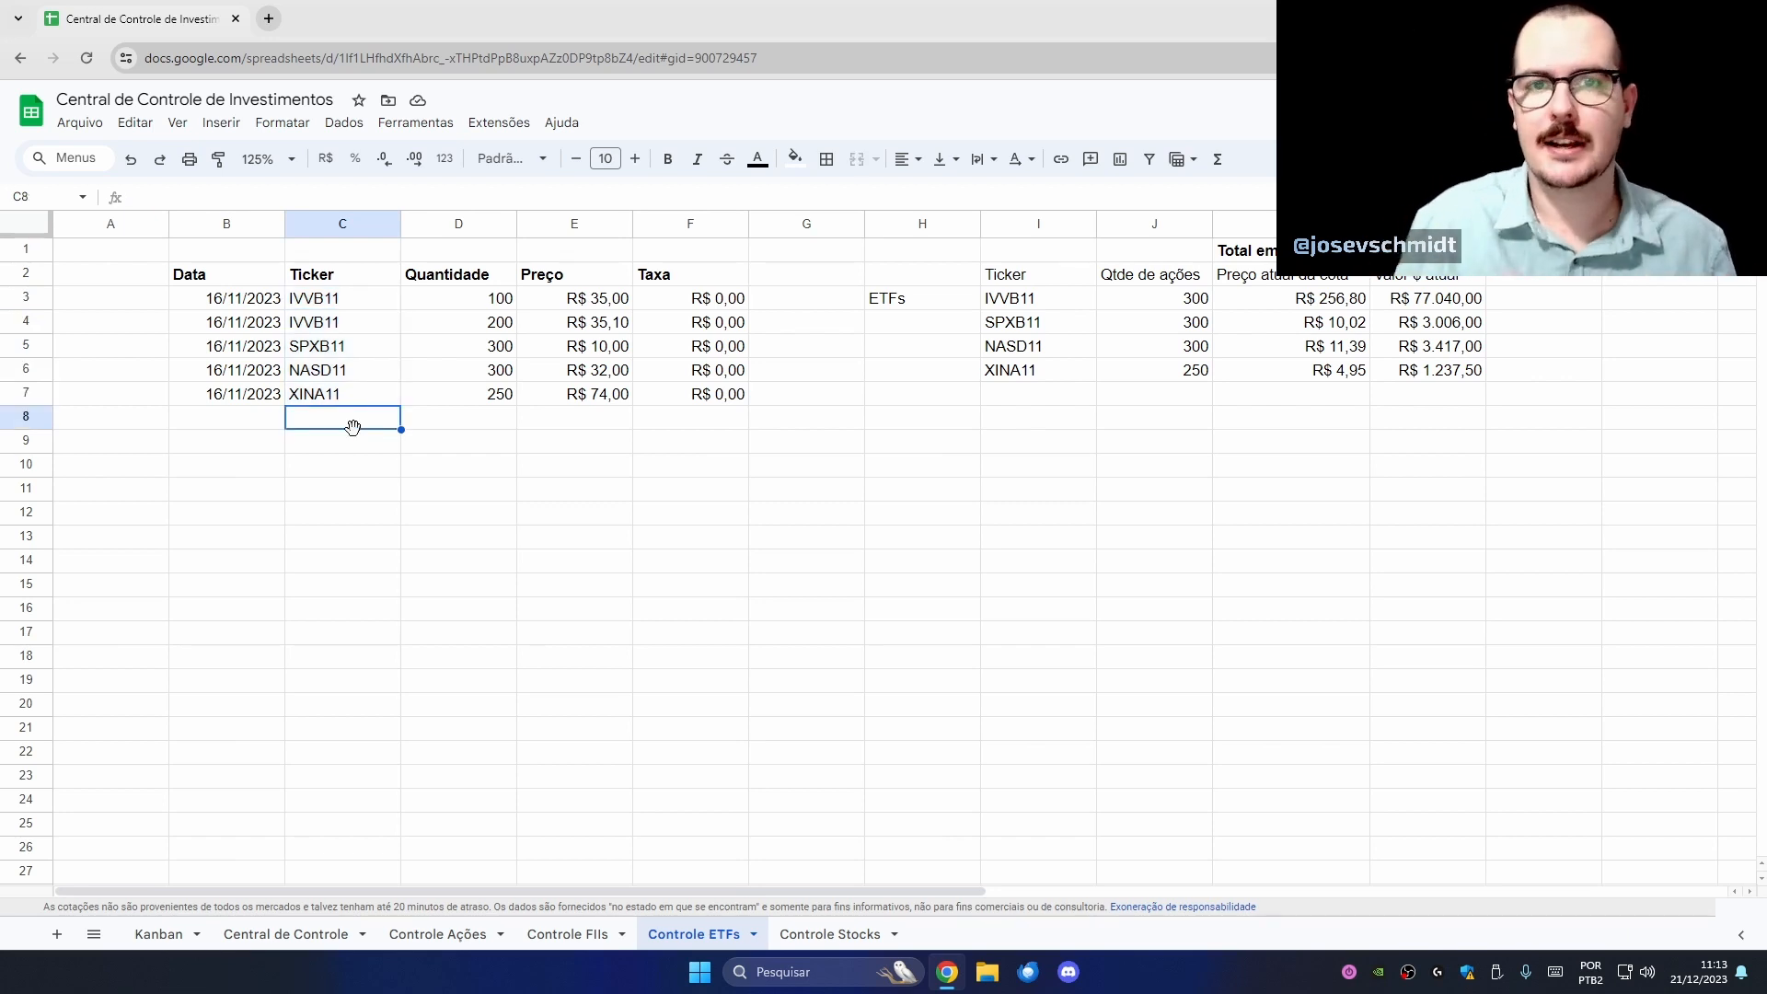
left_click_drag(349, 296, 352, 372)
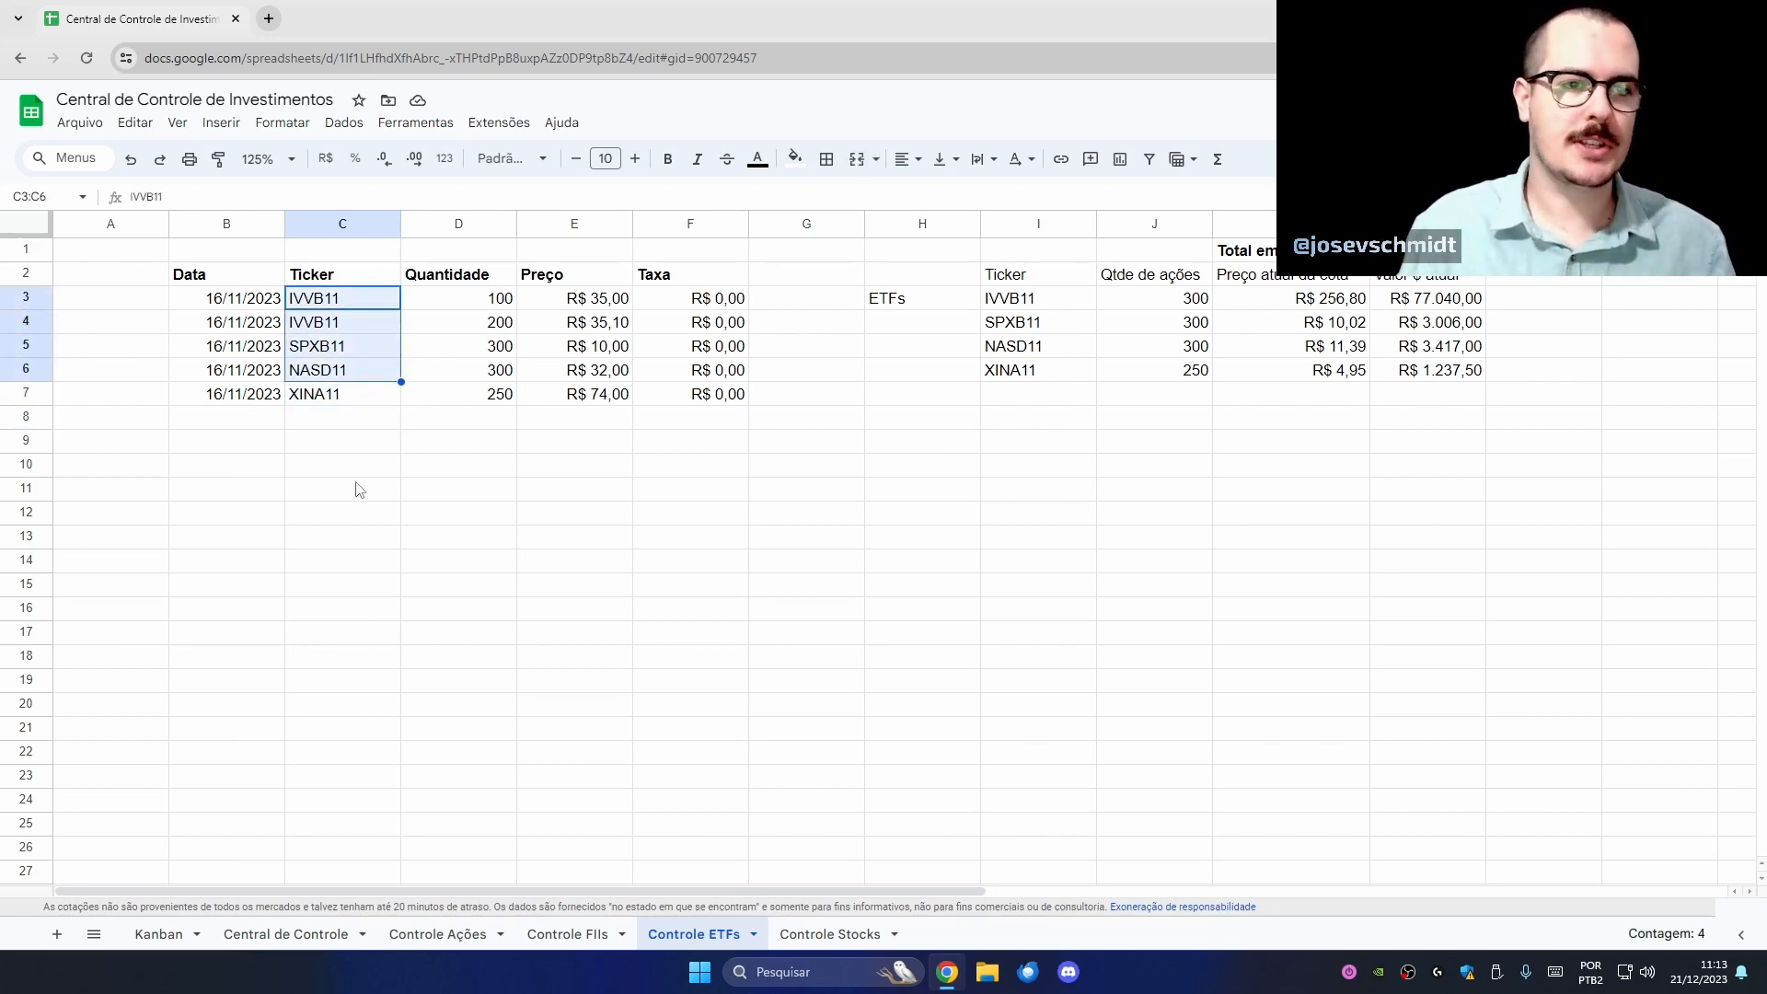
left_click(360, 401)
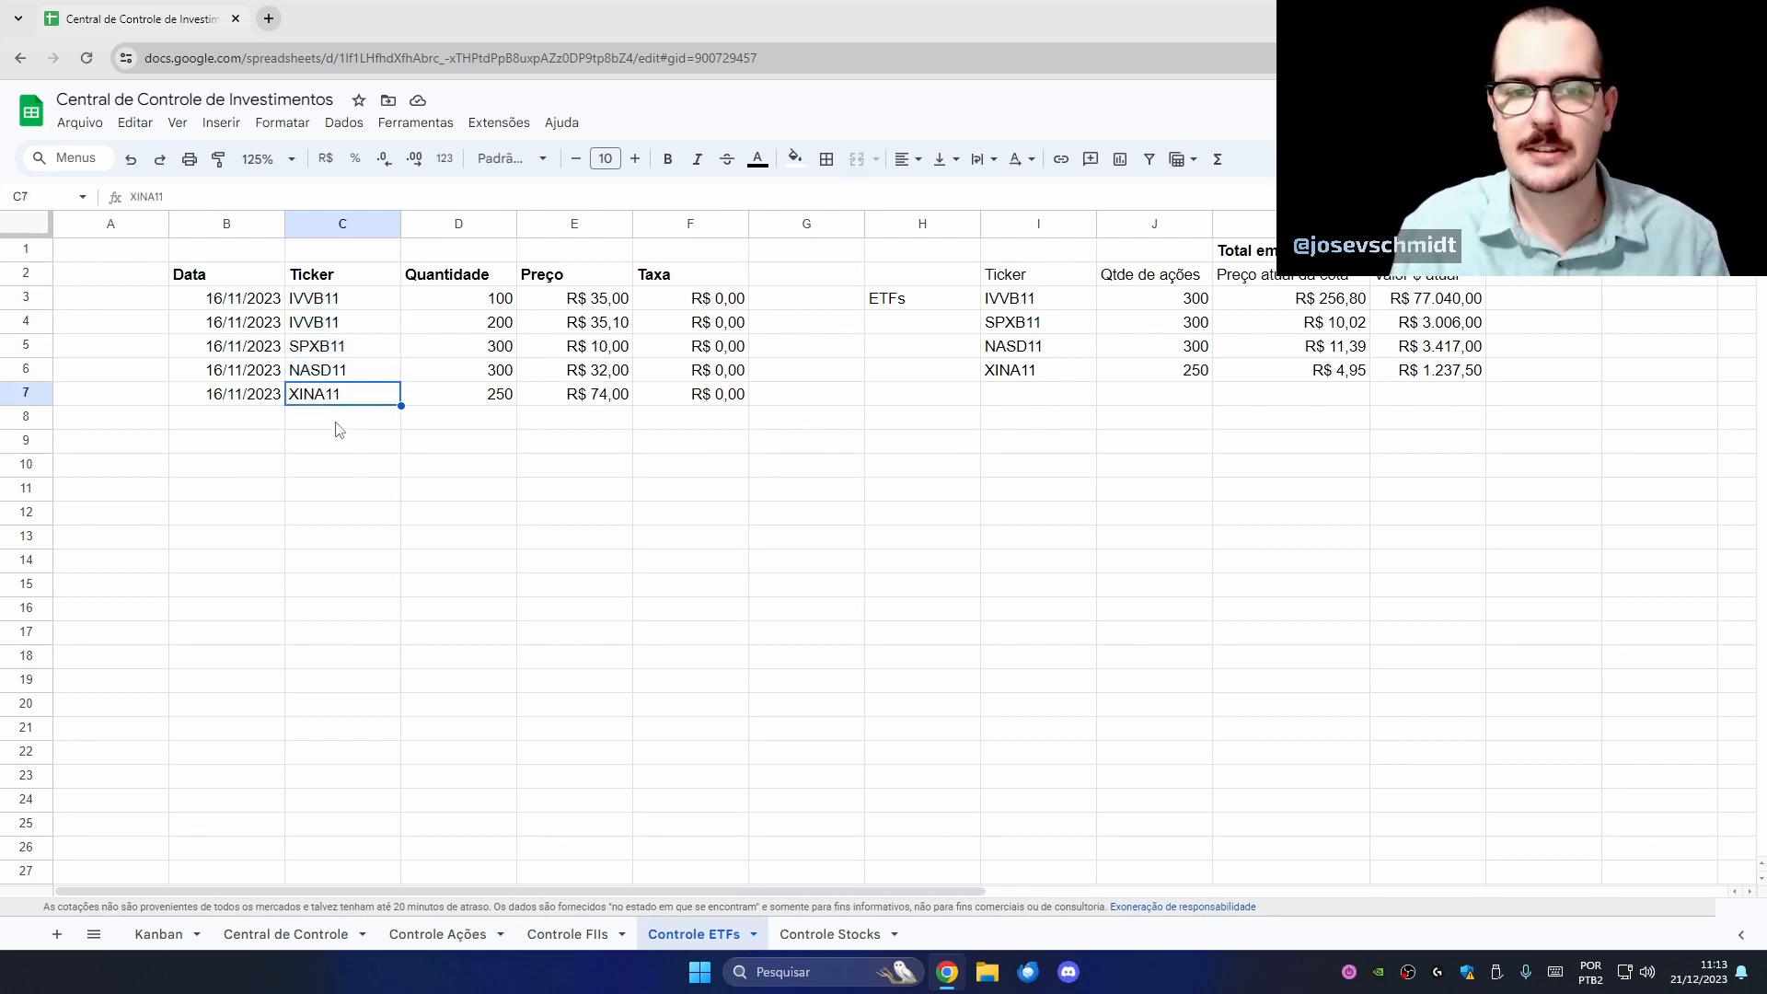
left_click(339, 430)
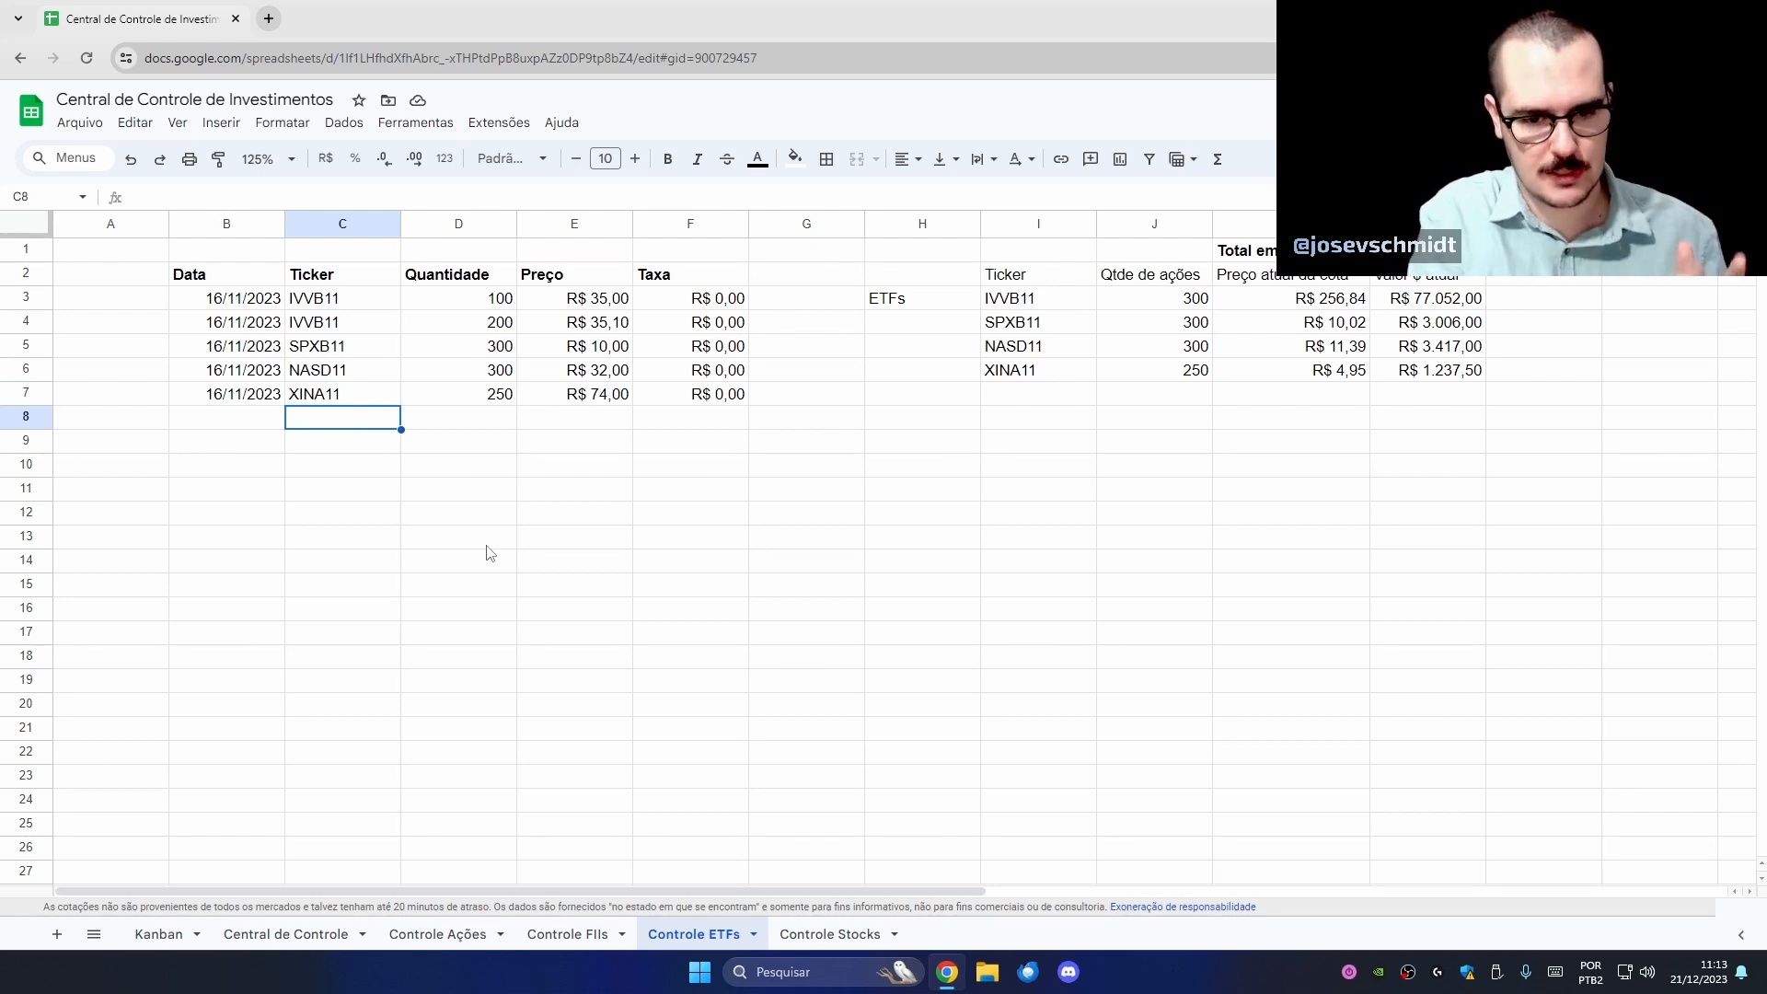
- Add BOVA11 and PIBB11 tickers in C8 and C9
left_click(368, 401)
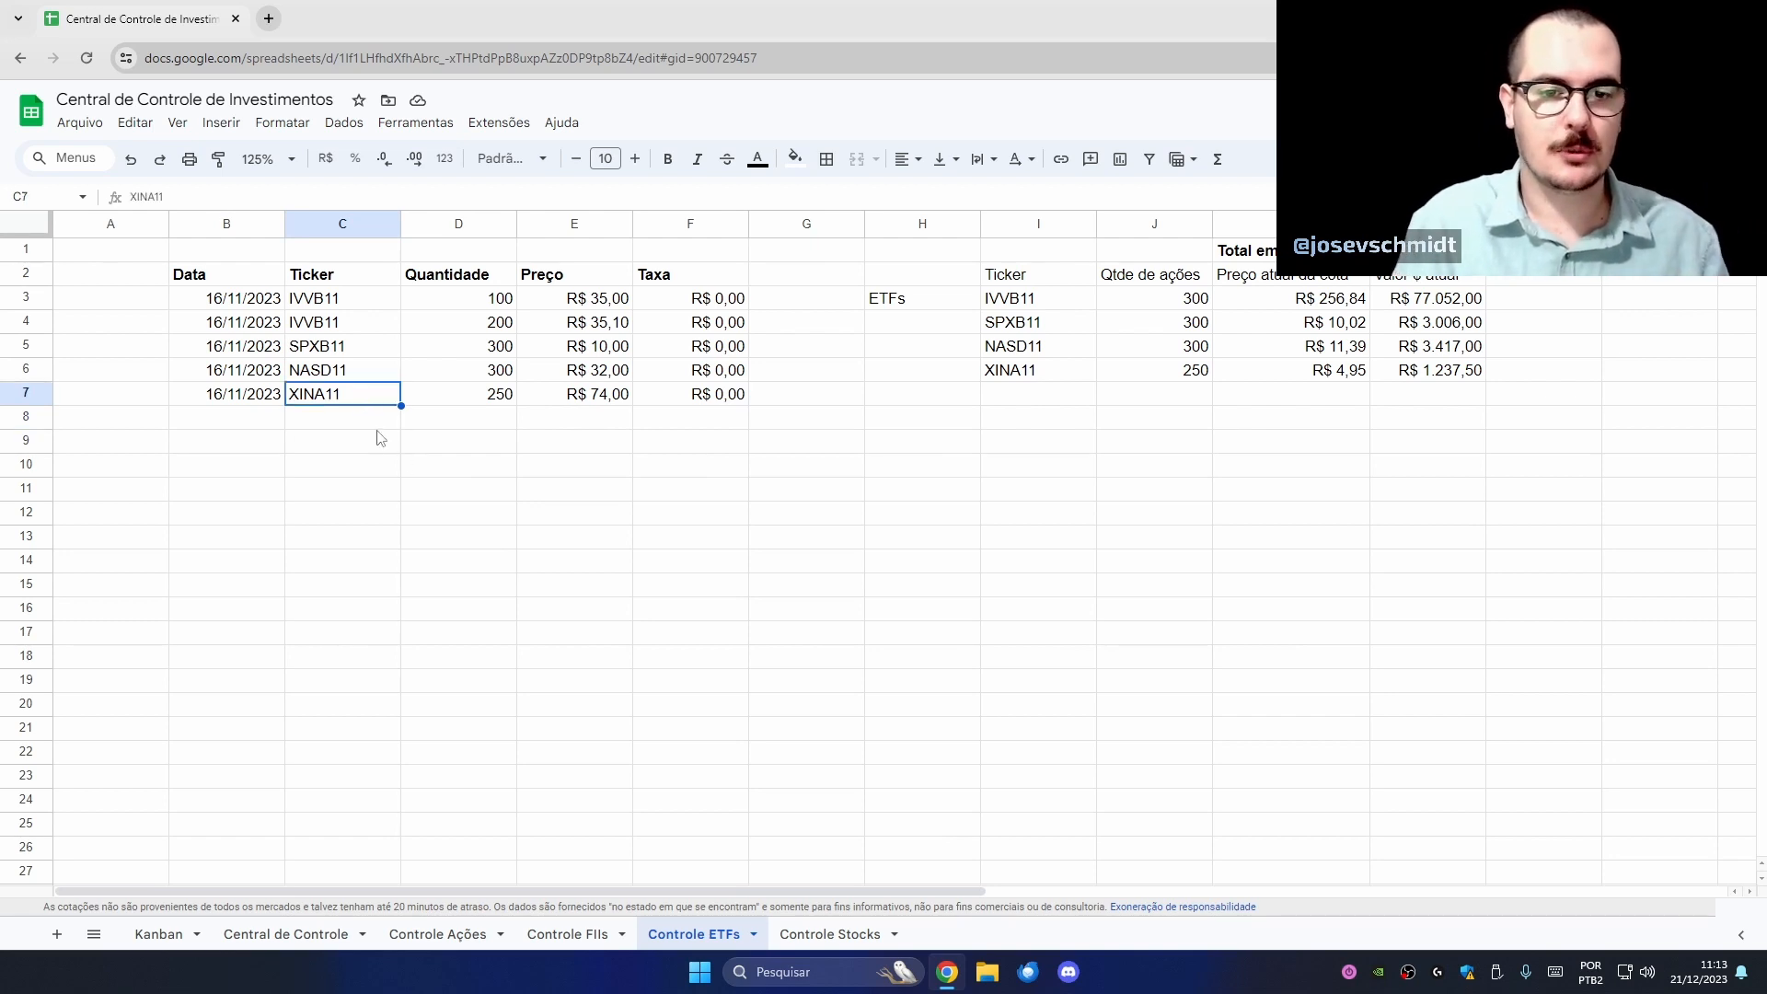
left_click(367, 425)
type("BOVA11")
key("Return")
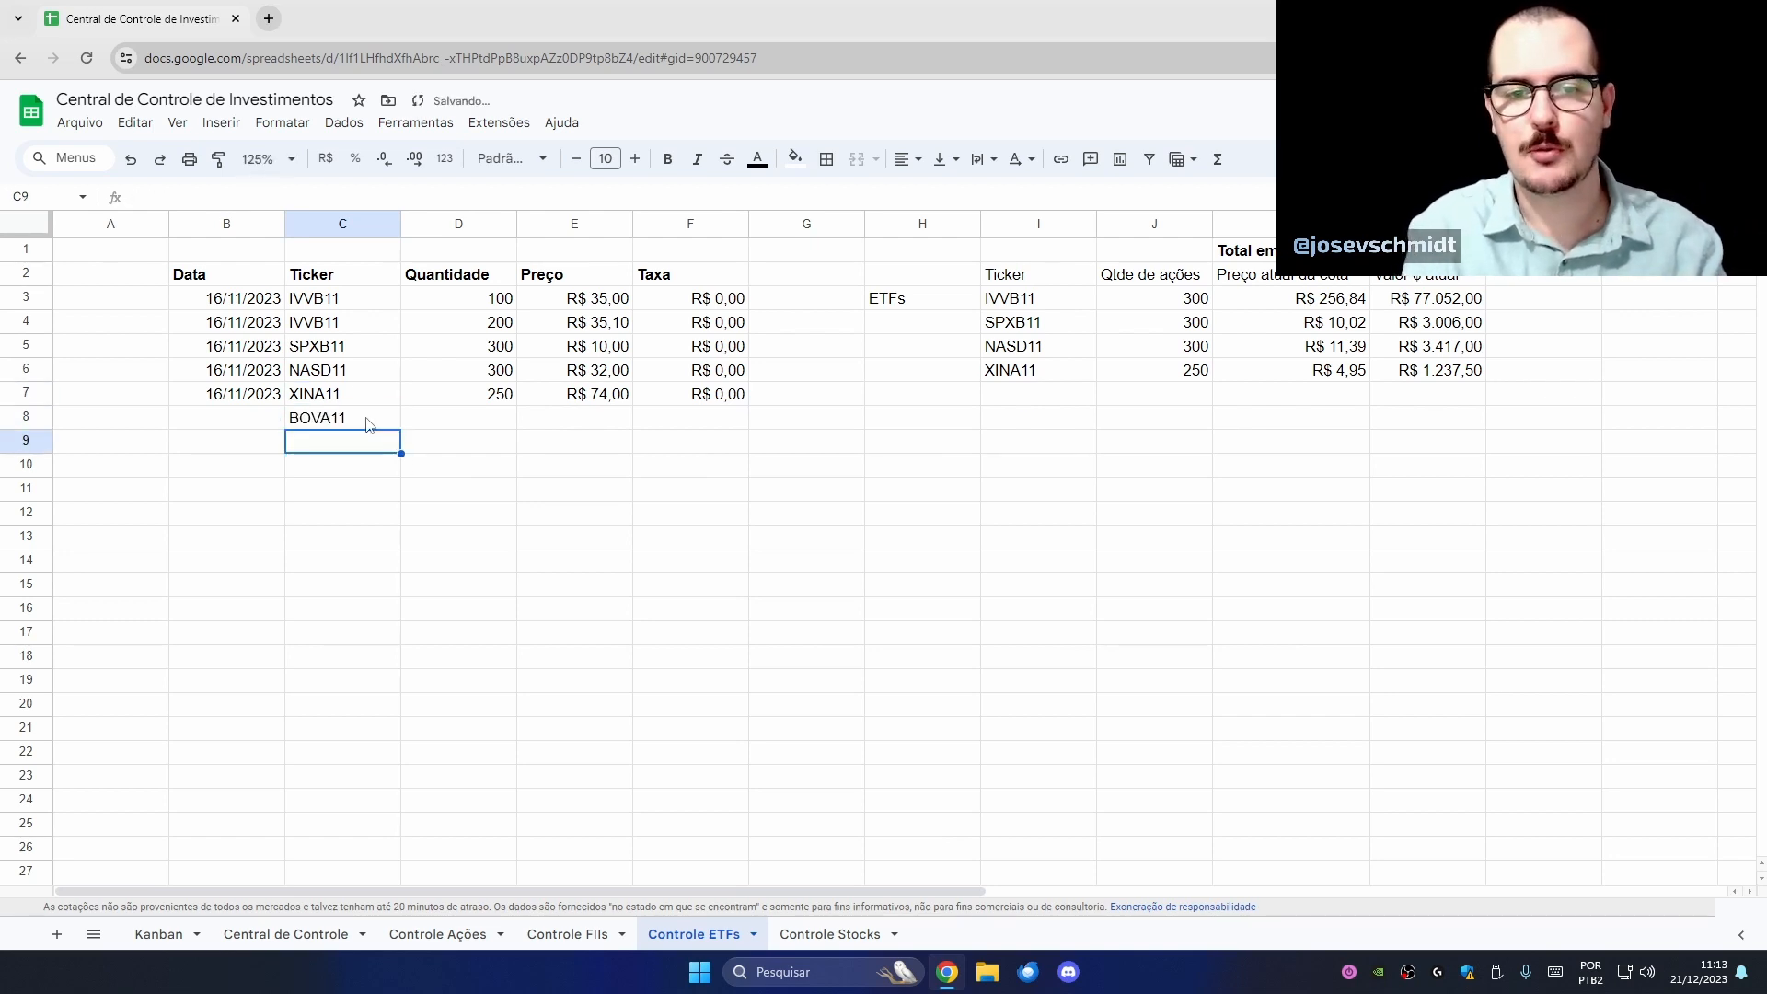
type("PIBB11")
key("Return")
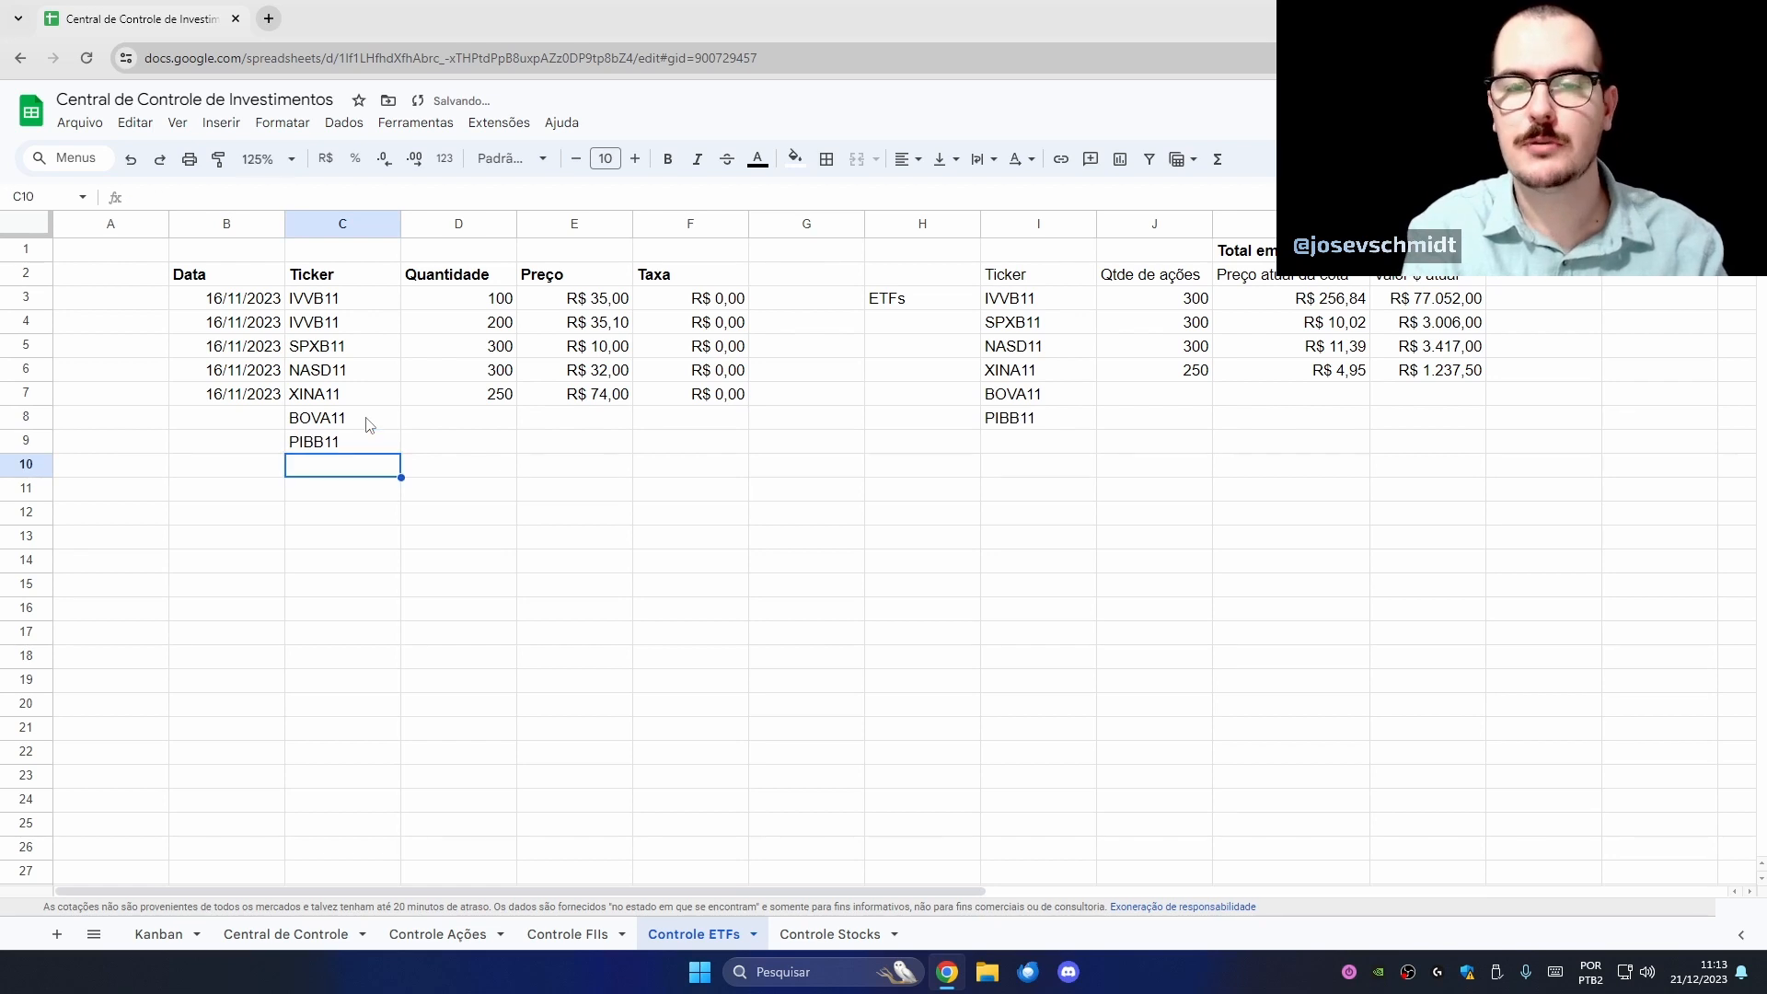
- Delete the BOVA11 and PIBB11 tickers from C8:C9 again
left_click_drag(375, 421, 385, 443)
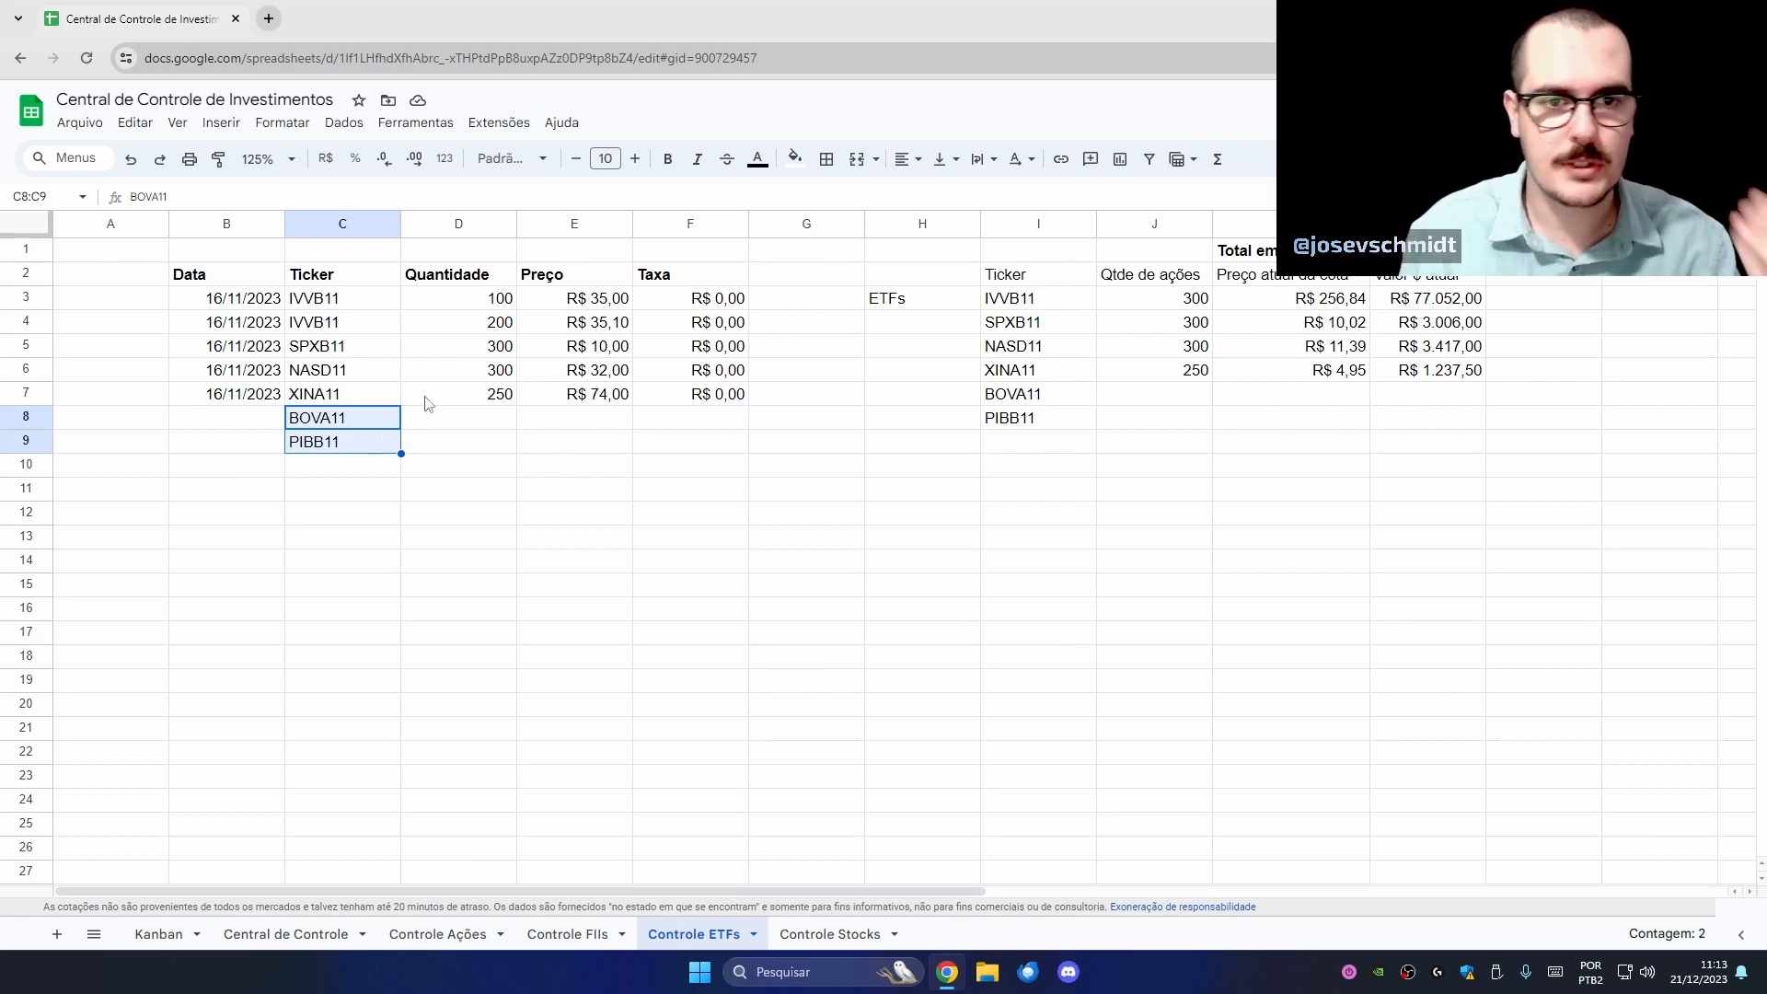
left_click(465, 440)
left_click(362, 428)
left_click_drag(362, 428, 363, 446)
key("Delete")
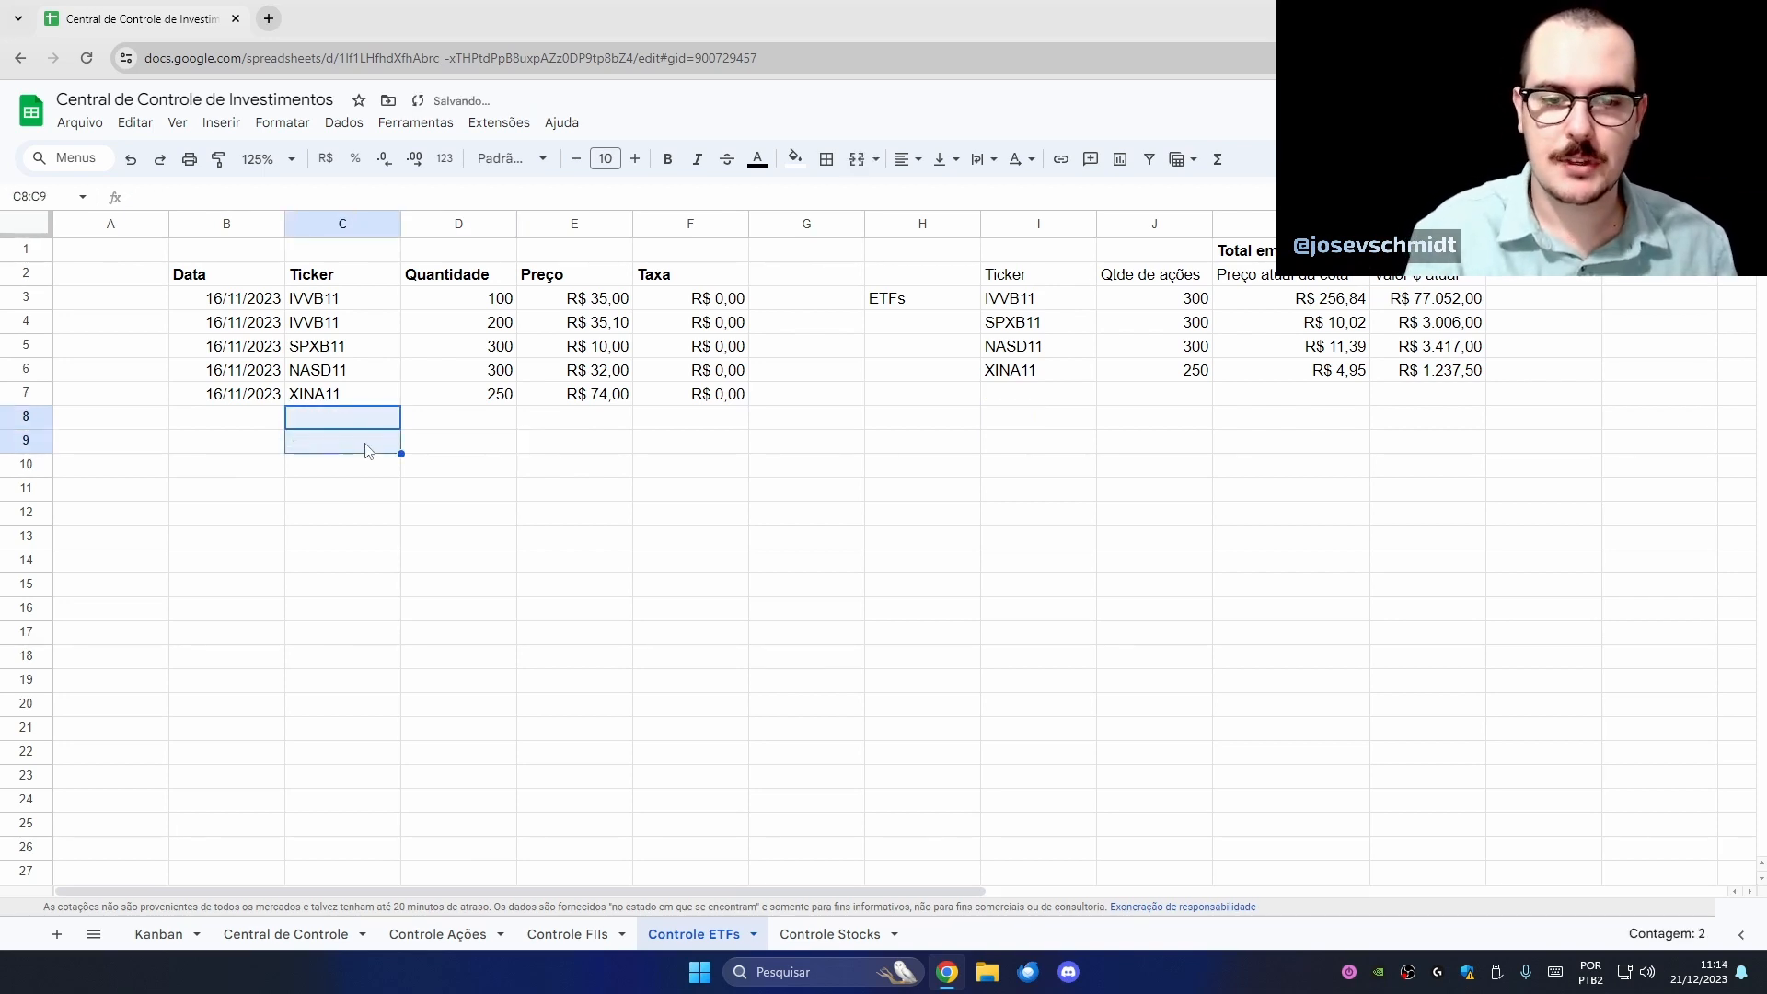
left_click(331, 515)
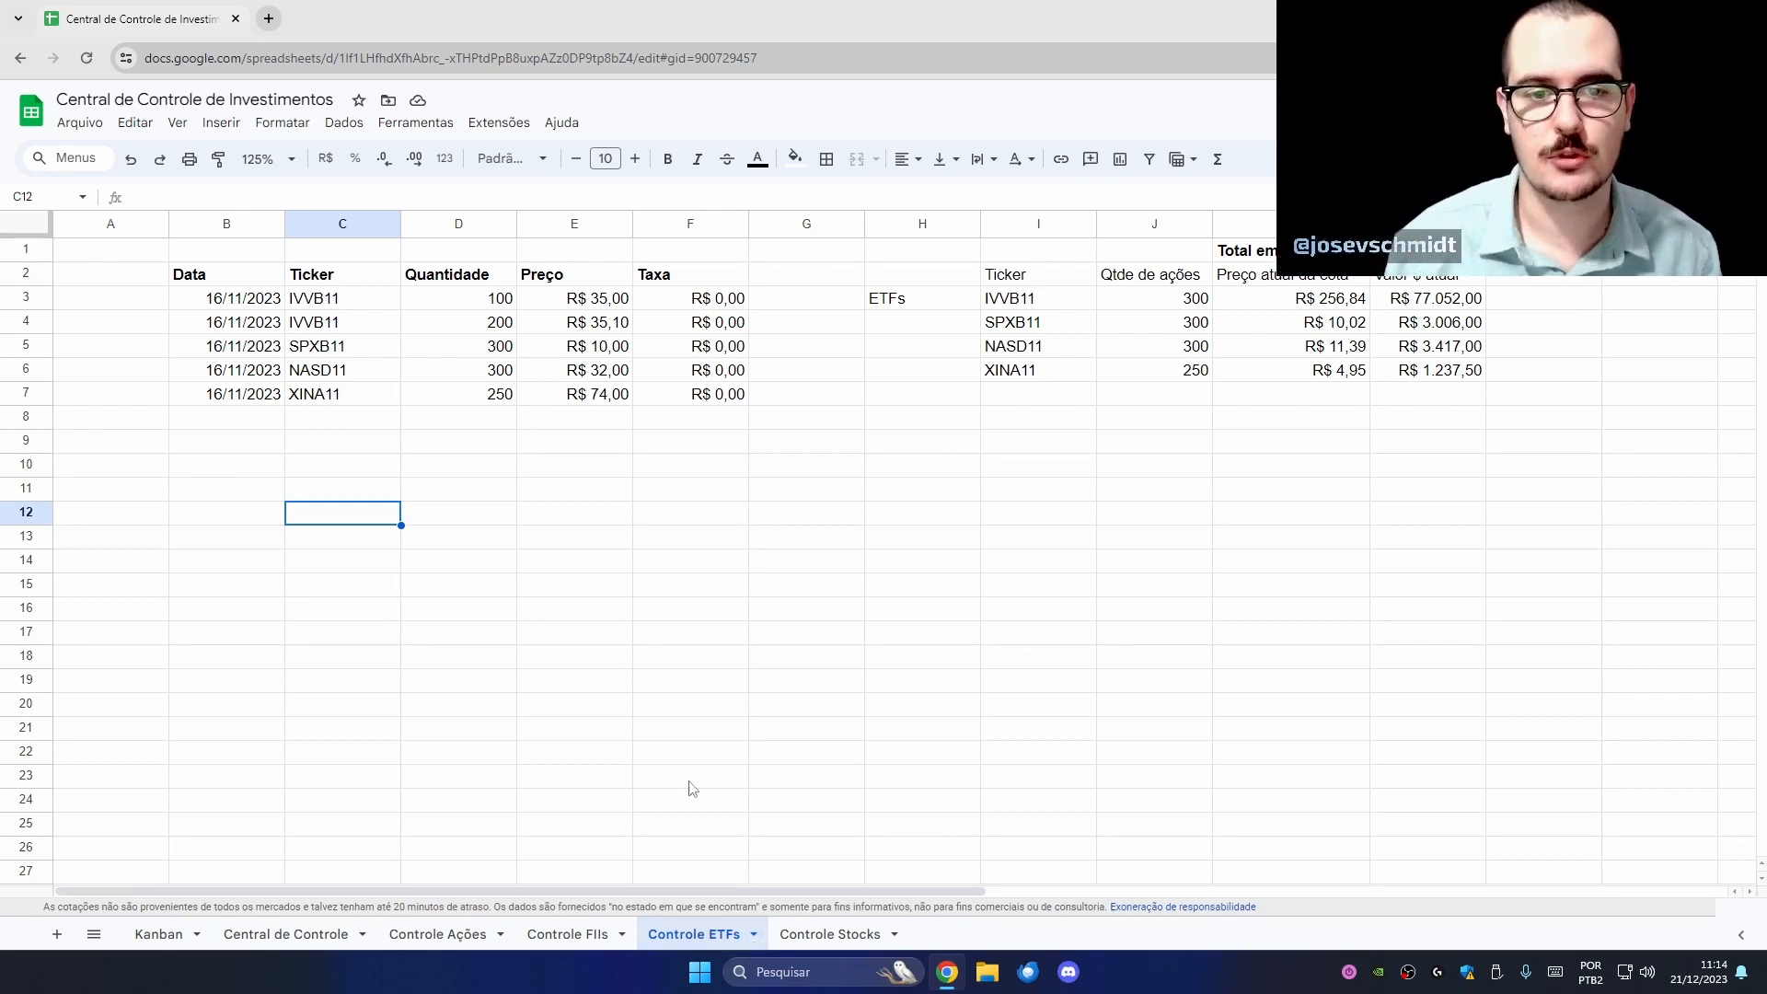
- Review the ETF tickers in rows 4 to 7, then bring up the Controle Stocks sheet
left_click(513, 466)
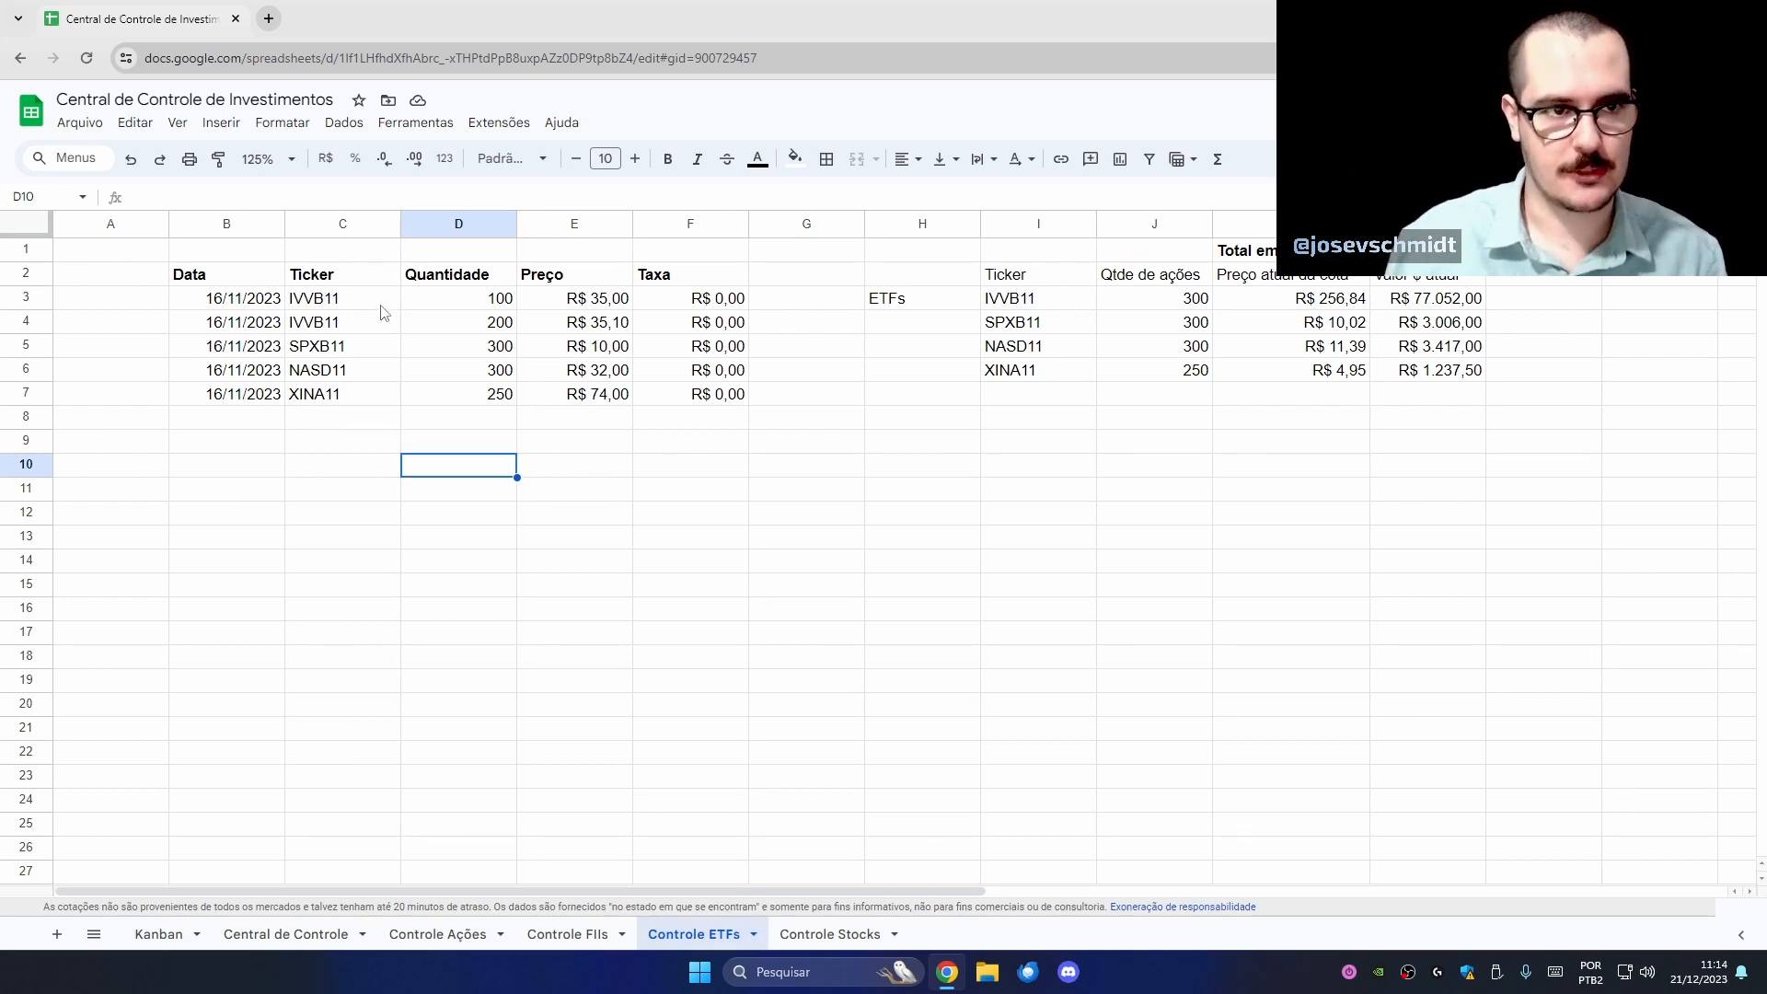
left_click_drag(383, 317, 386, 396)
left_click(690, 656)
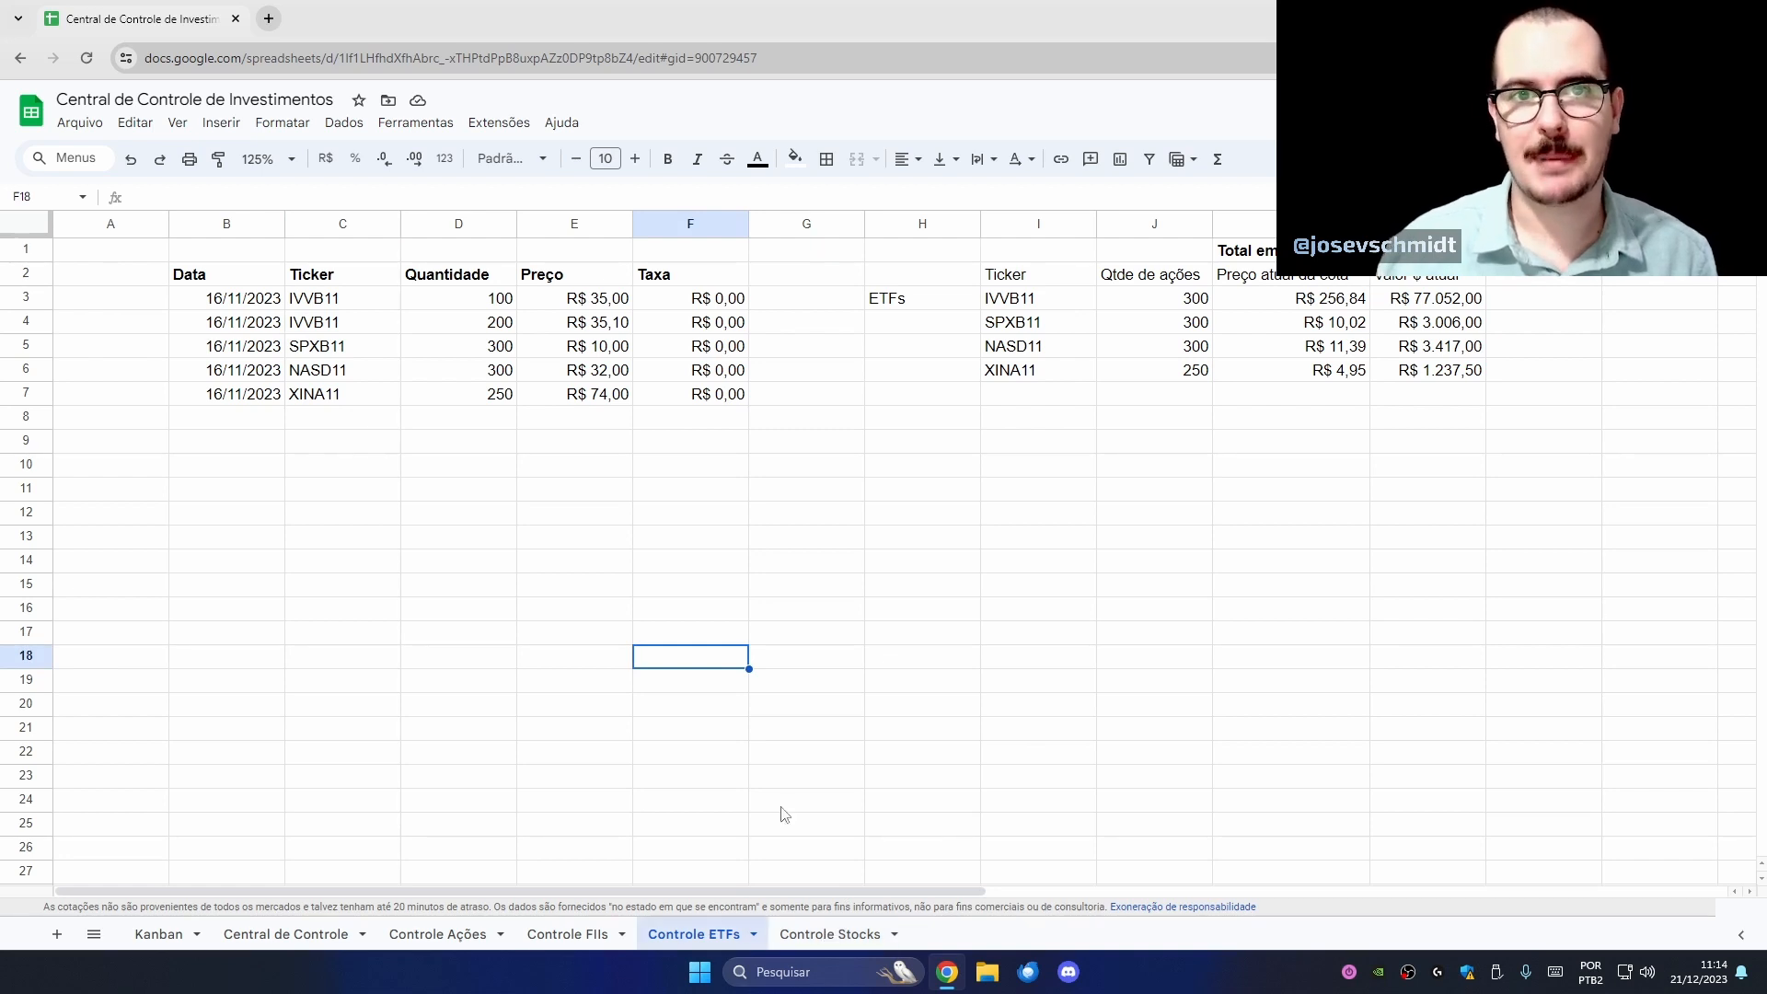
left_click(830, 935)
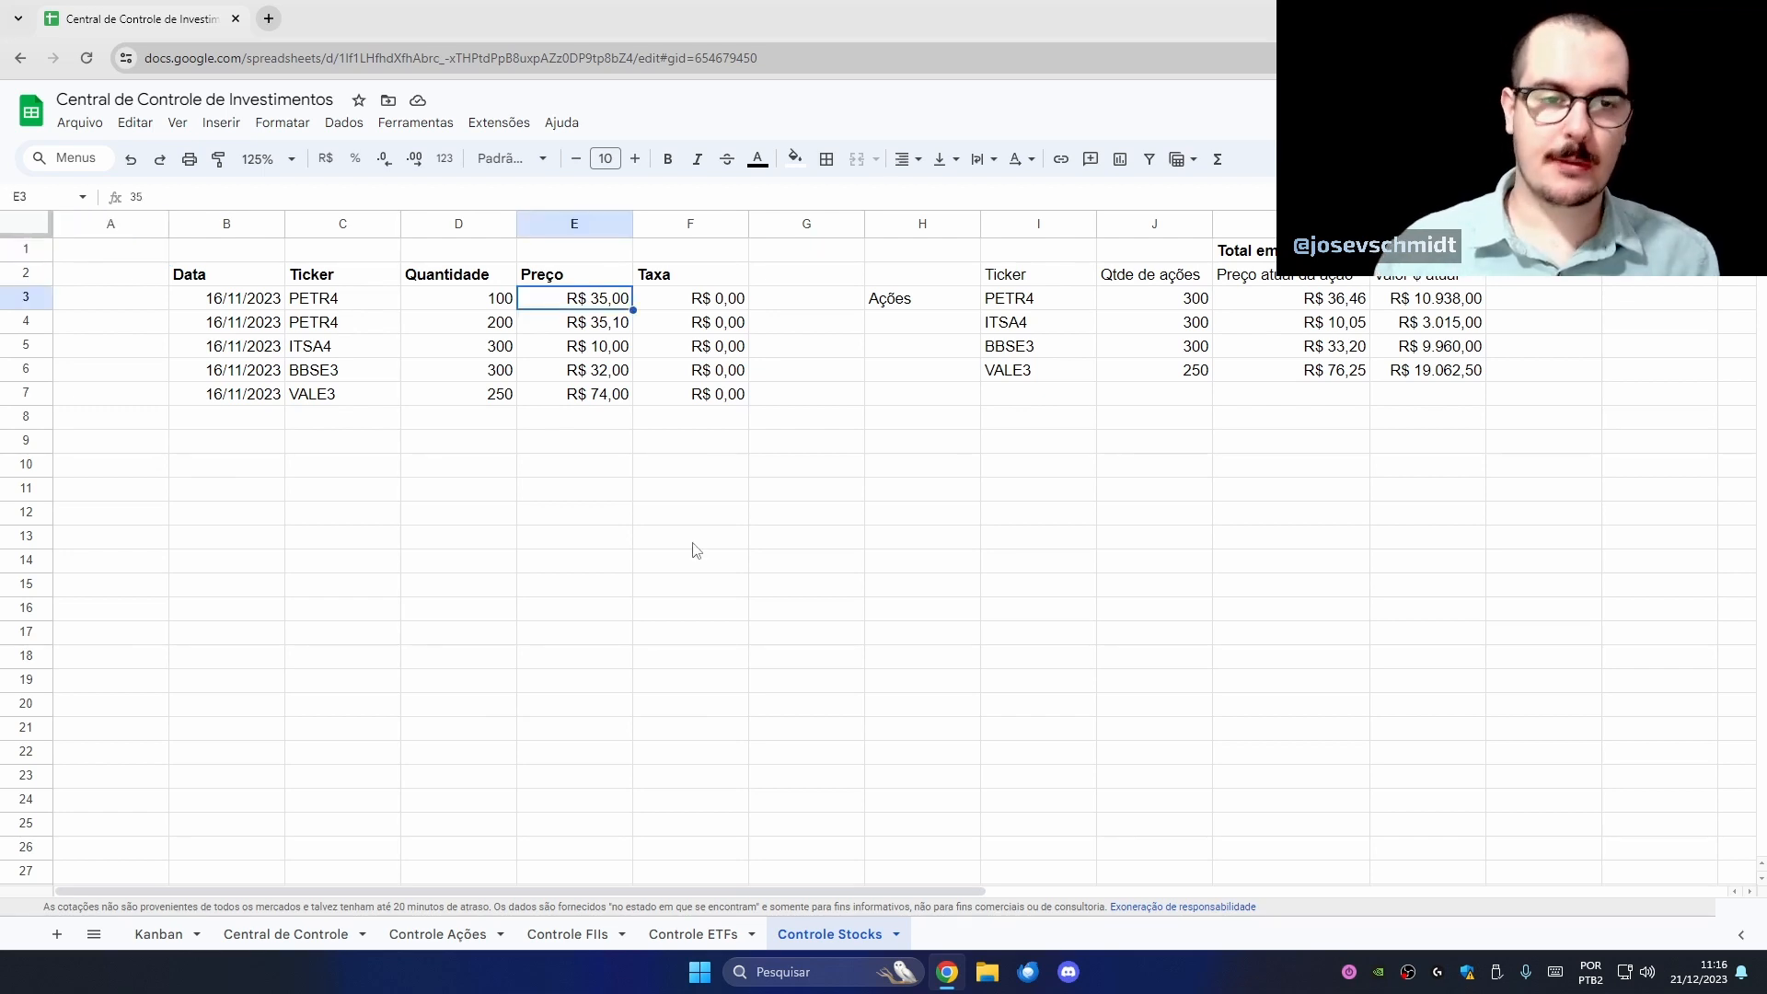
- Replace the five tickers in C3:C7 with AAPL, MSFT, TSLA, NVDA and META
left_click_drag(357, 300, 371, 406)
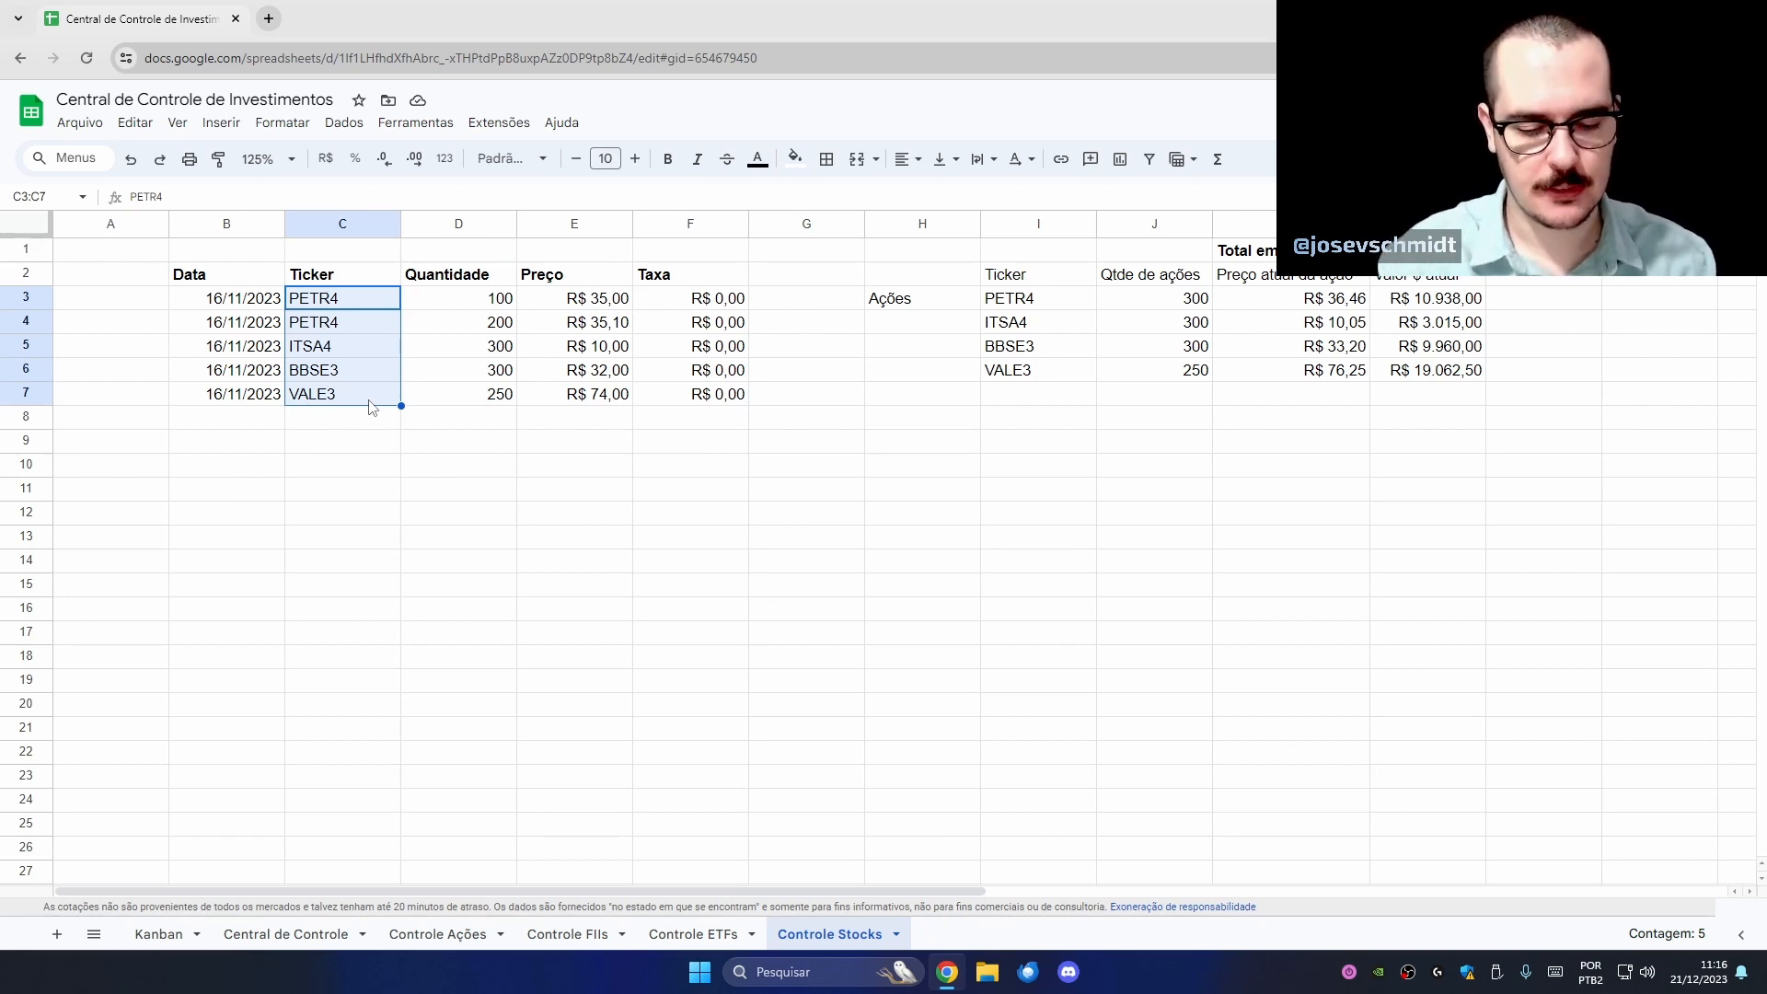
type("APPL")
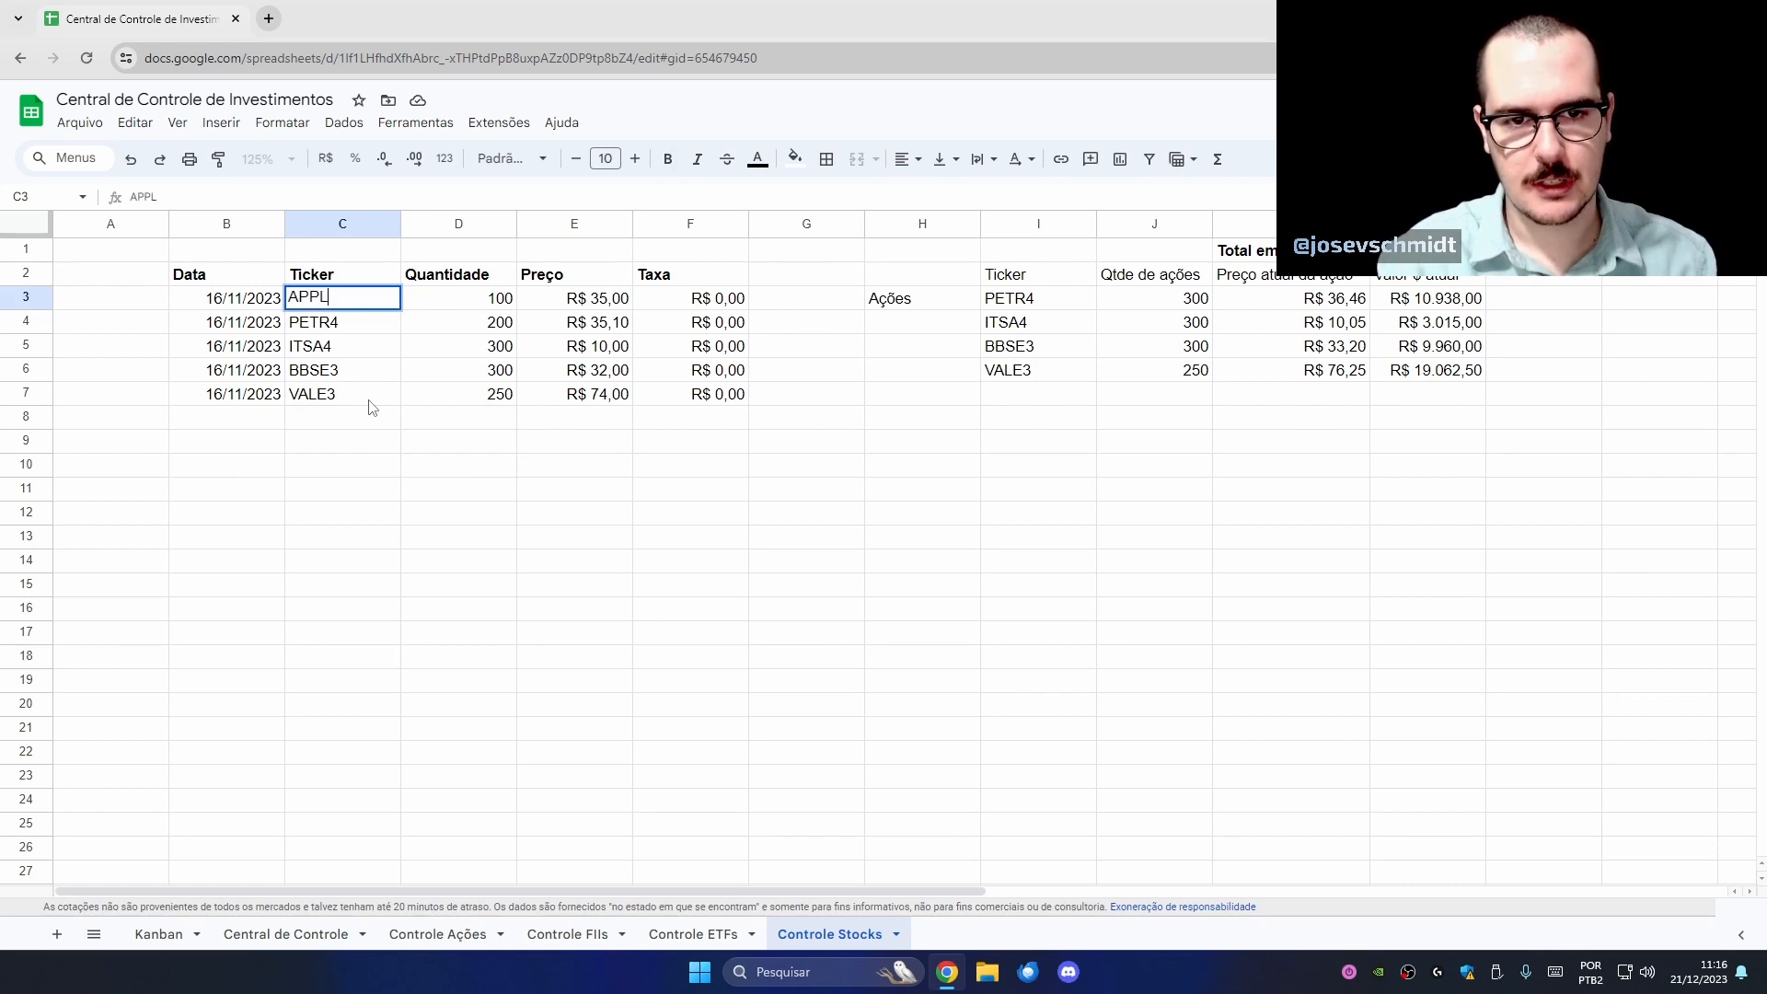
key("BackSpace")
key("BackSpace")
key("BackSpace")
type("APL")
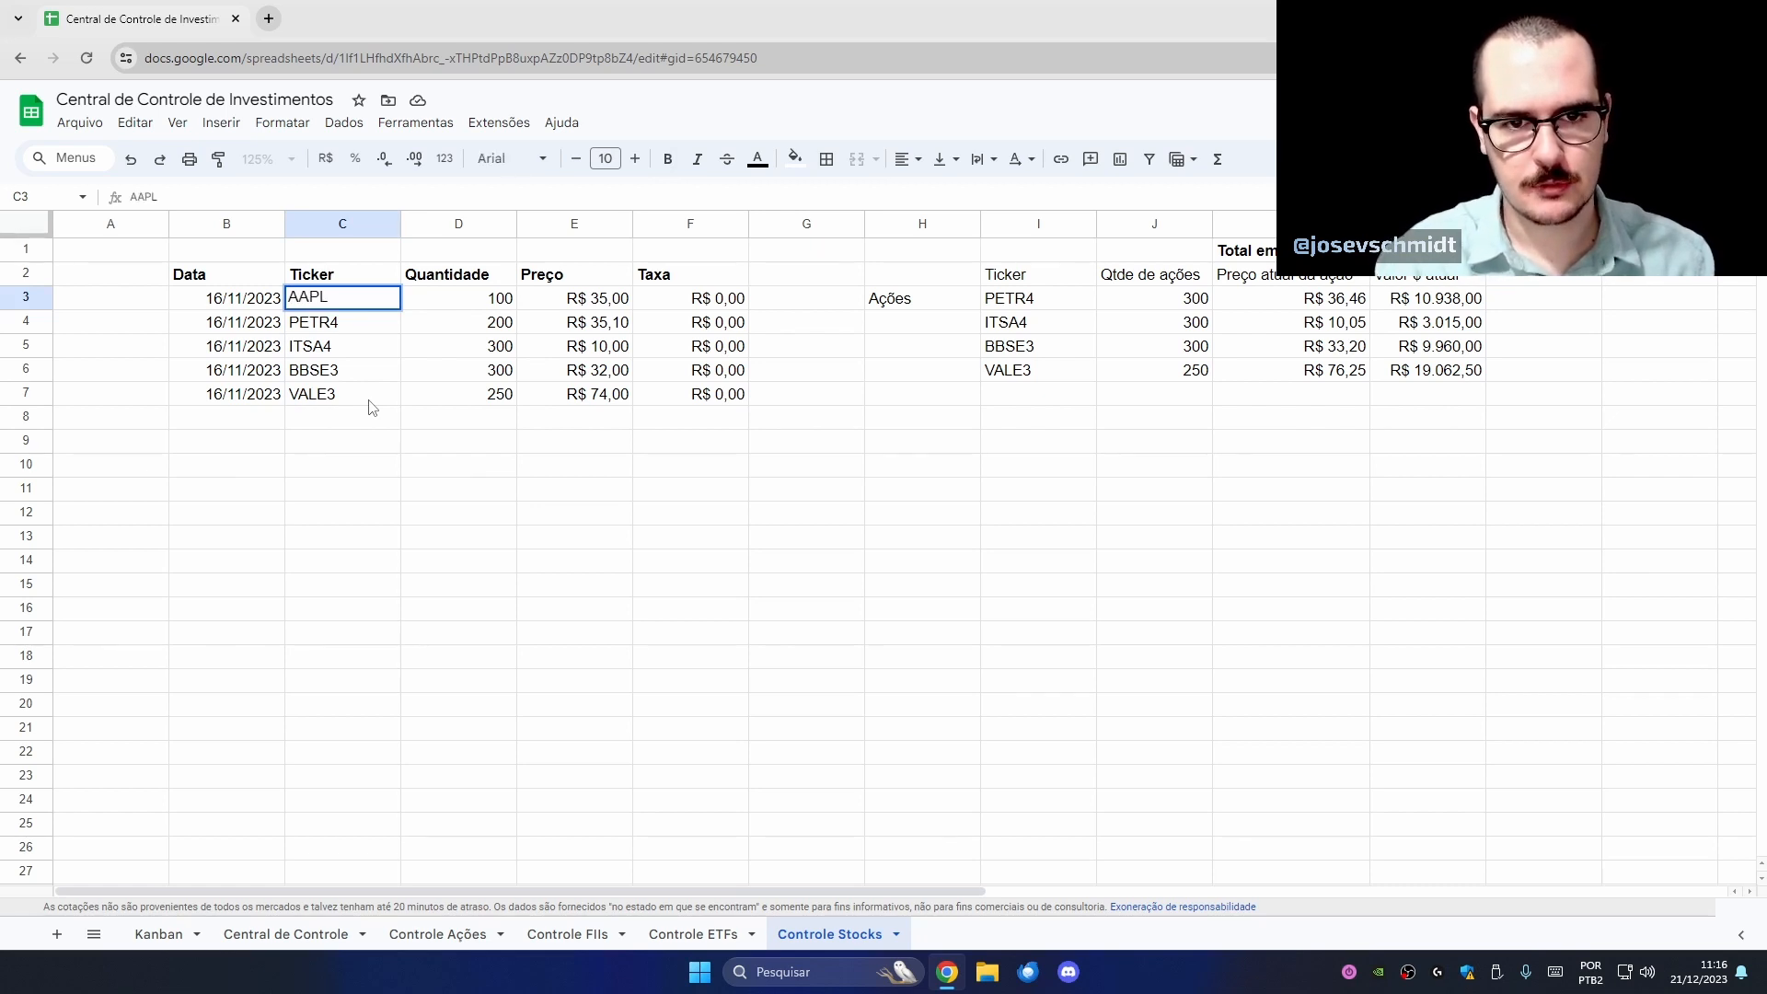
key("Return")
type("MSFT")
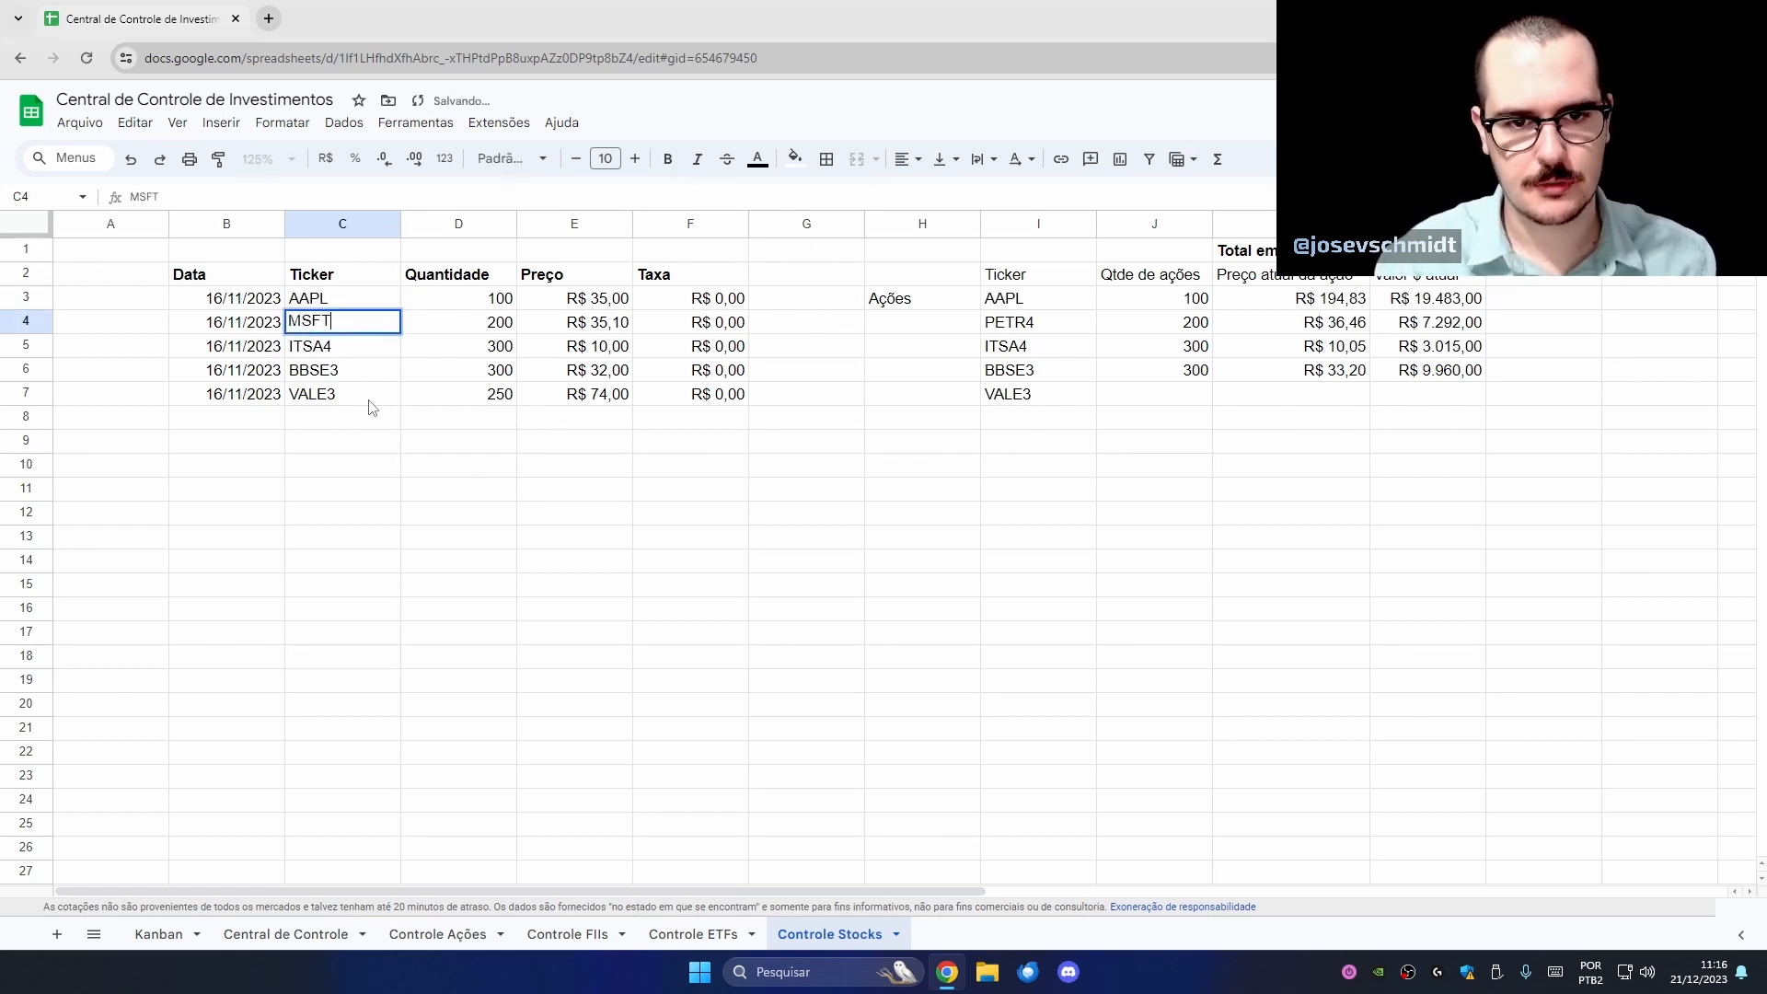
key("Return")
type("TS")
key("BackSpace")
type("SLA")
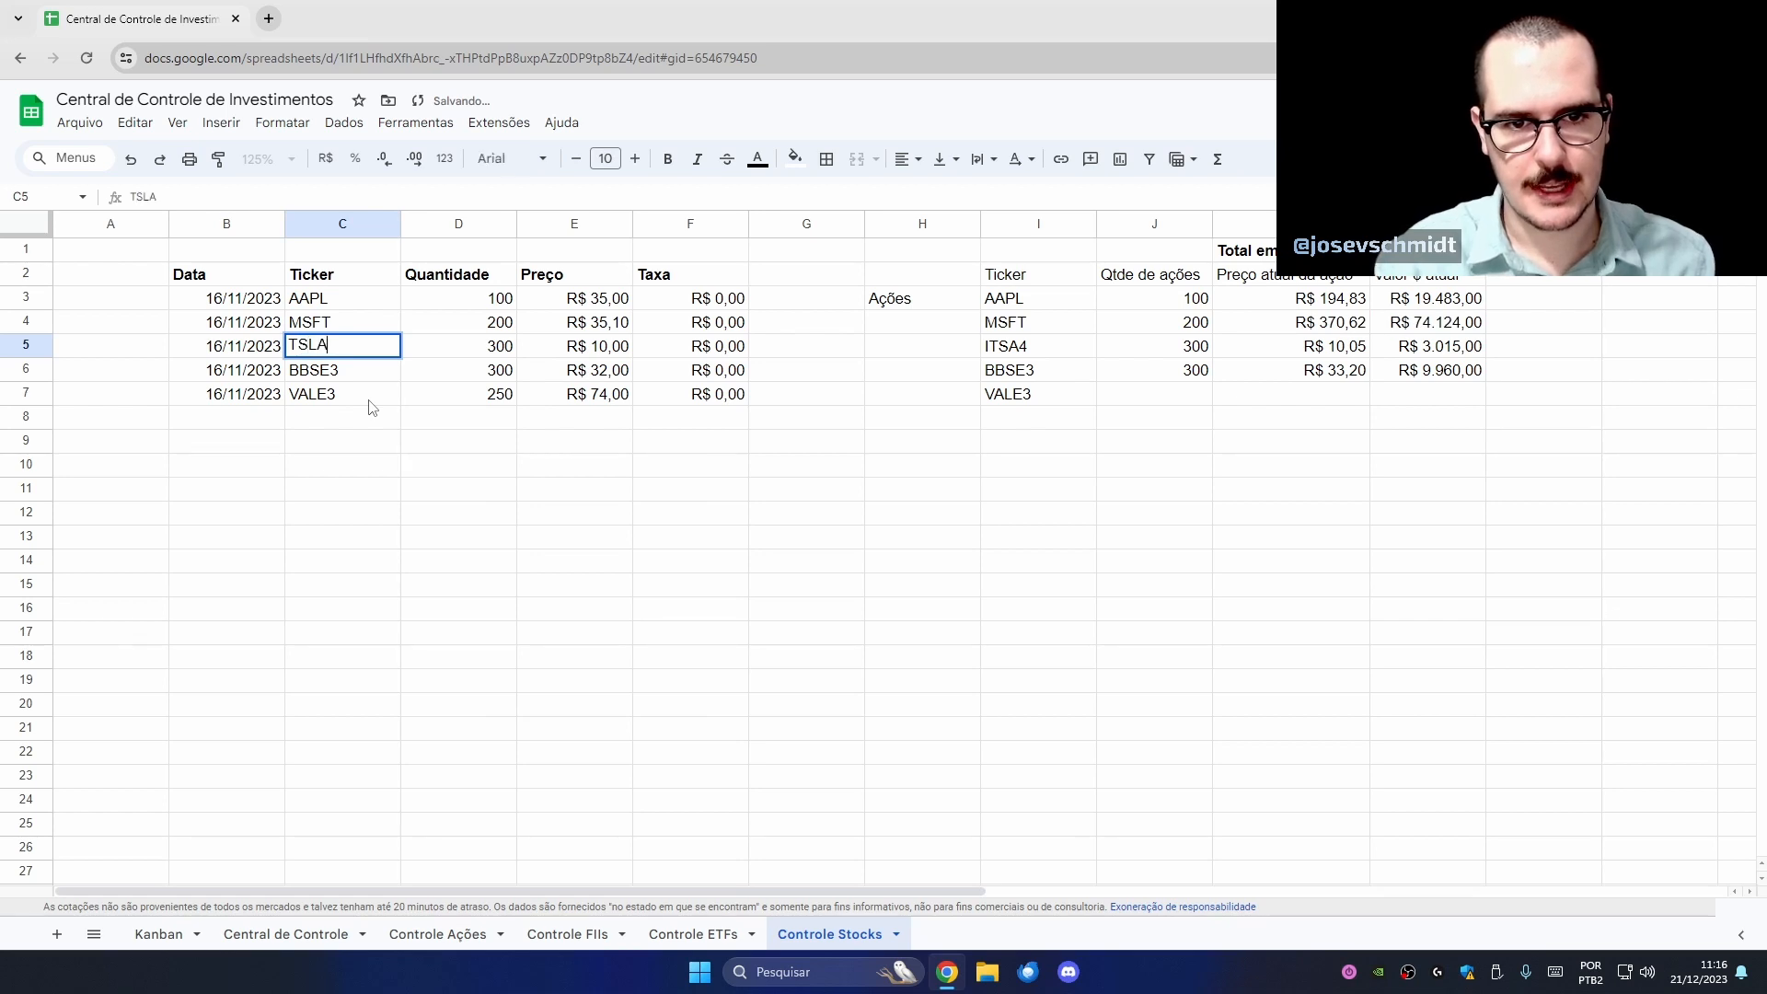
key("Return")
type("NVDA")
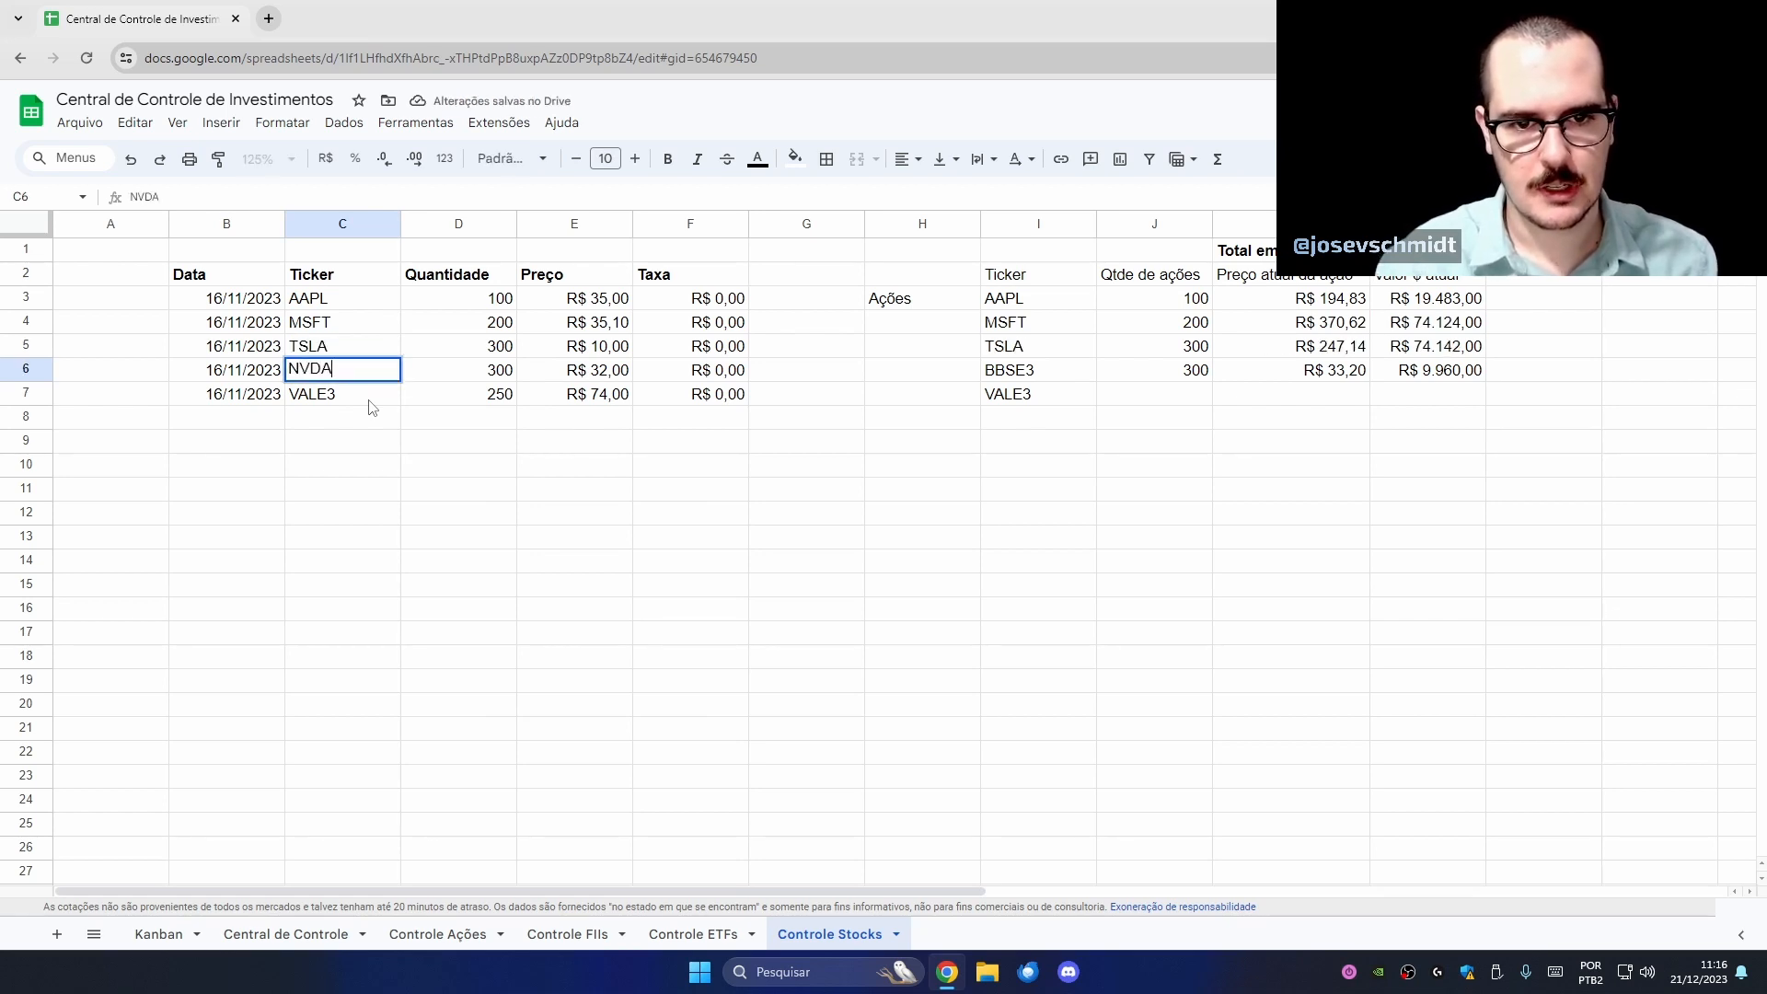
key("Return")
type("META")
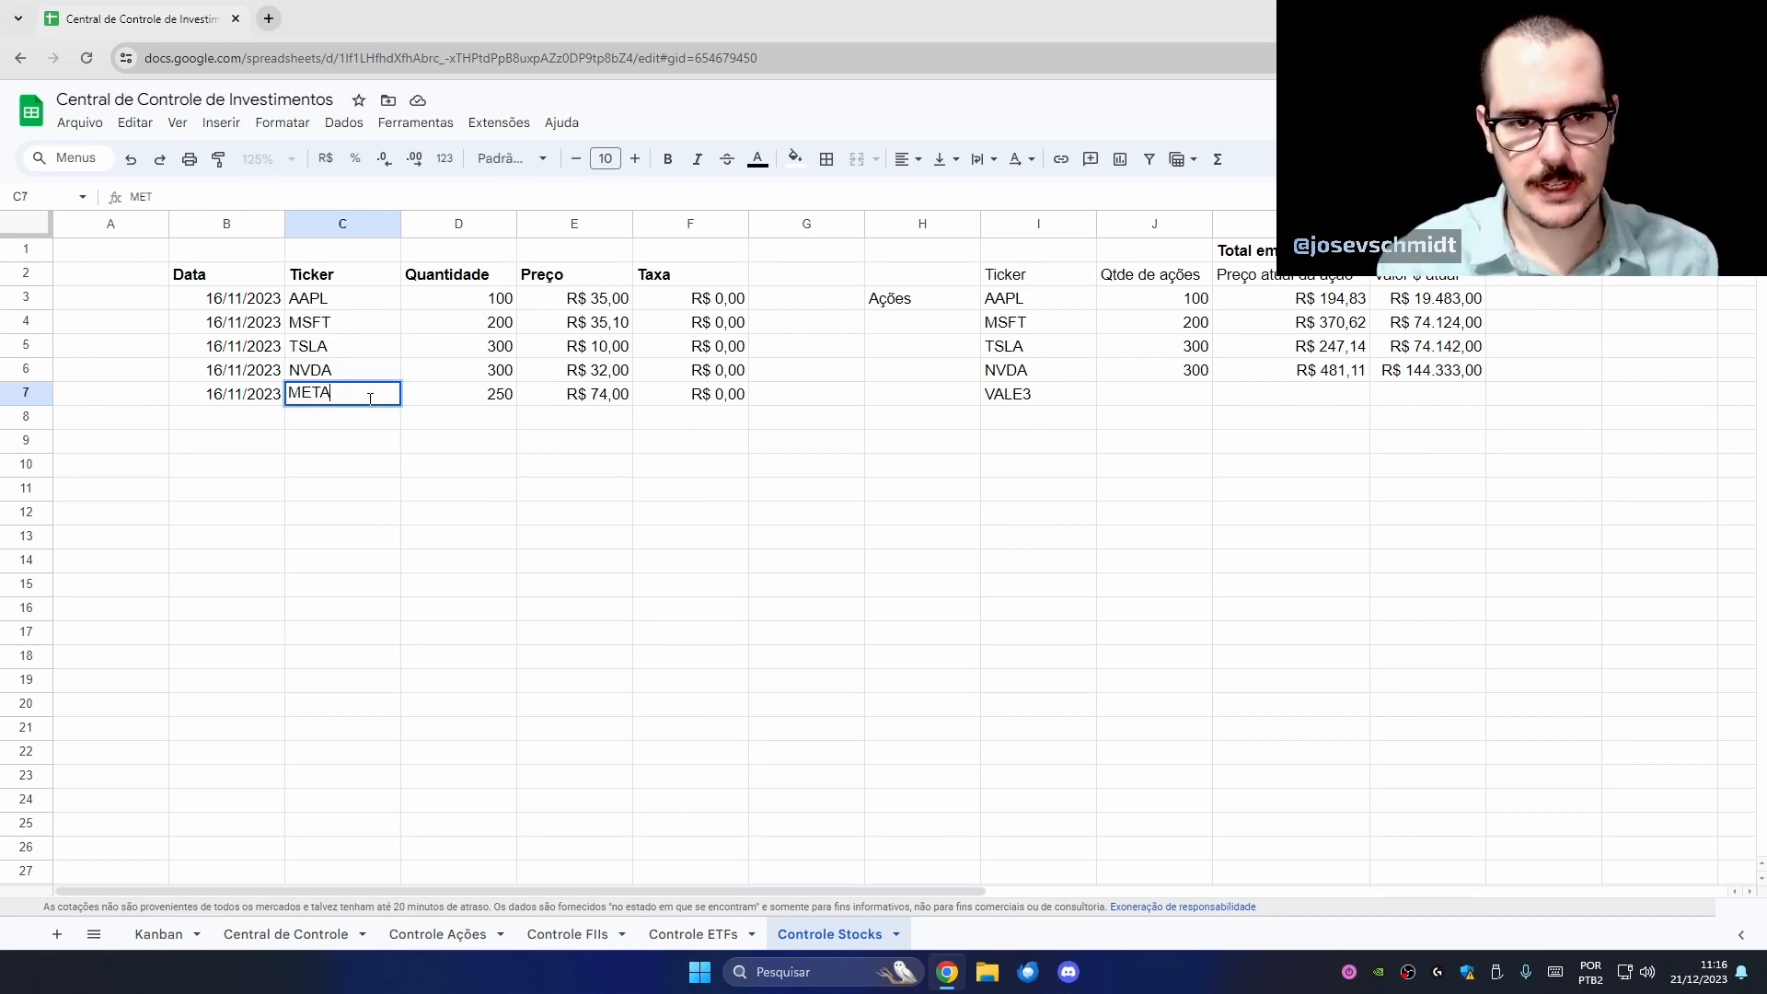
key("Return")
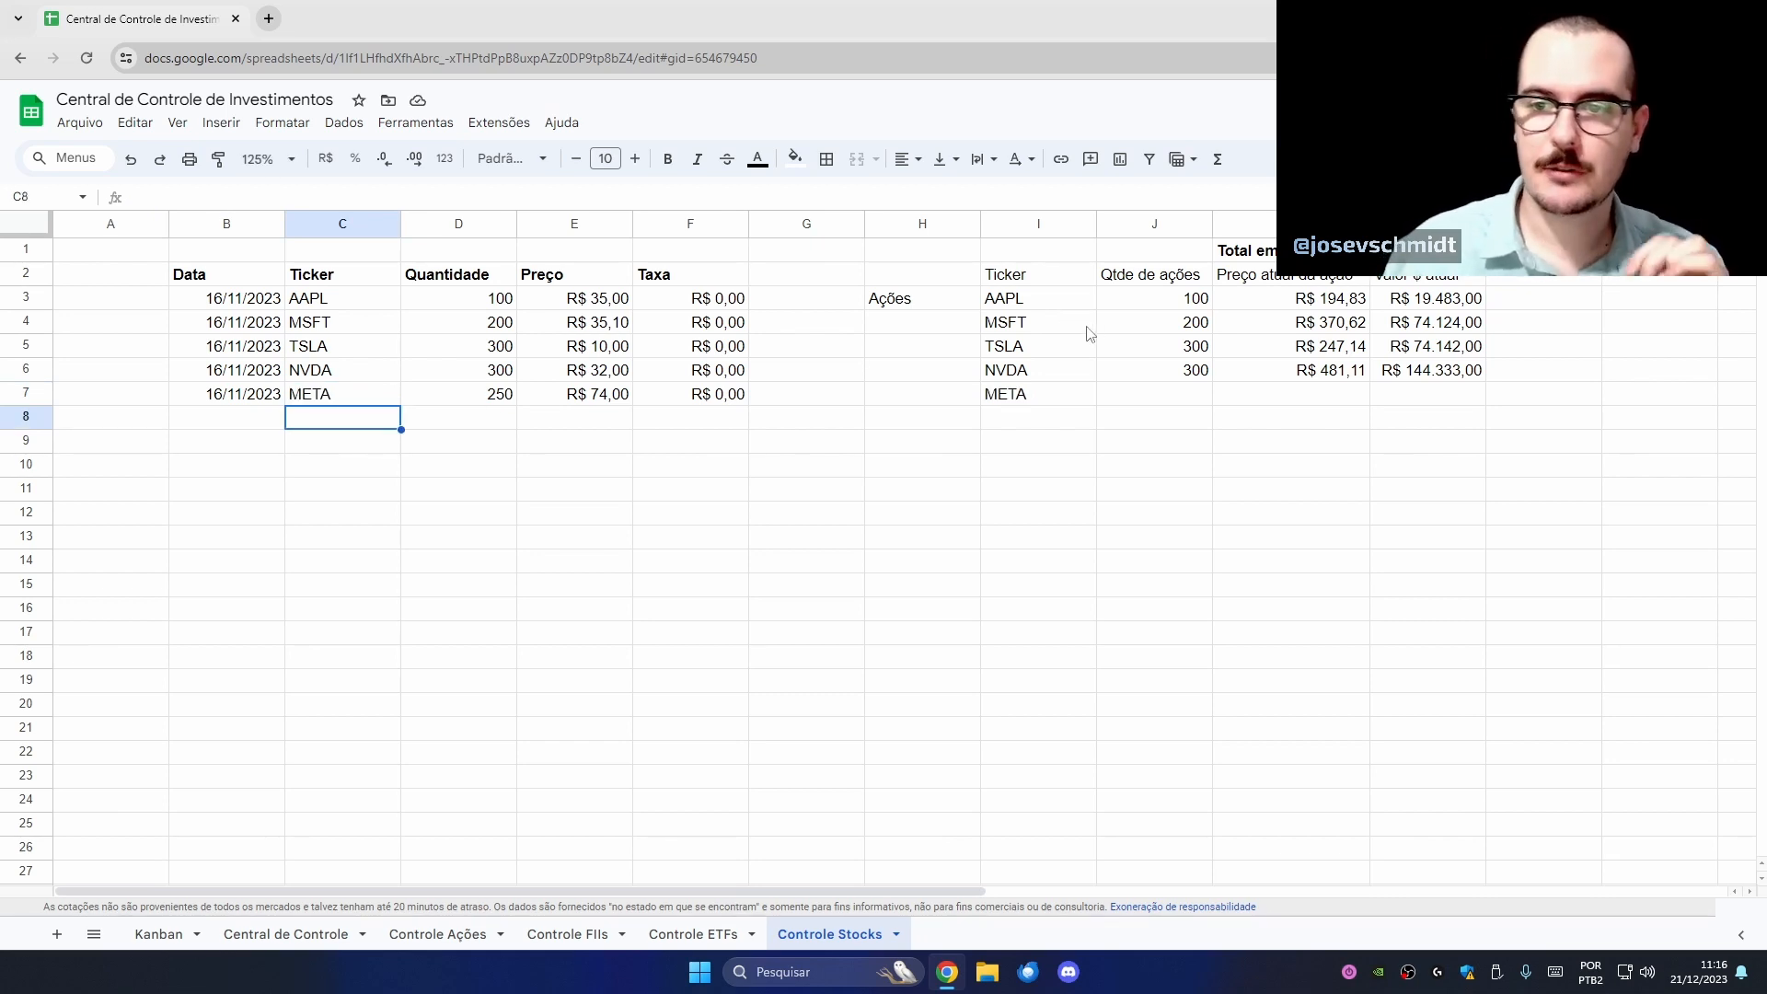
- Extend the quantity, price and value summary formulas down to row 13
left_click_drag(1051, 313, 1060, 392)
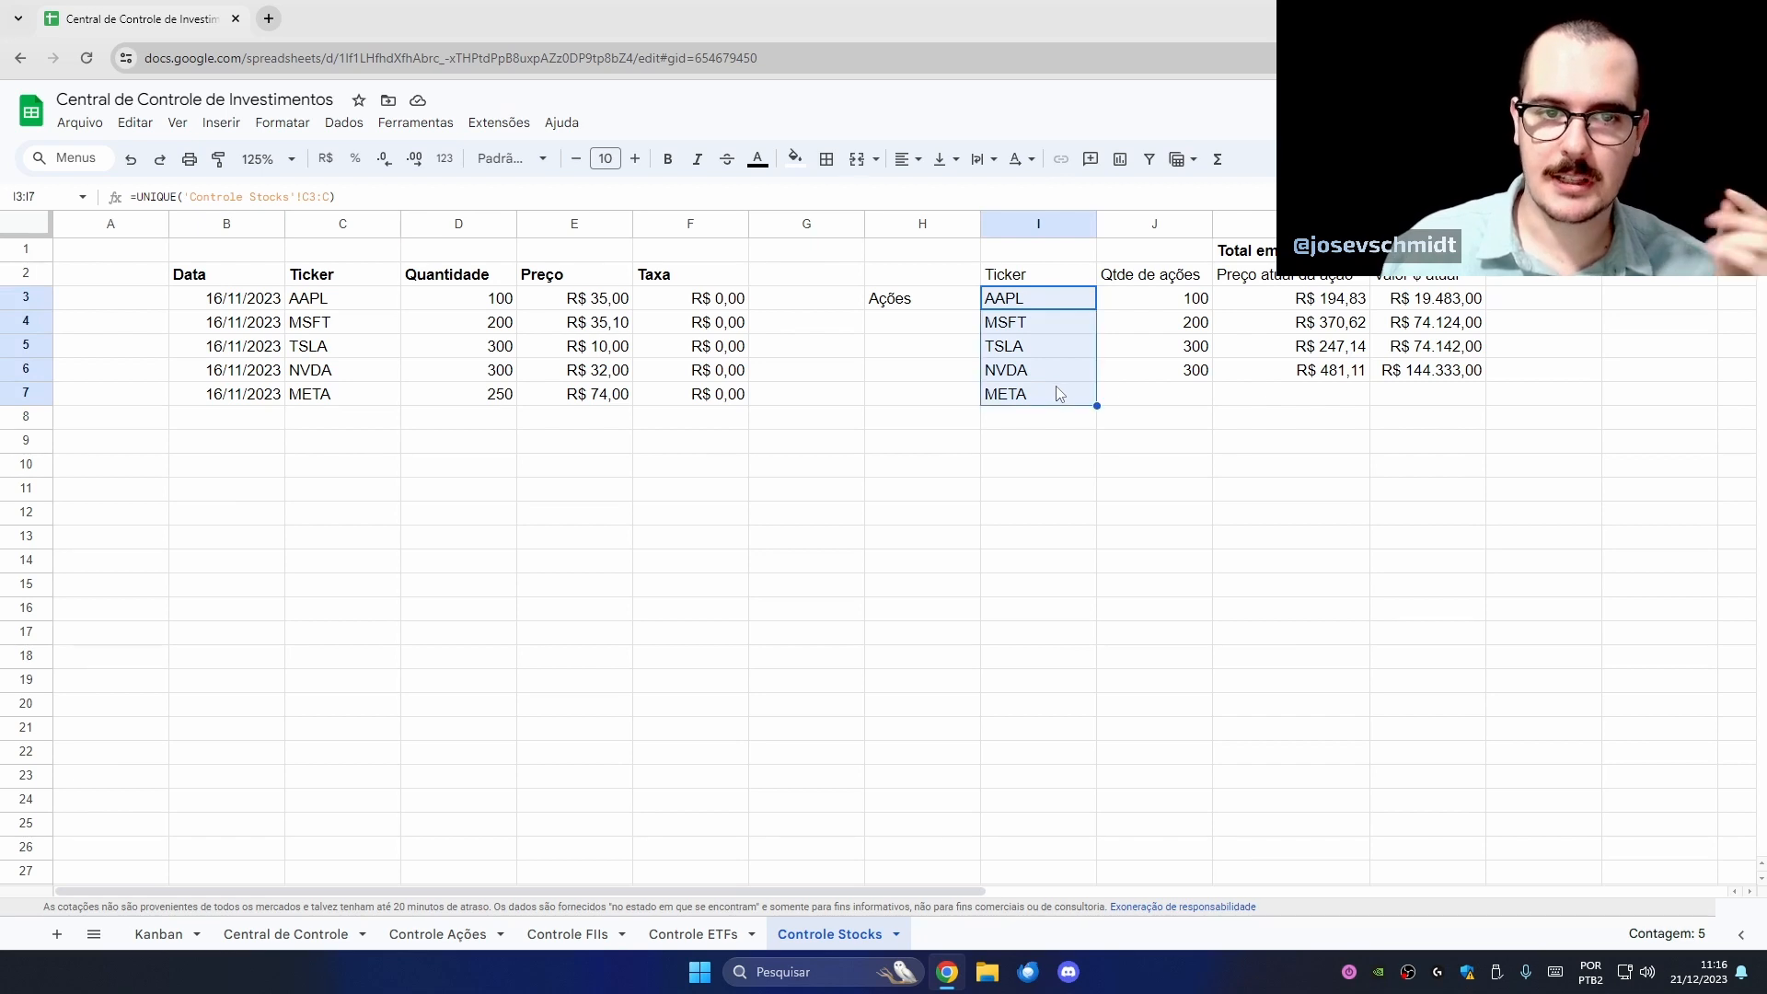
left_click(1158, 398)
left_click(1178, 375)
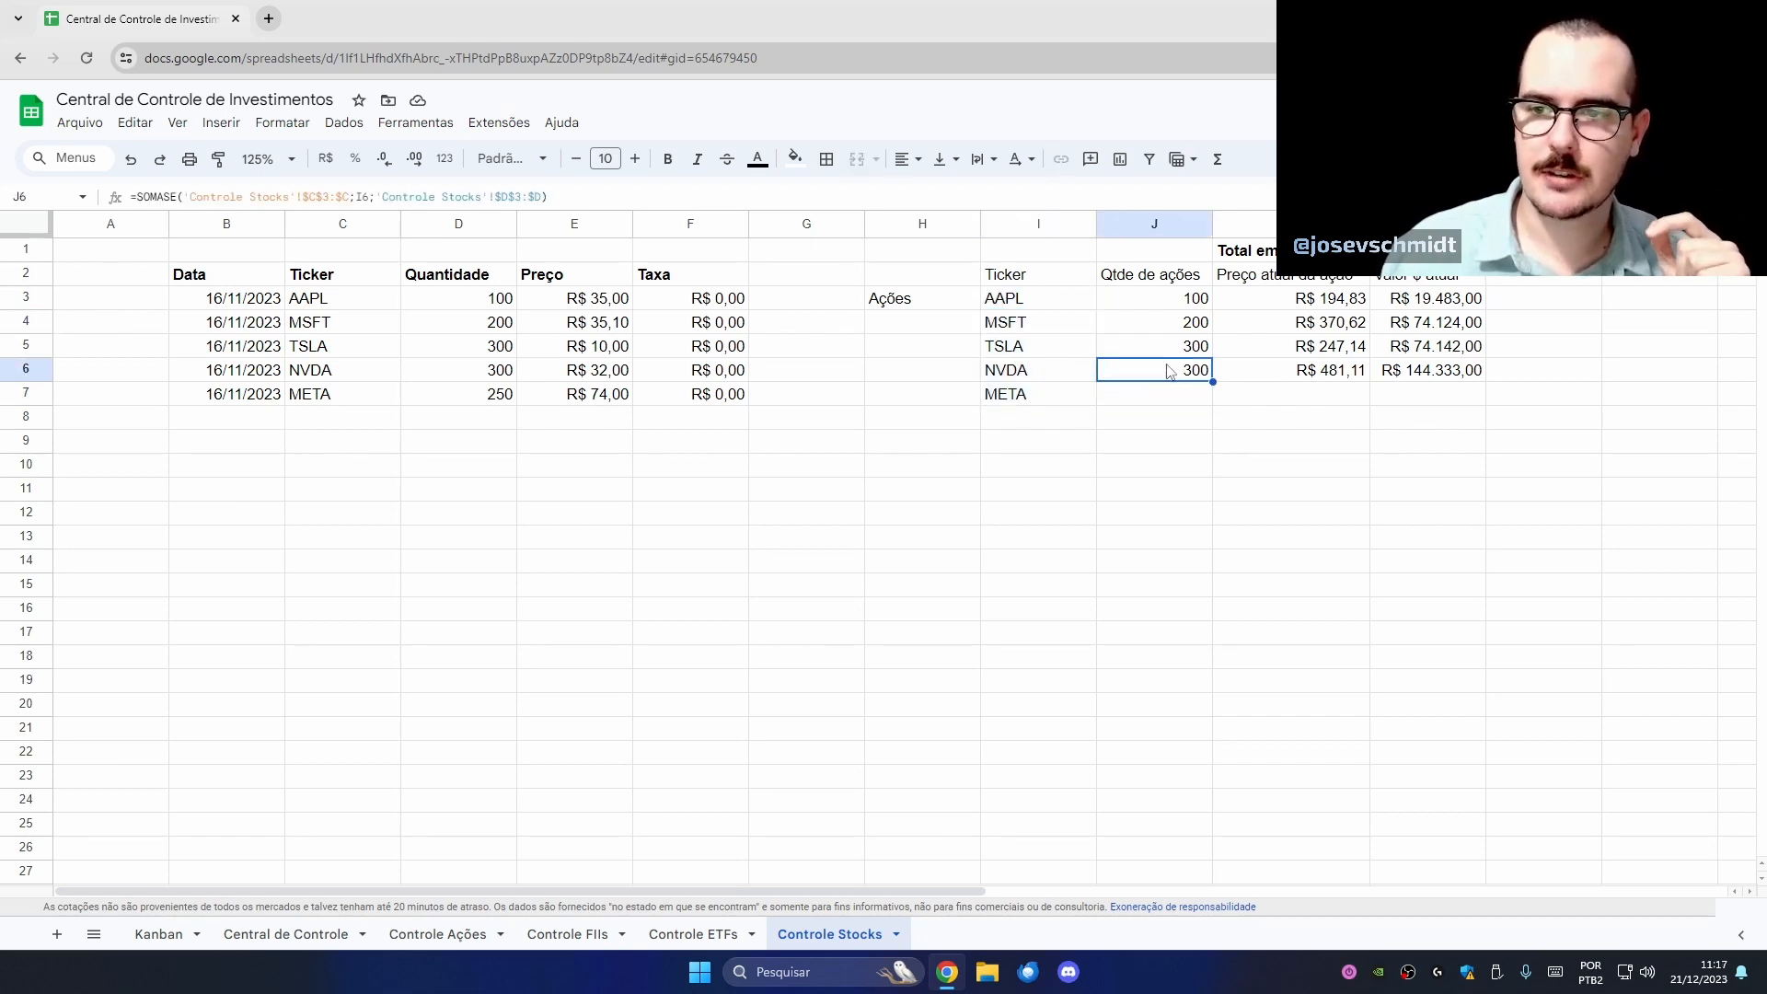
left_click_drag(1141, 330, 1495, 549)
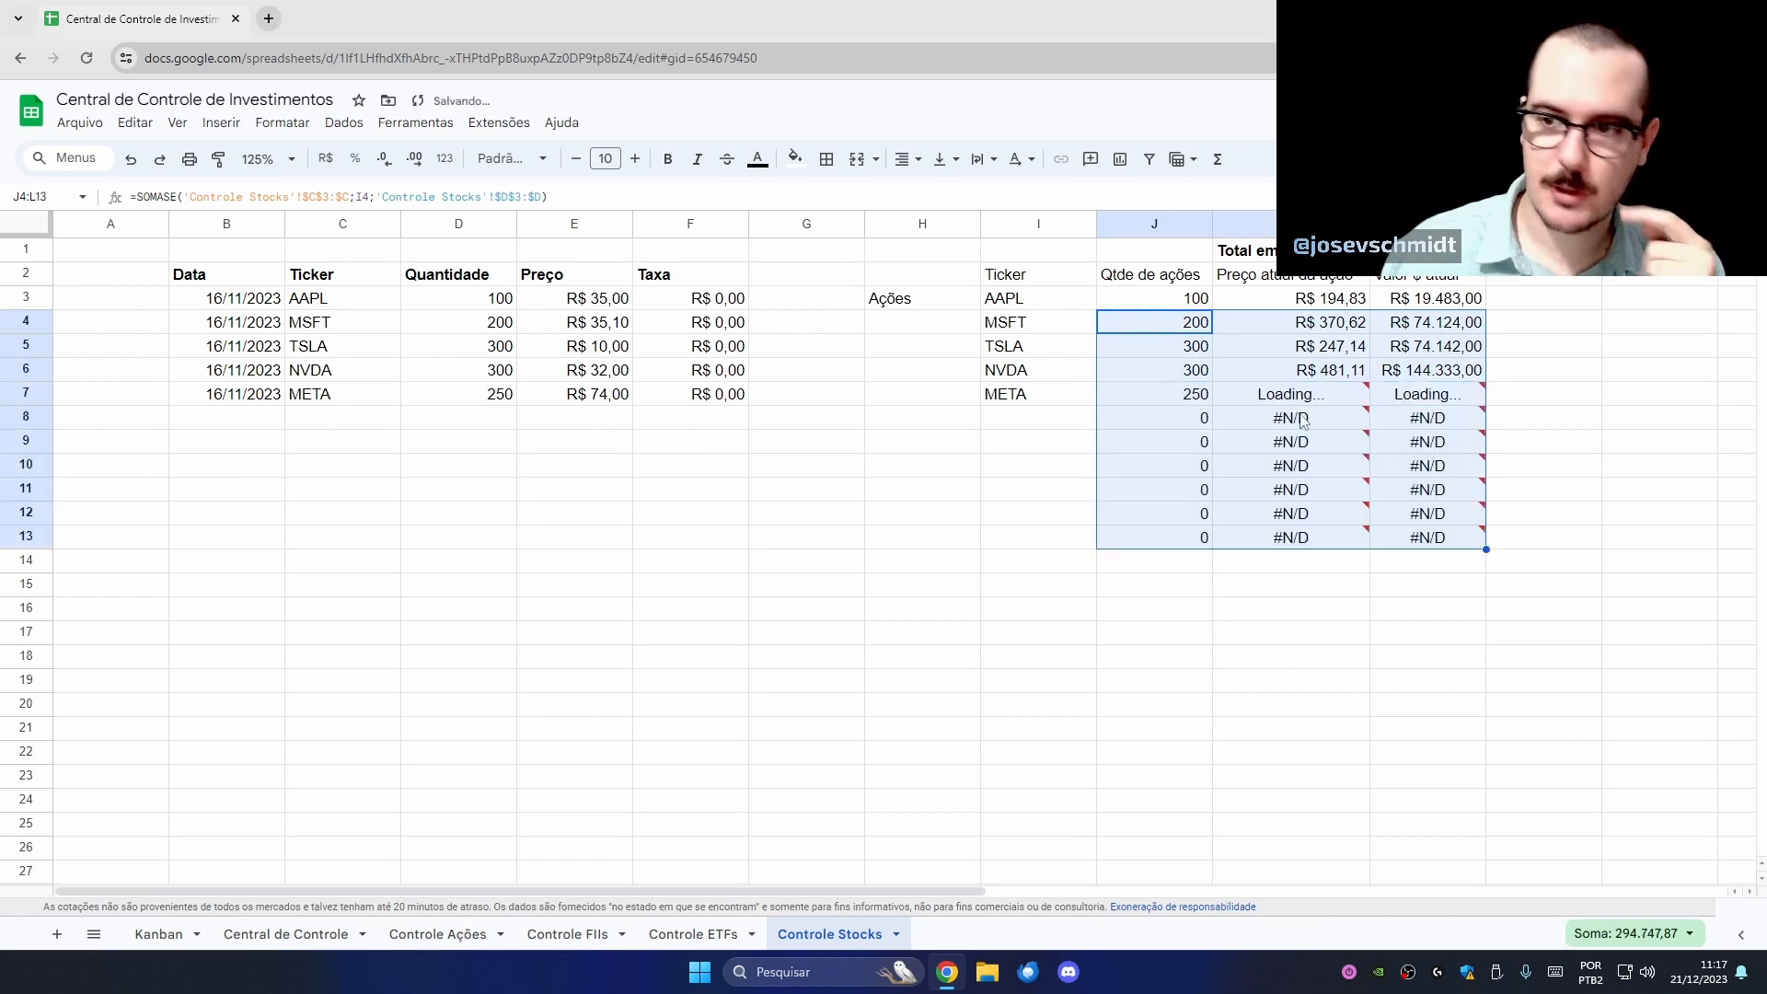
- Check META's new values and each stock's GOOGLEFINANCE price formula in column K
mouse_move(1289, 418)
left_click(1075, 398)
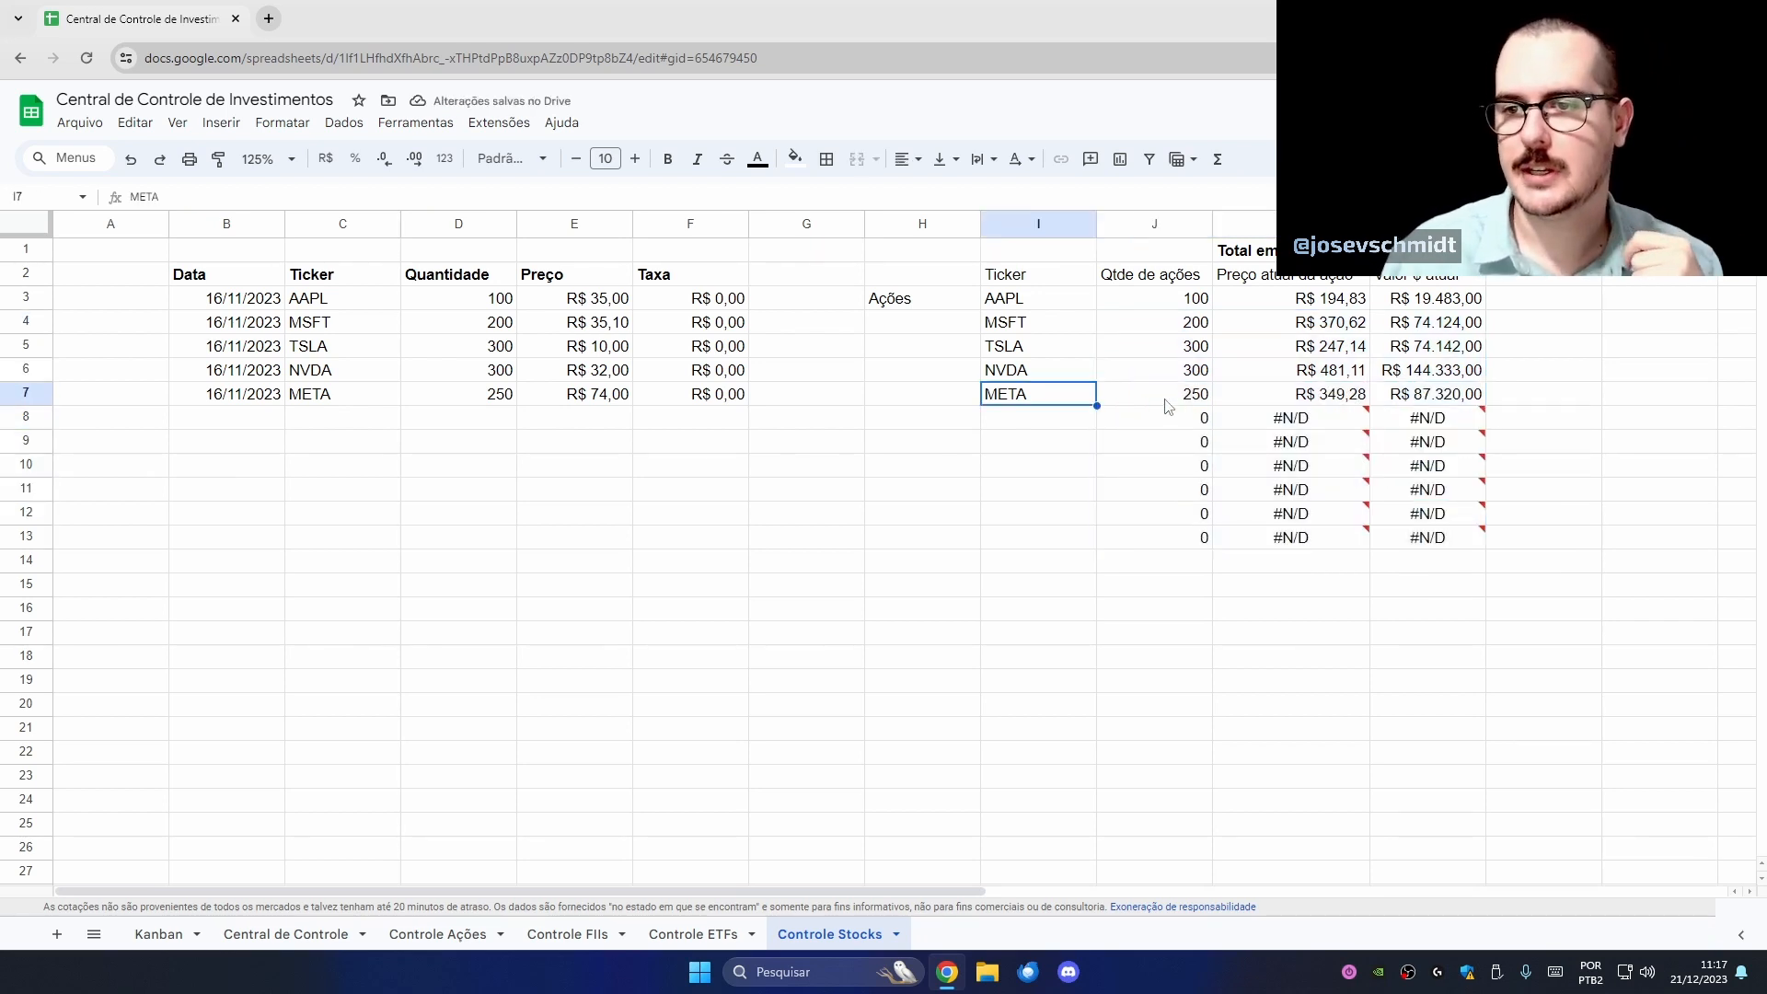
left_click(1165, 400)
left_click(1296, 400)
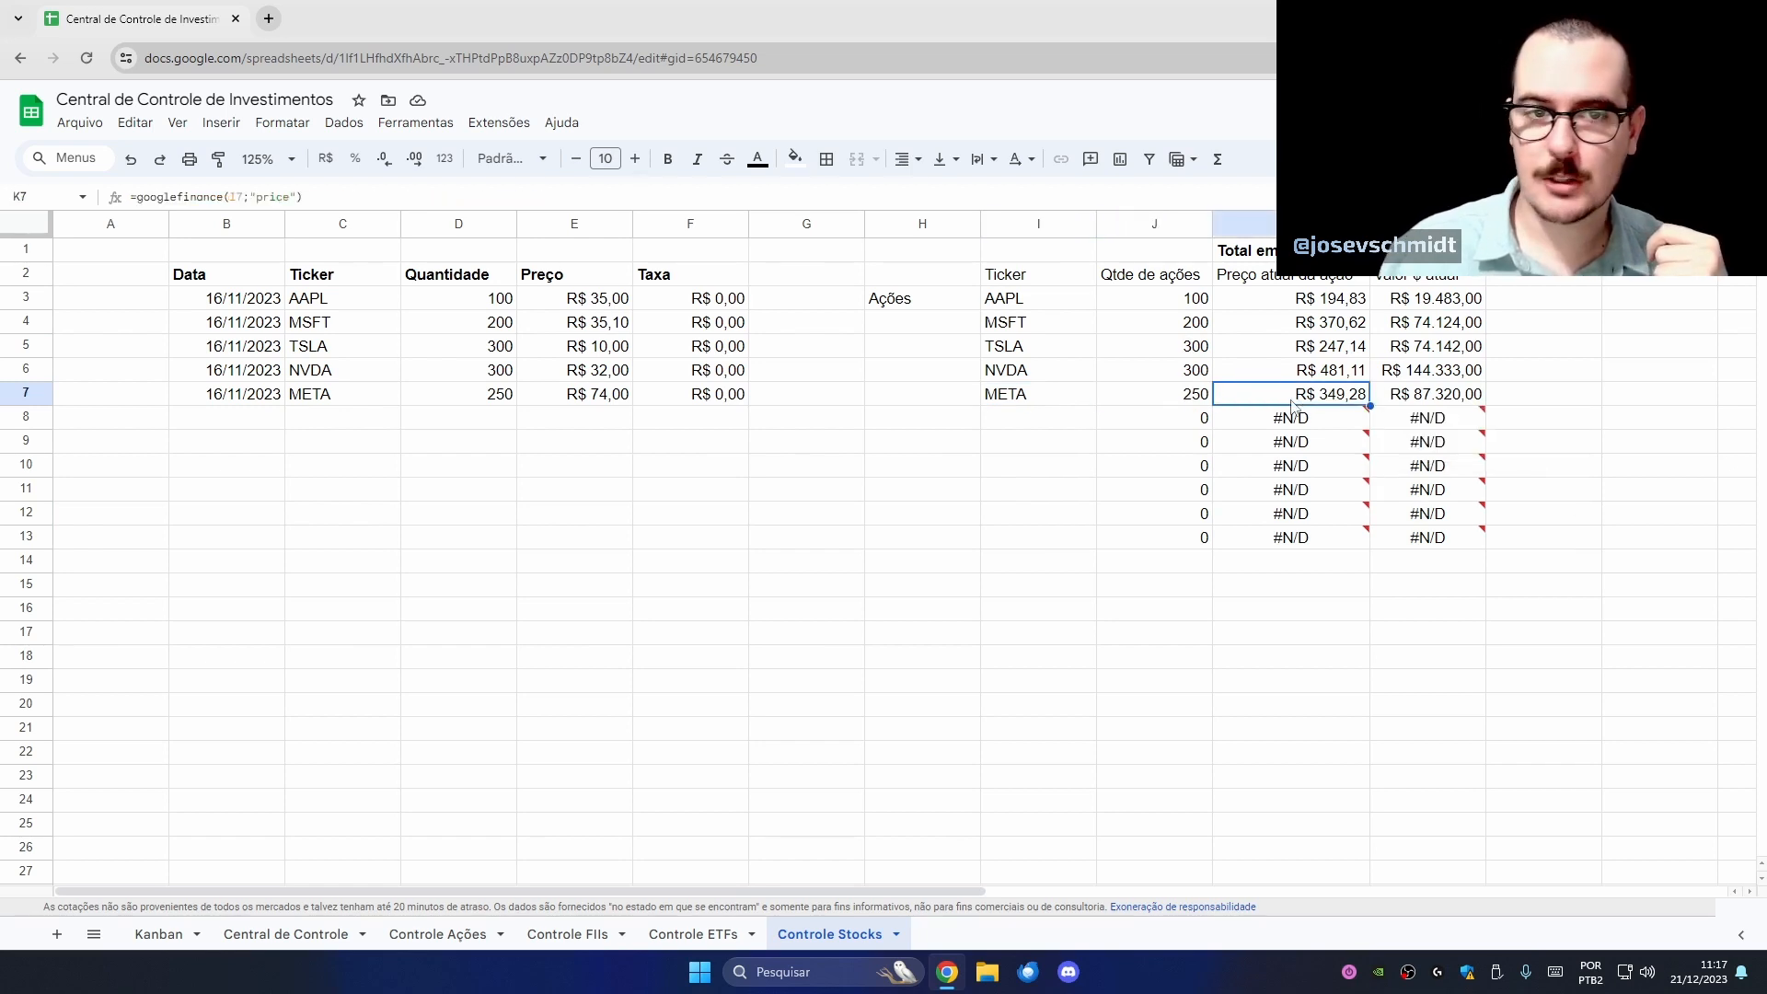
left_click(1303, 370)
left_click(1316, 346)
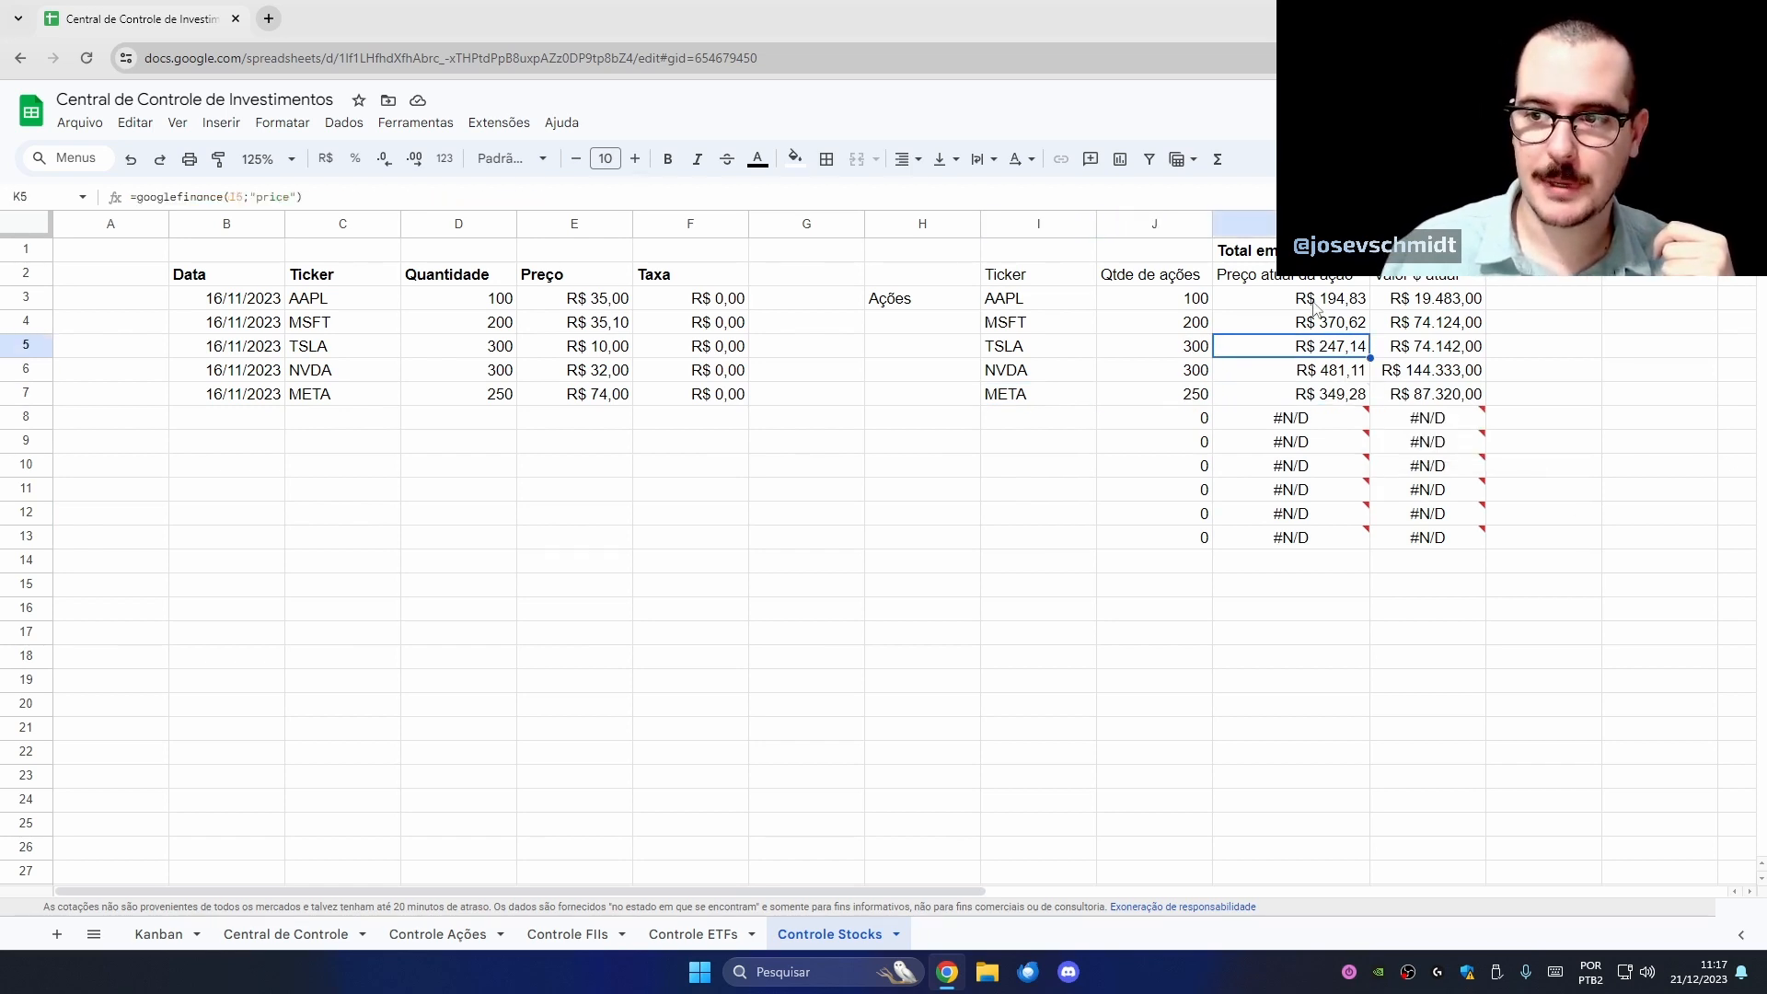
left_click(1315, 323)
left_click(1314, 302)
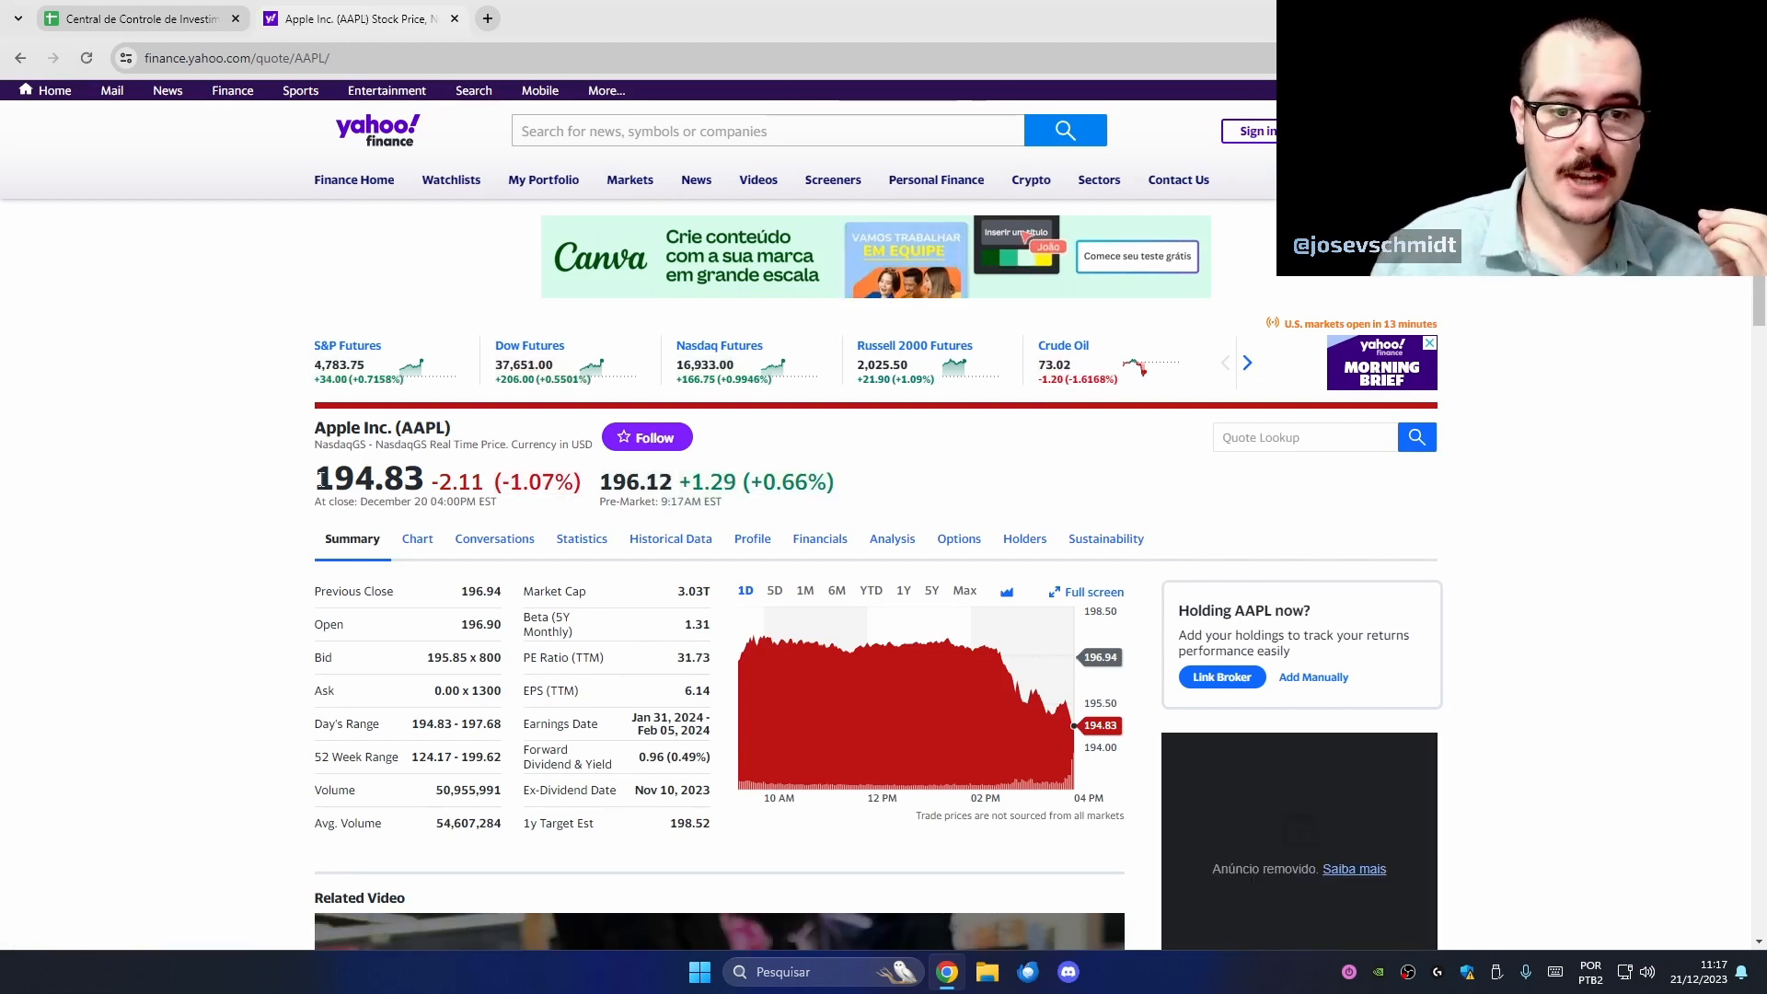
- Compare AAPL's 194.83 Yahoo Finance quote, then return to the investment spreadsheet
left_click_drag(316, 479, 416, 482)
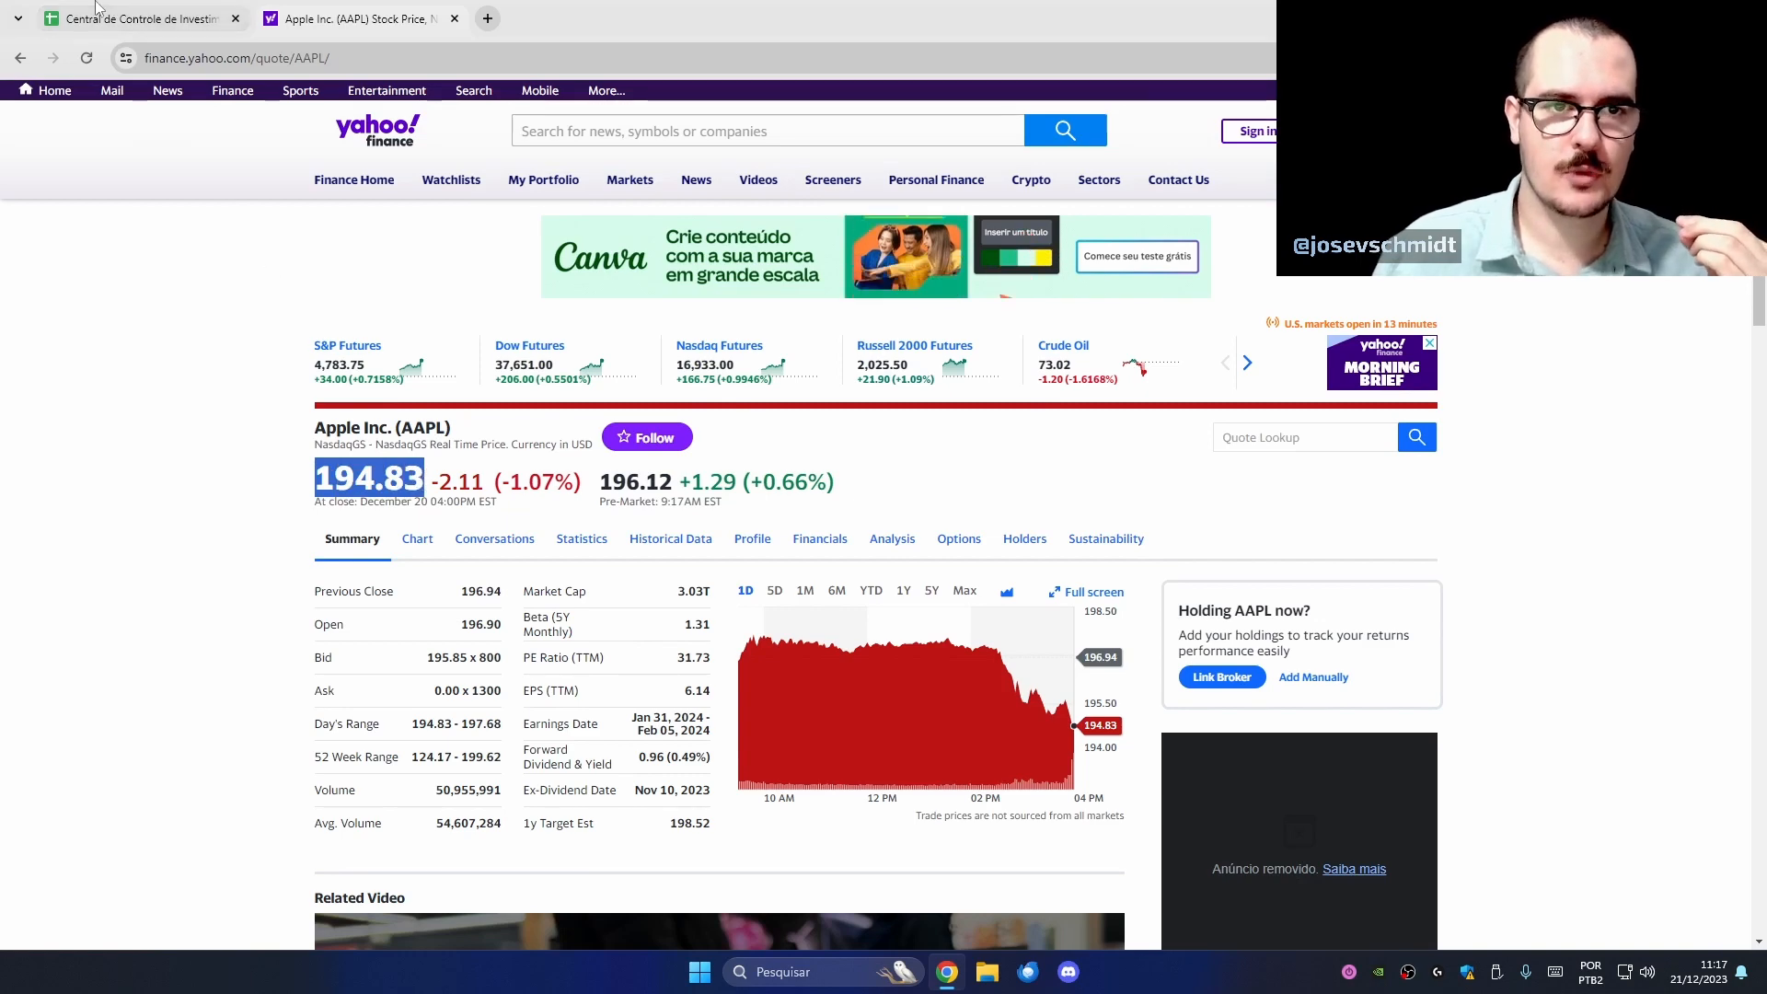
left_click(138, 18)
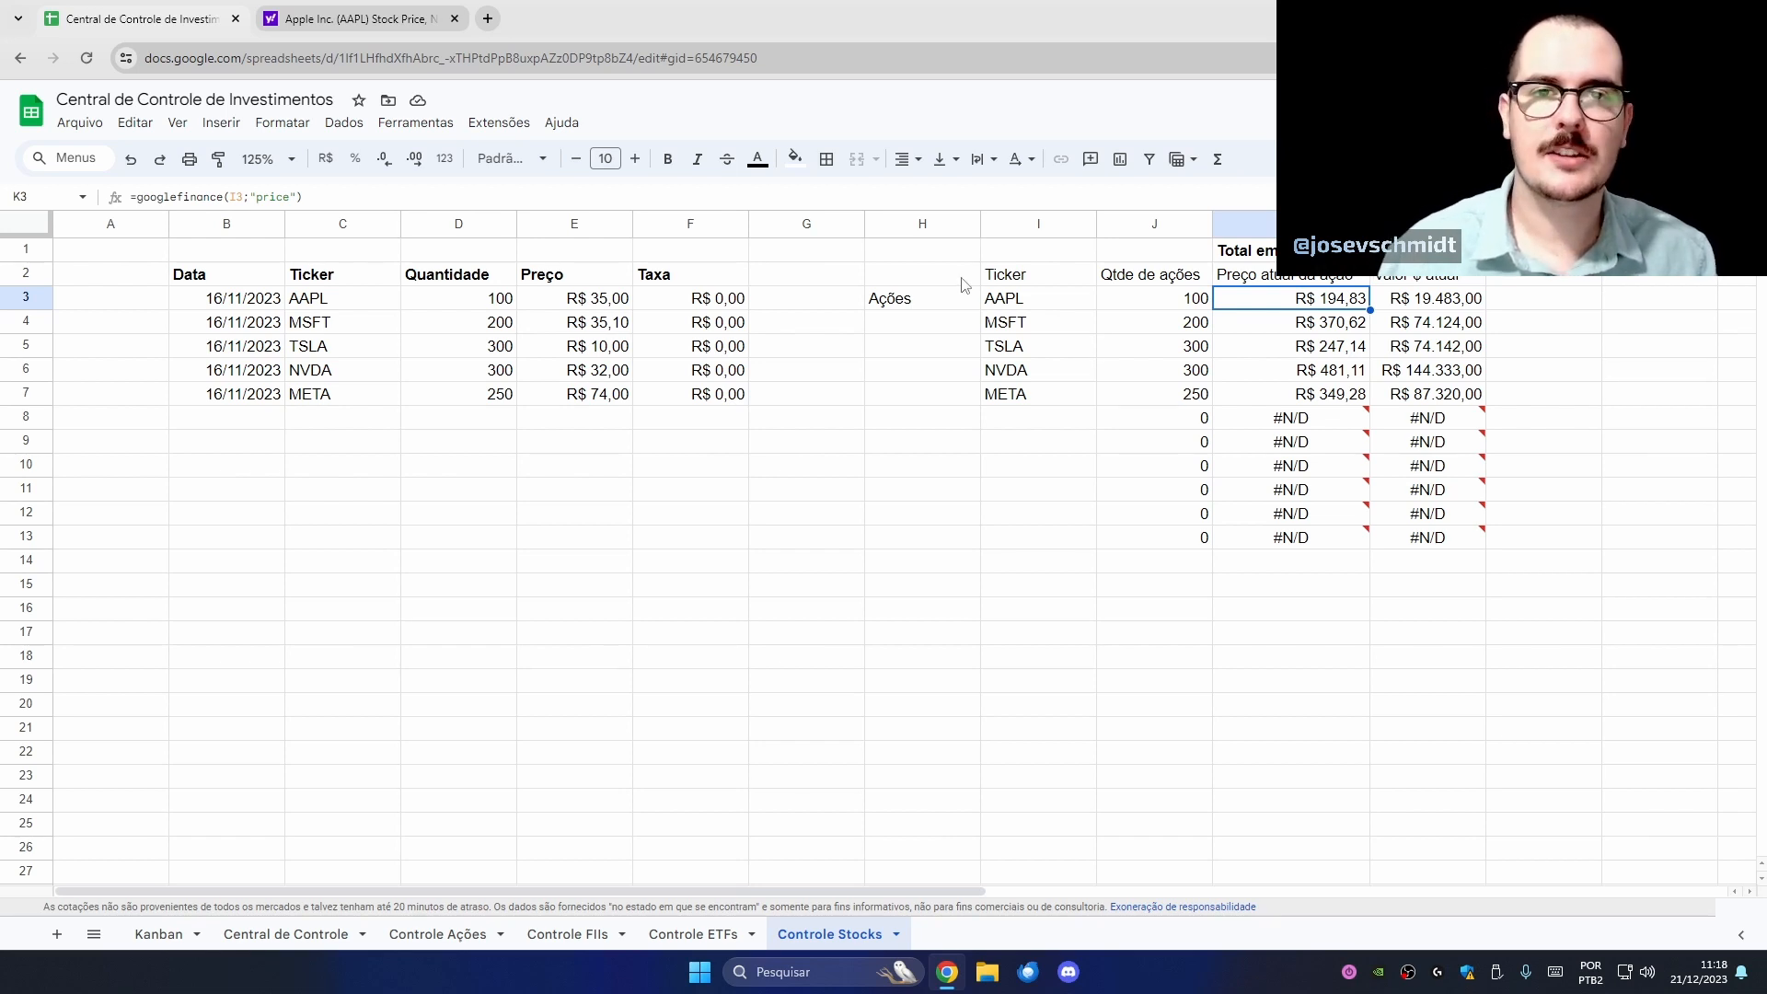
- Label H1 'Dólar' and enter =googlefinance("usdbrl") in I1
left_click(917, 256)
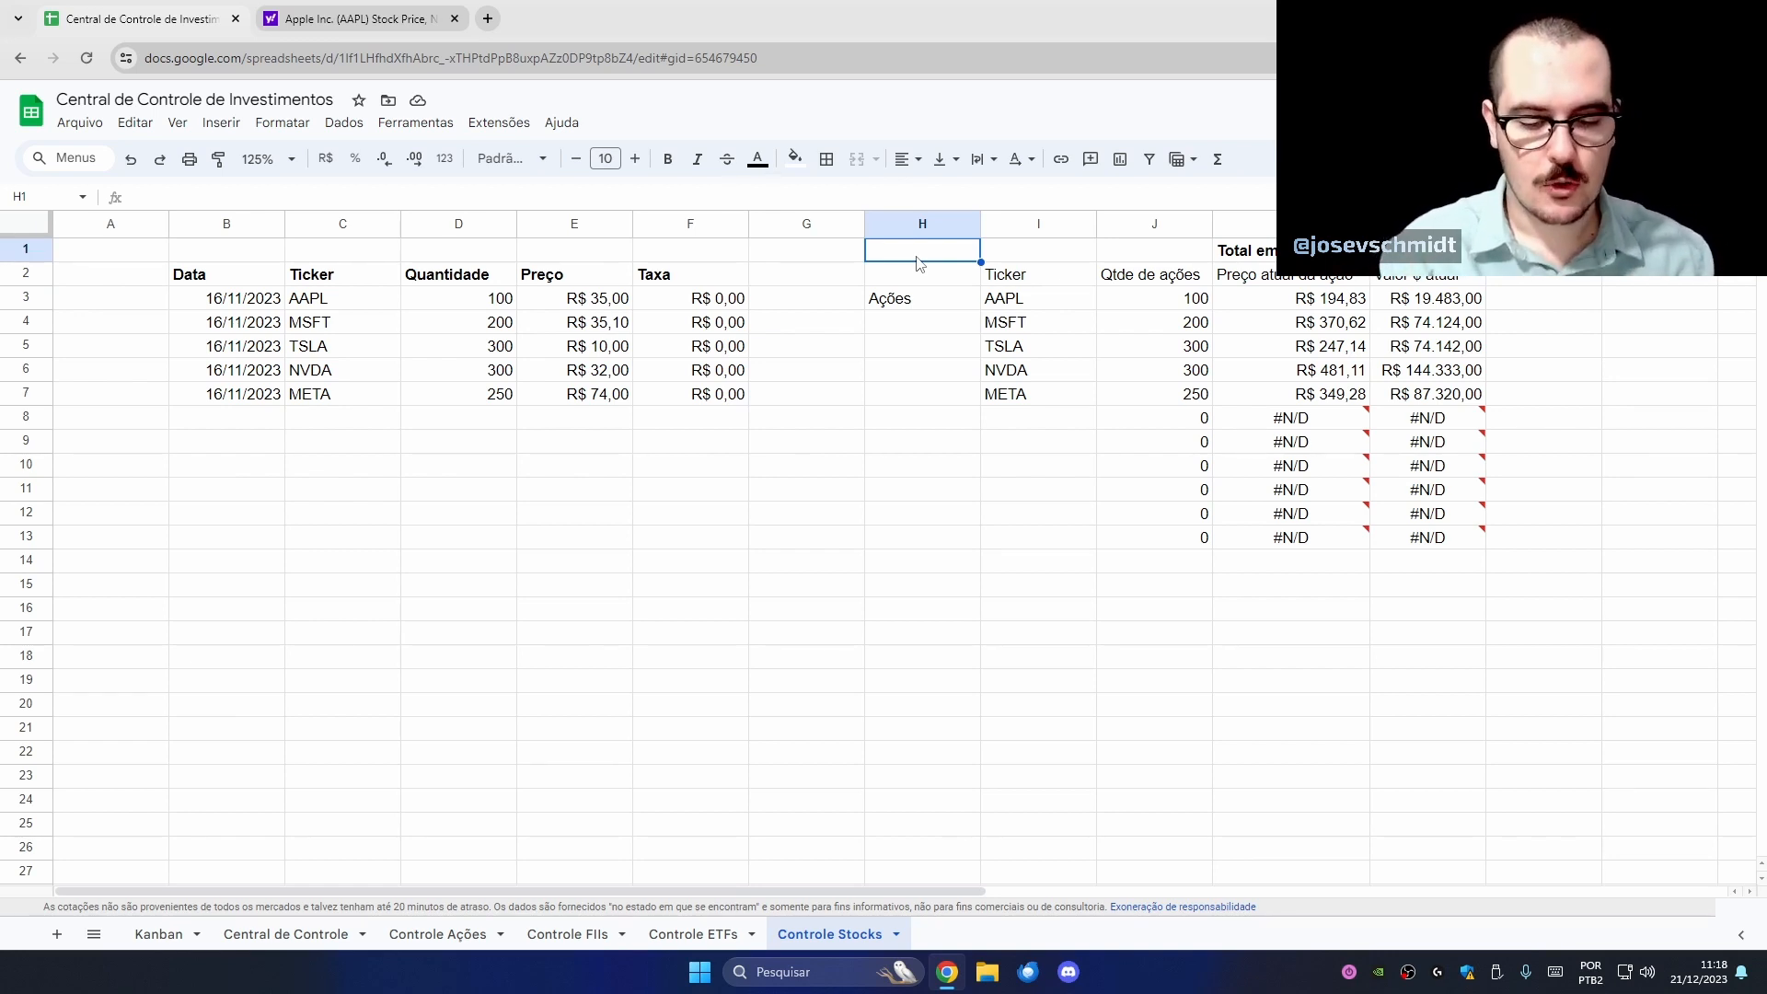
type("Dólar")
key("Tab")
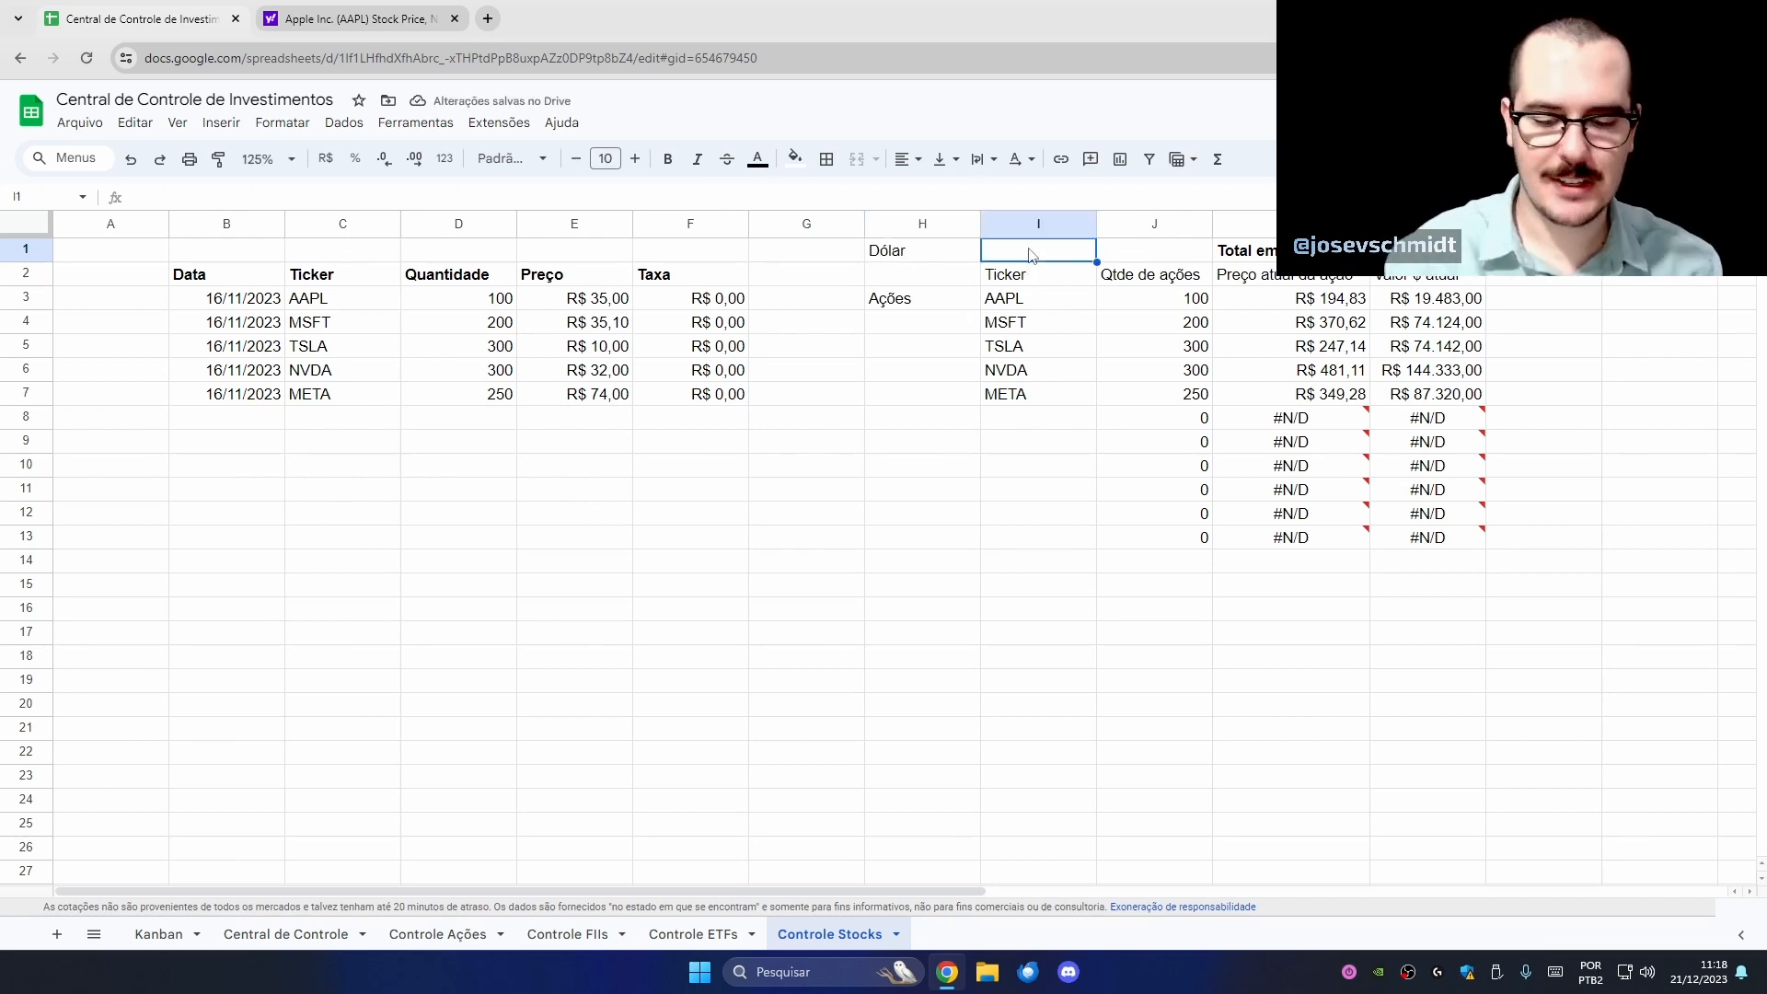
type("=googlefinance(")
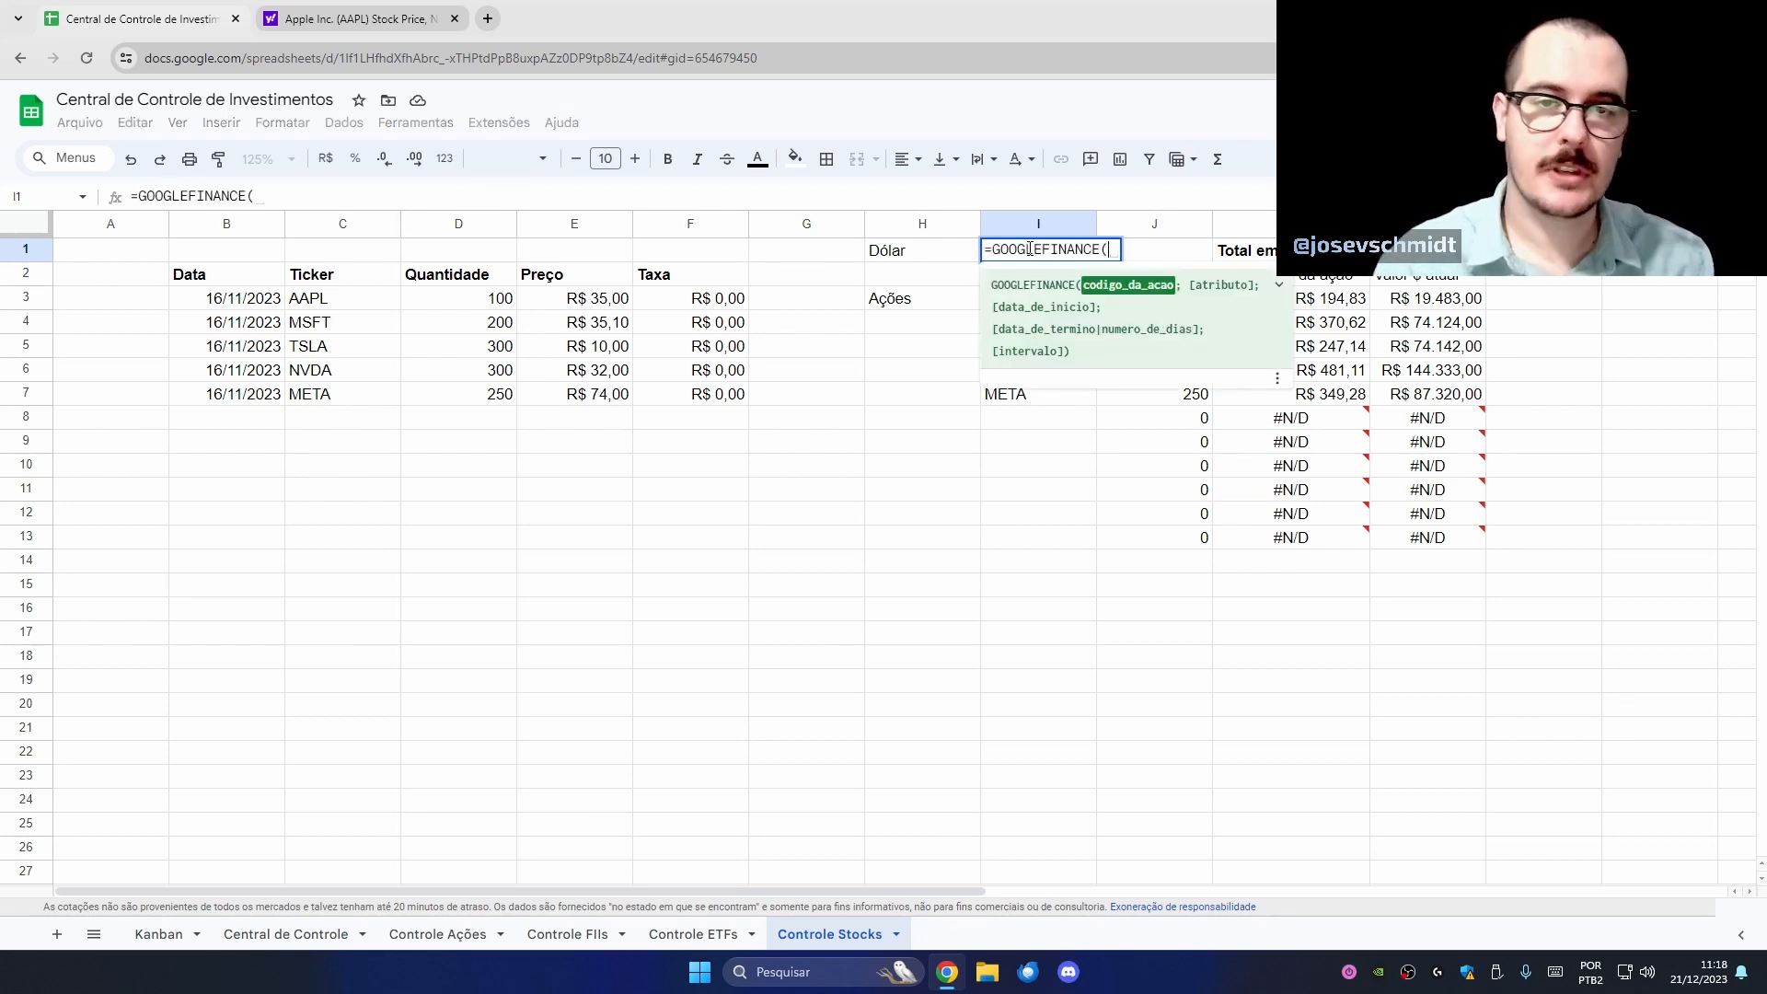
type("\"")
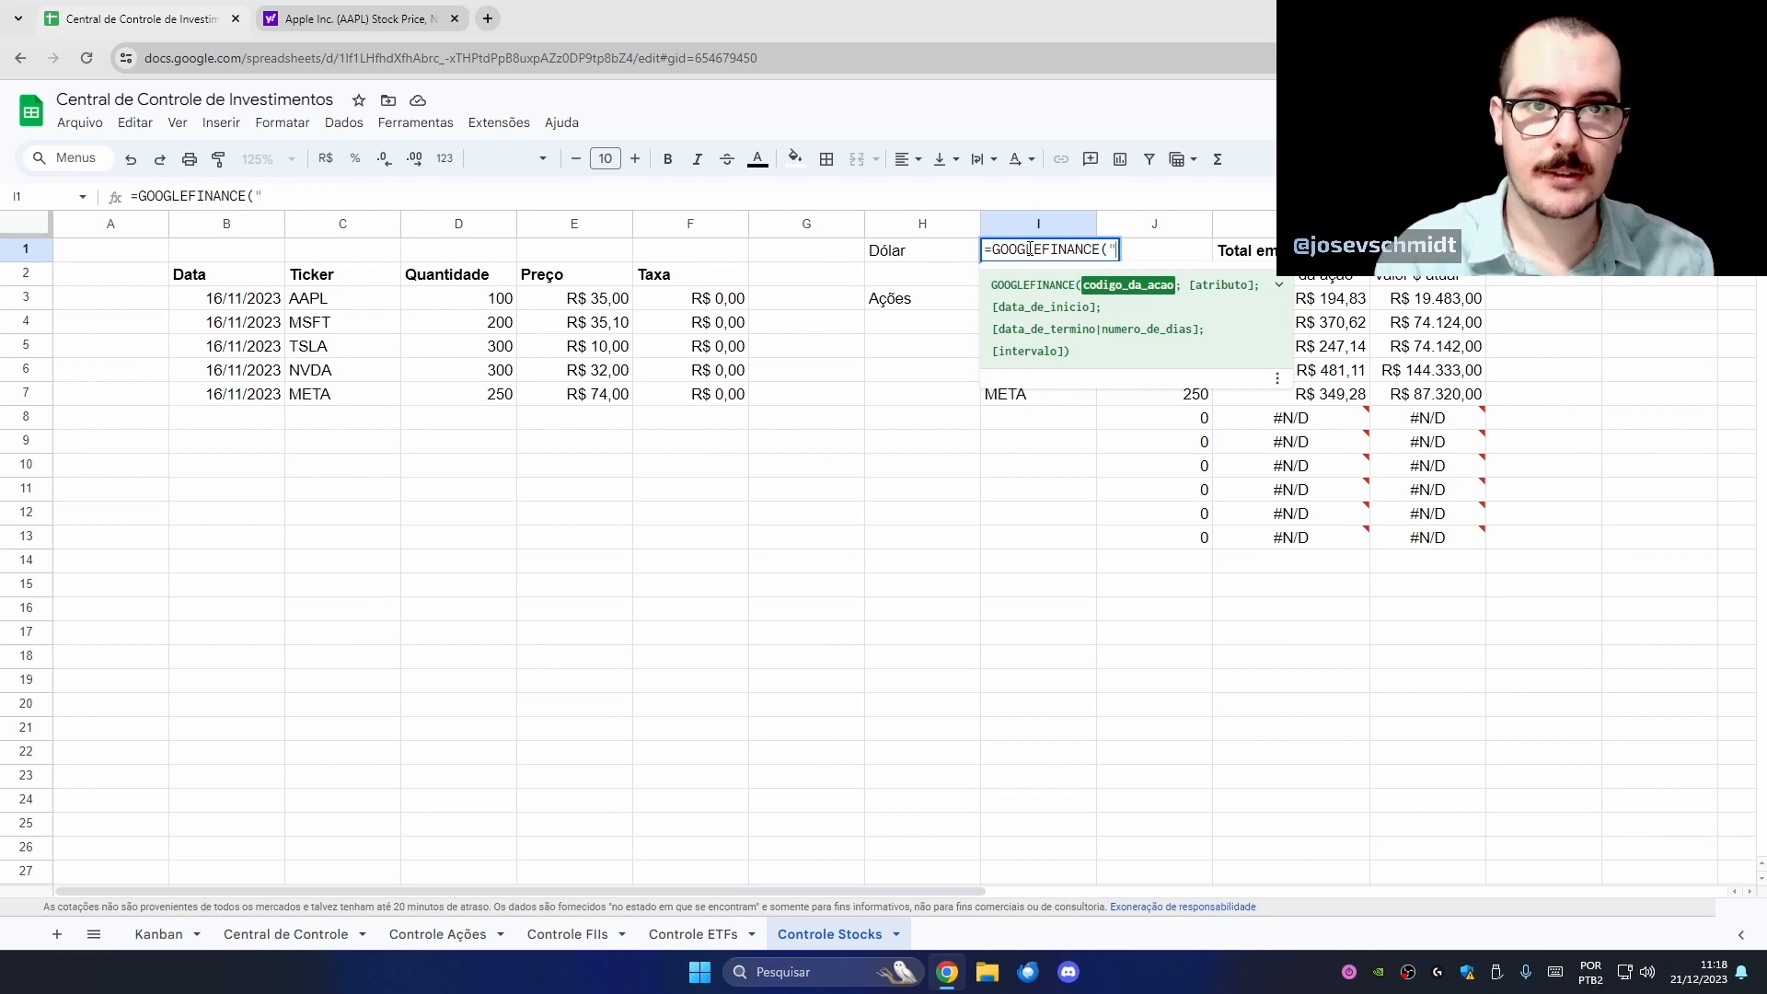
type("u")
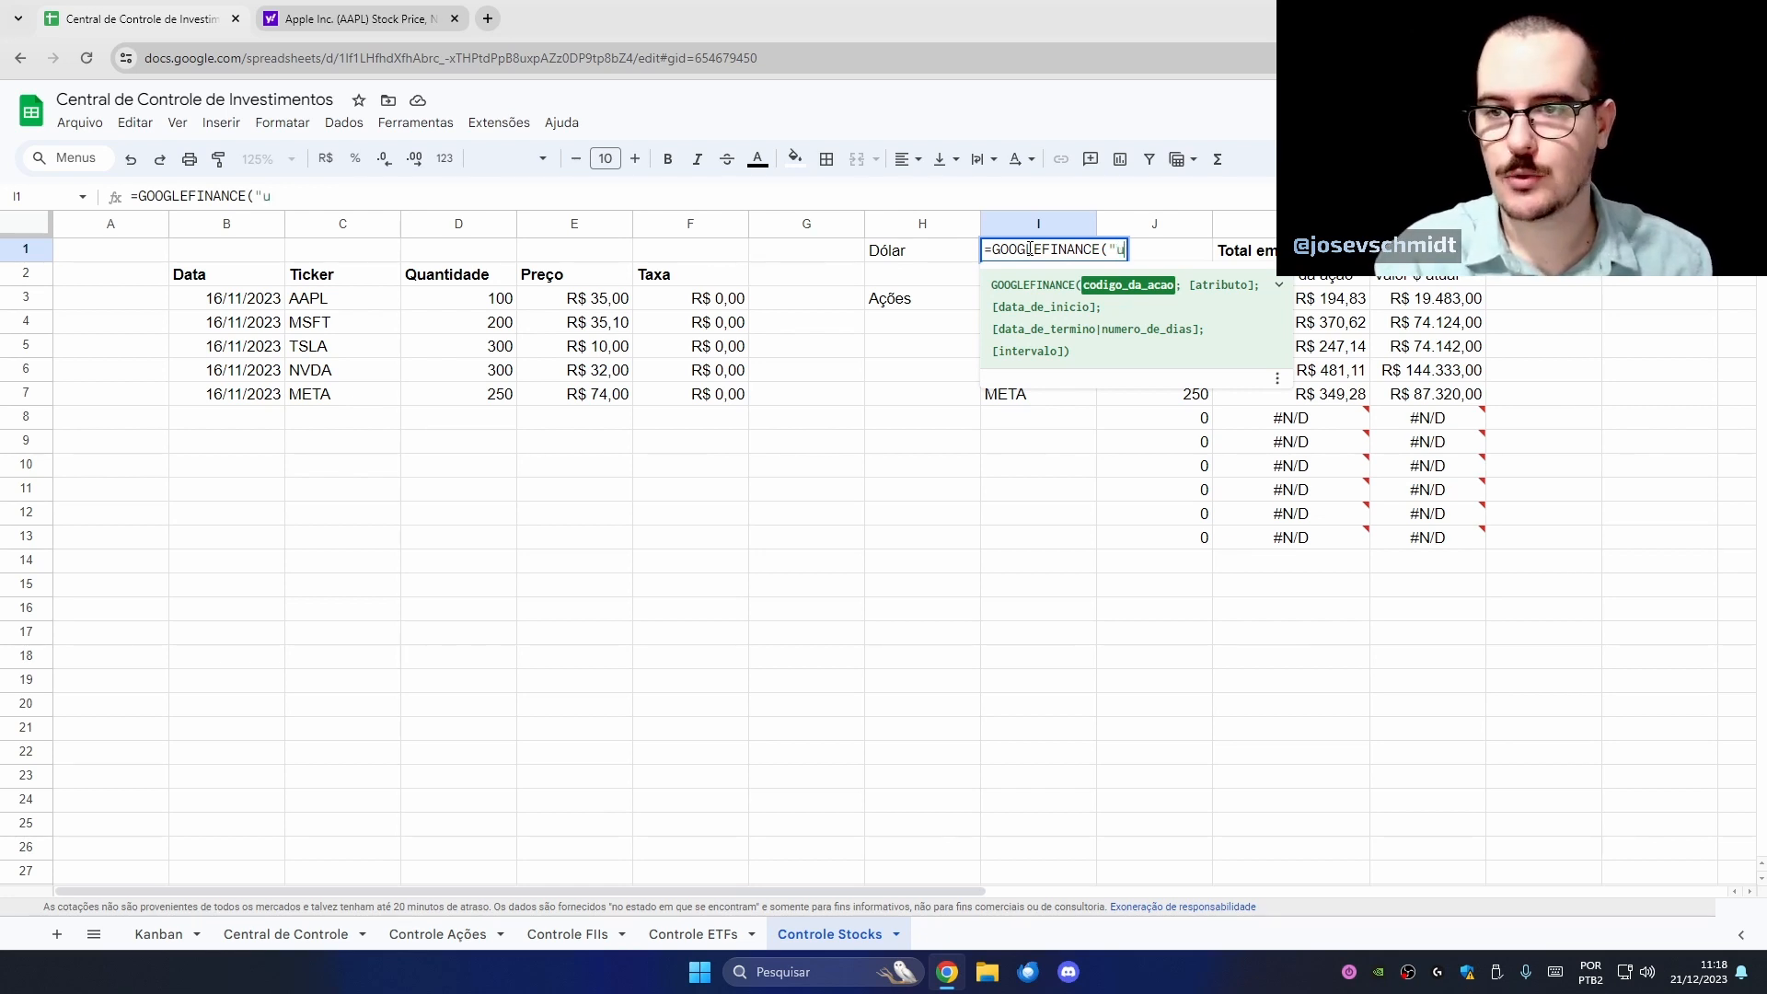
type("sdbrl")
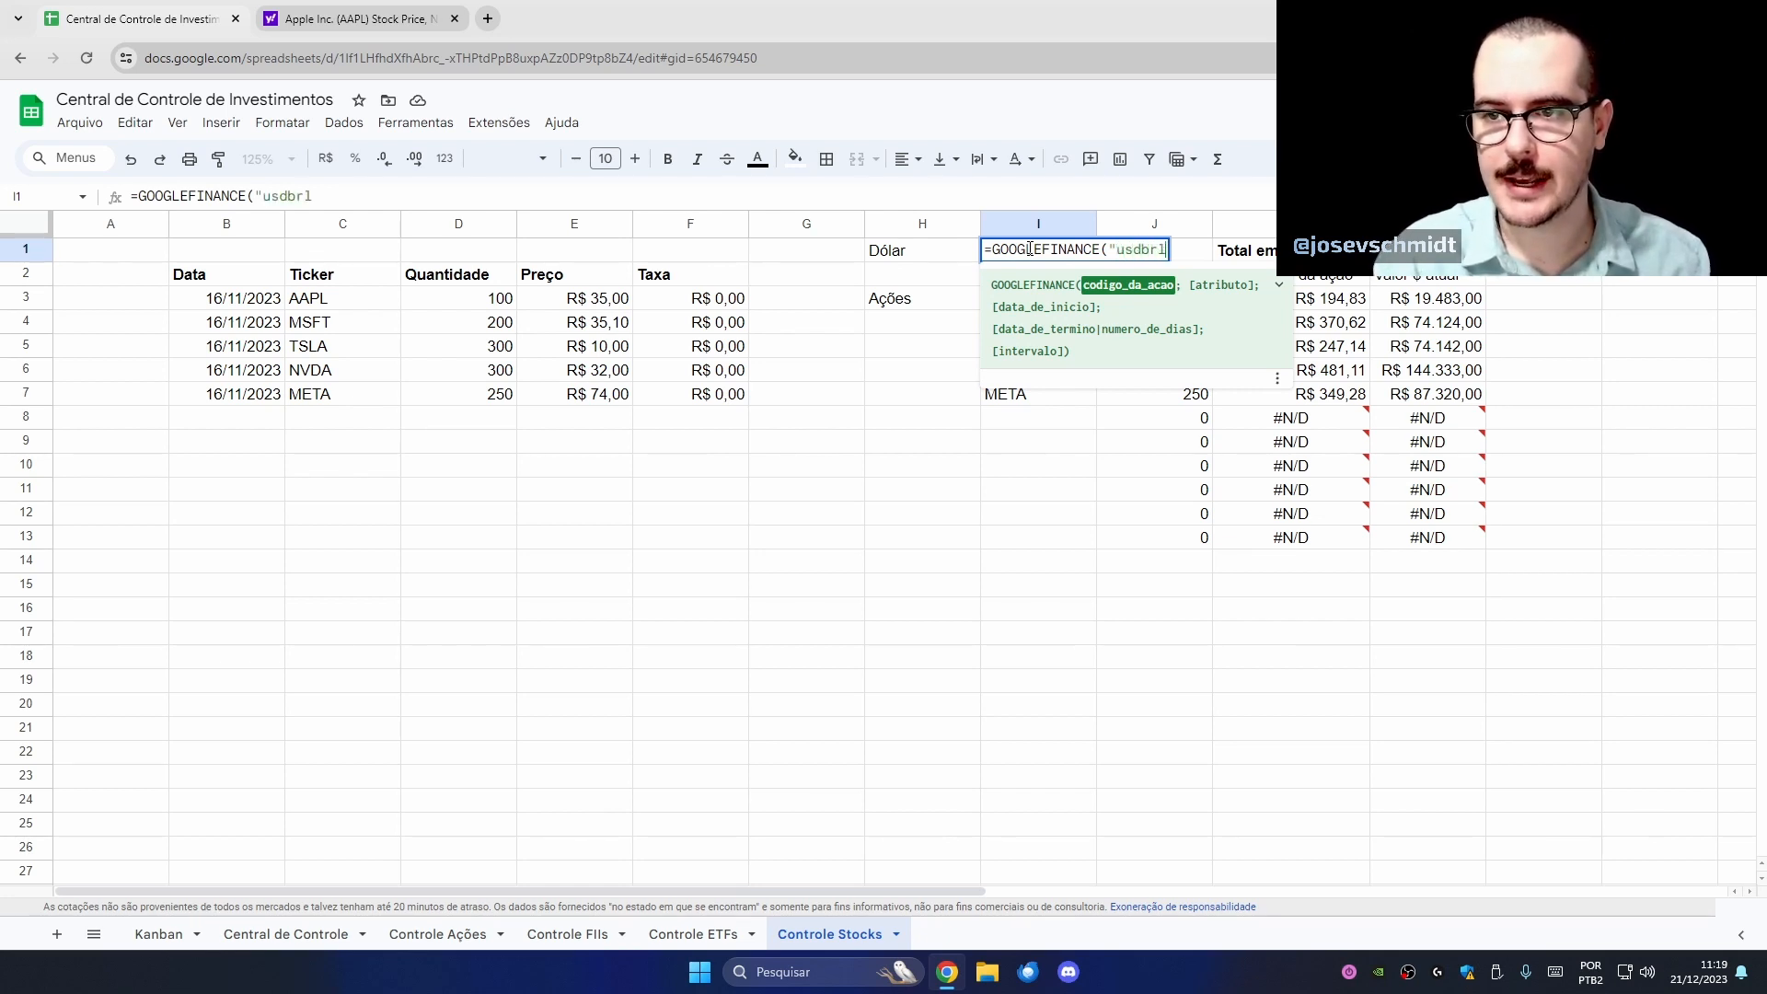
type("\")")
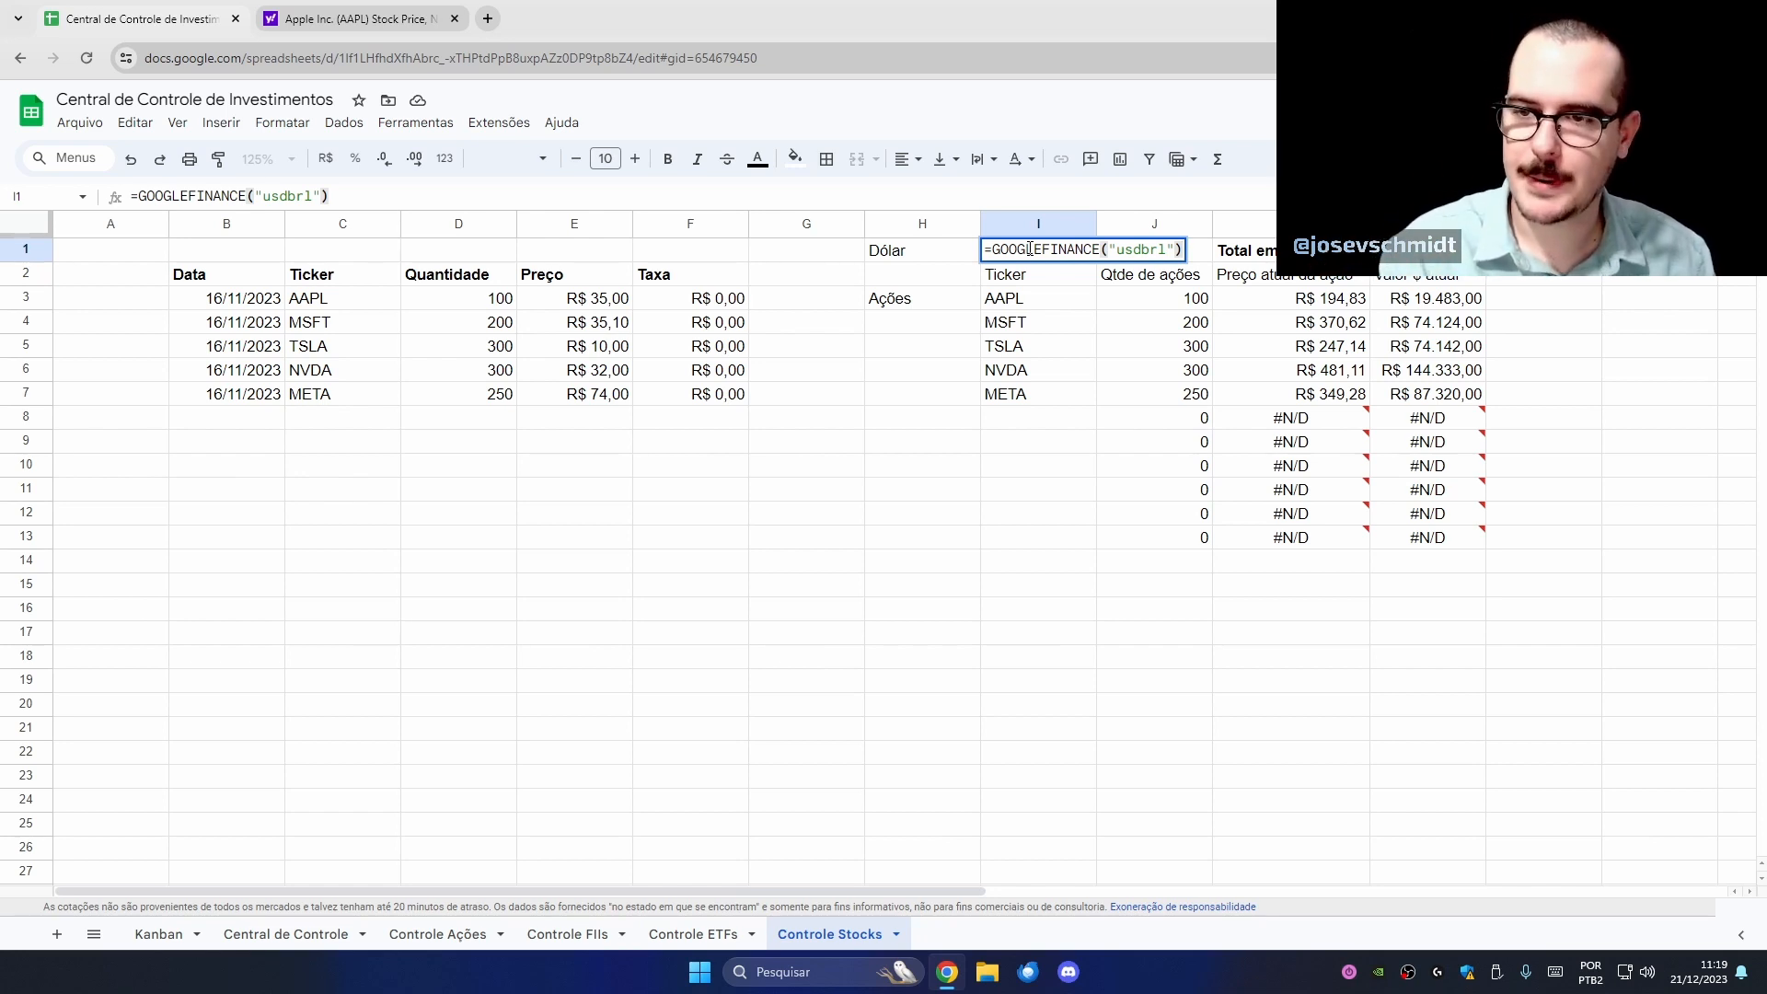
key("Return")
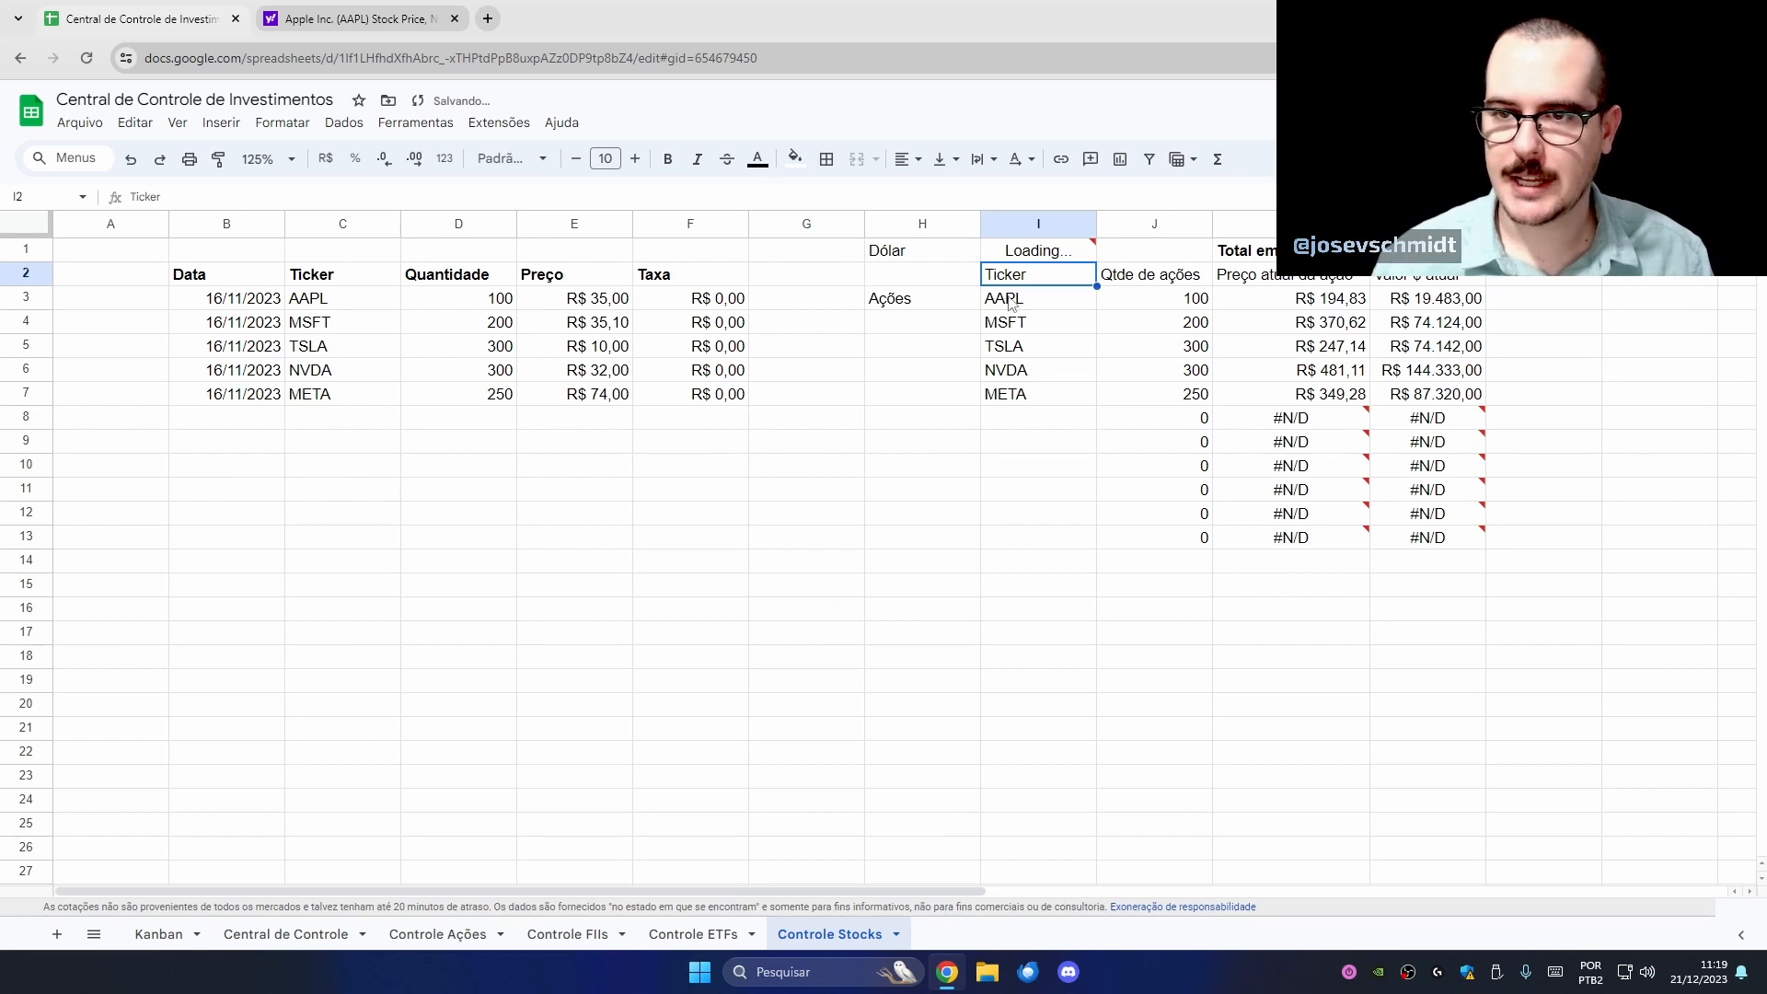
- Format the I1 dollar rate as R$ currency, then select the current-price column K
key("Up")
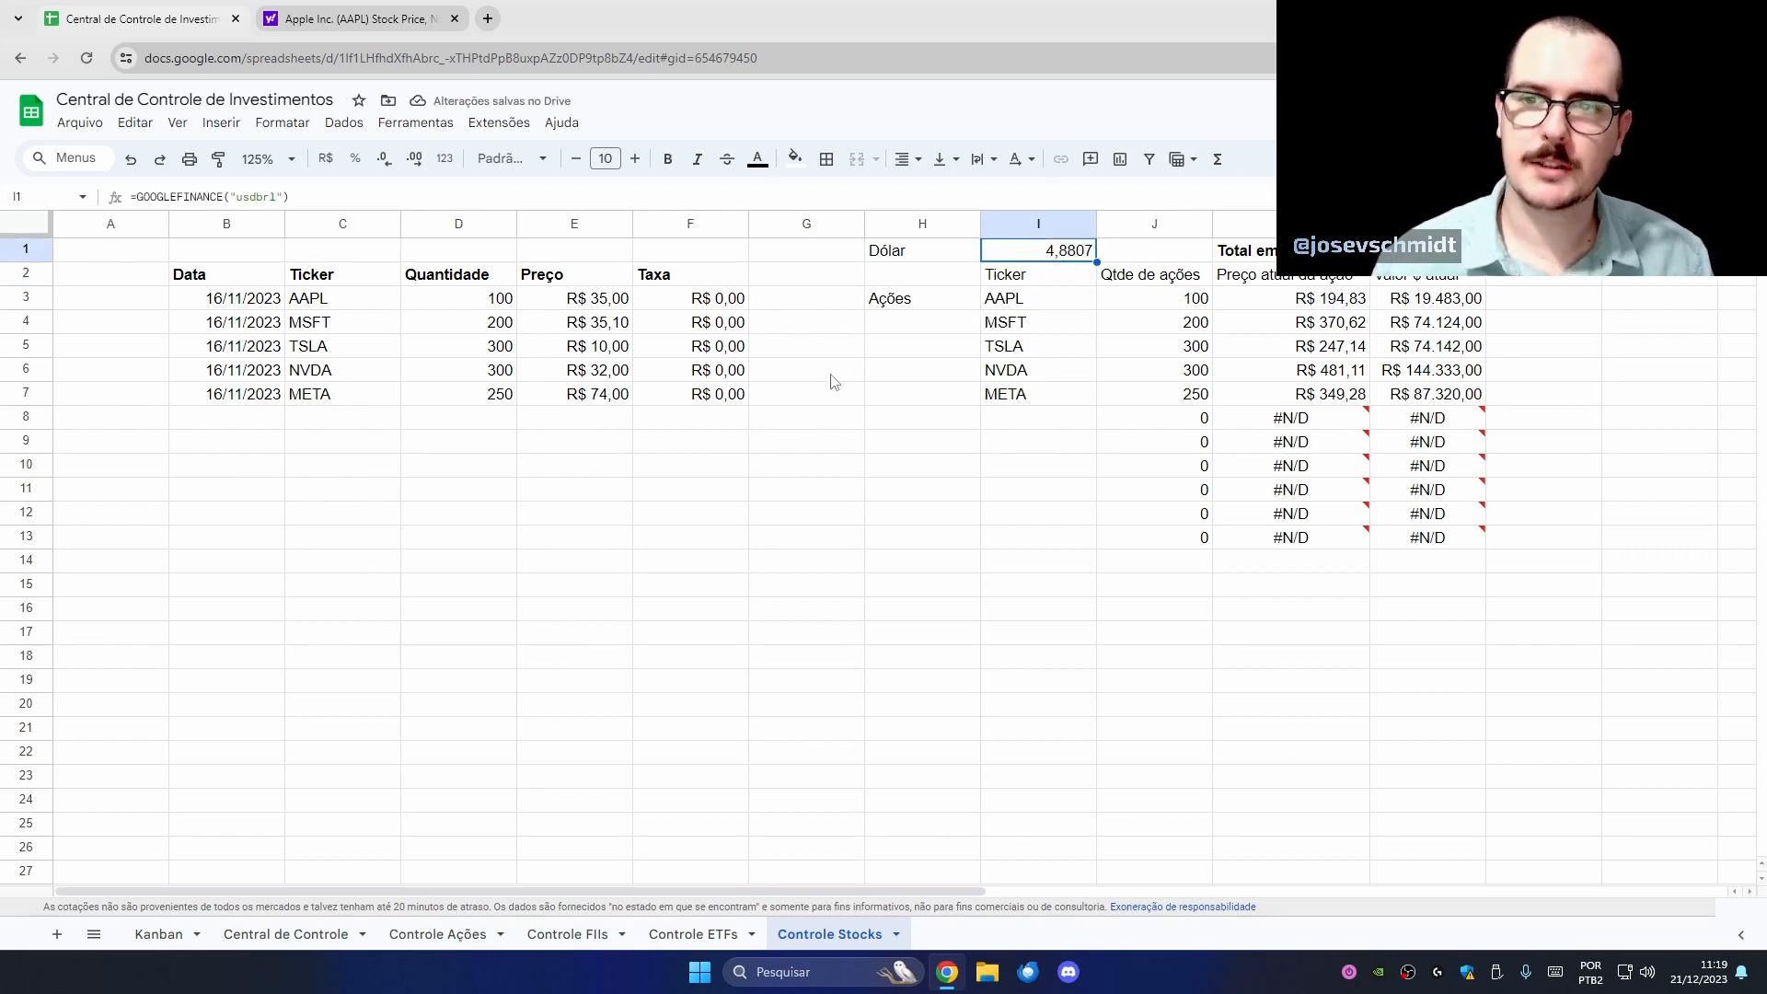
left_click(326, 158)
left_click(1008, 482)
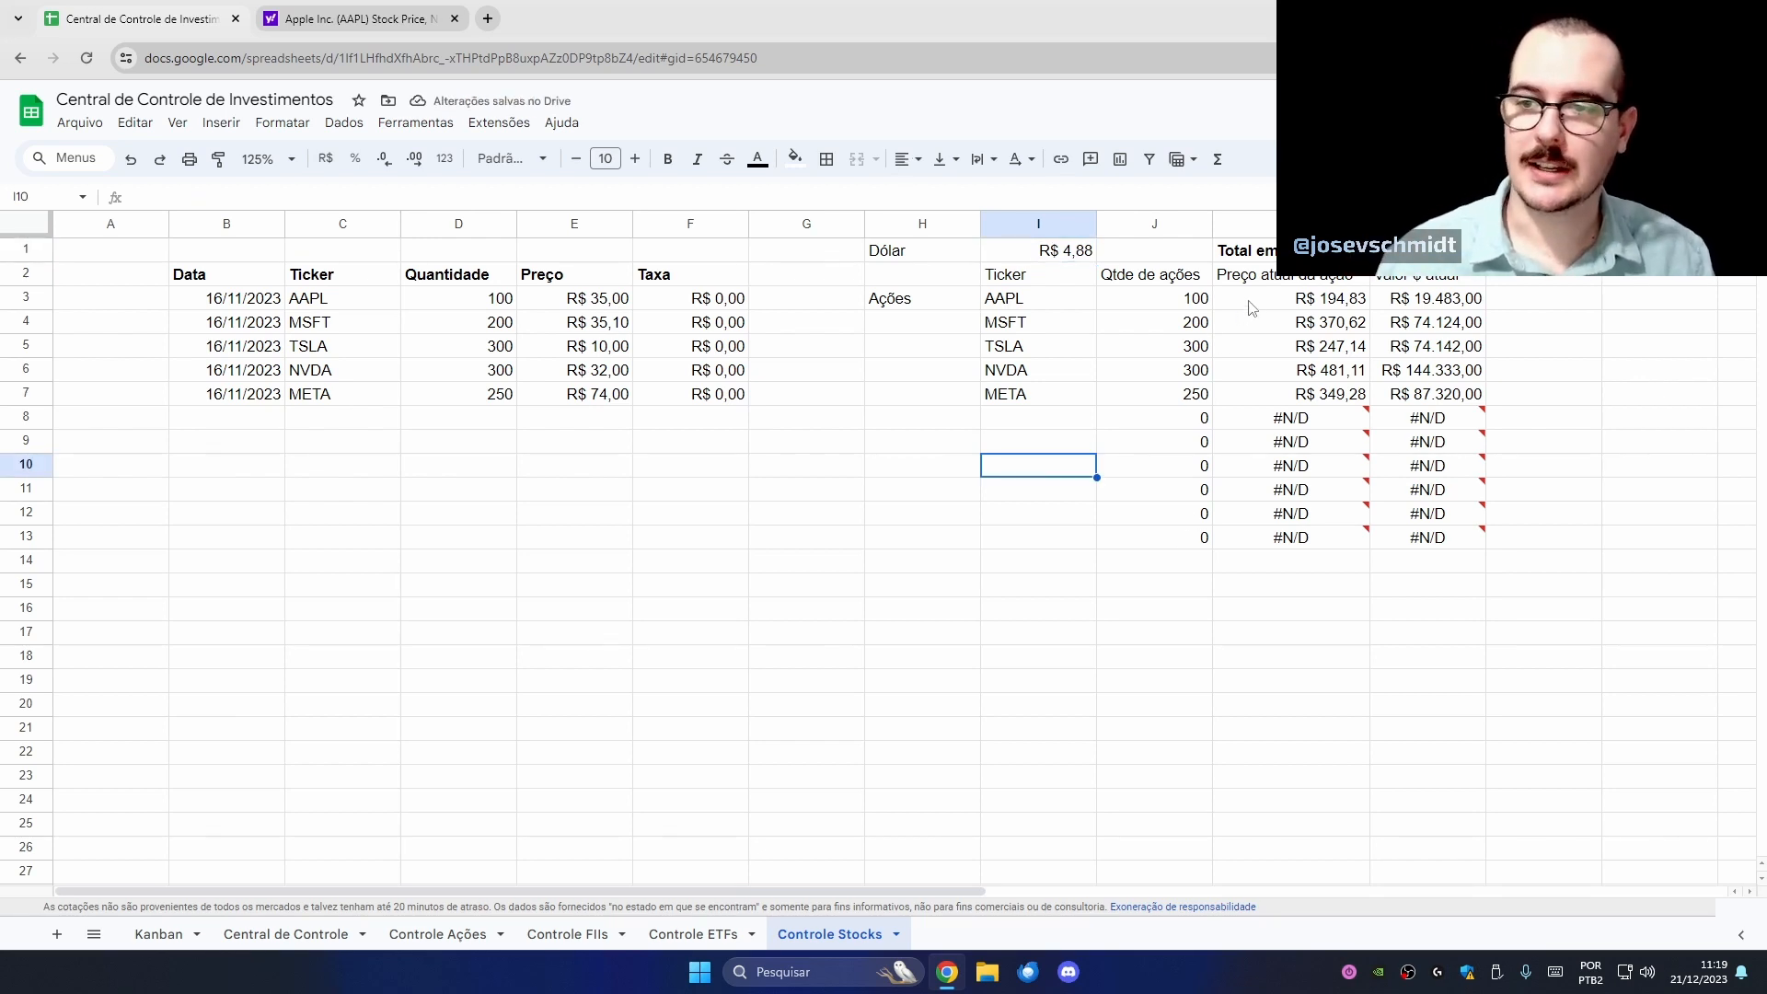
left_click_drag(1251, 308, 1270, 395)
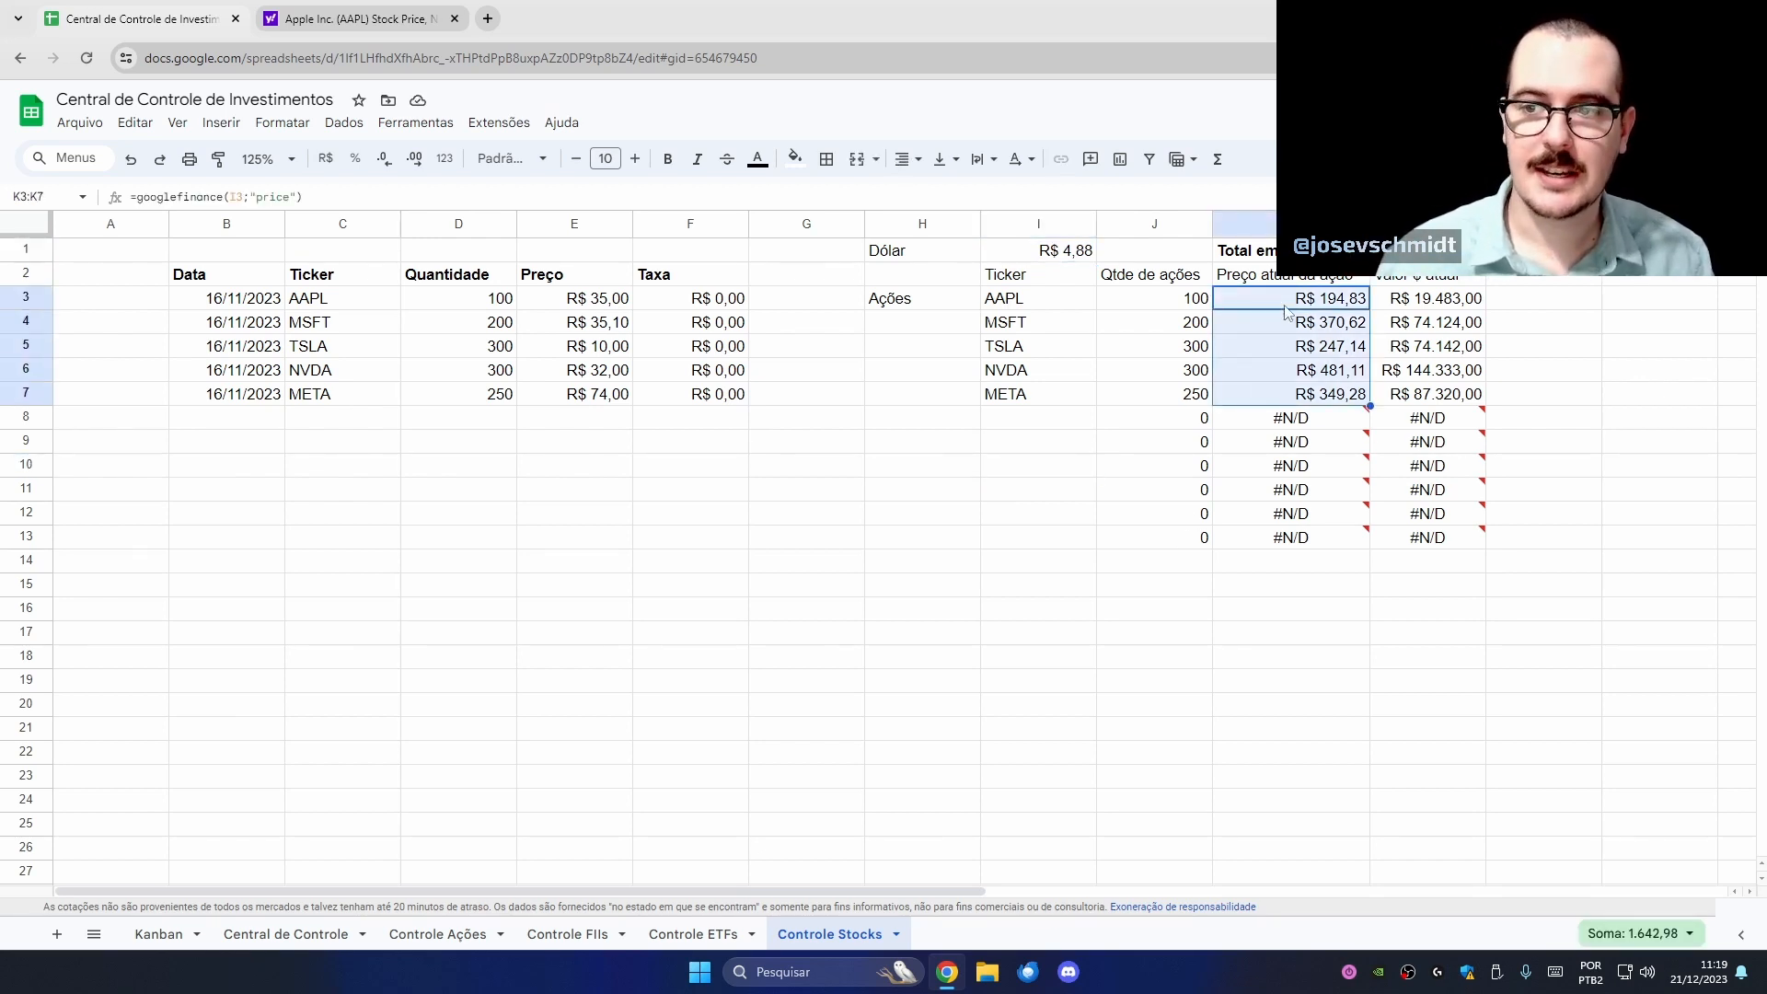
left_click(1244, 224)
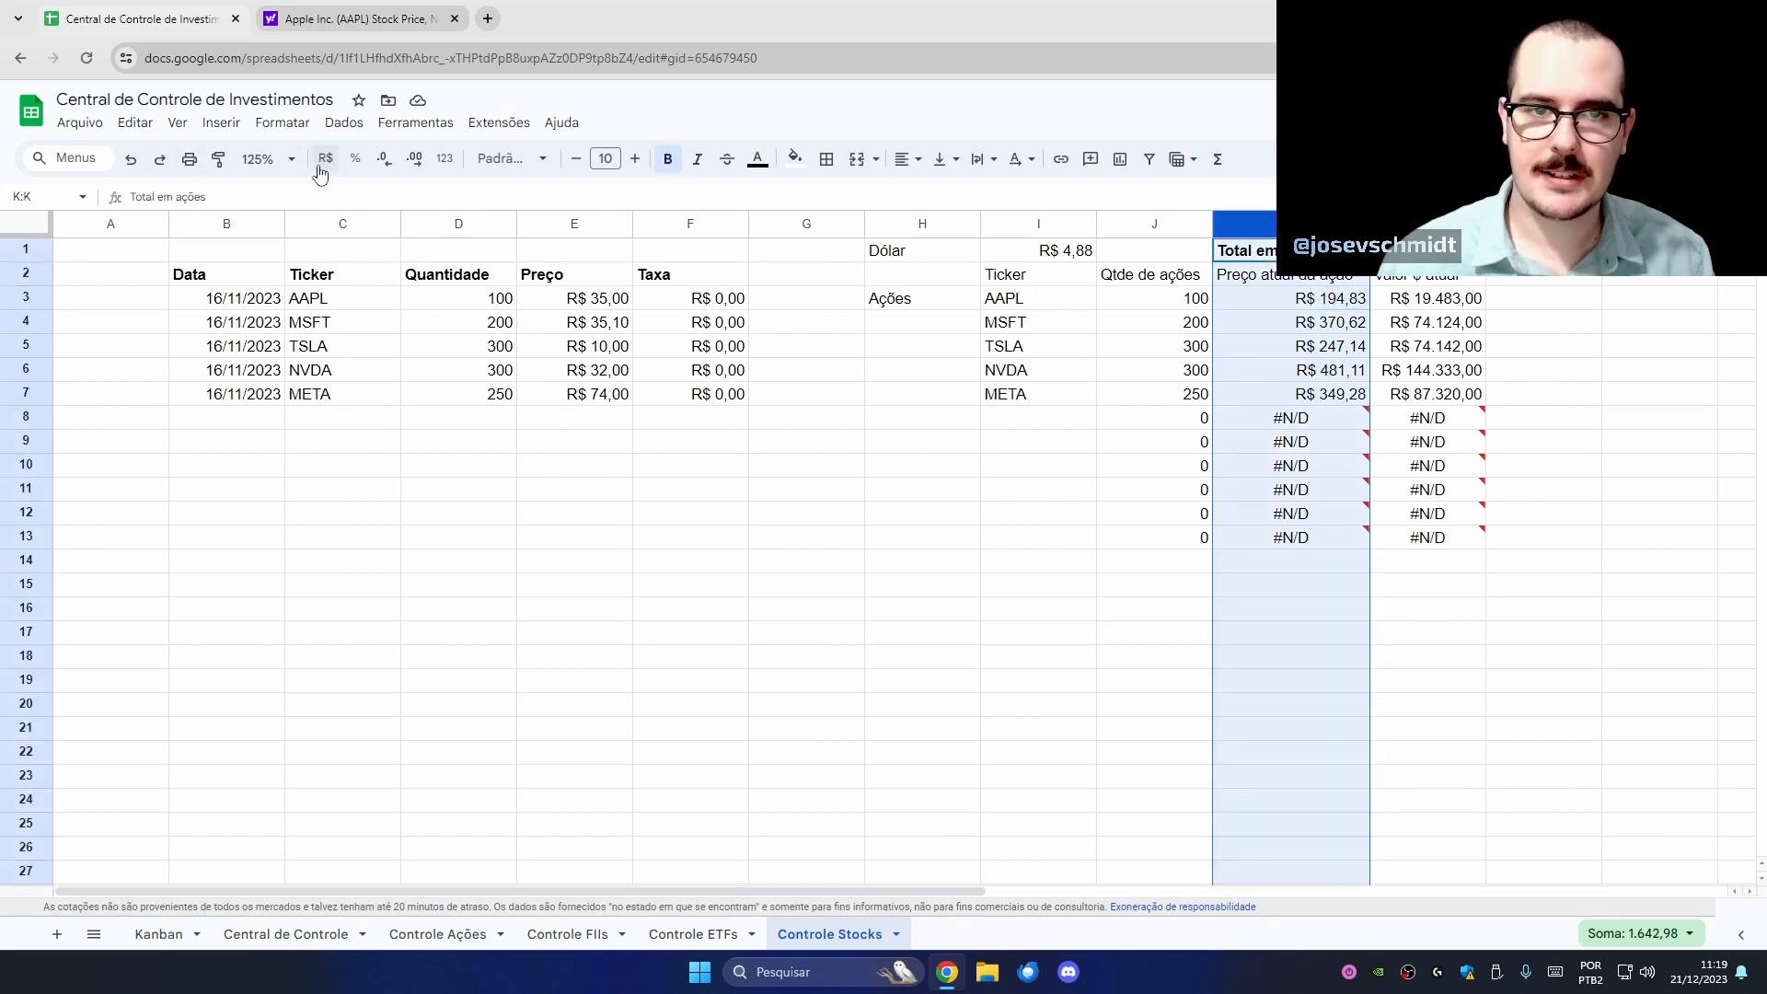
- Format the column K current prices as Dólar americano, e.g. $194,83
left_click(444, 158)
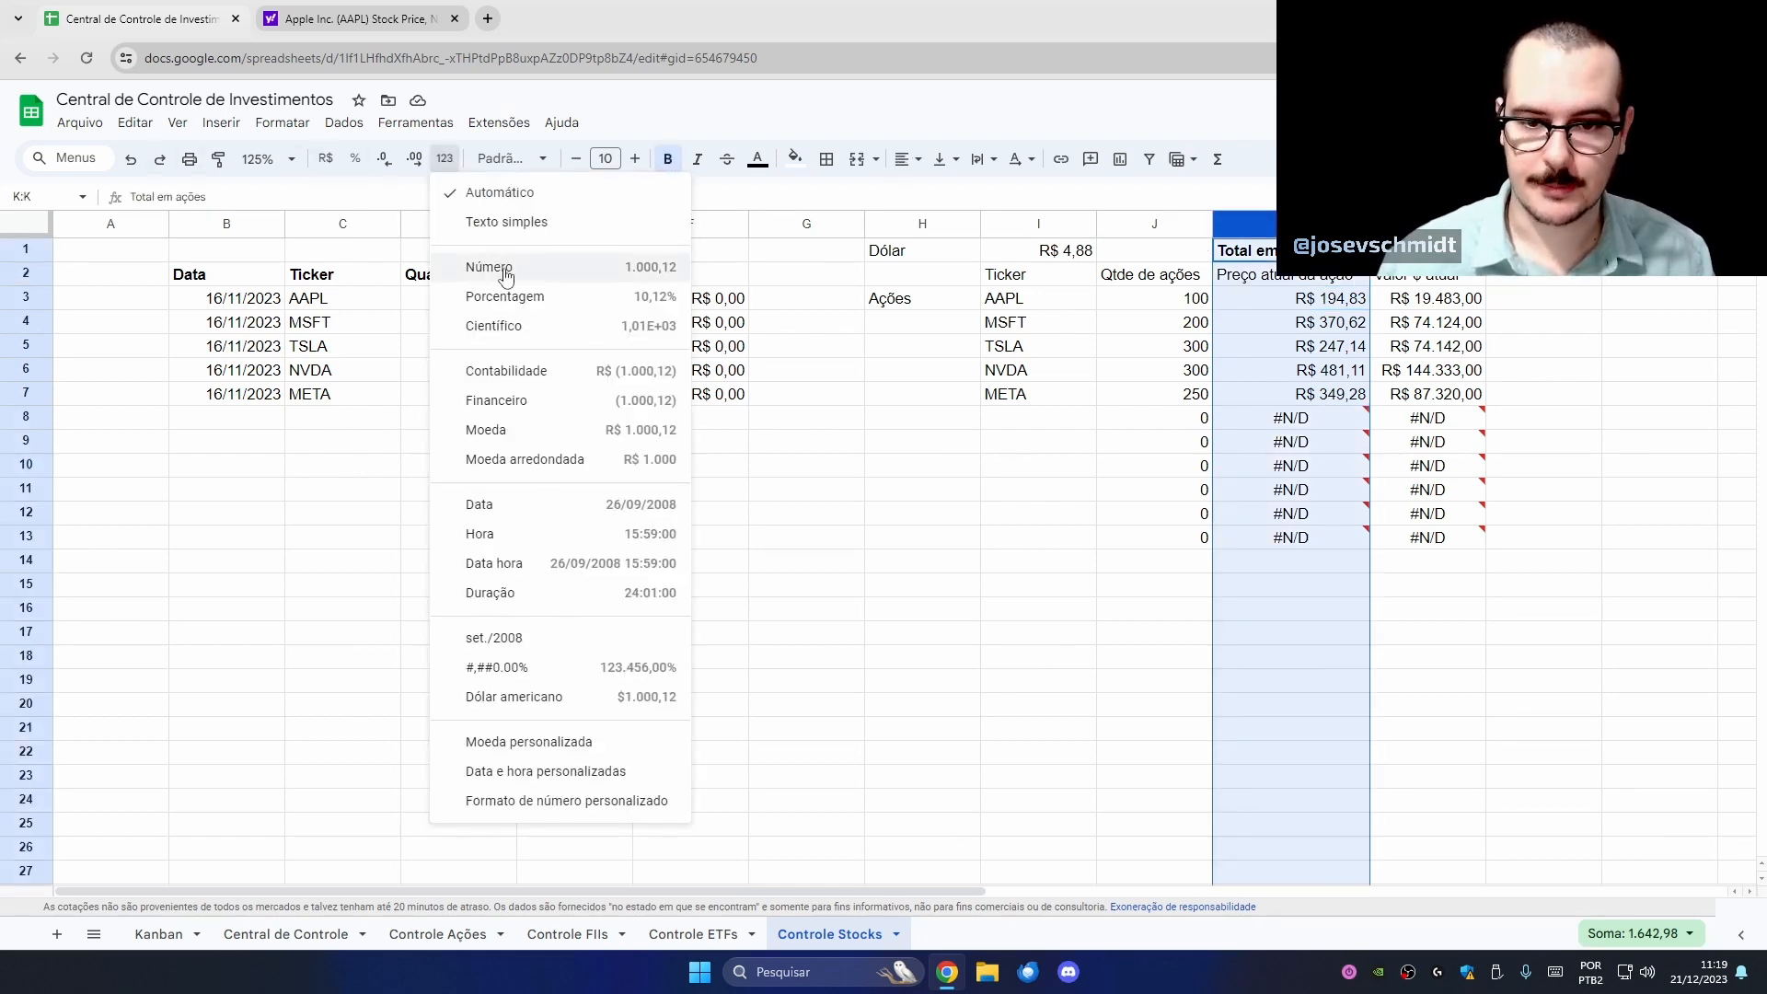
left_click(532, 709)
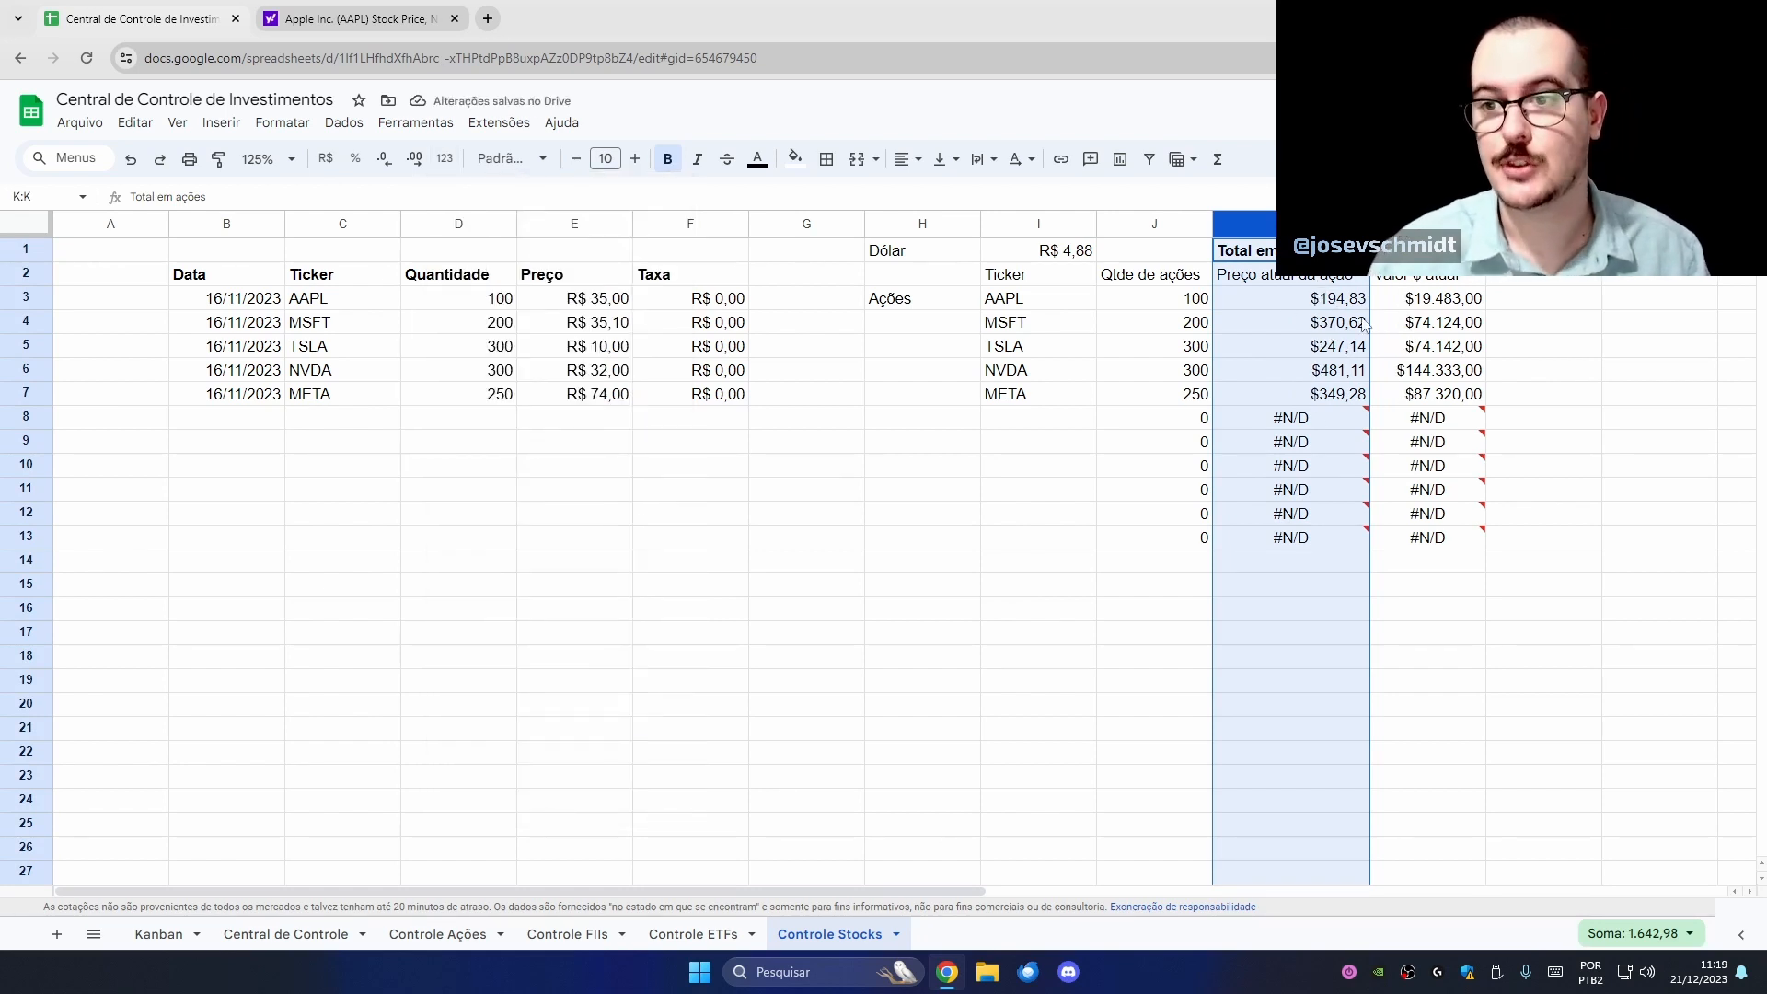
left_click(1343, 357)
left_click_drag(1325, 297, 1325, 394)
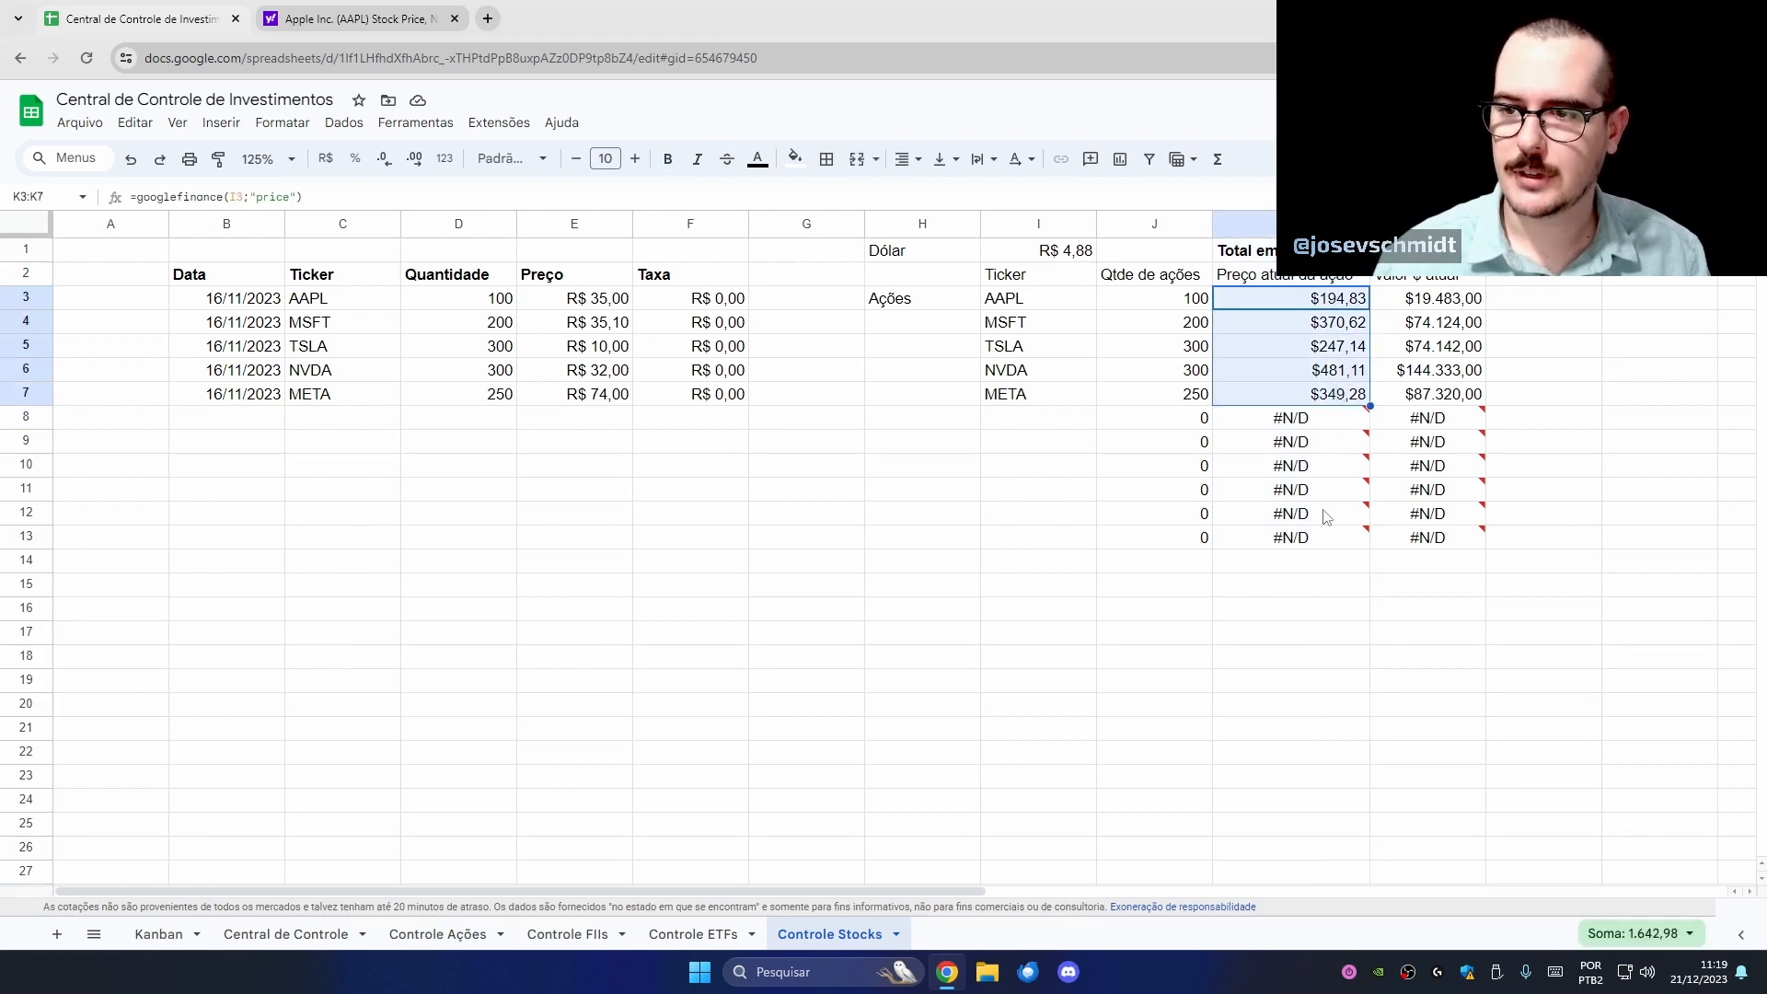
left_click(1641, 473)
- Re-confirm the L3 position value formula =K3*J3 so it shows $19.483,00
triple_click(1447, 302)
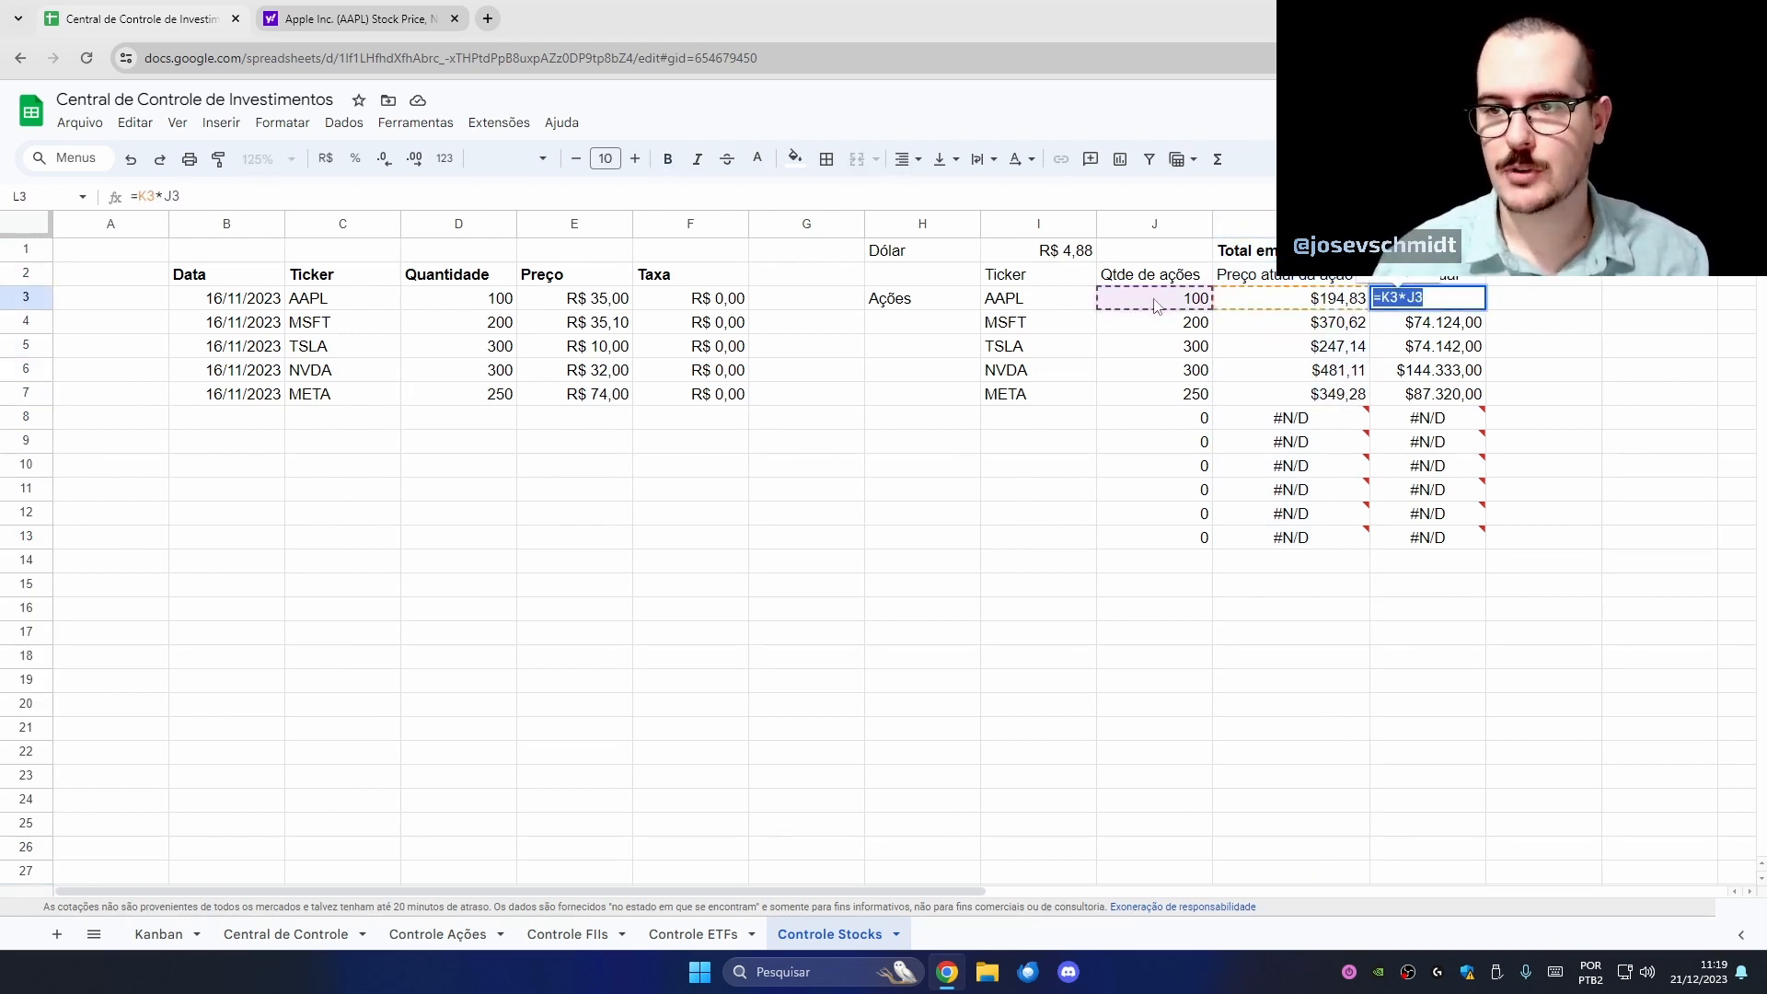
key("Escape")
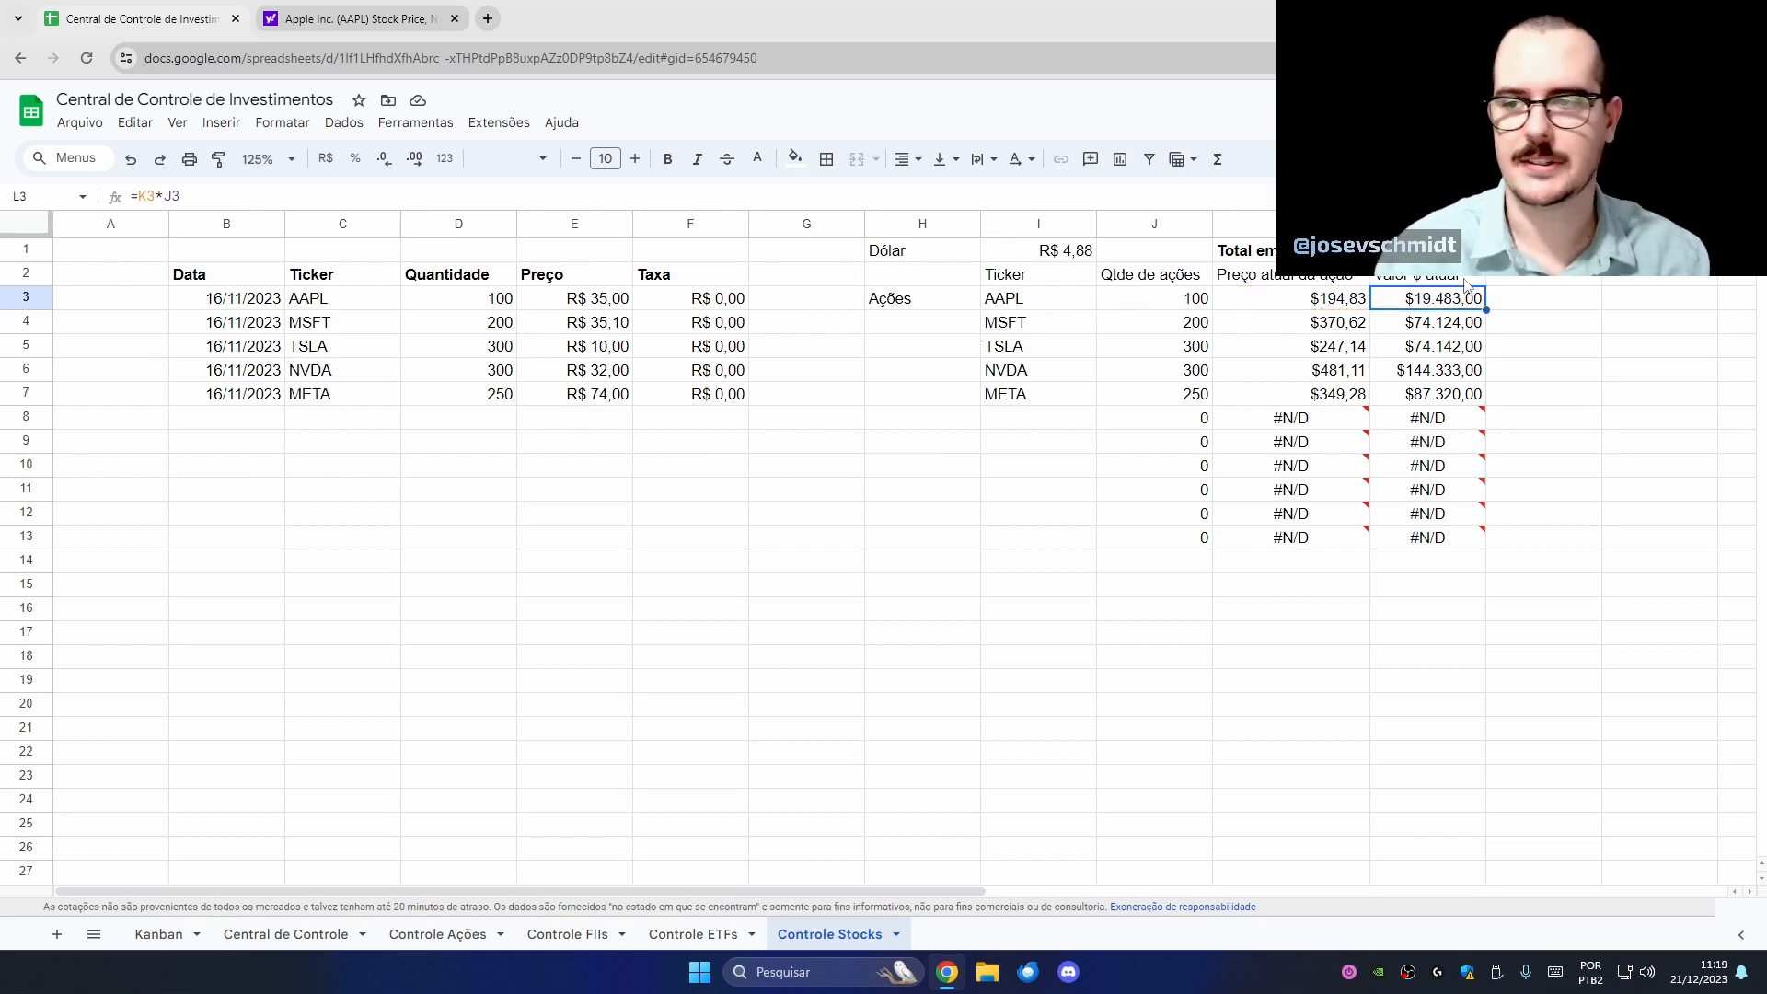
left_click(1505, 282)
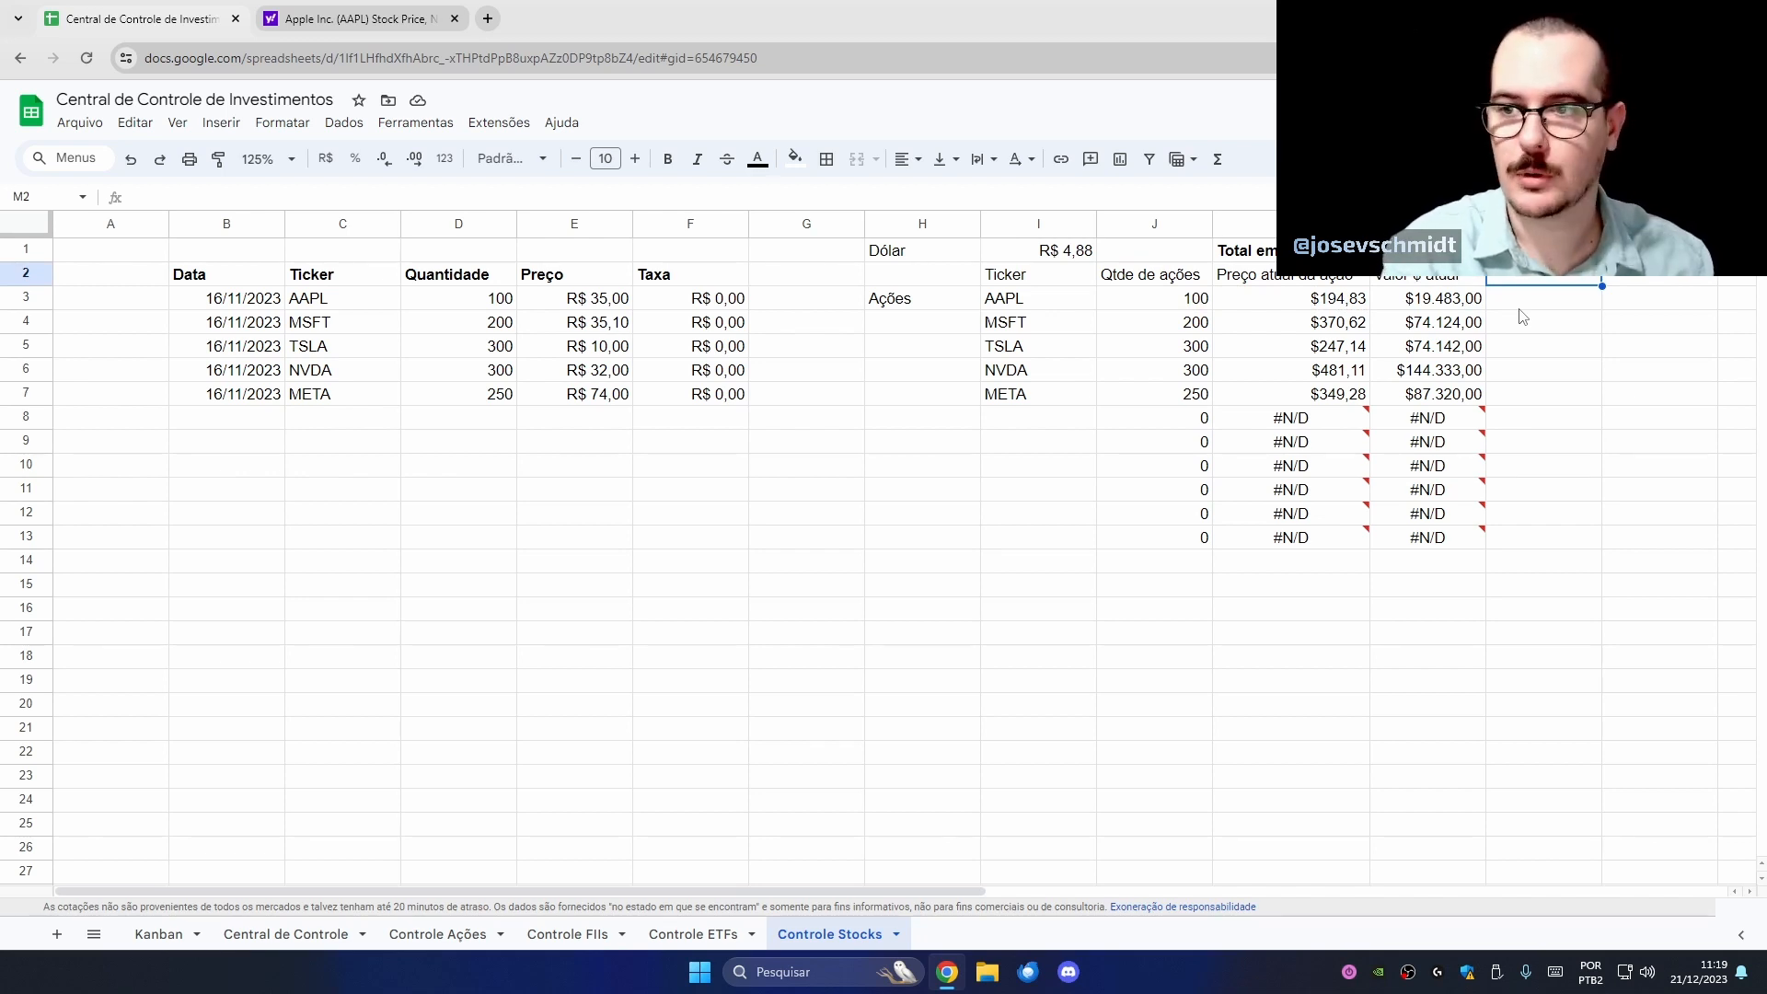
- Title M2 'Valor', enter =L3*I1 in M3 as reais currency, and fill to row 13
type("Valor em R$")
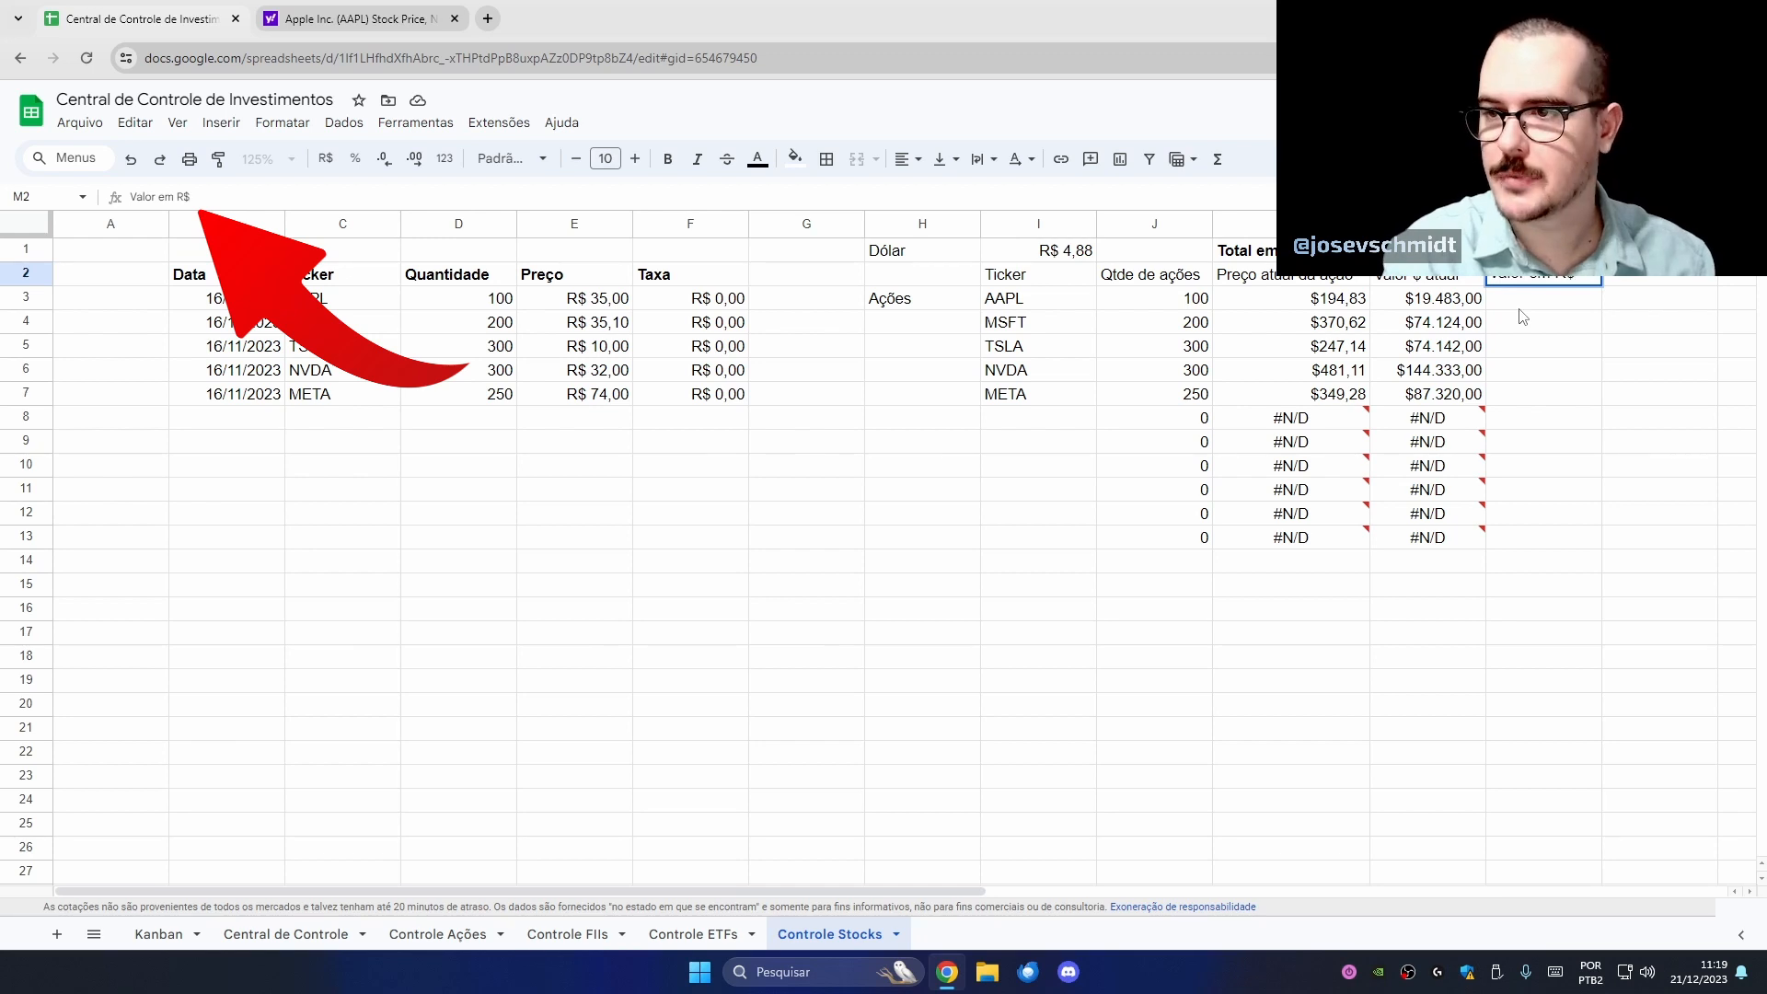
key("Return")
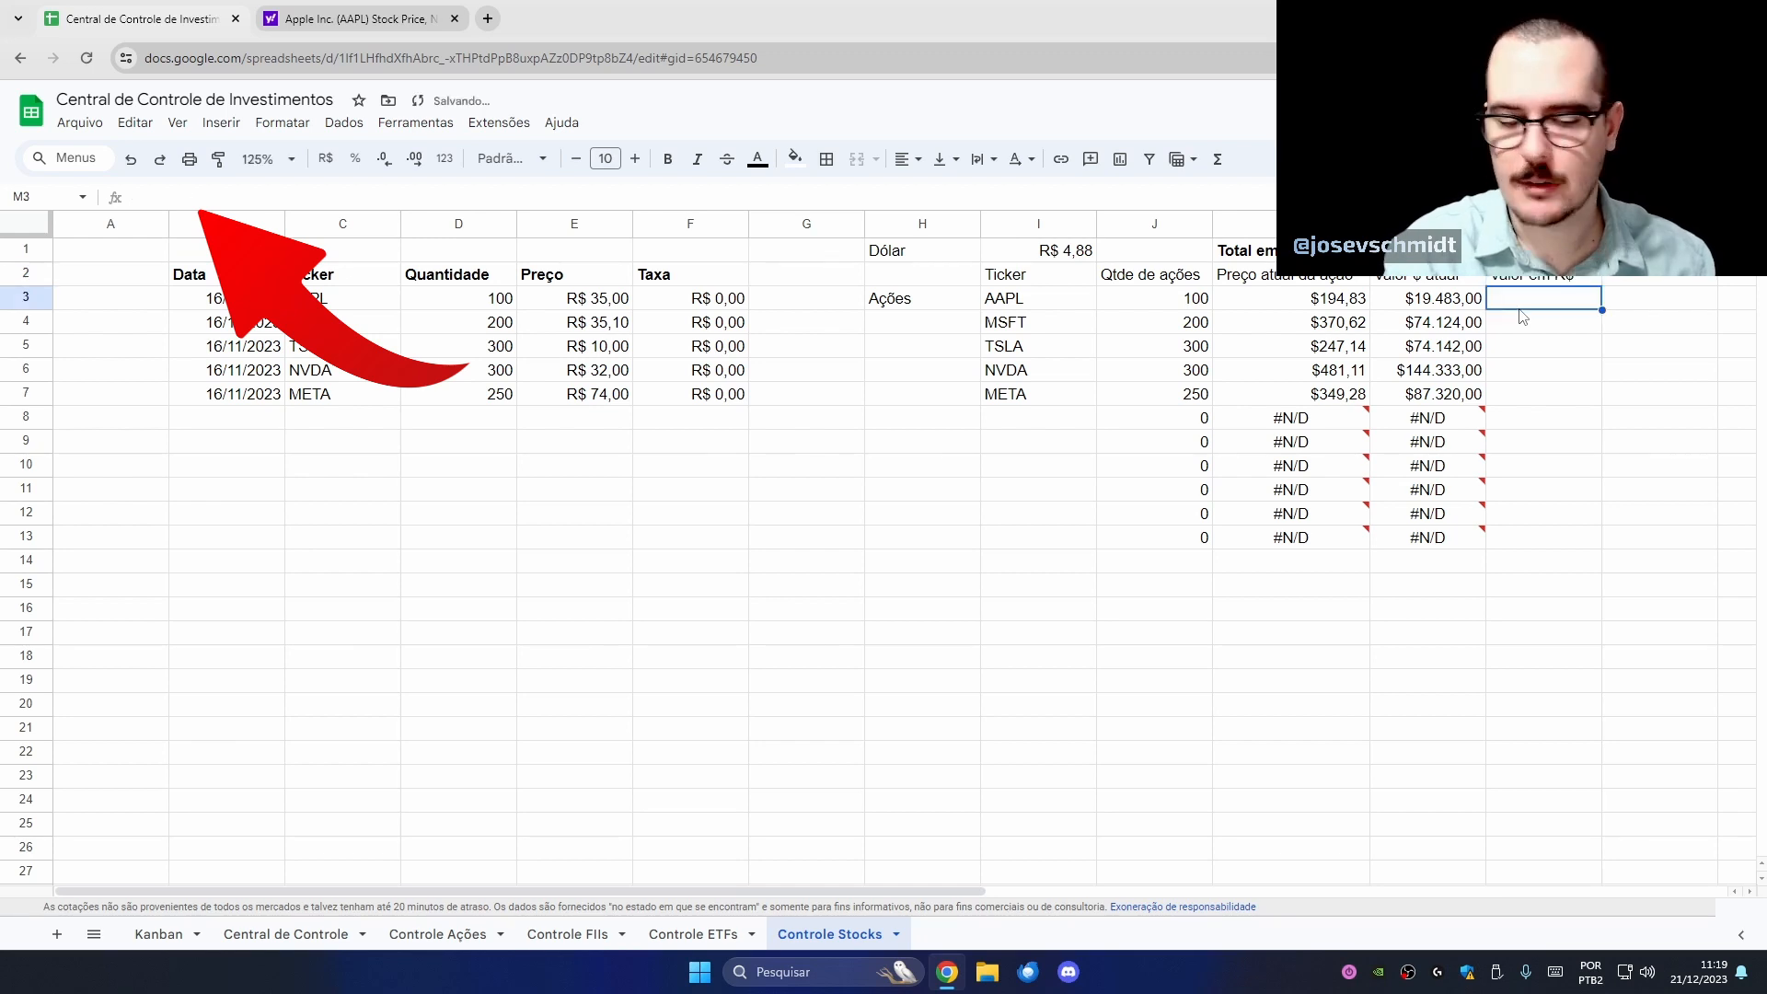
type("=")
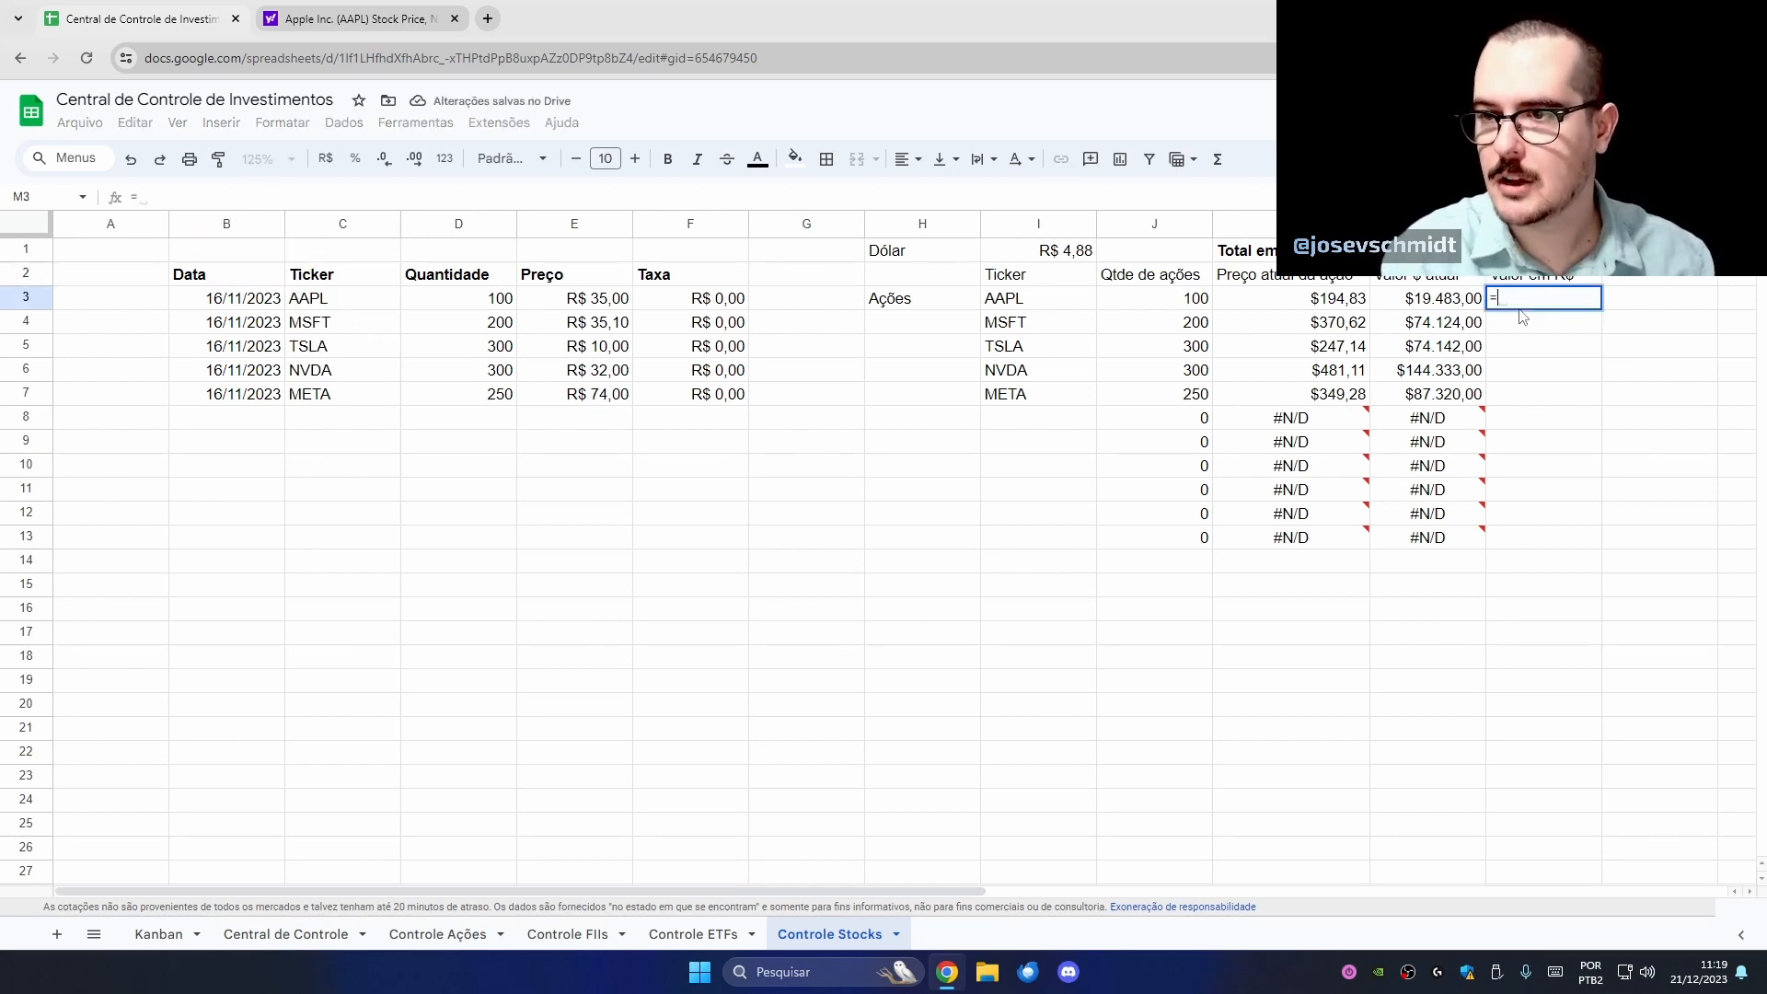
key("Left")
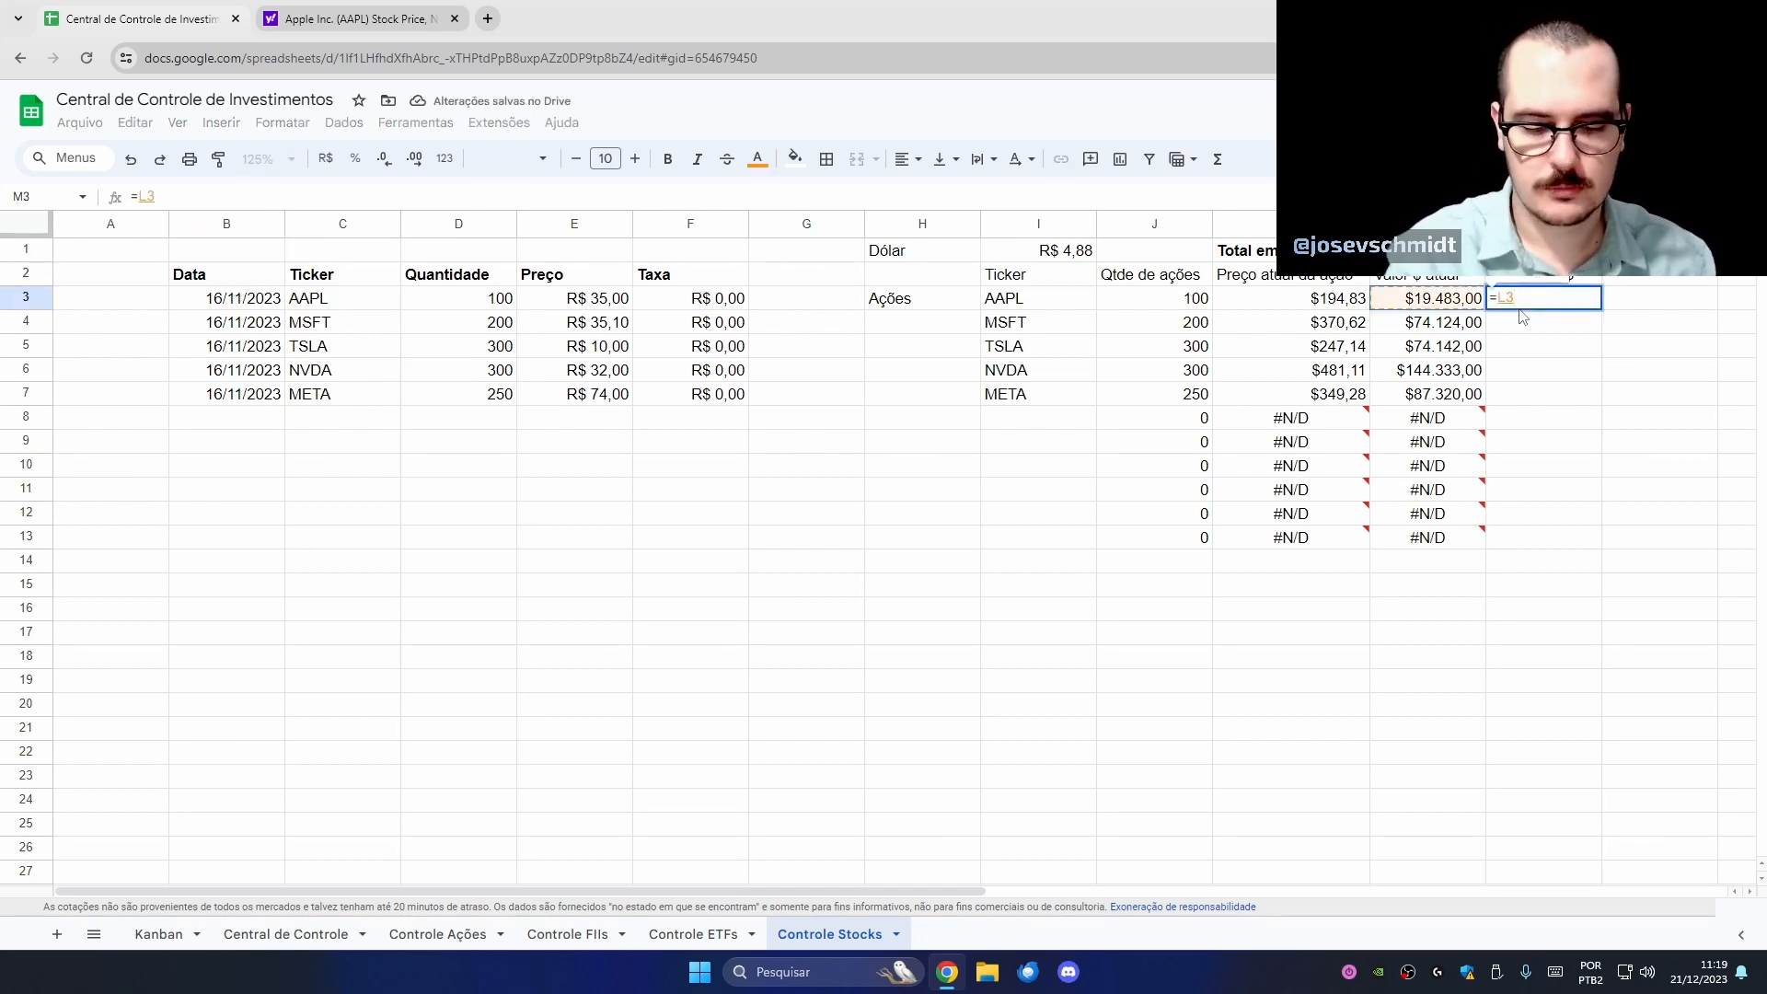
left_click(1086, 255)
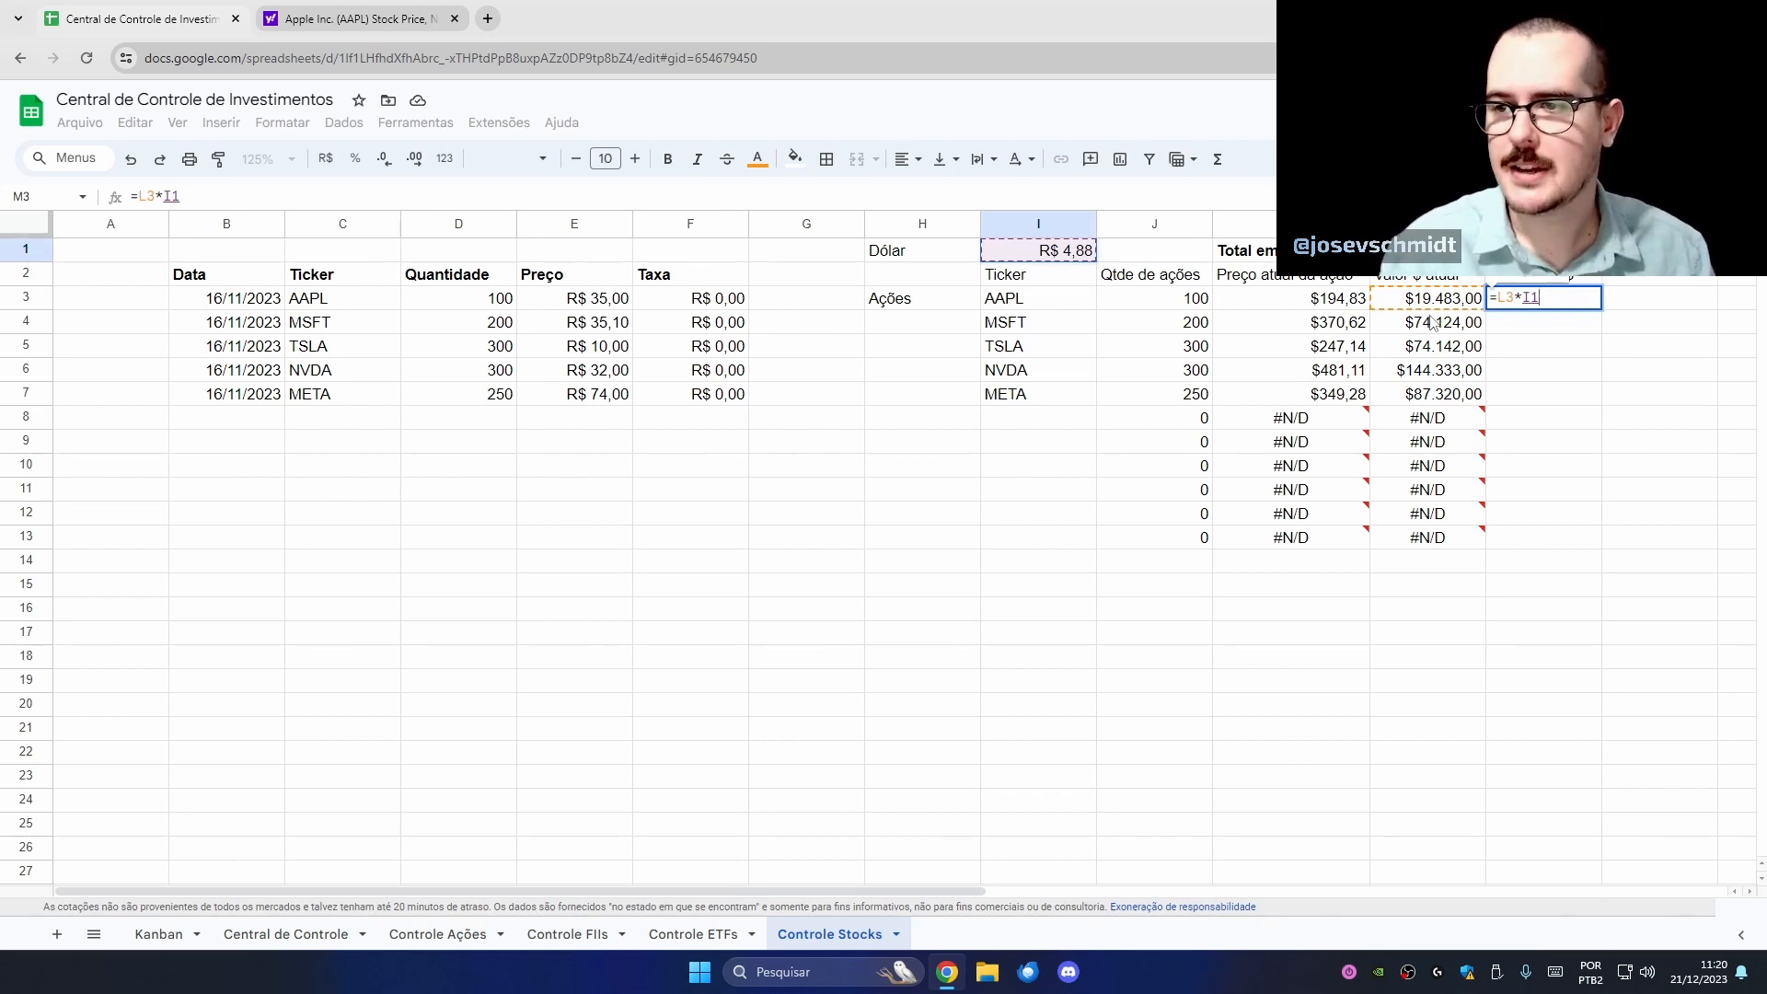
key("Return")
left_click(1549, 301)
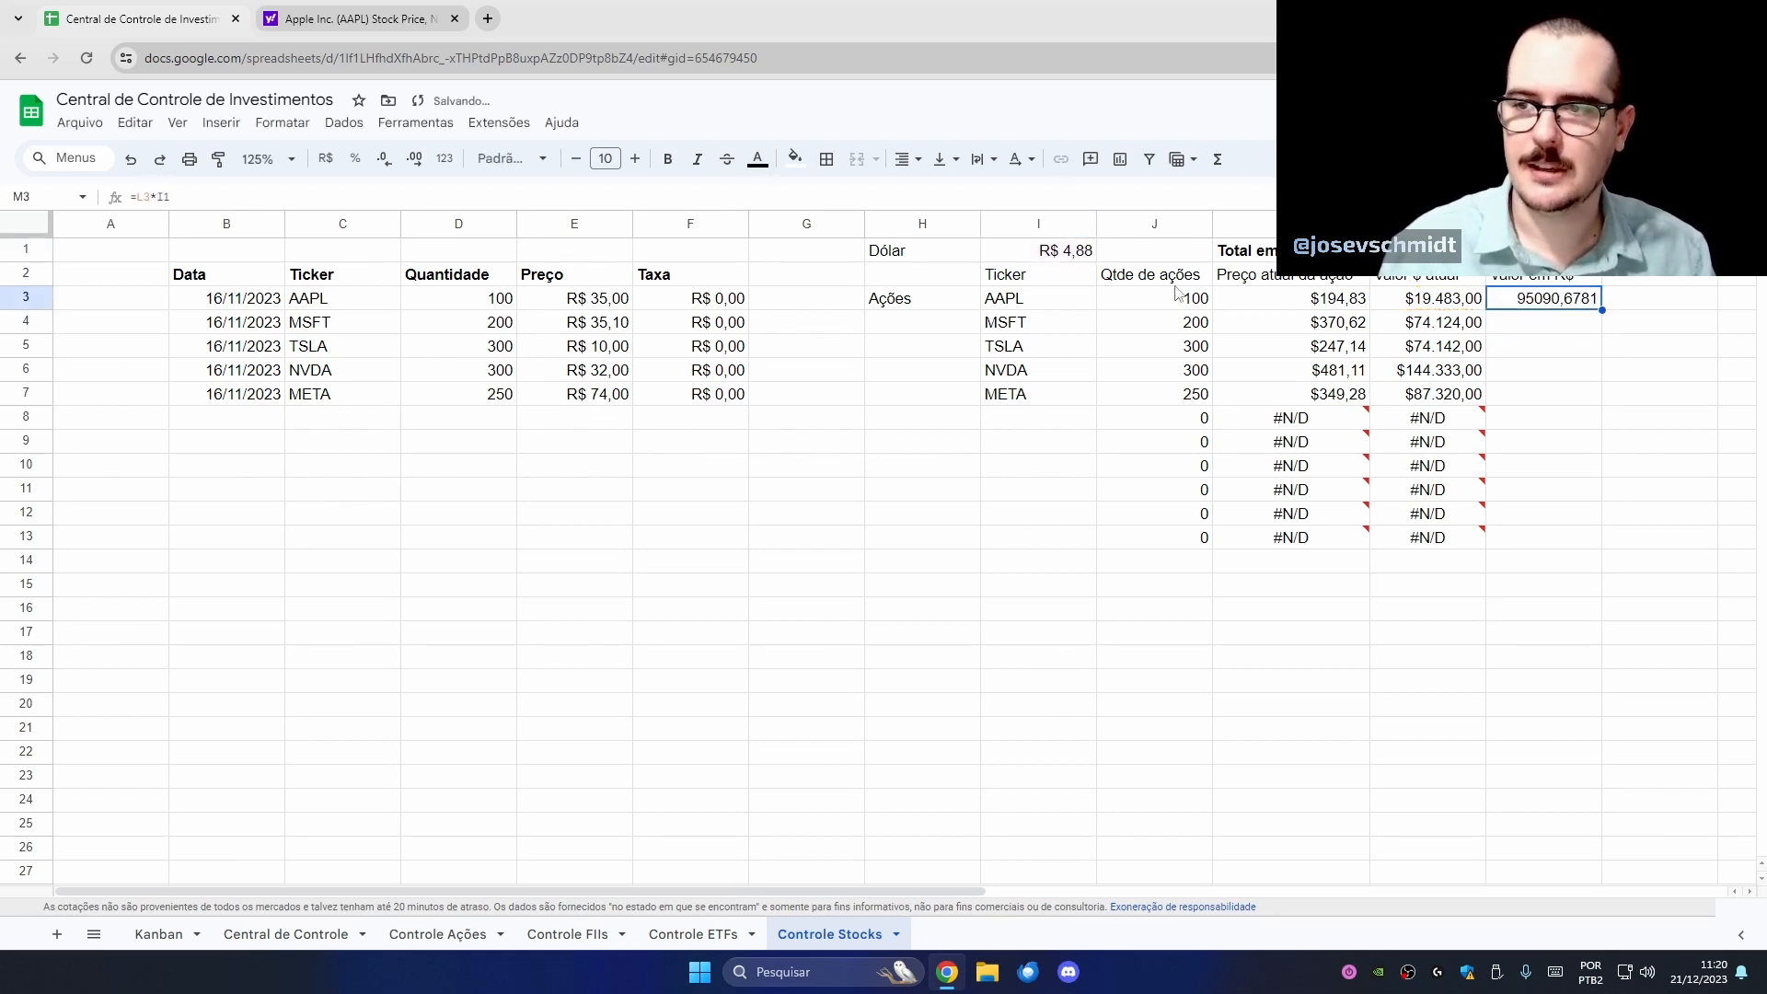
left_click(326, 158)
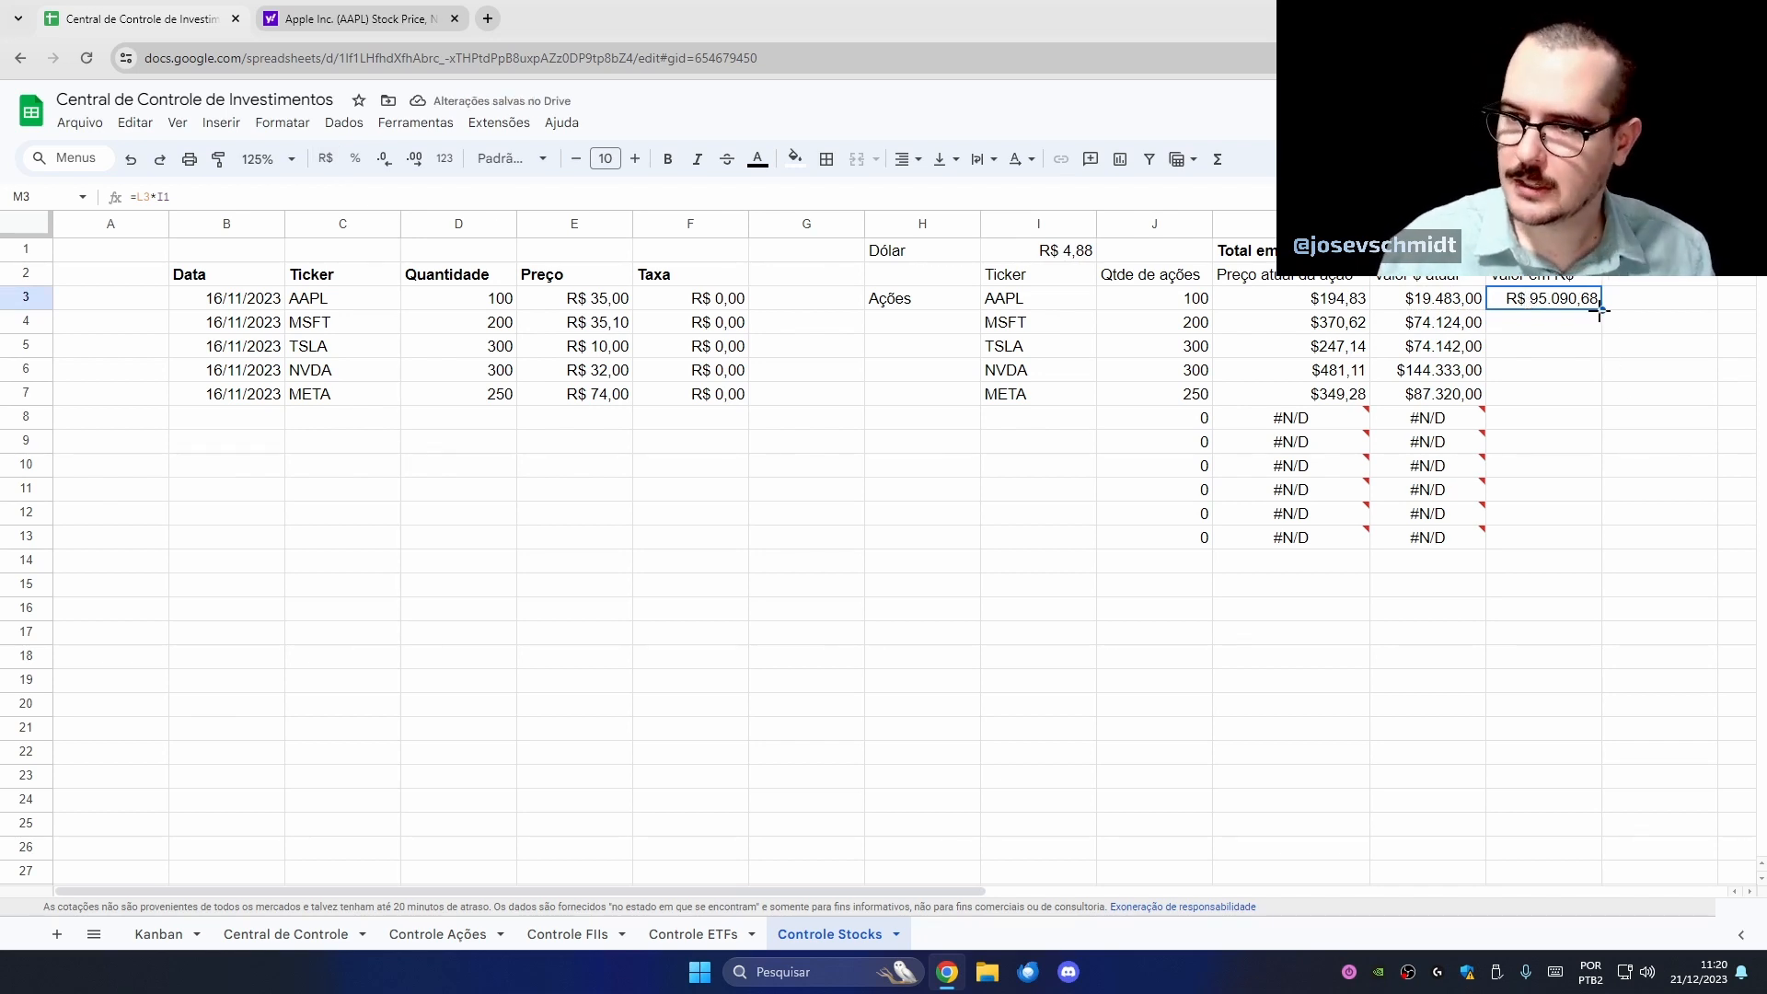
left_click_drag(1600, 311, 1589, 541)
- Lock the dollar rate as $I$1 in M3's formula and refill it down to row 13
left_click(1539, 609)
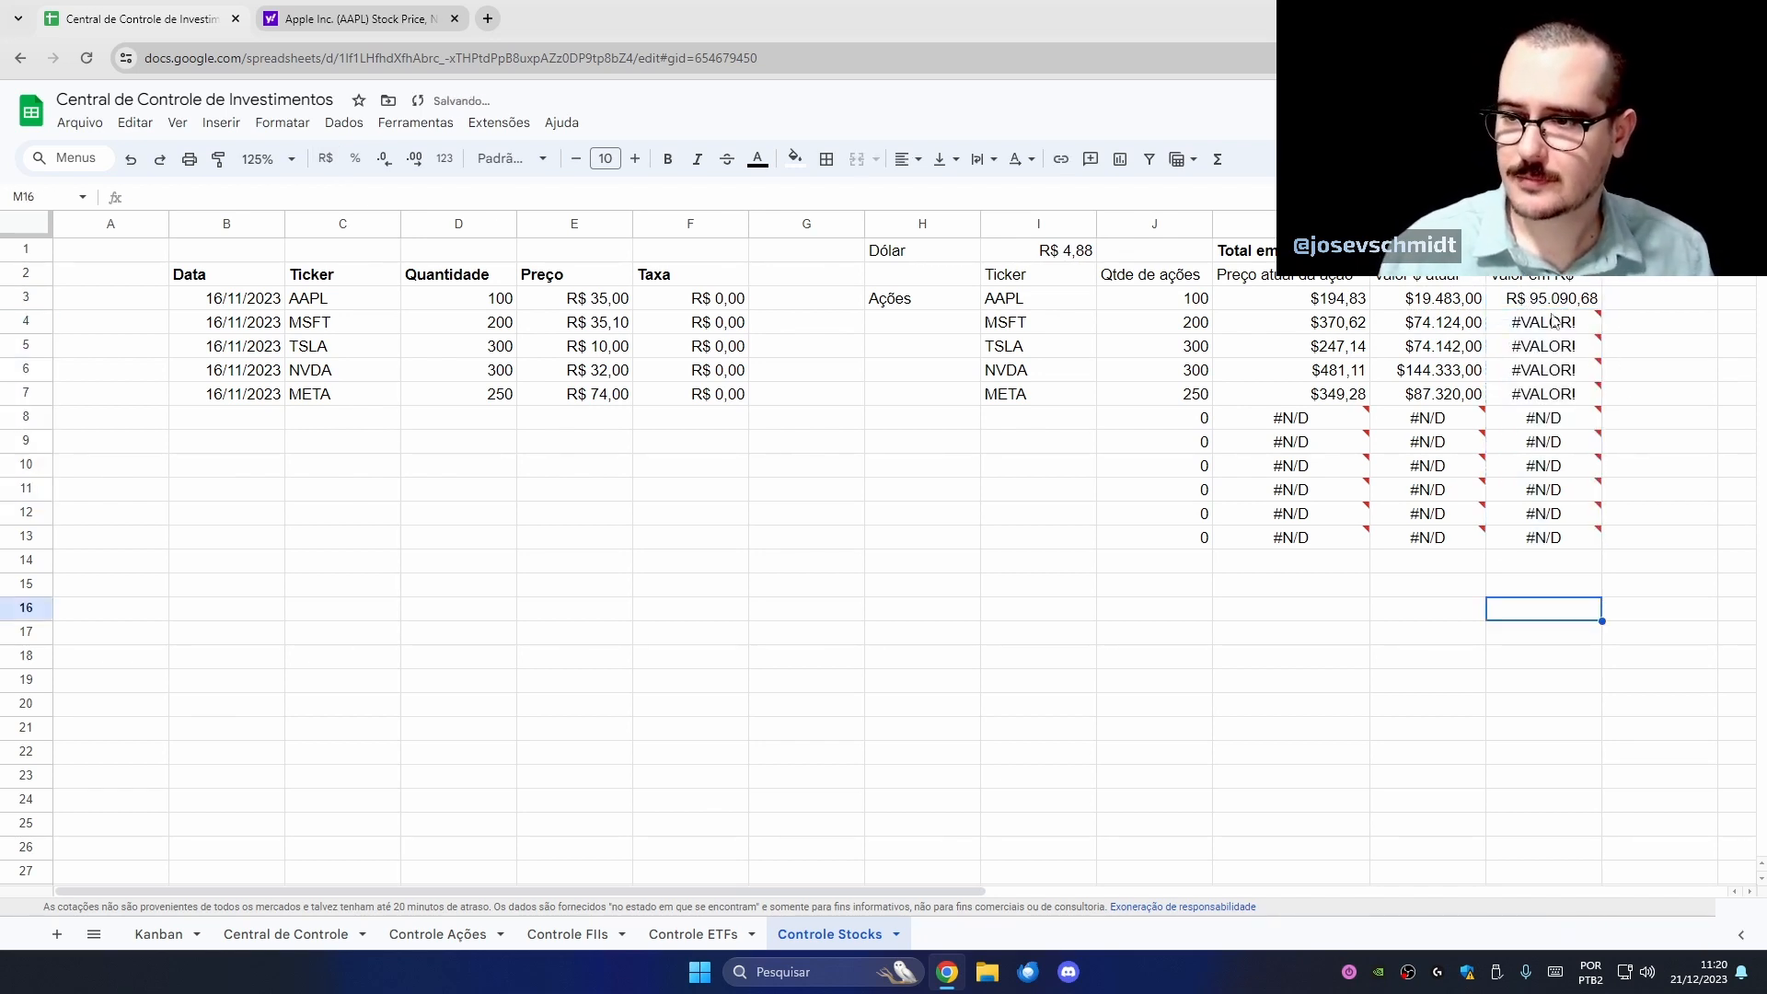
double_click(1550, 302)
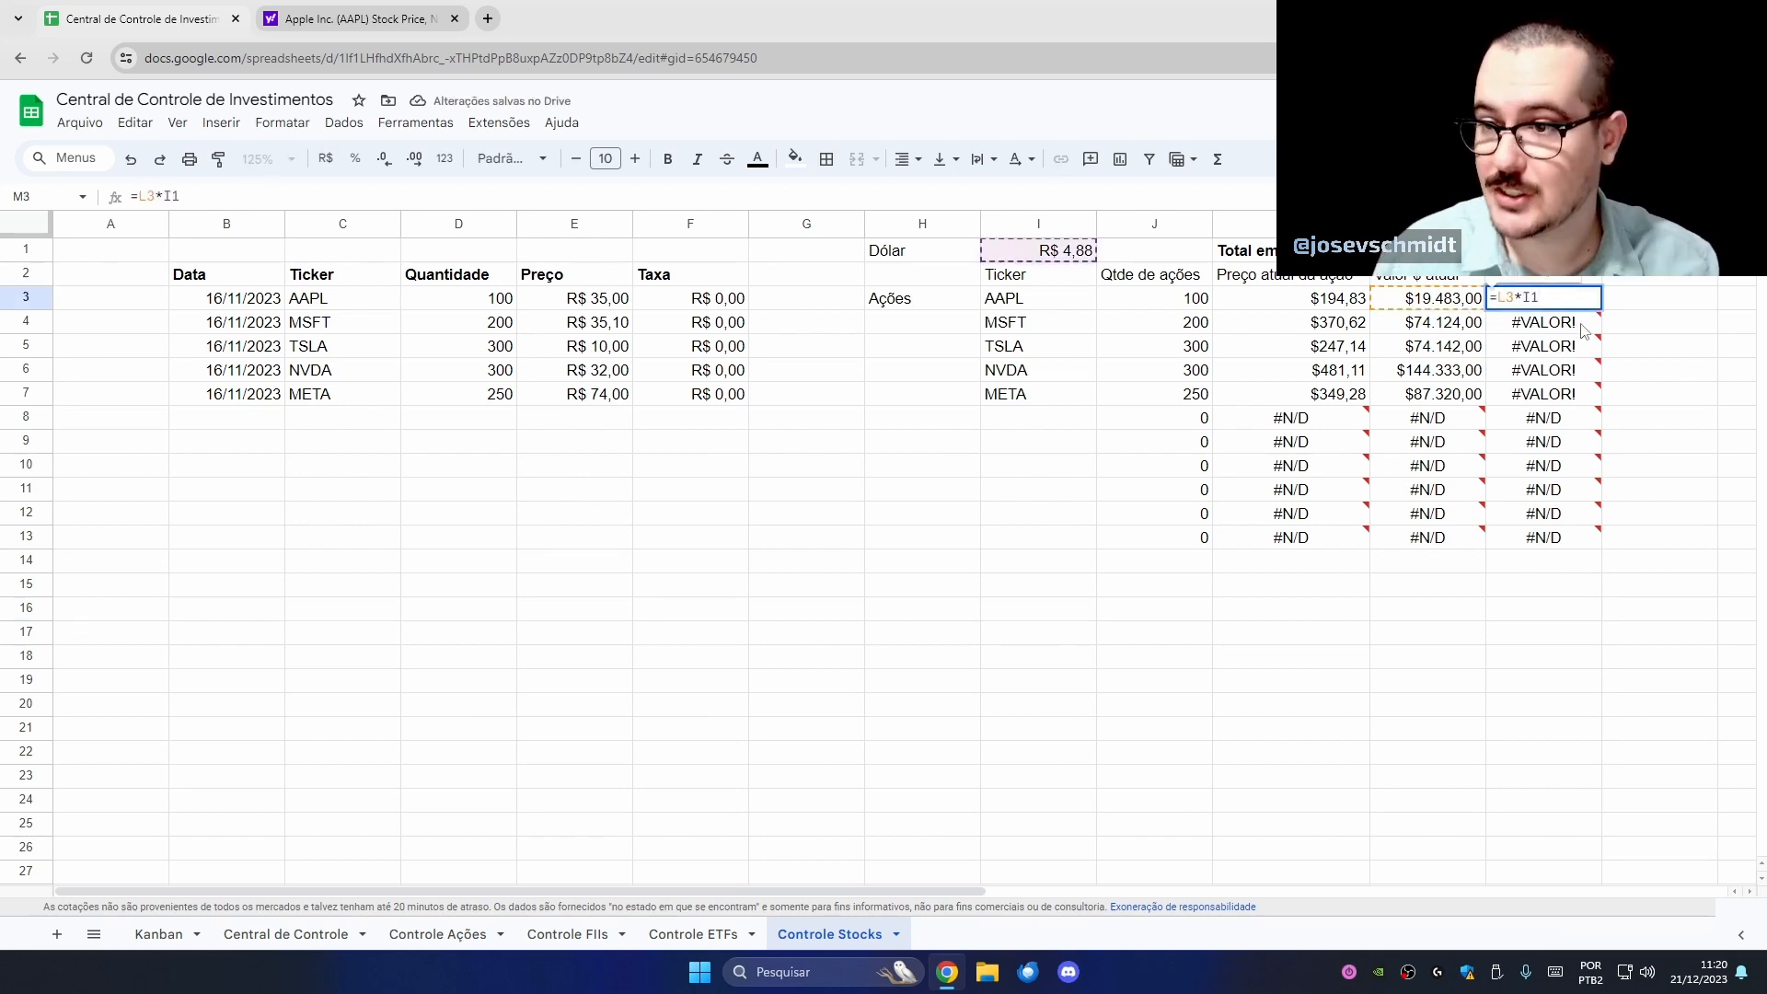
key("F4")
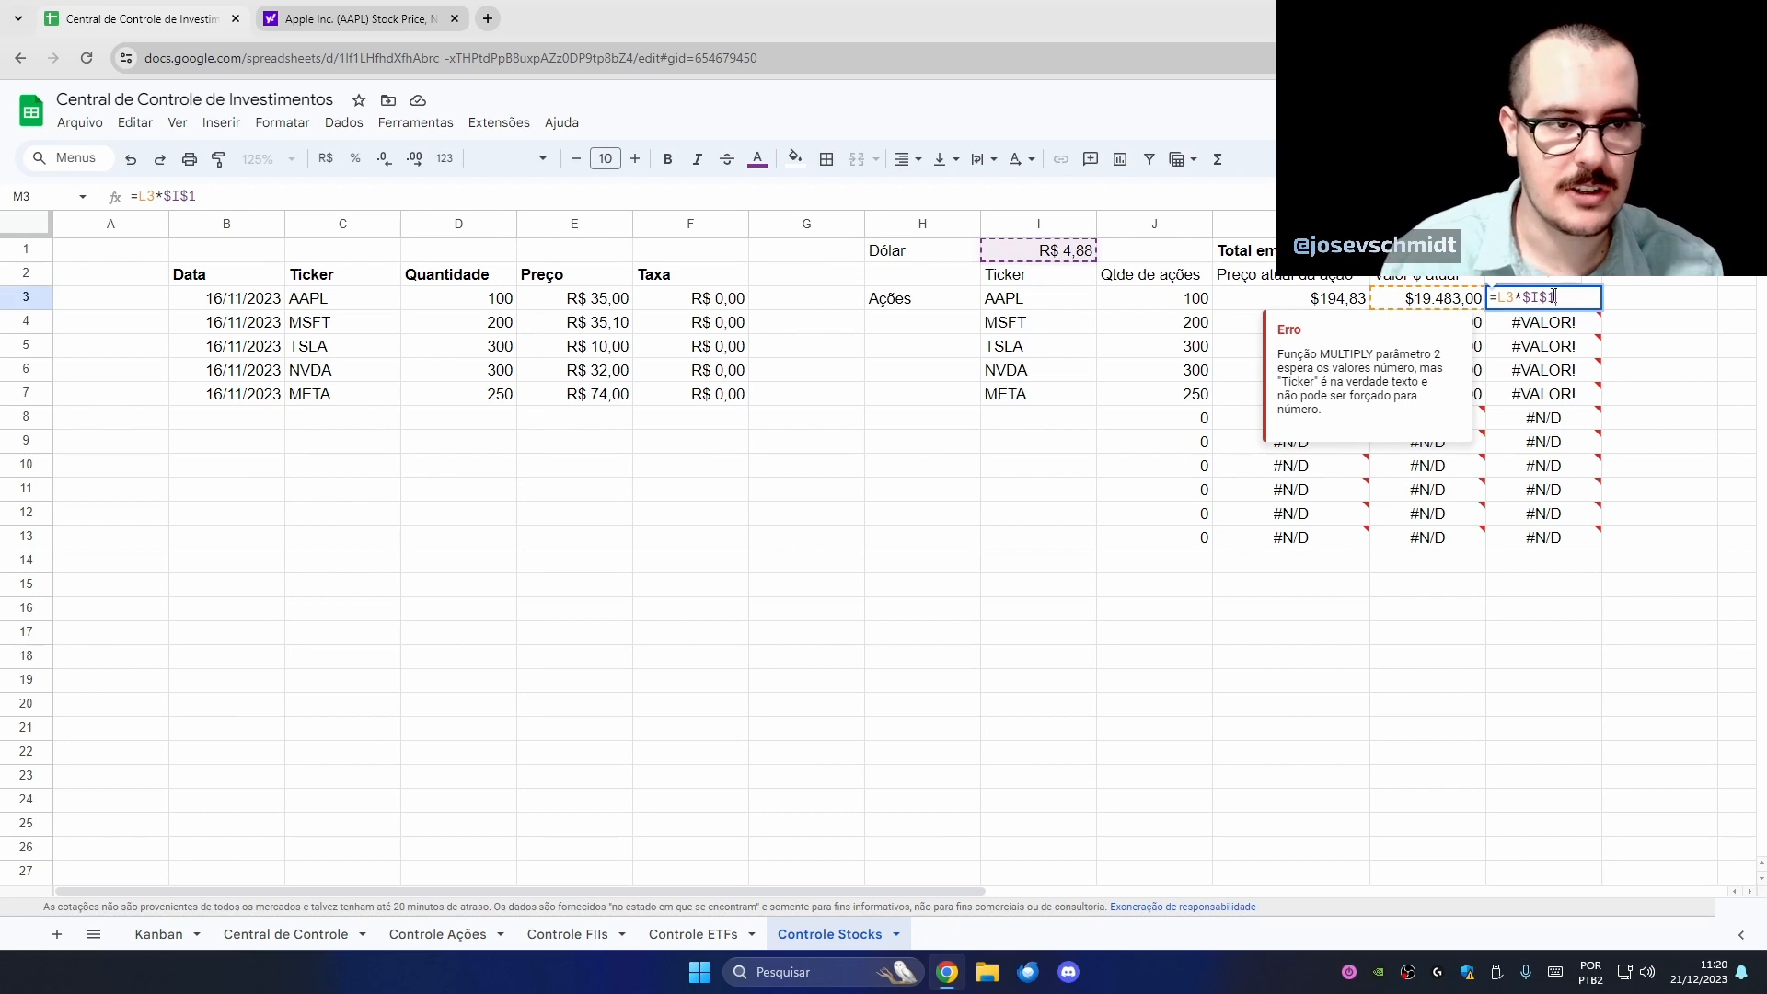
key("Return")
key("Up")
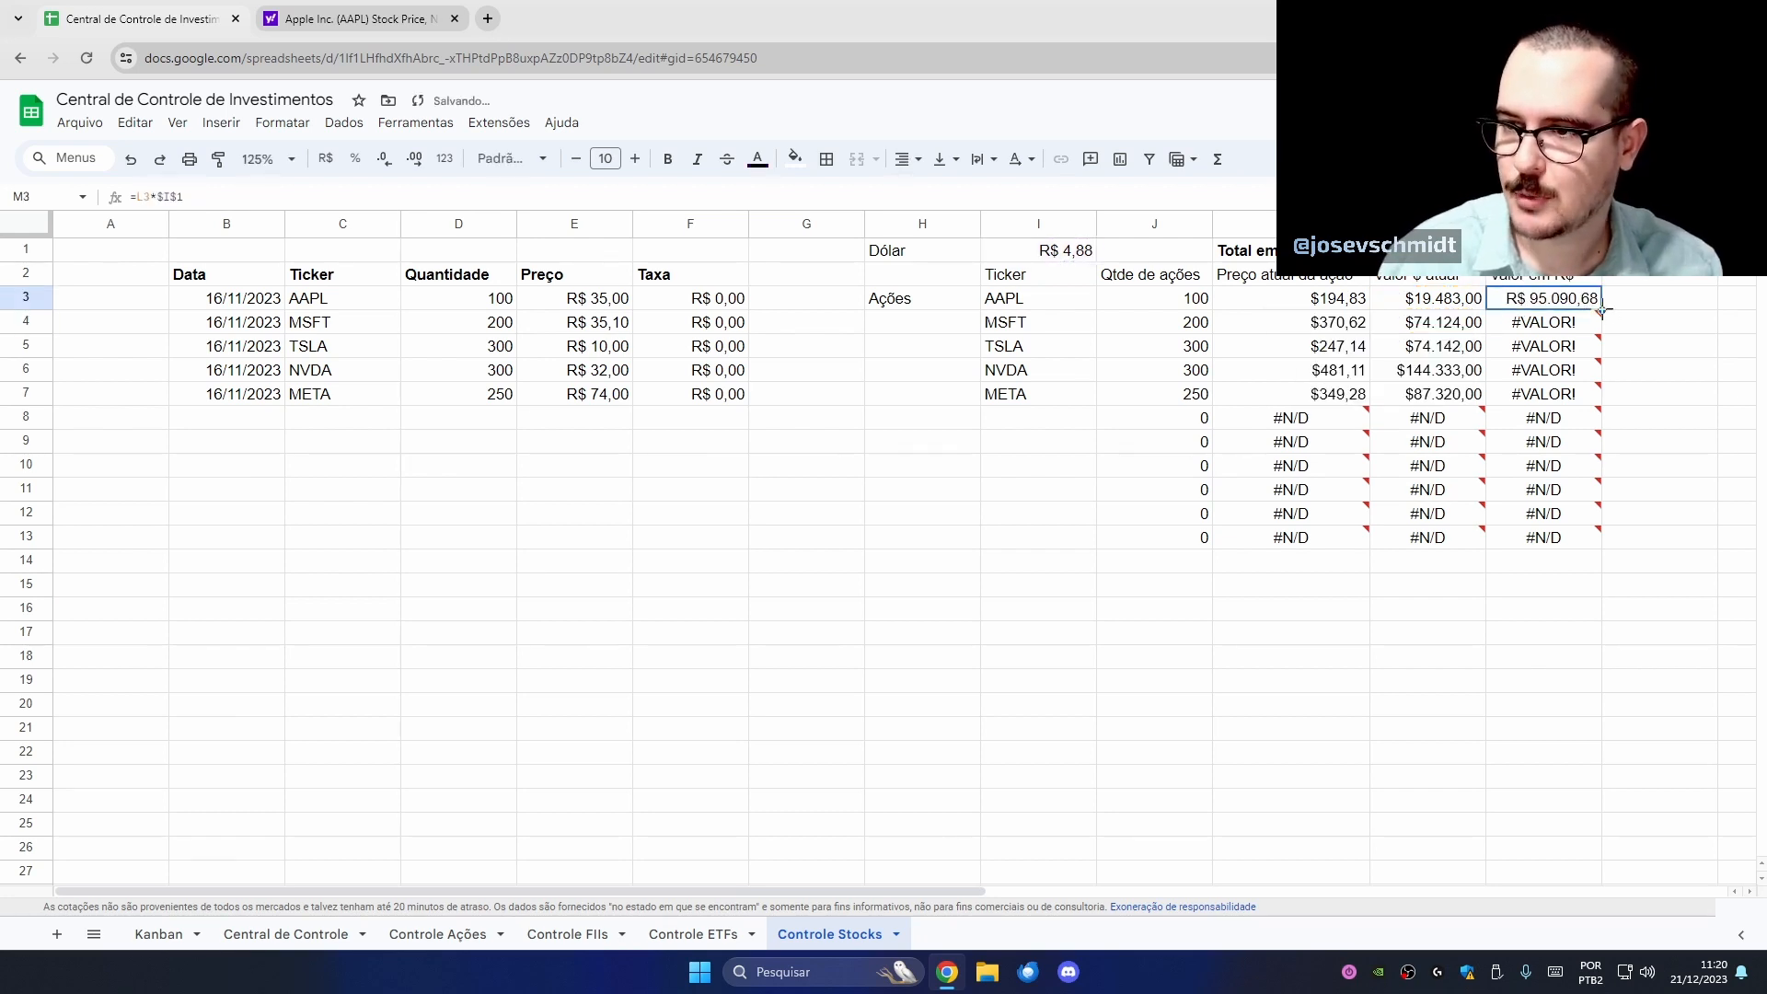
left_click_drag(1601, 308, 1593, 543)
left_click(1649, 428)
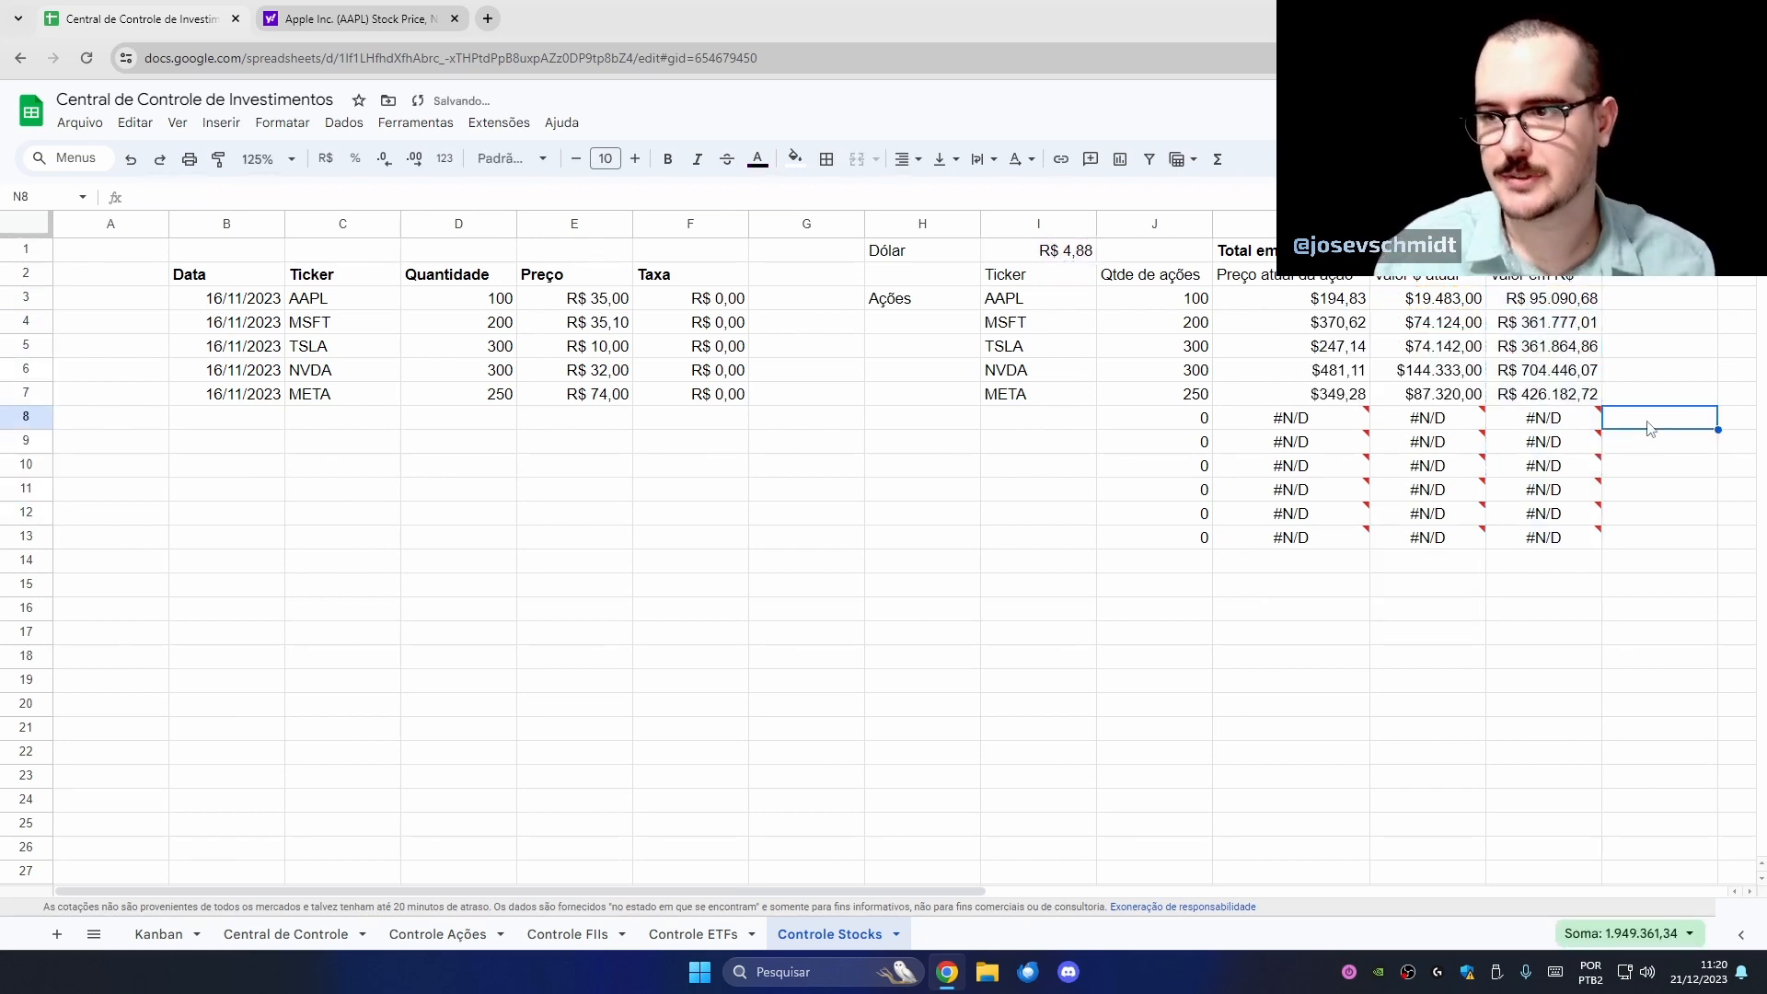
left_click(1427, 250)
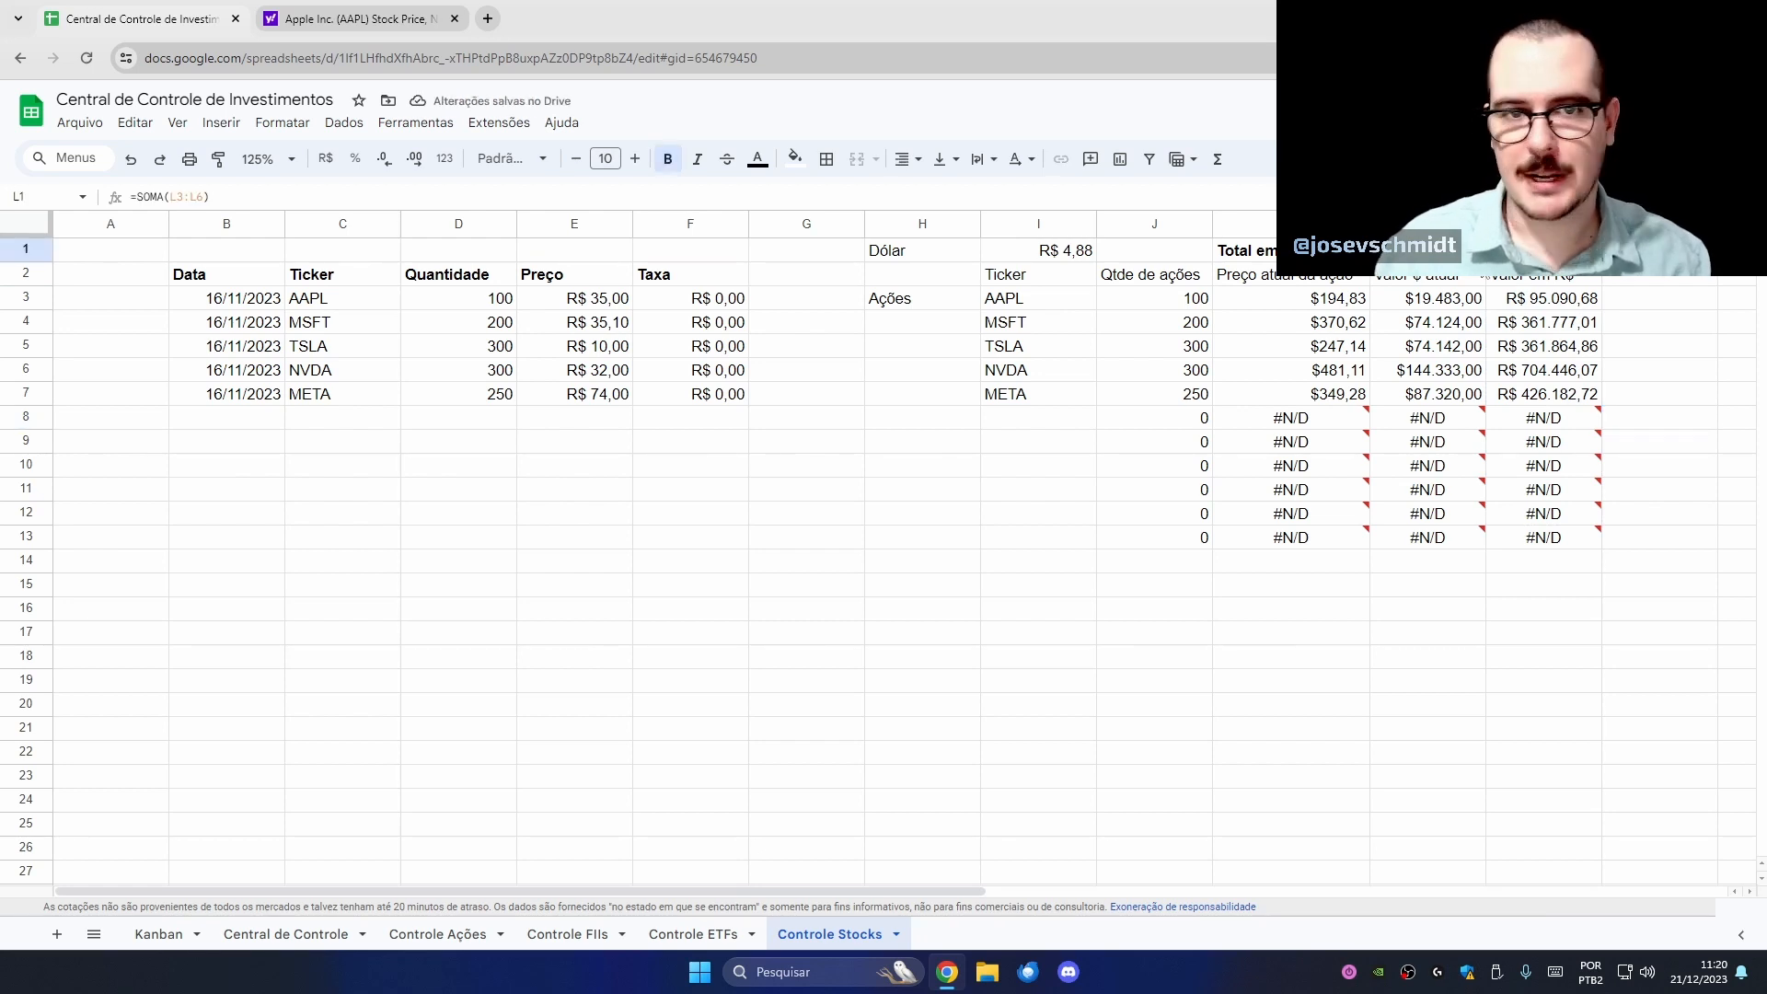
- Widen column M to fit its values and review the SOMA totals in L1 and M1
left_click_drag(1485, 263, 1555, 257)
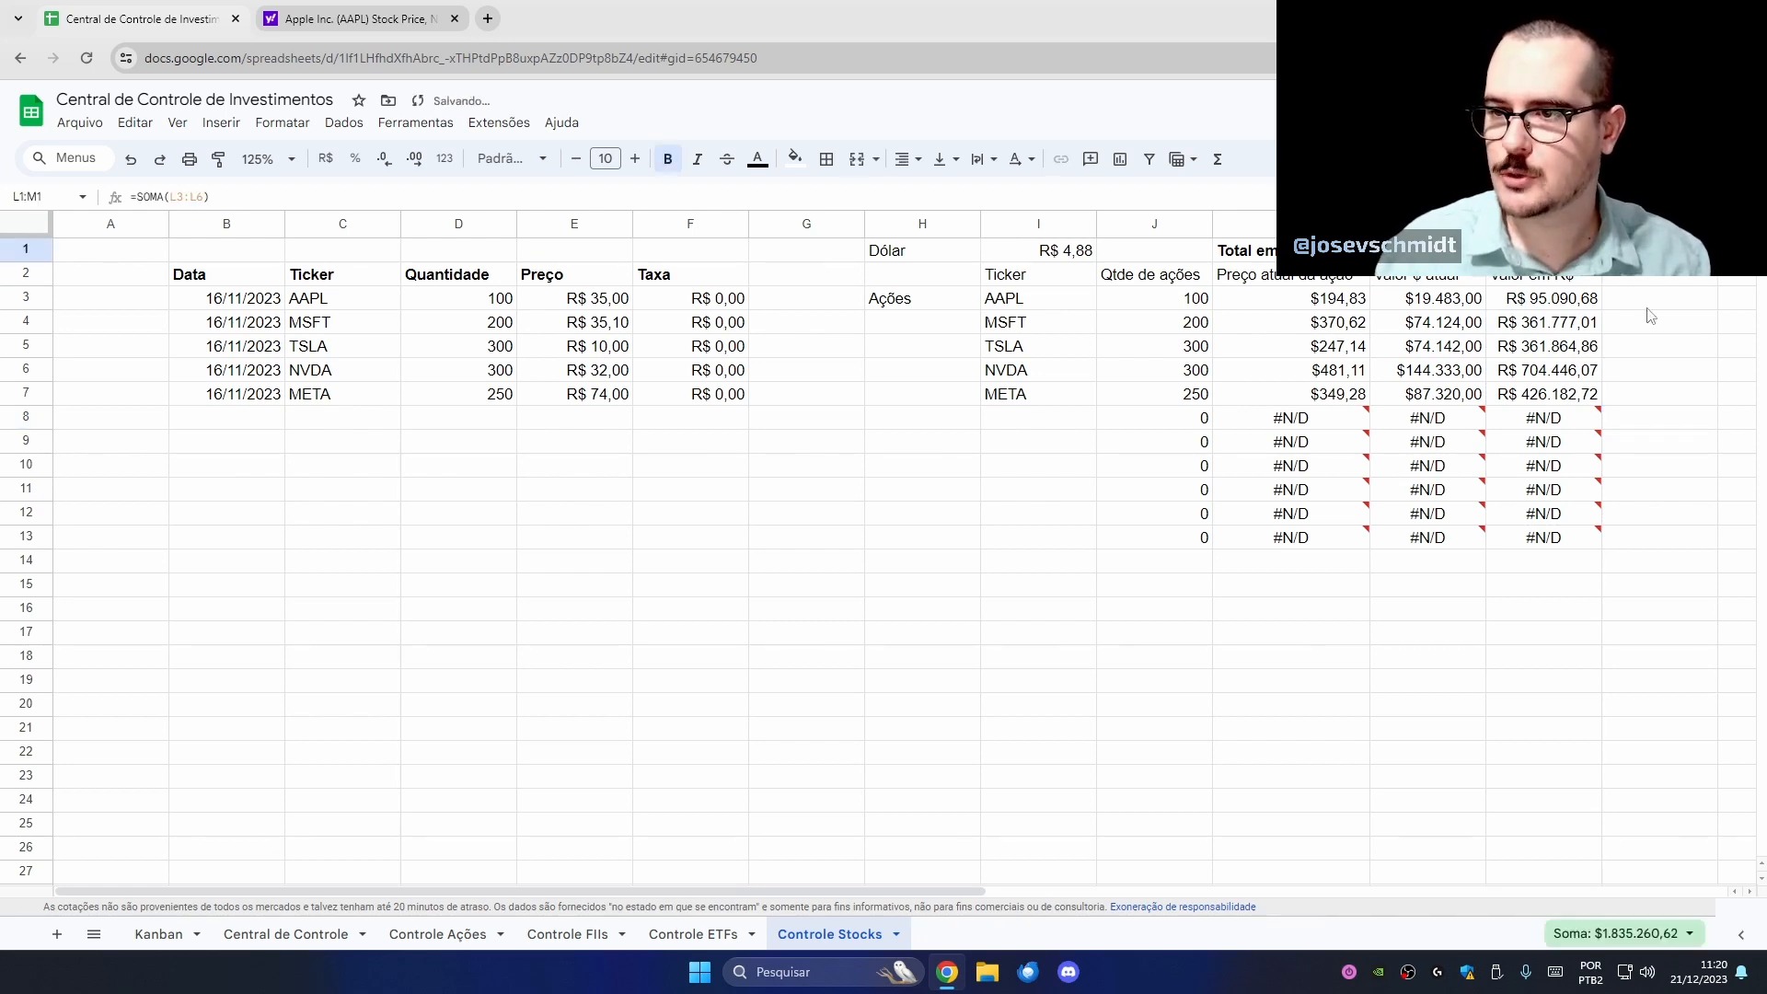
key("Left")
key("Right")
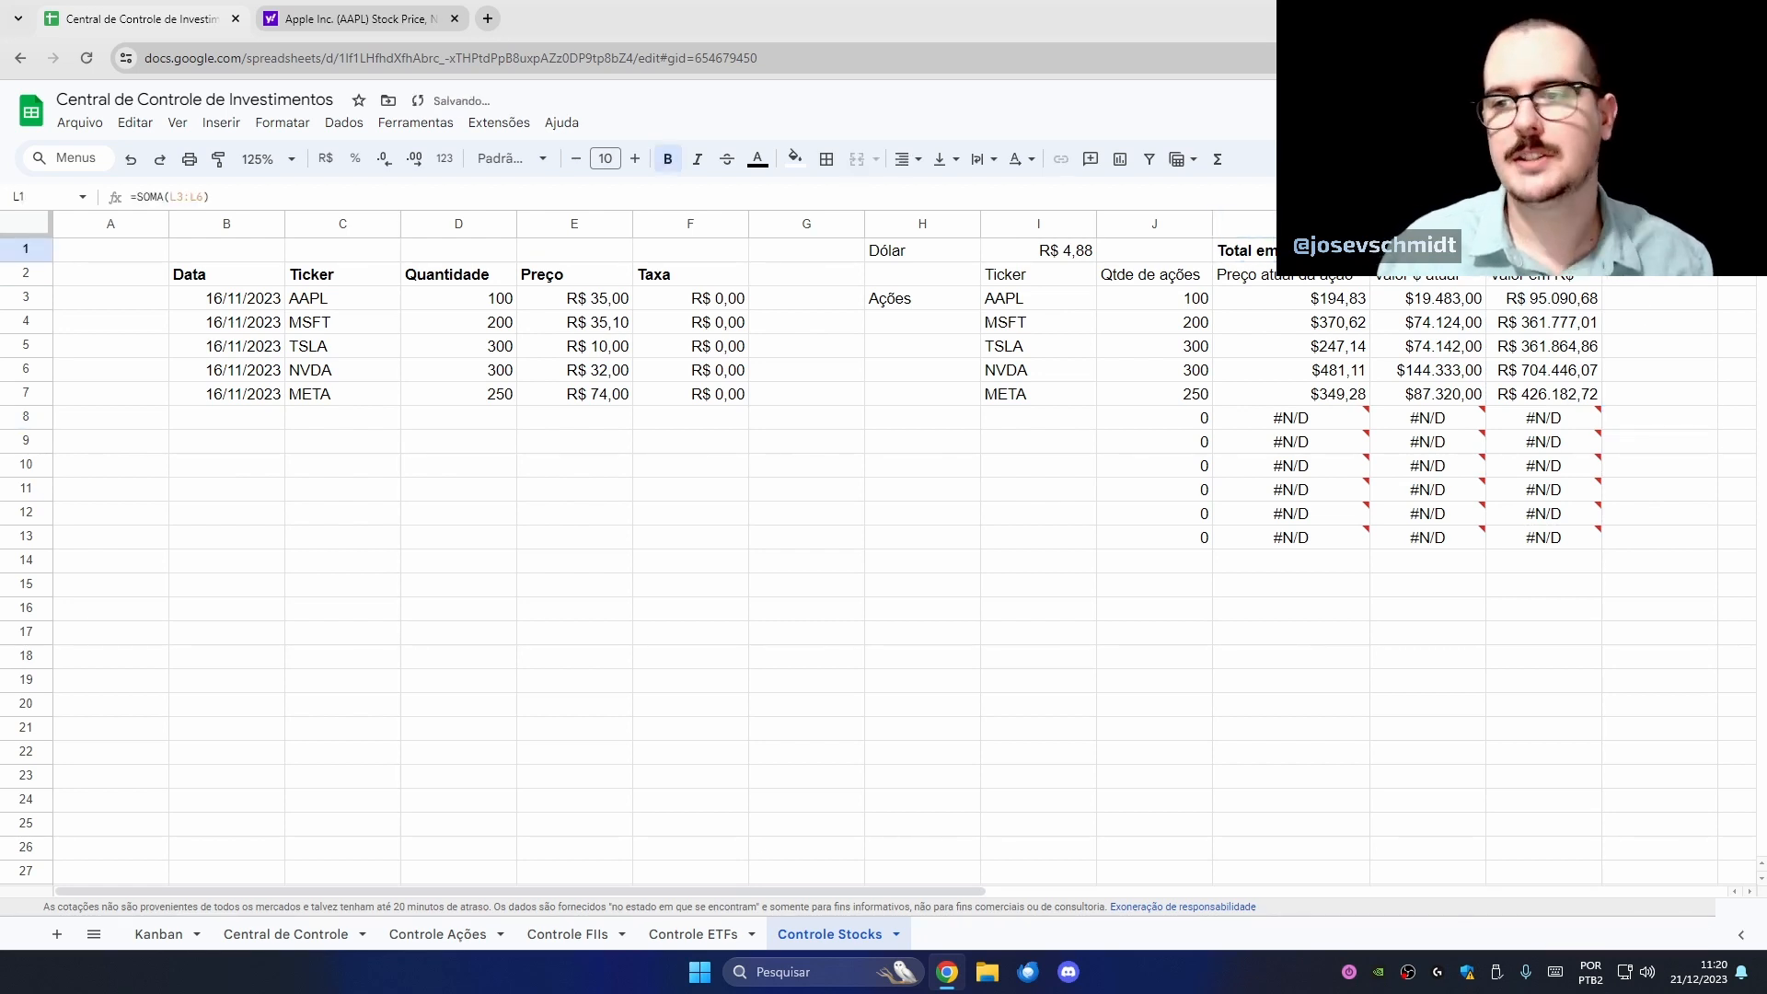
double_click(1601, 224)
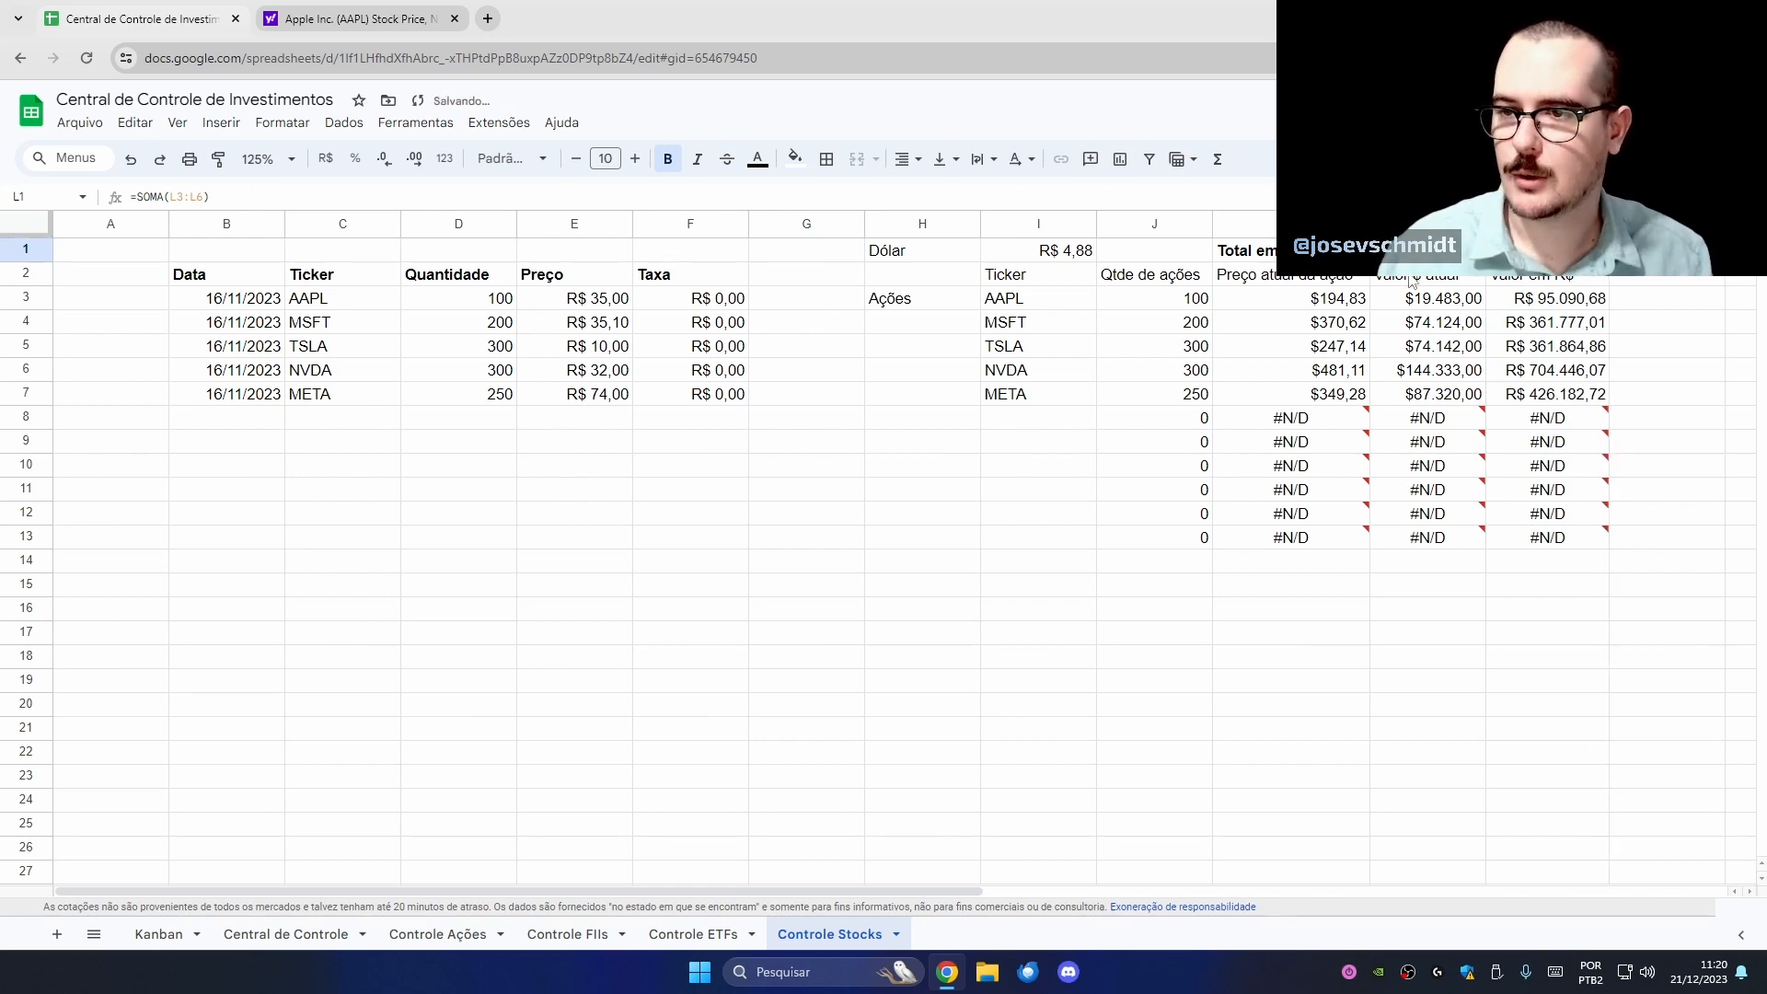
key("Right")
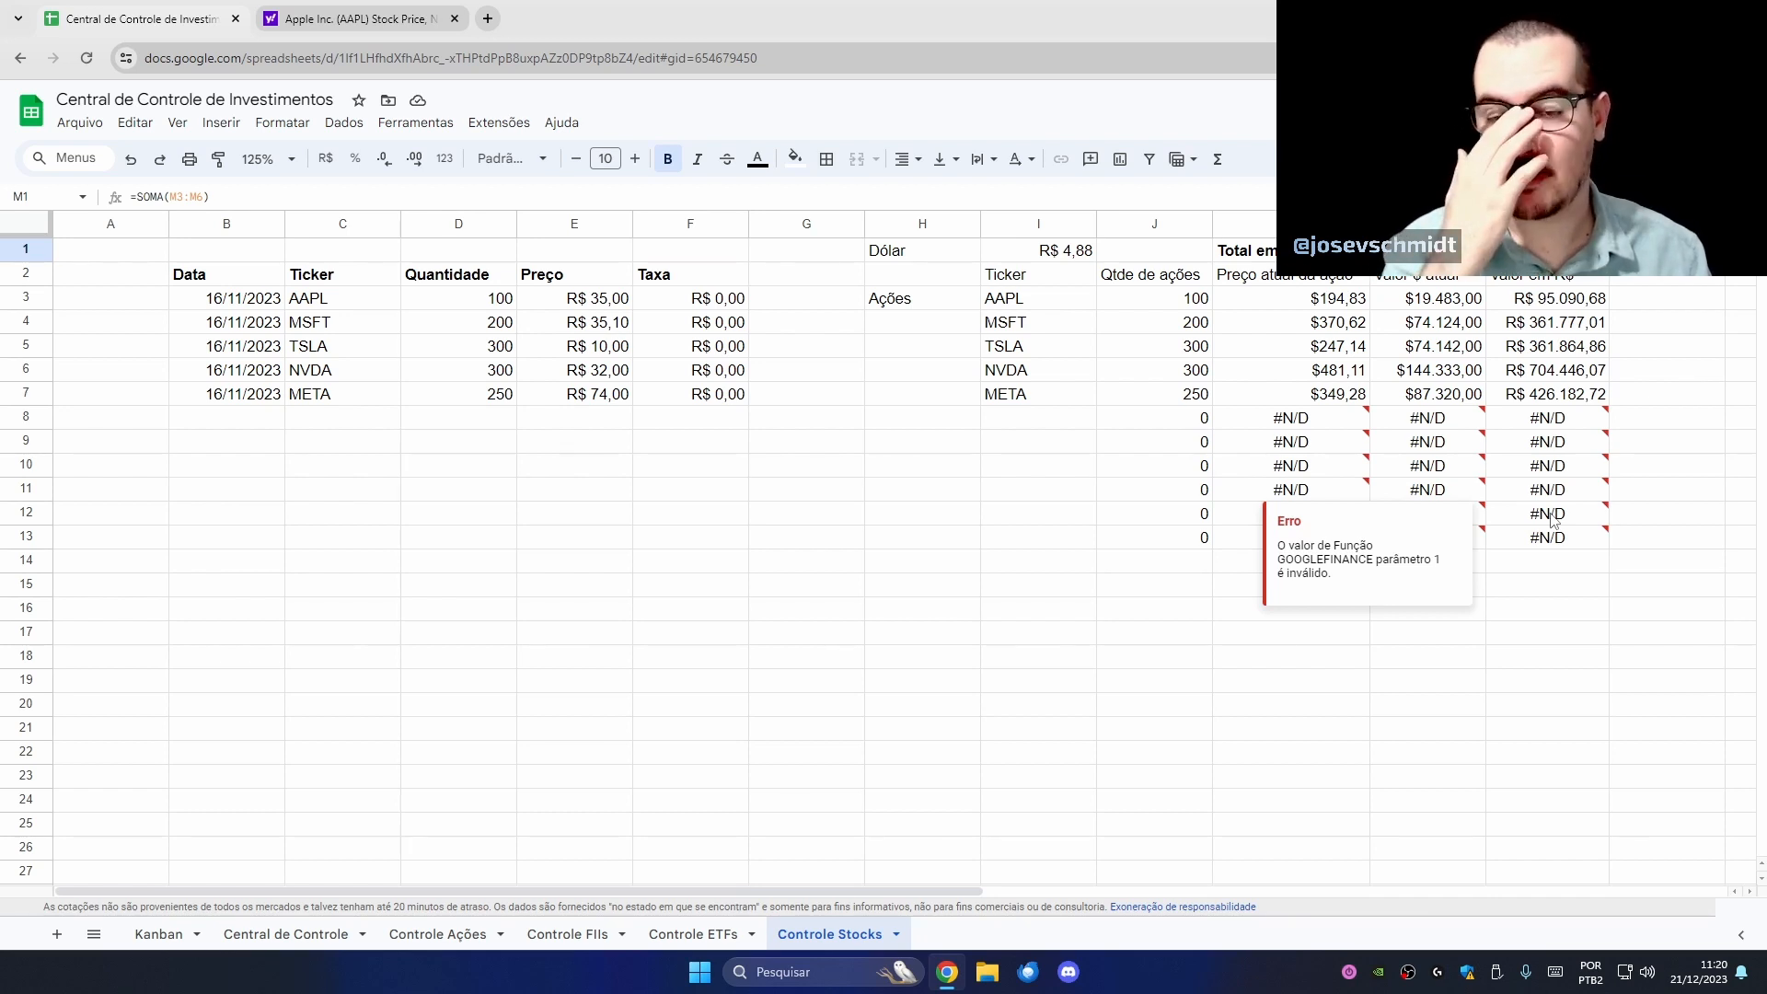
- Format the Preço and Taxa cells E3:F10 as US dollars ($35,00, $0,00) and recheck the L1/M1 totals
left_click(340, 421)
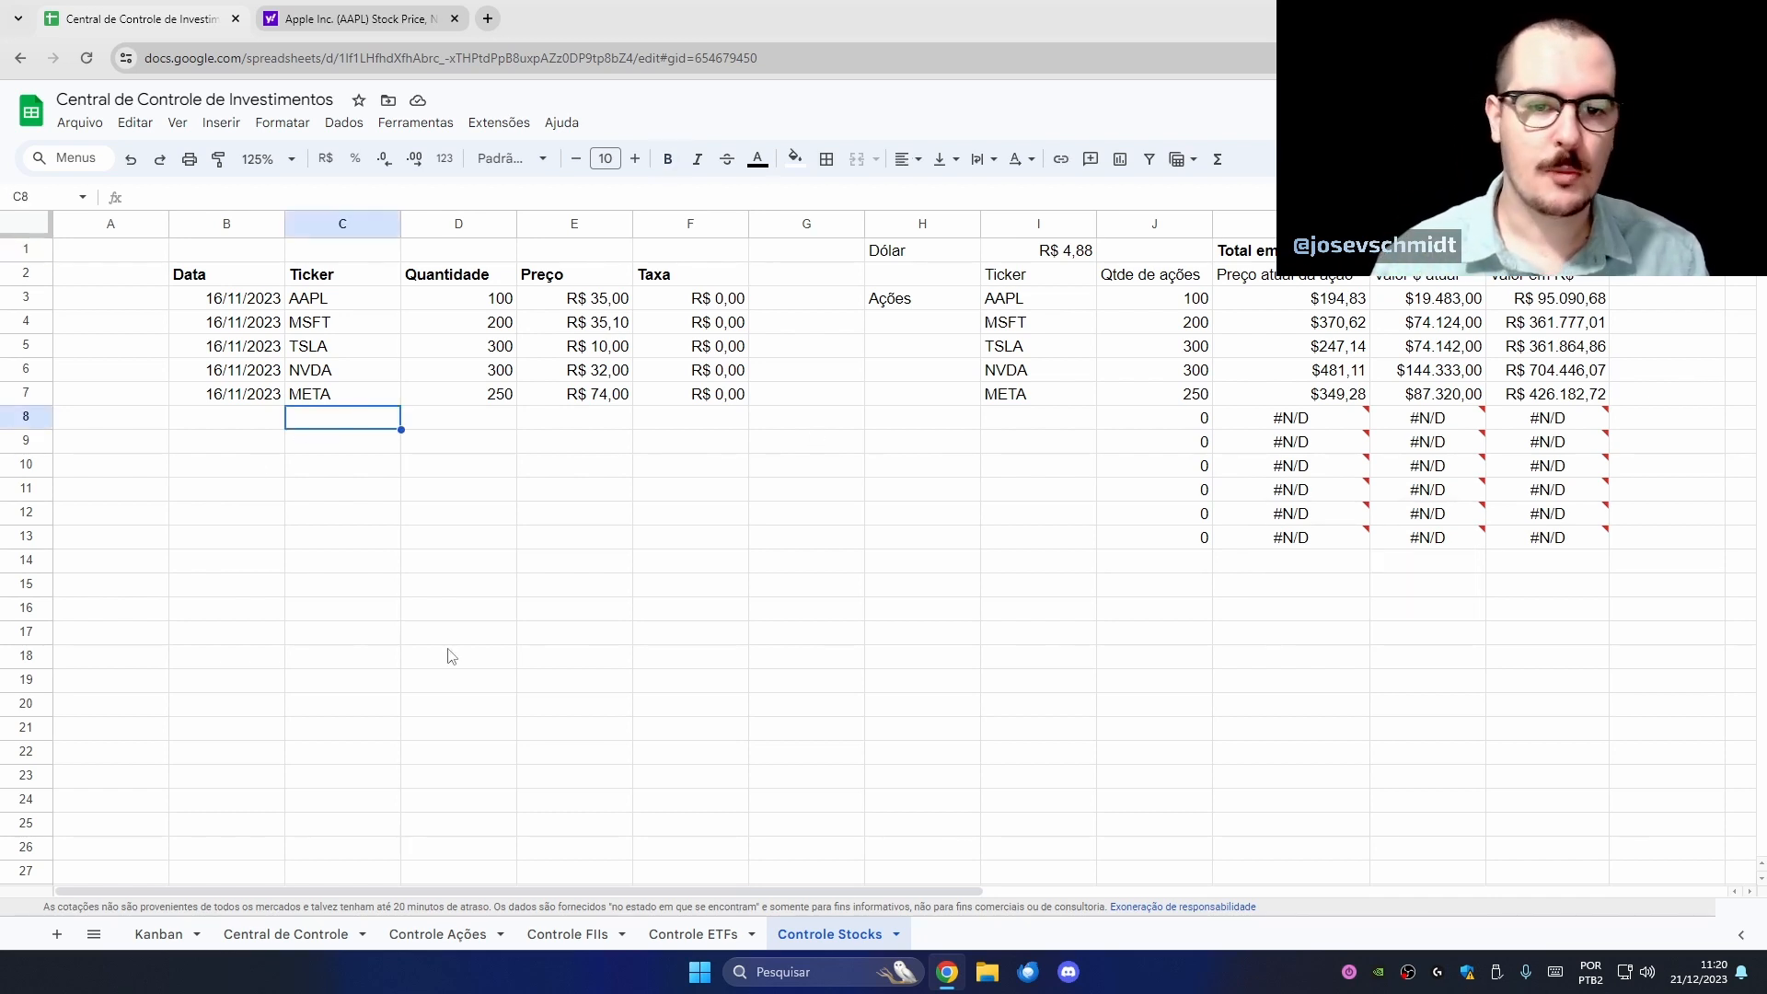
left_click(476, 421)
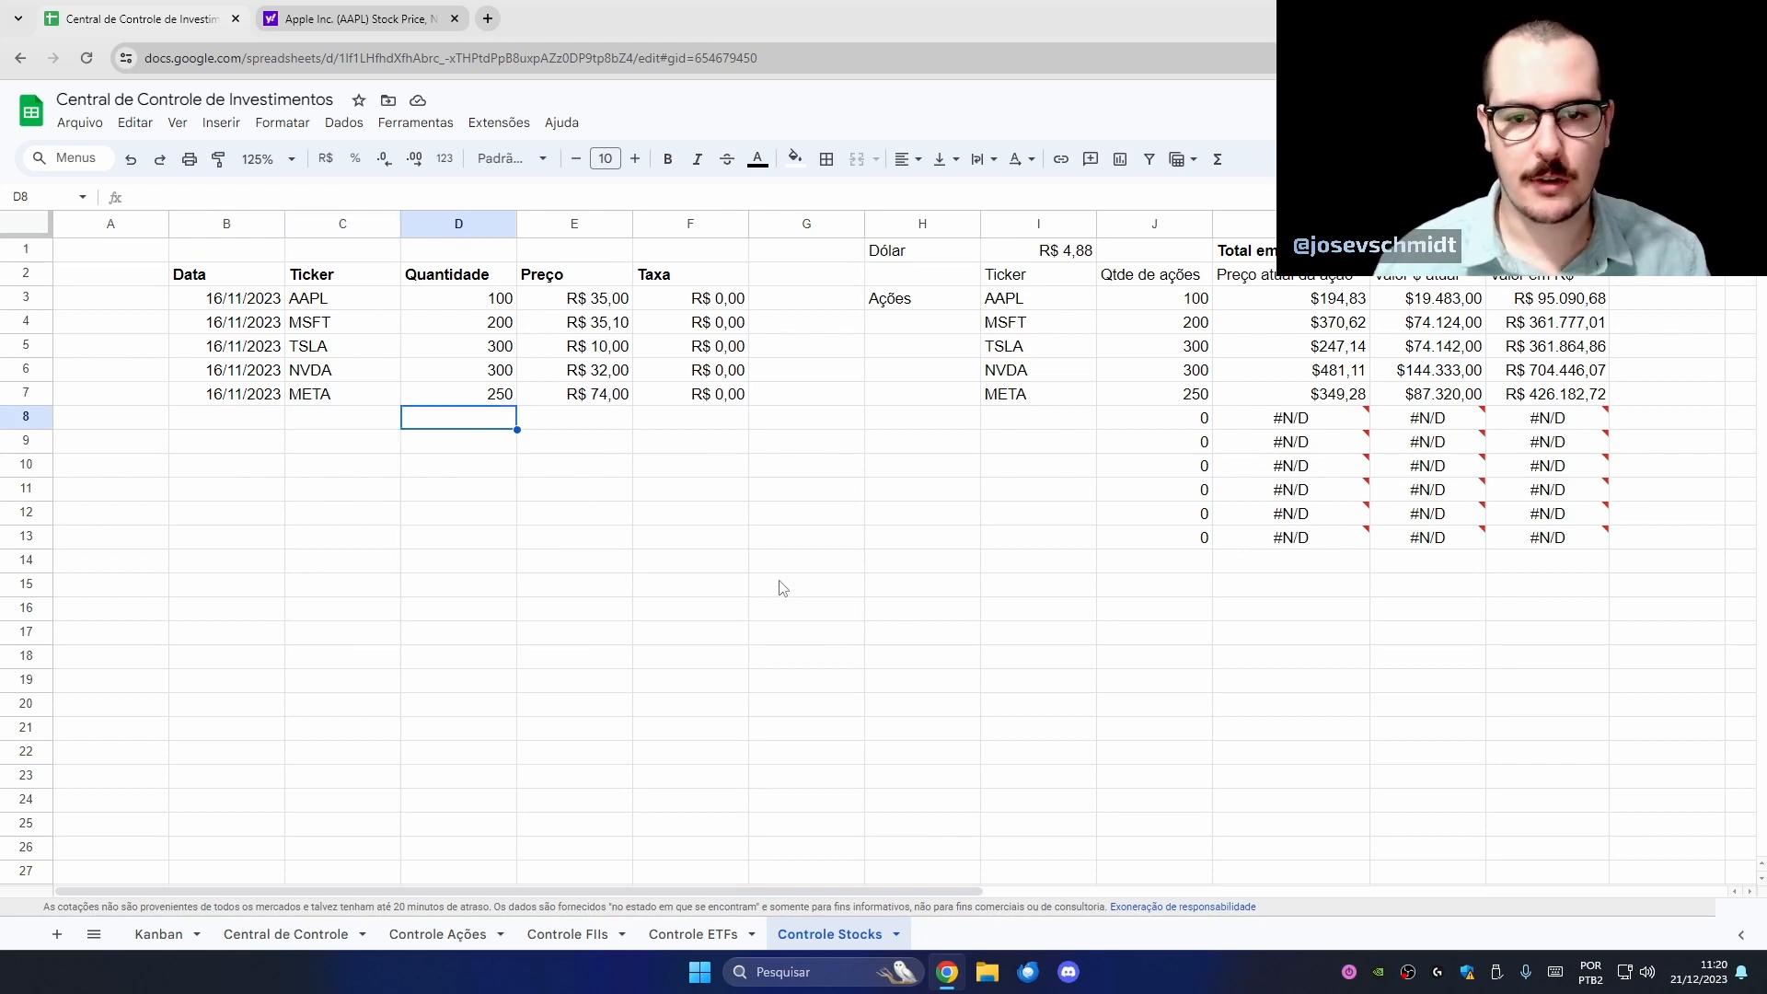
left_click(572, 418)
left_click_drag(590, 303, 717, 471)
left_click(444, 158)
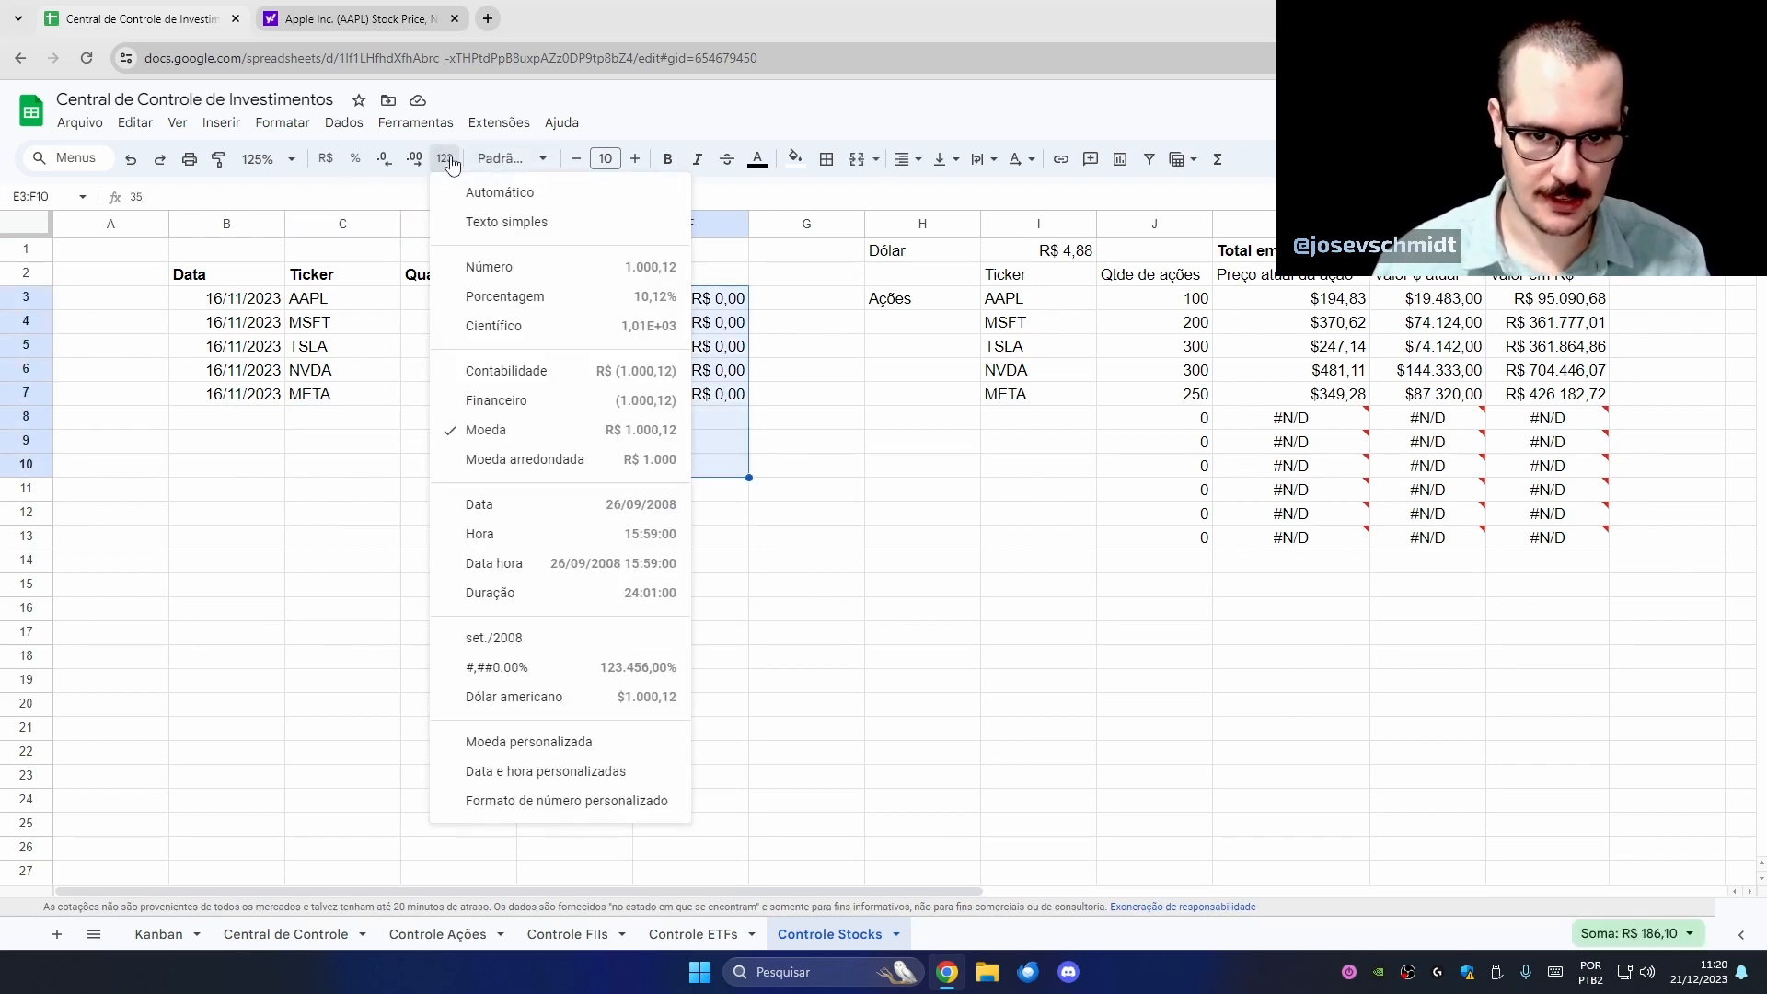
left_click(613, 698)
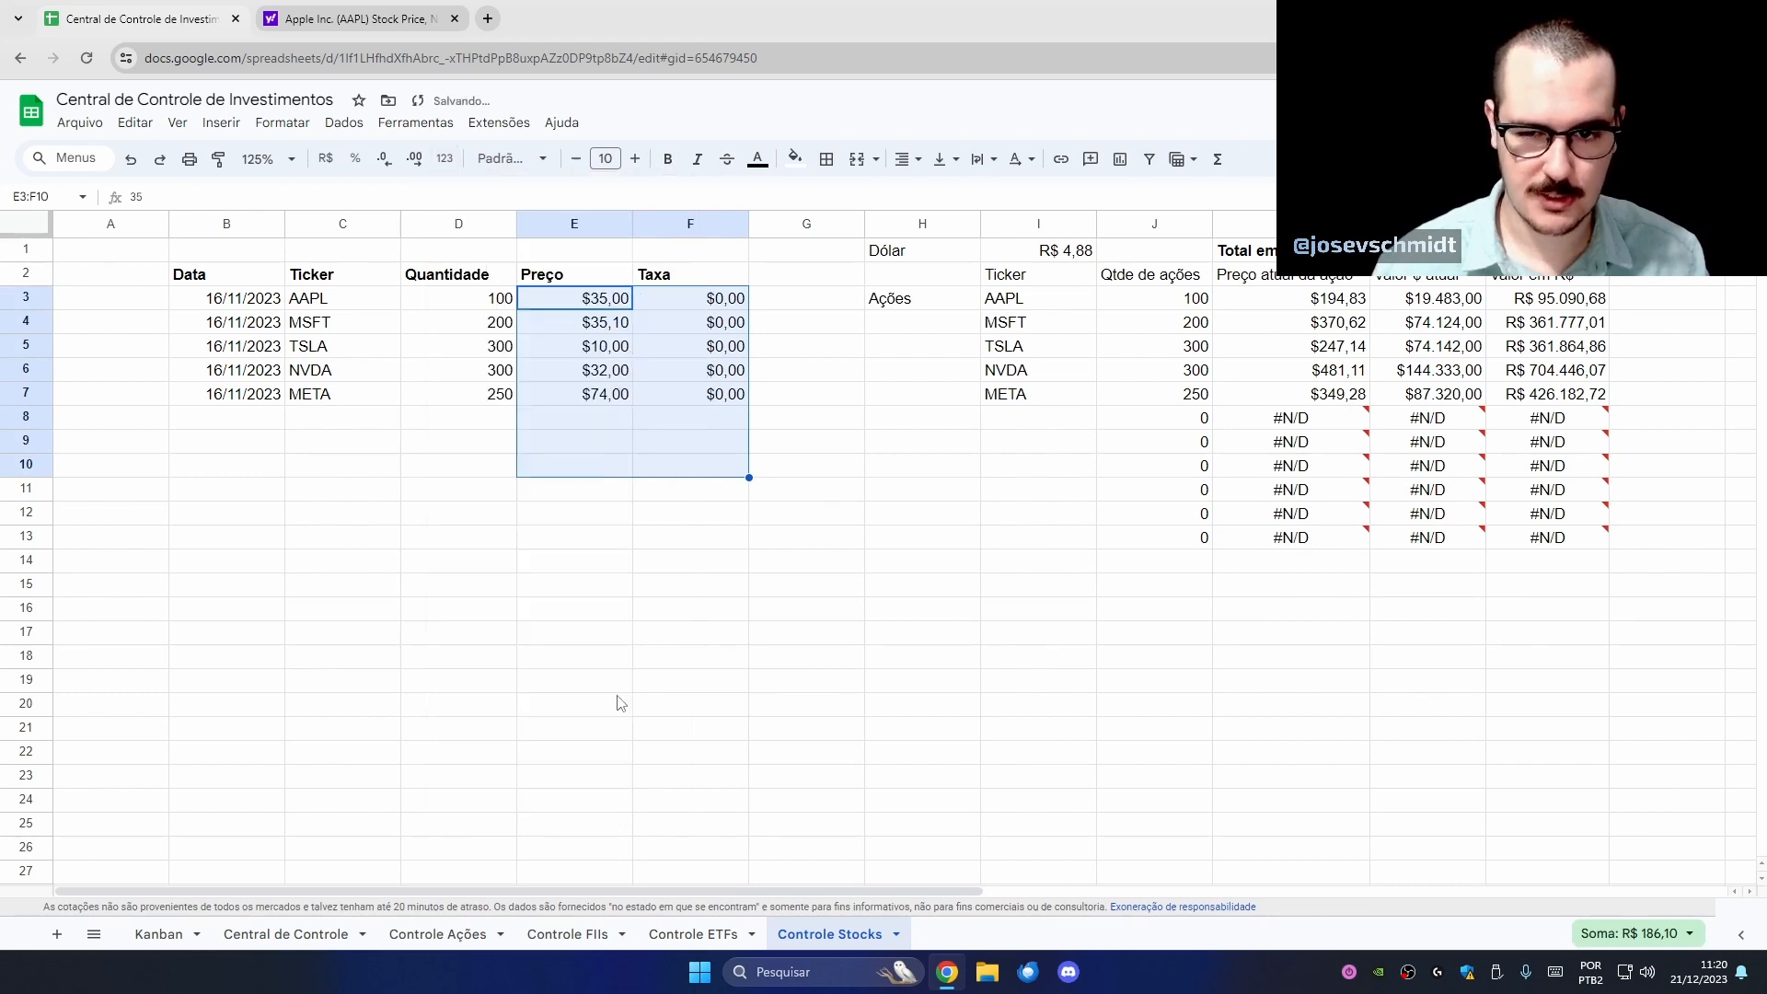
left_click(552, 398)
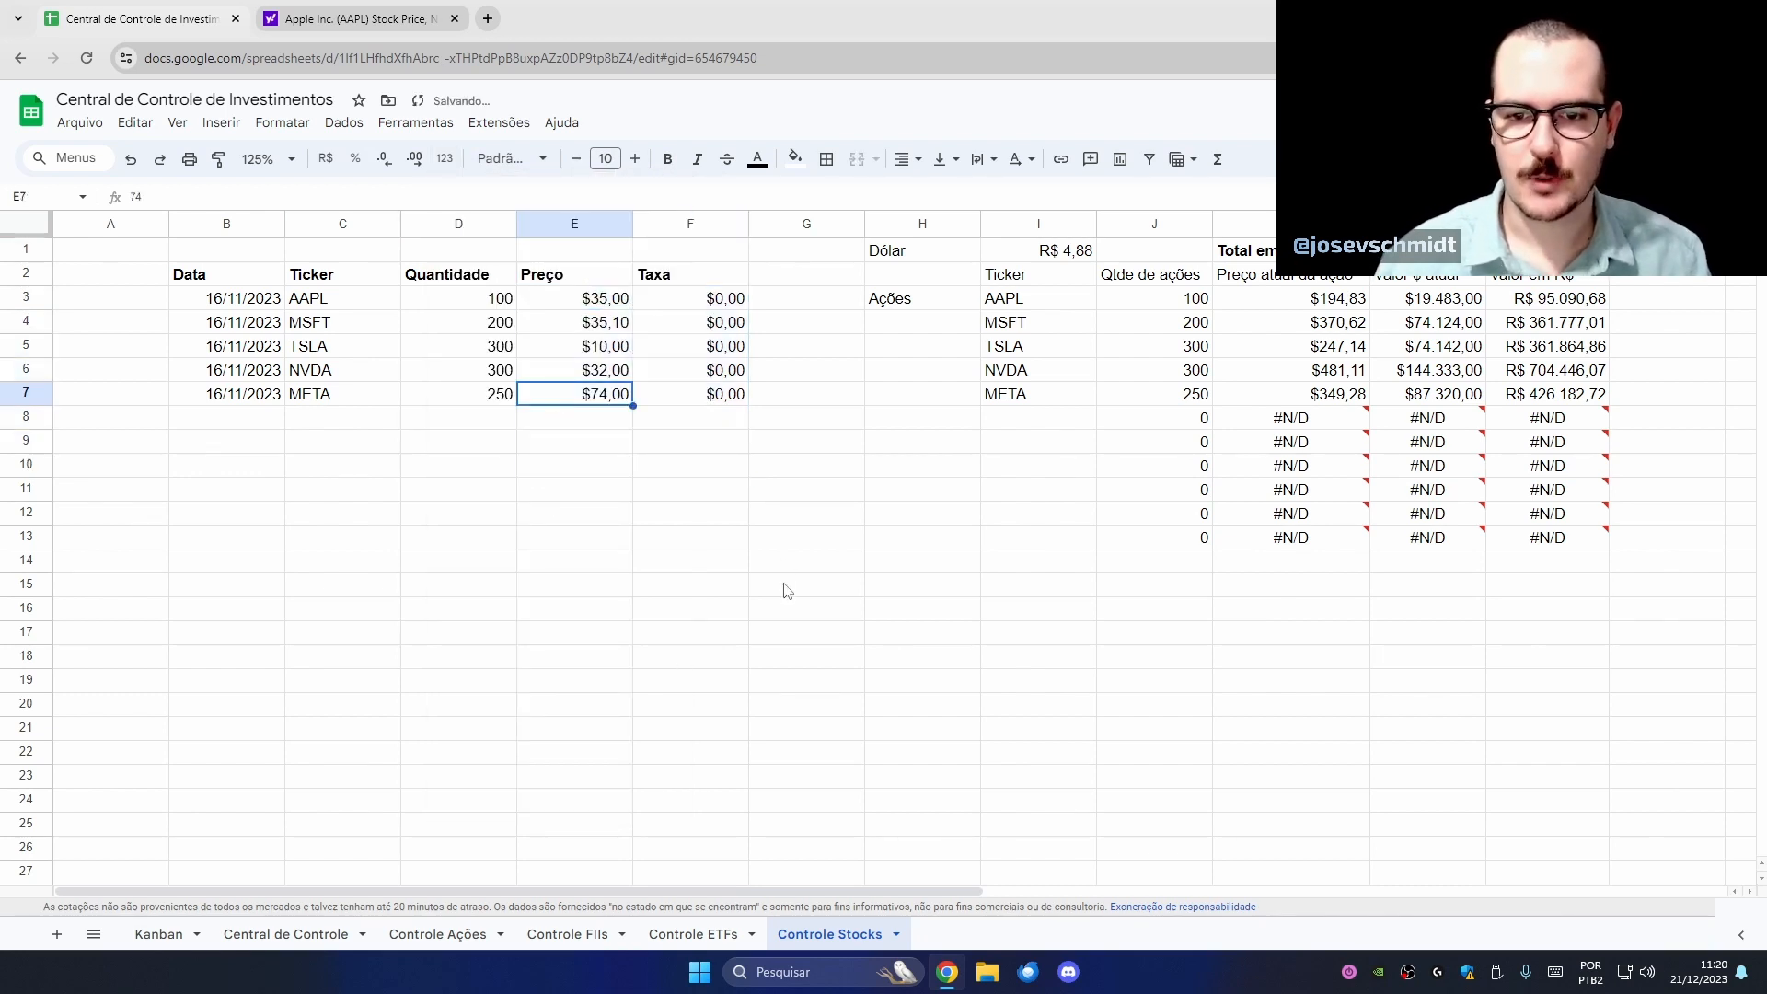
left_click(647, 495)
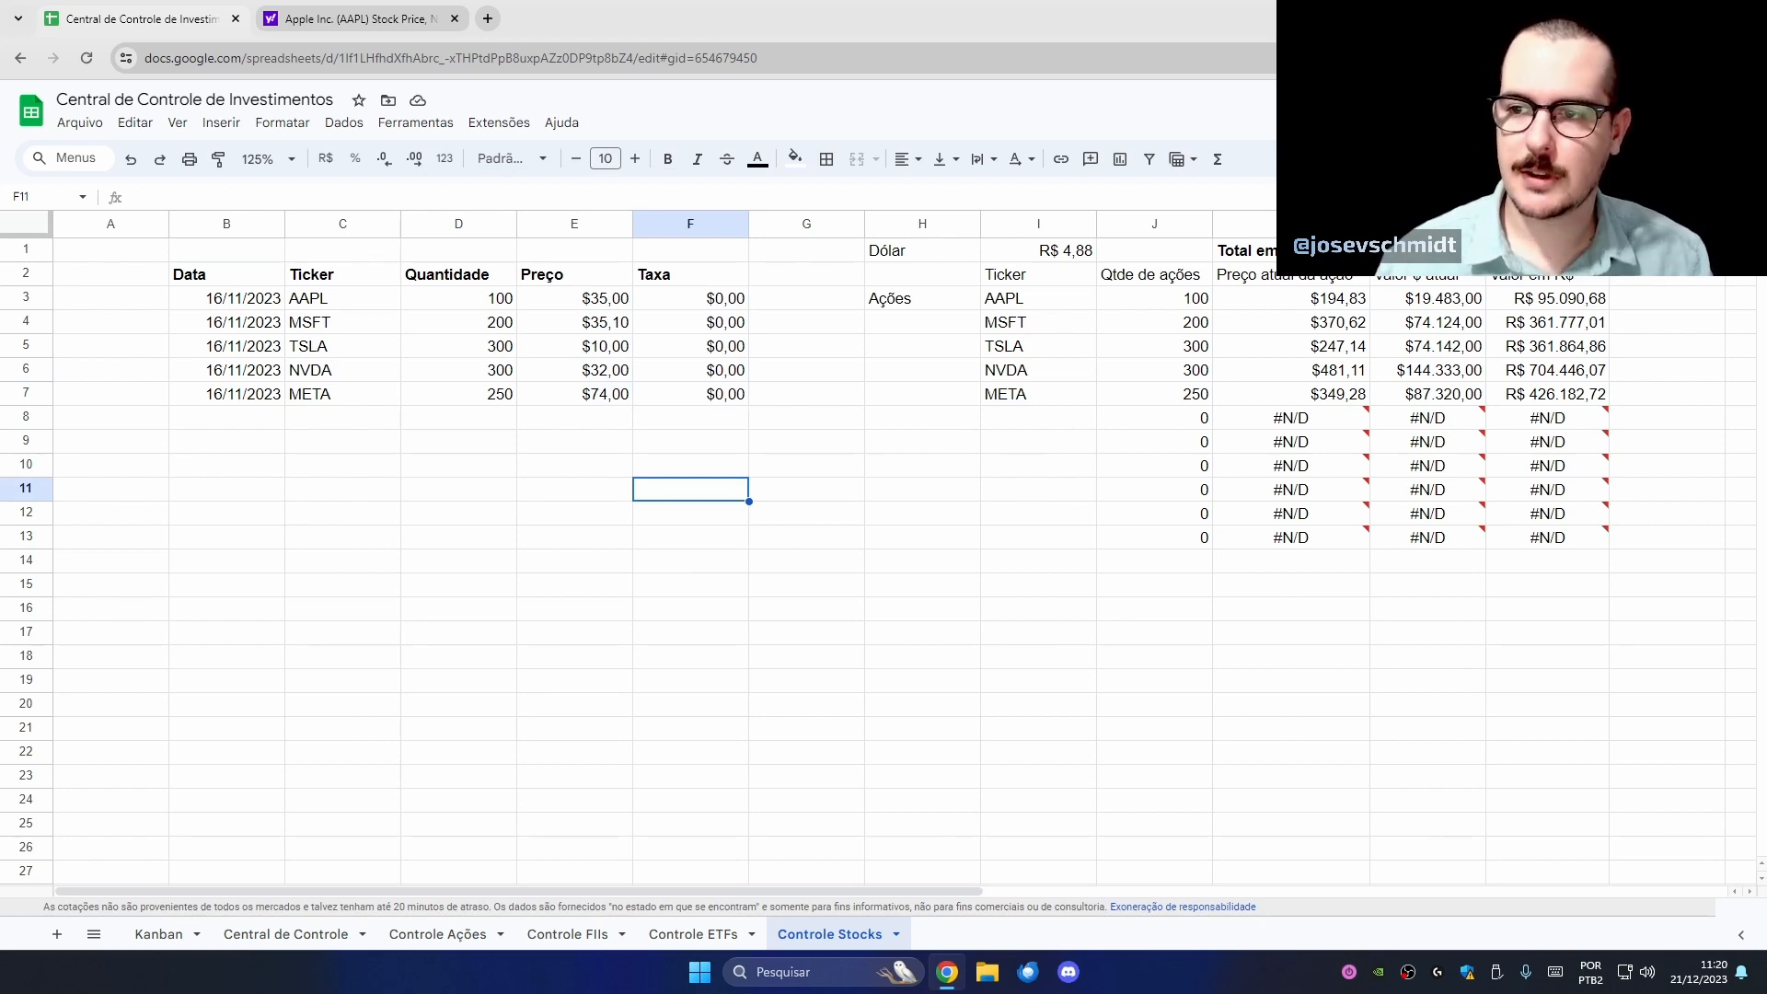
left_click(1427, 250)
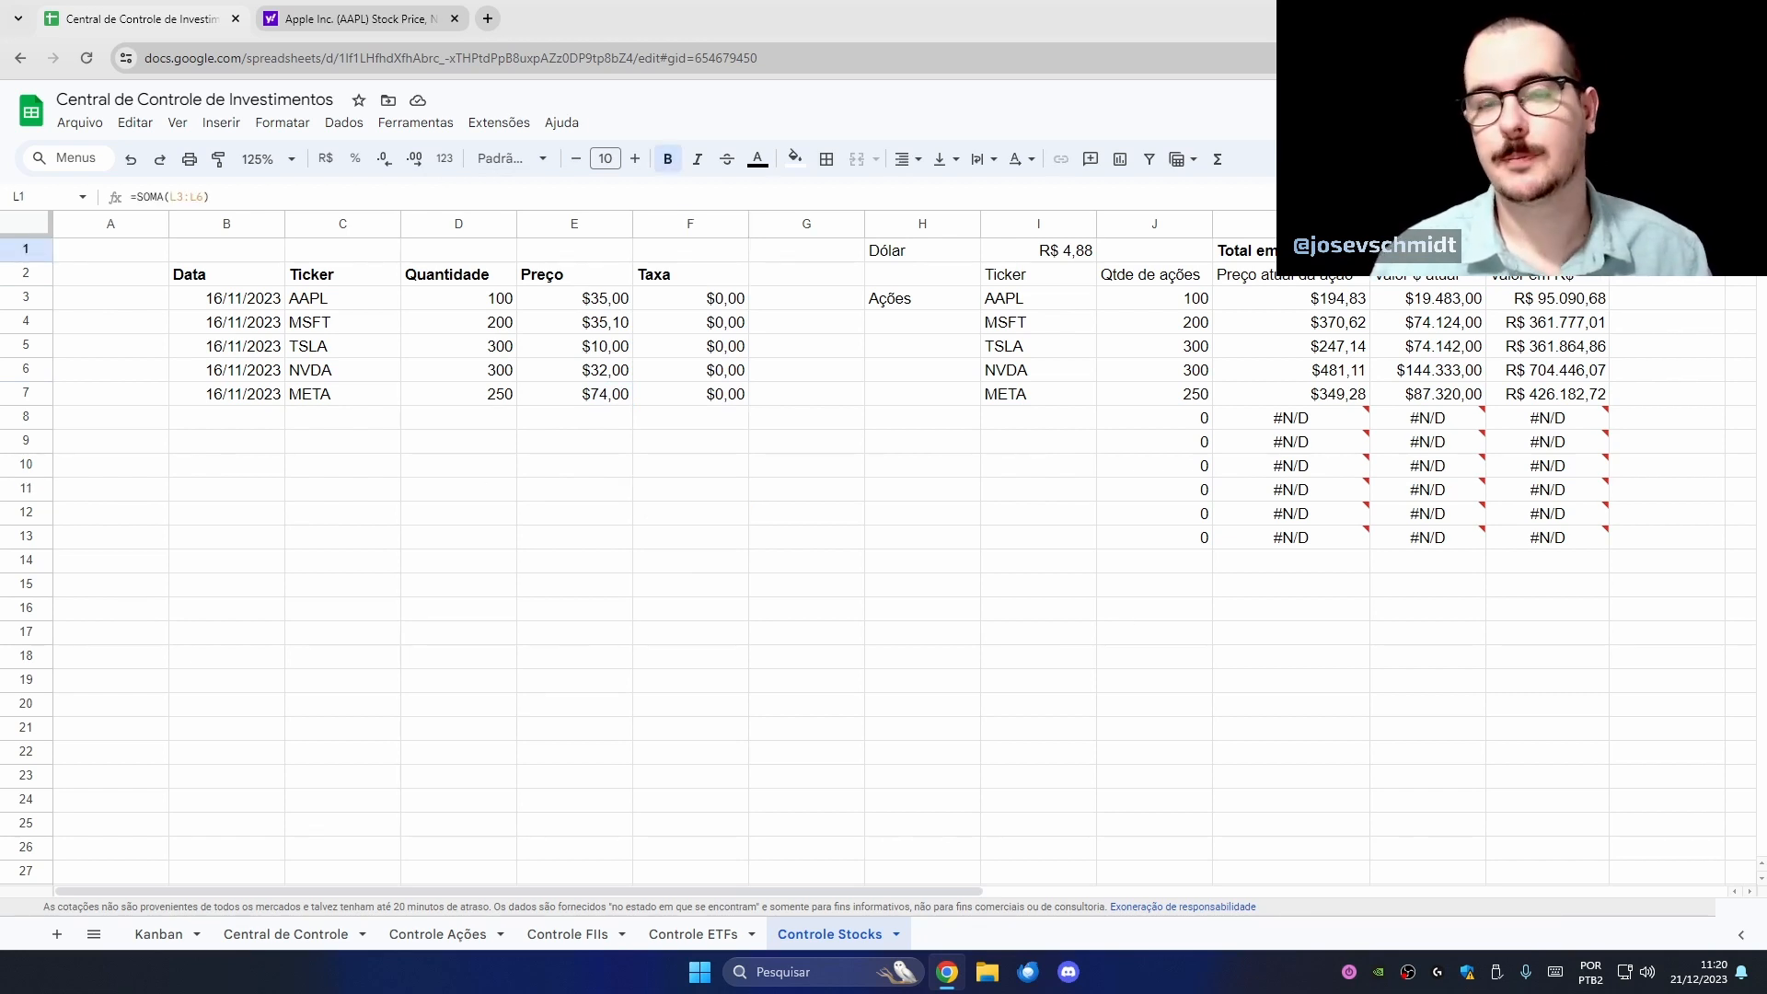
key("Right")
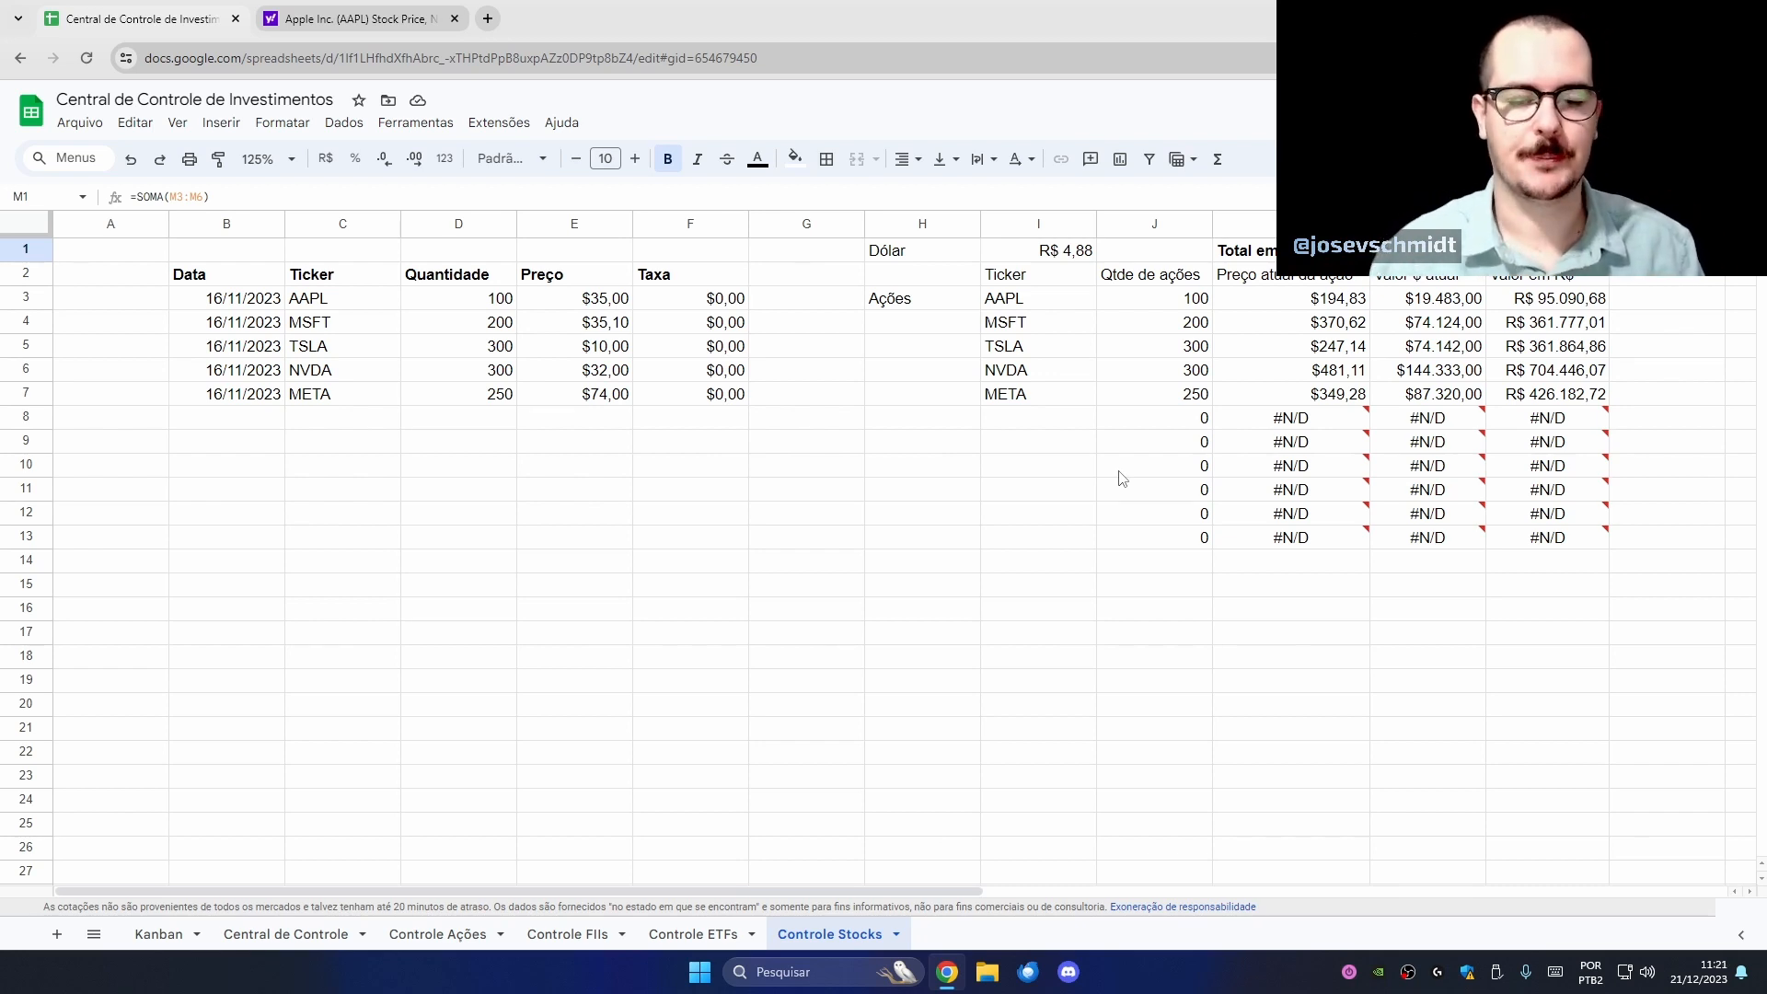
- On Controle ETFs, insert a column right of B headed 'Classe'
left_click(695, 934)
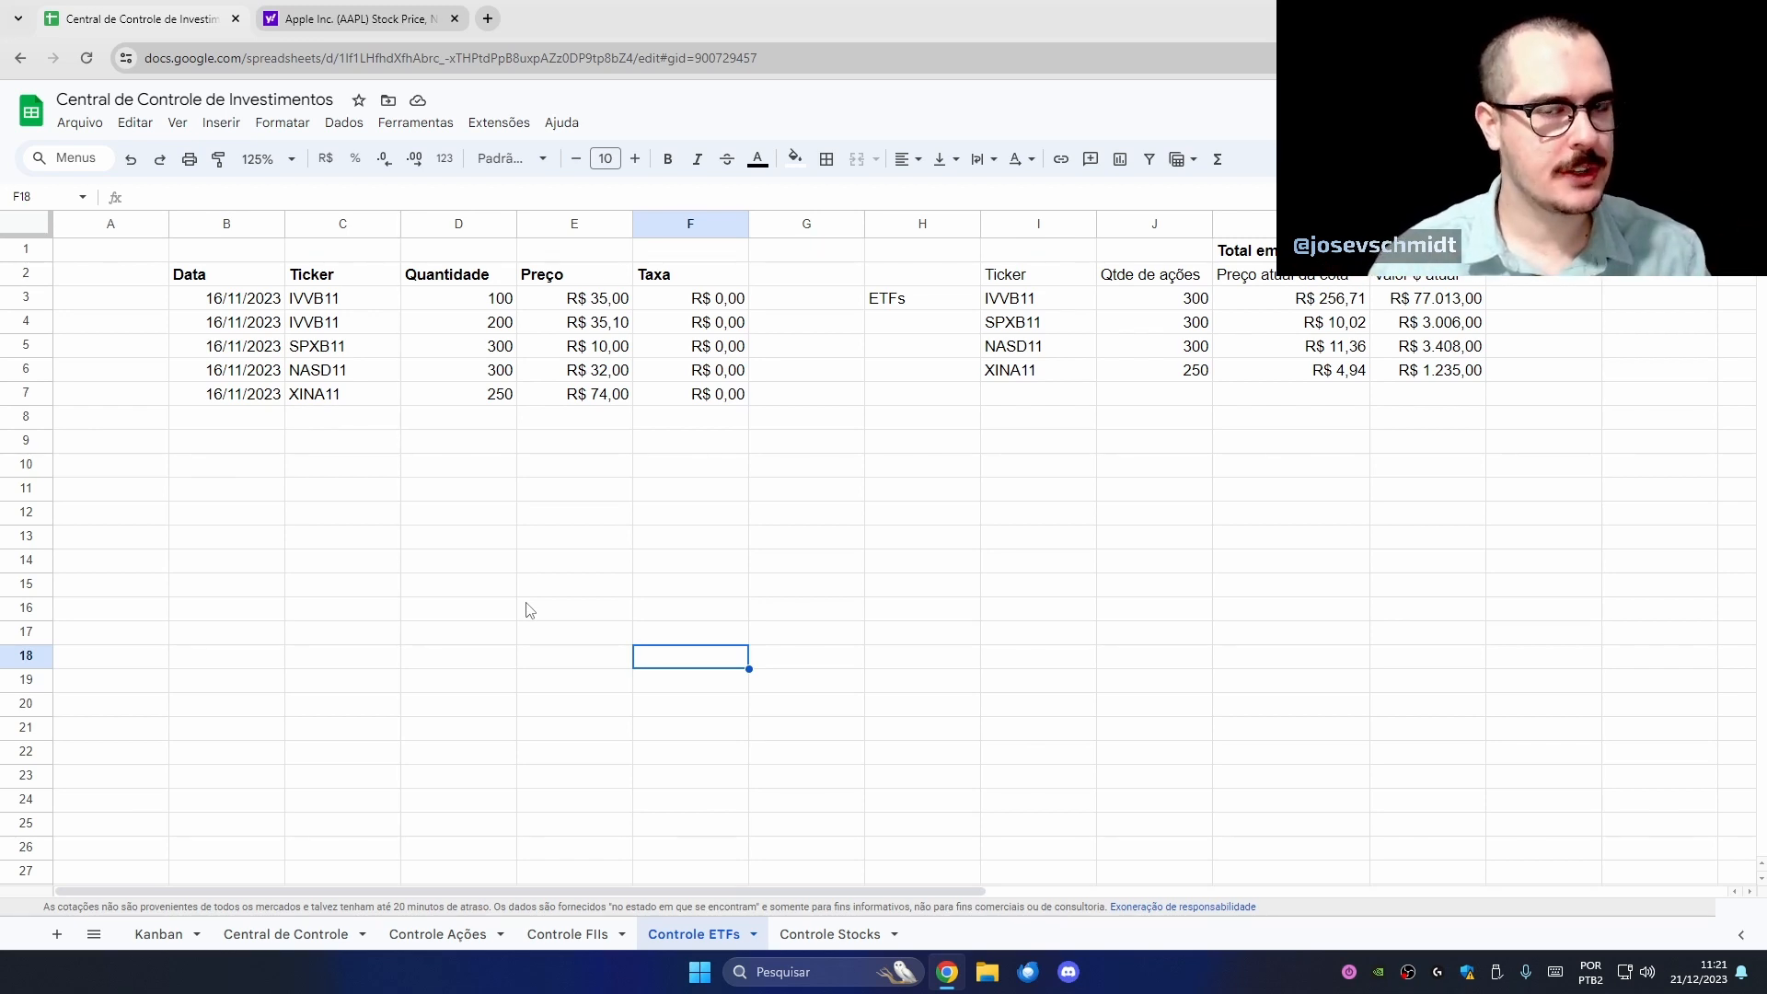
right_click(241, 225)
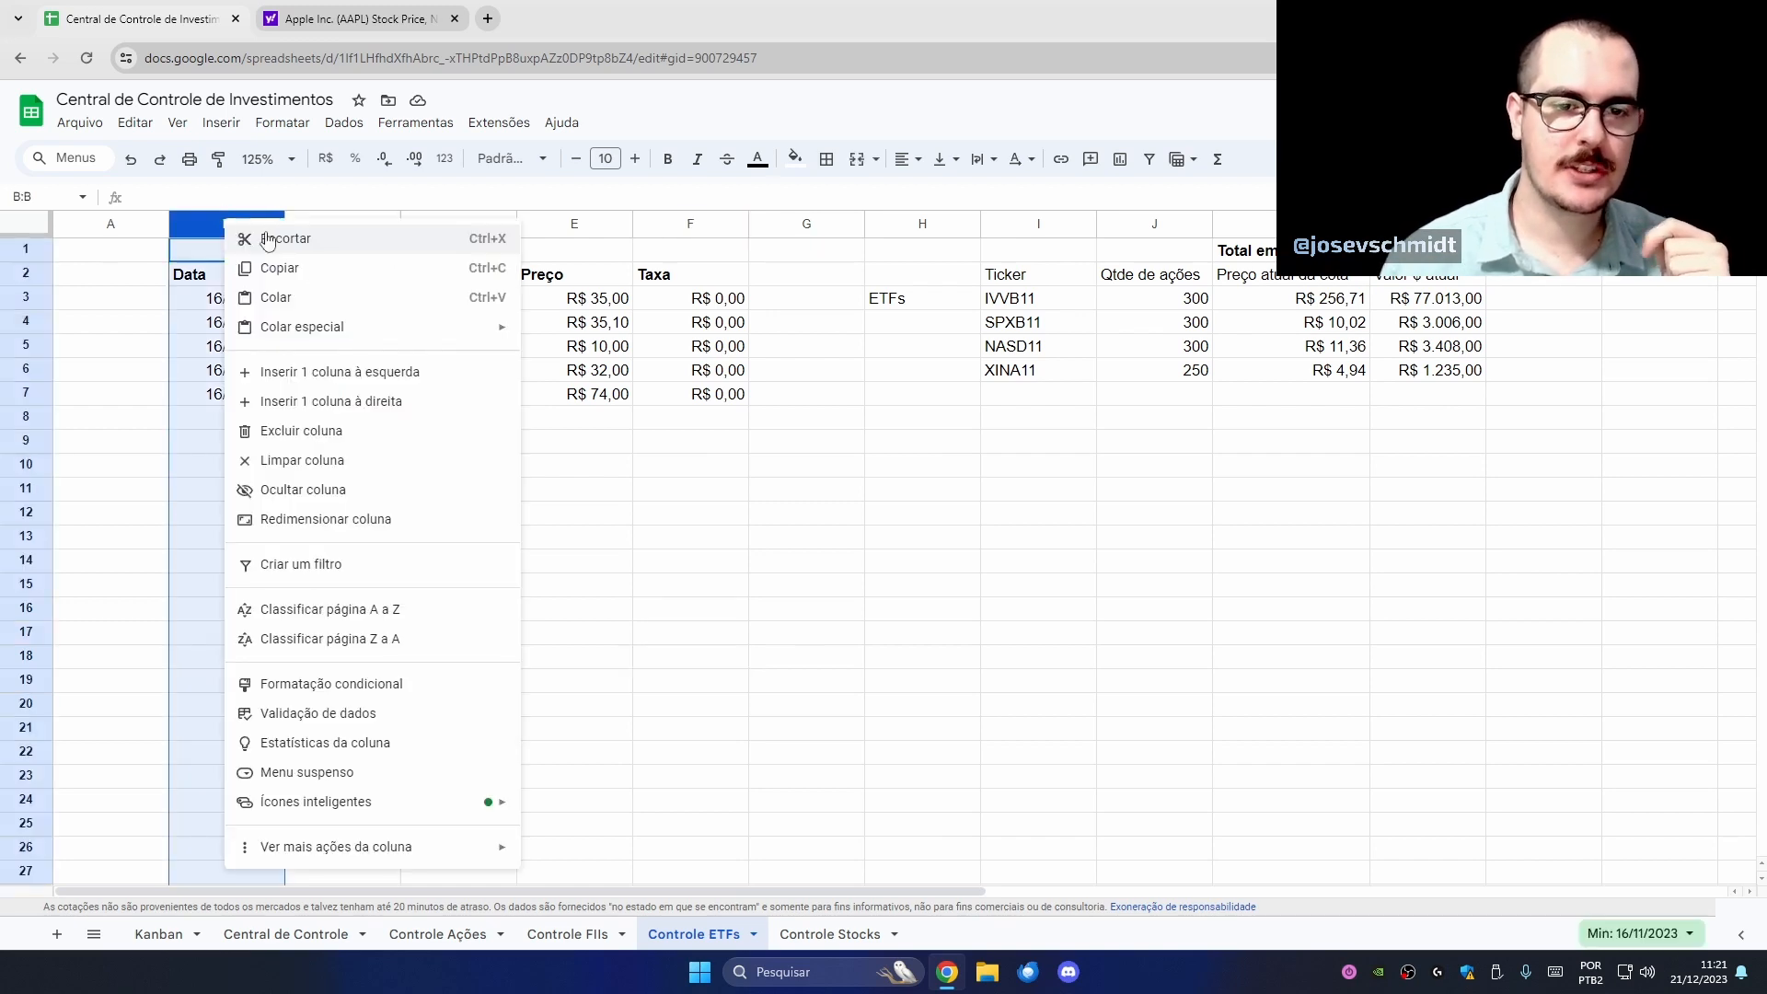
left_click(416, 402)
left_click(357, 281)
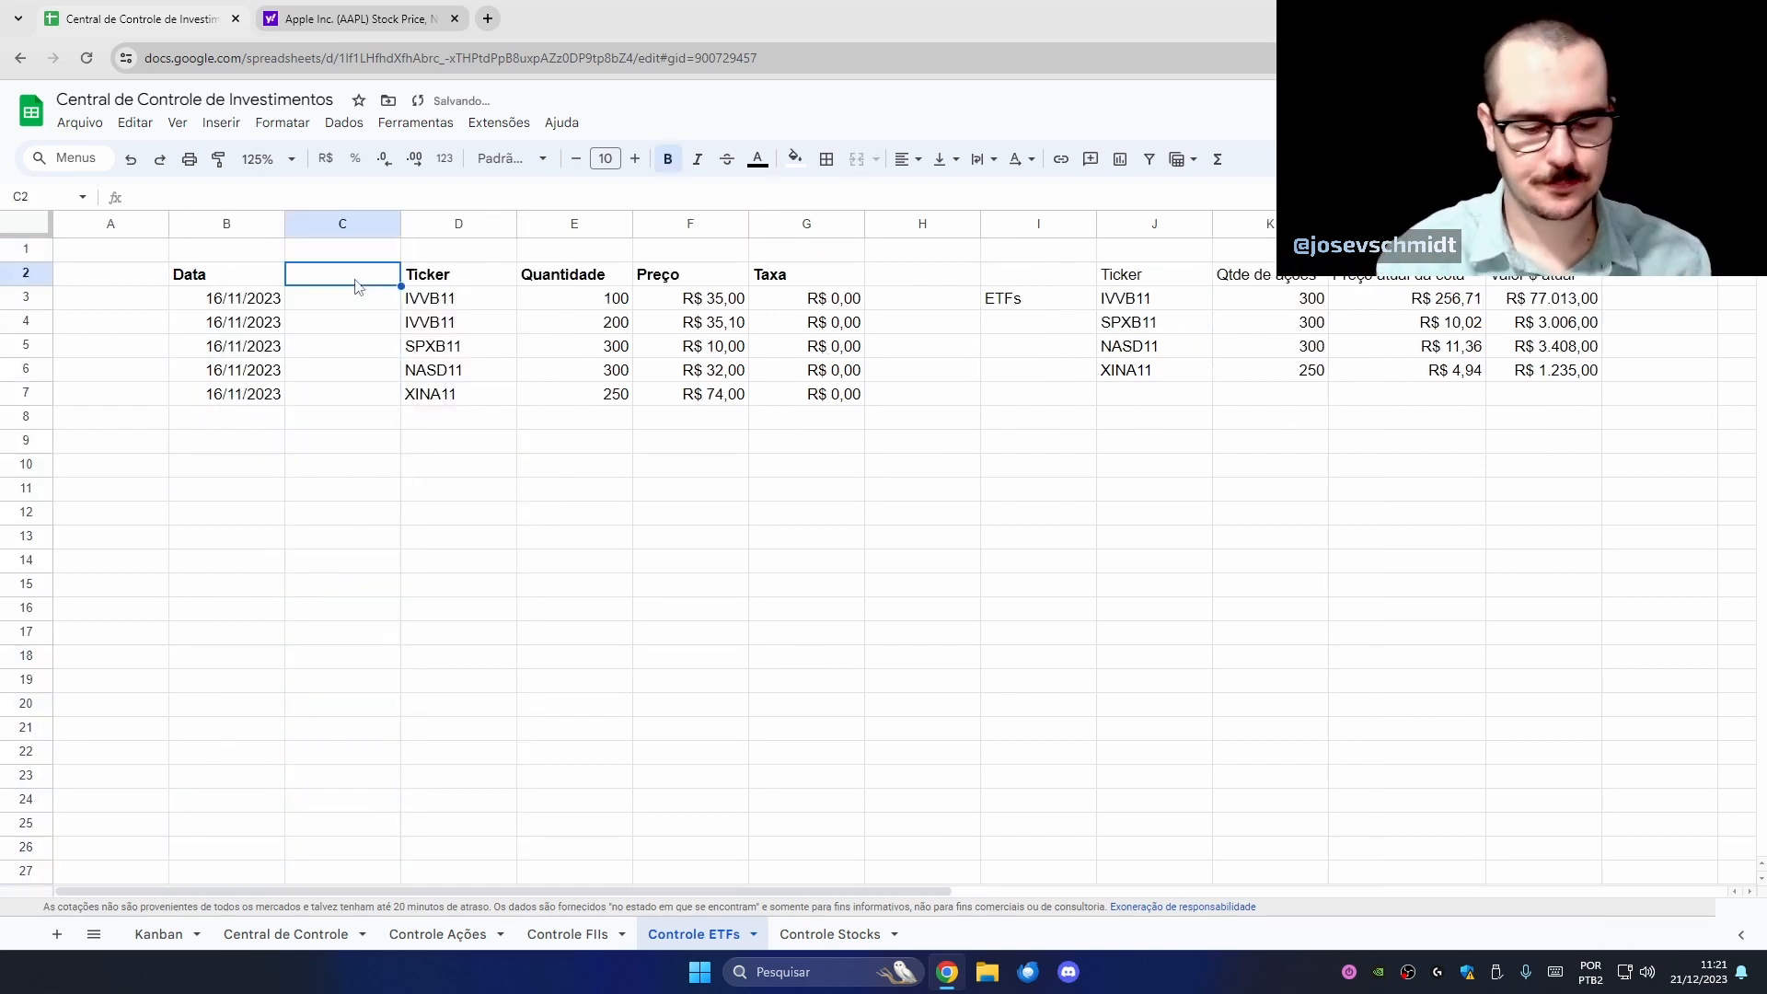
type("C")
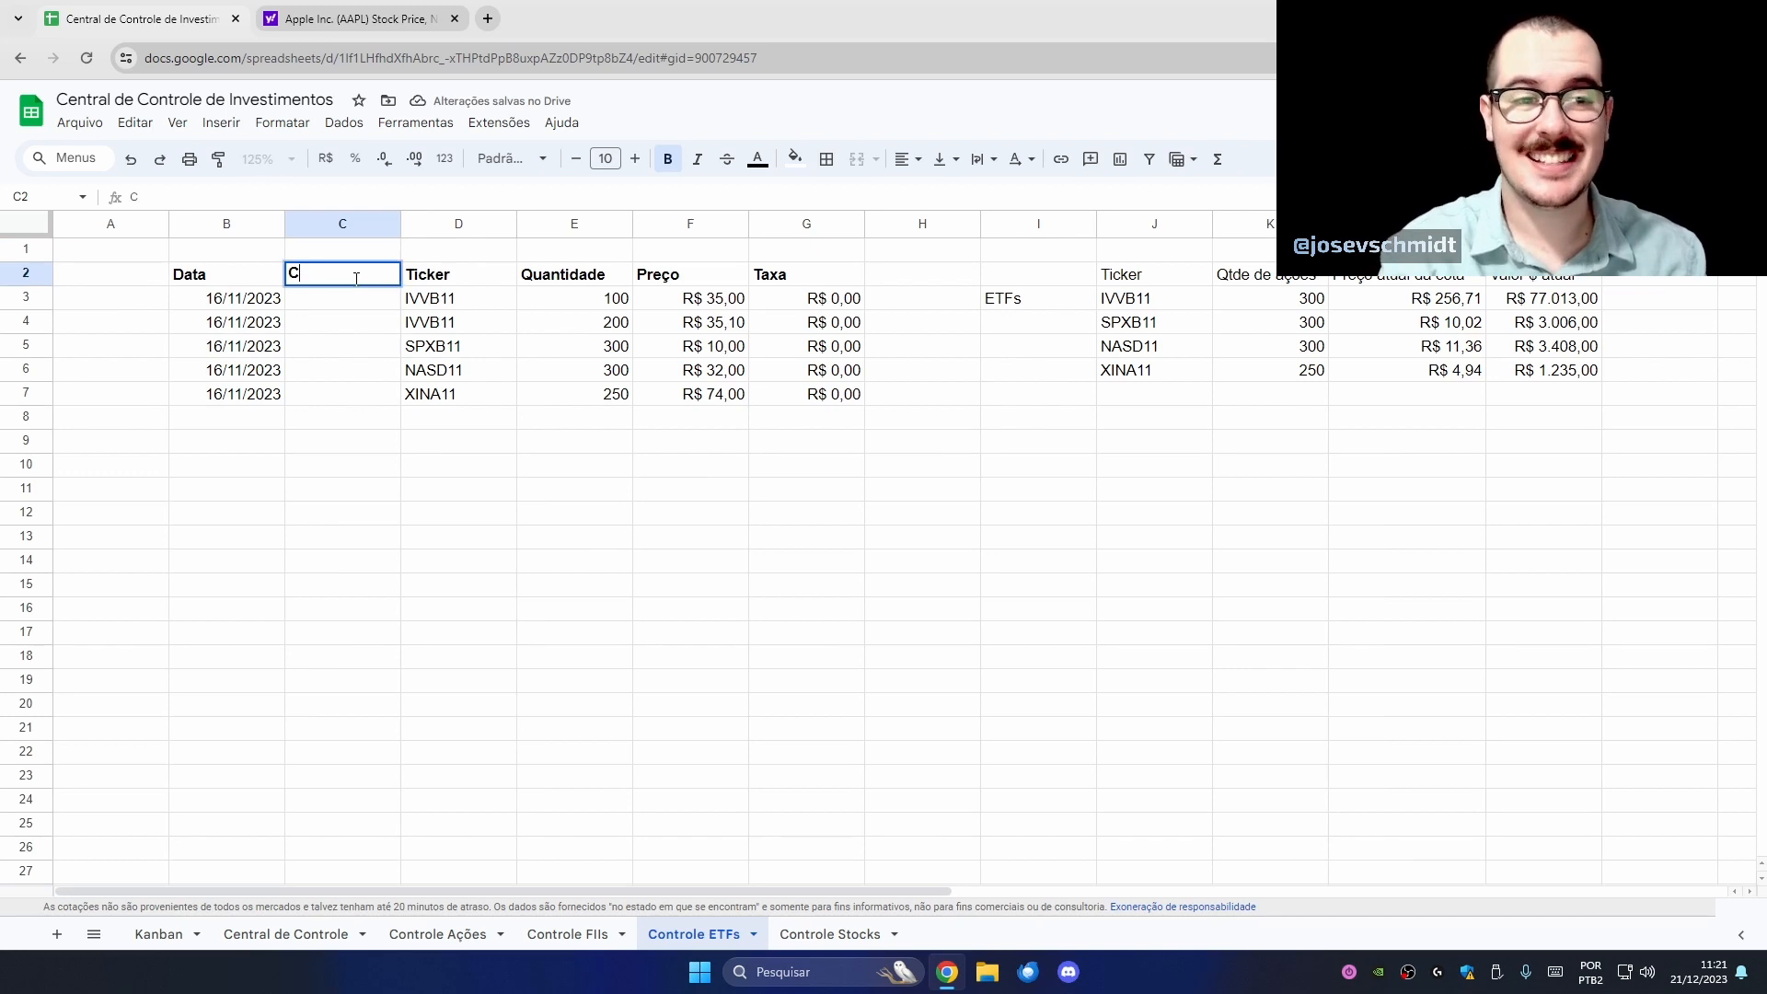
type("lasse")
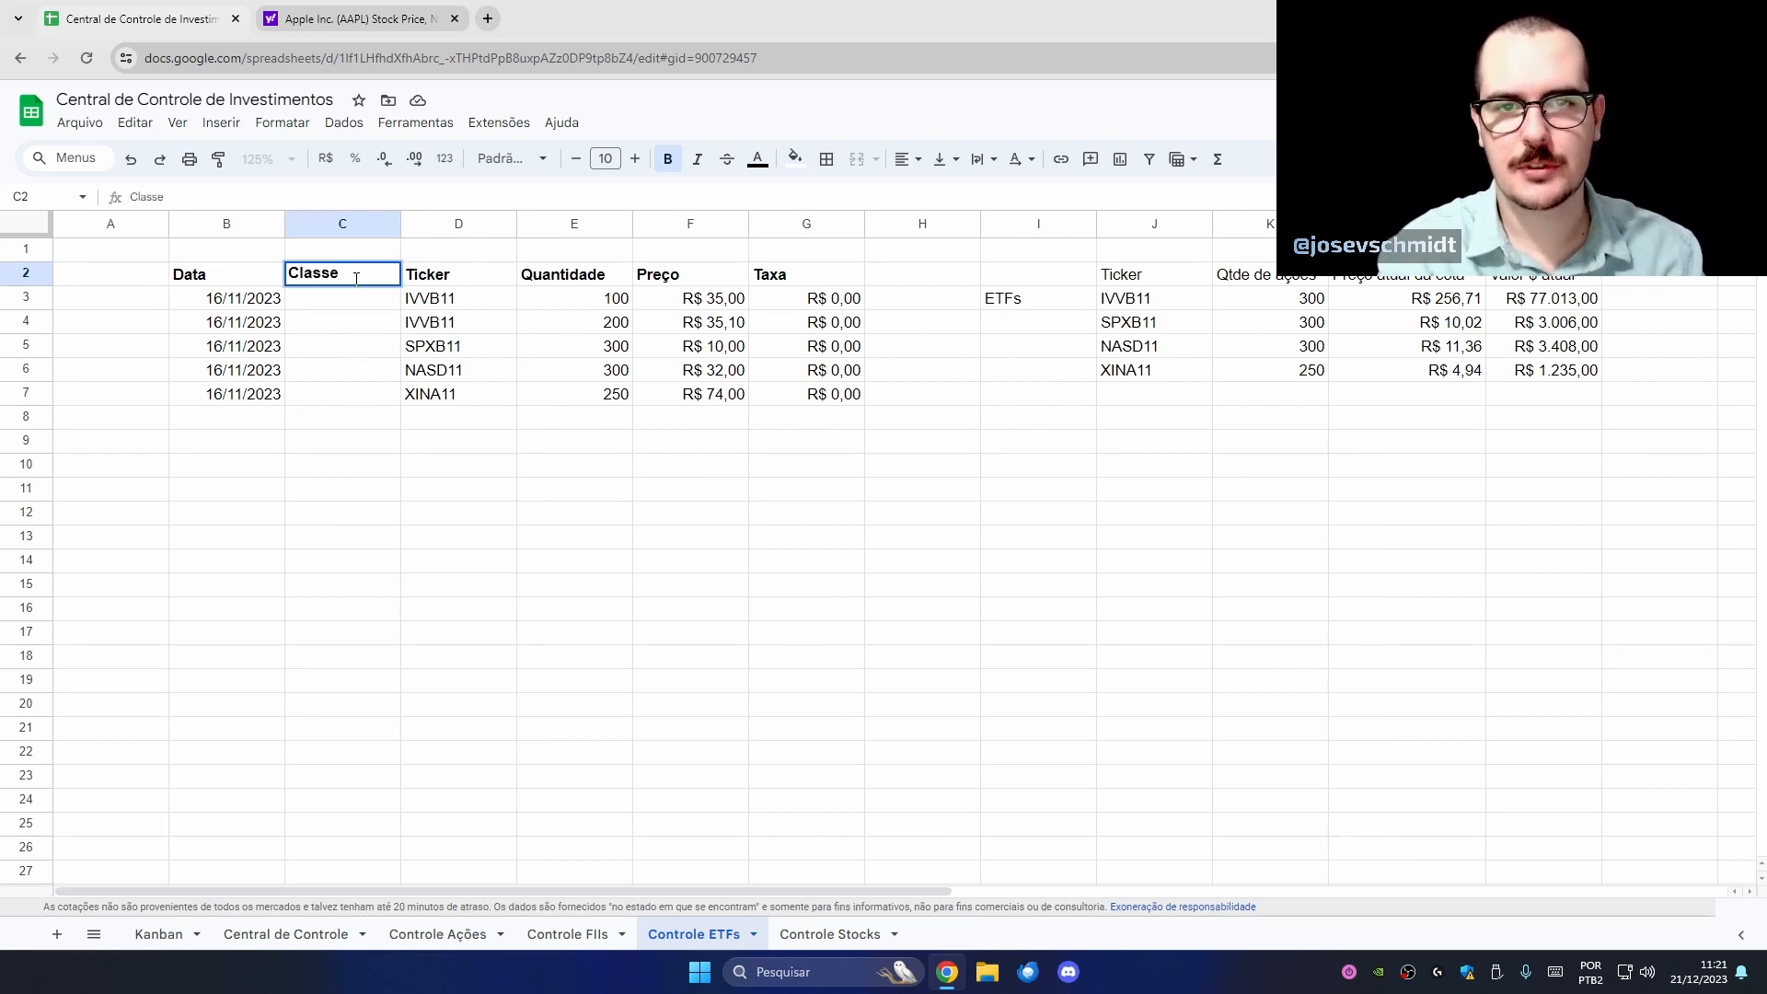
key("Return")
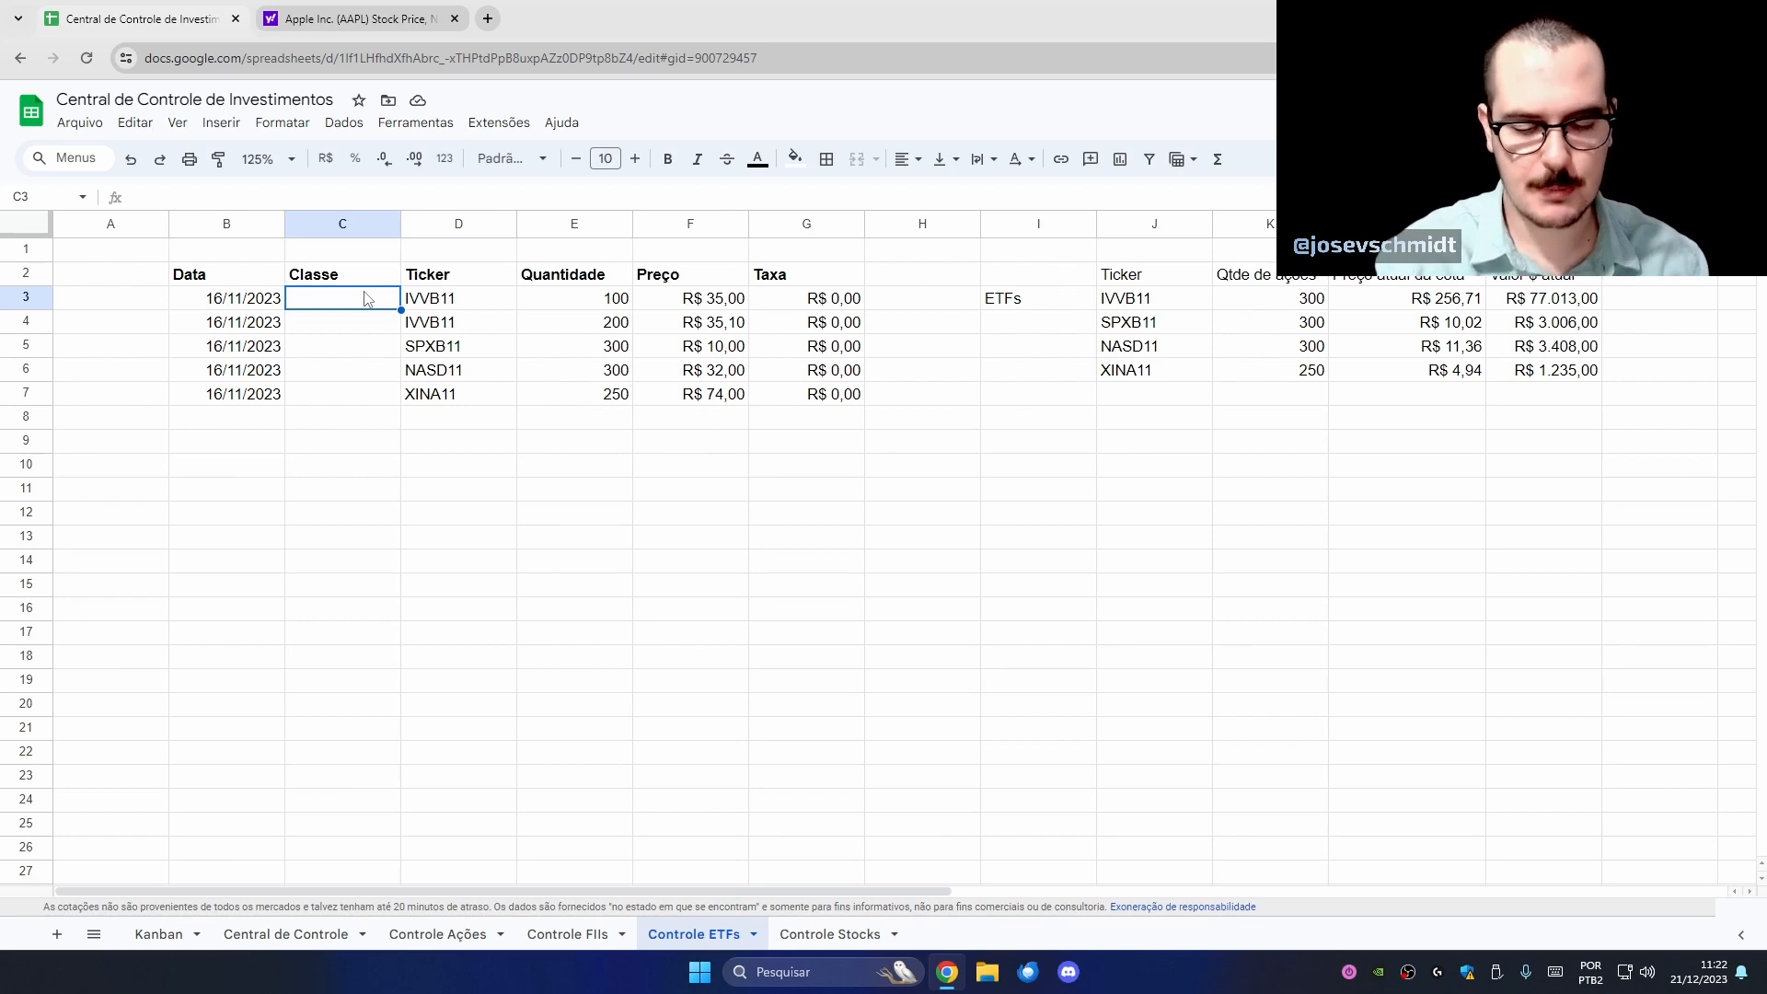
- Fill 'Exterior' as the class in C3 and paste it into C4:C7
type("Exterior")
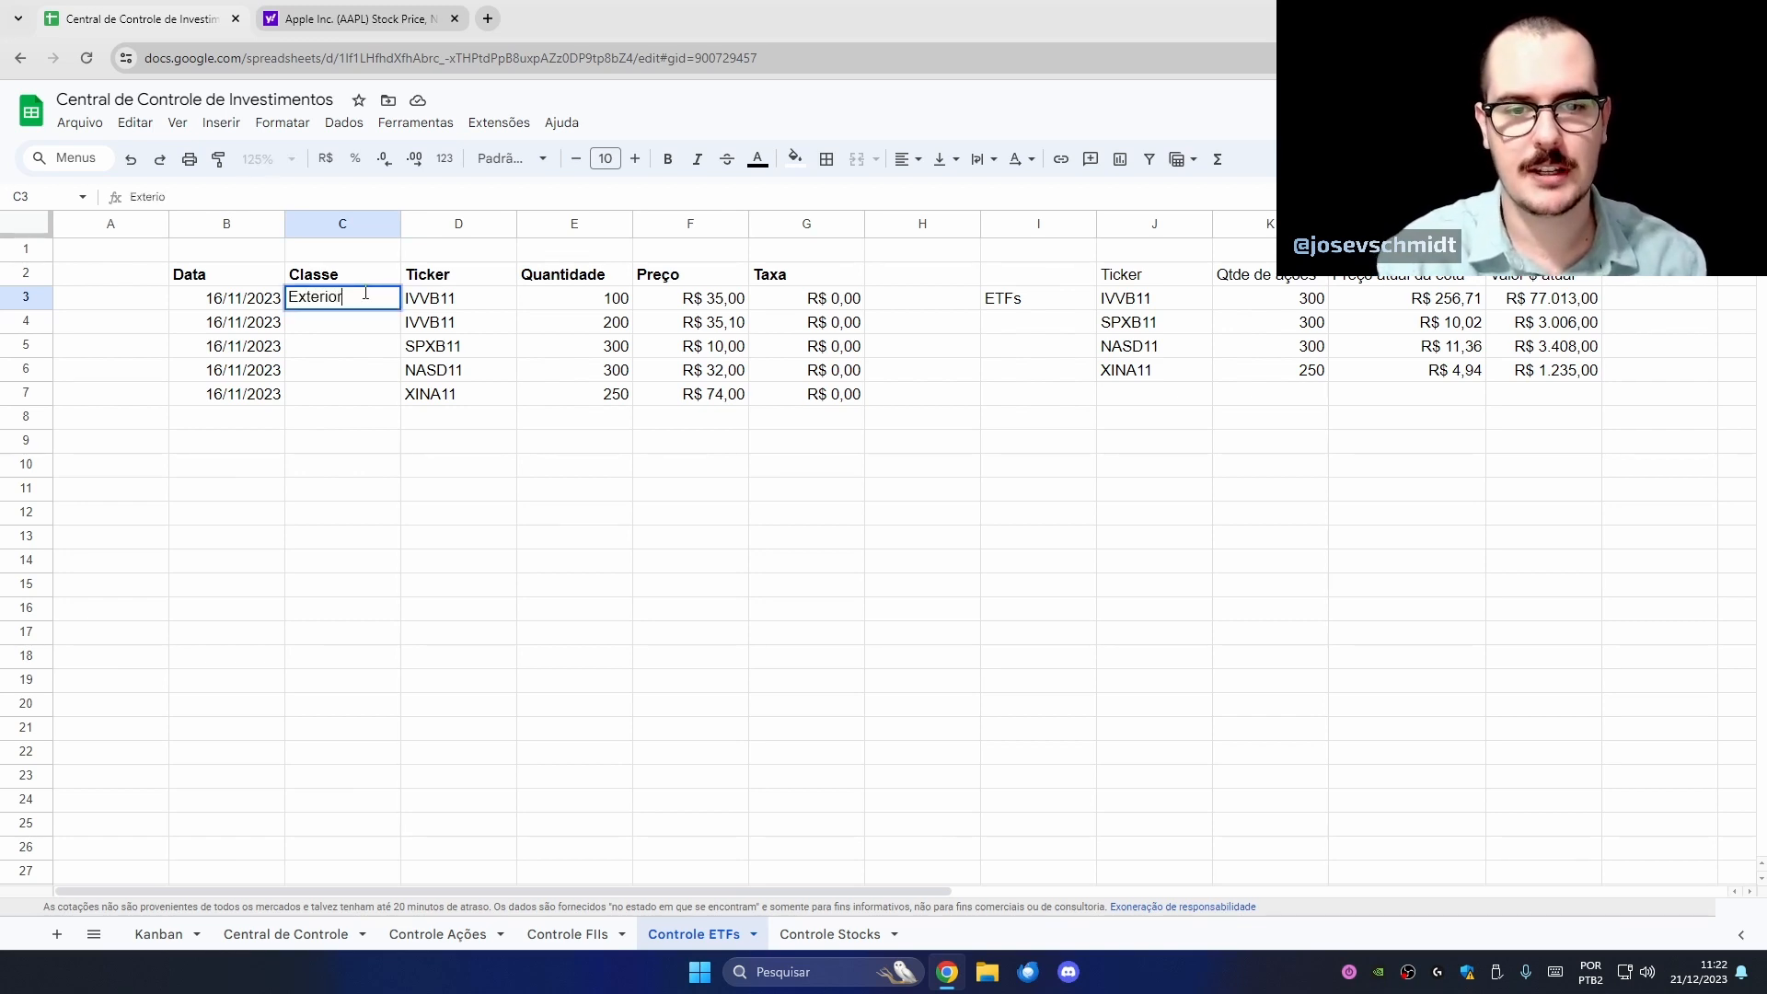
key("Return")
left_click(367, 303)
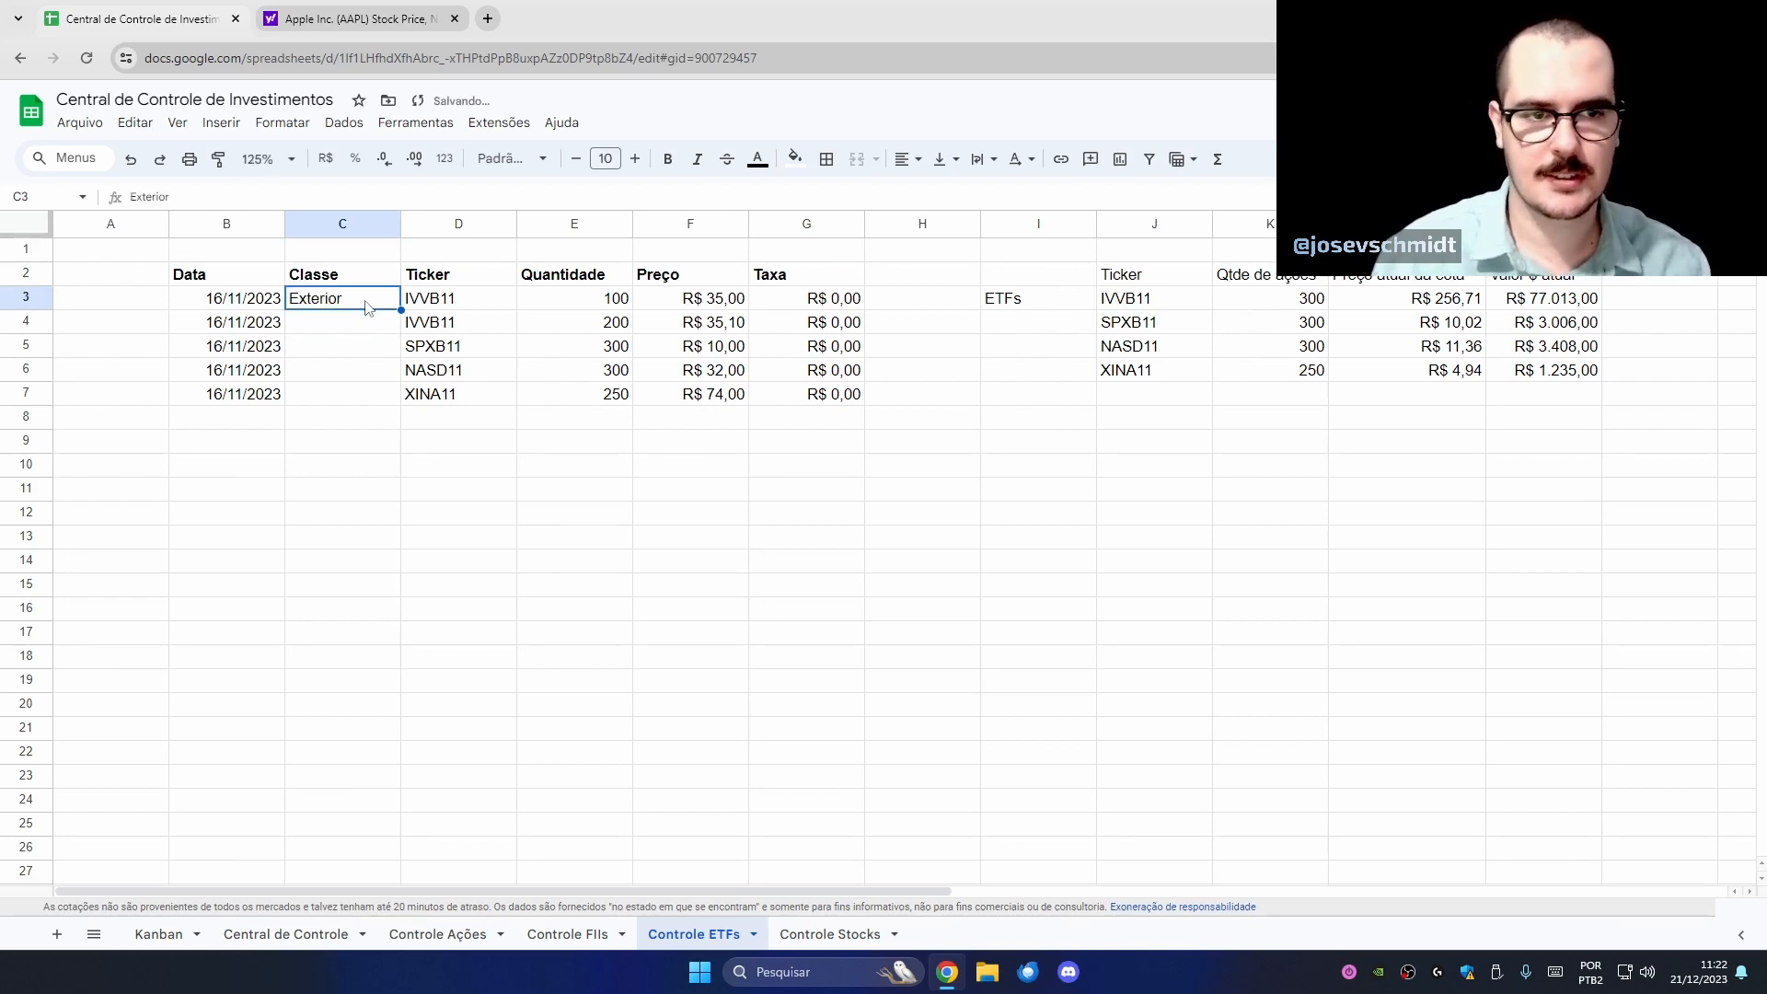
left_click_drag(360, 331, 366, 394)
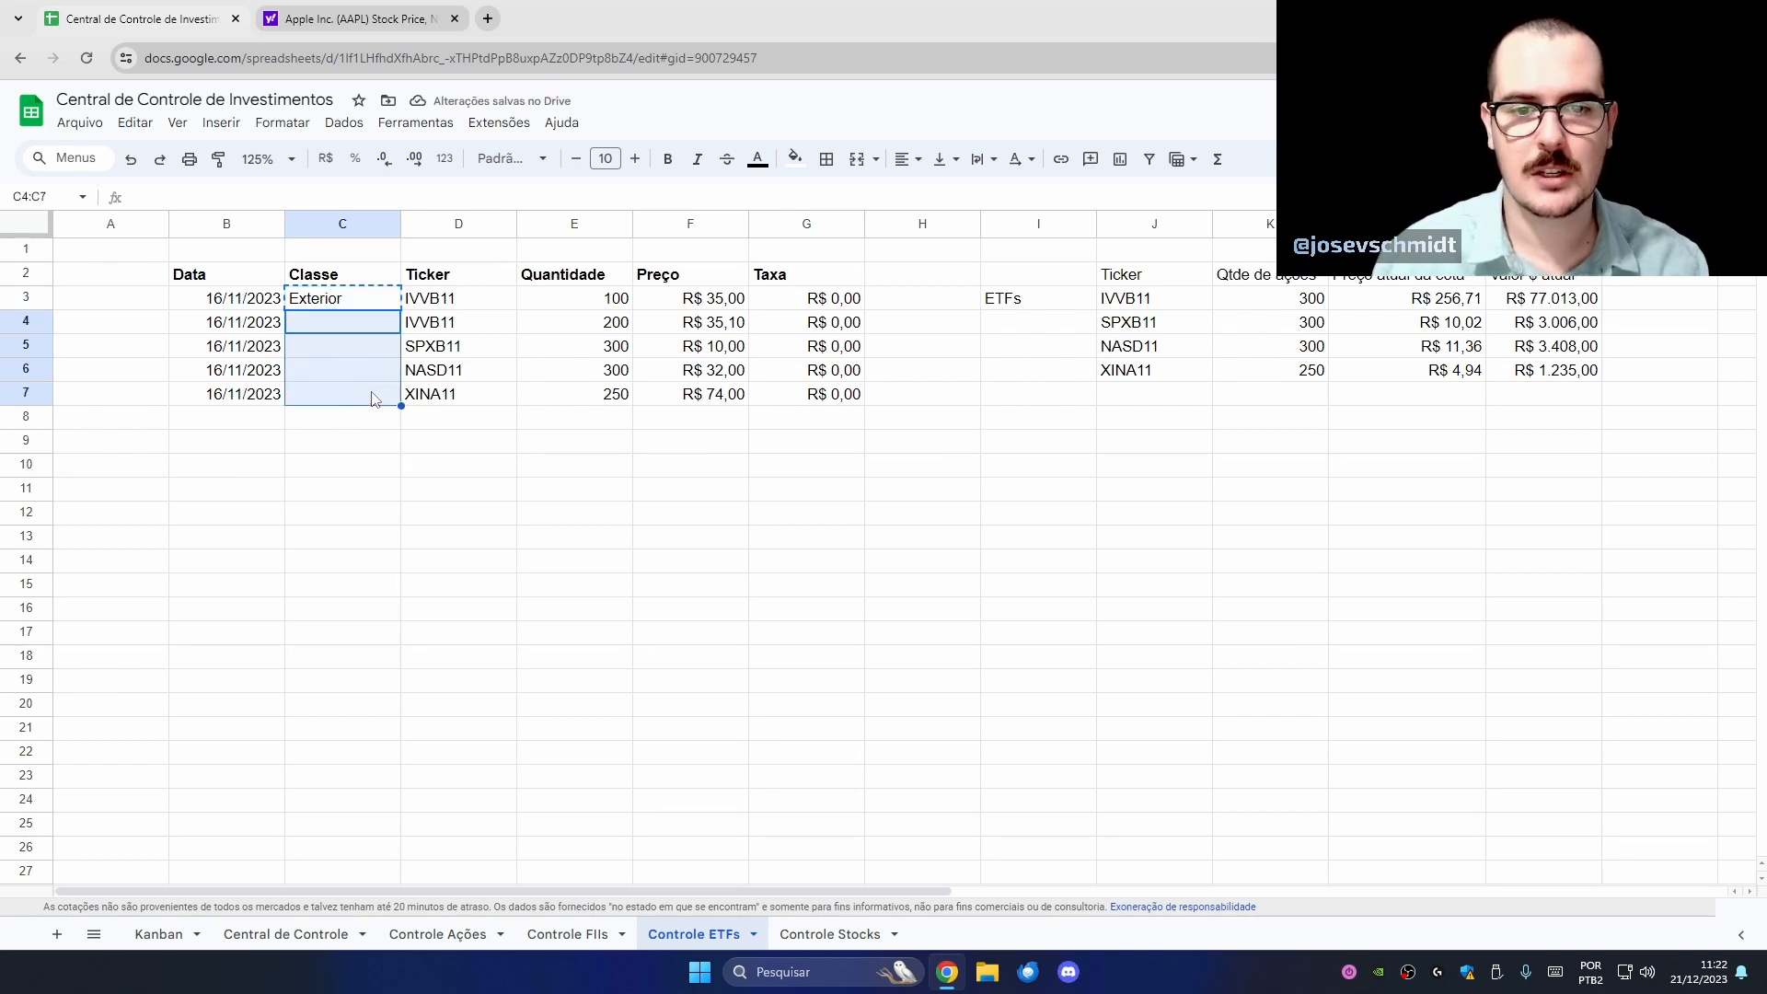
type("Exterior Exterior Exterior Exterior")
left_click(366, 400)
- Change D4's ticker to BOVA11 with class 'Ações Brasileiras', widening column C to fit
left_click(446, 331)
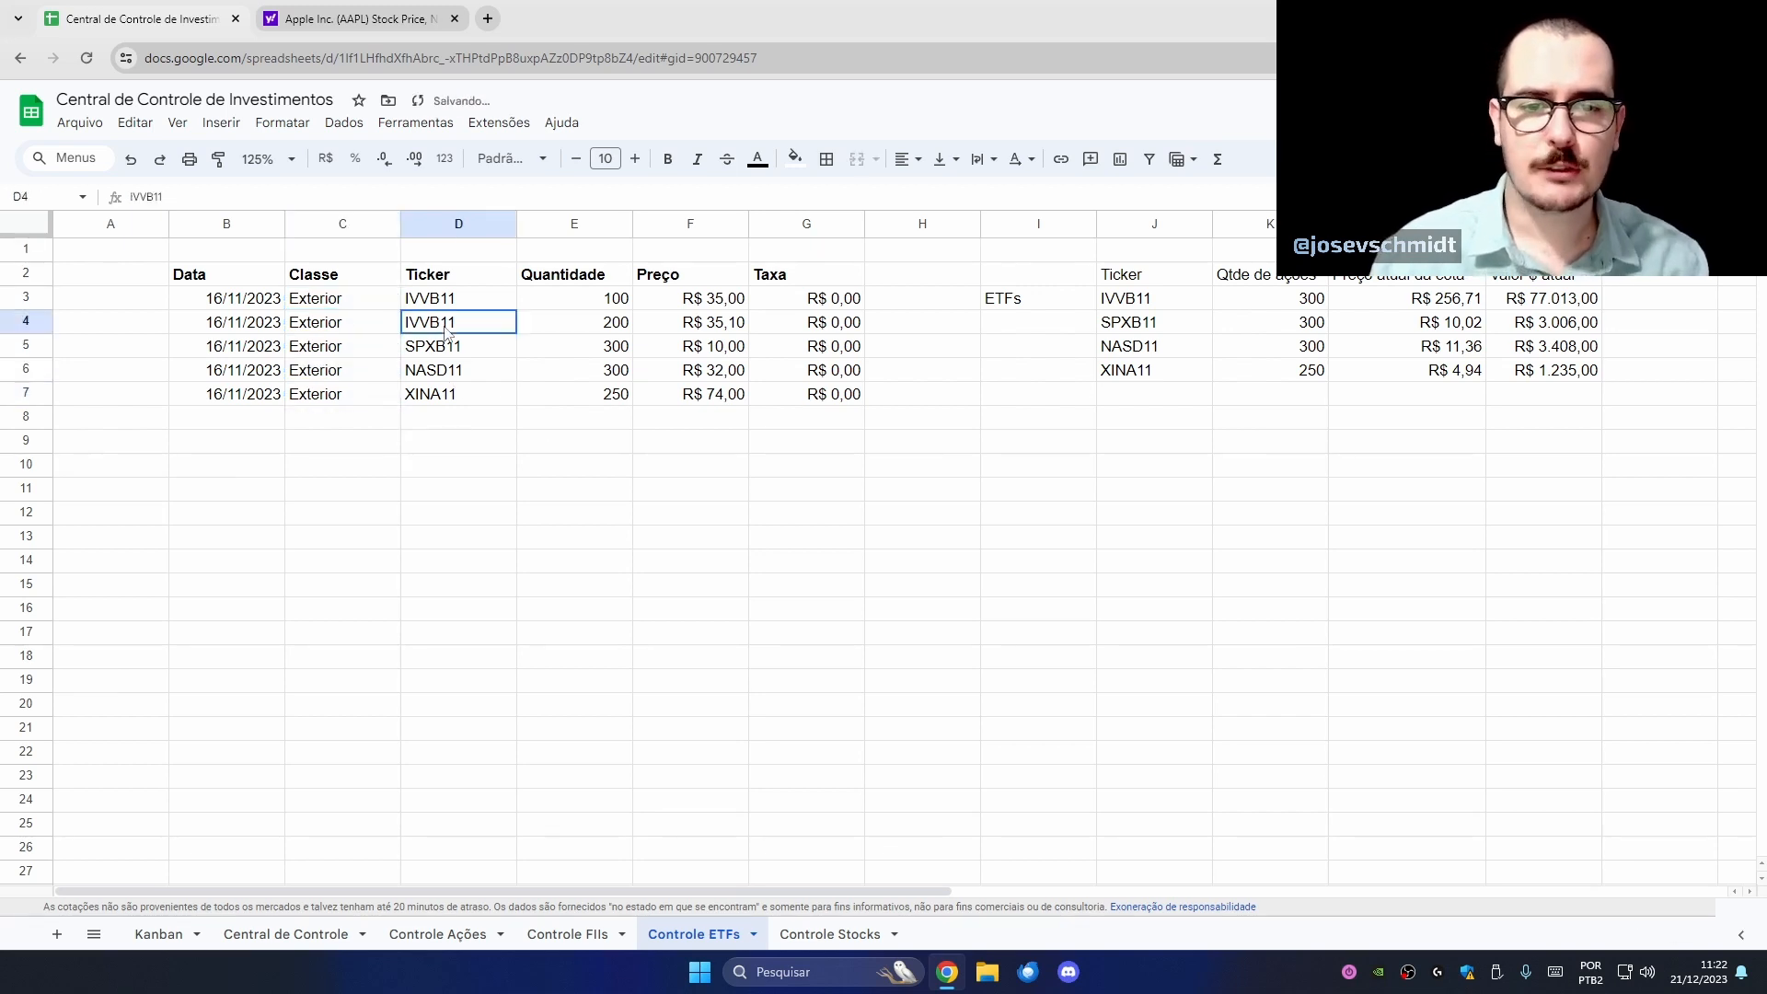
type("BOVA11")
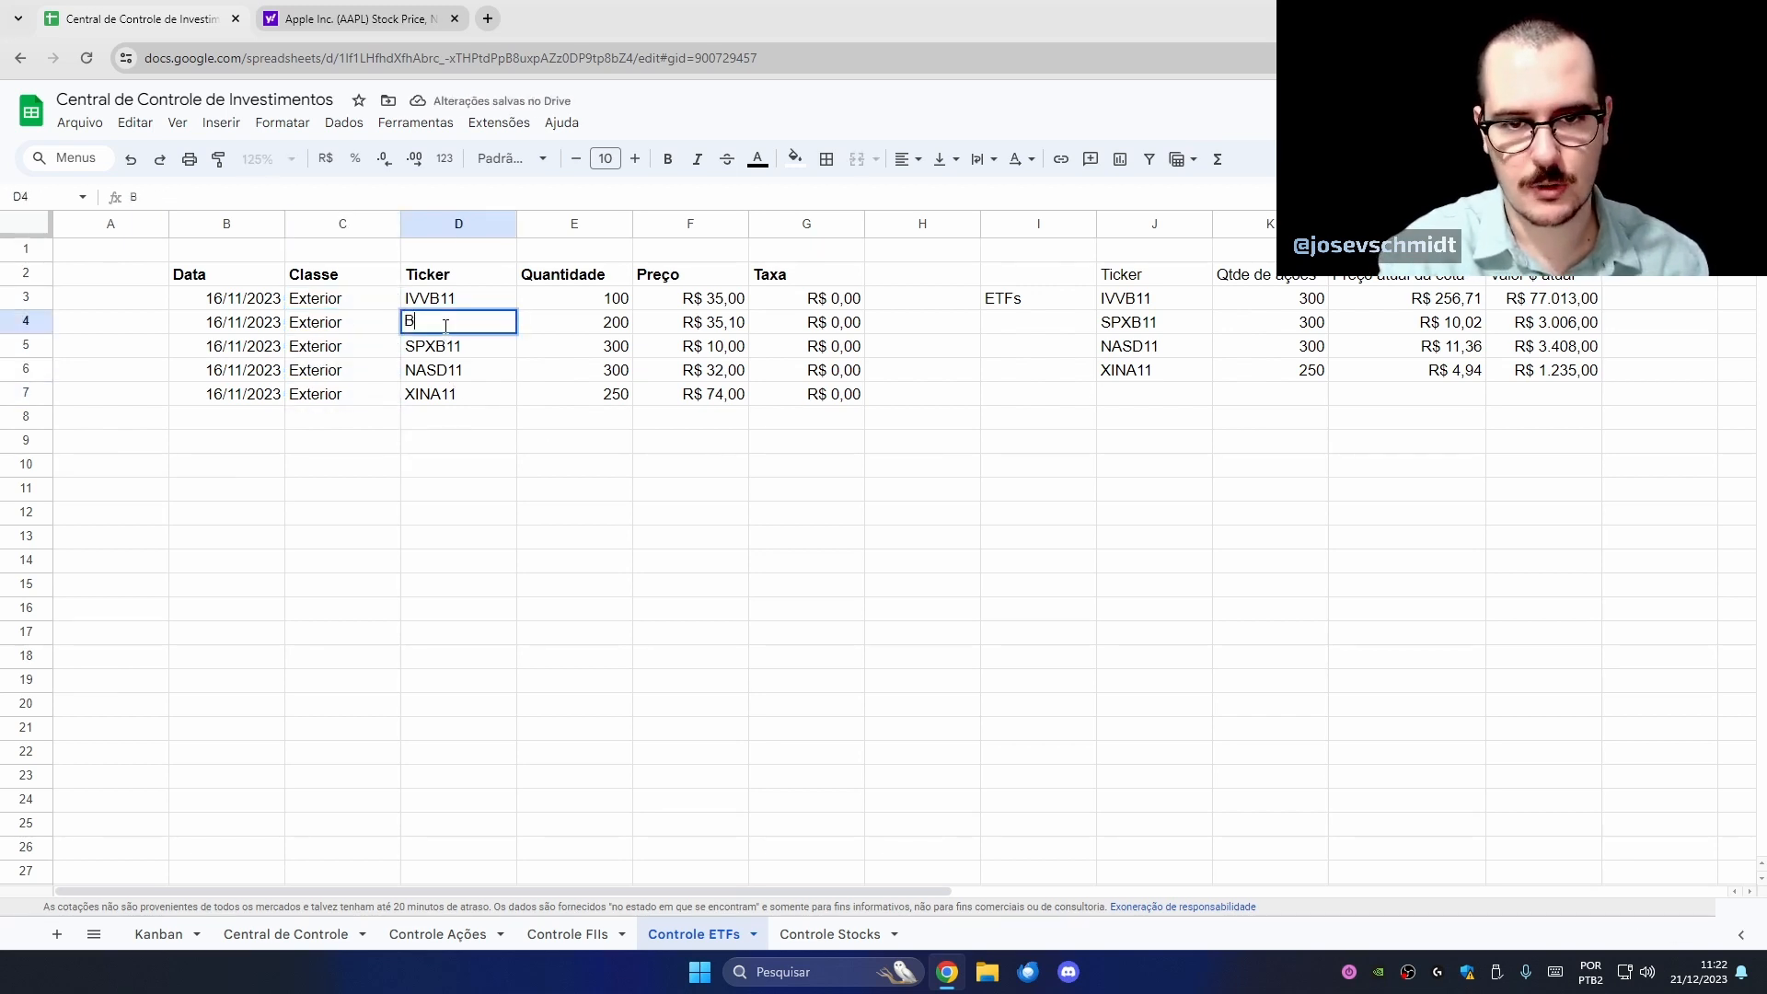
key("Return")
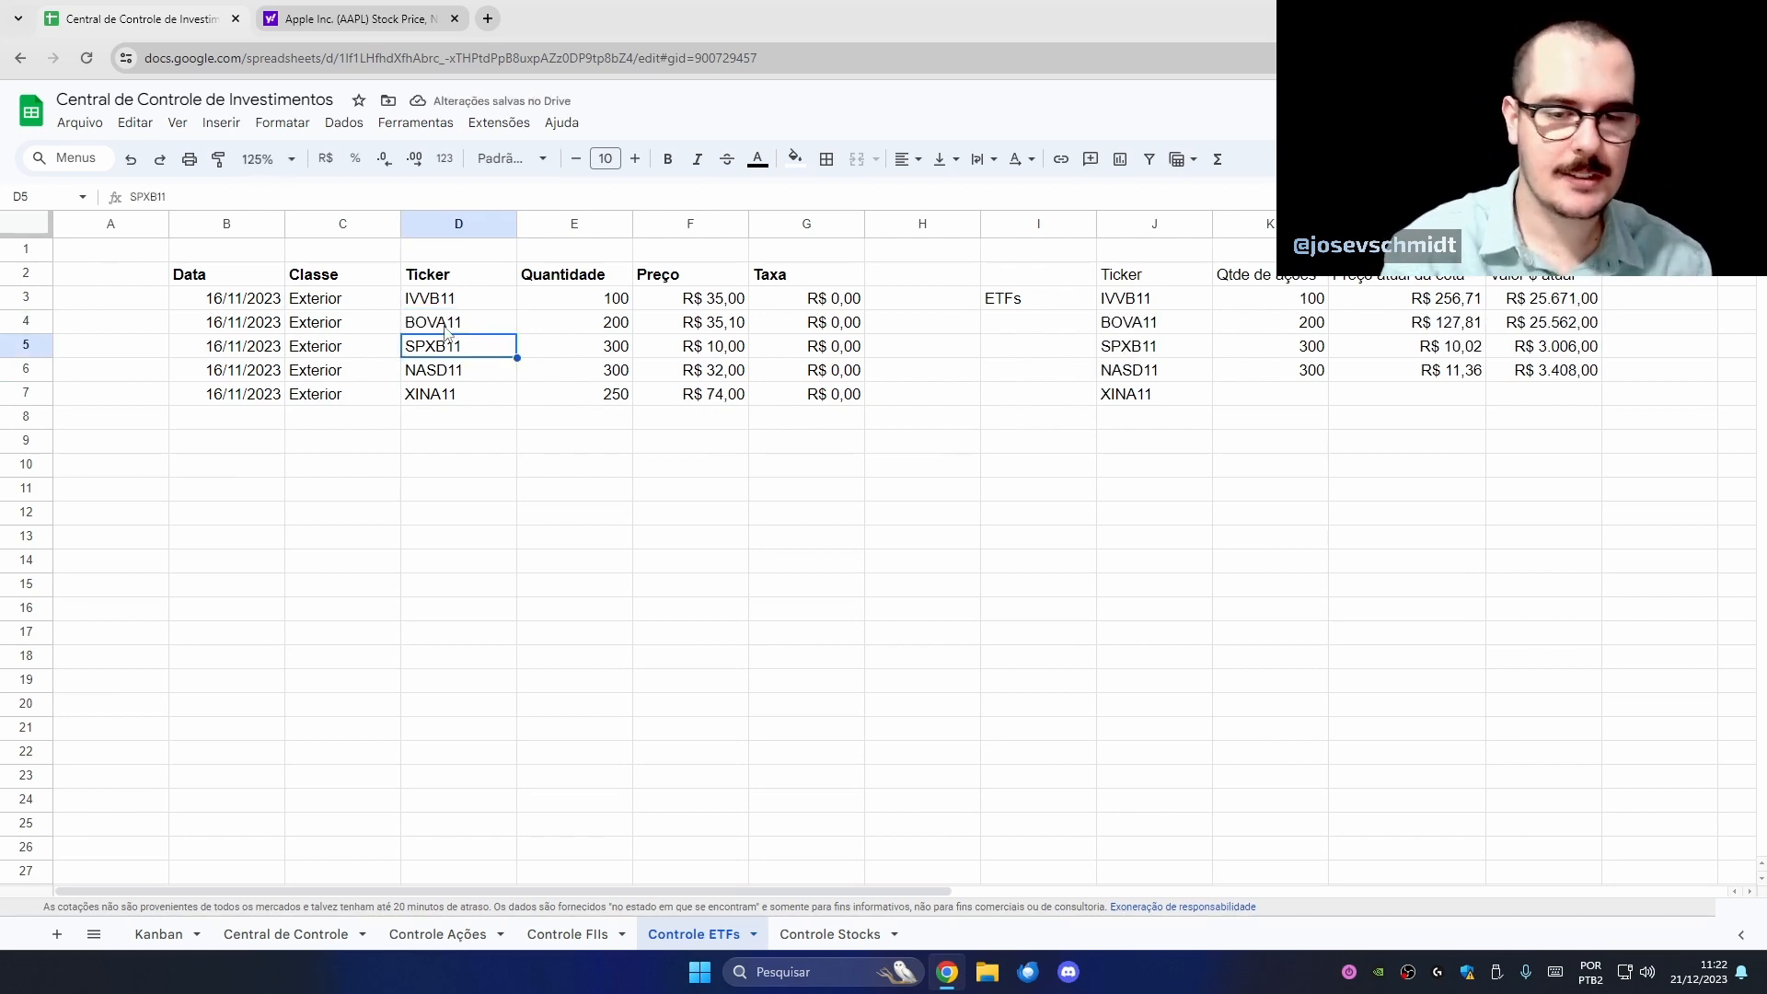
key("Left")
key("Up")
type("Aç")
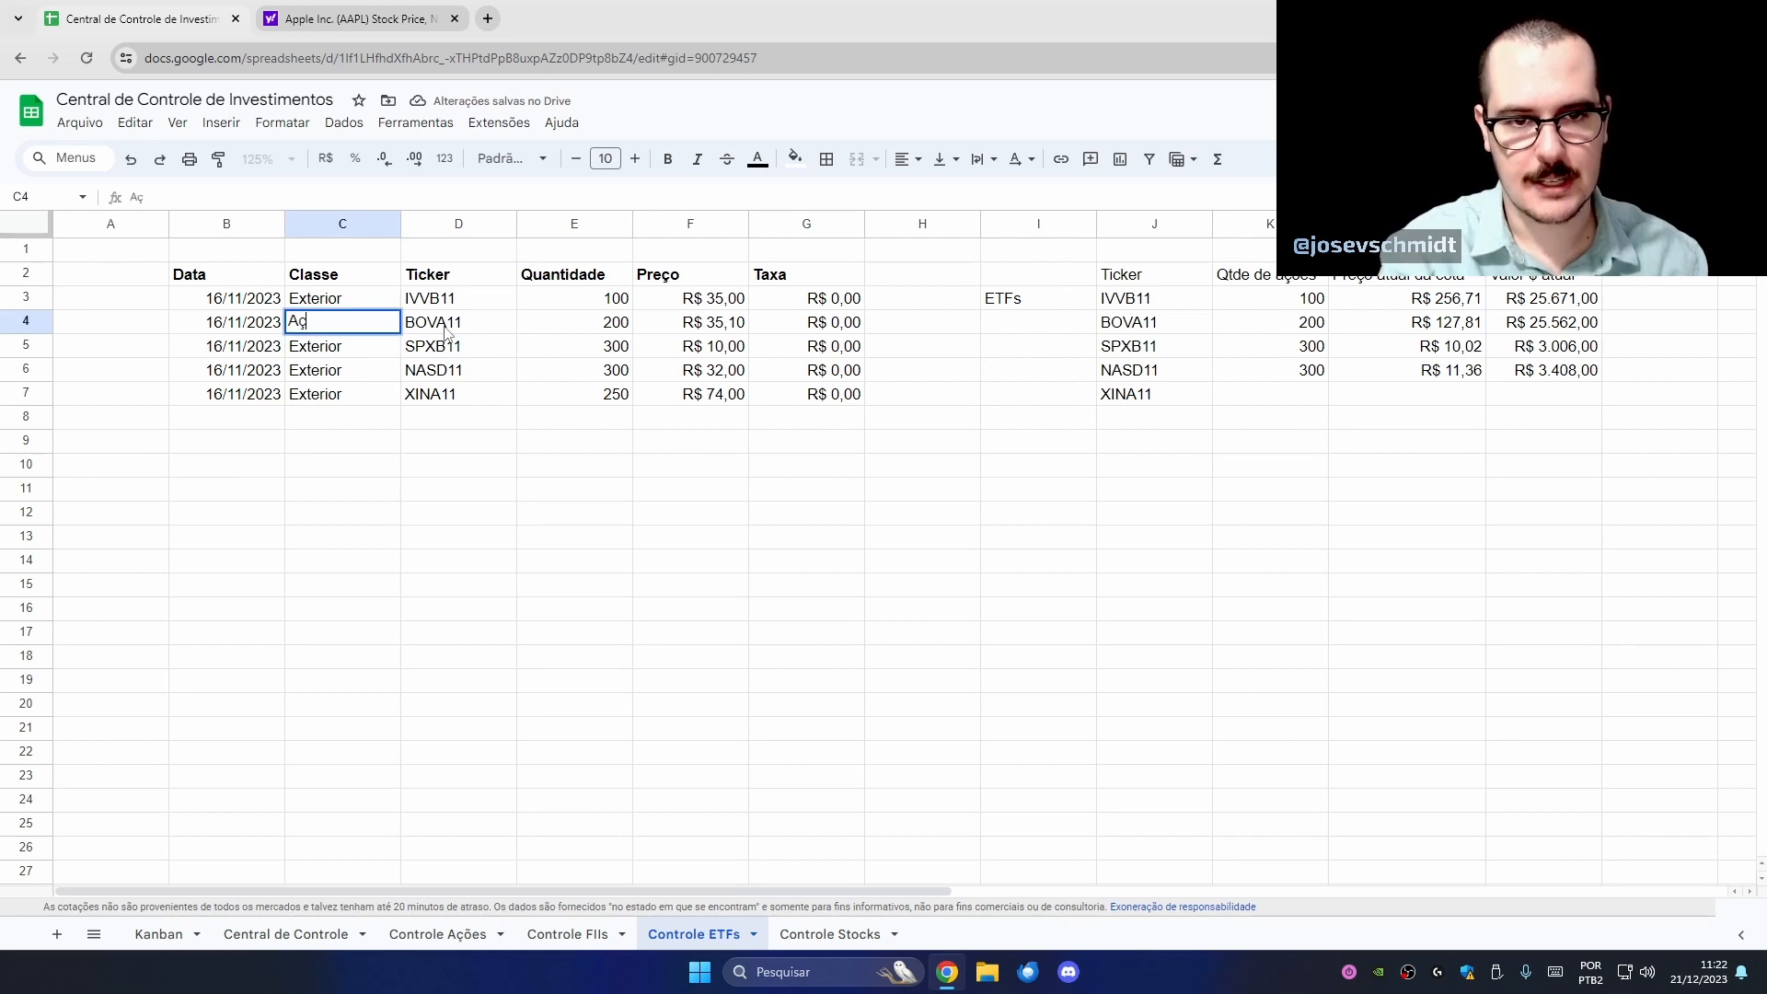
type("ões Brasilei")
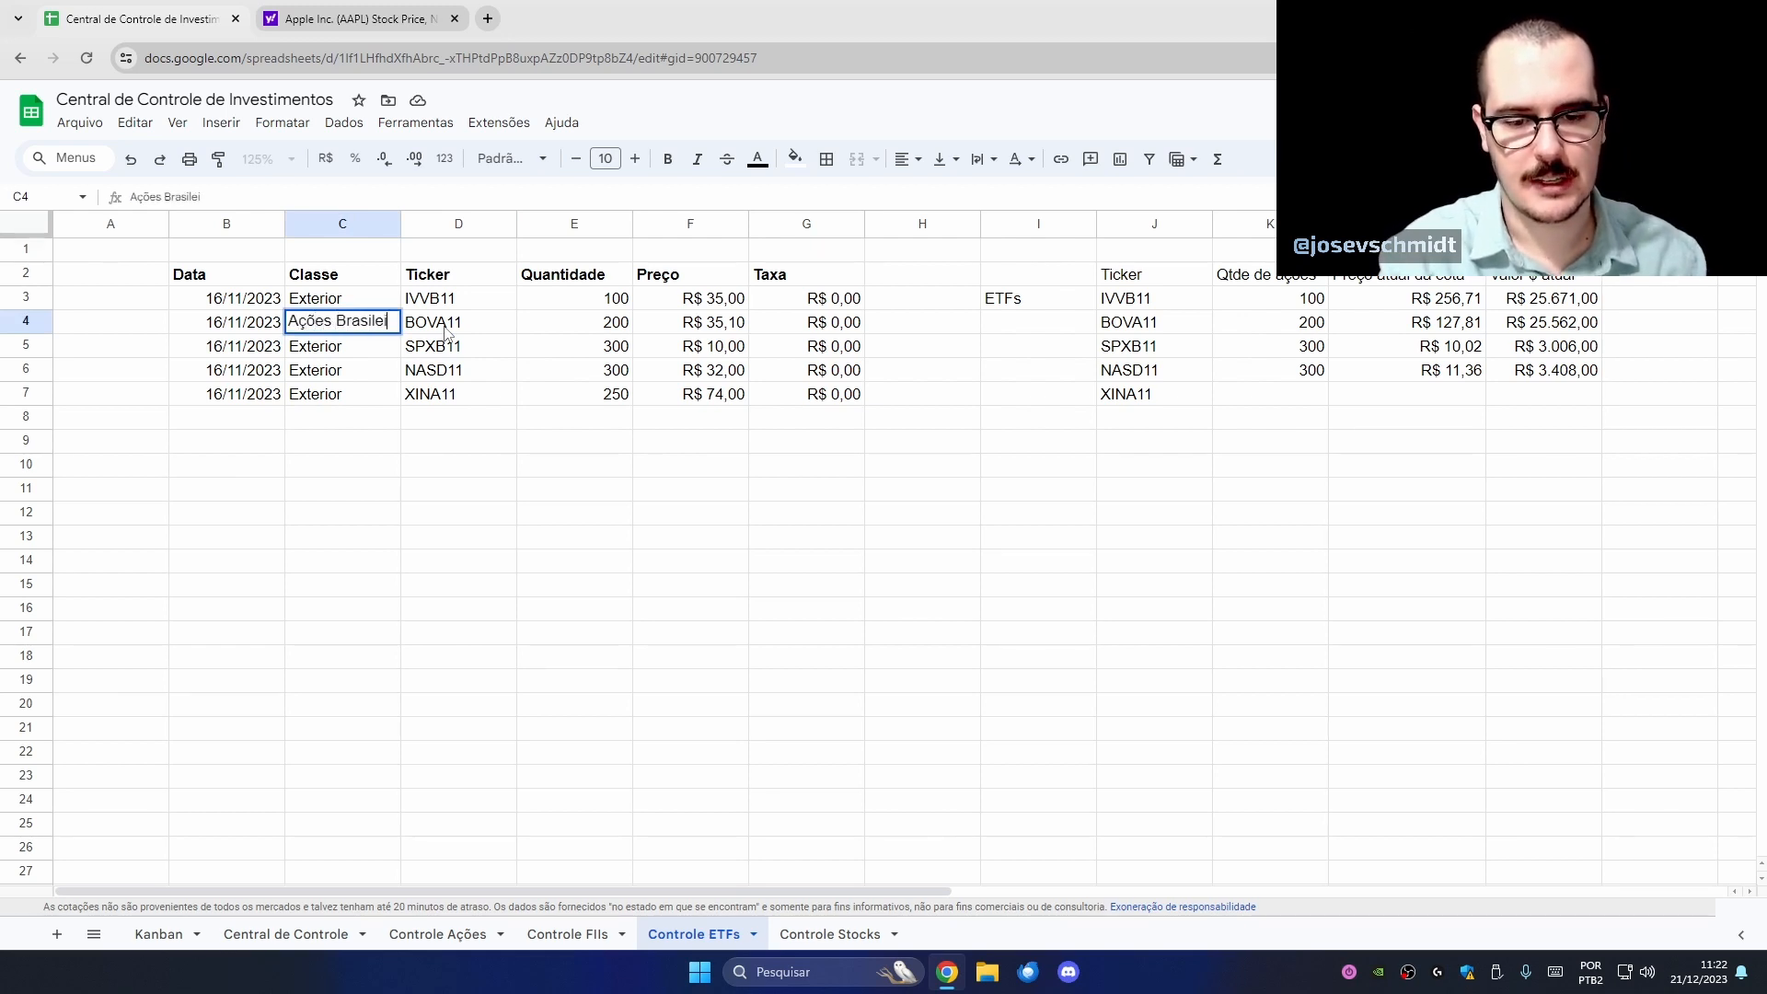
key("BackSpace")
key("BackSpace")
key("BackSpace")
key("BackSpace")
key("BackSpace")
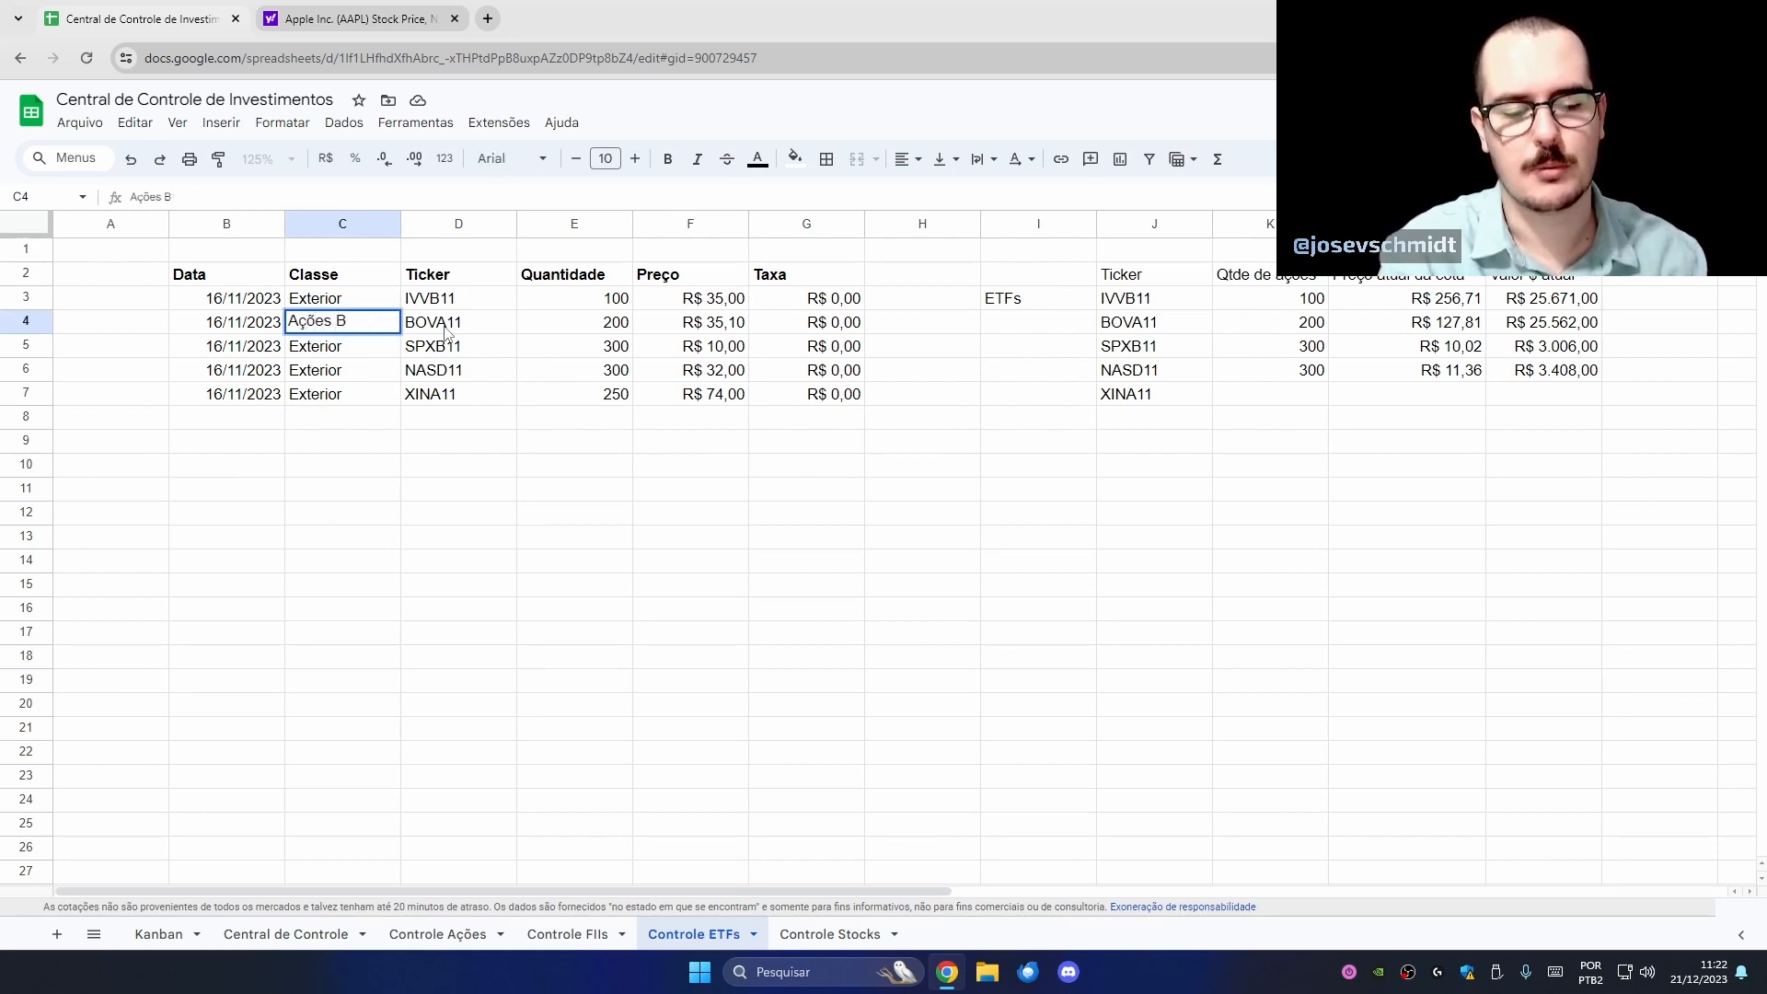
type("rasileiras")
key("Return")
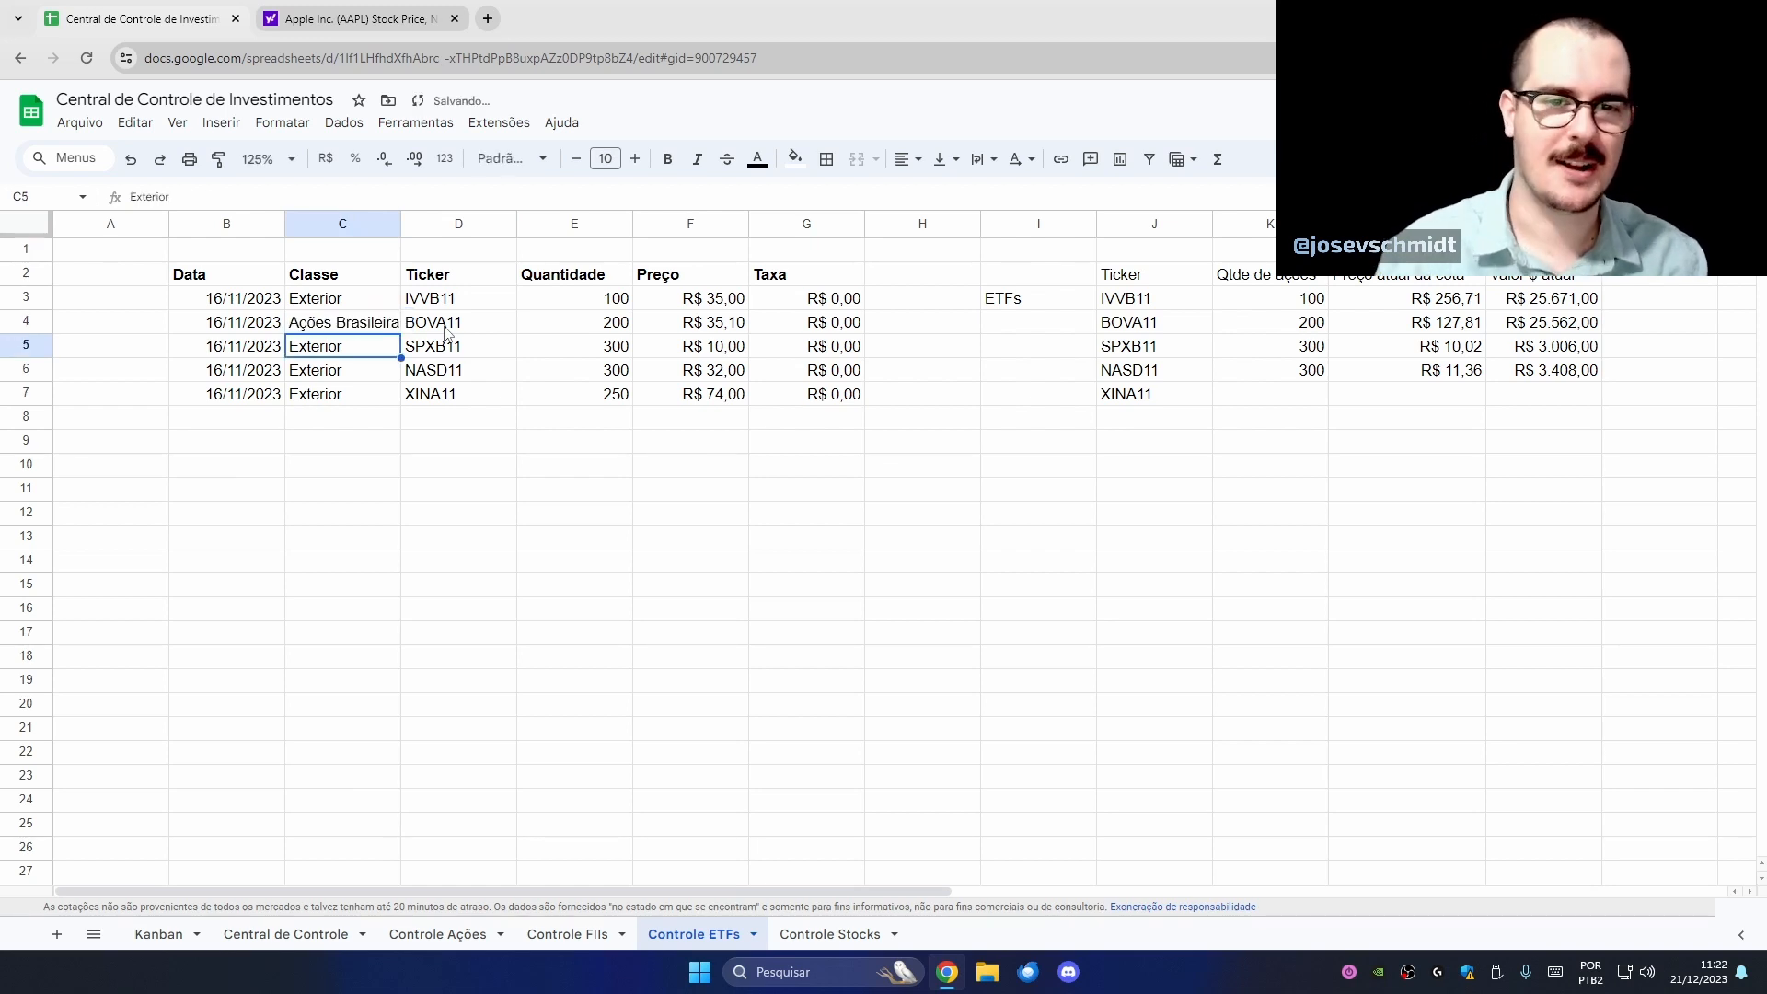
mouse_move(402, 224)
left_mouse_down()
mouse_move(429, 226)
mouse_move(414, 225)
left_mouse_up()
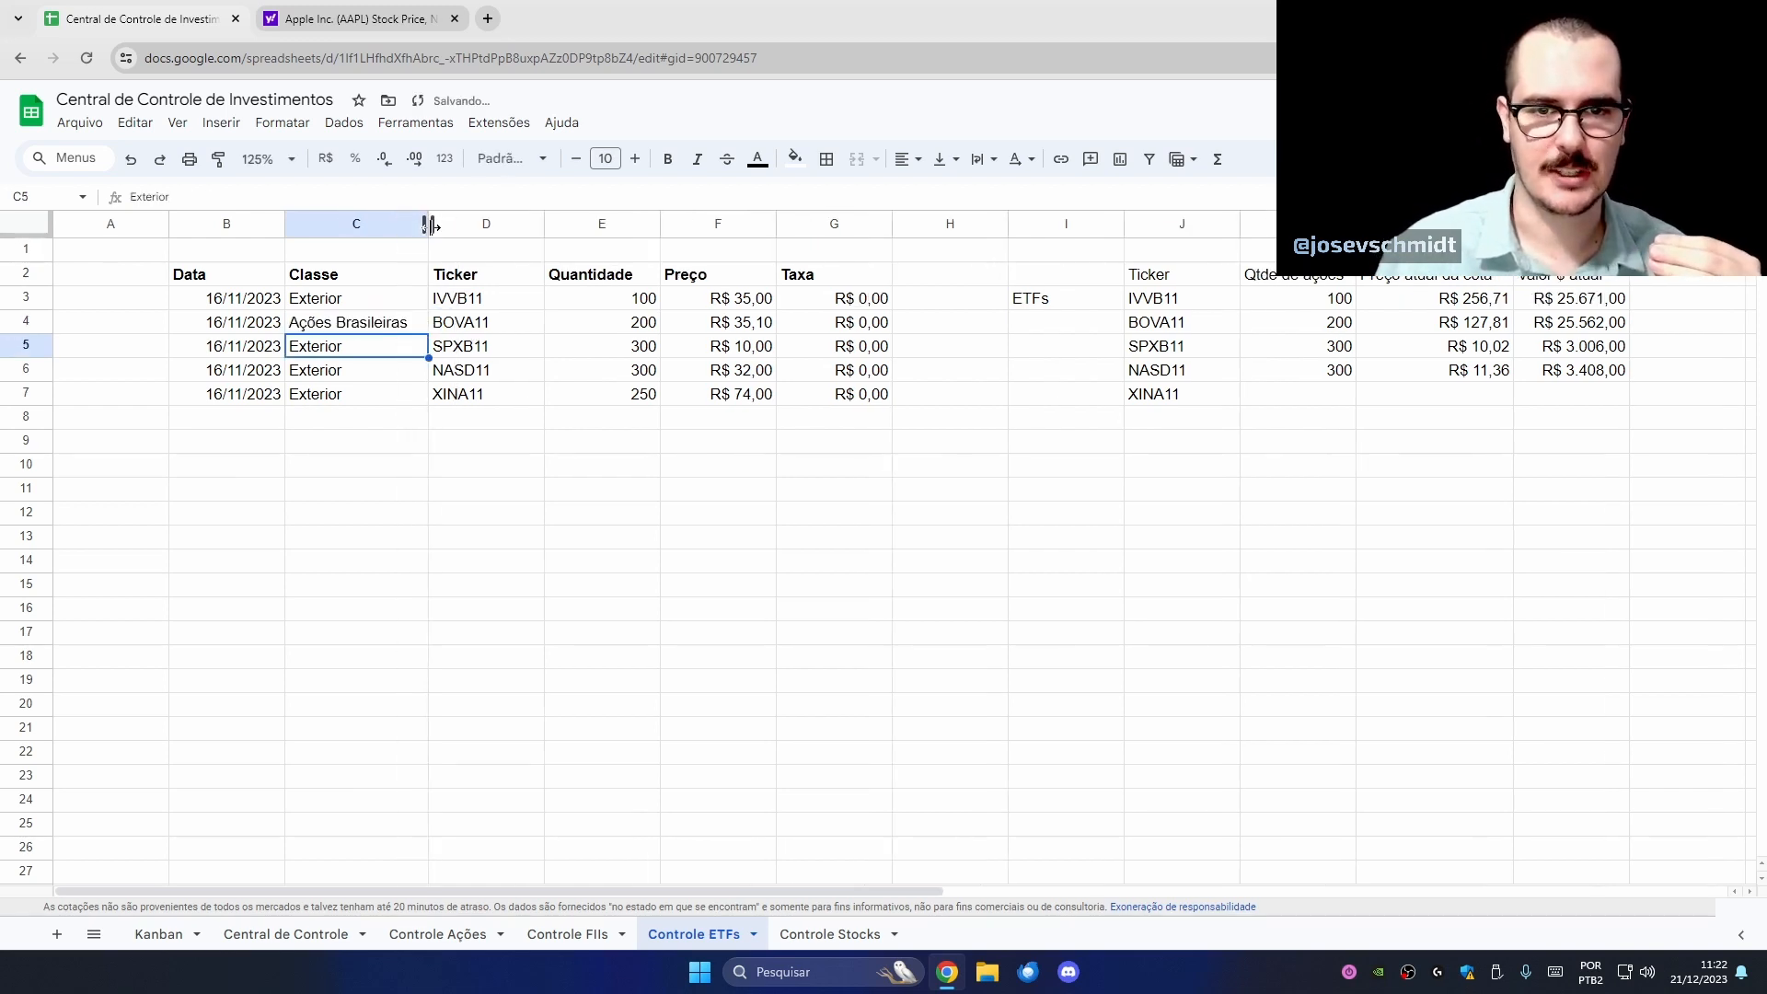
left_click(655, 585)
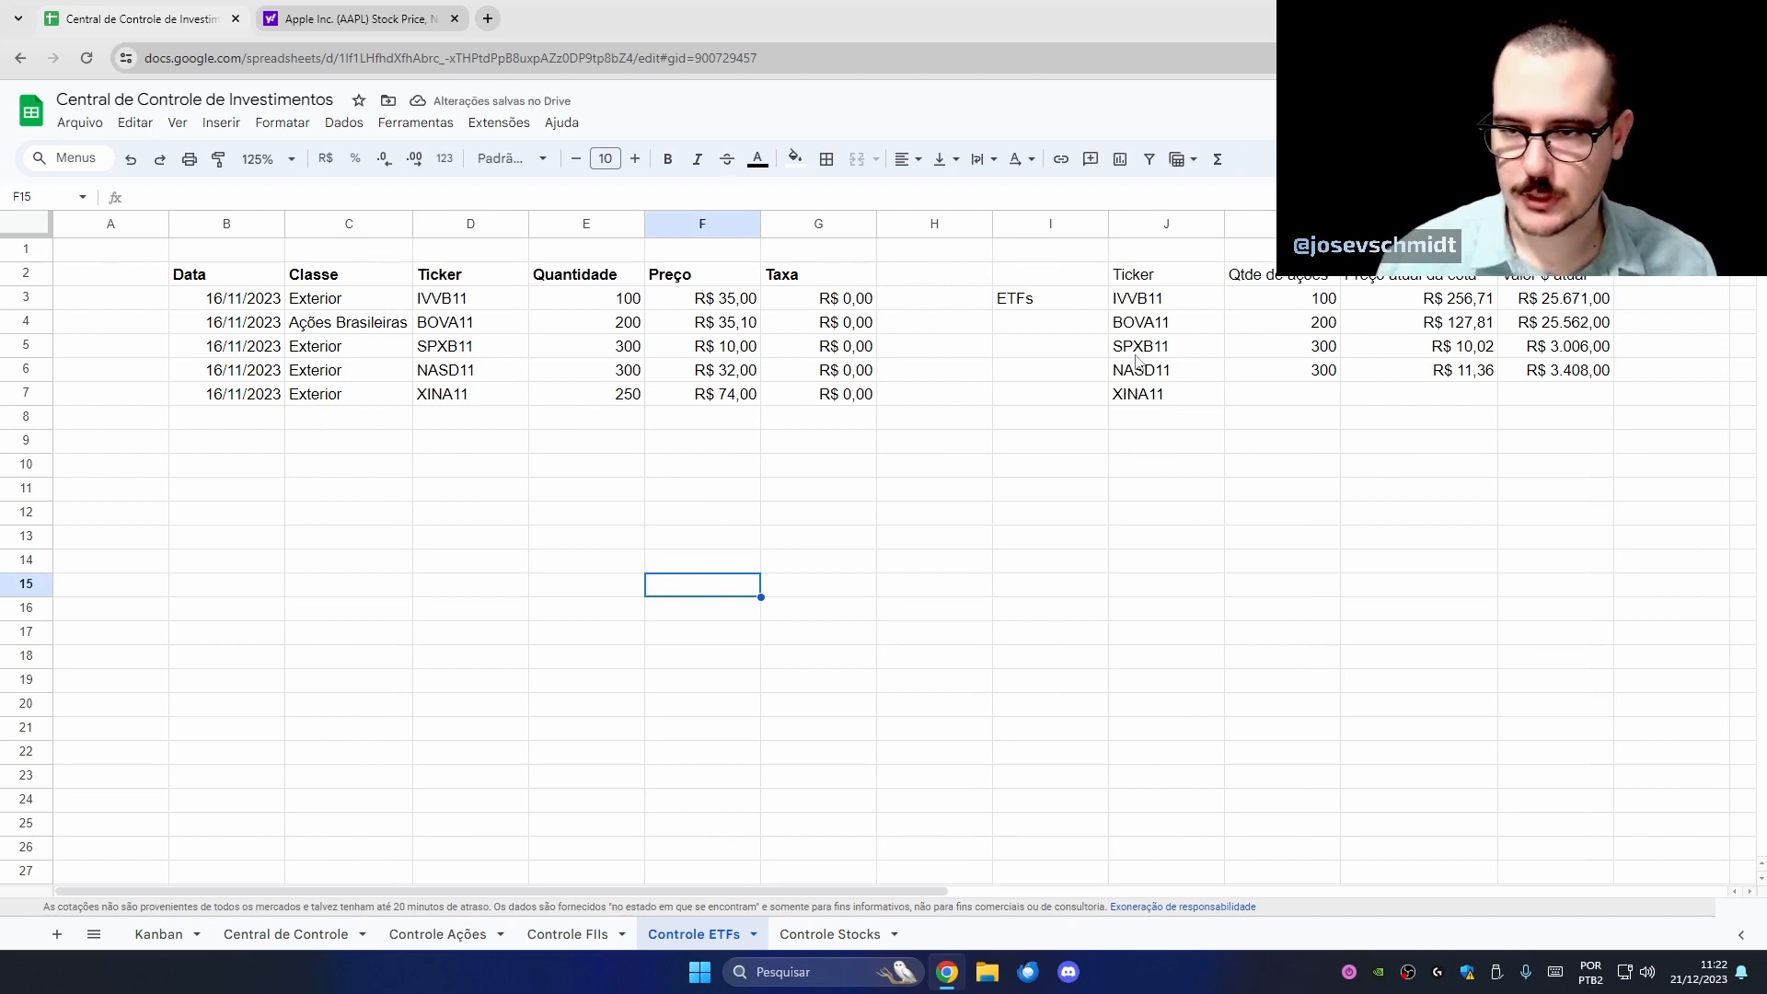
- Extend the summary formulas from rows 4–6 down to the XINA11 row
left_click_drag(1307, 322, 1611, 401)
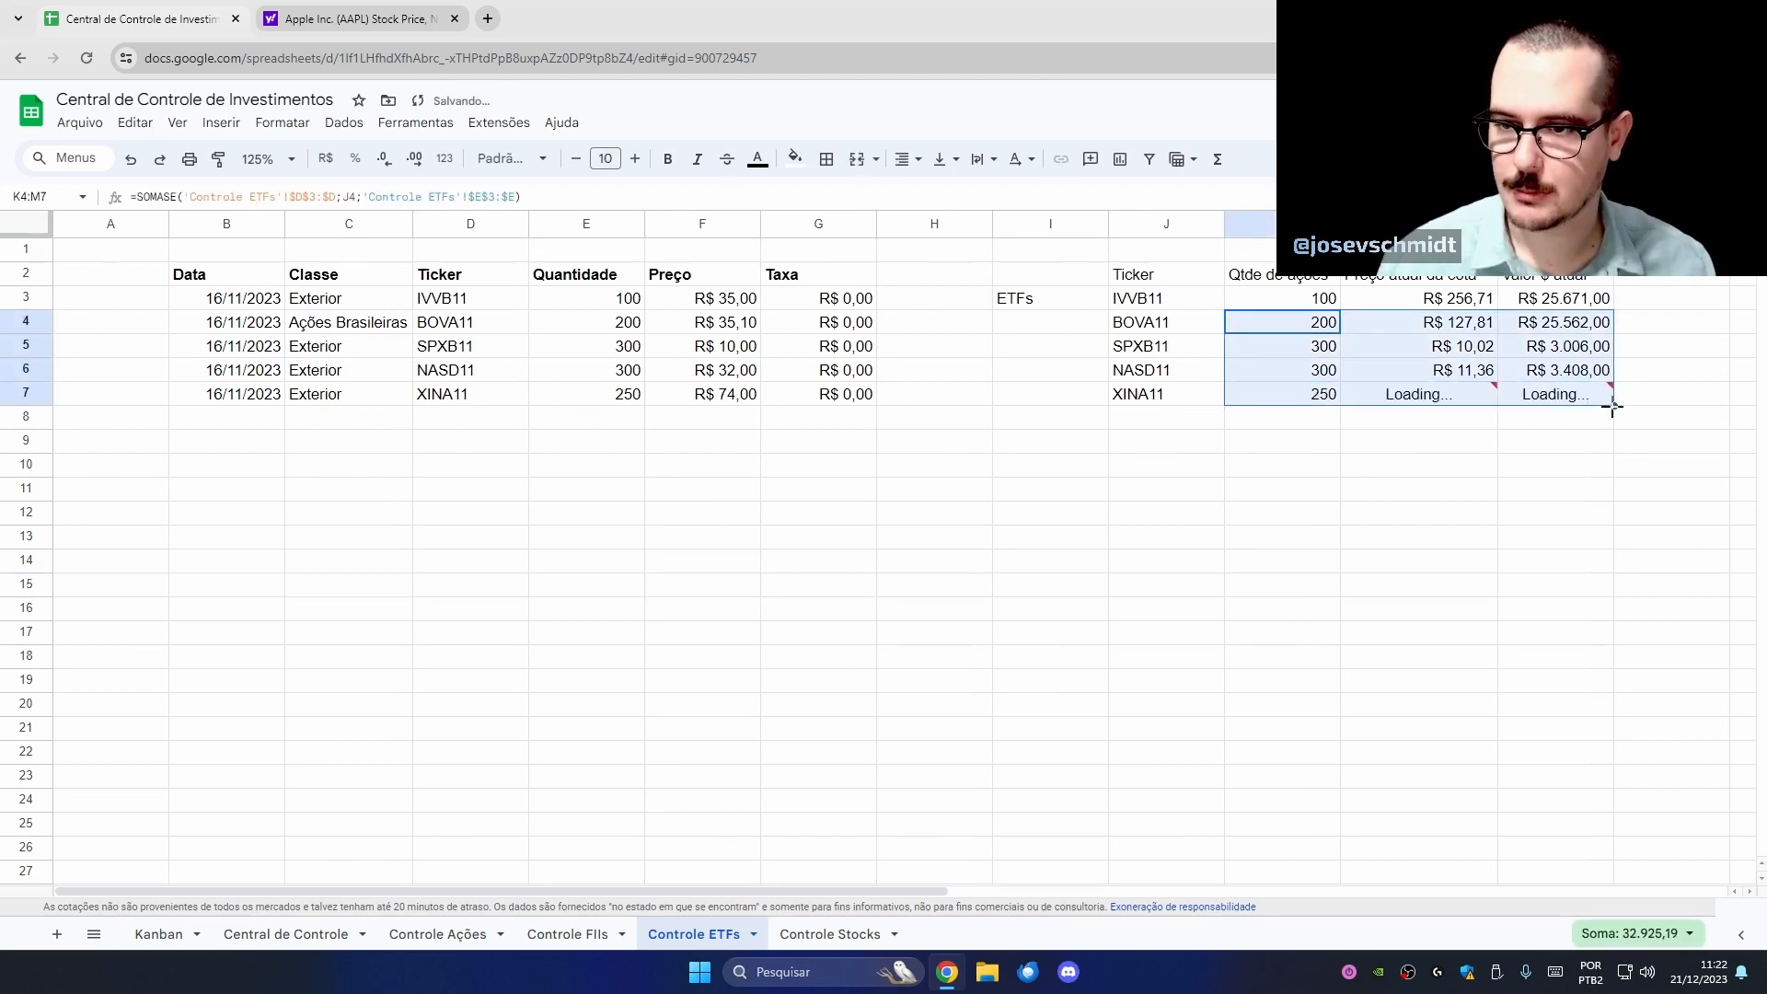
left_click(1380, 490)
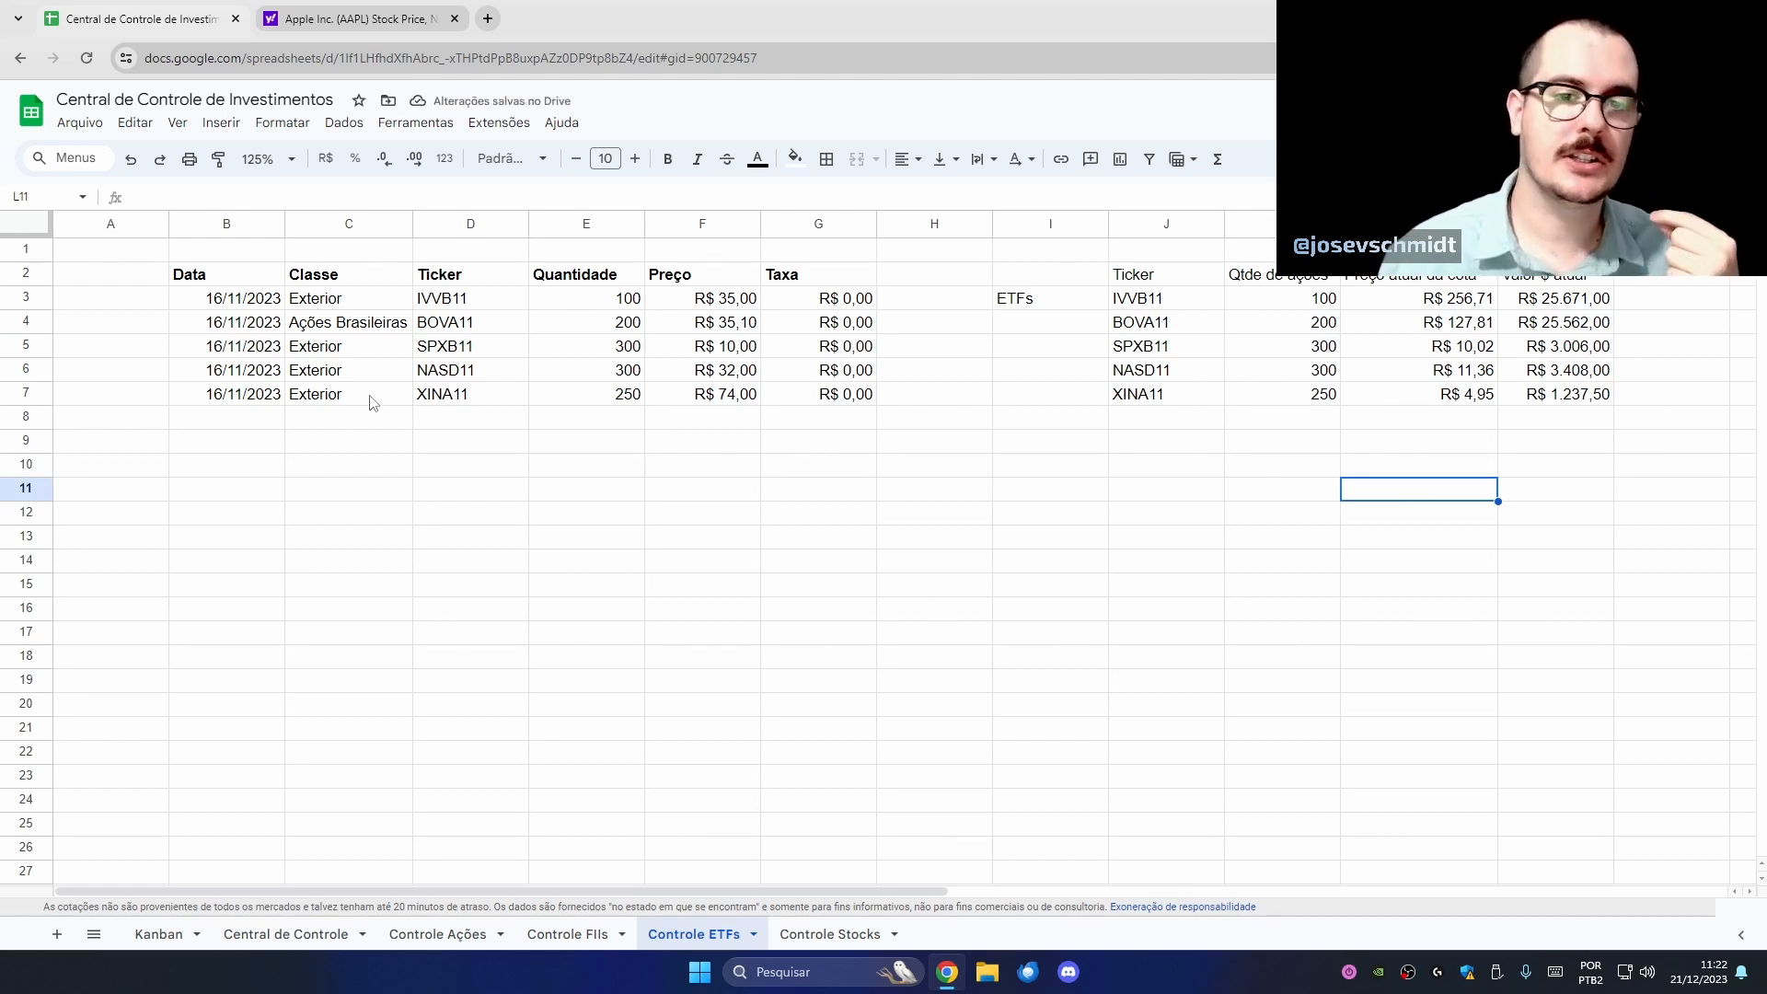
left_click(372, 329)
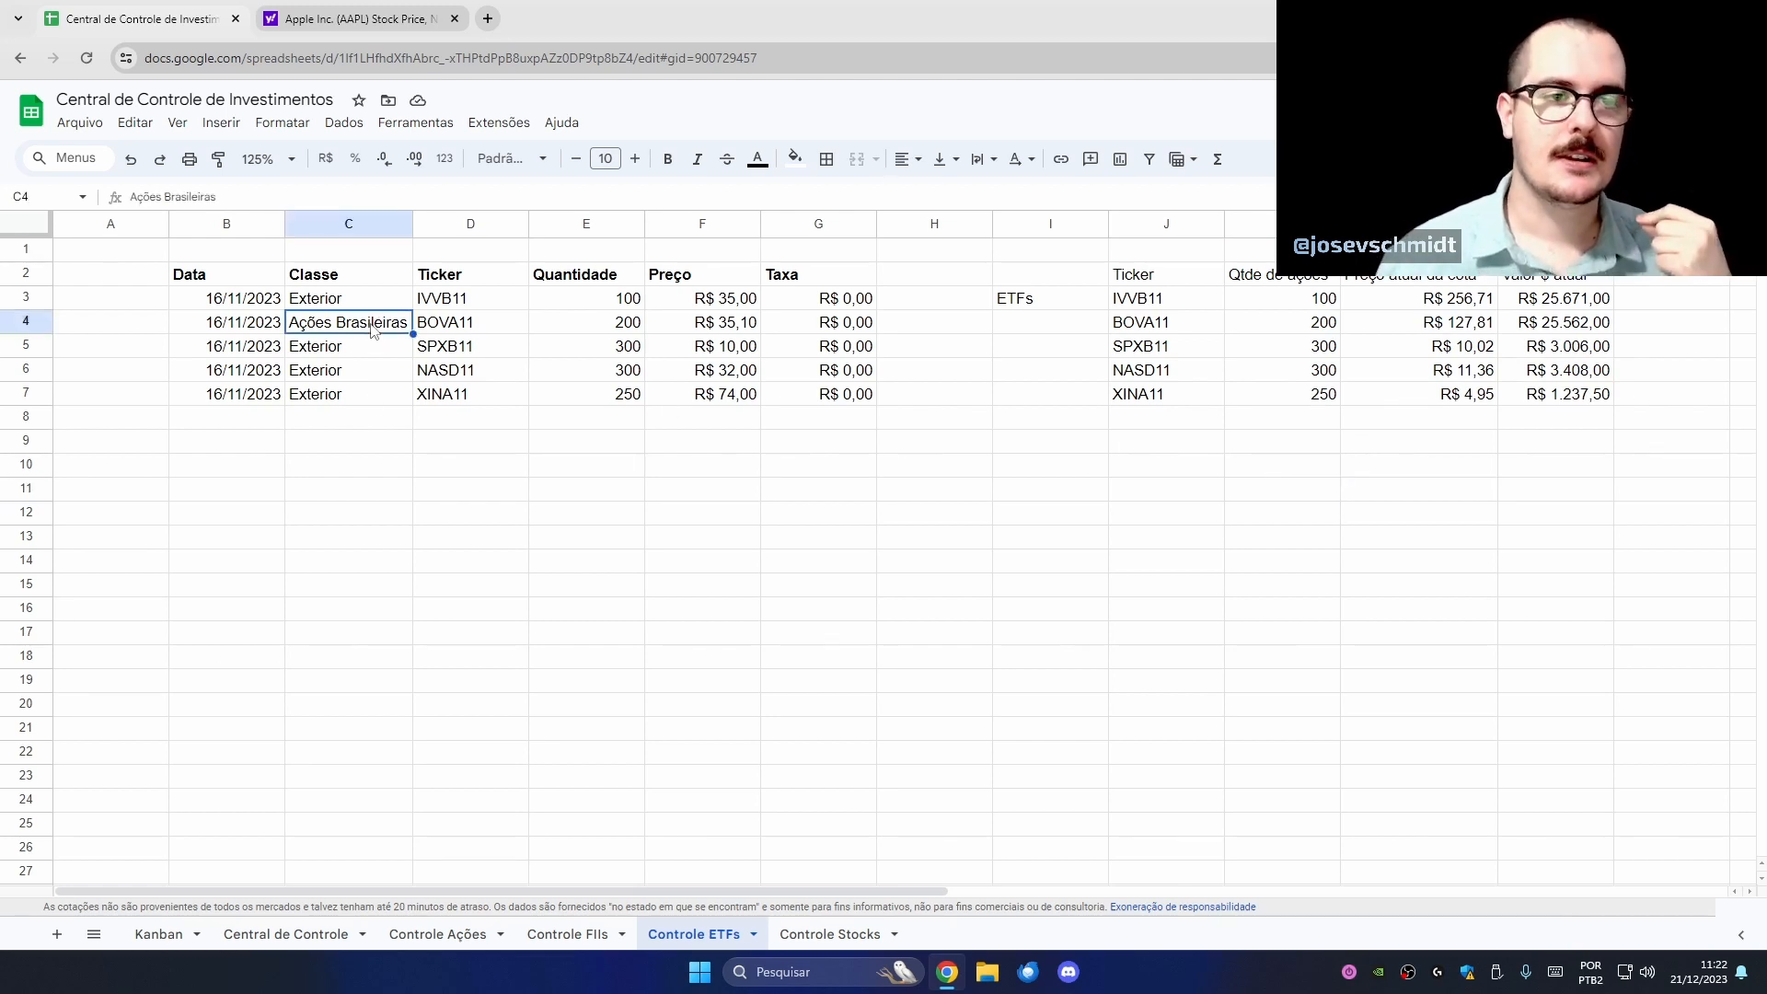
left_click_drag(359, 299, 368, 405)
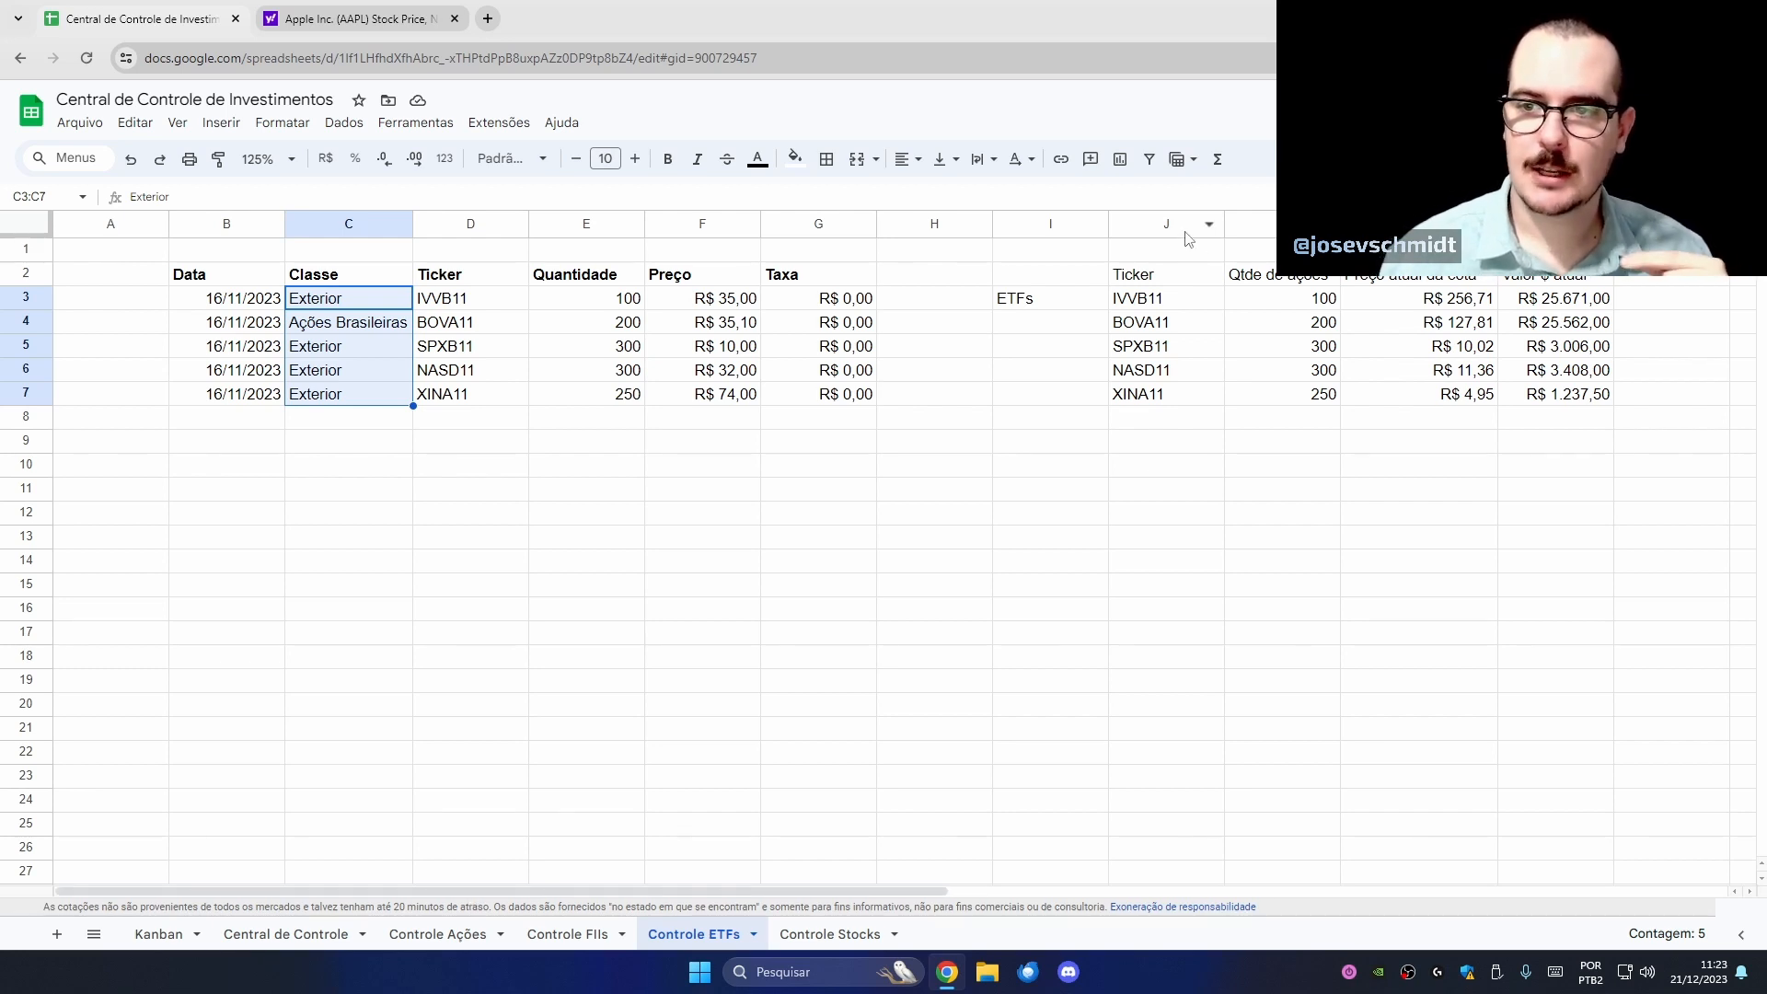
left_click_drag(839, 890, 887, 891)
- Insert a column after Ticker (column J) in the ETF summary and title K2 'Classe'
left_click(1579, 415)
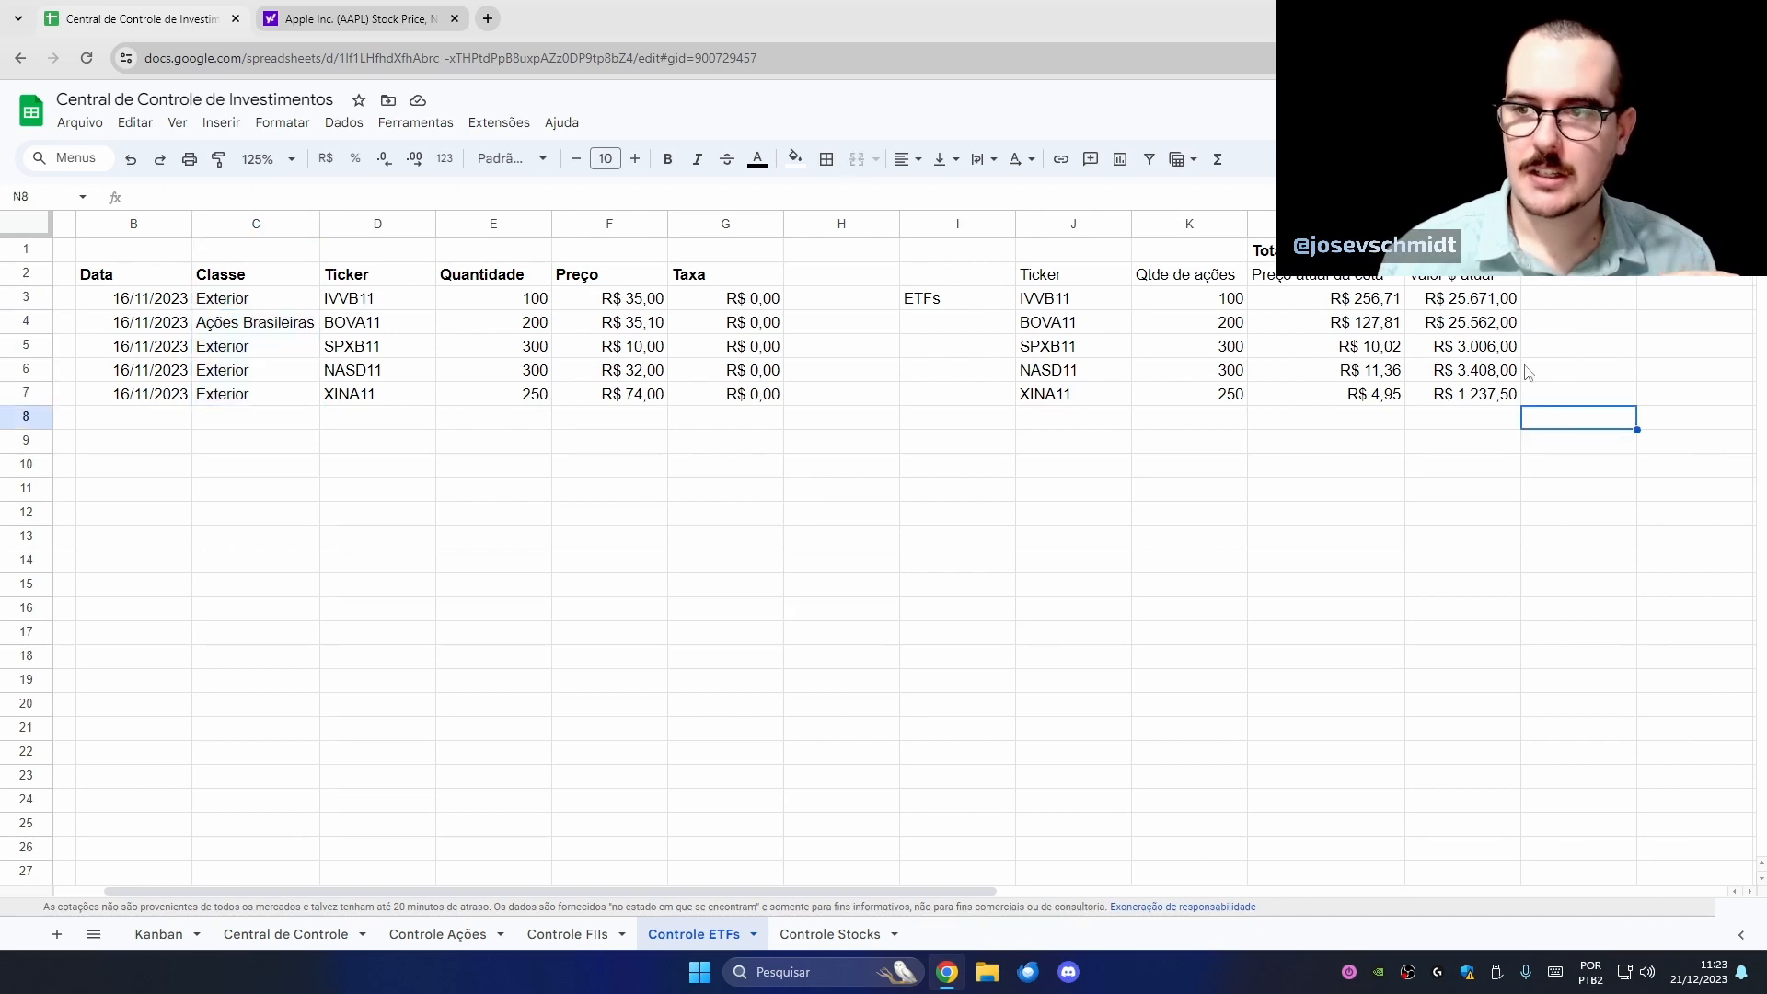
left_click(1570, 285)
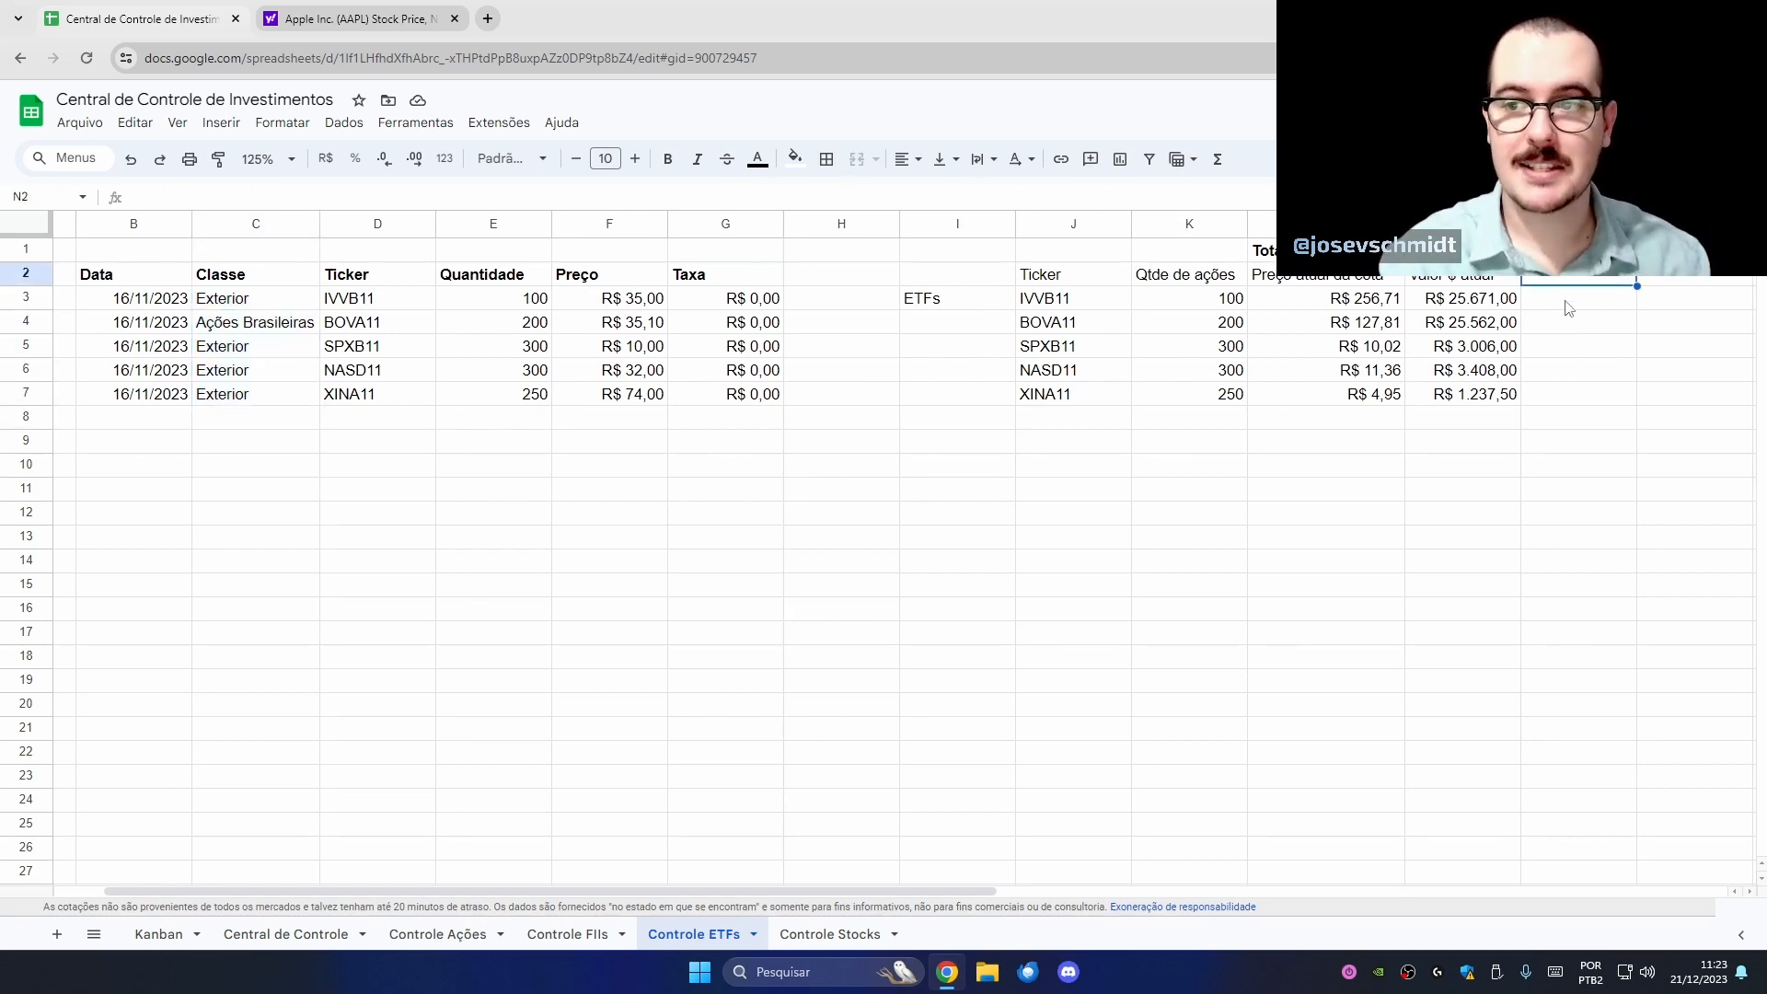
right_click(1074, 223)
left_click(1219, 406)
left_click(1191, 281)
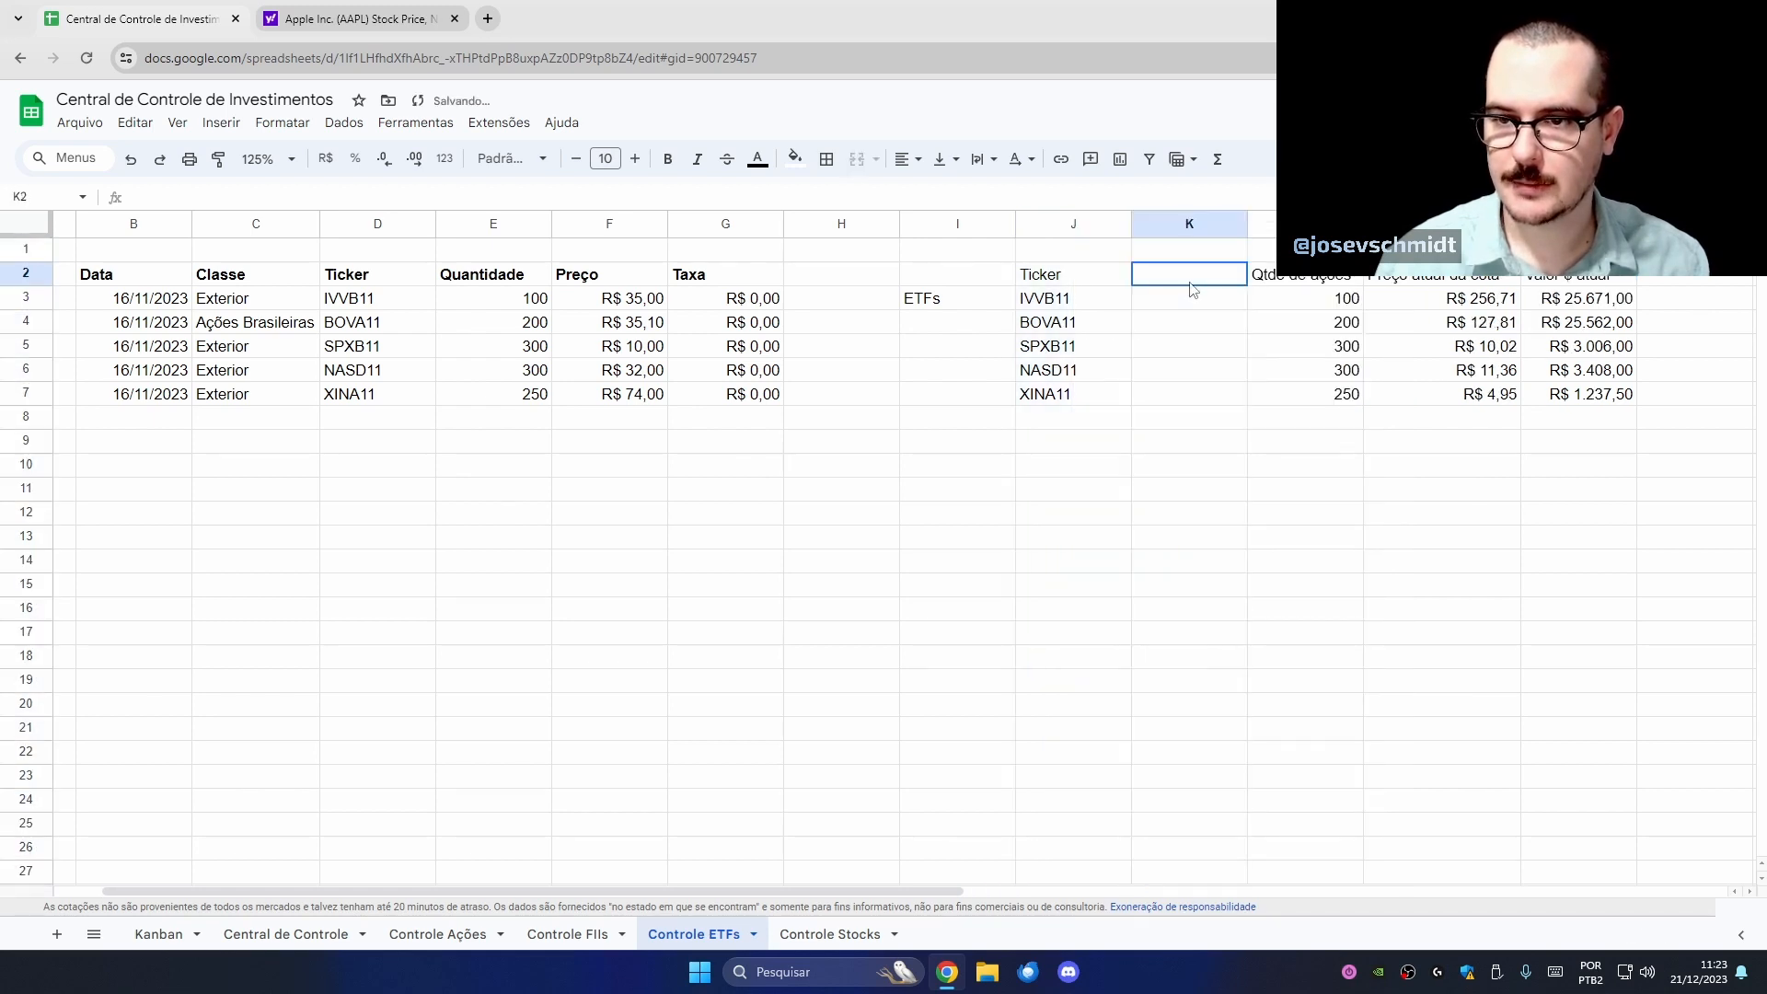
type("Classe")
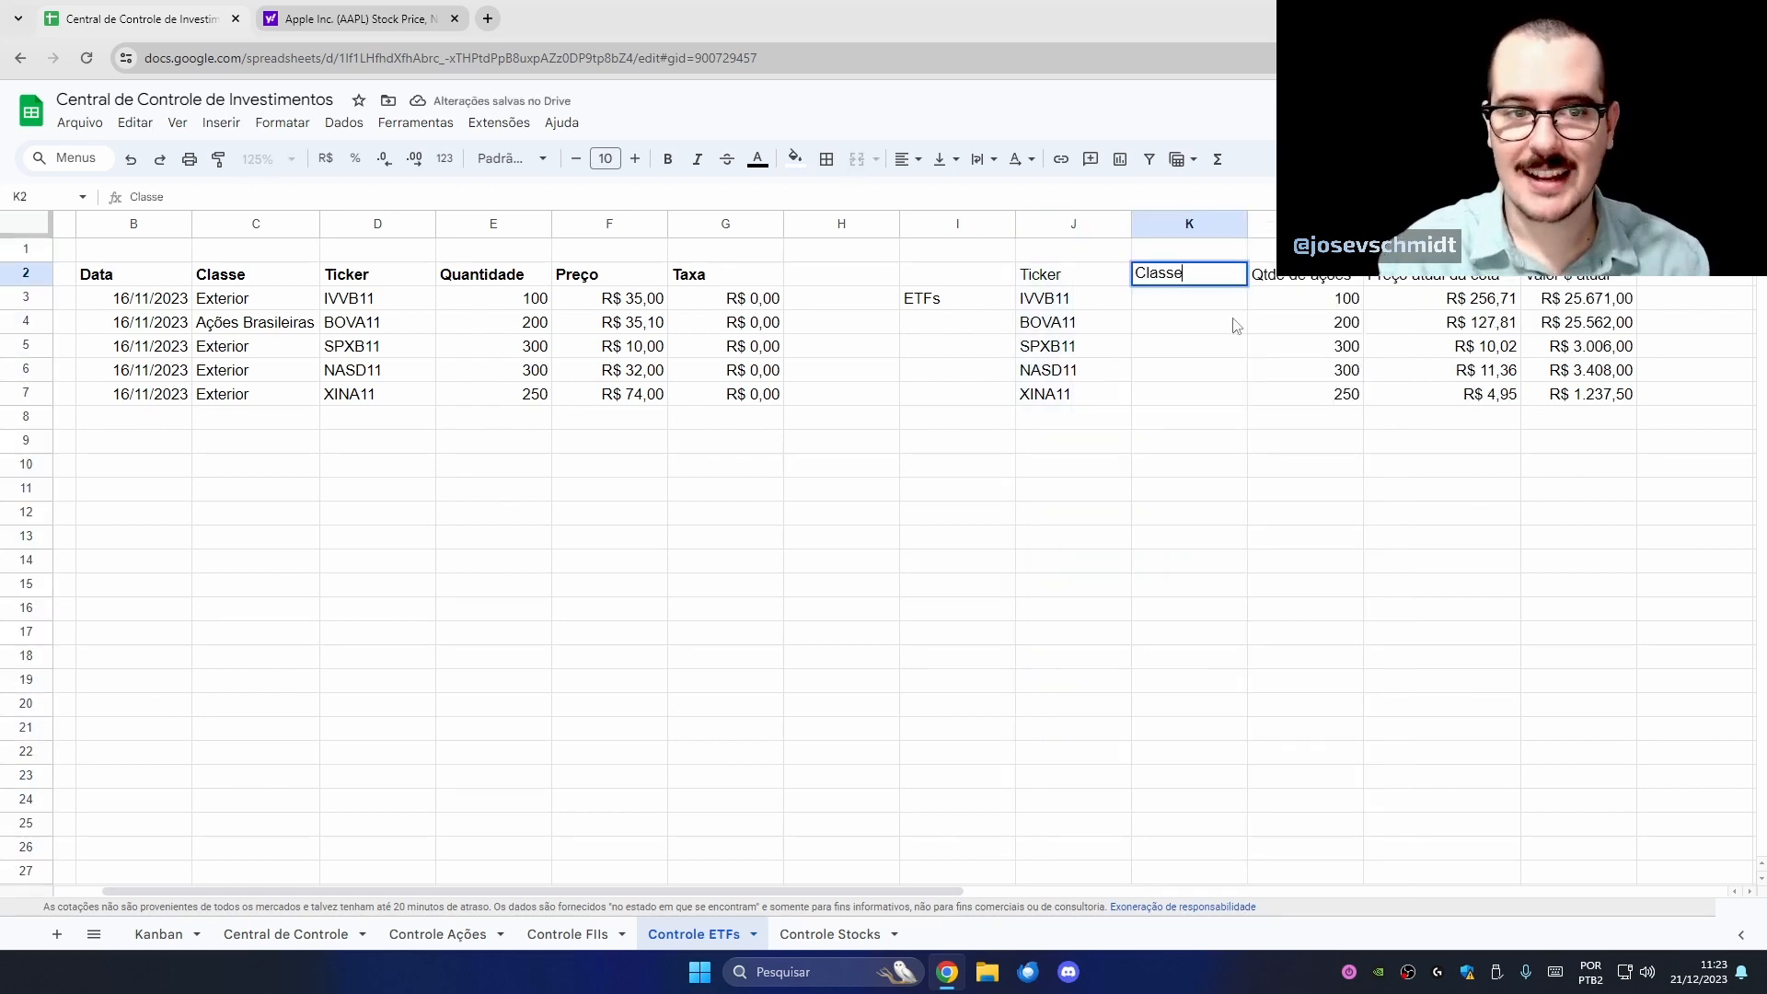
key("Return")
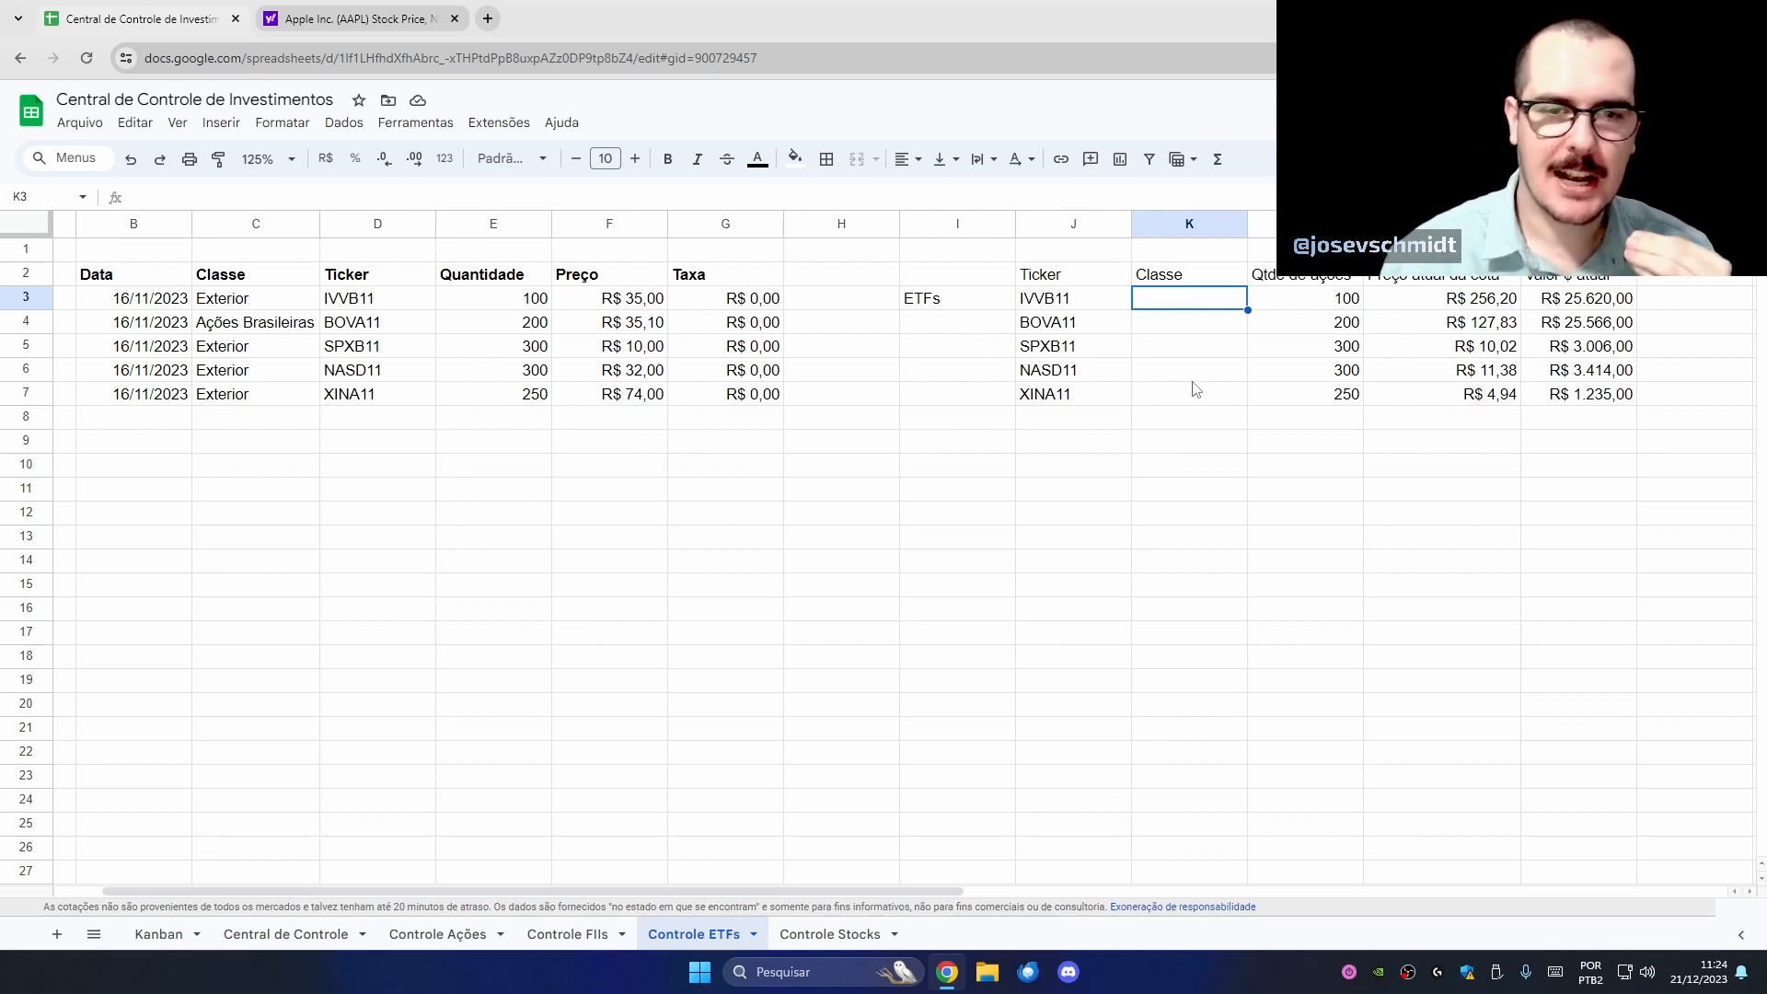
left_click(274, 308)
left_click(1200, 307)
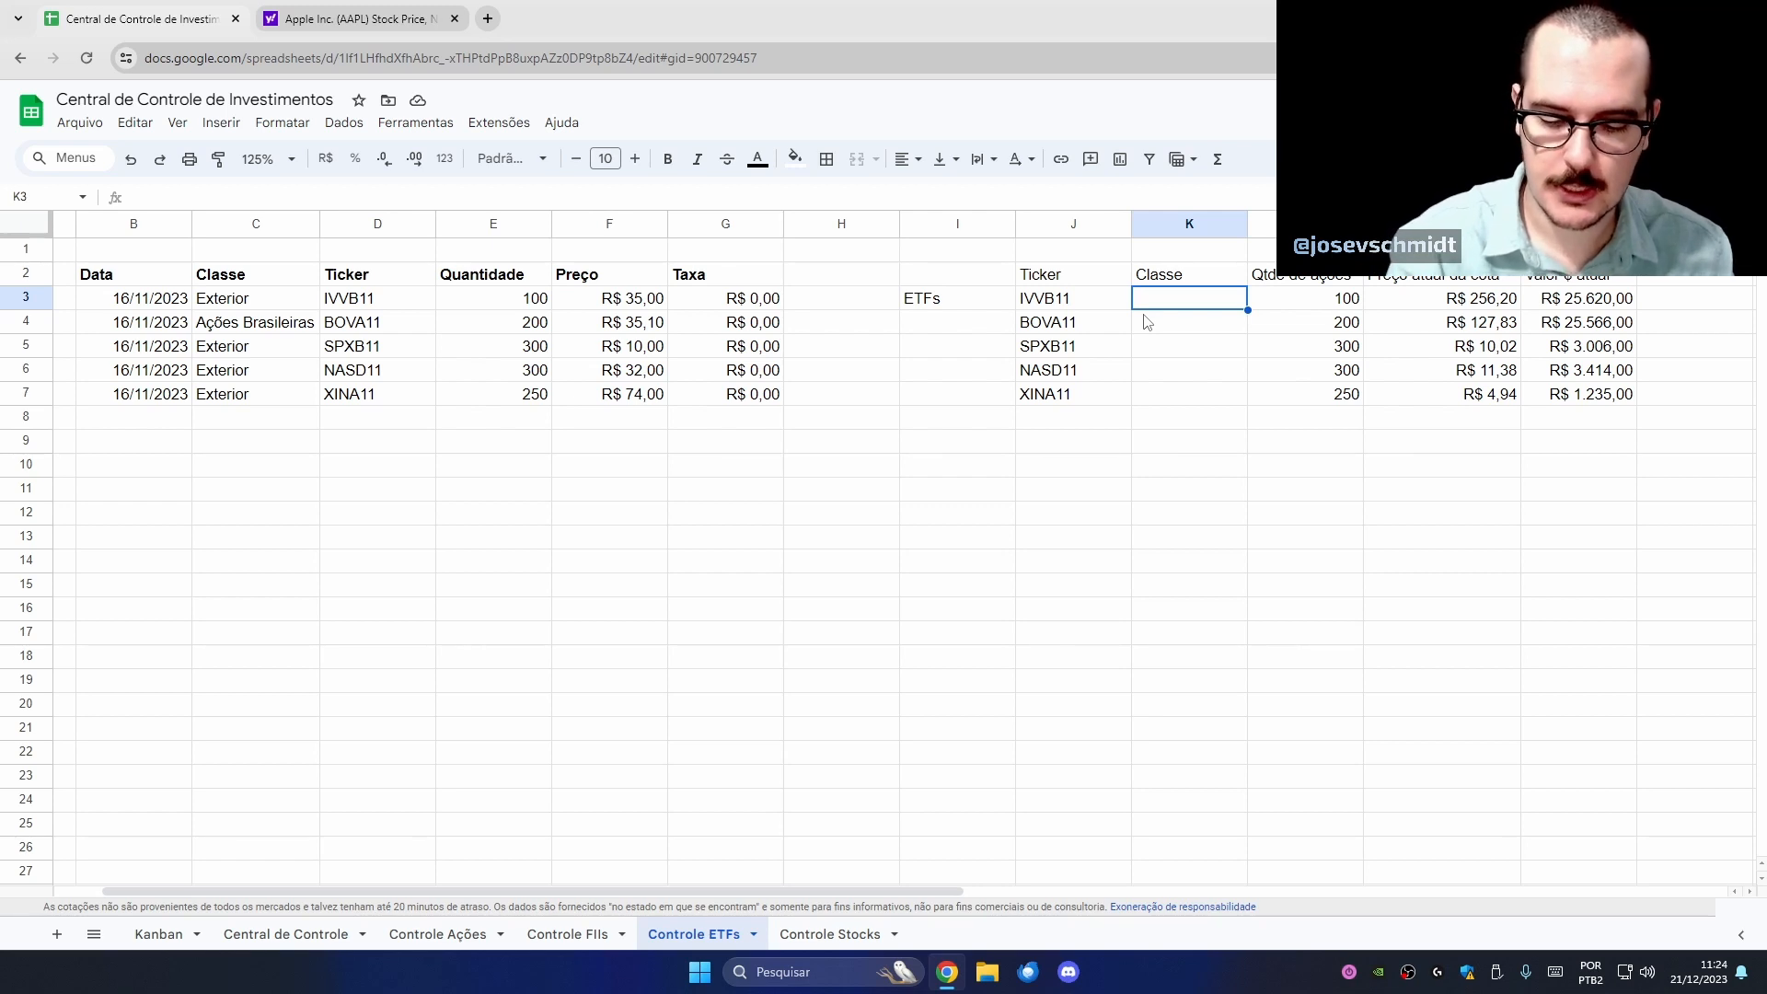
- Enter =PROC(J3;$C$3:$D;$C$3:$C) in K3 to look up the ticker's class
type("=proc")
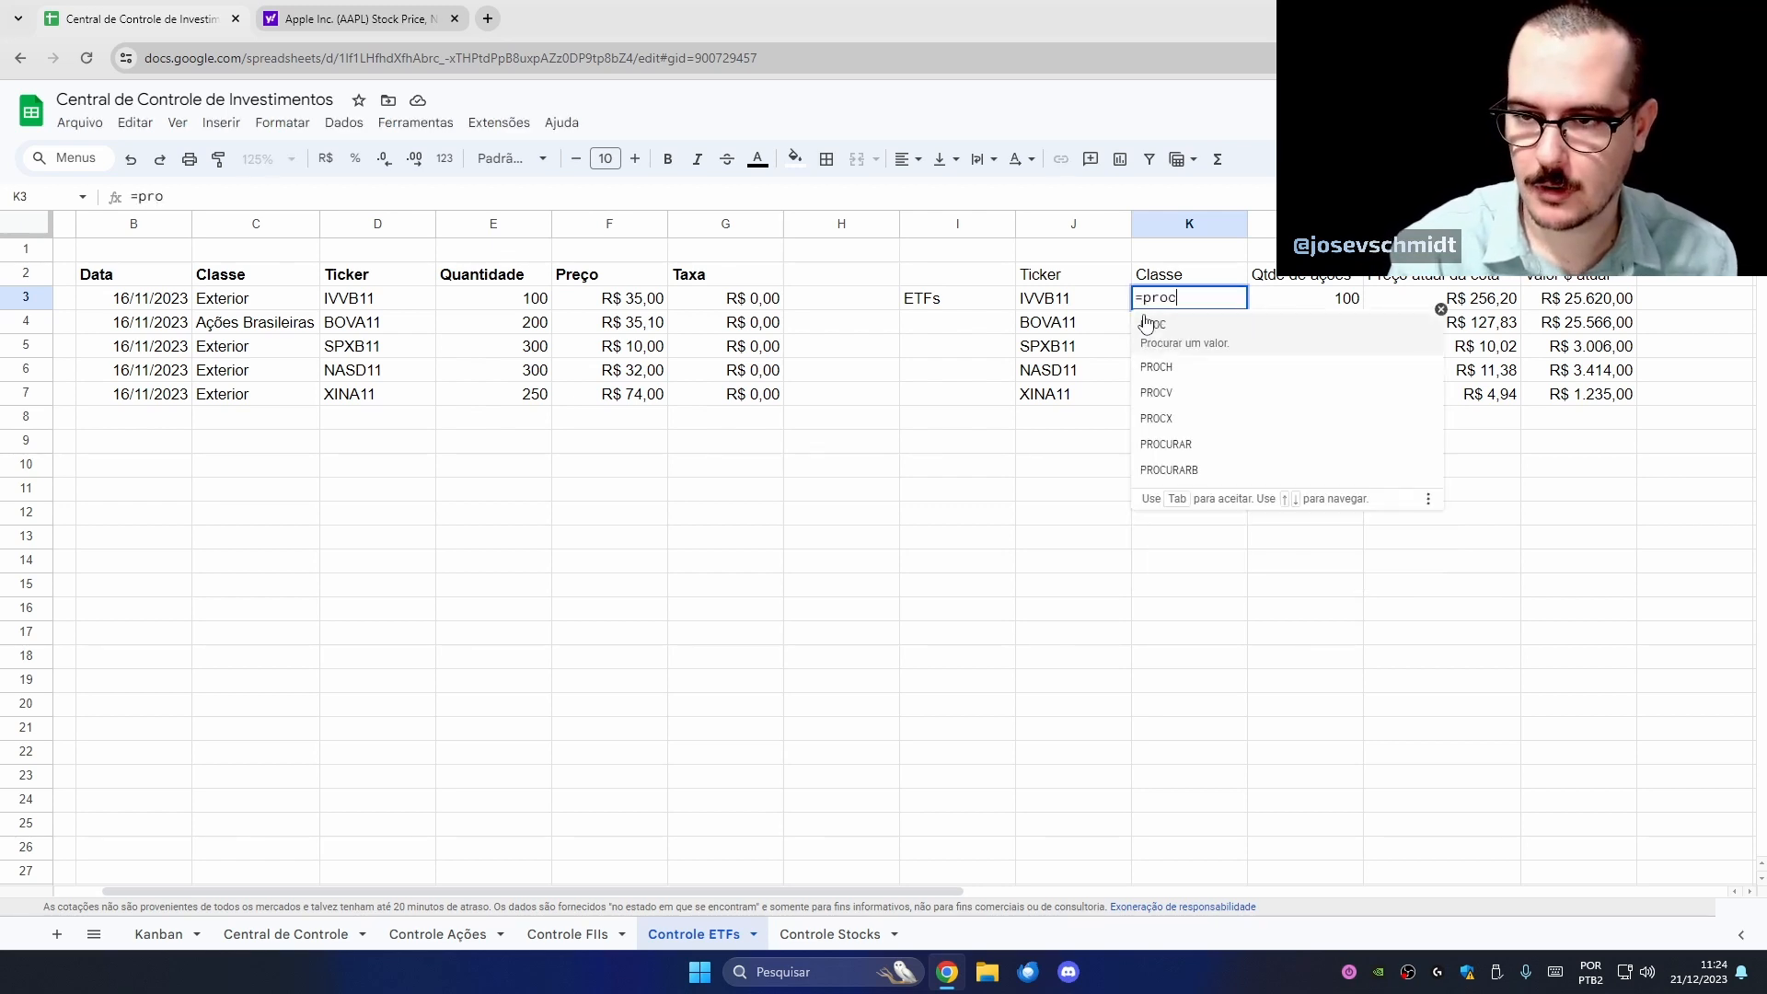
type("(")
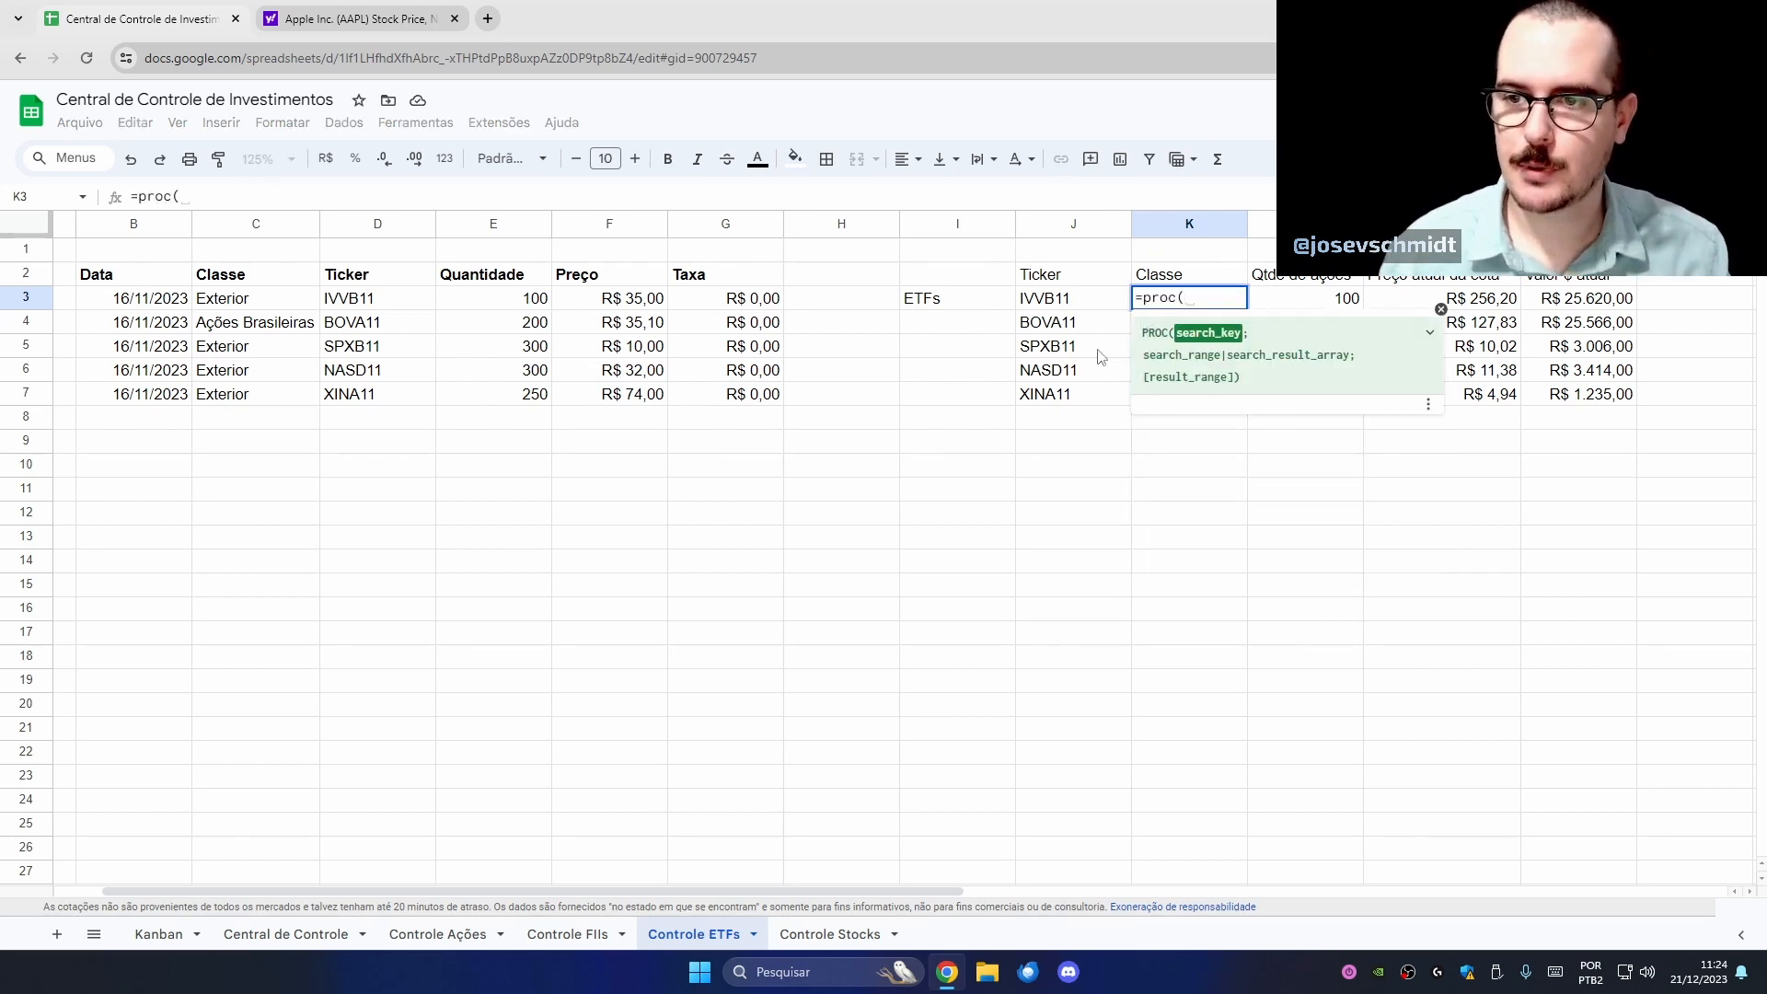
left_click(1066, 304)
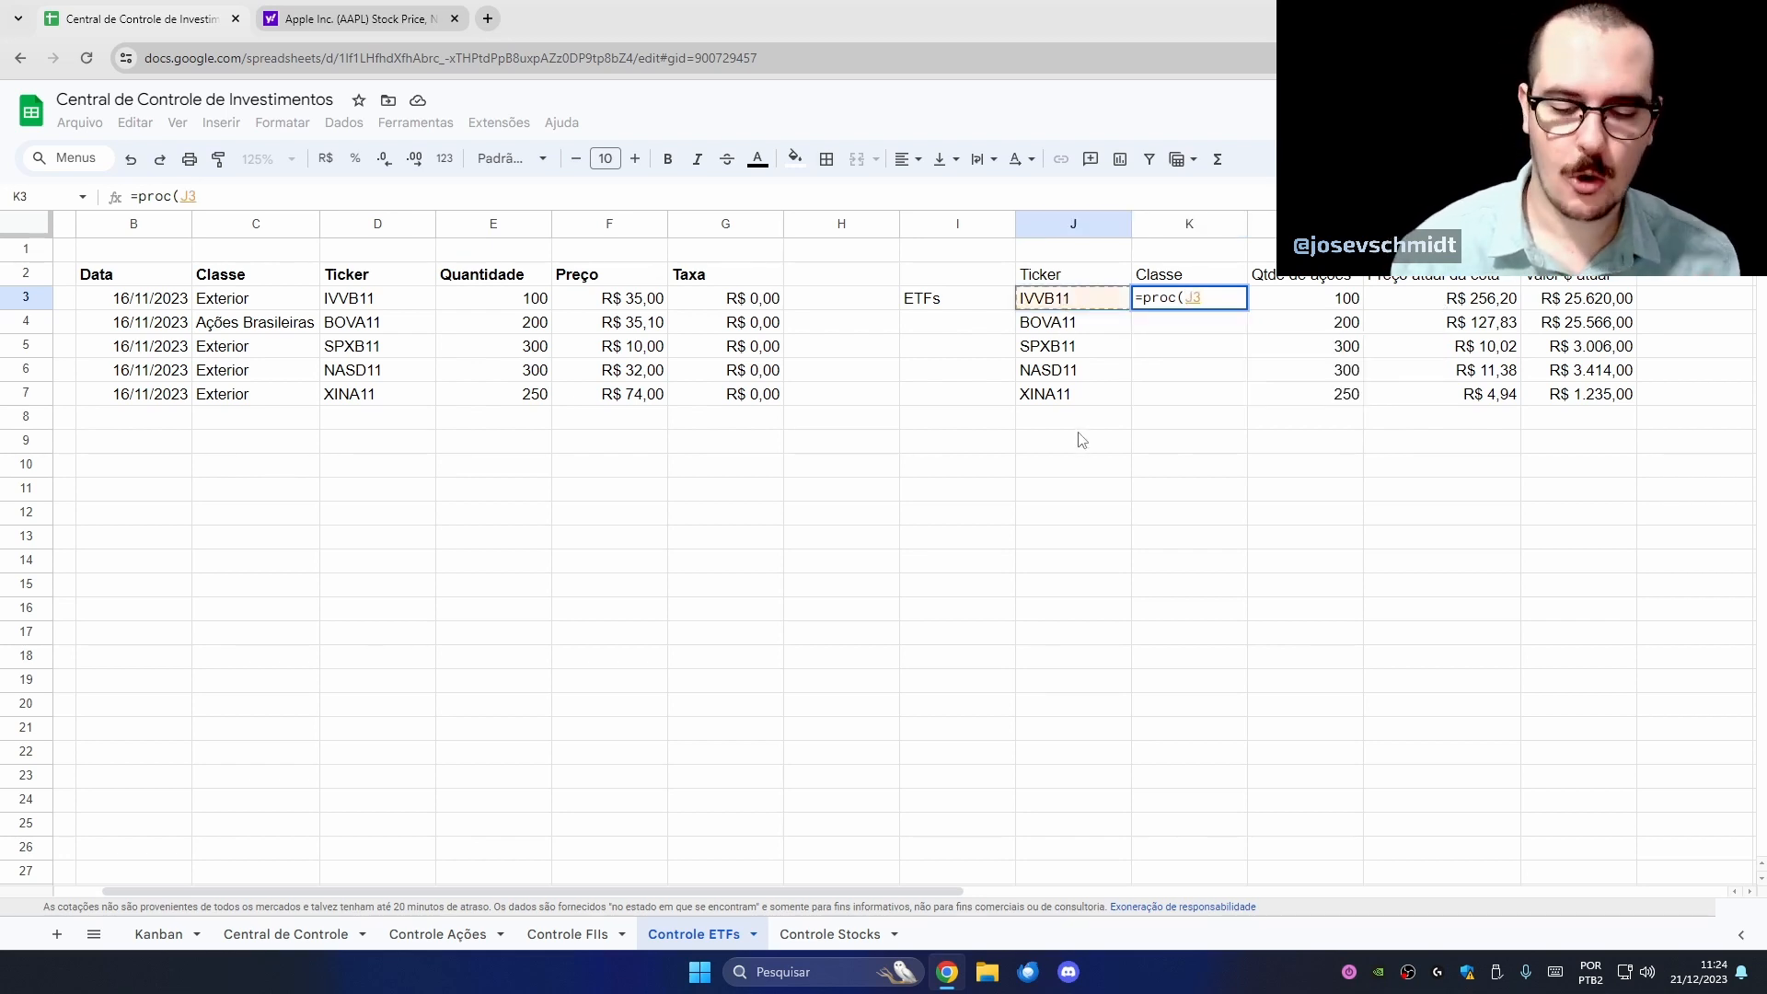
type(";")
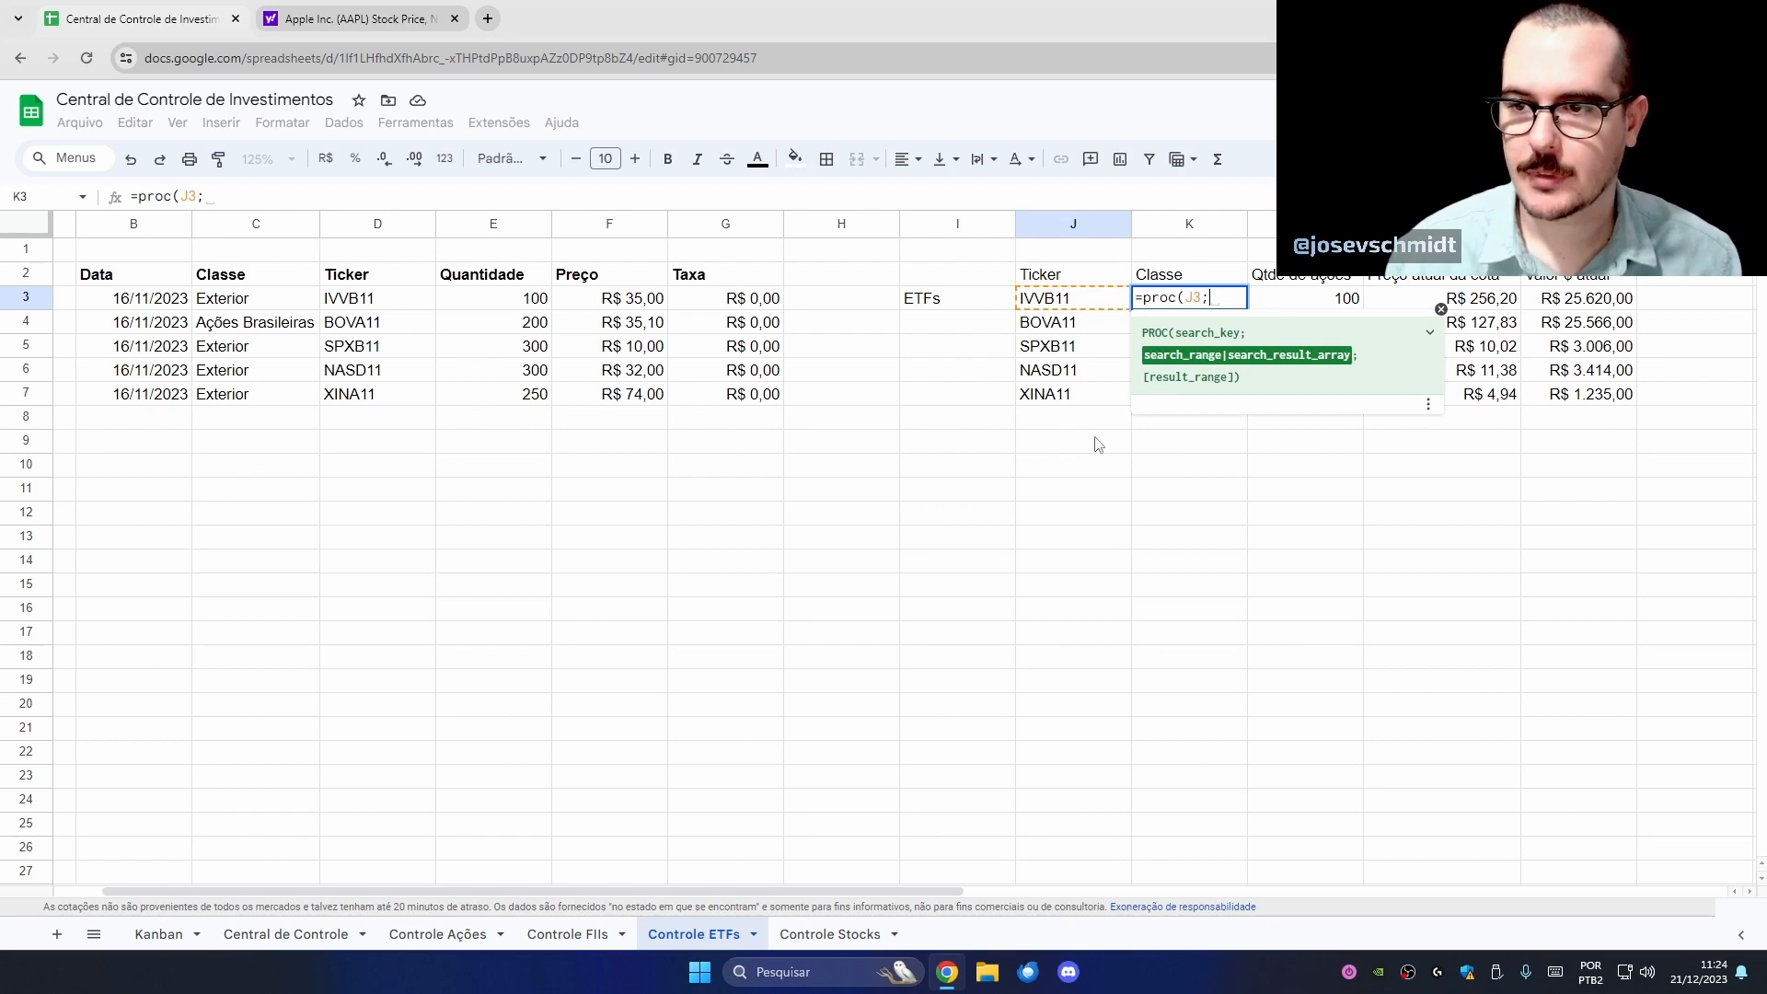
left_click_drag(281, 300, 359, 397)
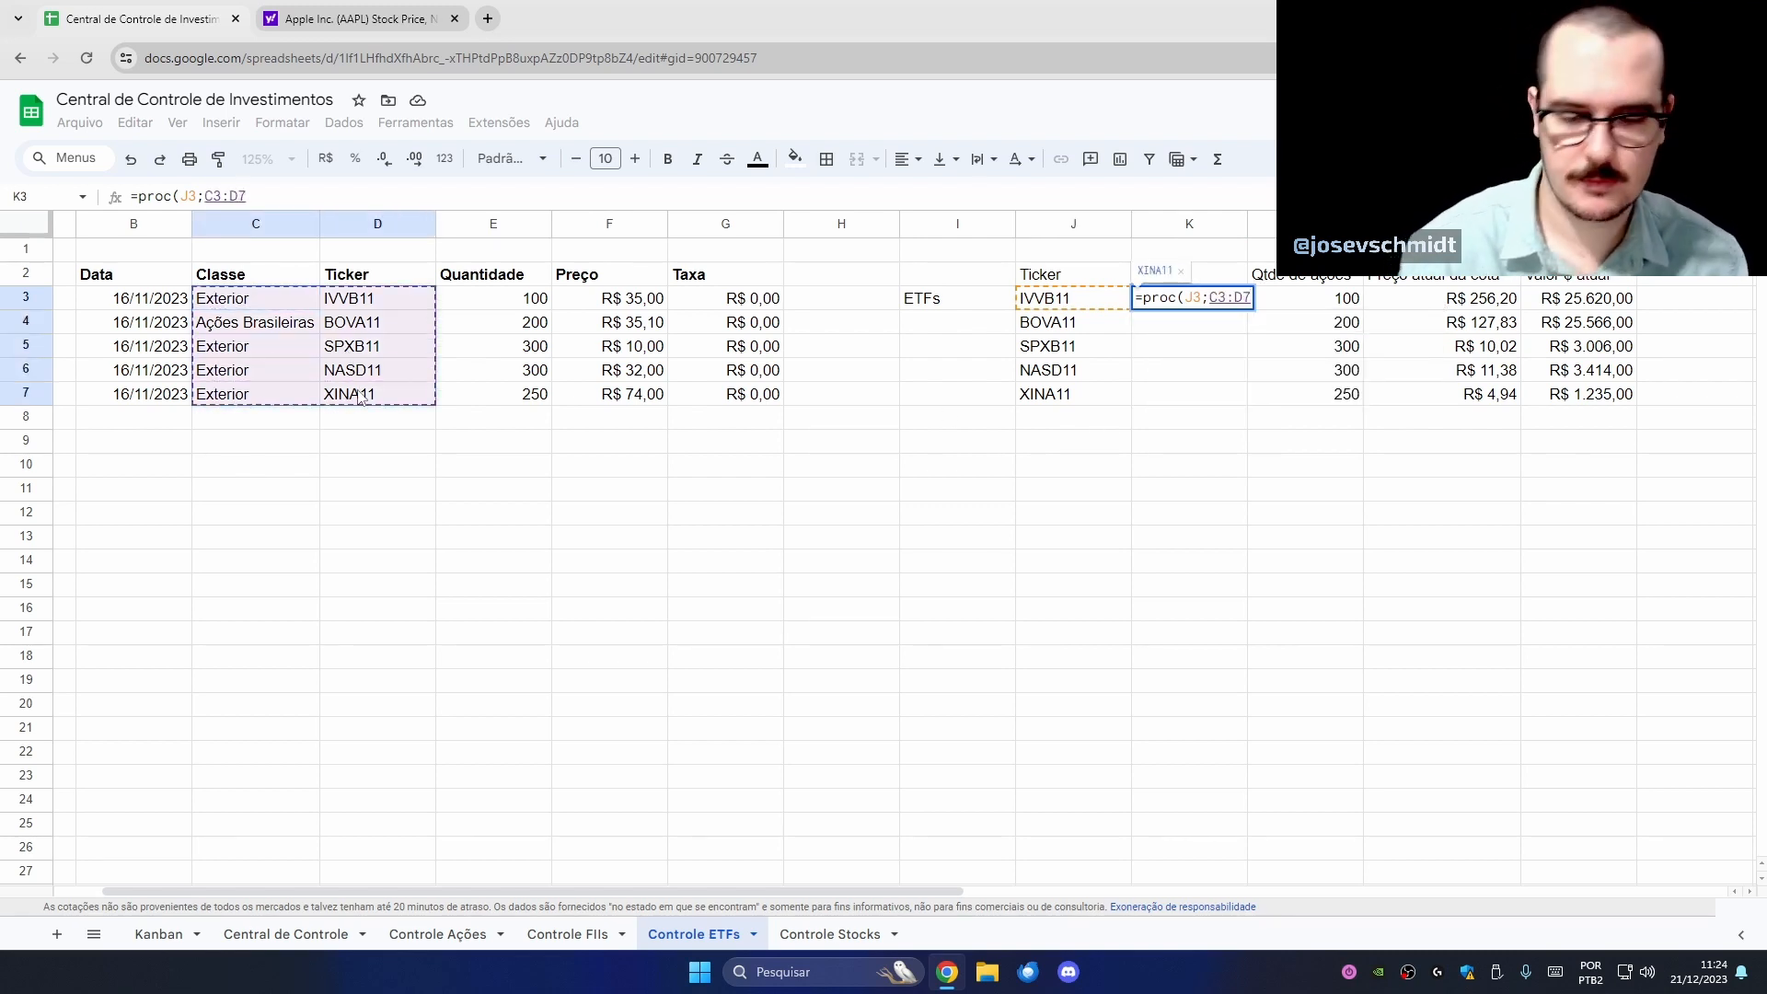
key("BackSpace")
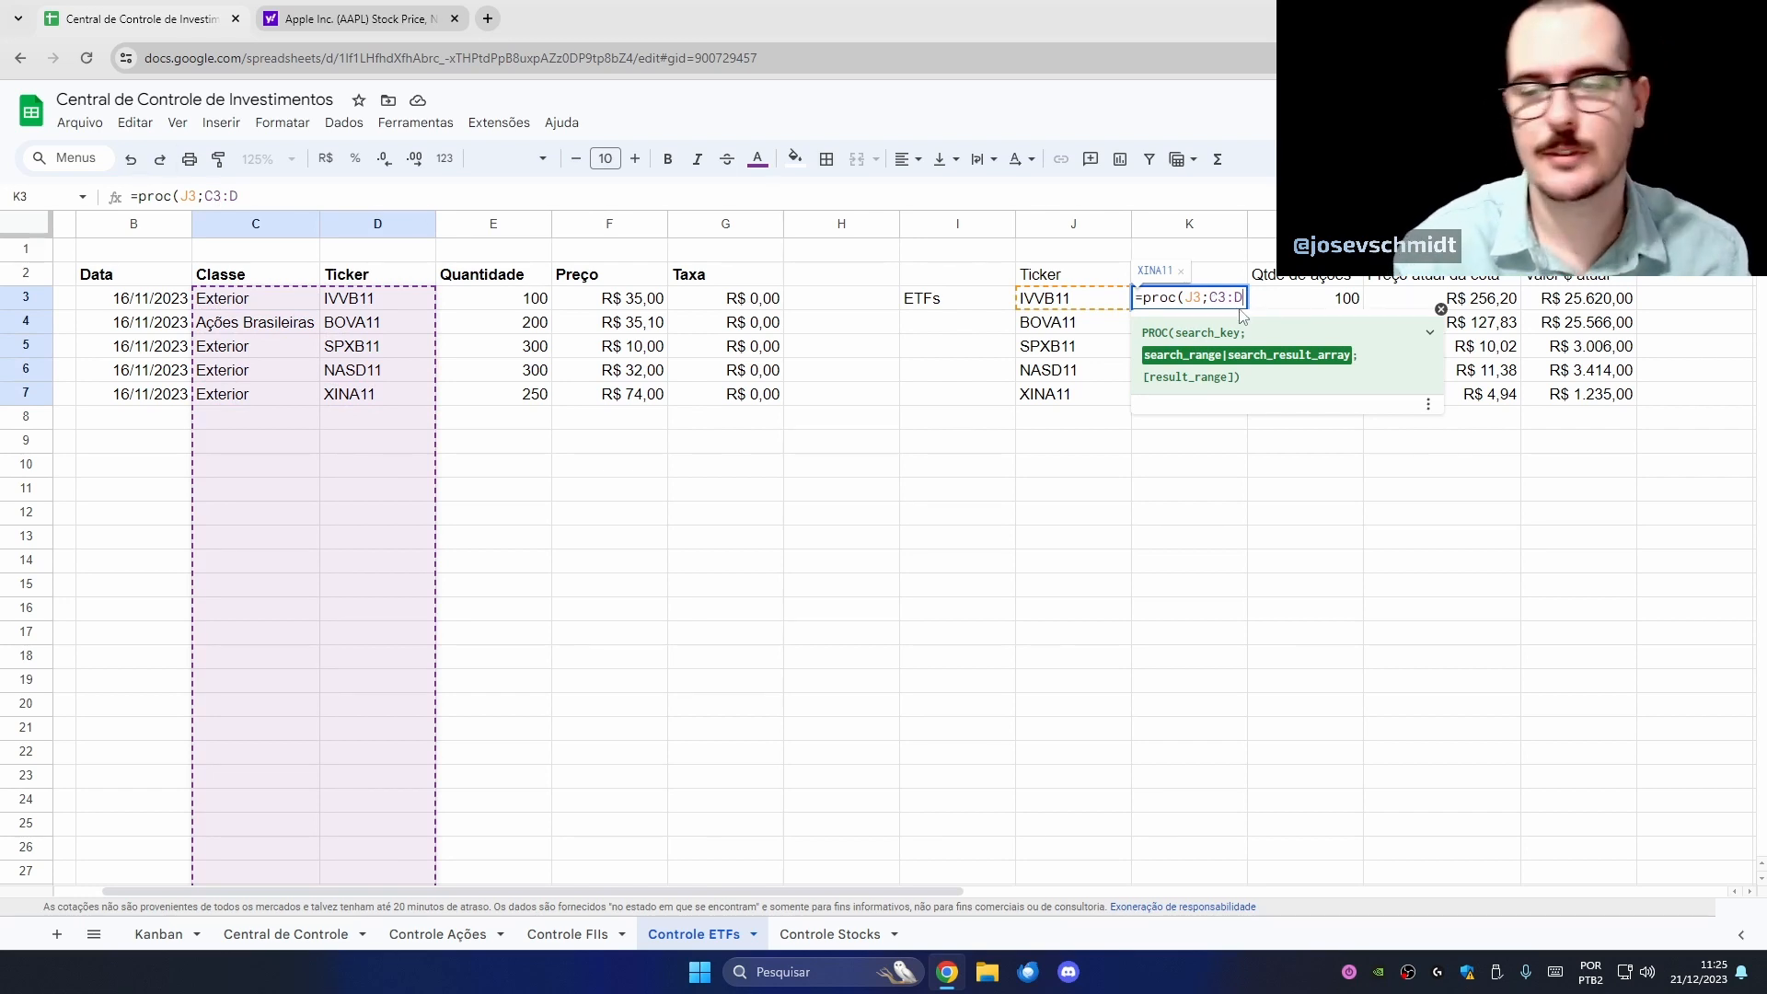
key("F4")
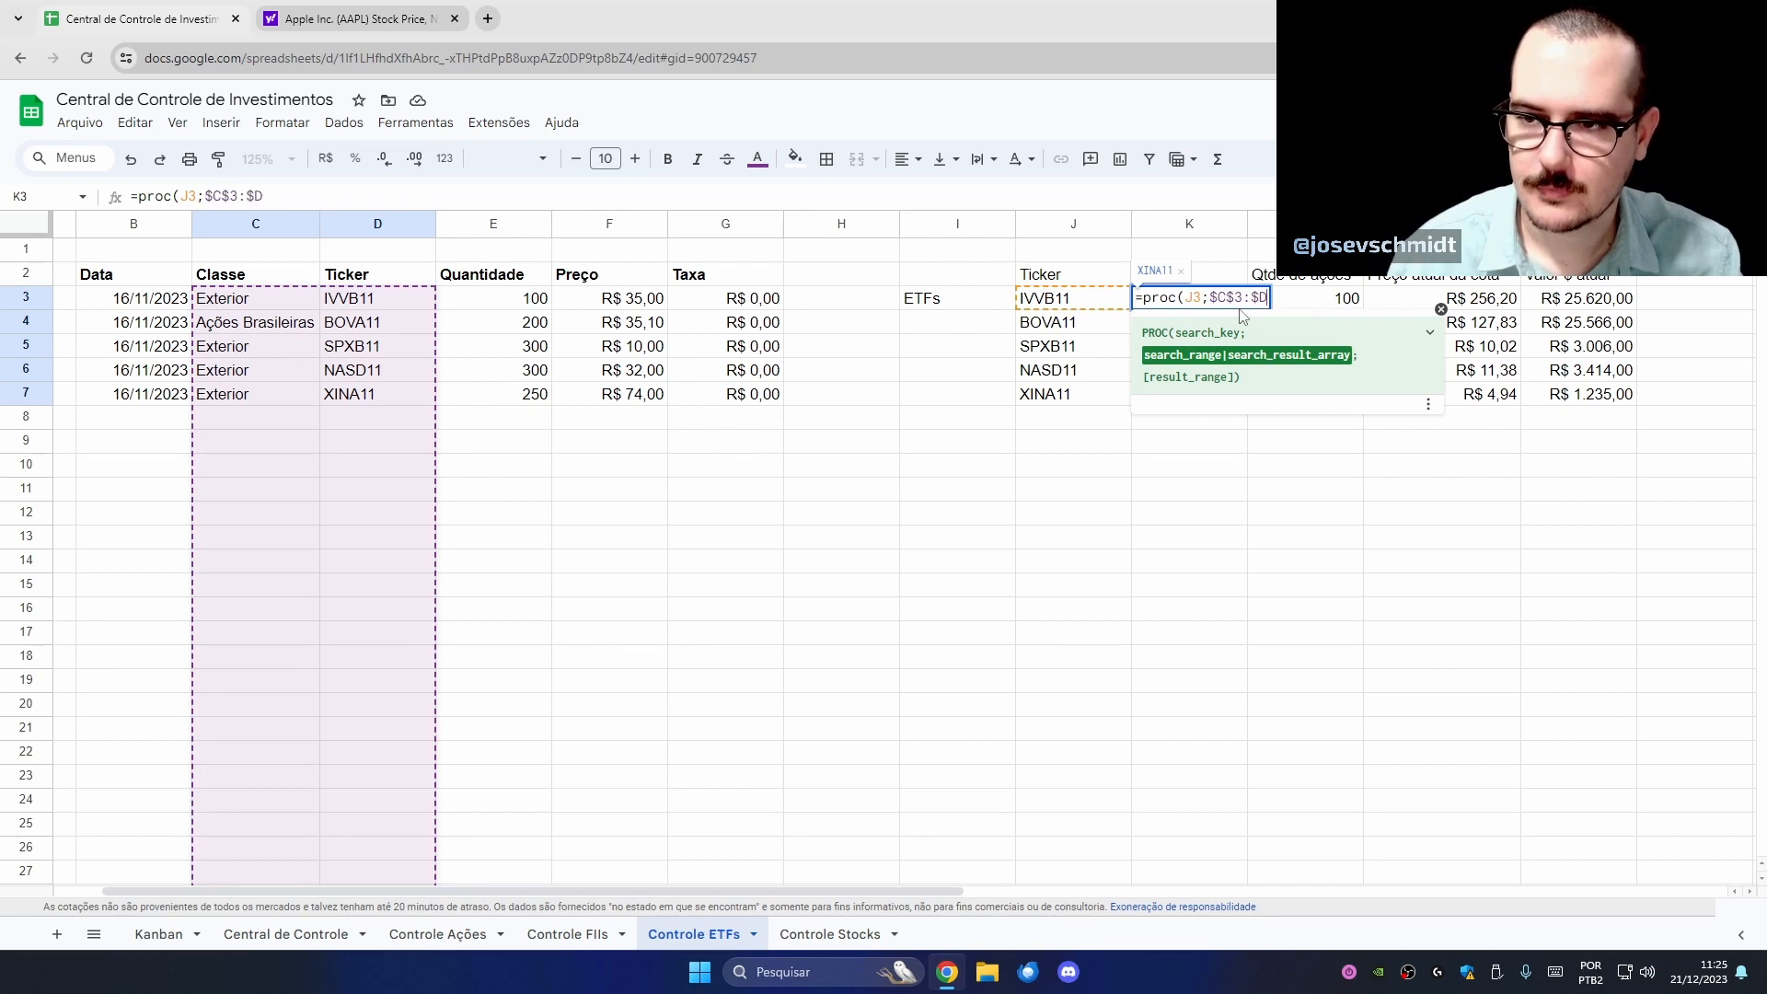
type(";")
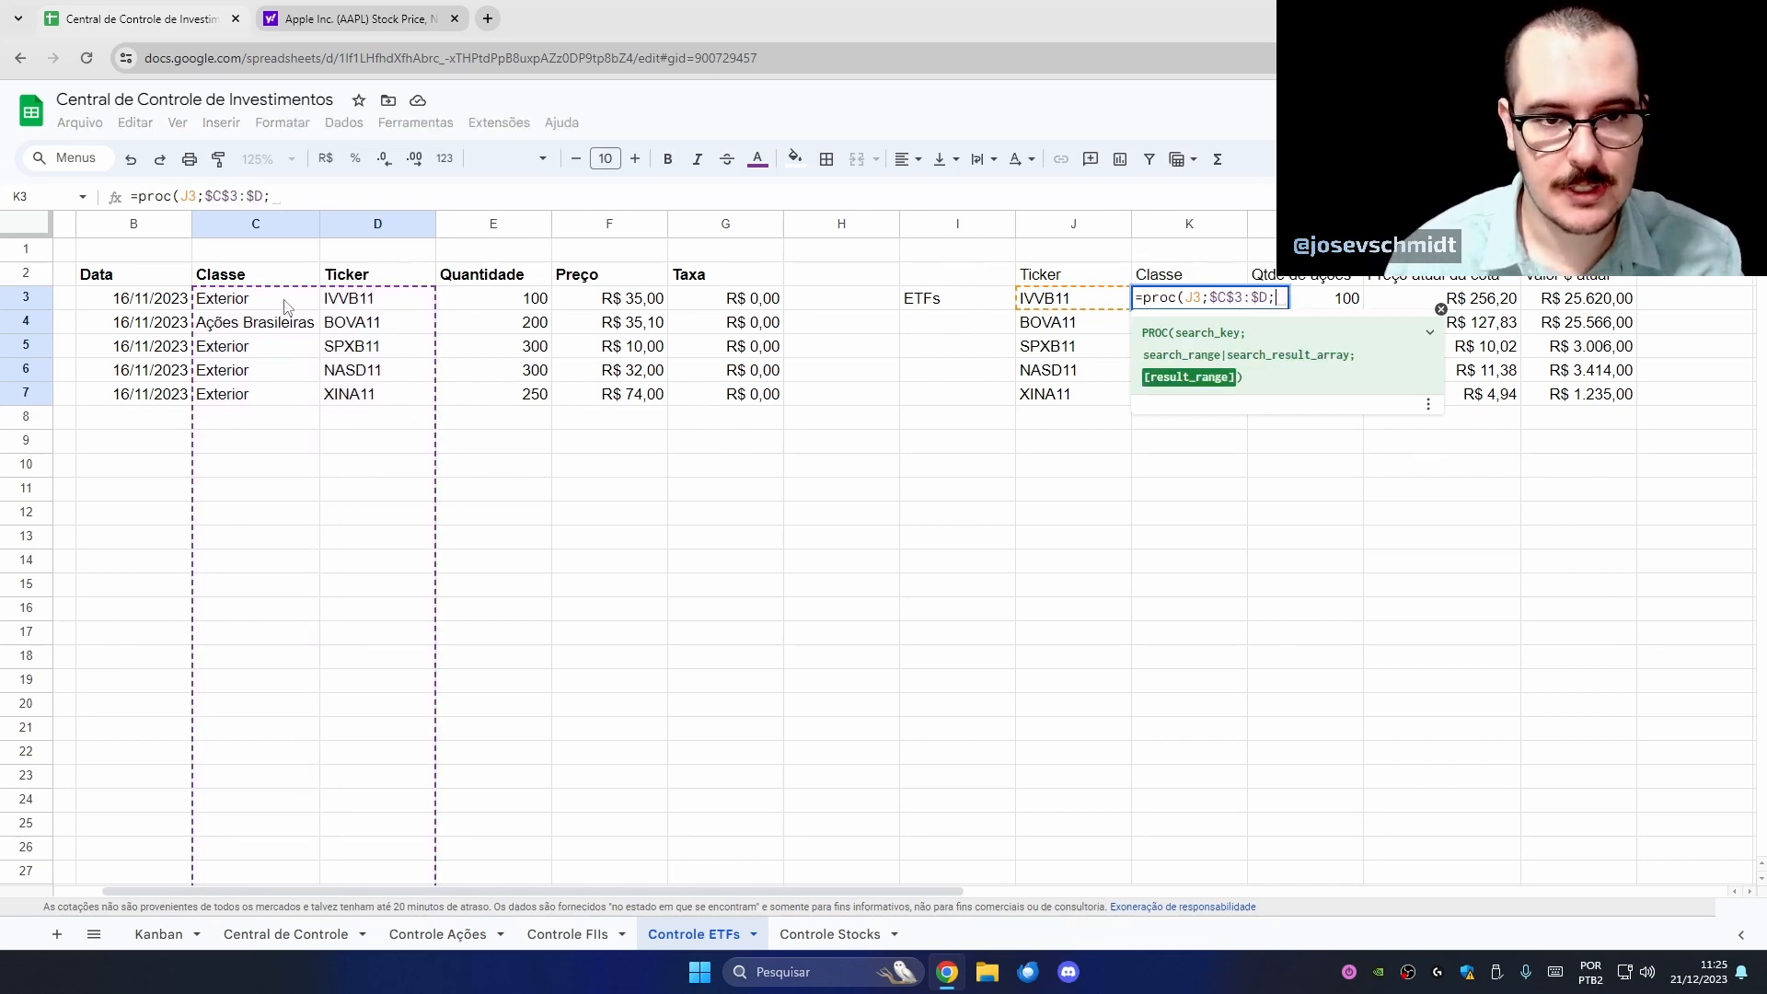
left_click_drag(285, 307, 287, 460)
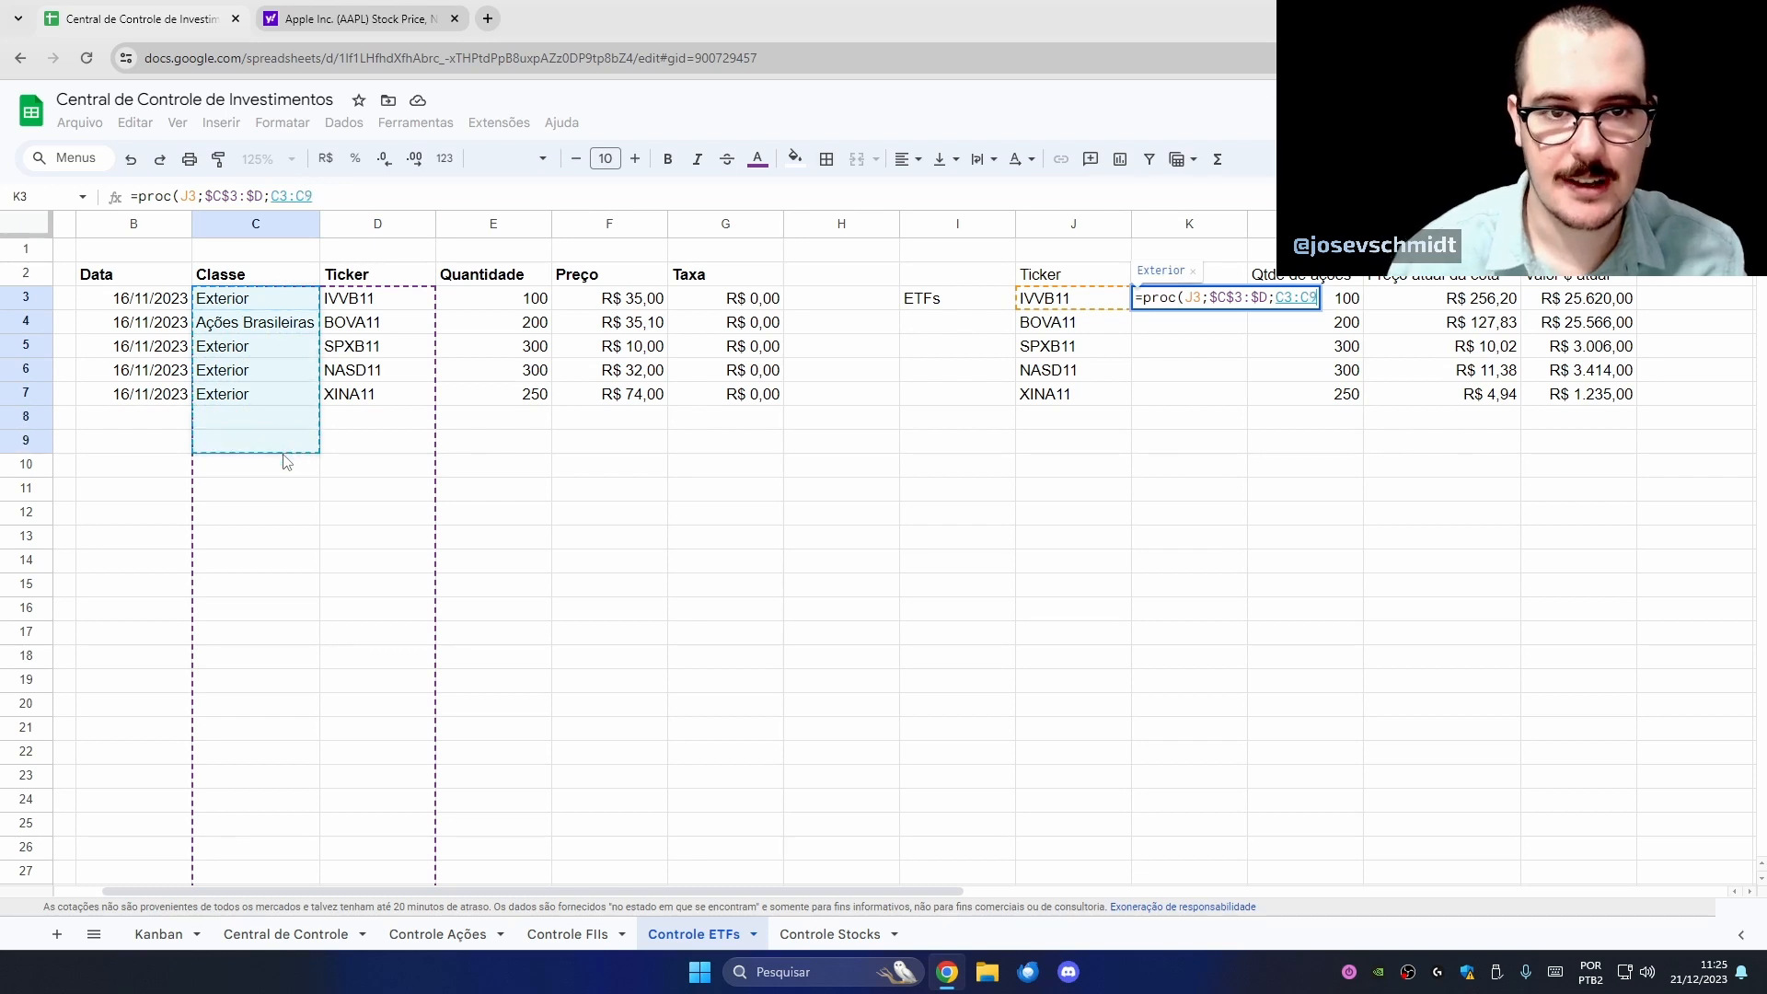
left_click(388, 196)
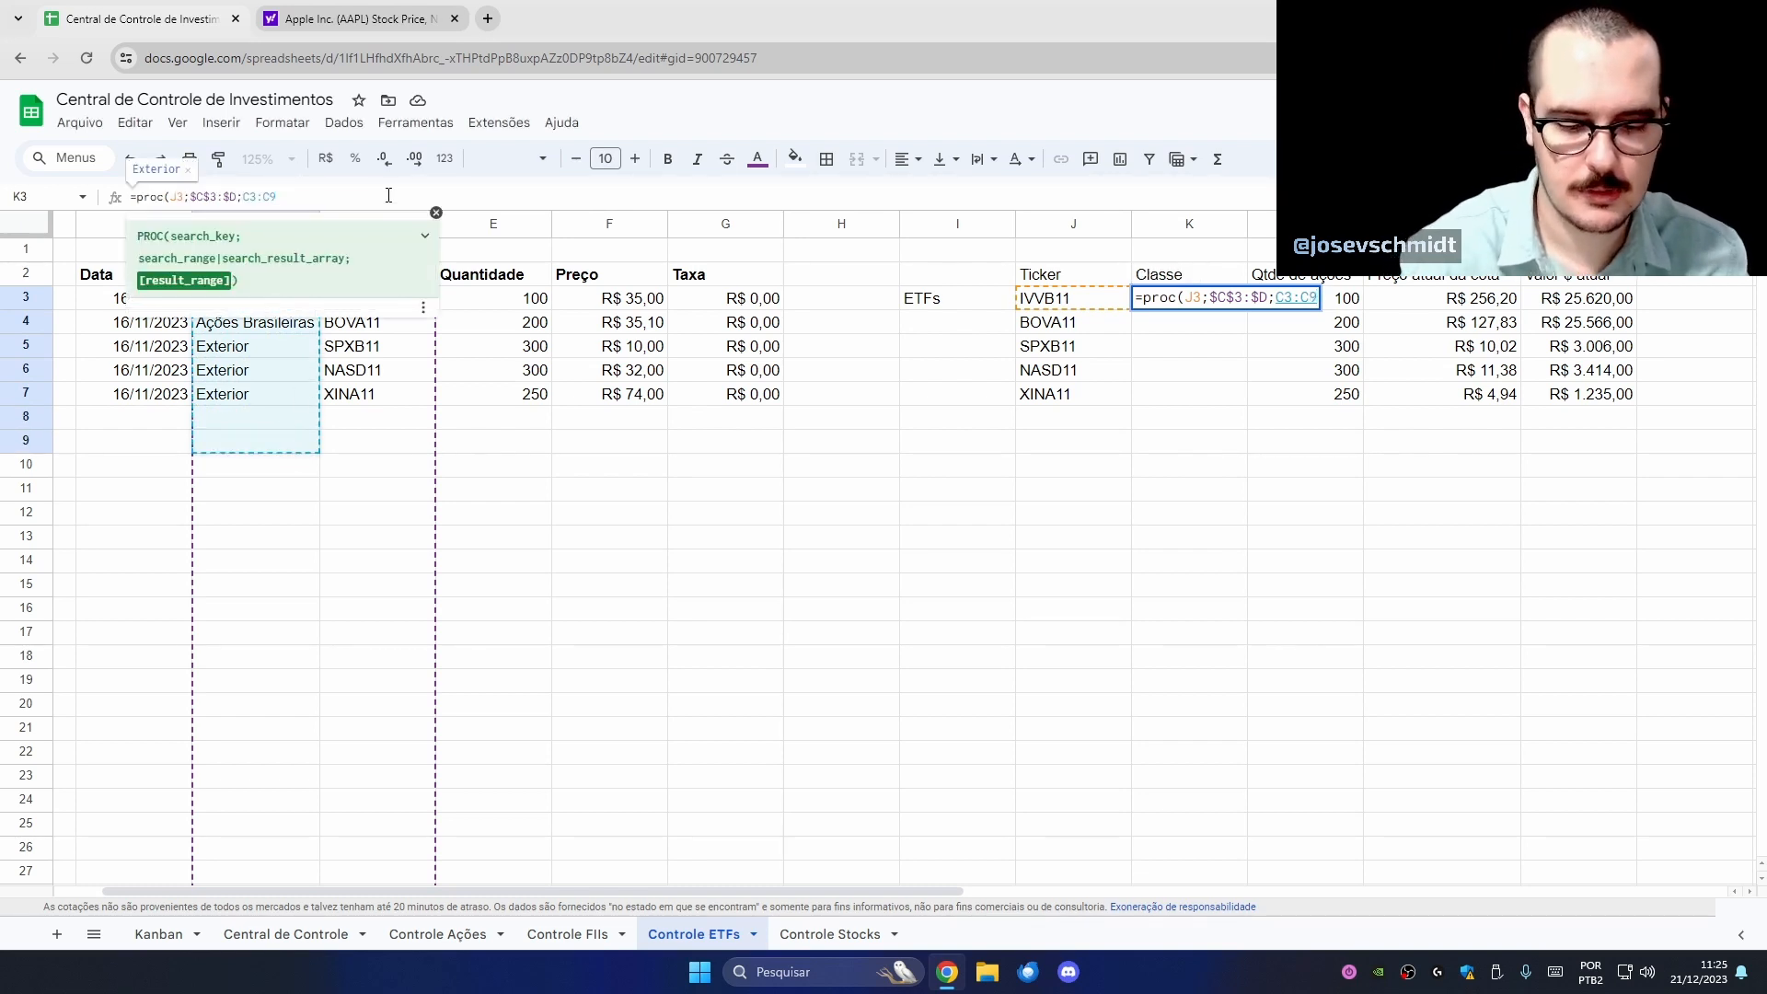
key("BackSpace")
key("F4")
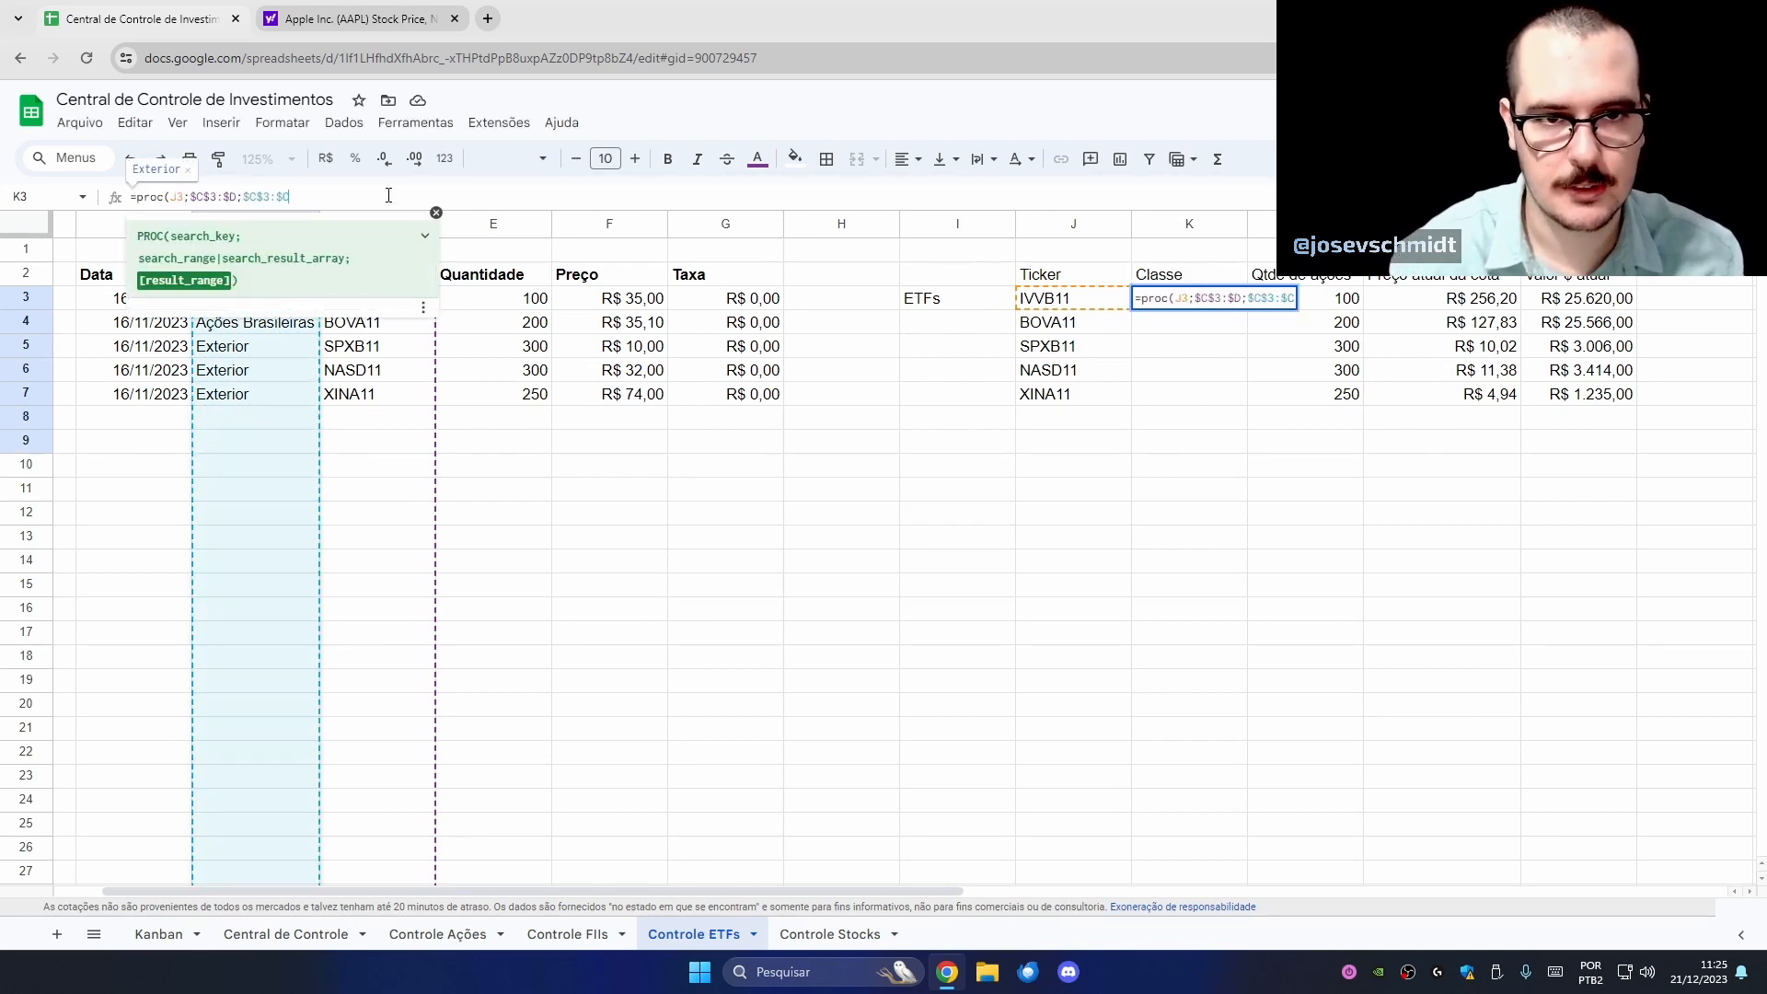
key("Return")
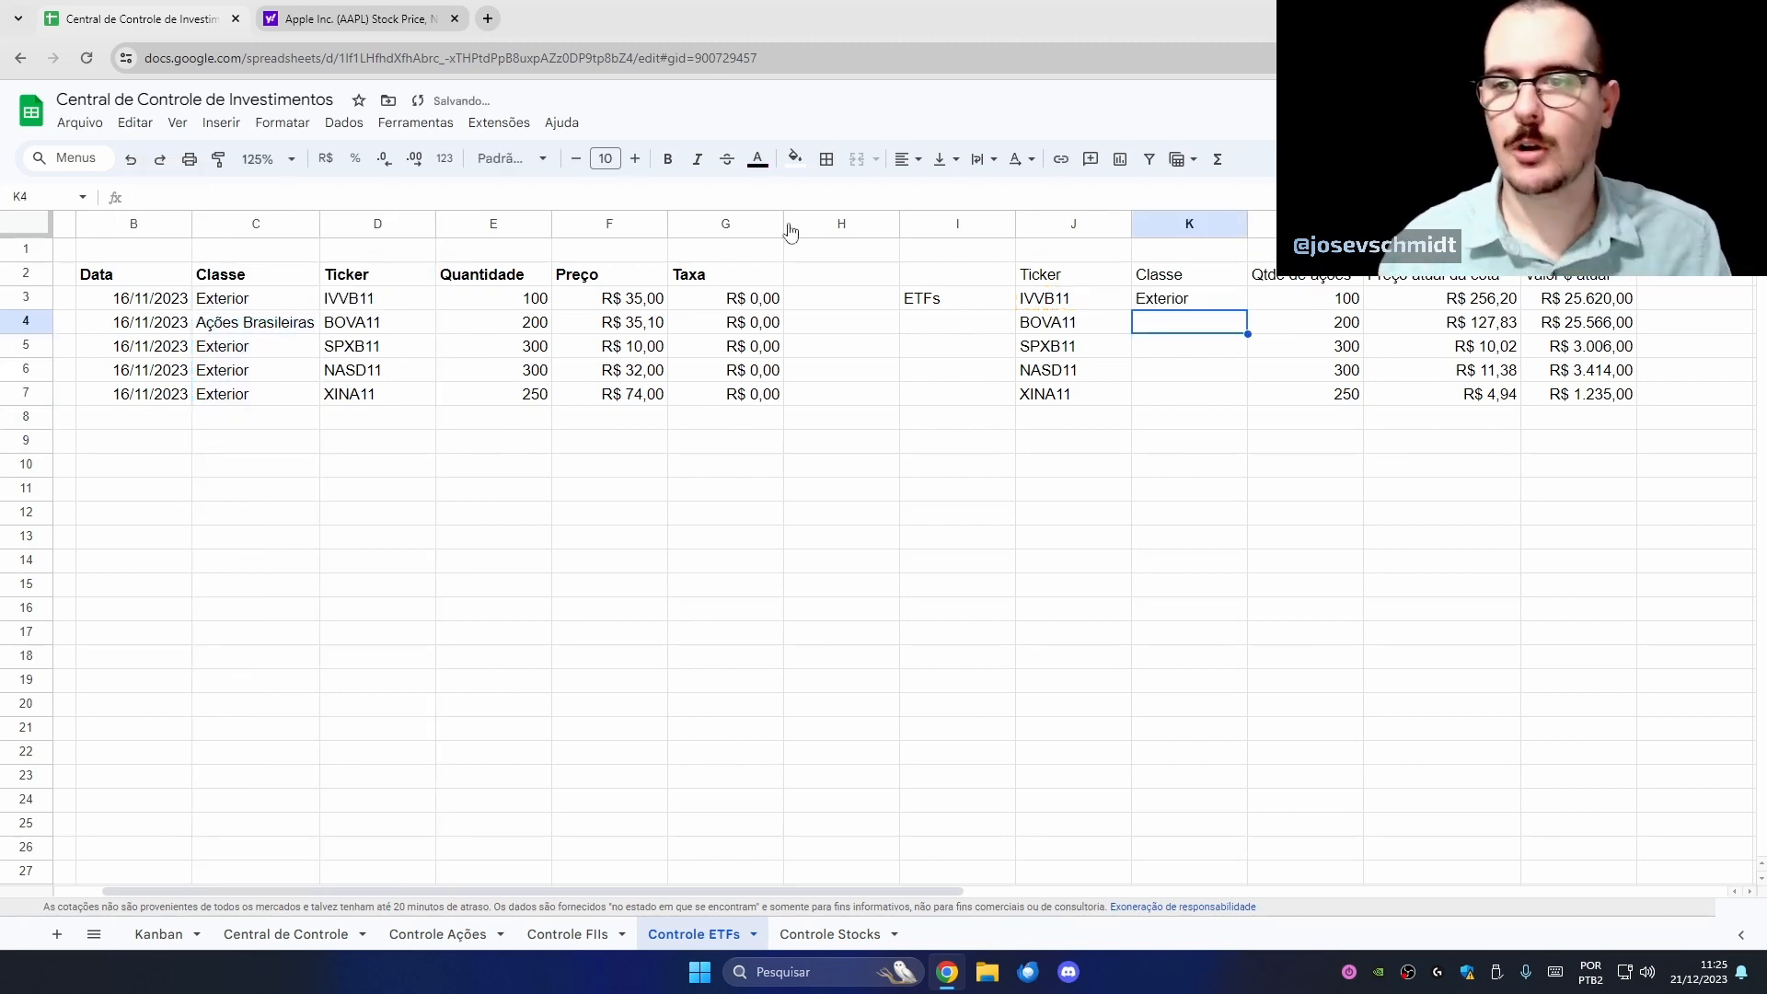
- Copy the lookup down to K7, autofit column K, and verify BOVA11 shows Ações Brasileiras
left_click(1211, 304)
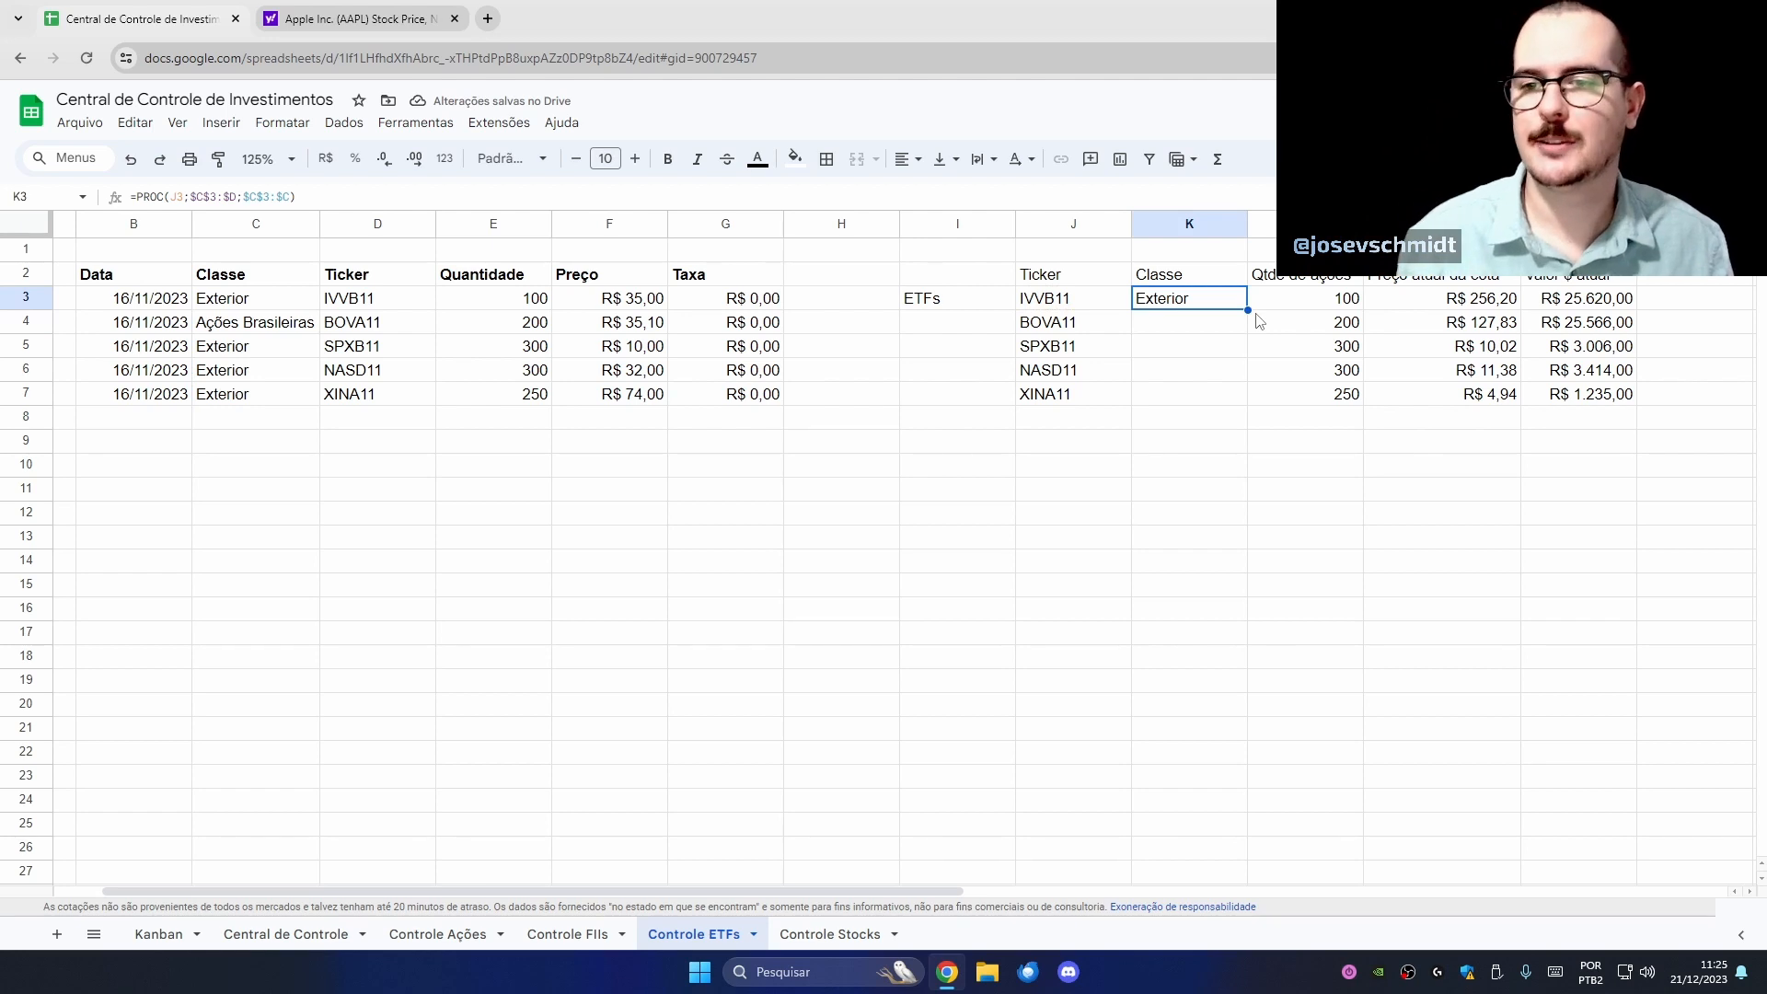
left_click_drag(1247, 310, 1250, 397)
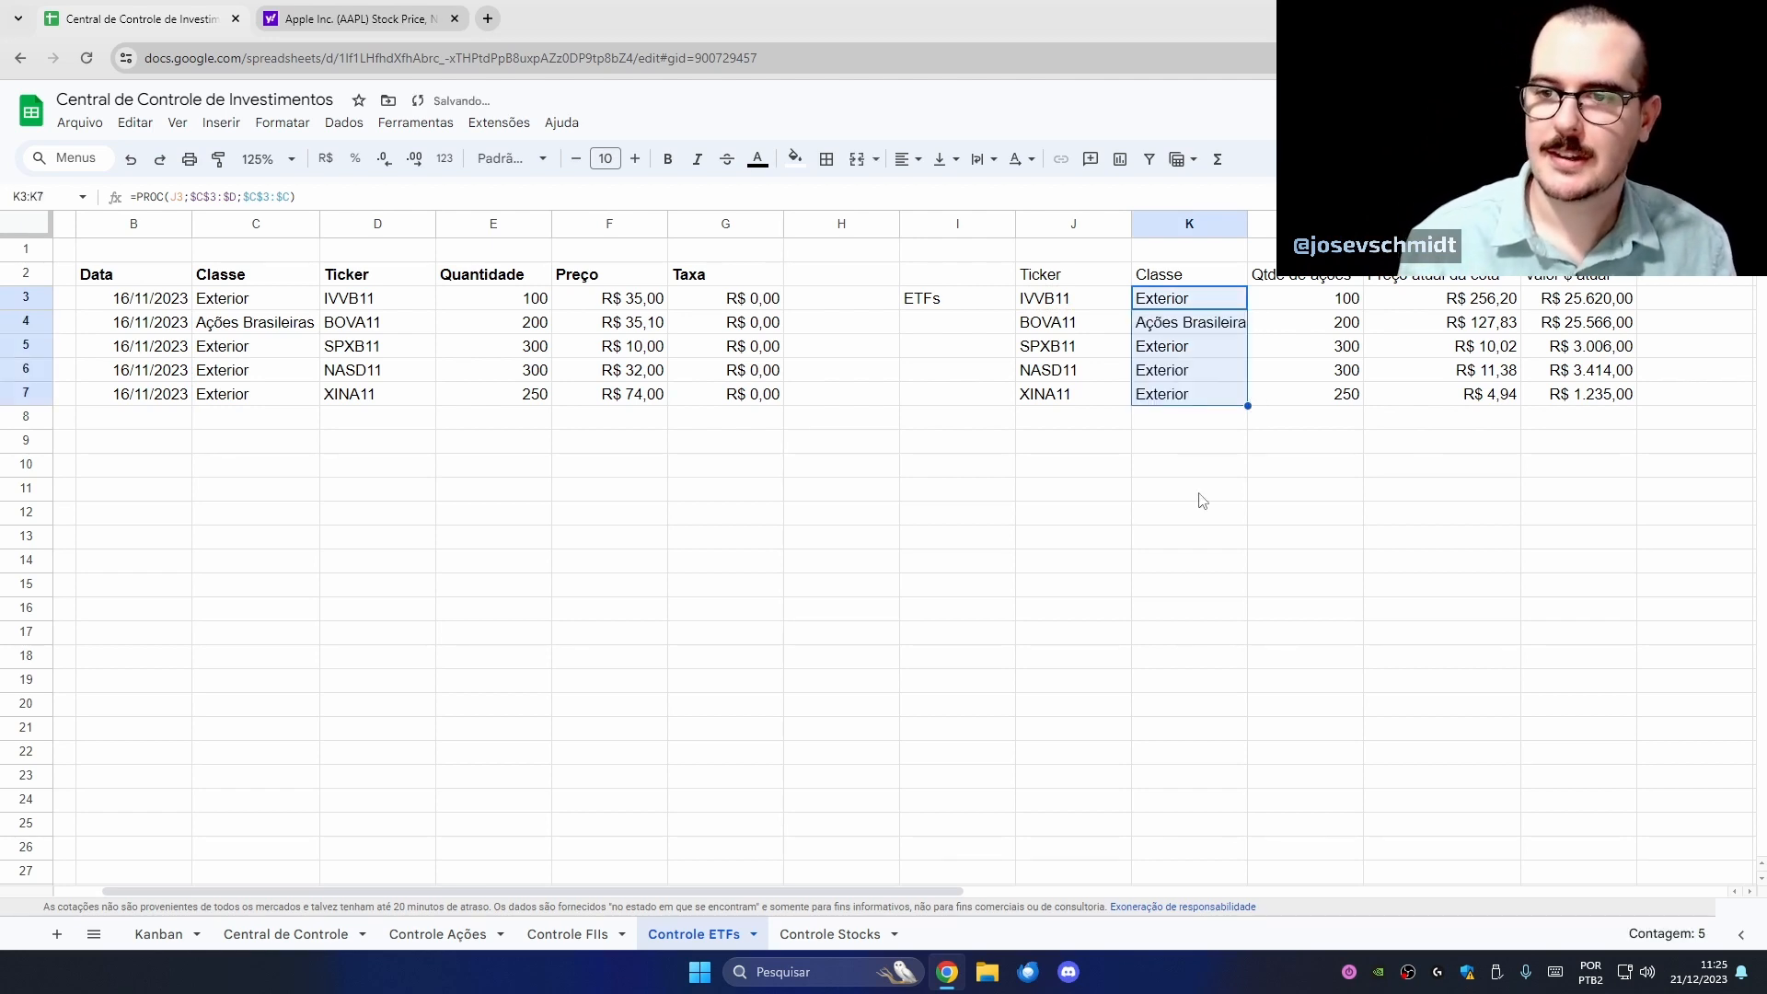
double_click(1248, 224)
left_click(1077, 347)
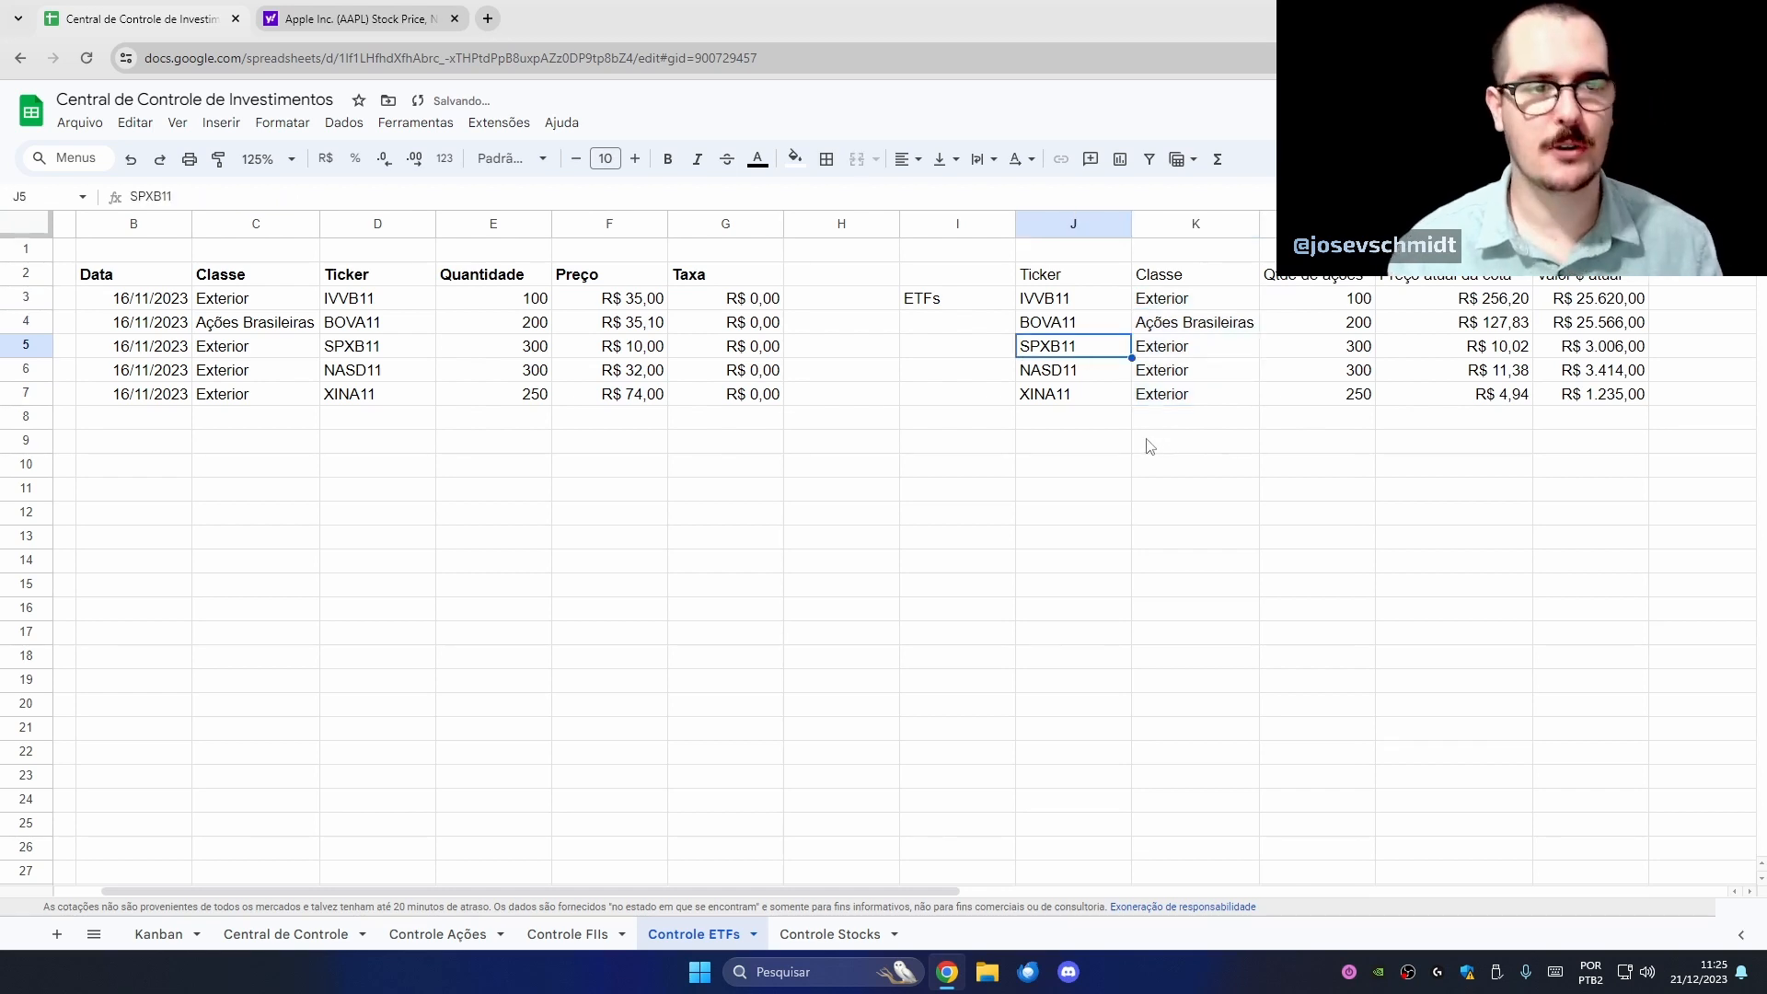
left_click(1098, 376)
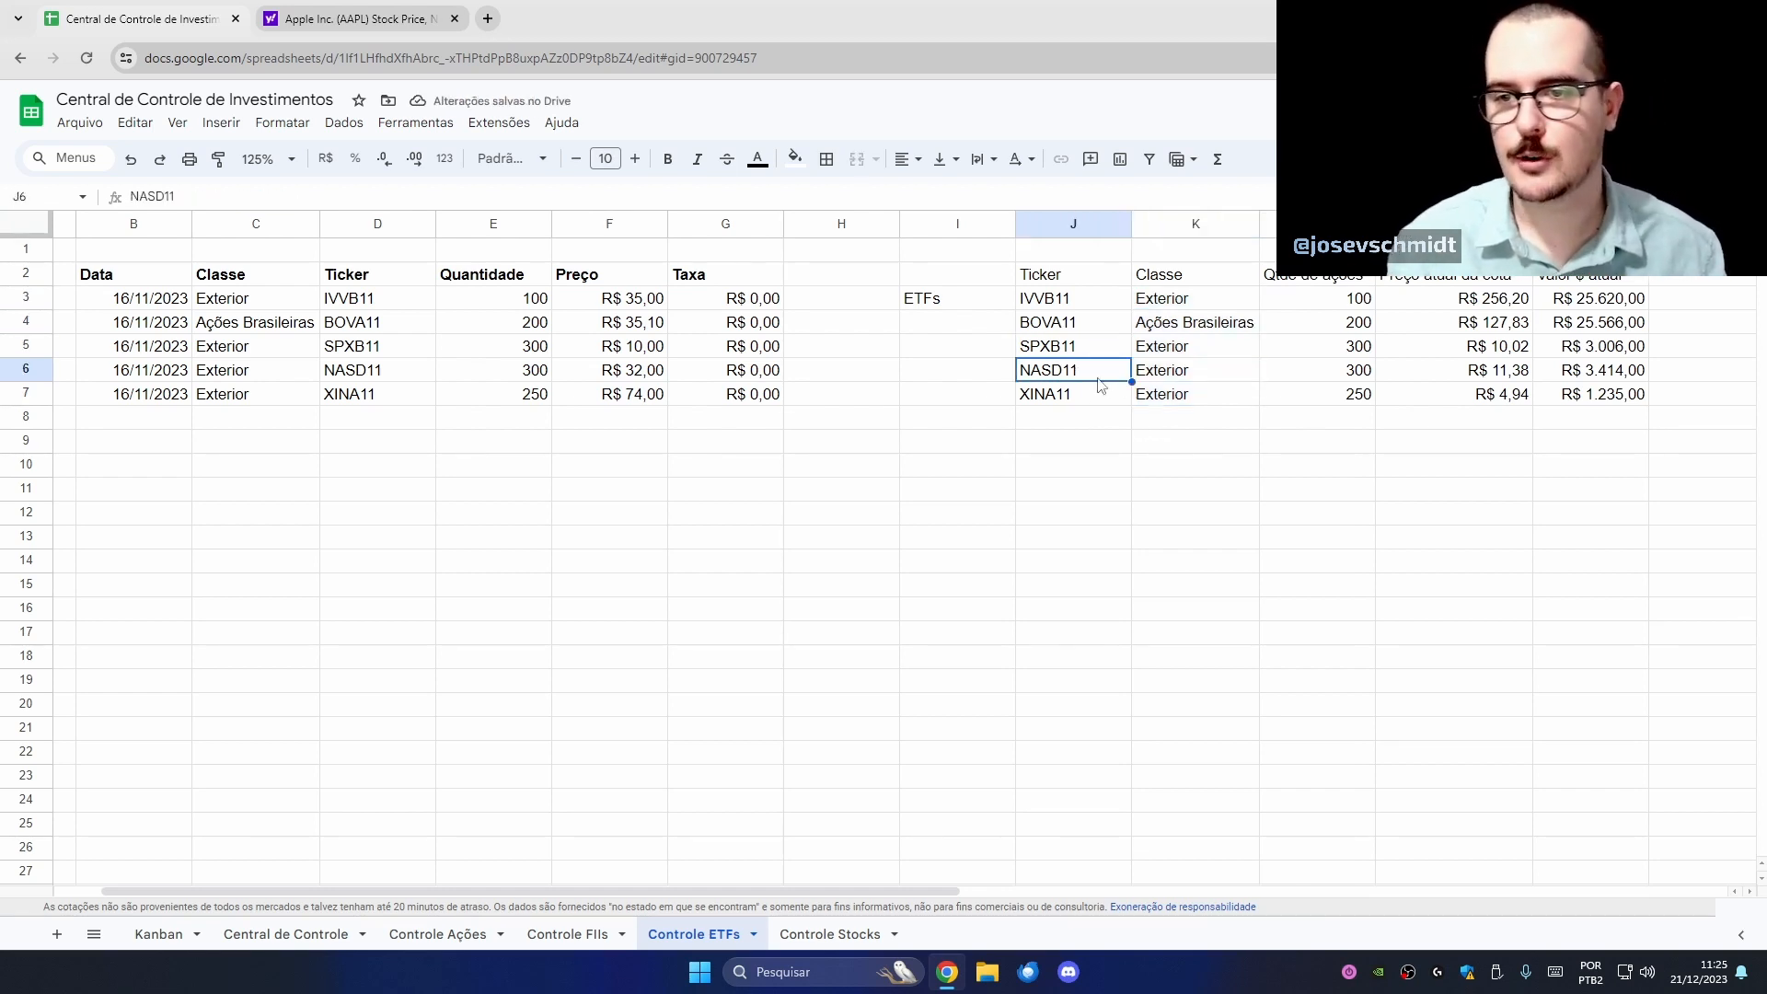
left_click(1149, 405)
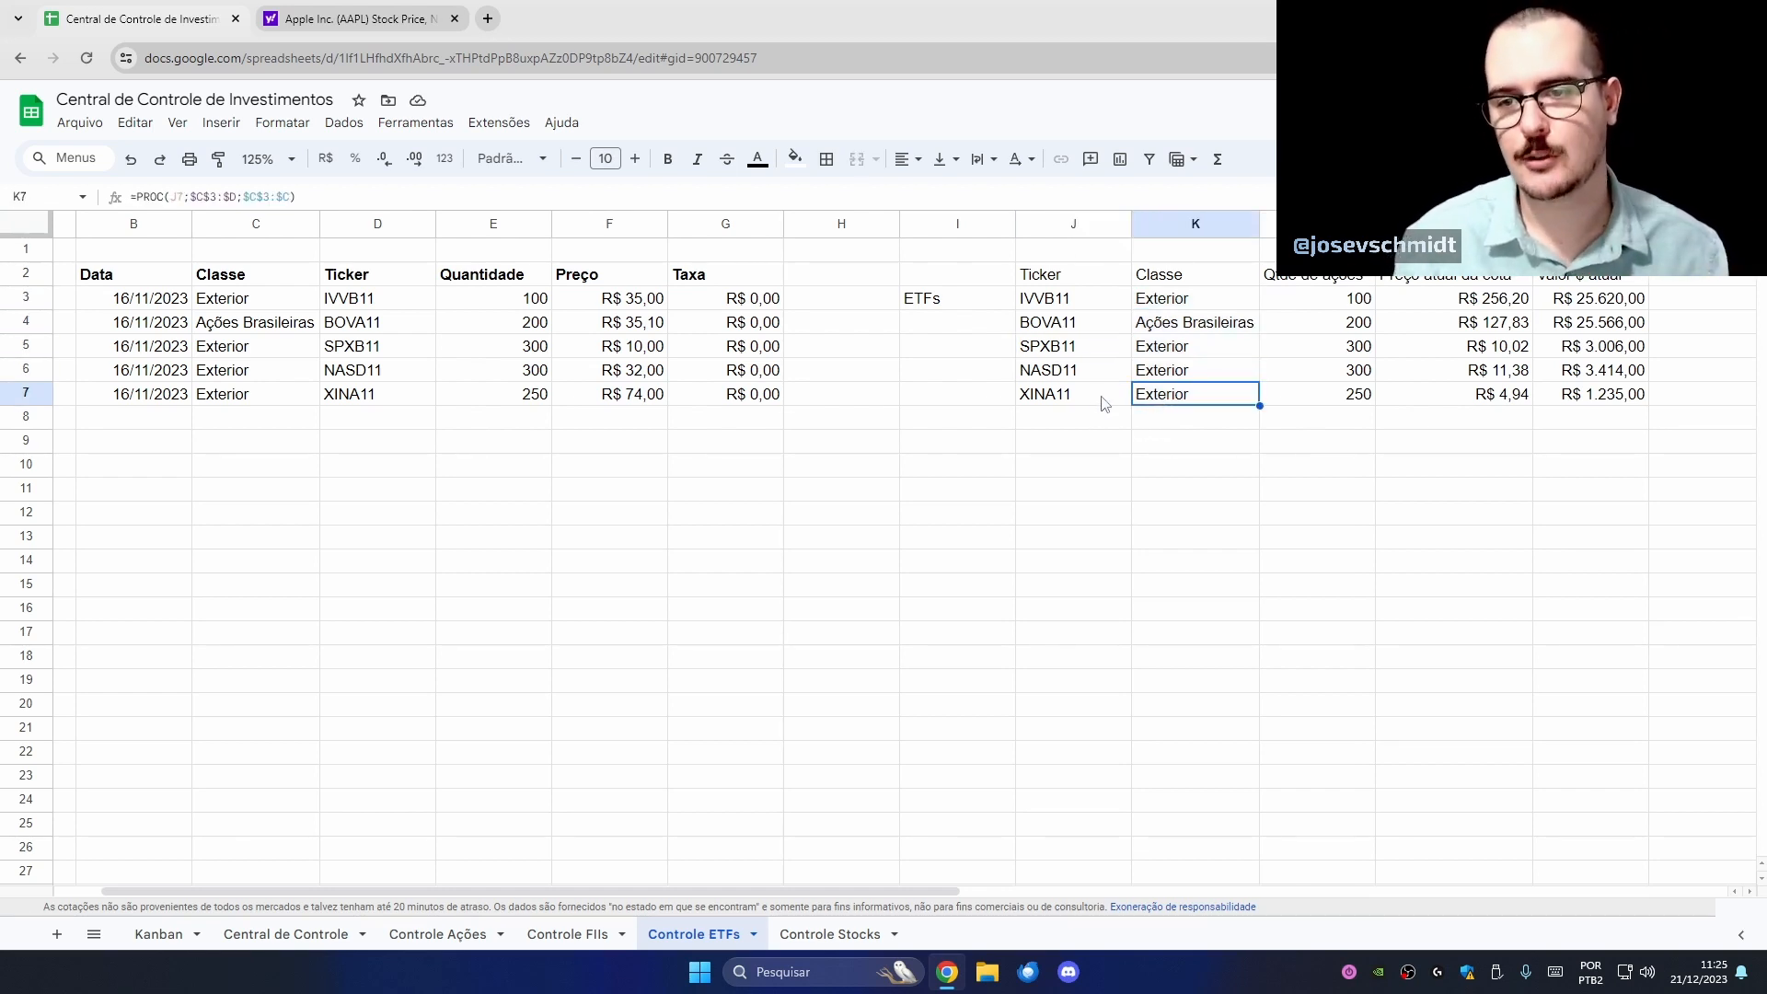
left_click(1095, 402)
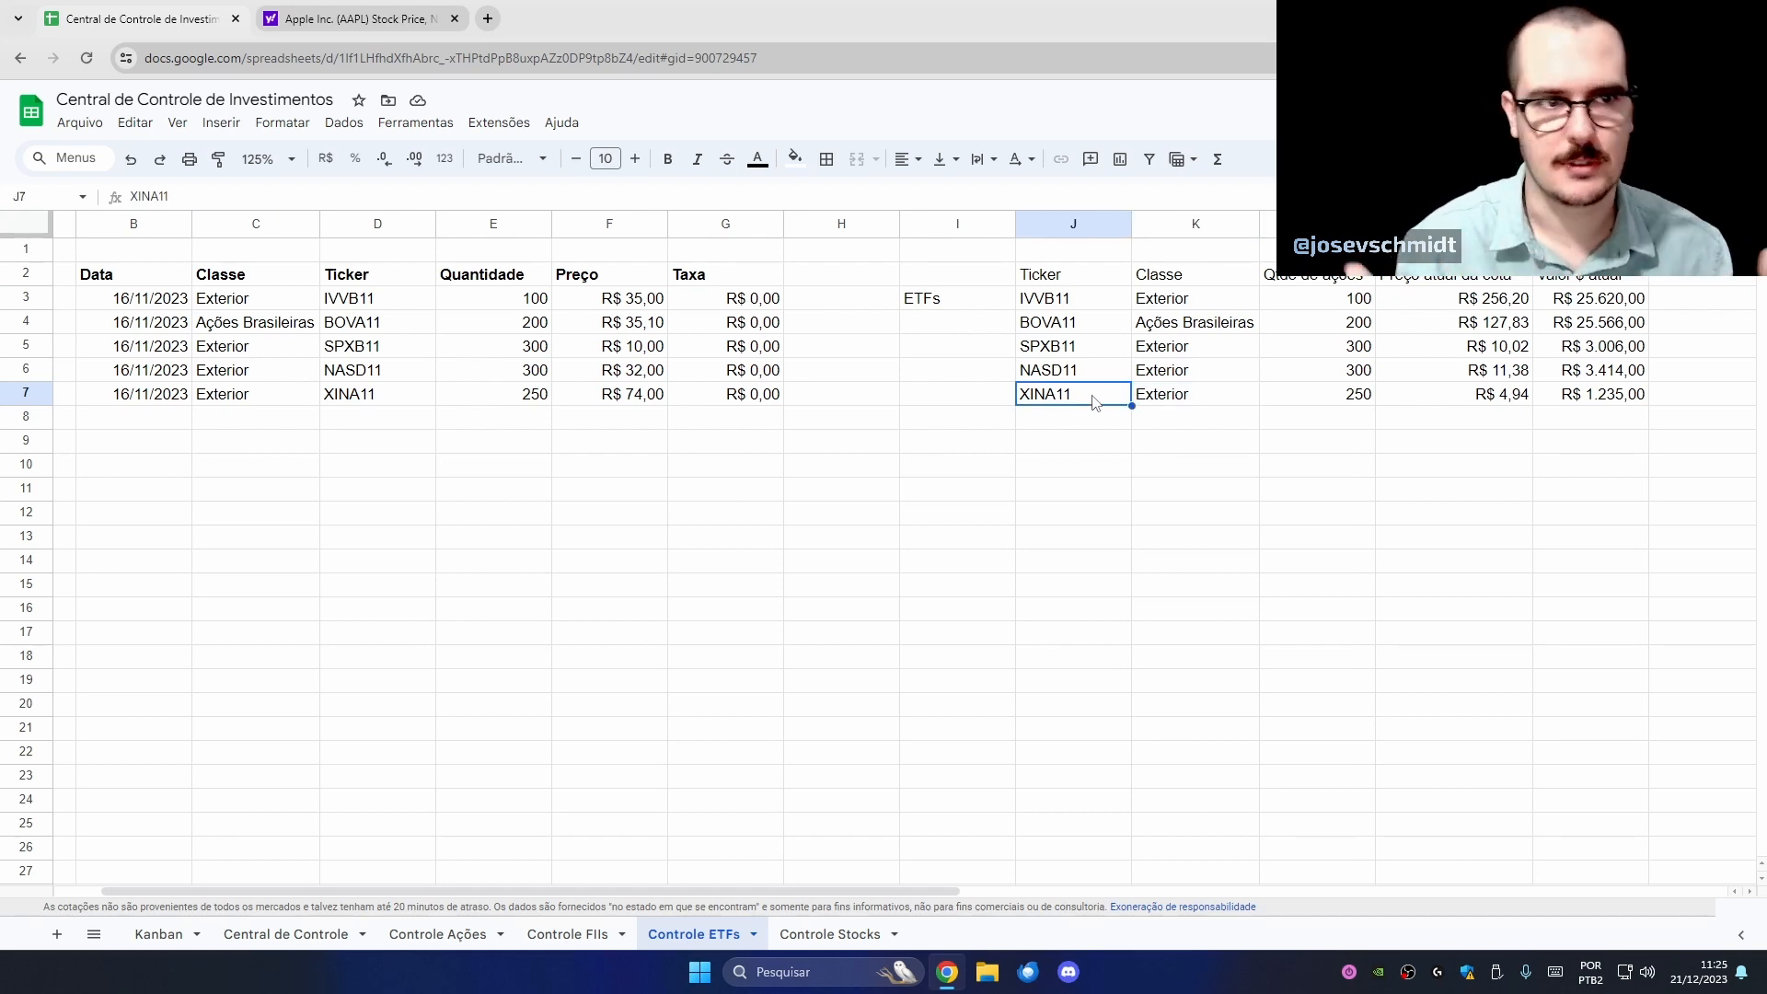
left_click(1159, 329)
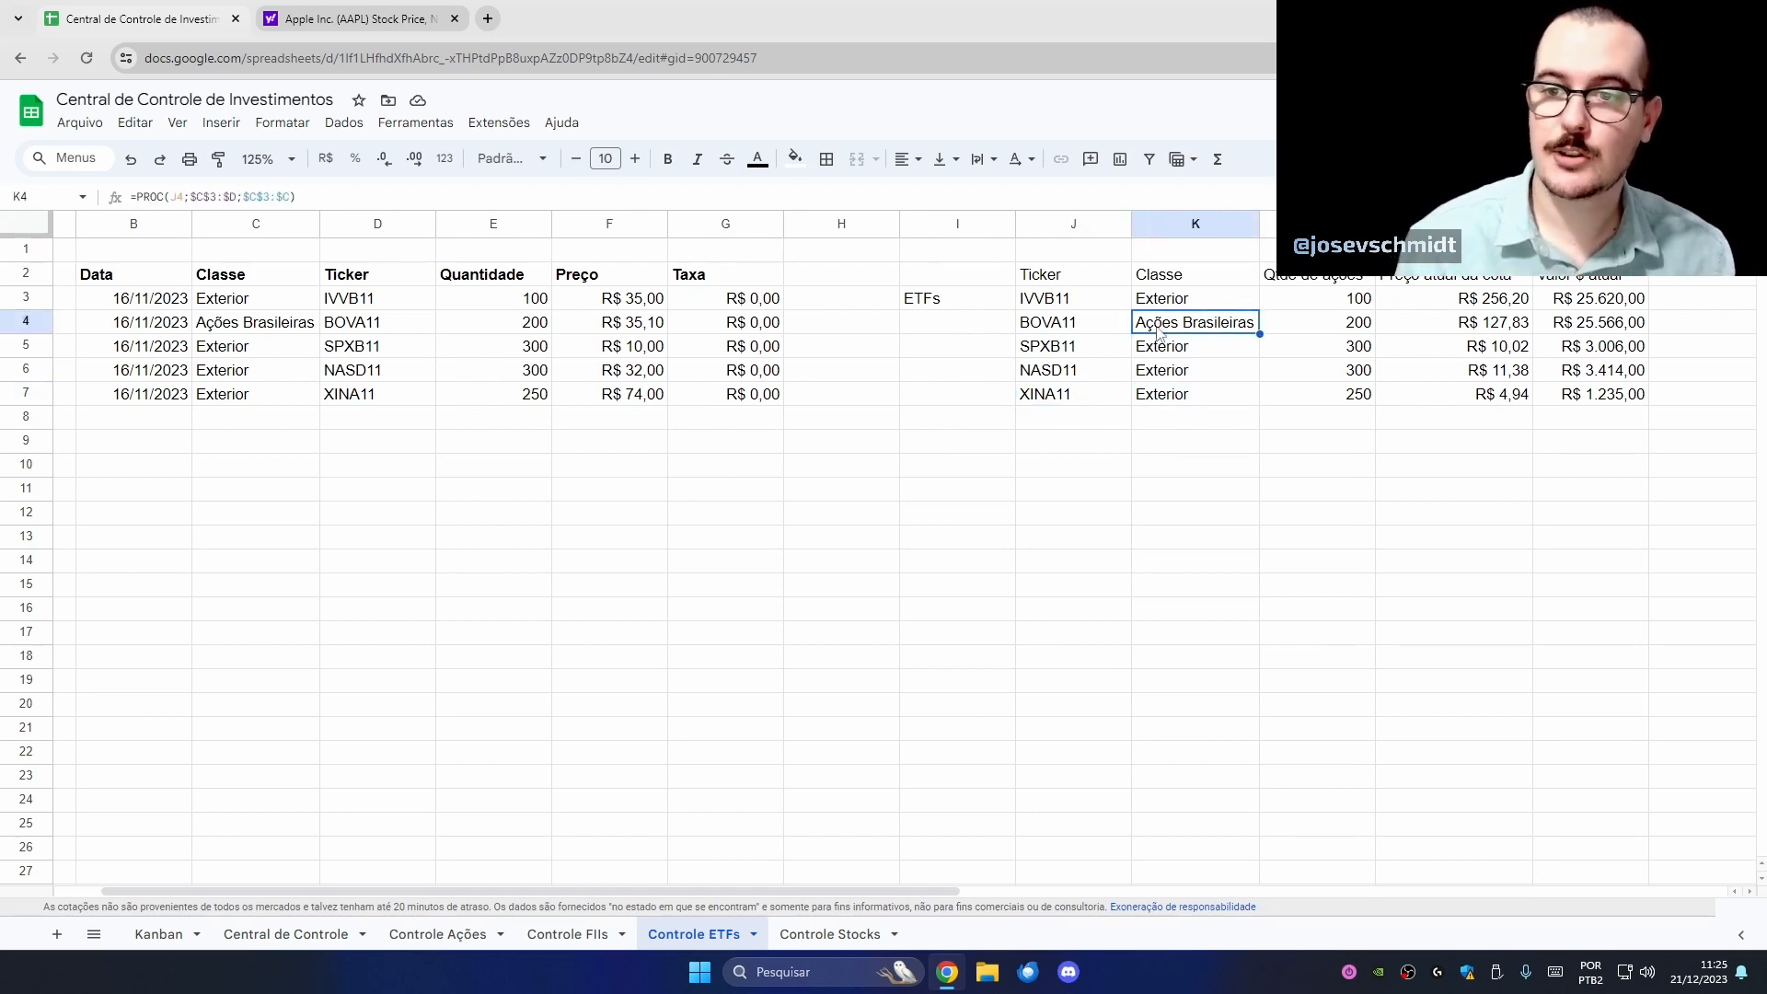
left_click(1115, 331)
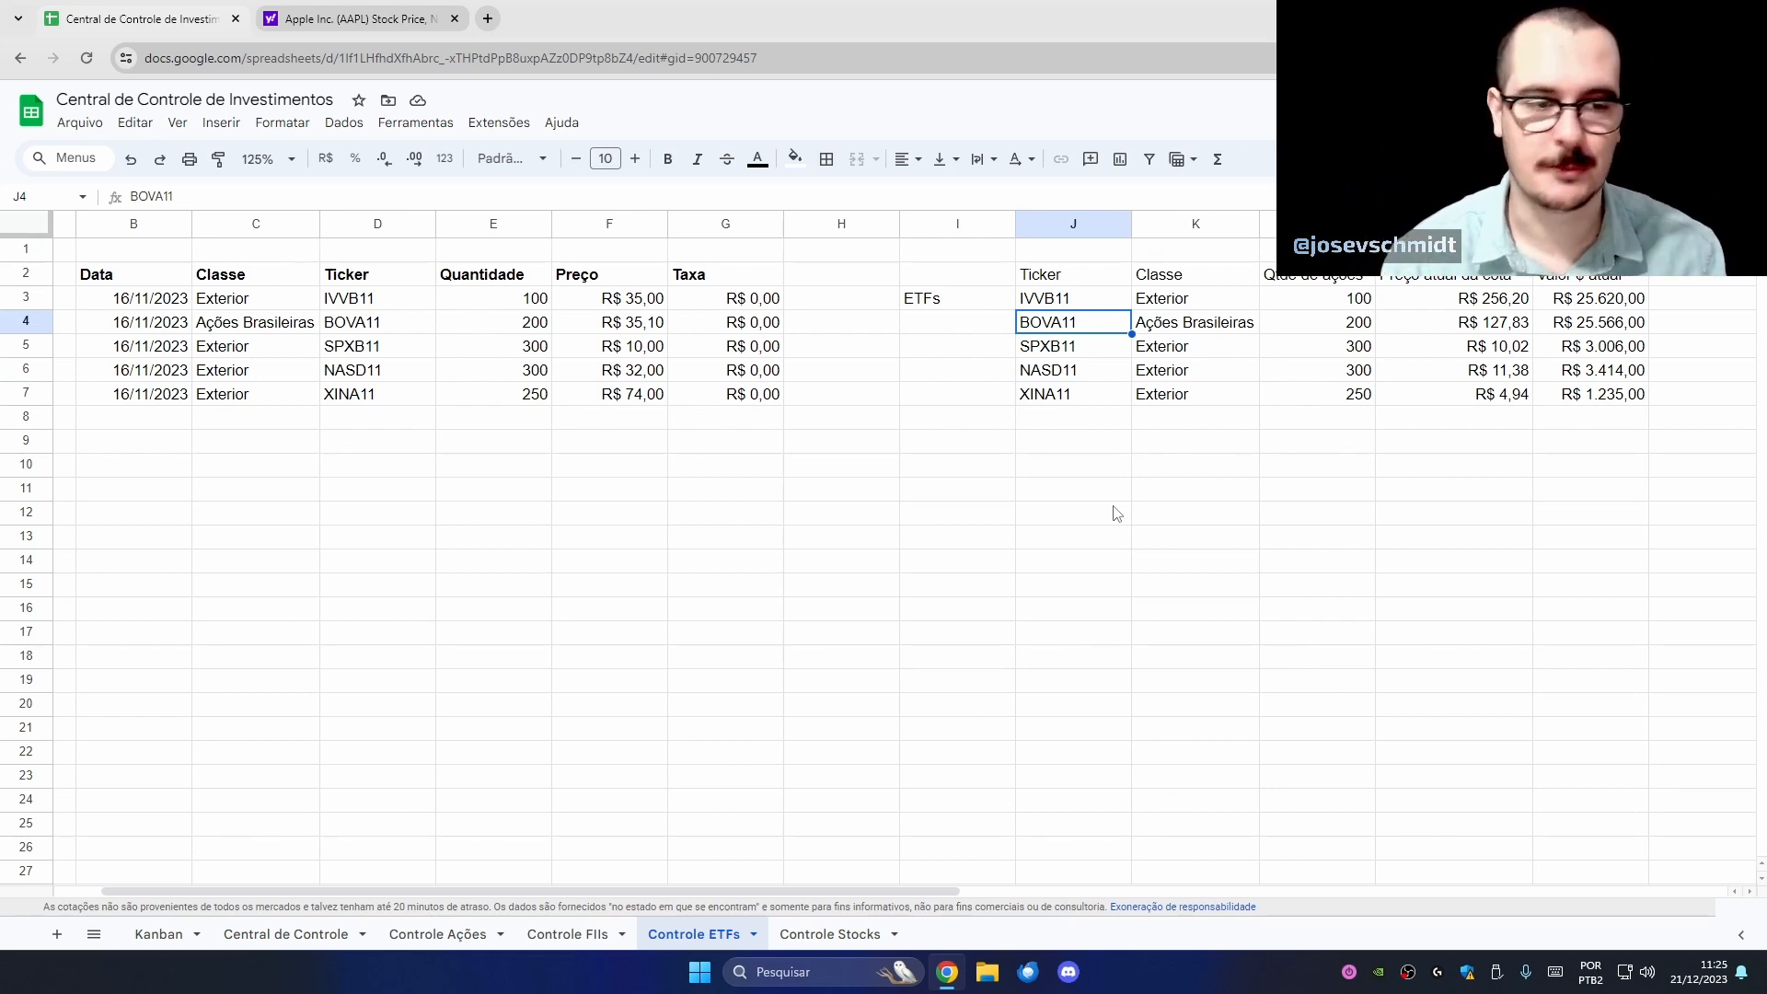
- Fill Kanban task B8 light grey as done, then go to Central de Controle cell C10
left_click(159, 934)
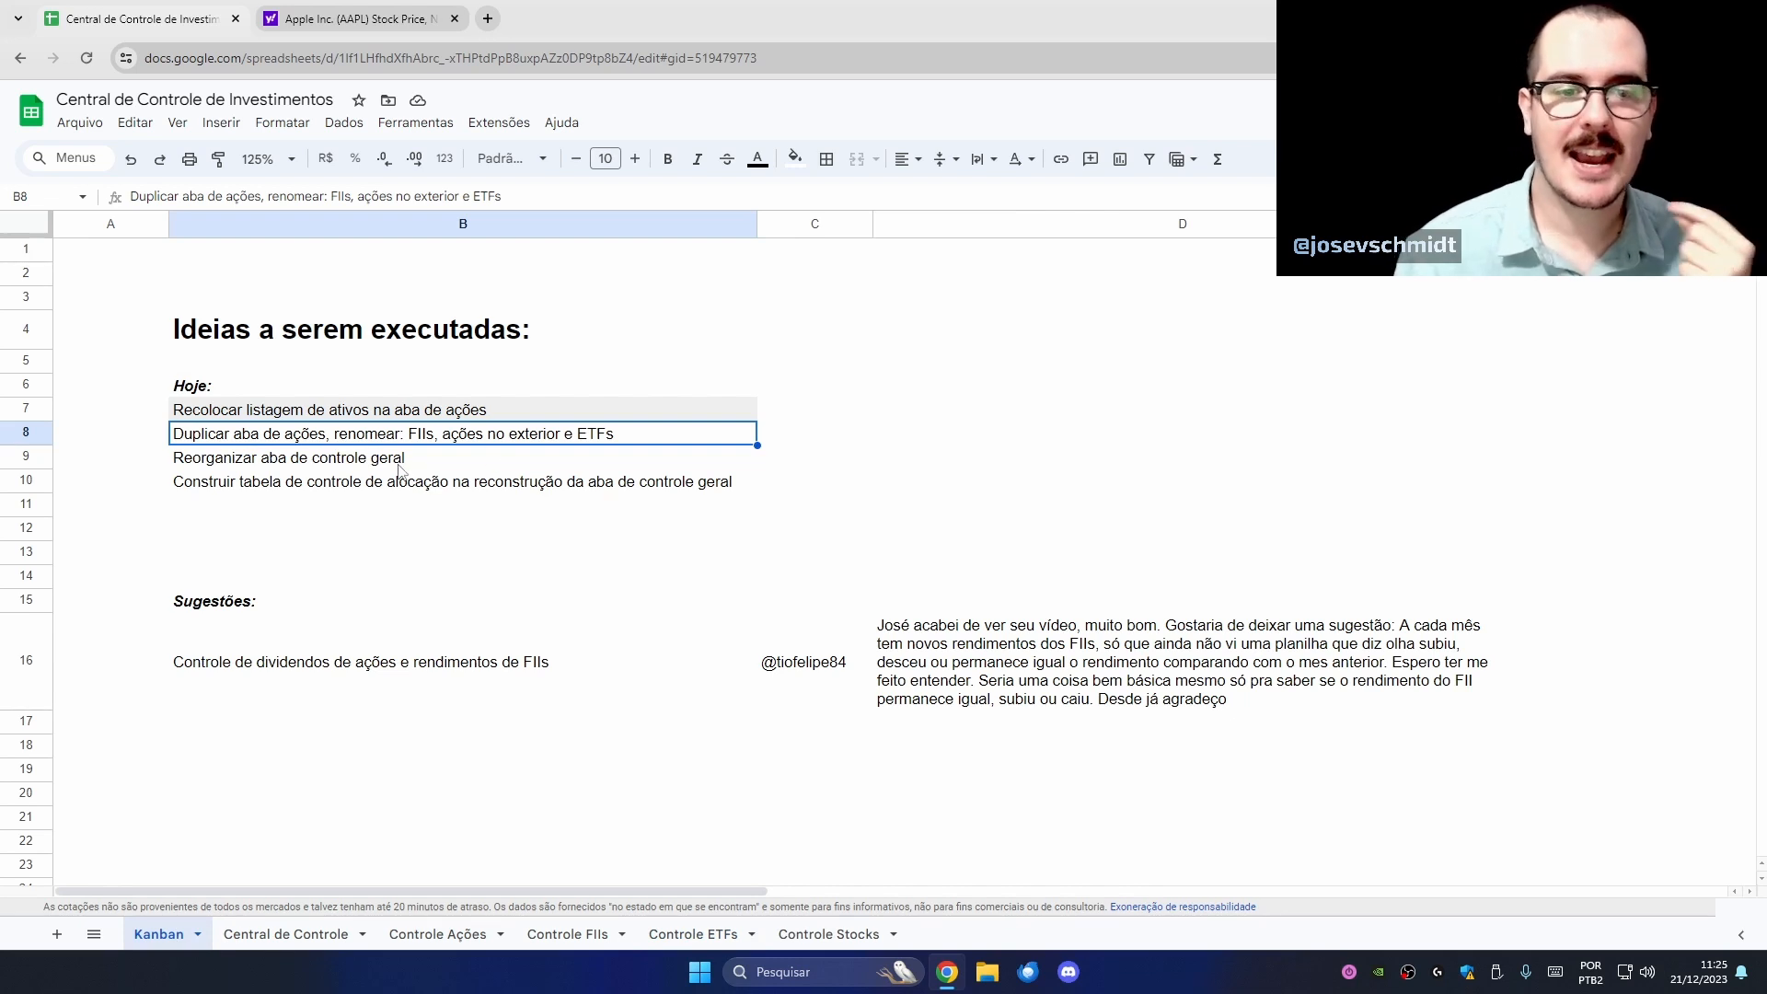
left_click(806, 161)
left_click(948, 228)
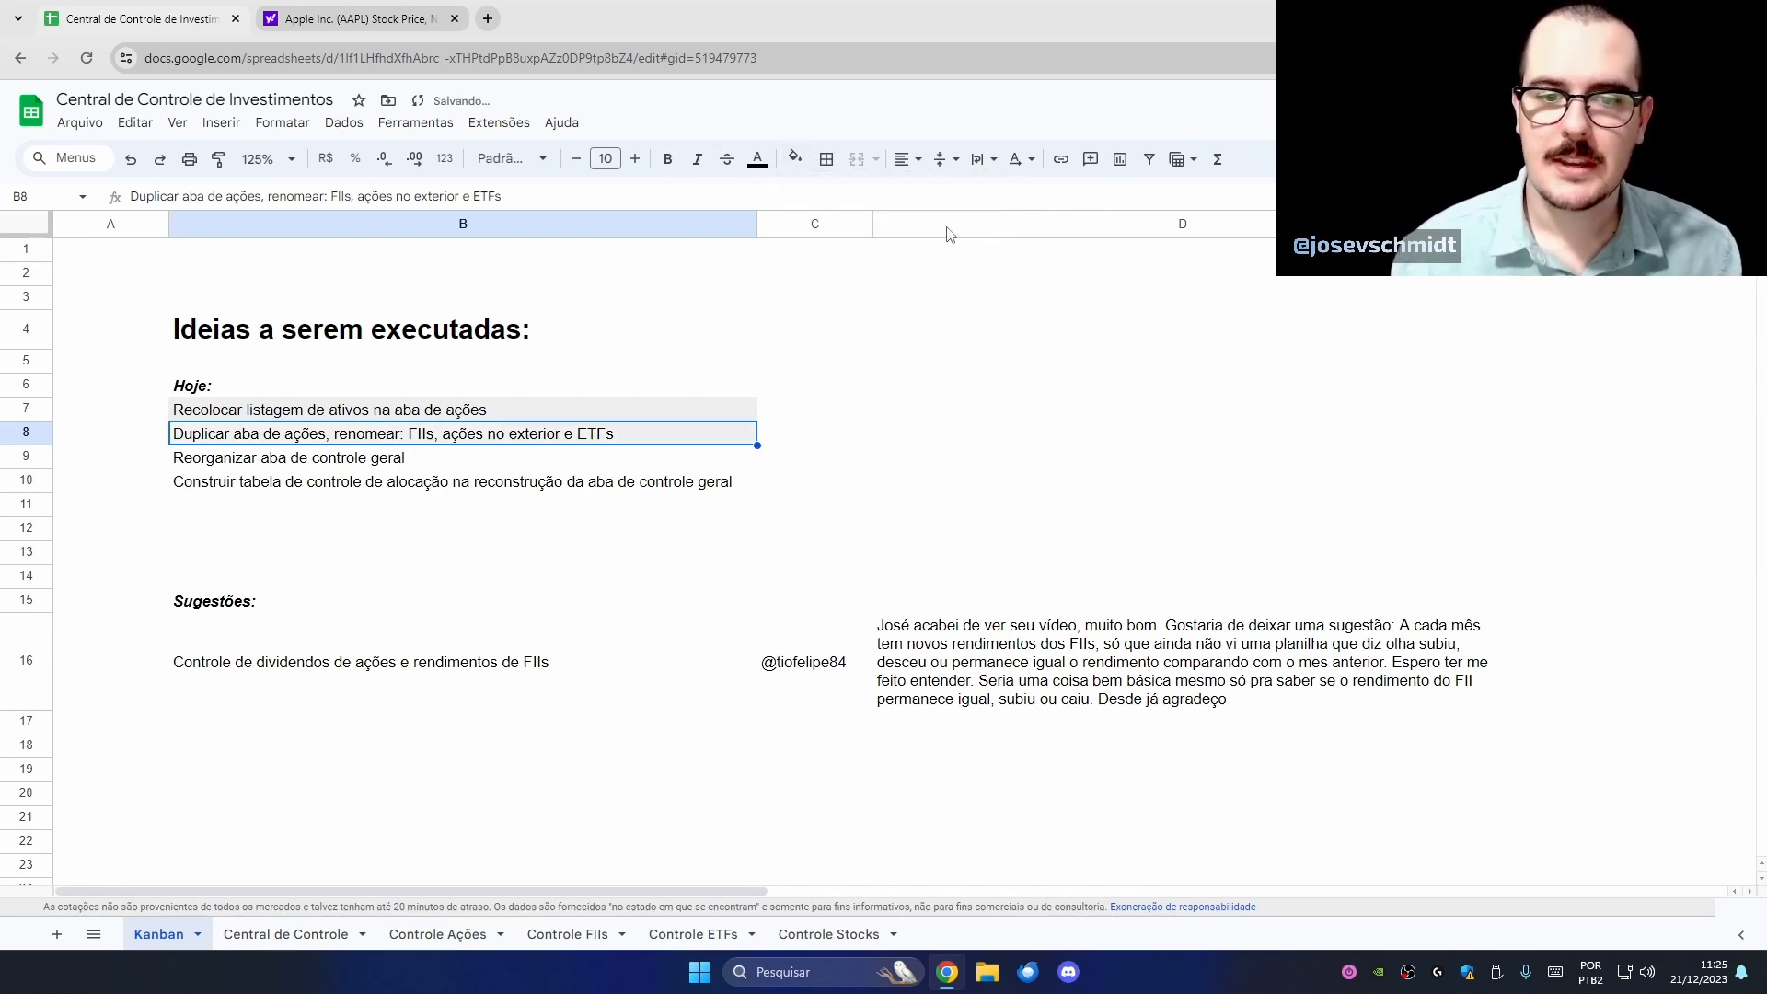
left_click(589, 467)
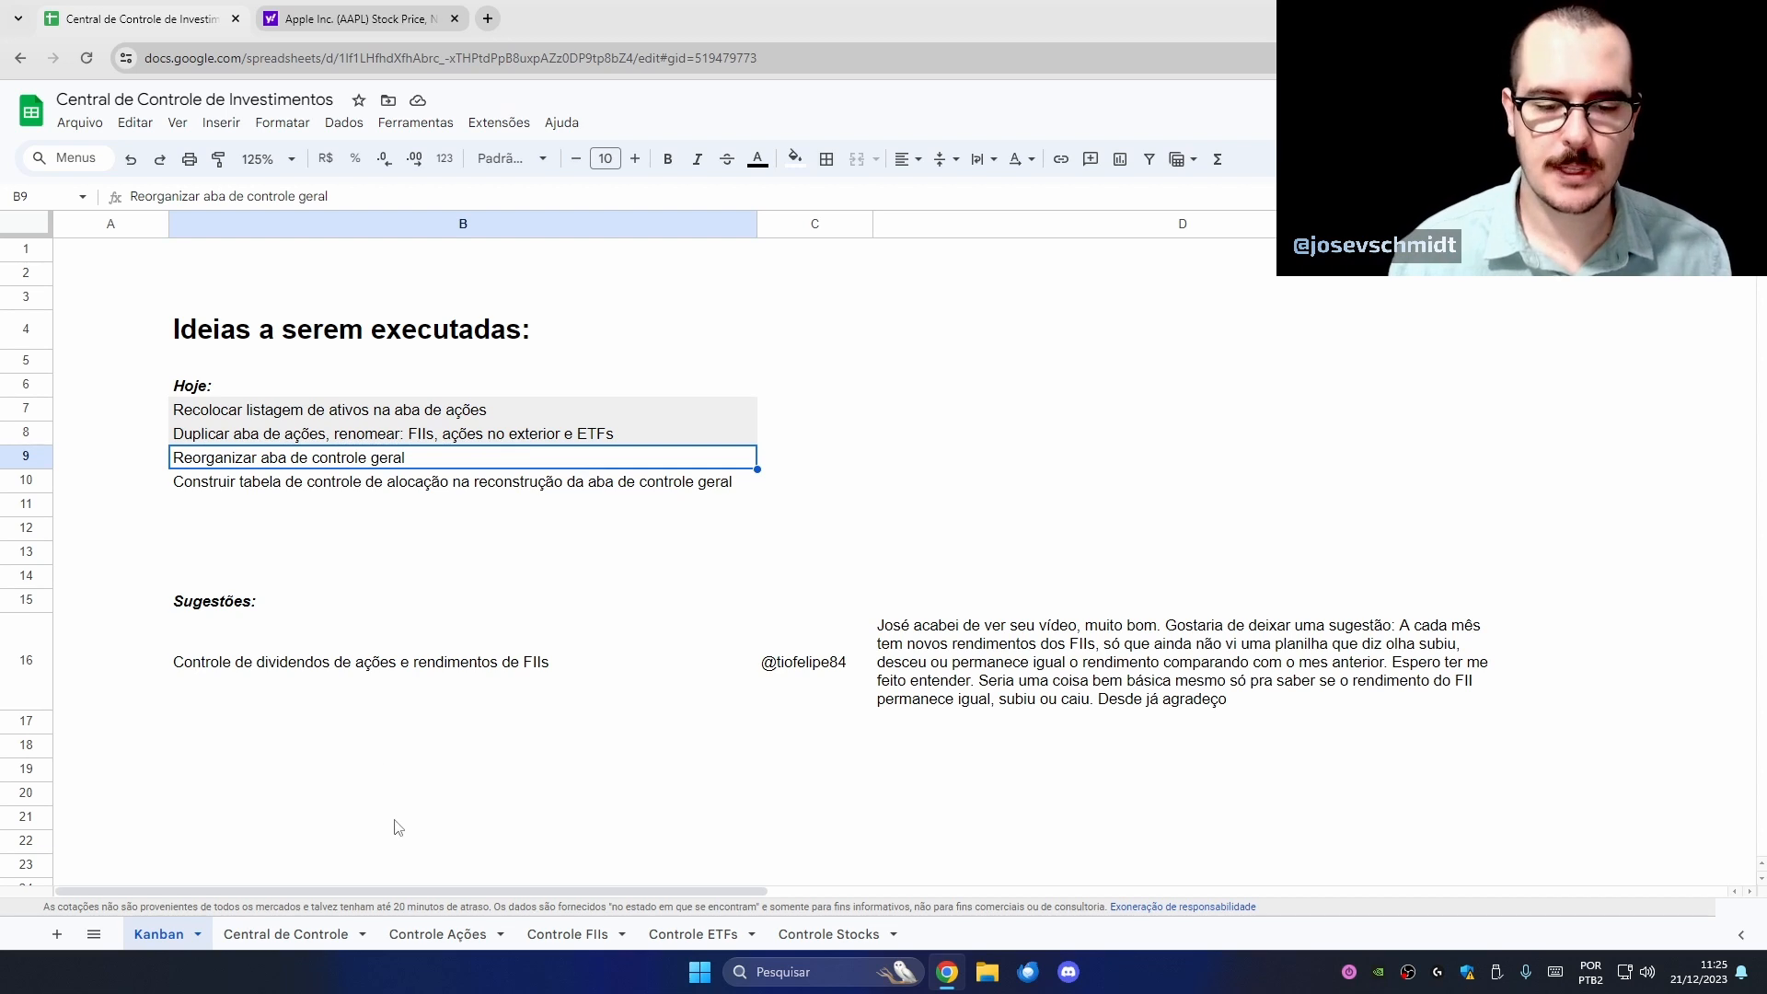
left_click(287, 935)
left_click(340, 473)
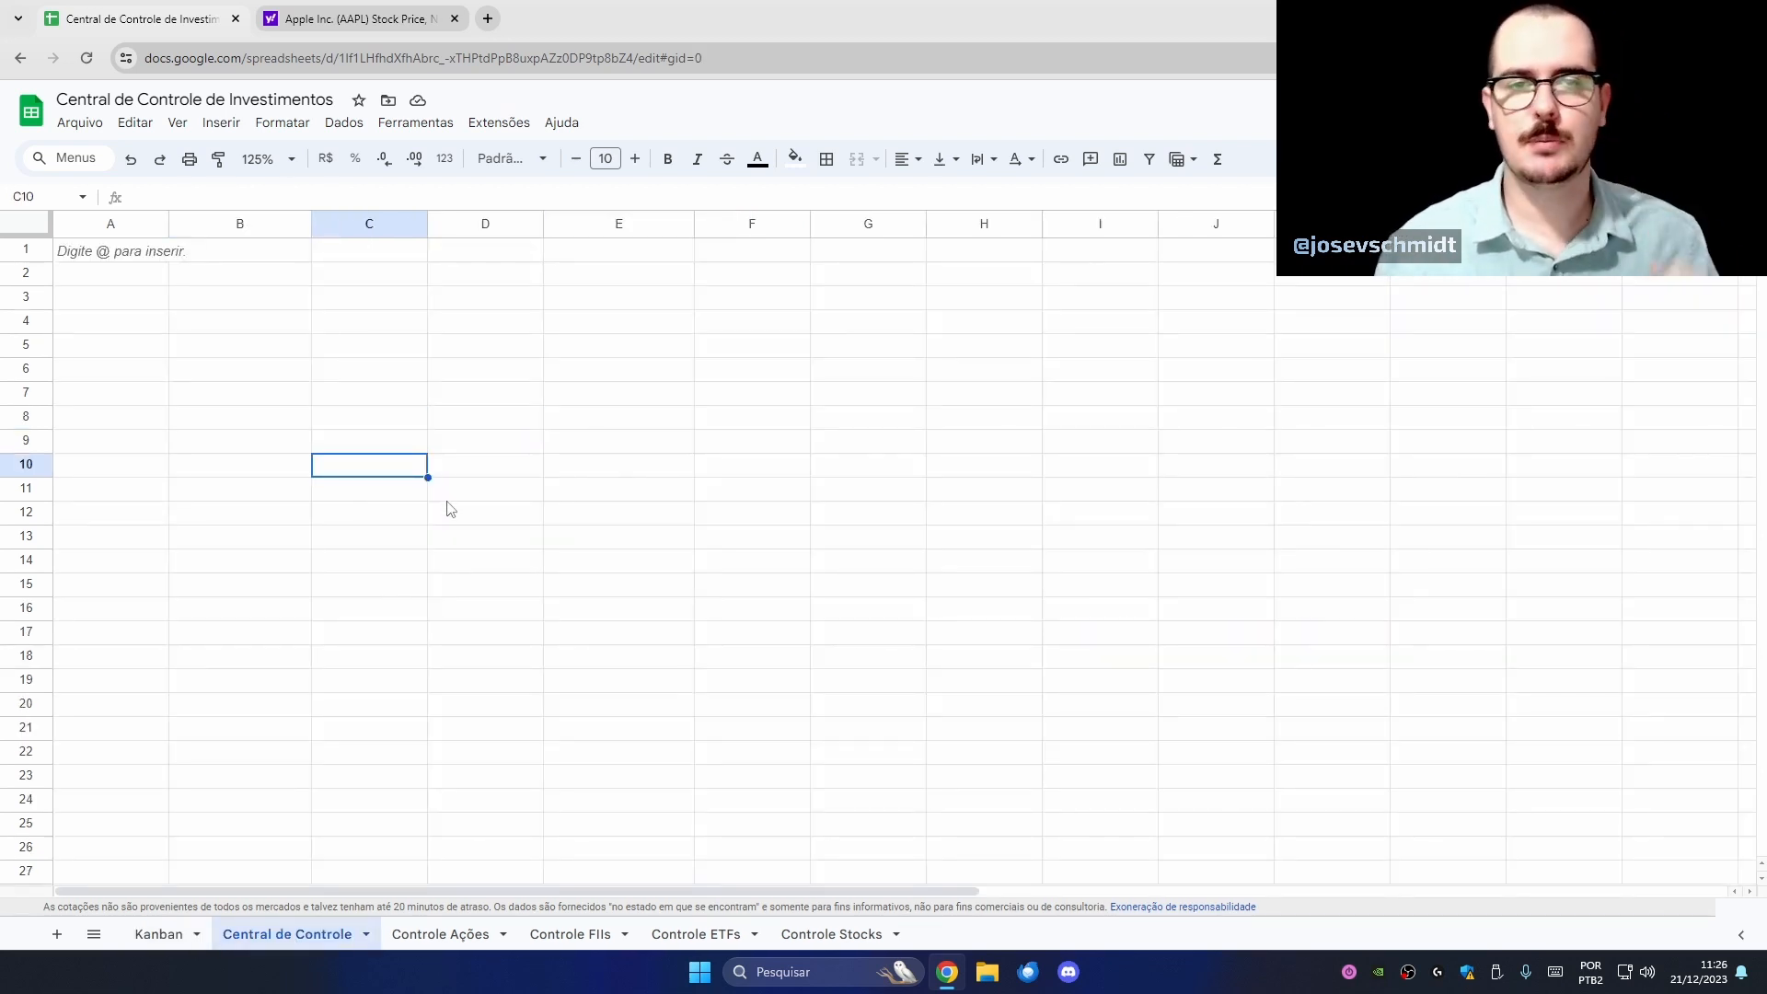
- Enter Ações Brasileiras, Exterior and Fundos Imobiliários in C10:C12
type("Ações B")
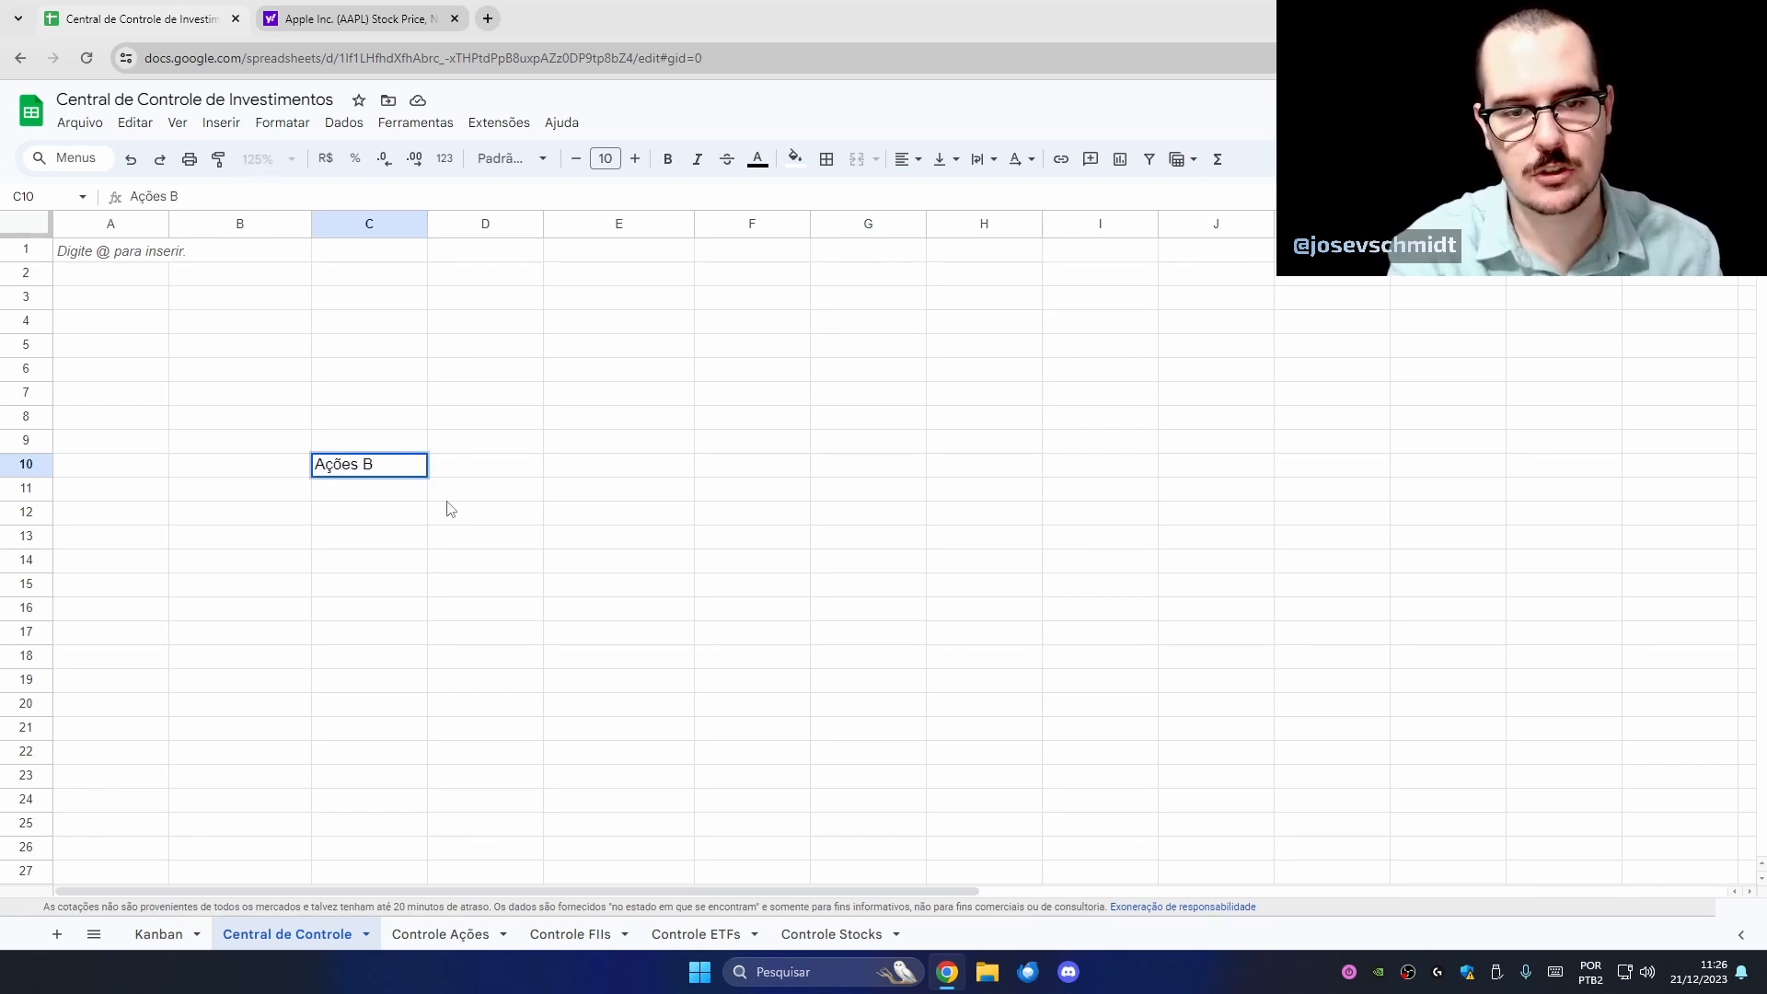
type("rasileiras")
key("Return")
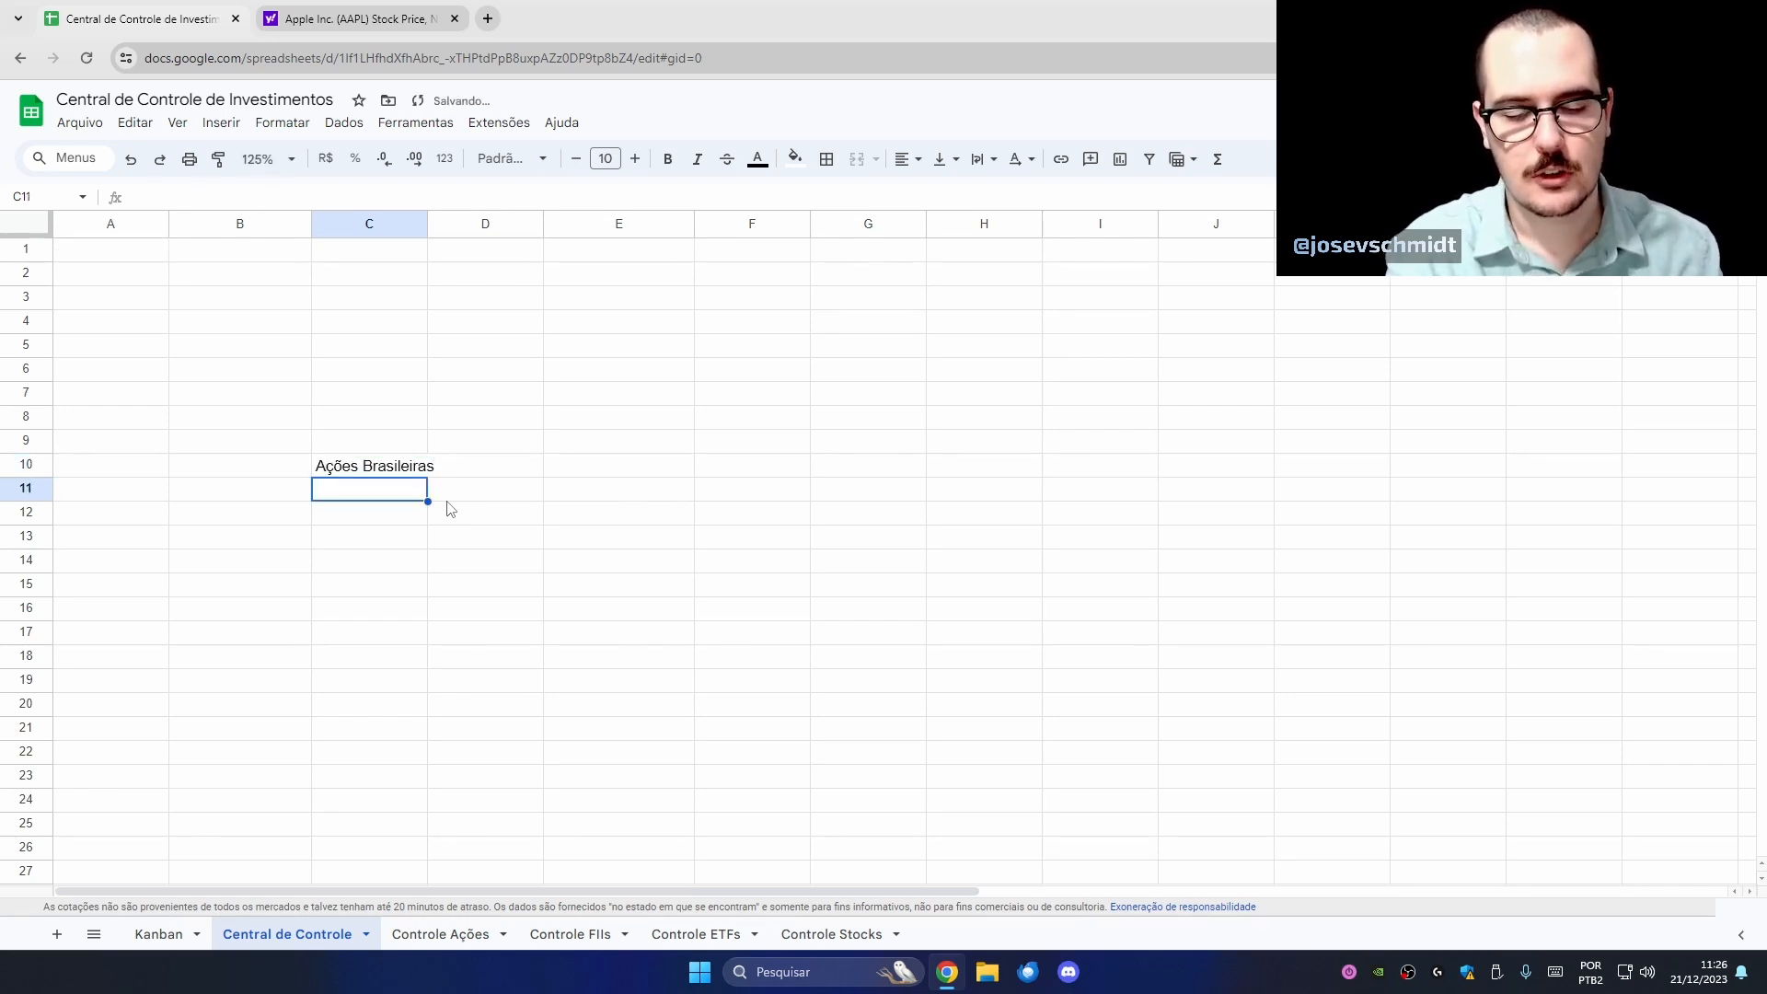
type("S")
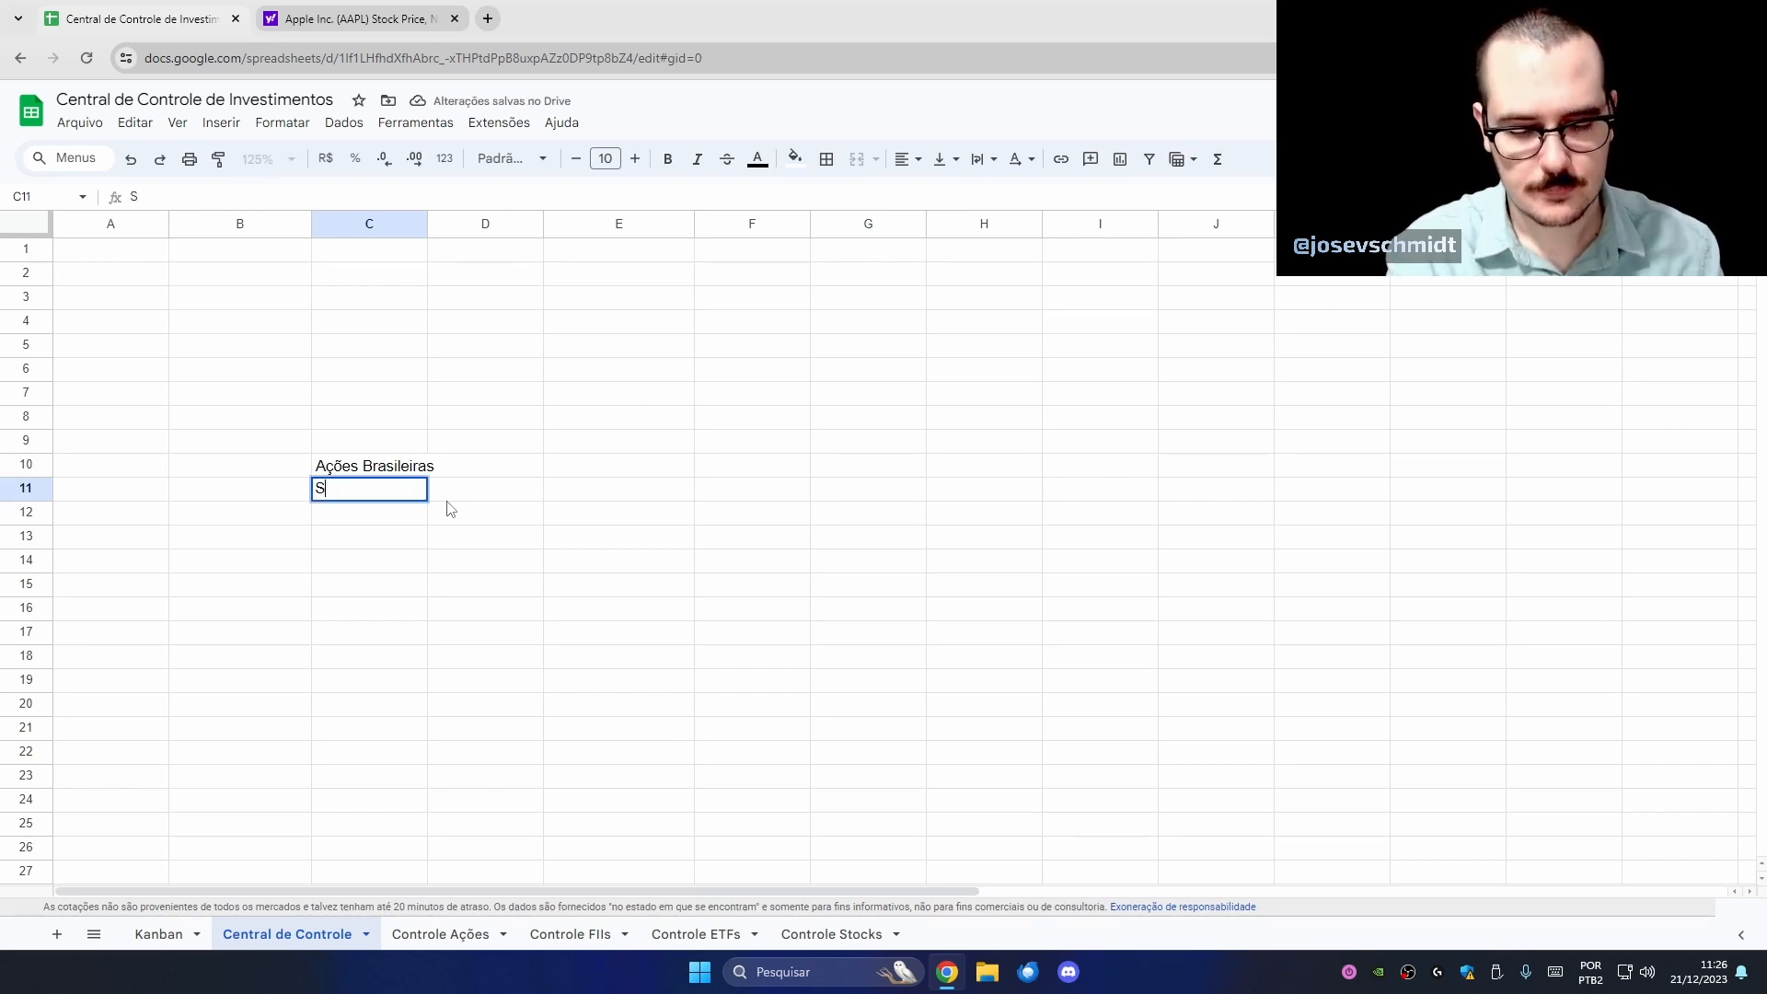
key("BackSpace")
type("Exterior")
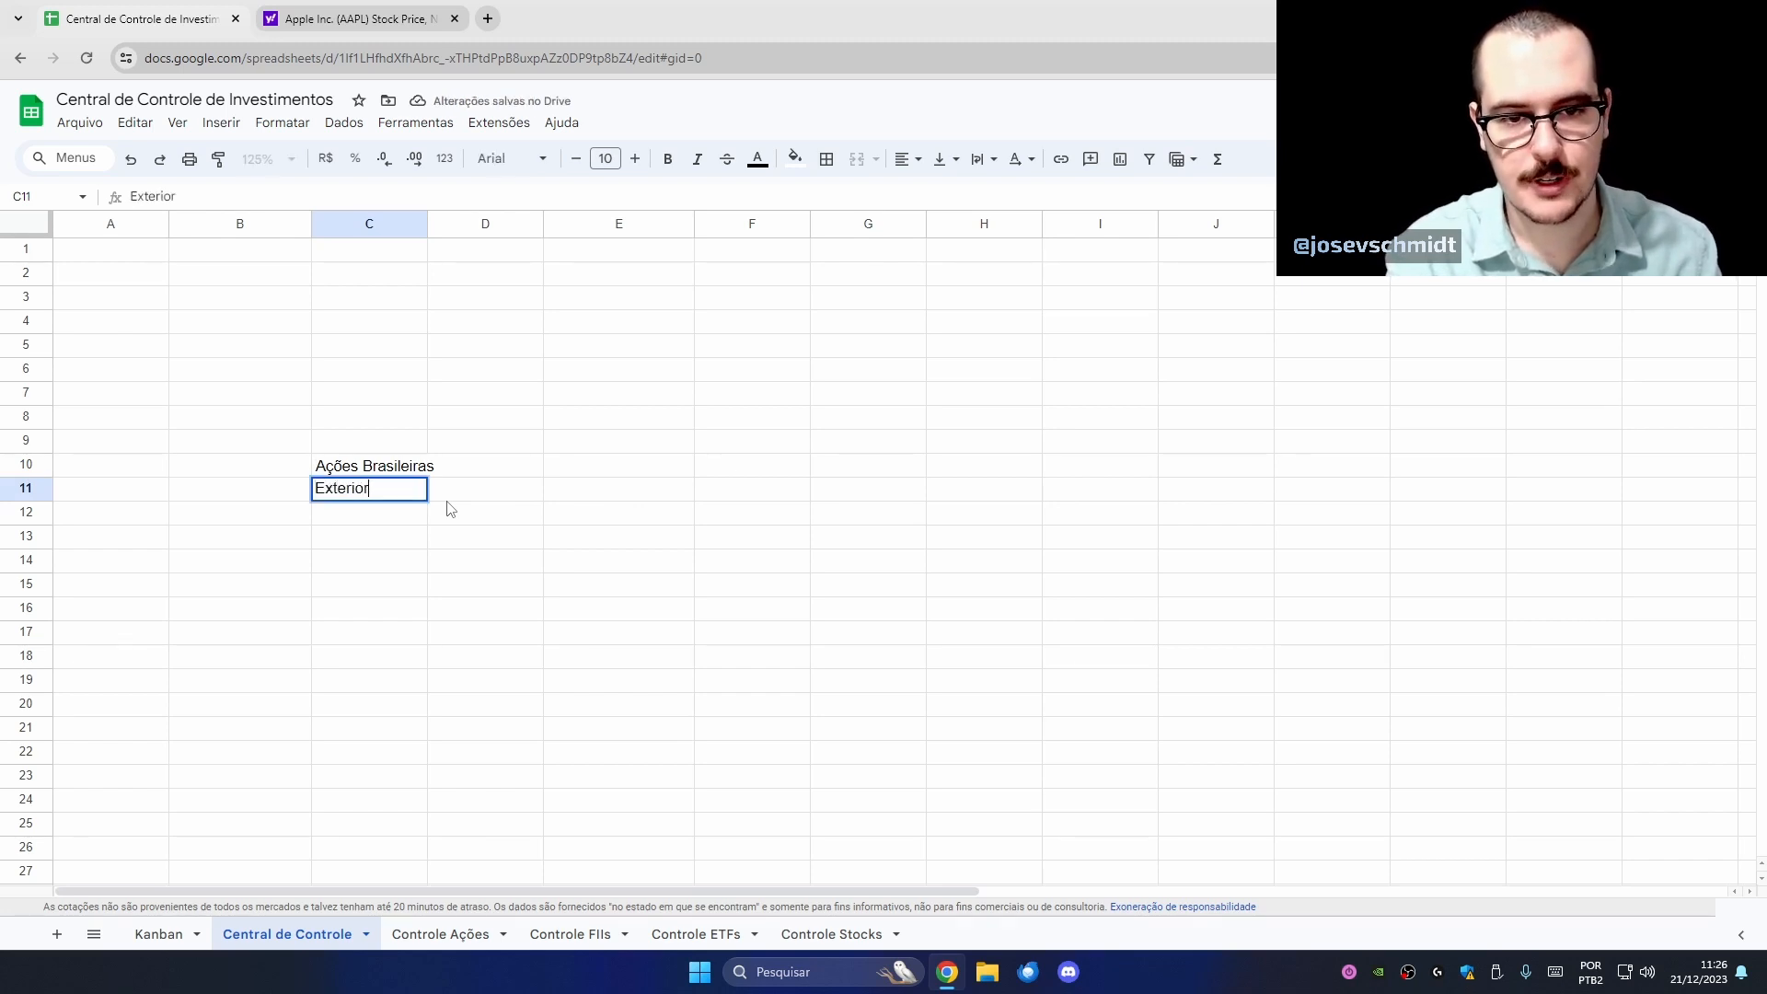
key("Return")
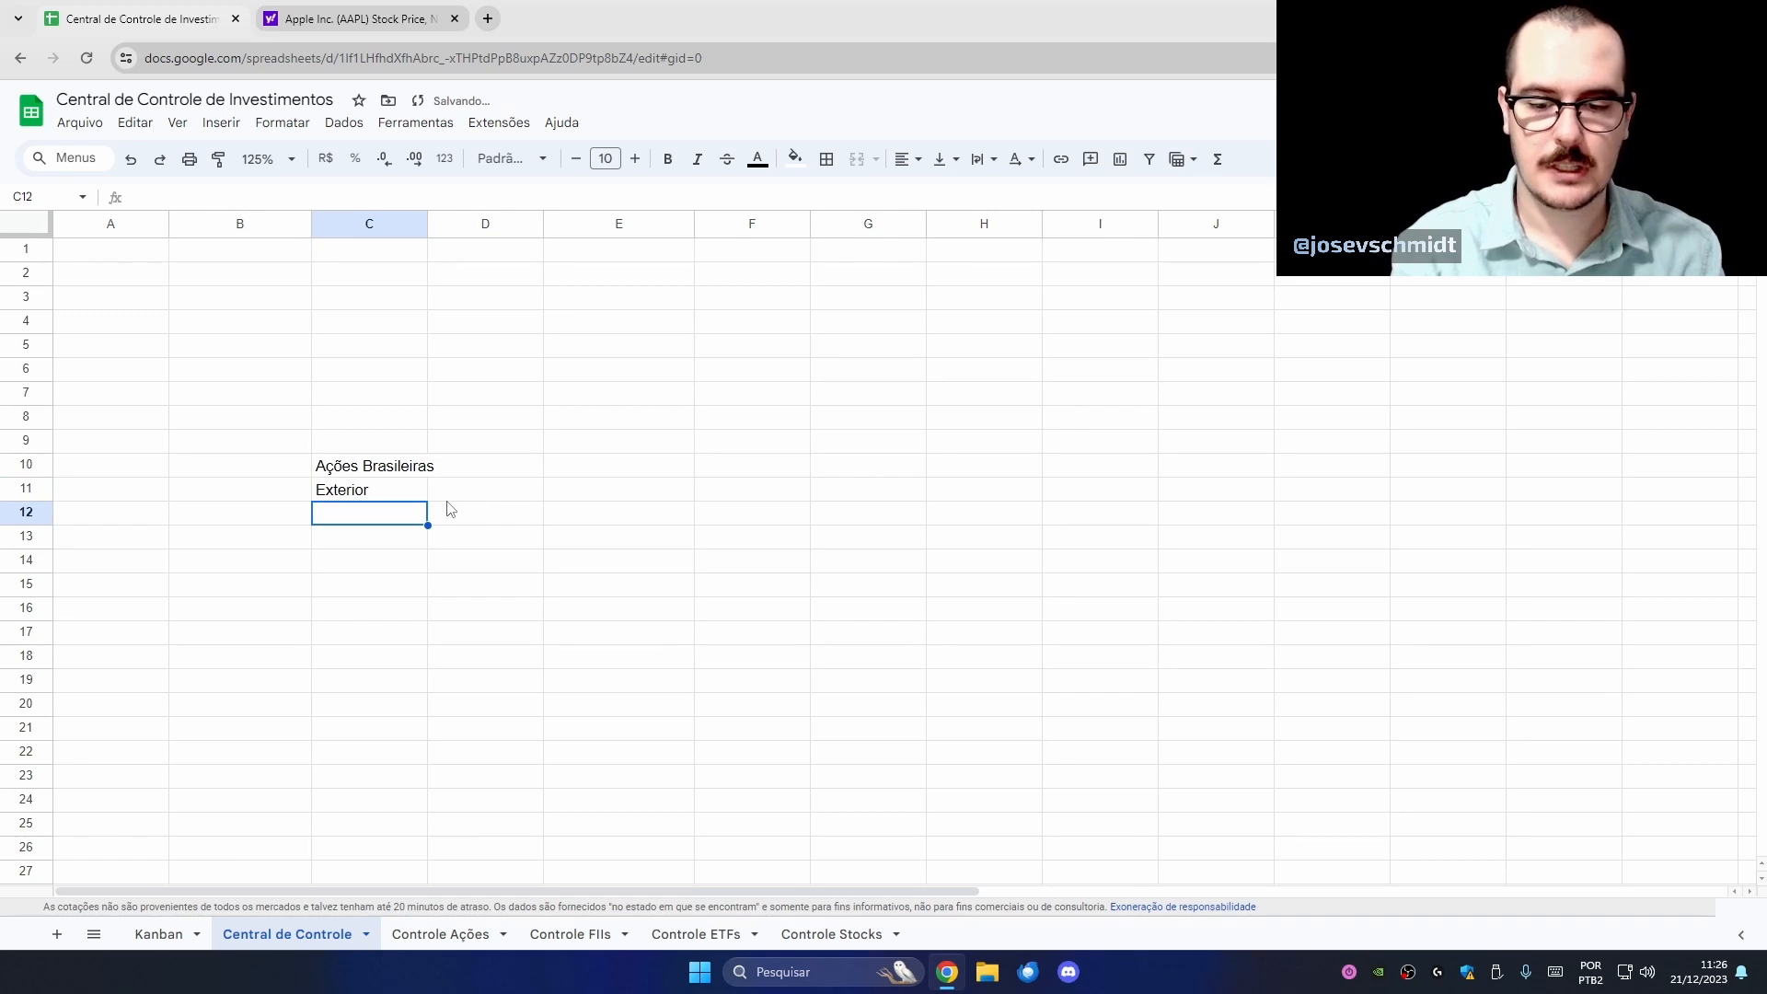
type("Fun")
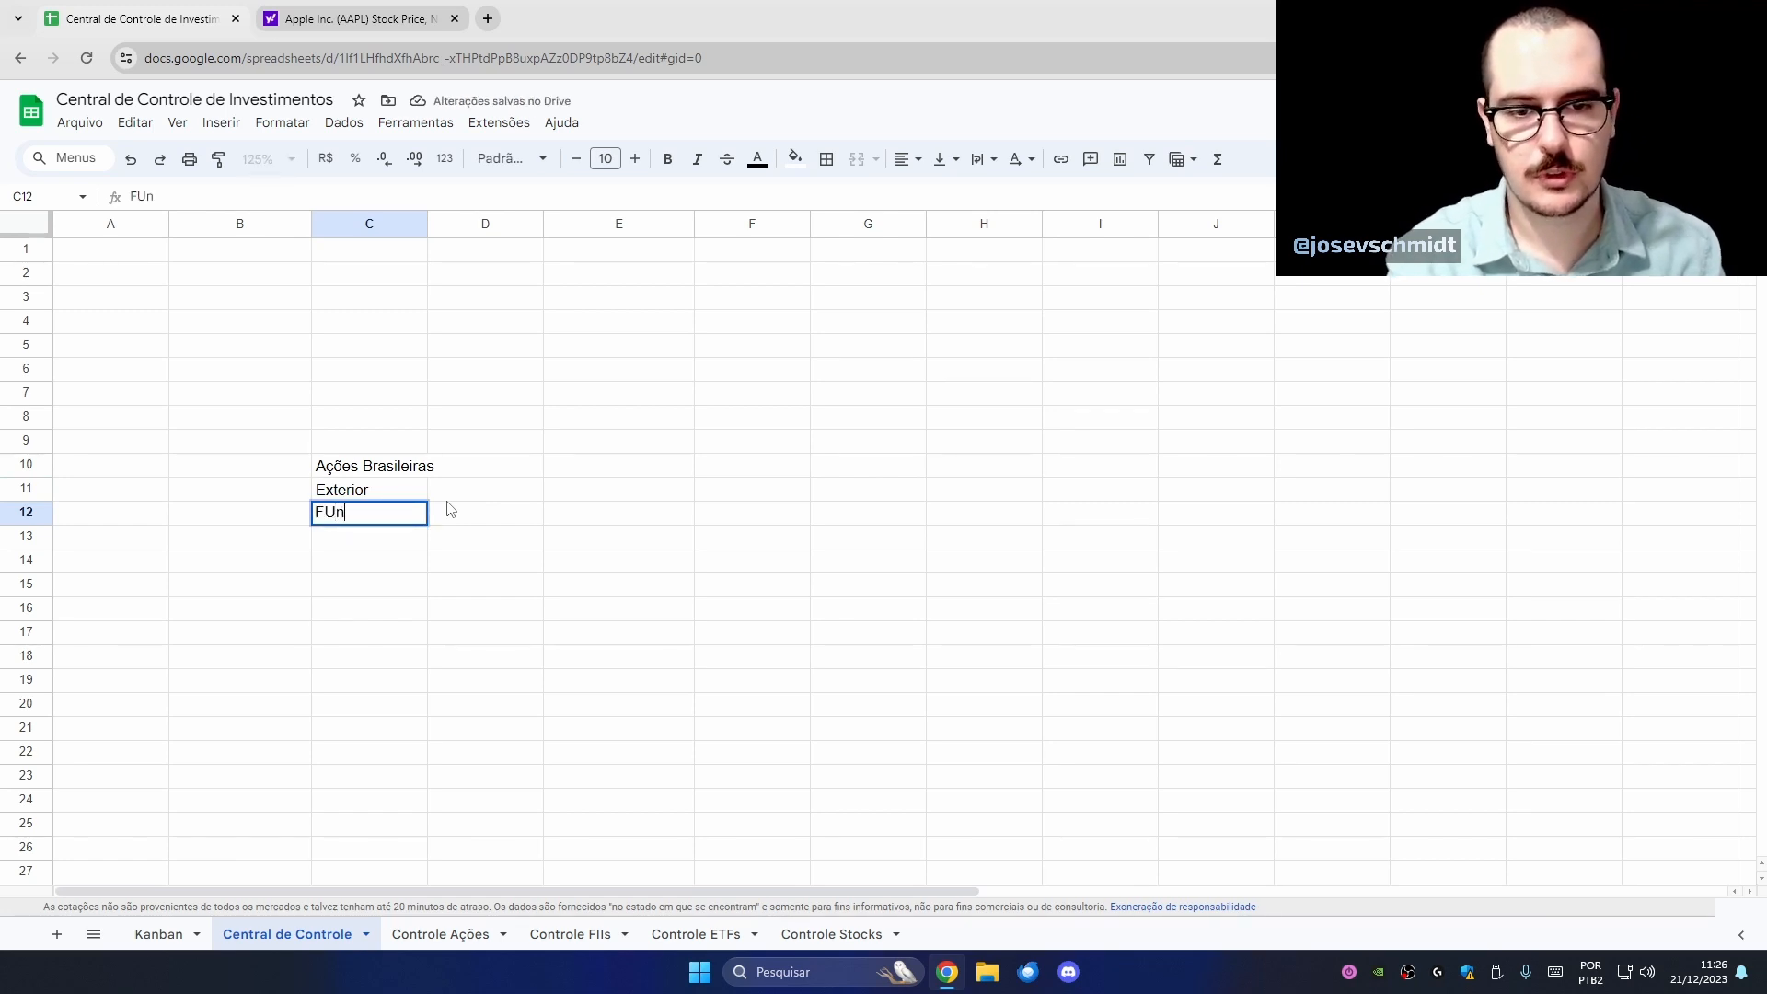
key("BackSpace")
key("BackSpace")
type("undos Imobiliários")
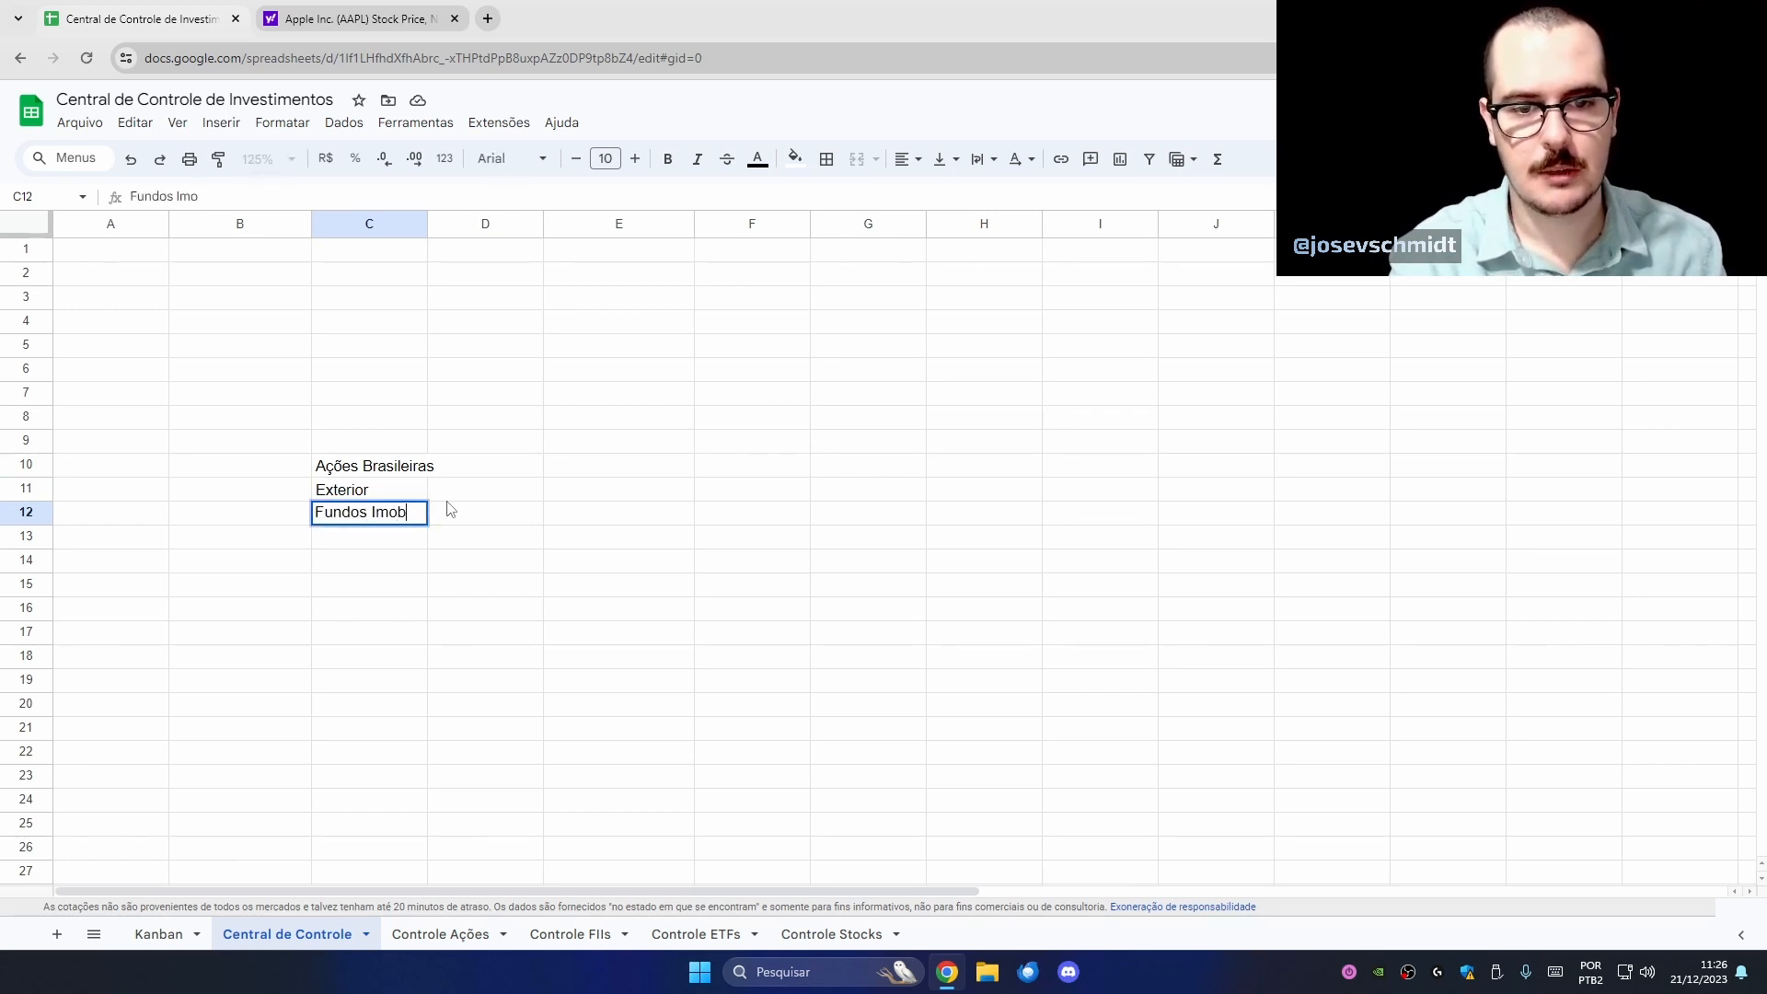
key("Return")
- Enter ETFs + Ações, ETFs + Stocks and FIIs in B10:B12, and widen column C
key("Up")
key("Up")
key("Up")
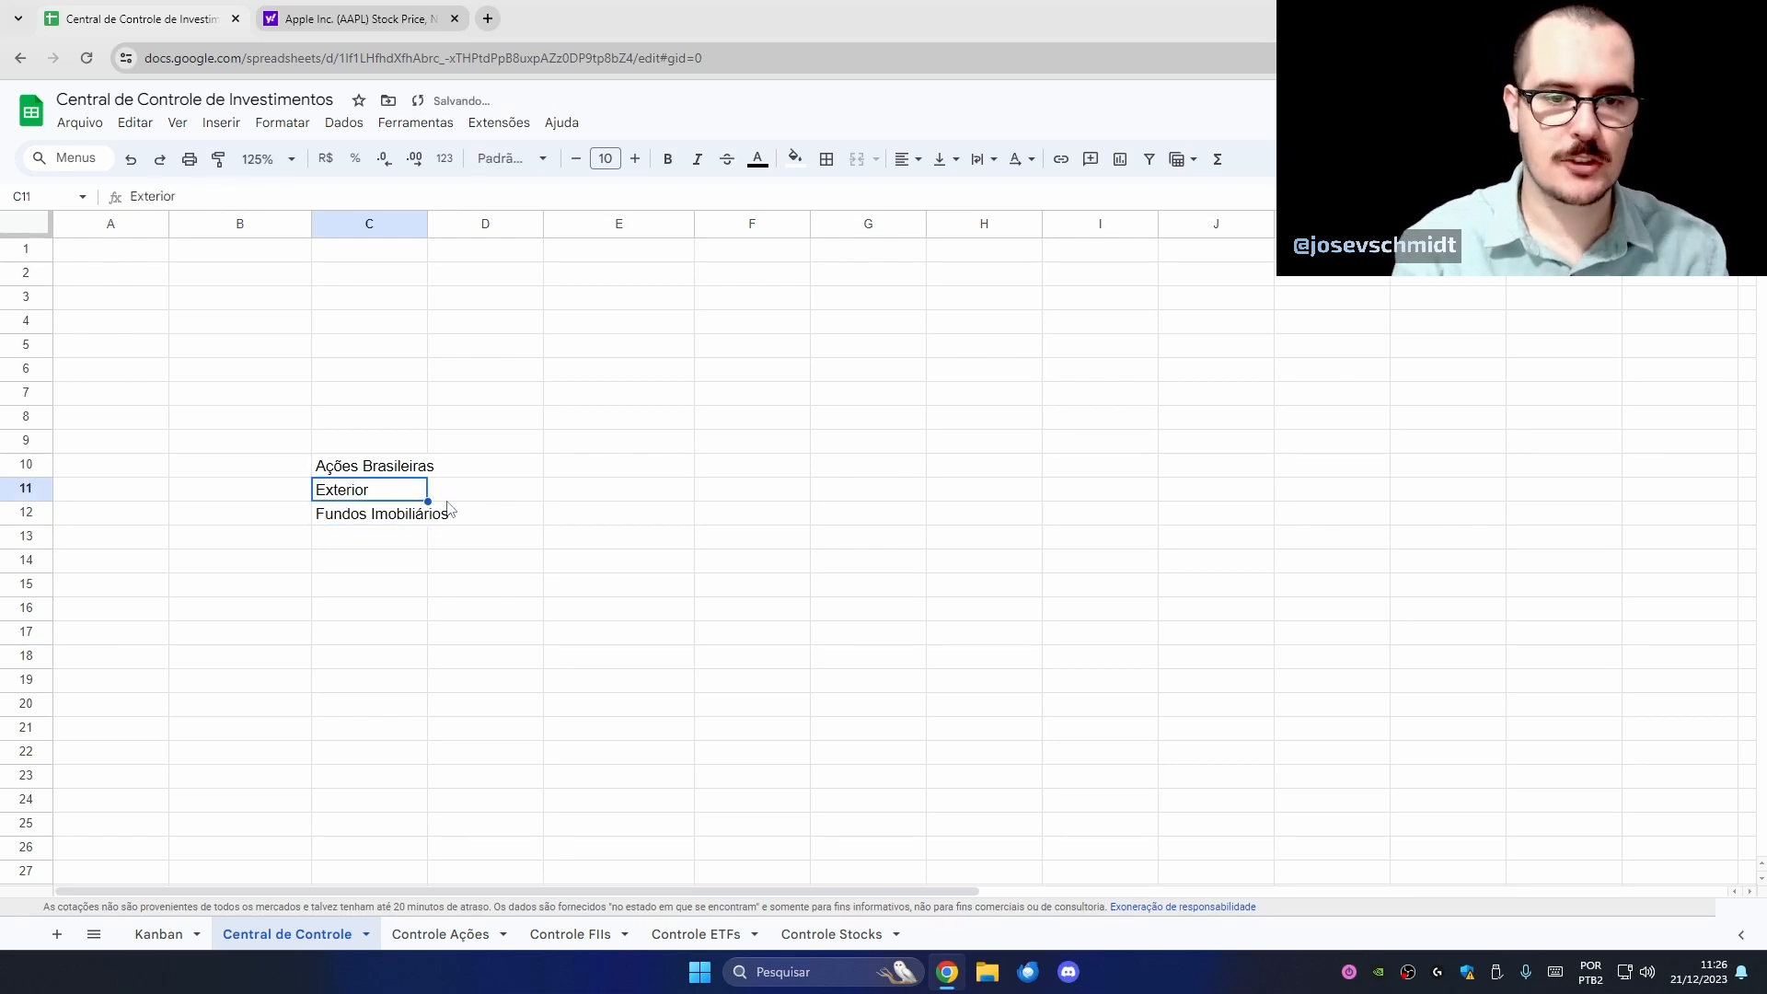
key("Left")
type("ETF")
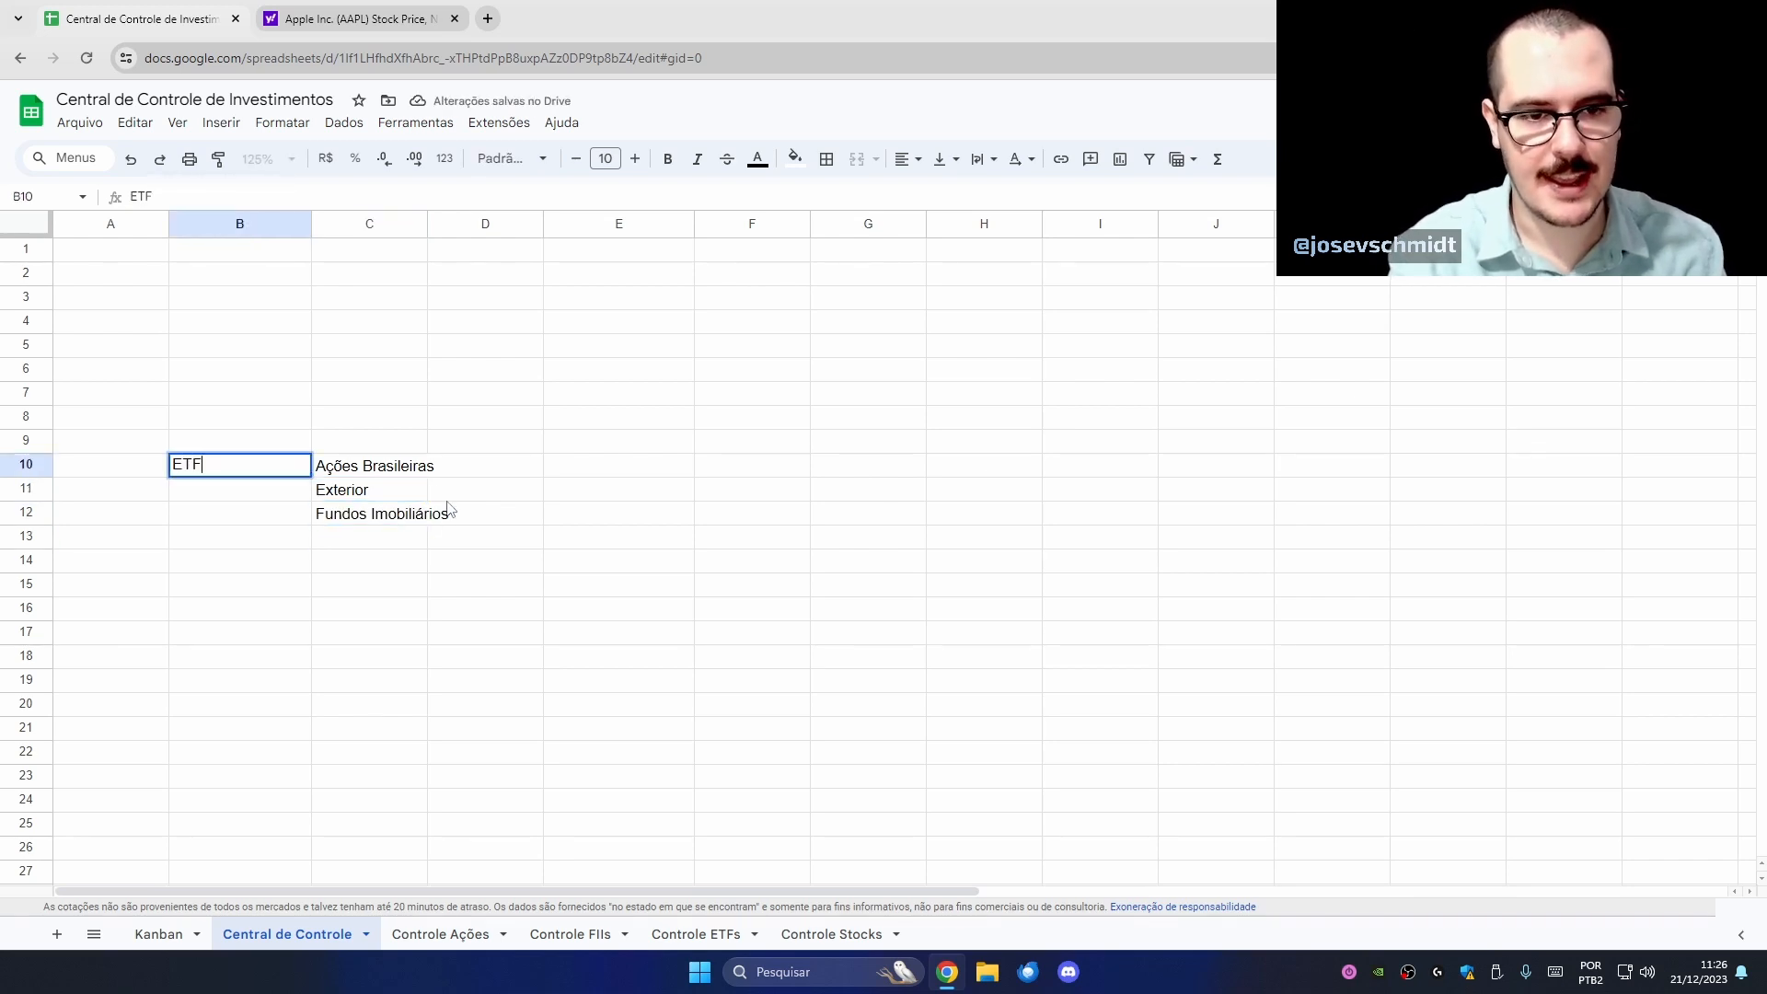
type("s + Ações")
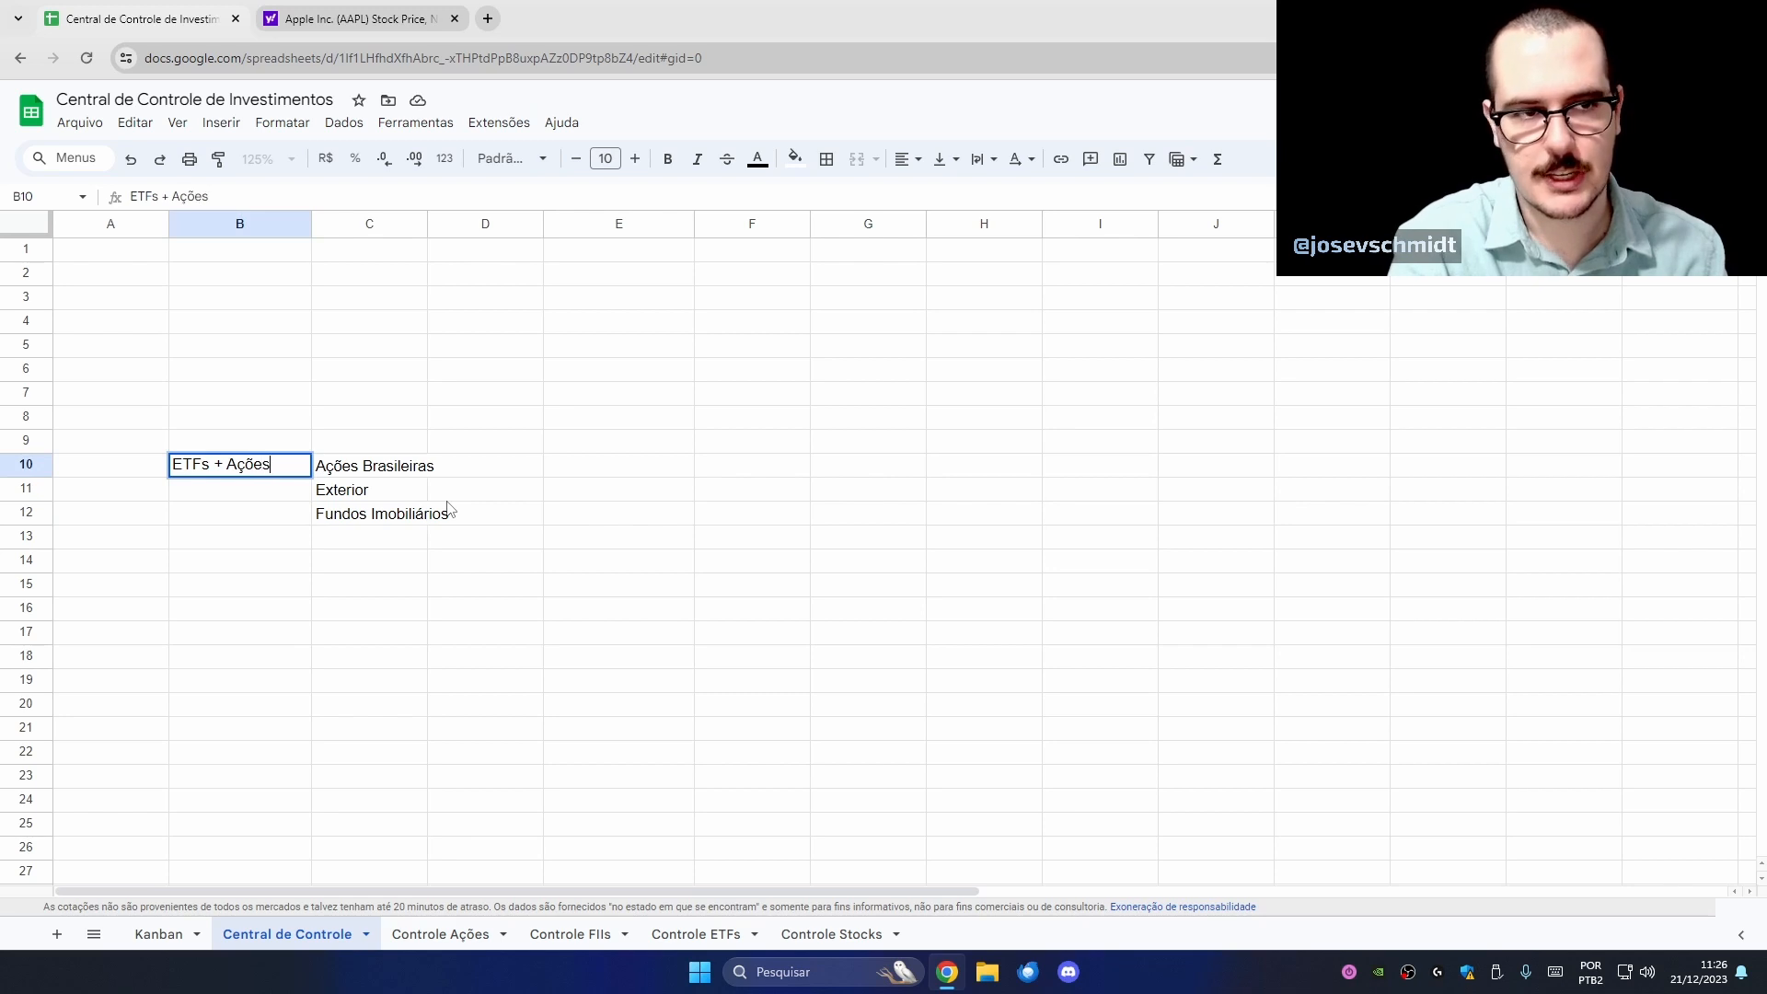
key("Return")
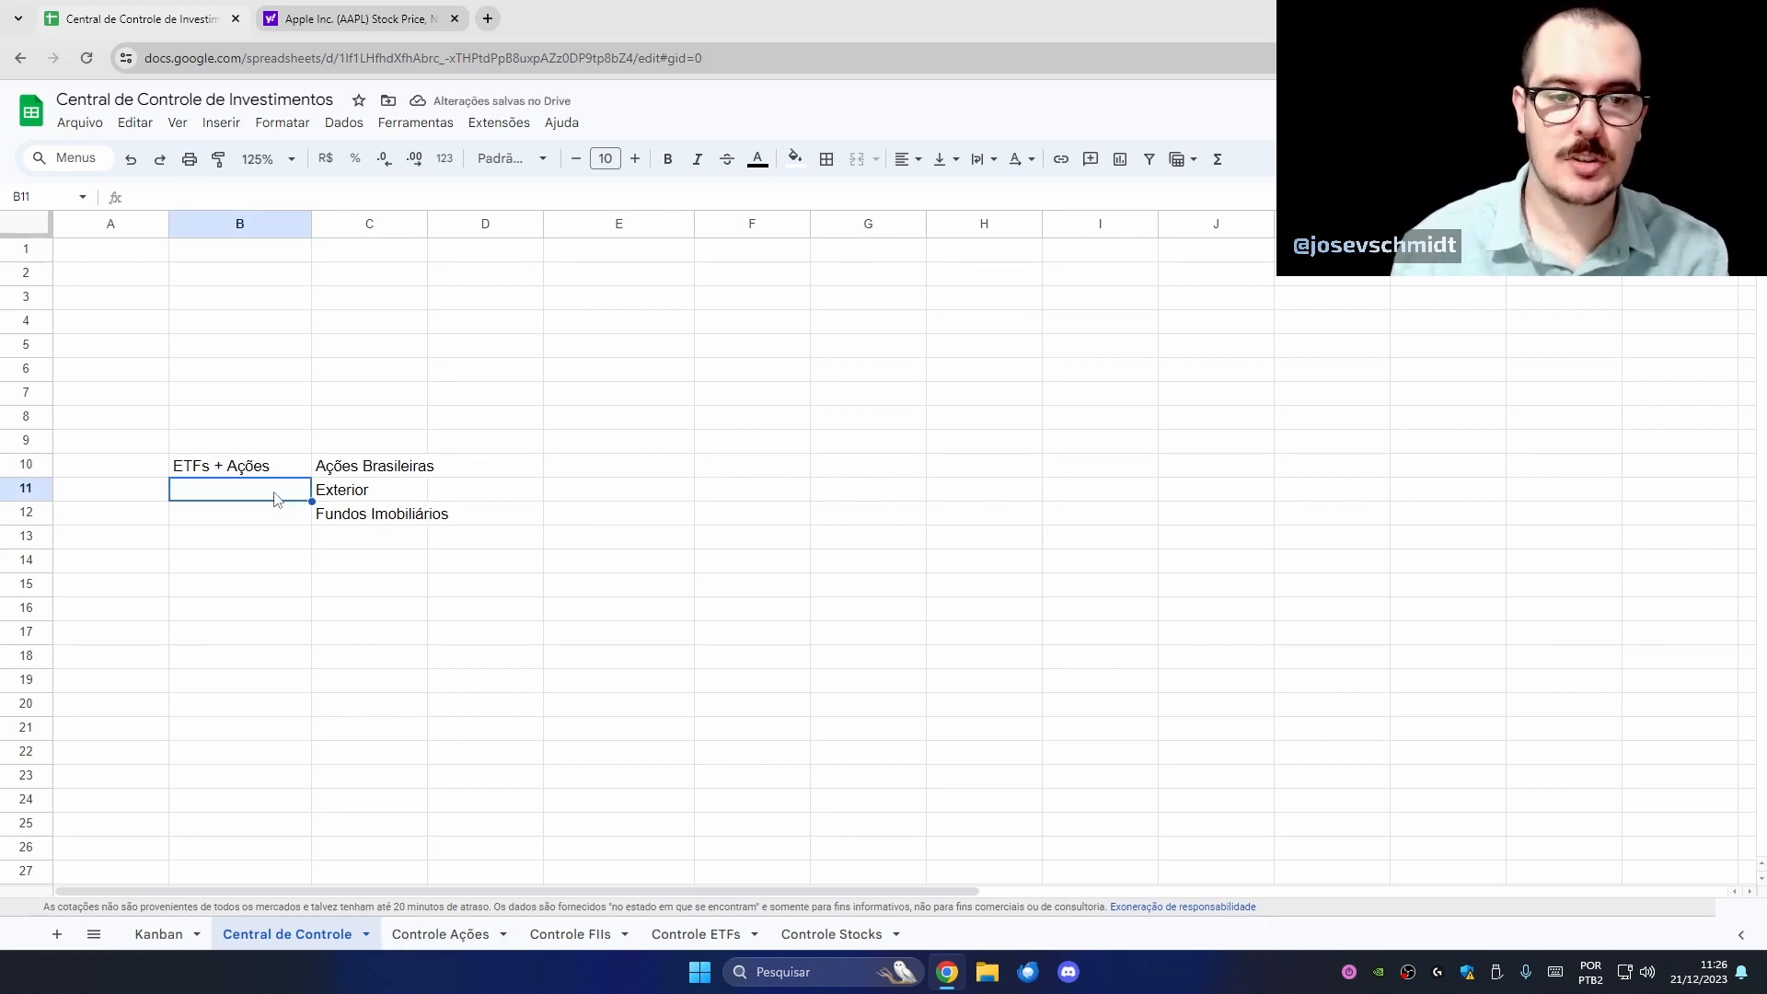
type("ET")
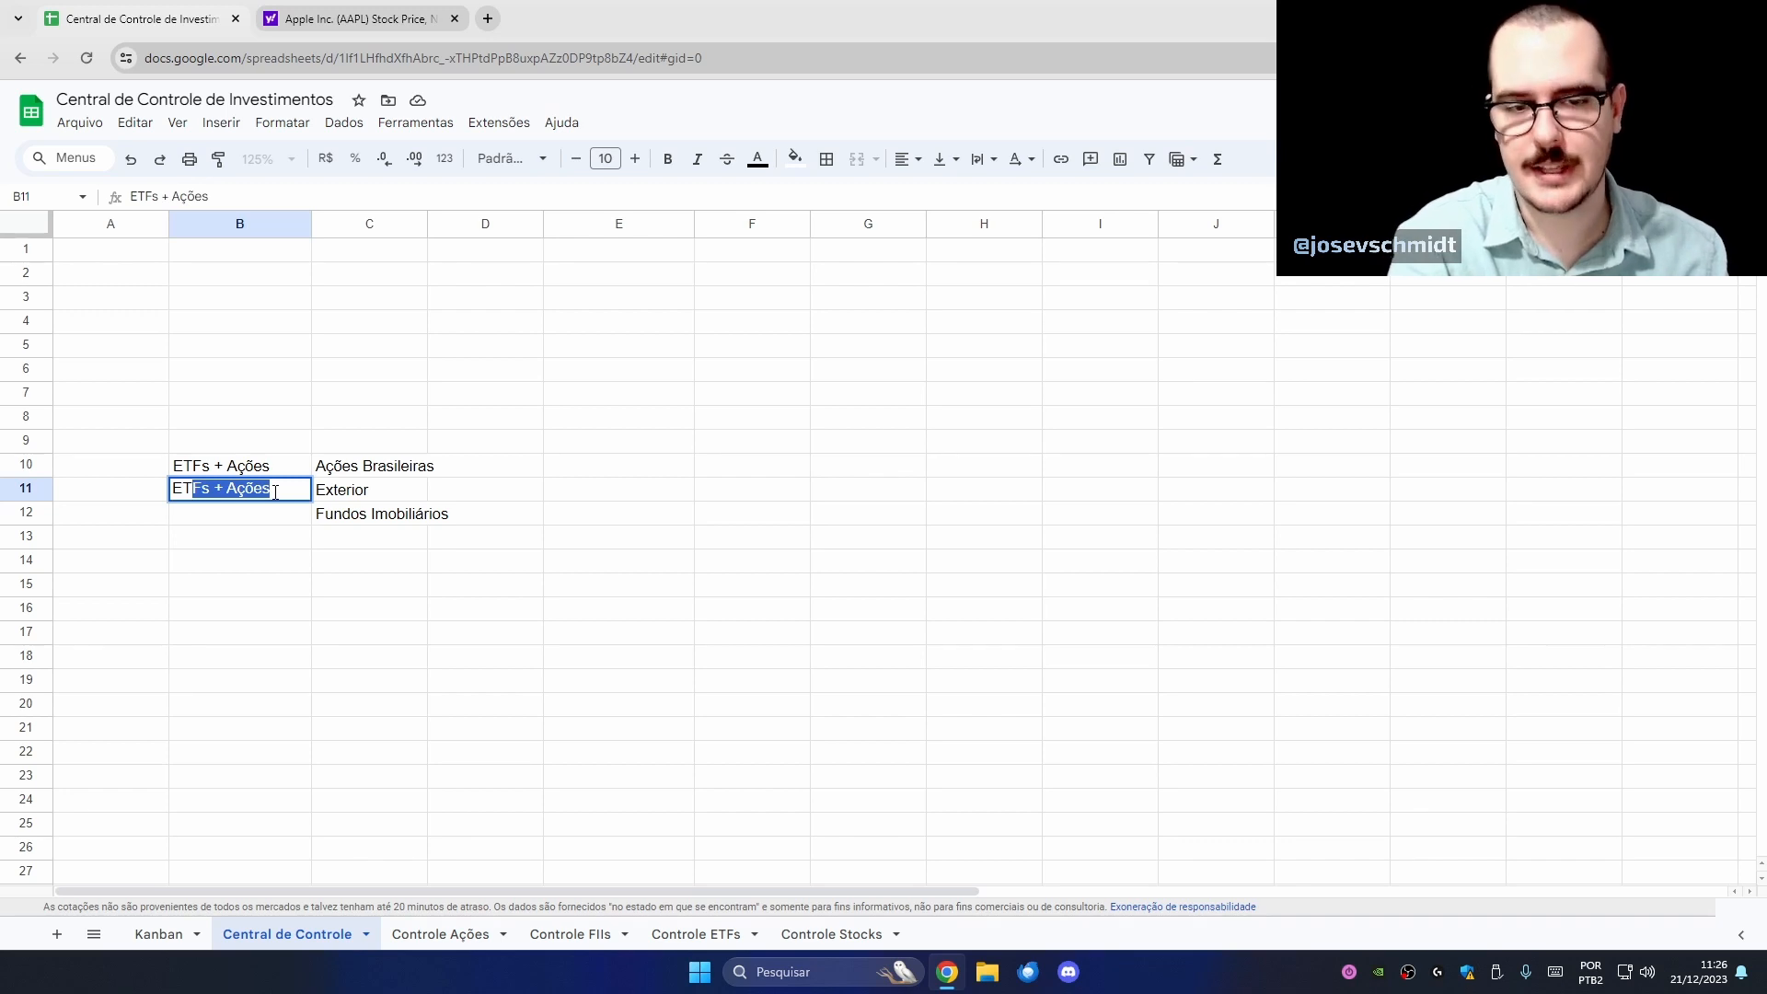
type("Fs + Stocks")
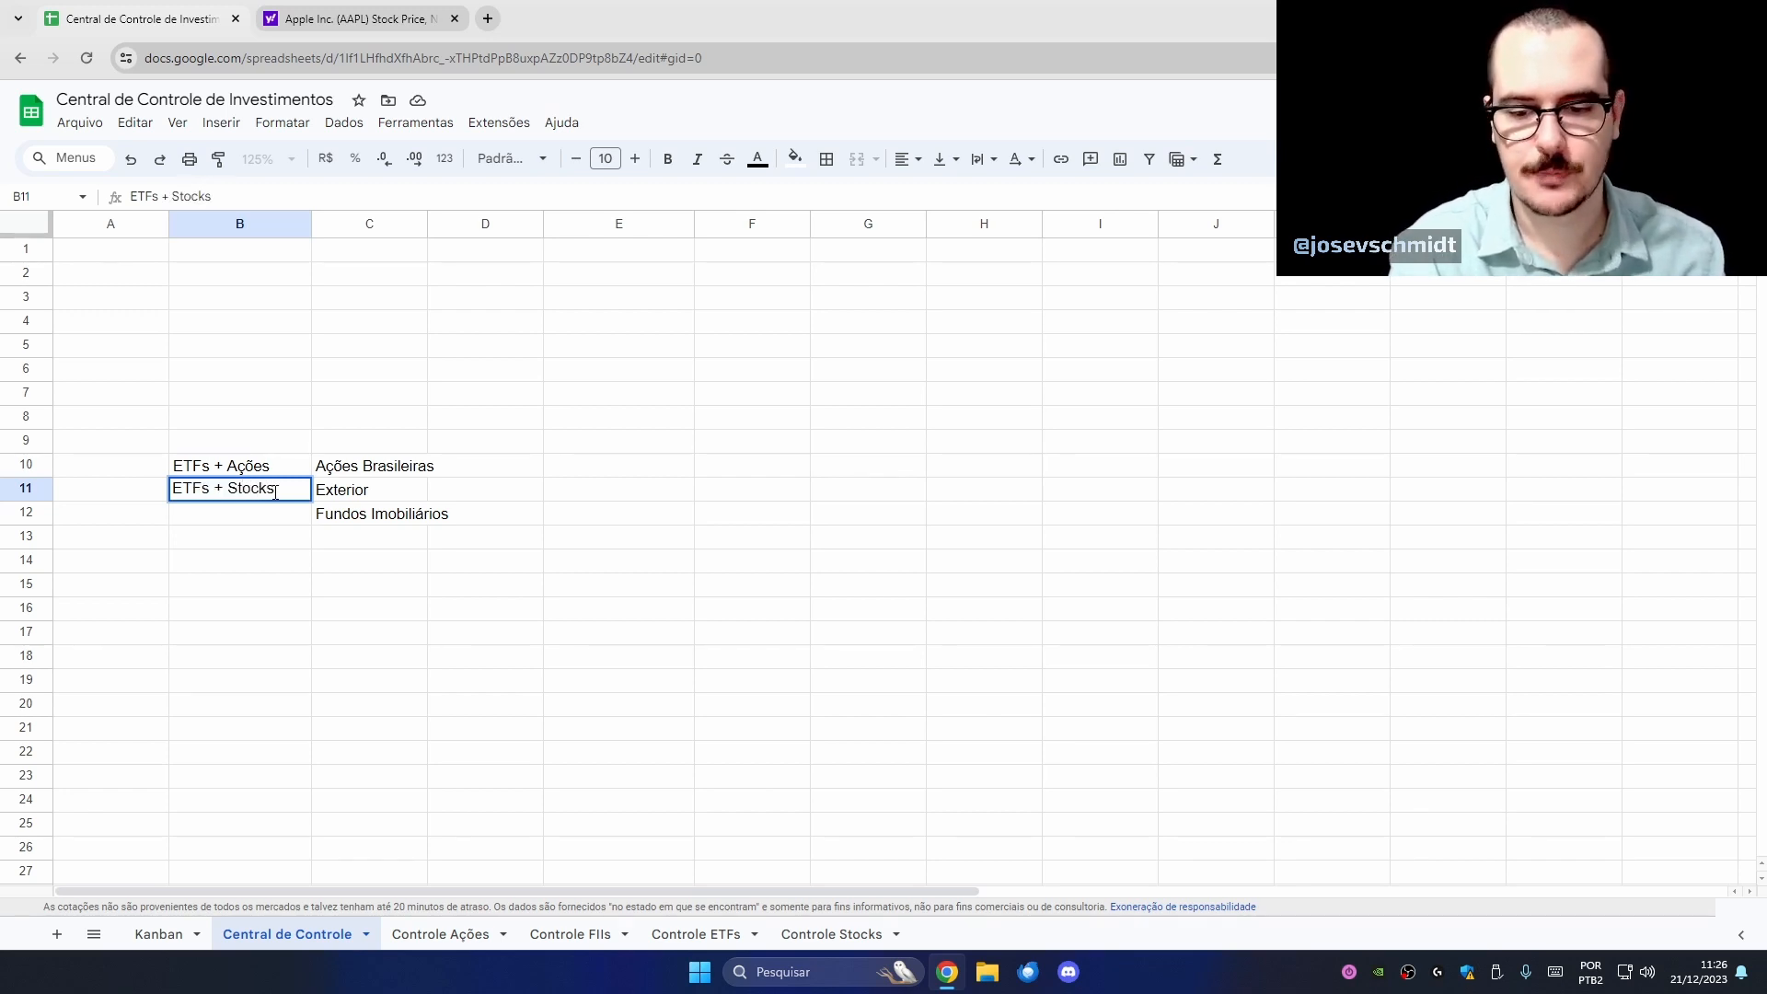
key("Return")
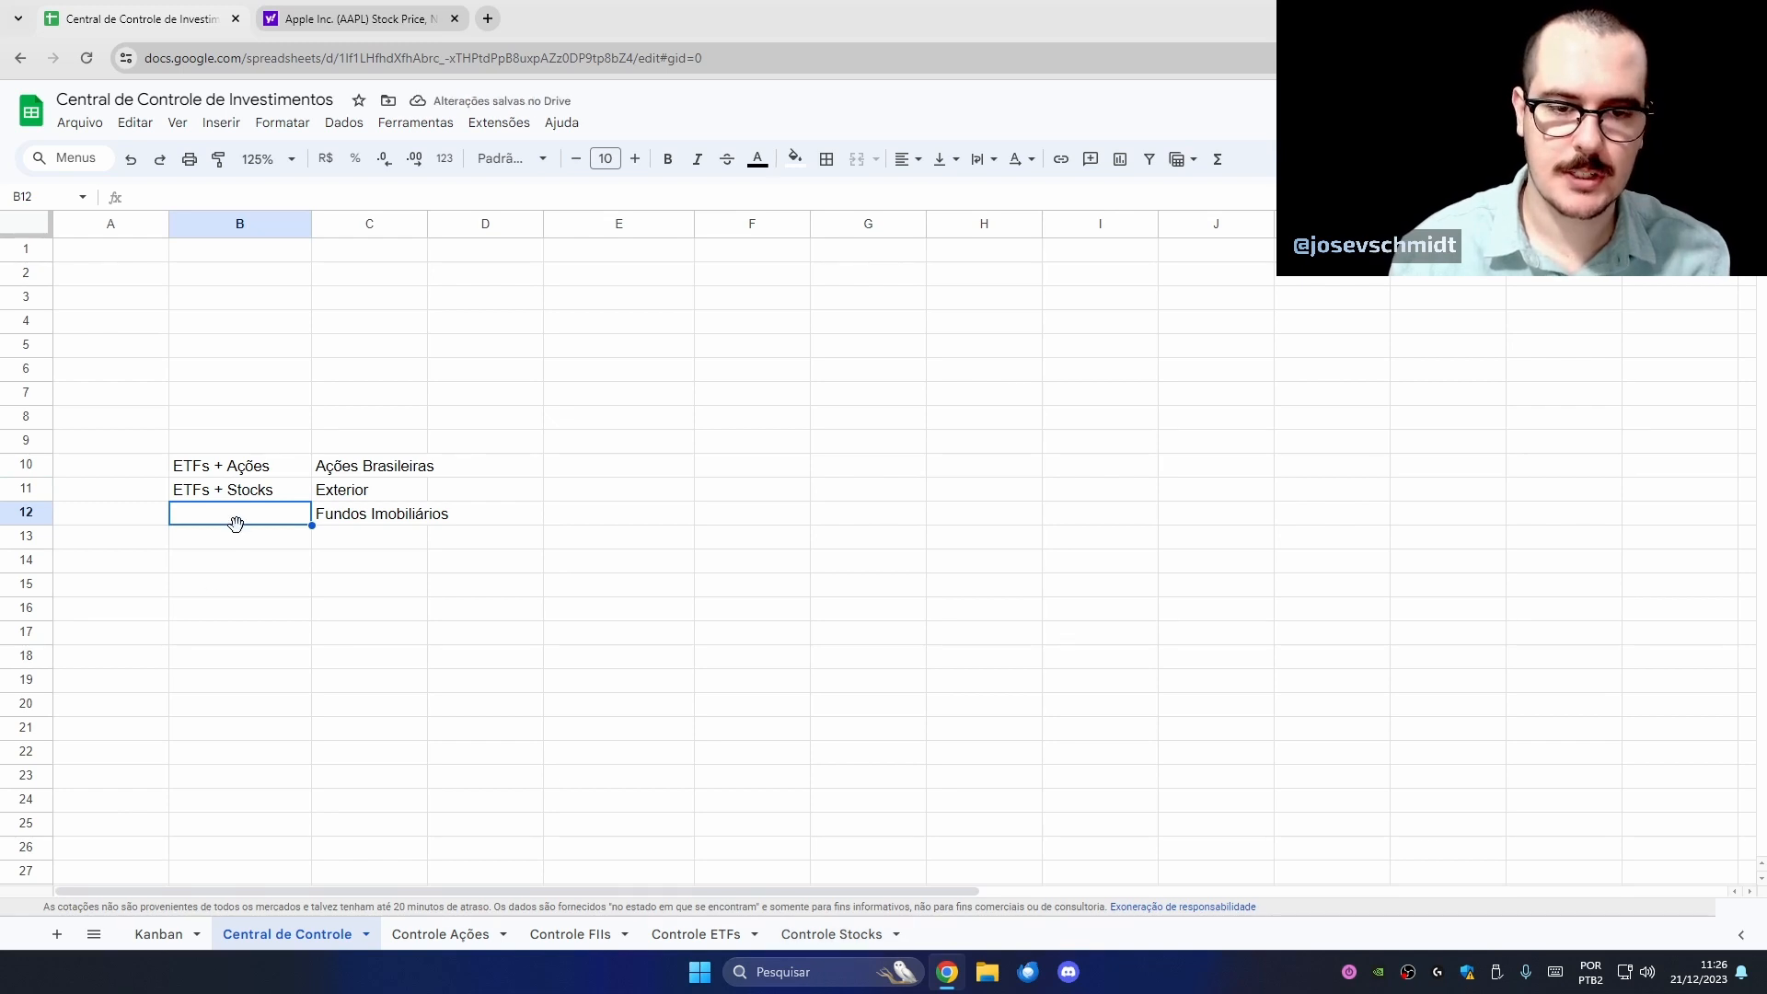
type("FIIs")
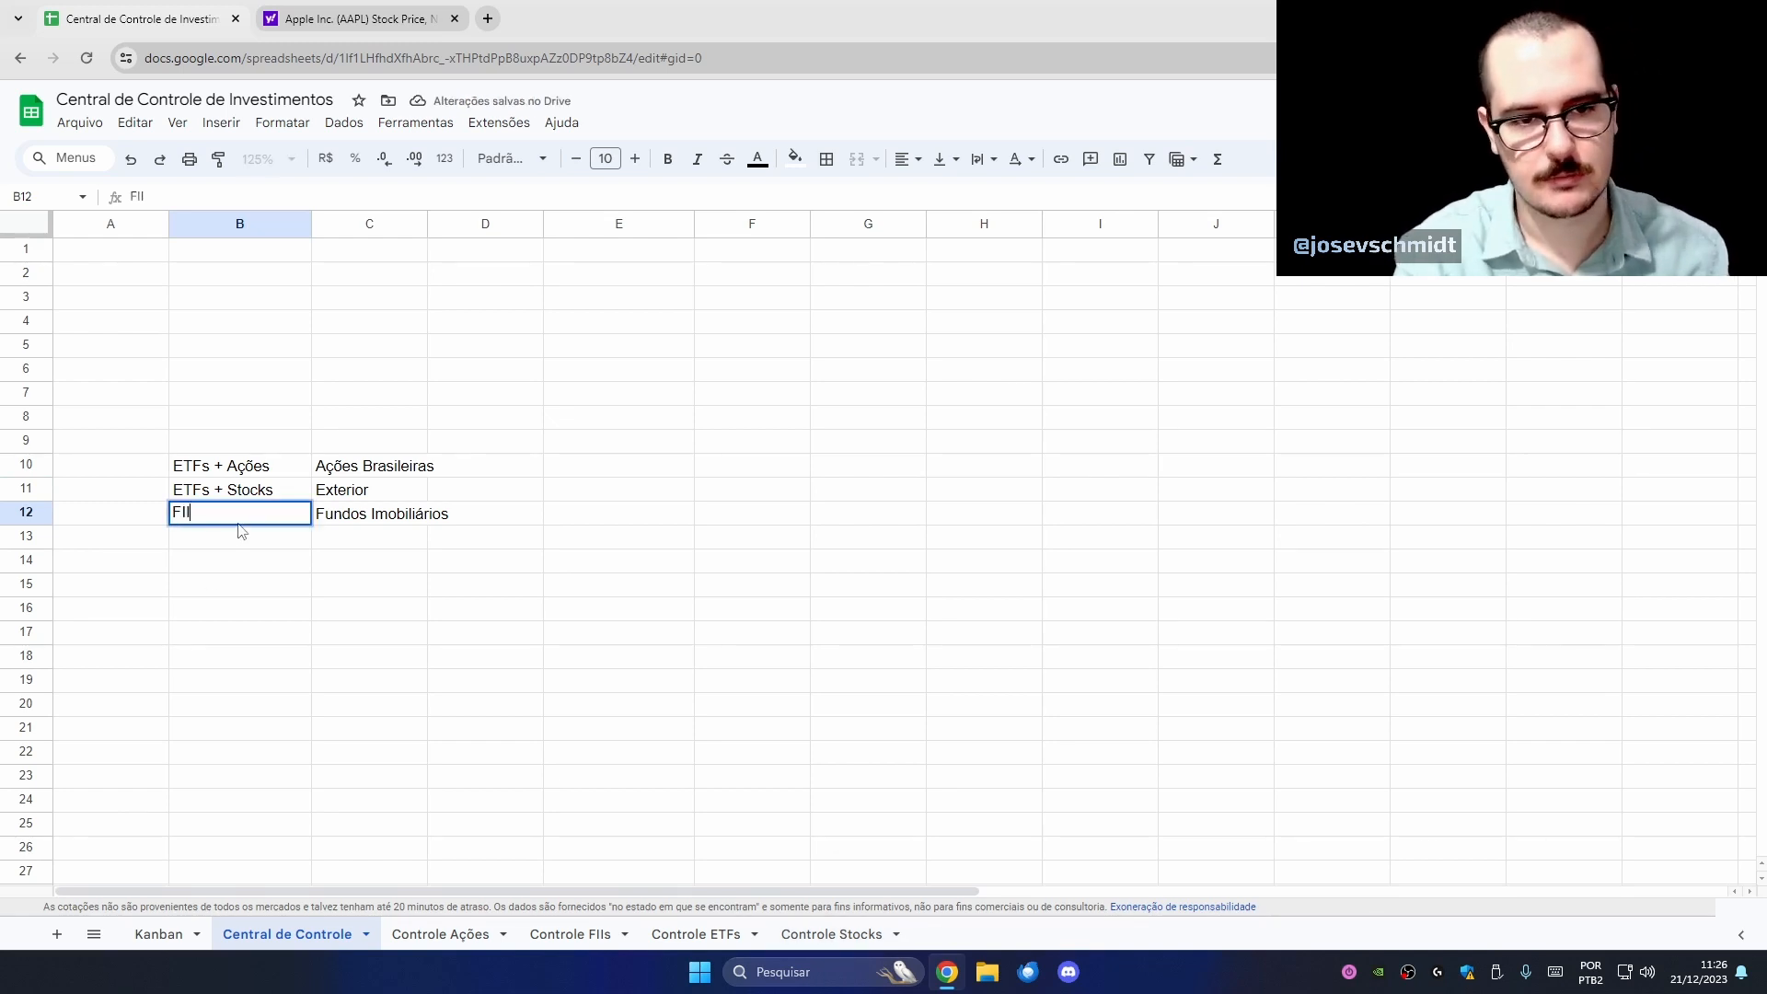
key("Return")
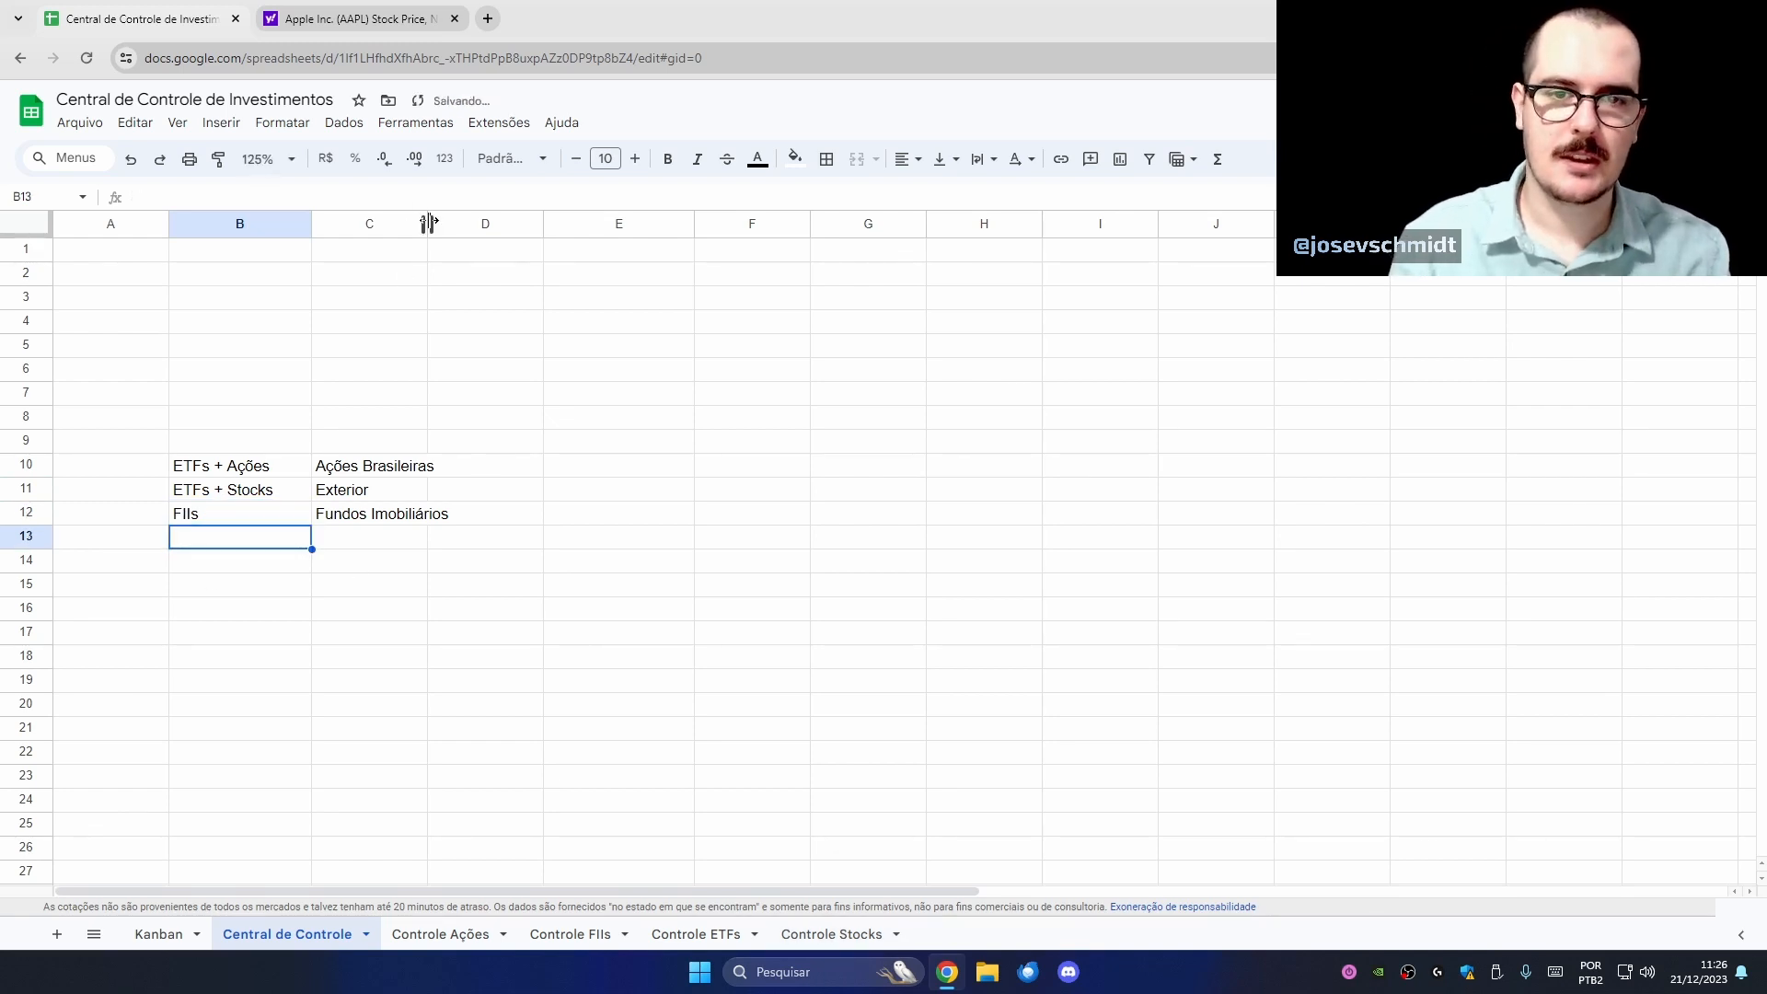
left_click_drag(427, 224, 467, 225)
left_click(527, 448)
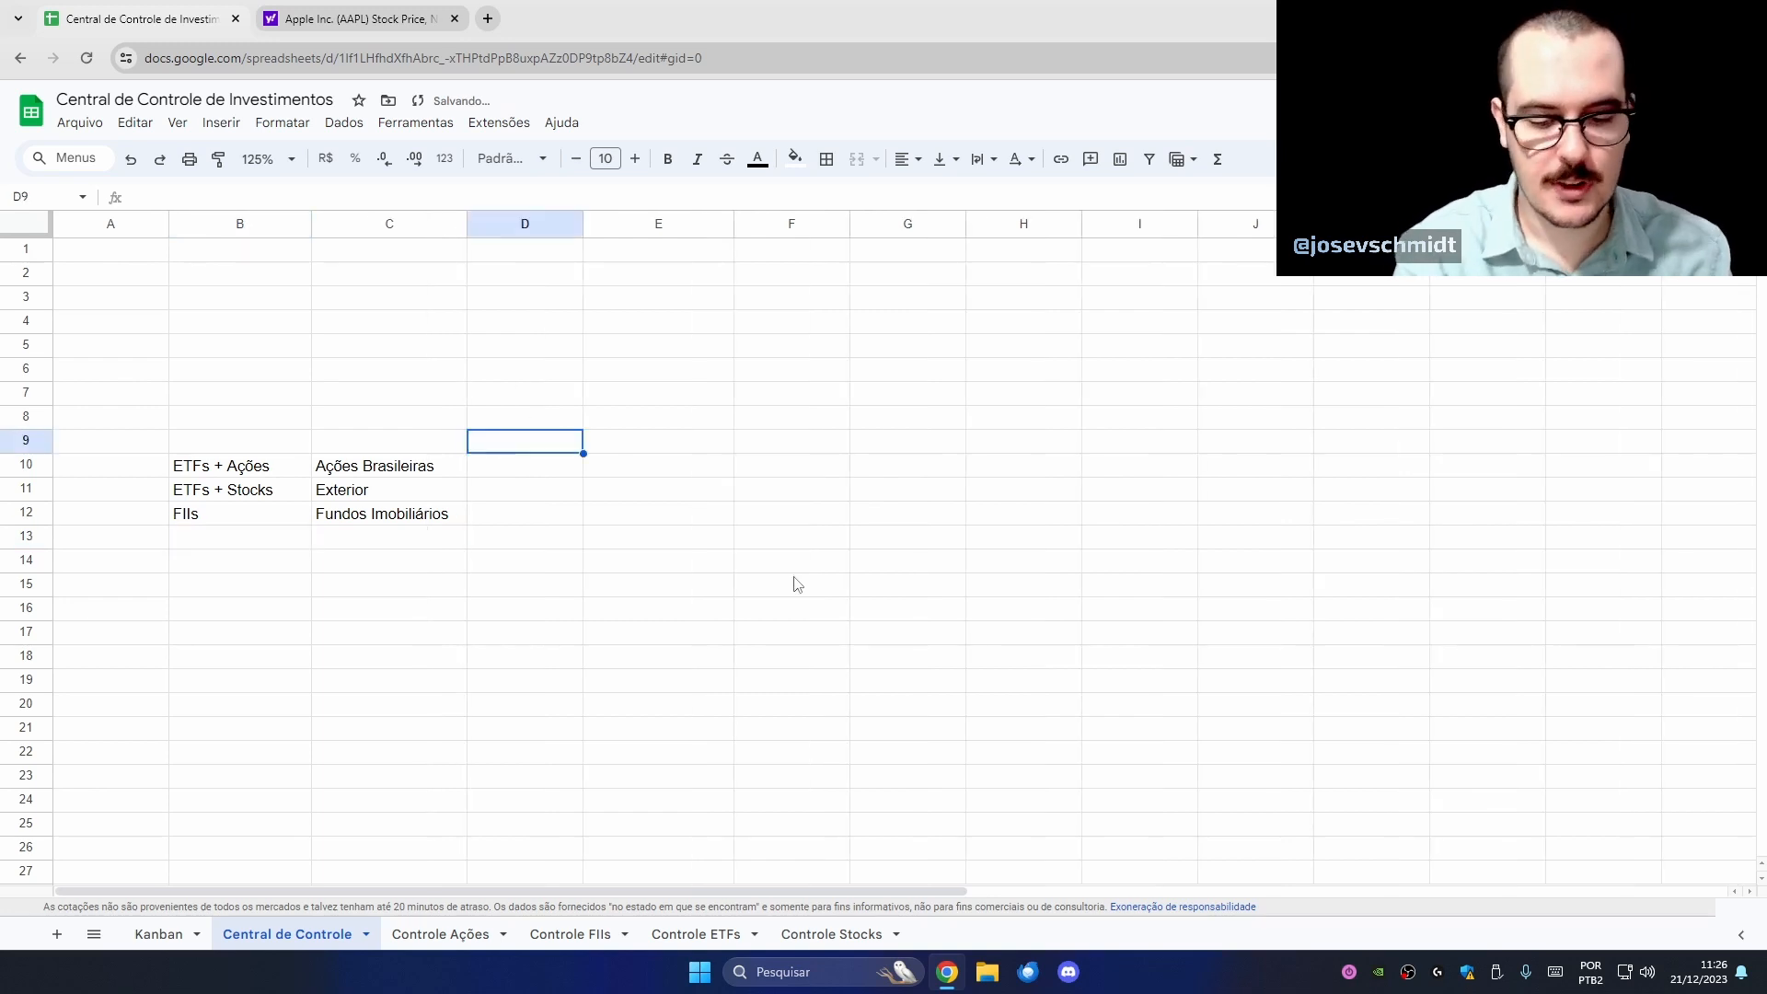
- Head D9 'Total' and link D10 to ='Controle Ações'!L1, showing R$ 42.937,50
type("Total")
key("Return")
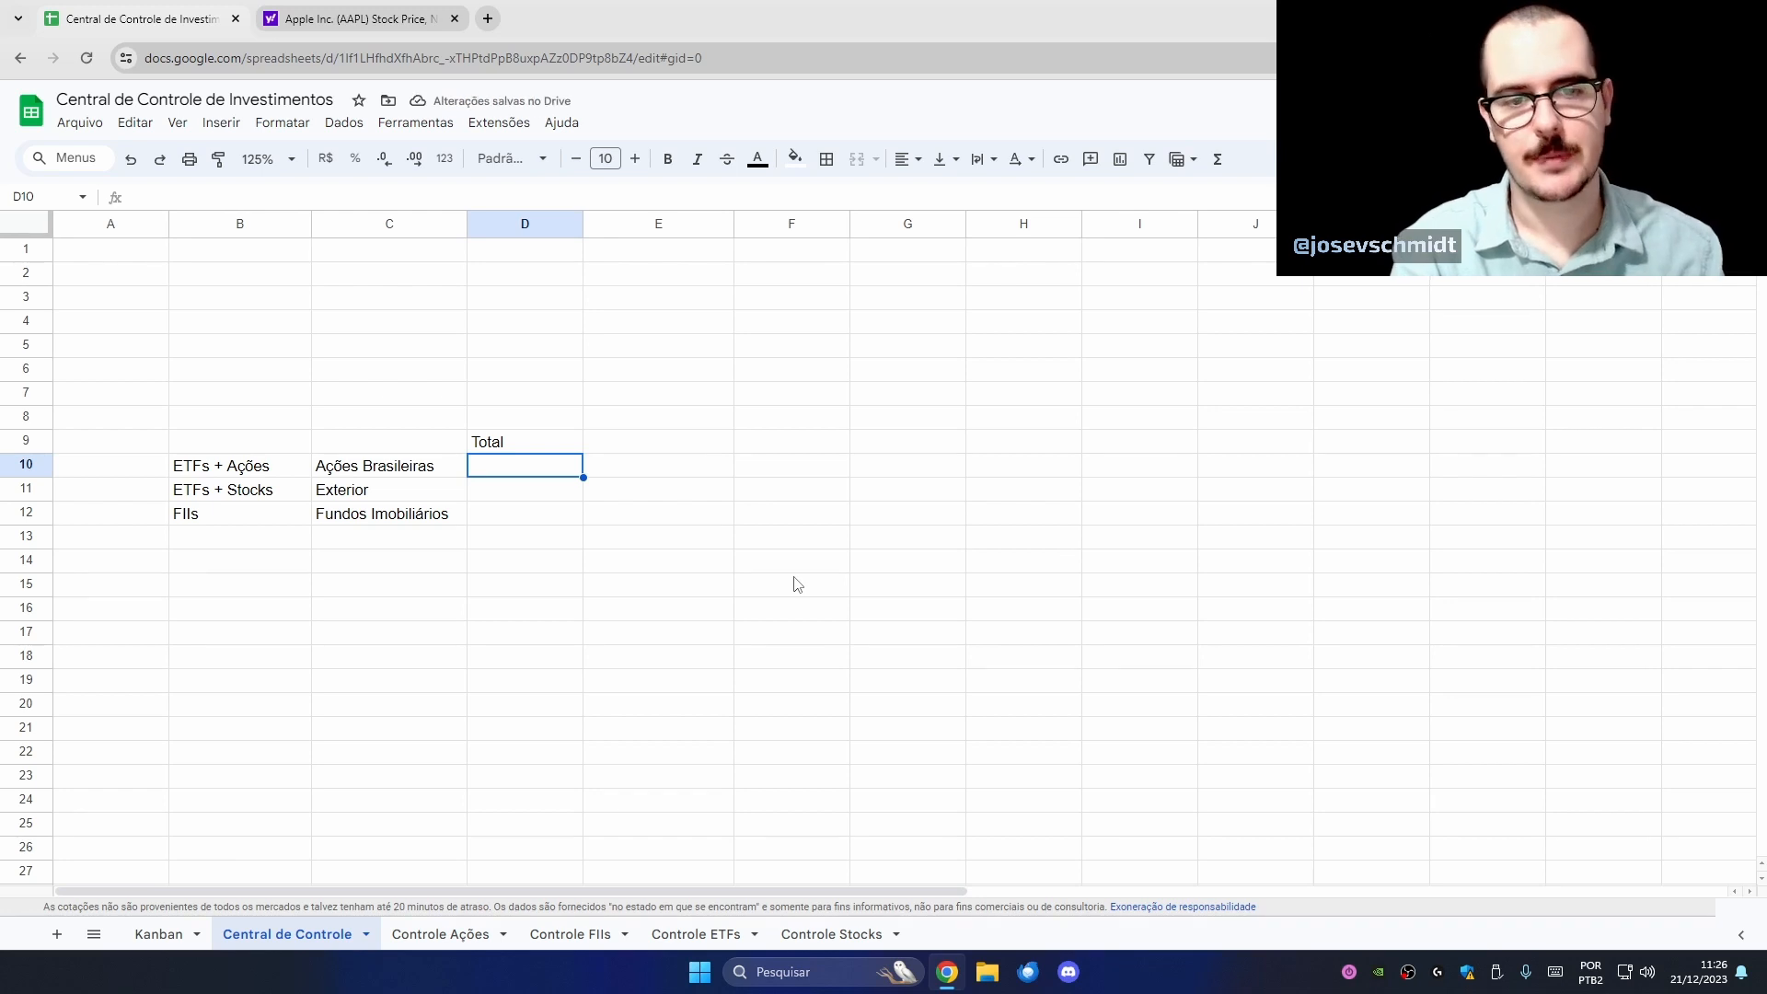
type("=")
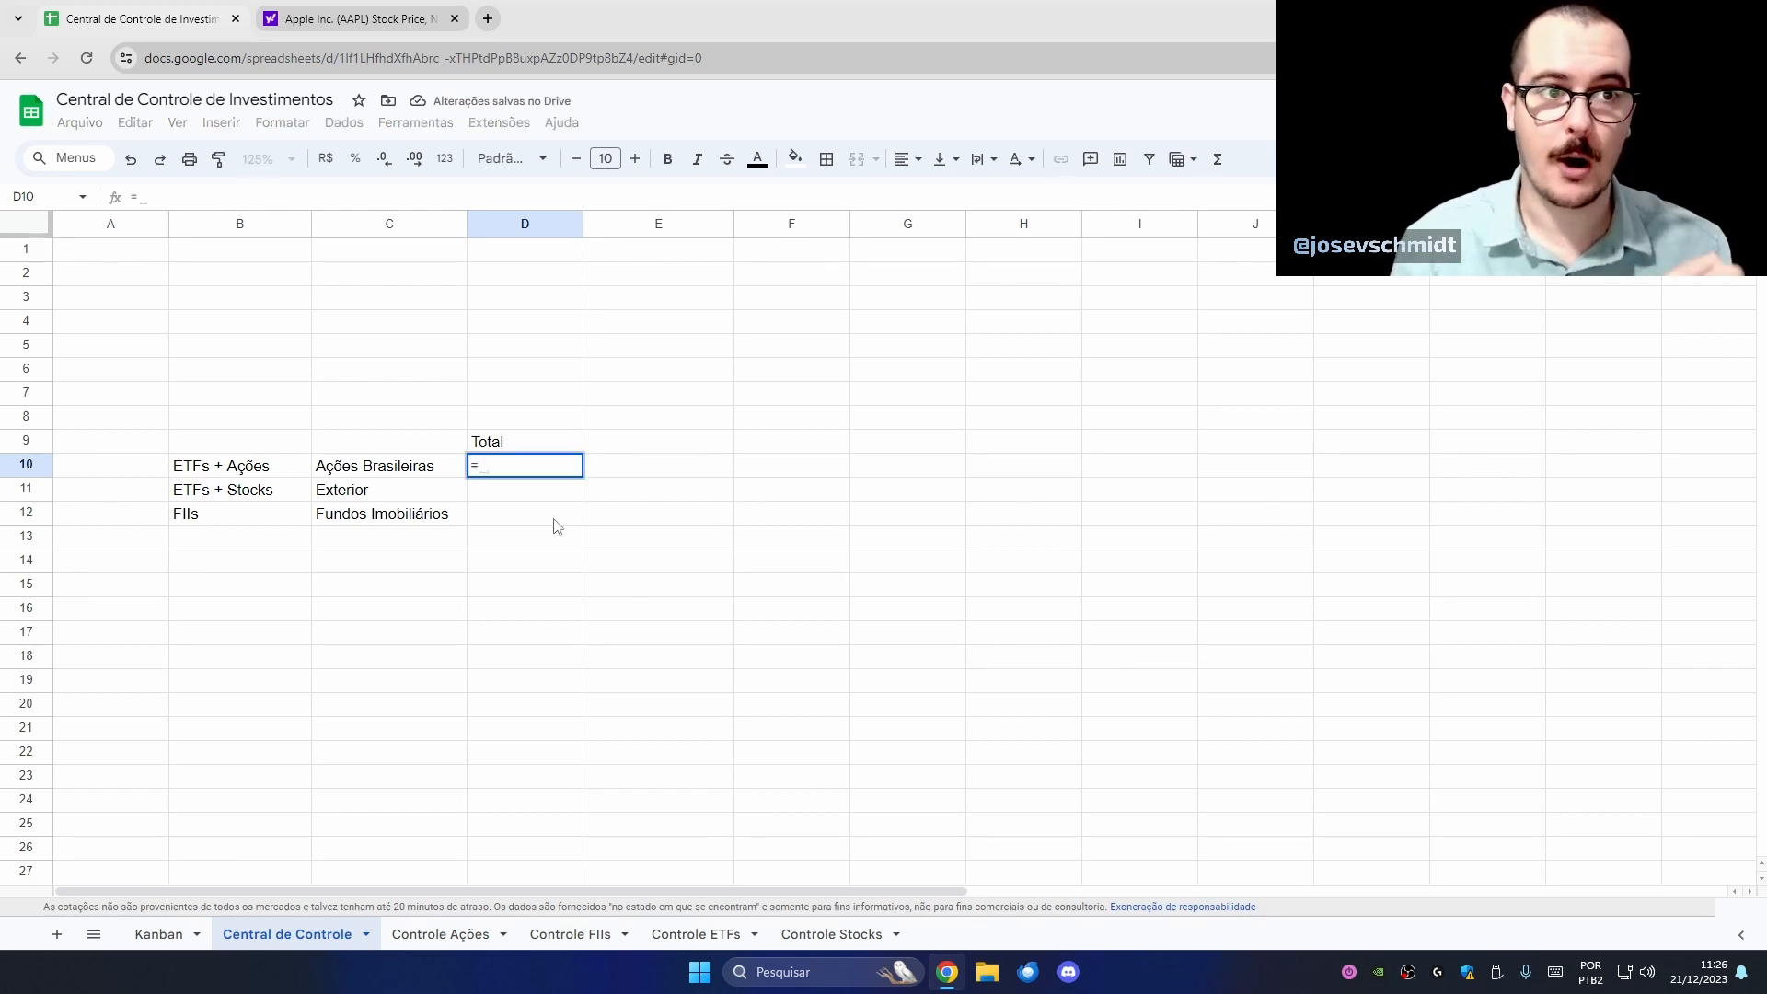
left_click(460, 935)
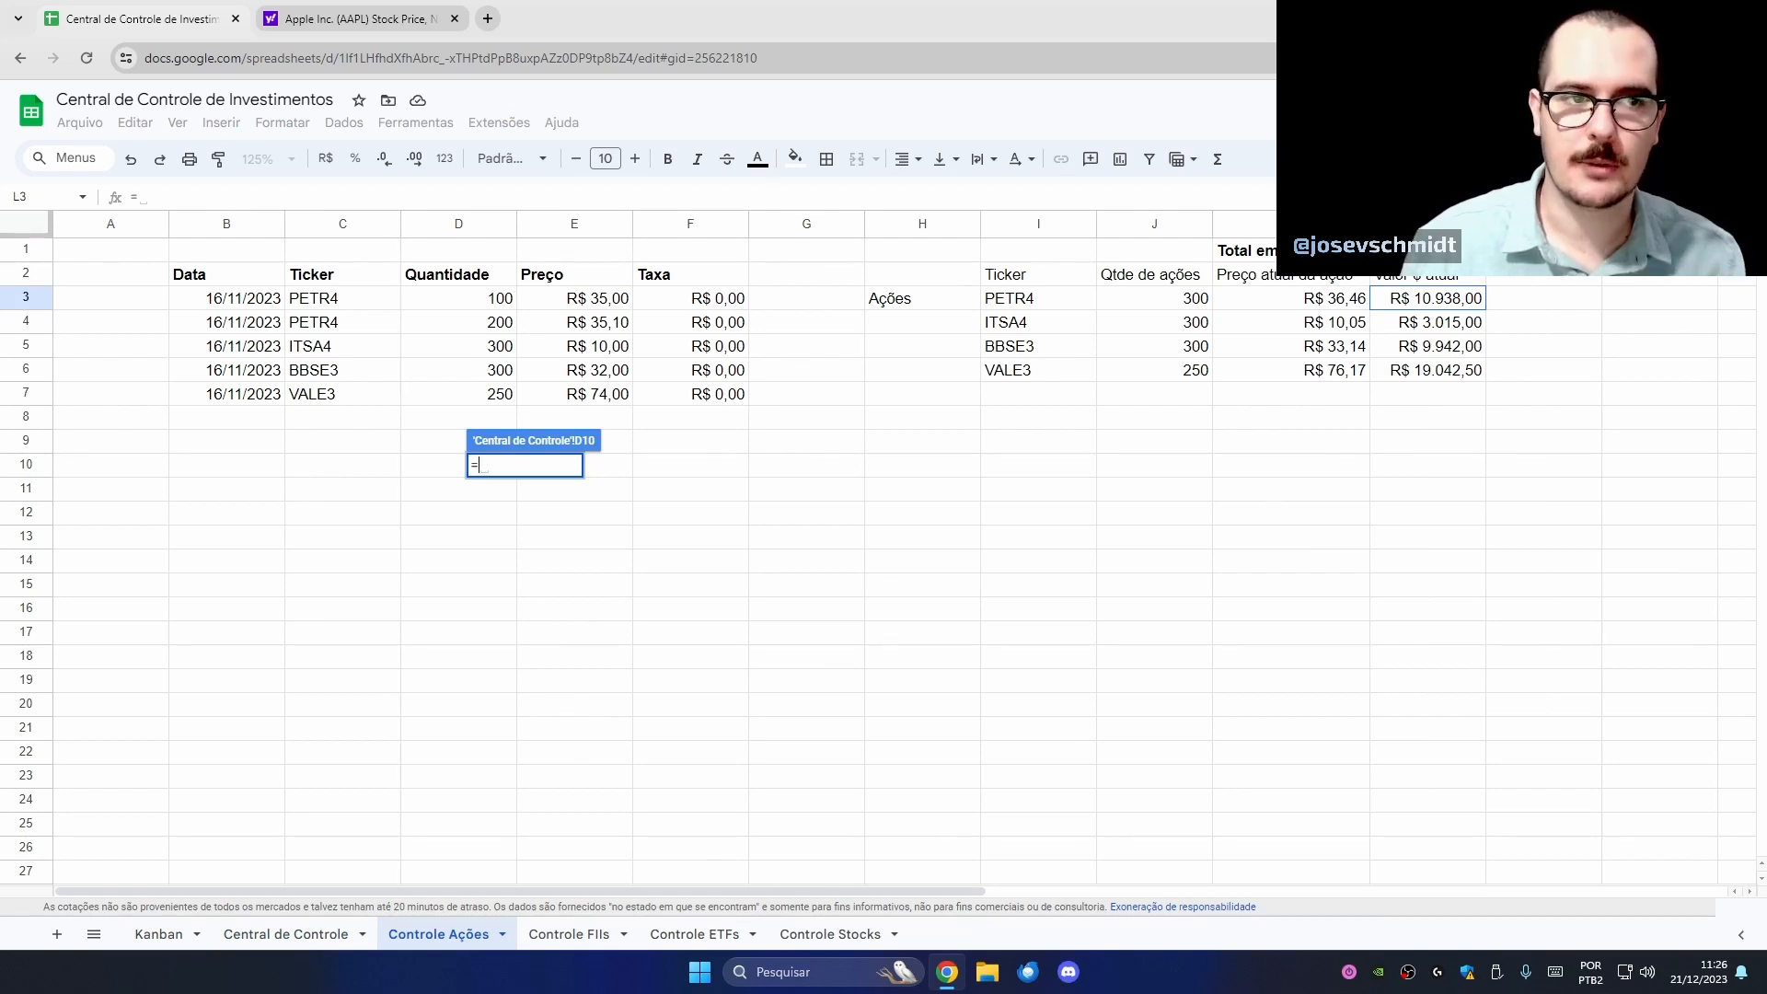
left_click(1427, 250)
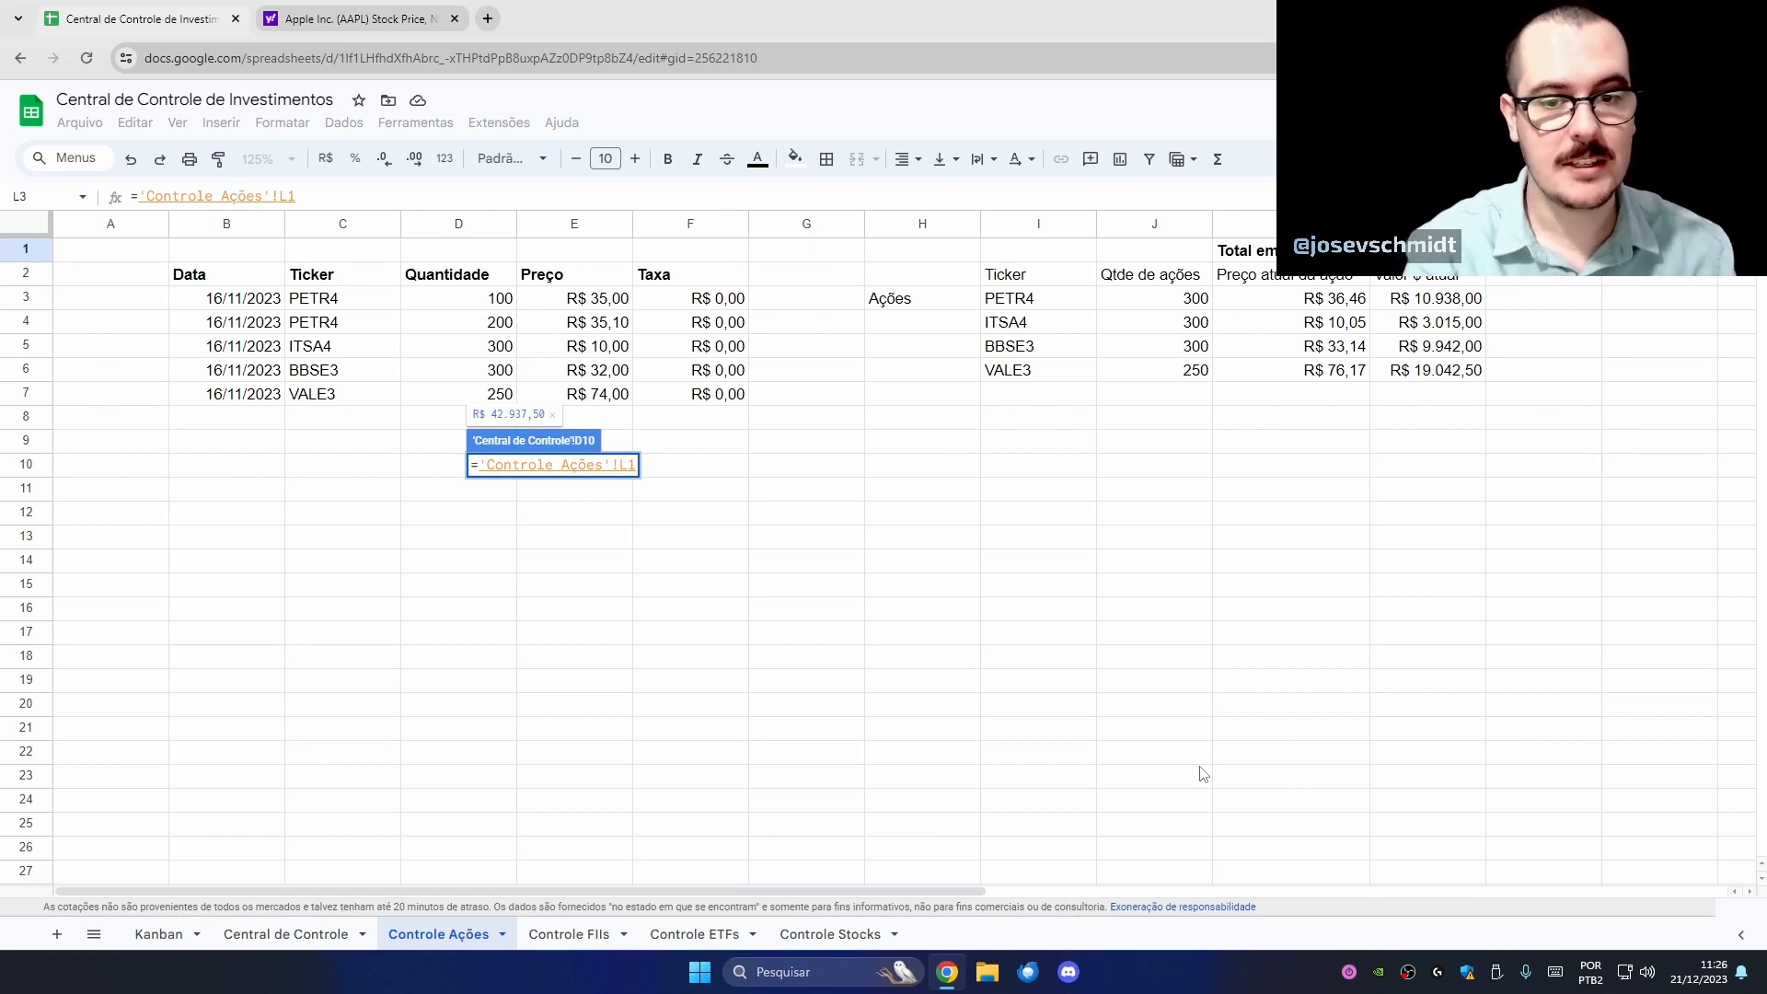
type("+")
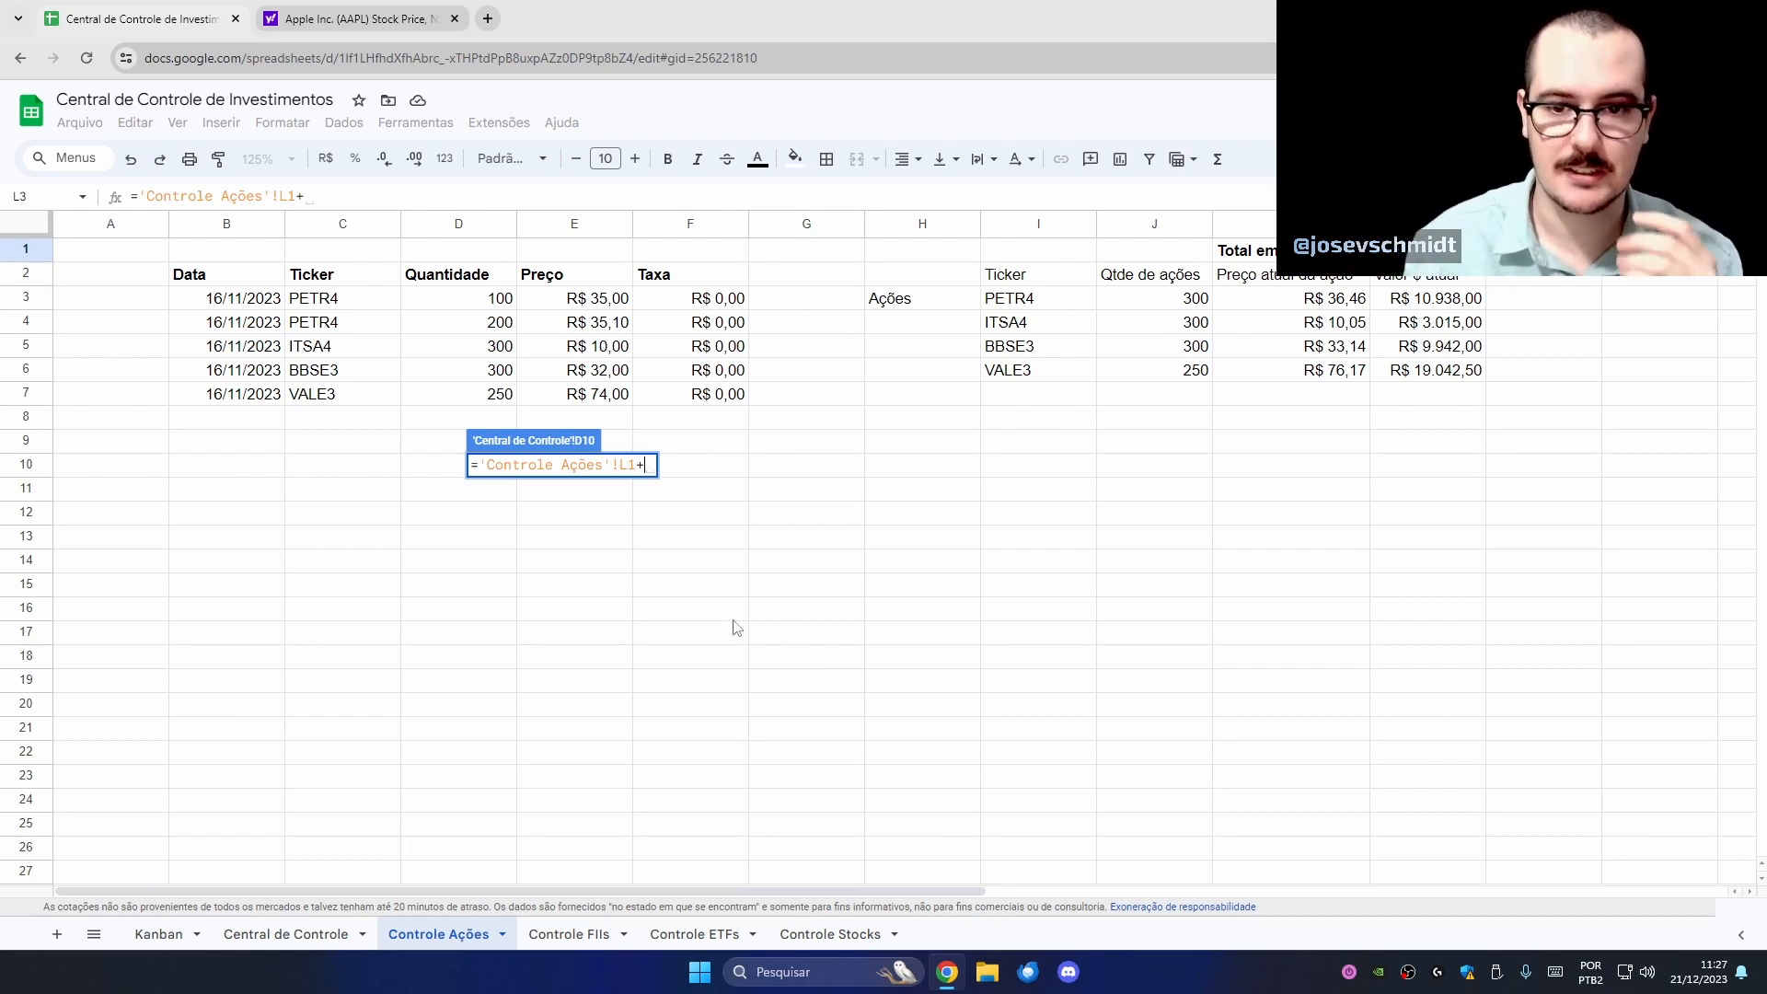
left_click(695, 944)
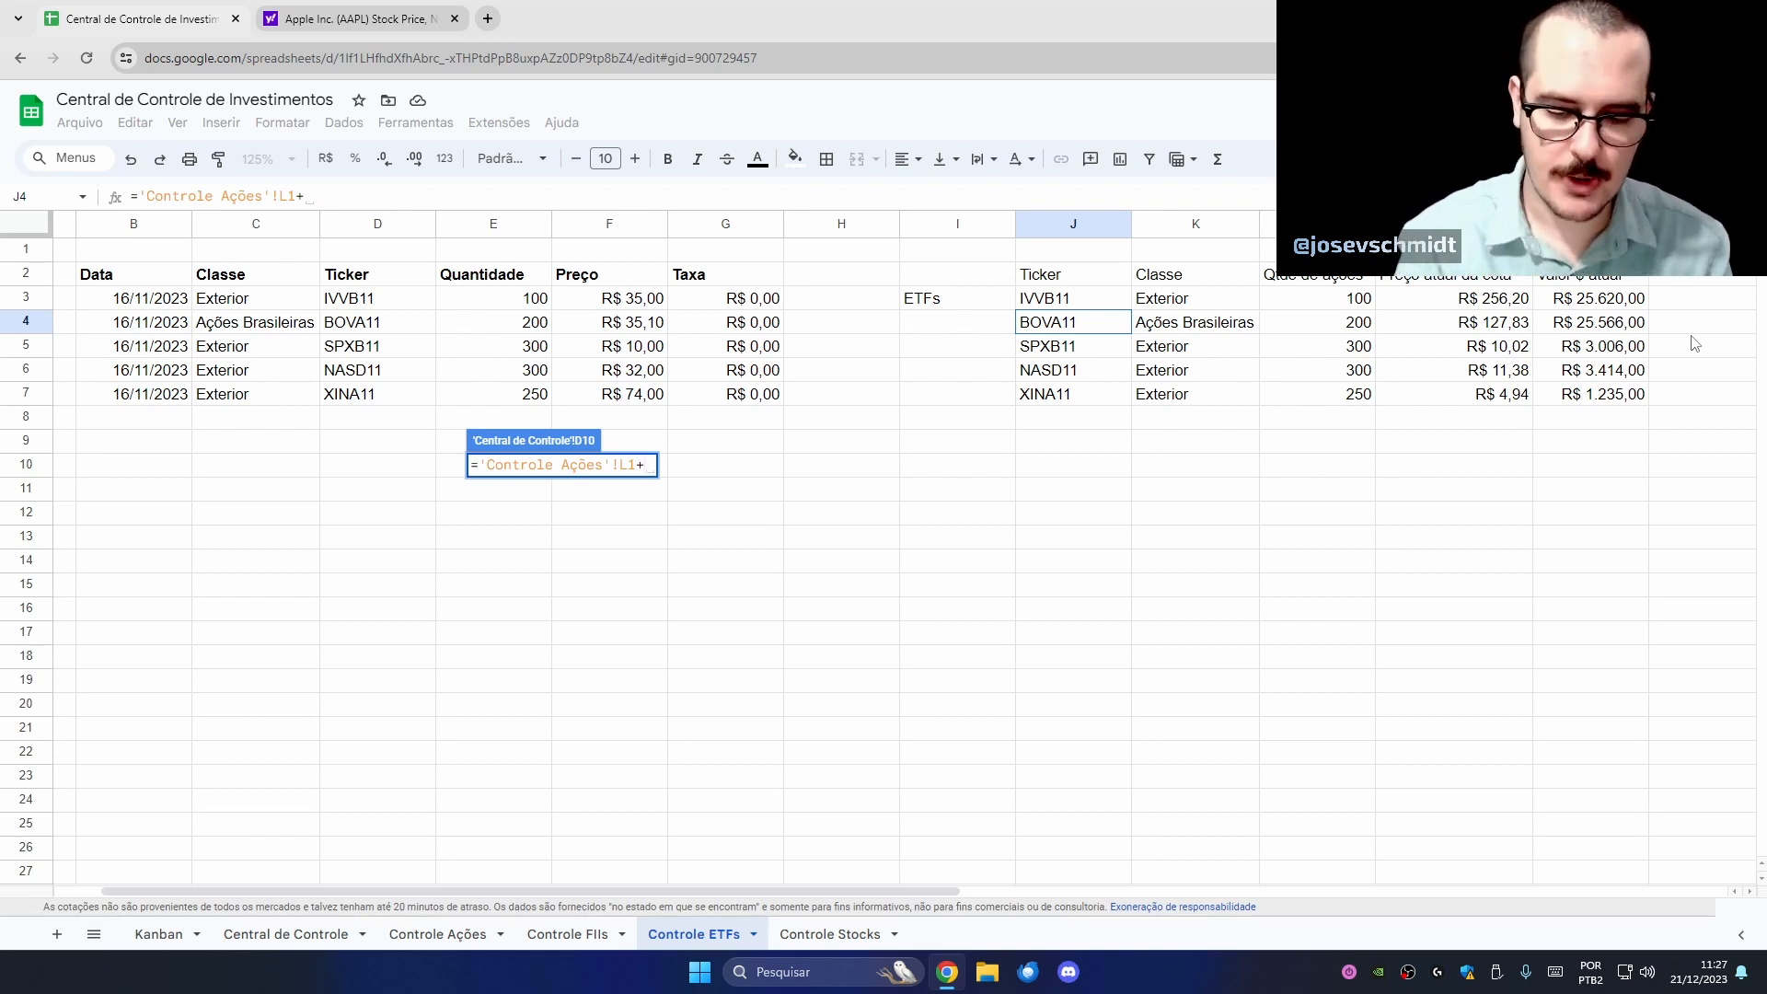
key("Return")
left_click(1121, 447)
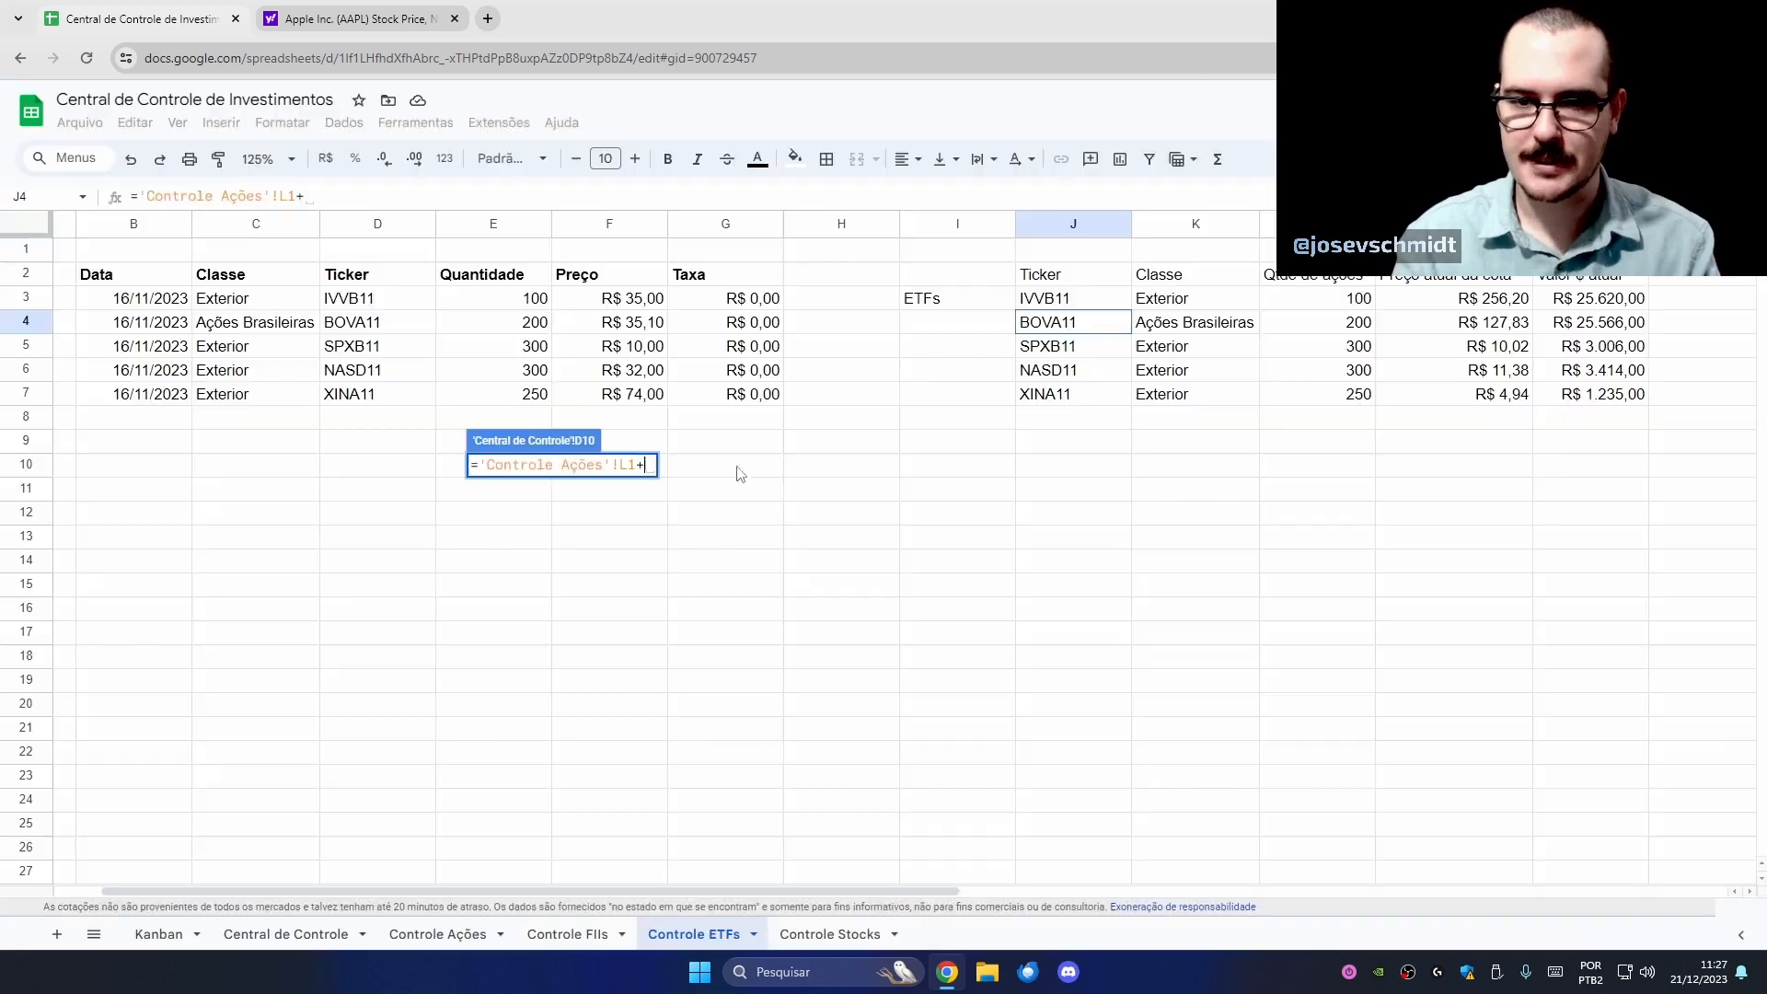
left_click(648, 466)
key("BackSpace")
key("Return")
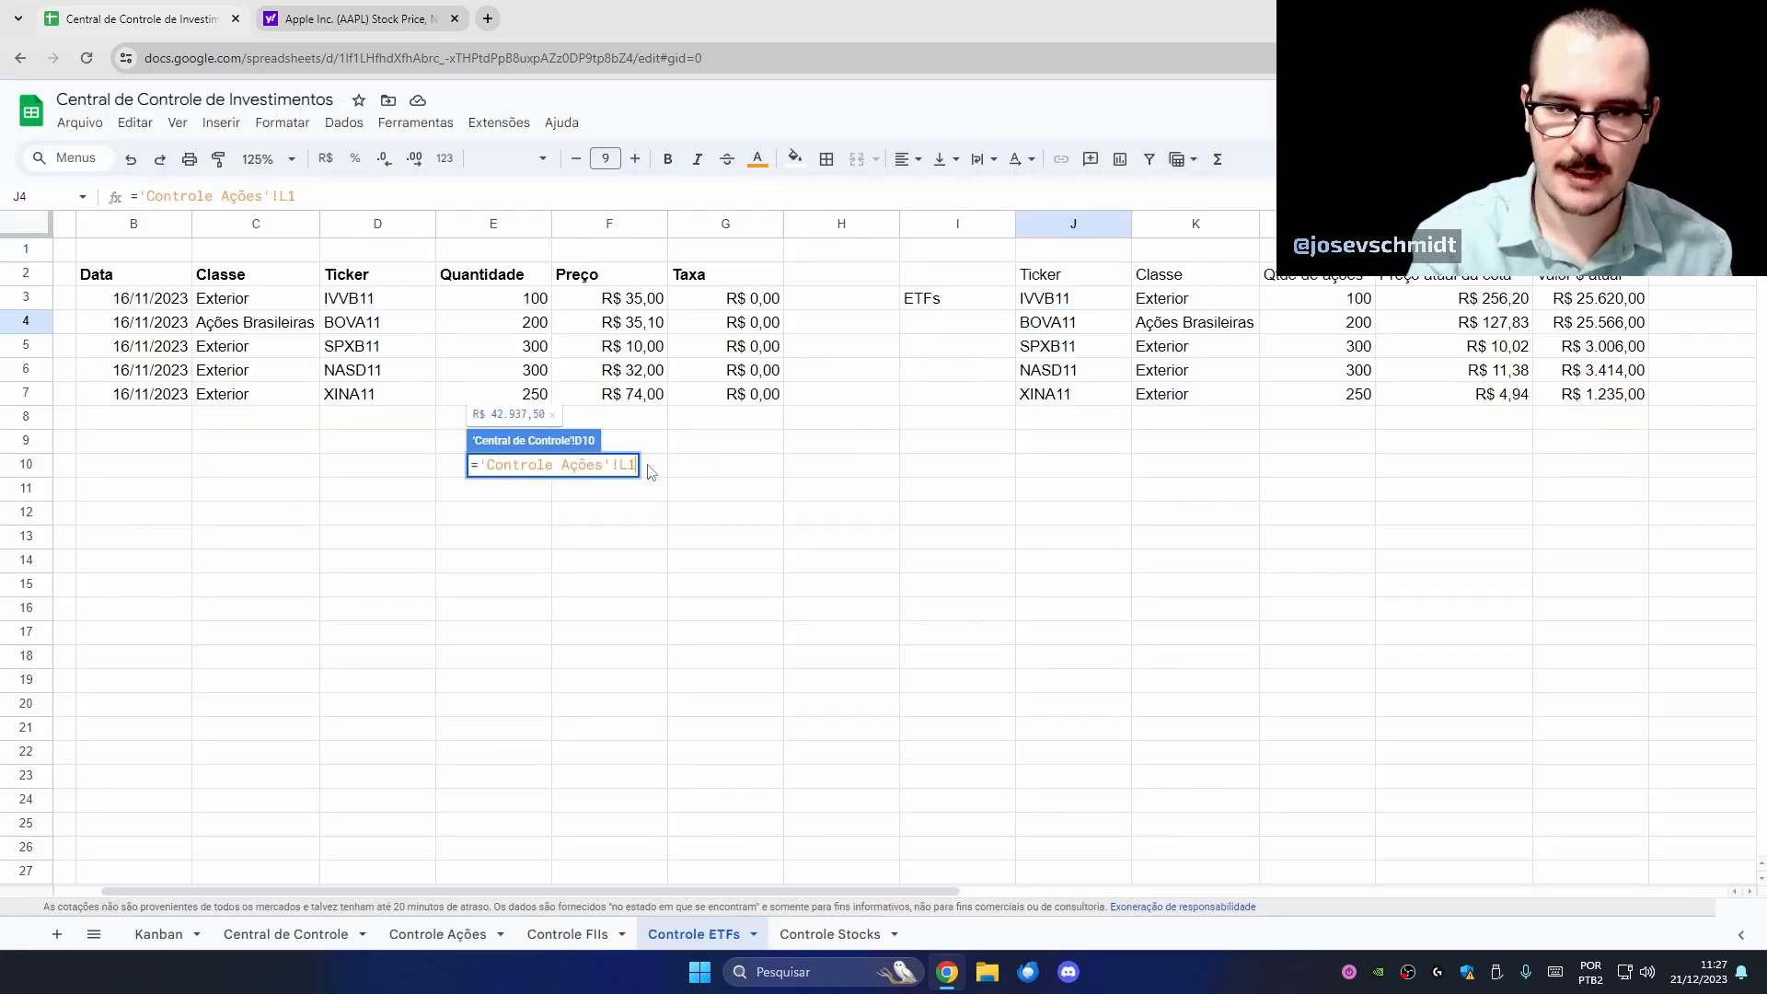
- On Controle ETFs, enter 'Total por classe' in P2 with 'Ações Brasileiras' and 'Exterior' beneath it
left_click(680, 936)
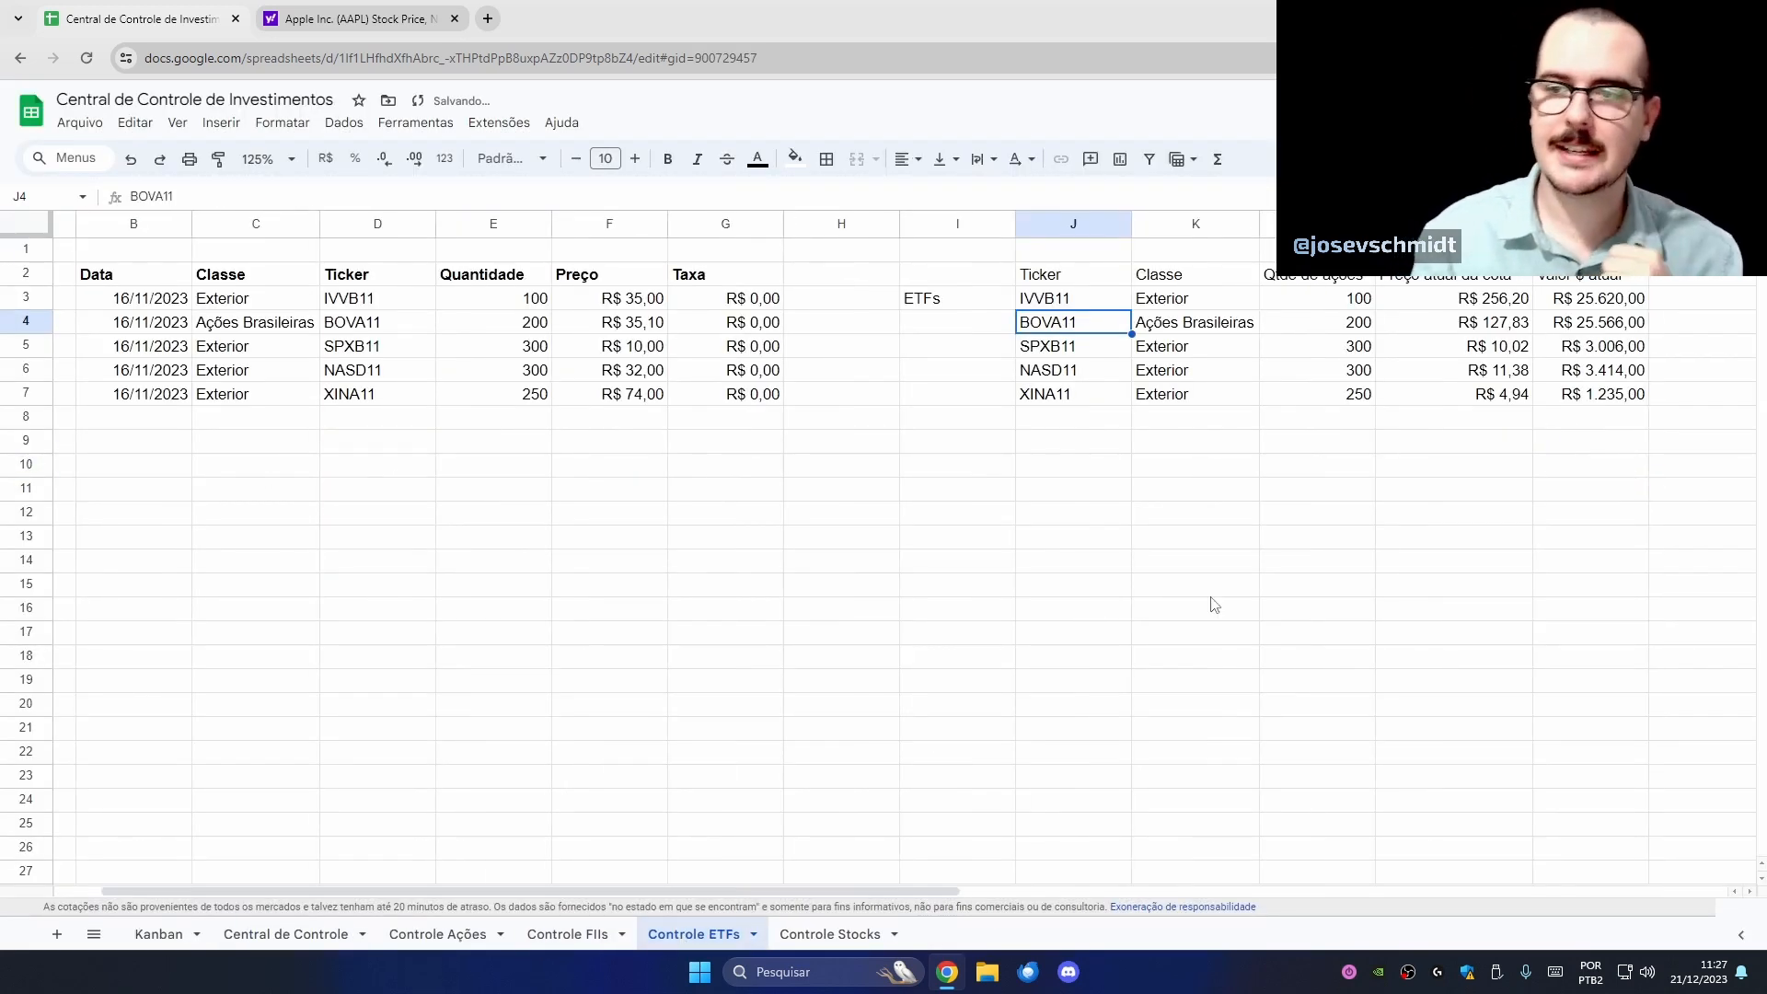
left_click_drag(809, 891, 1021, 891)
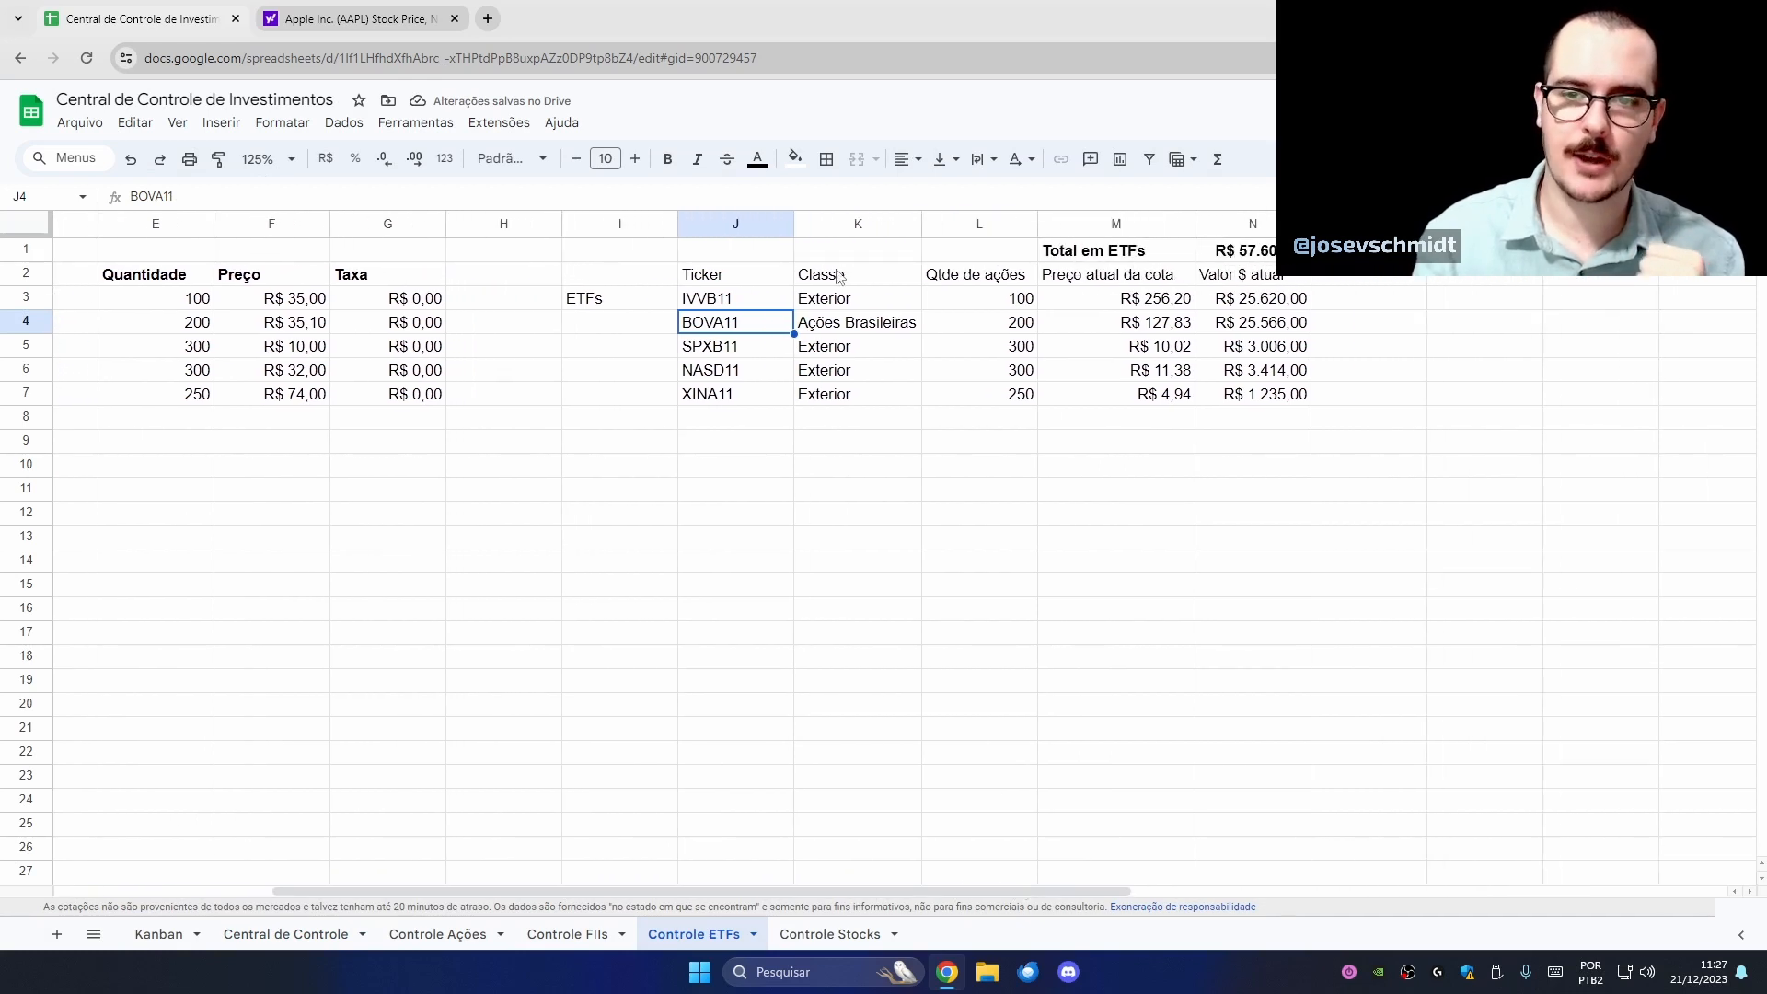
left_click_drag(839, 297, 844, 398)
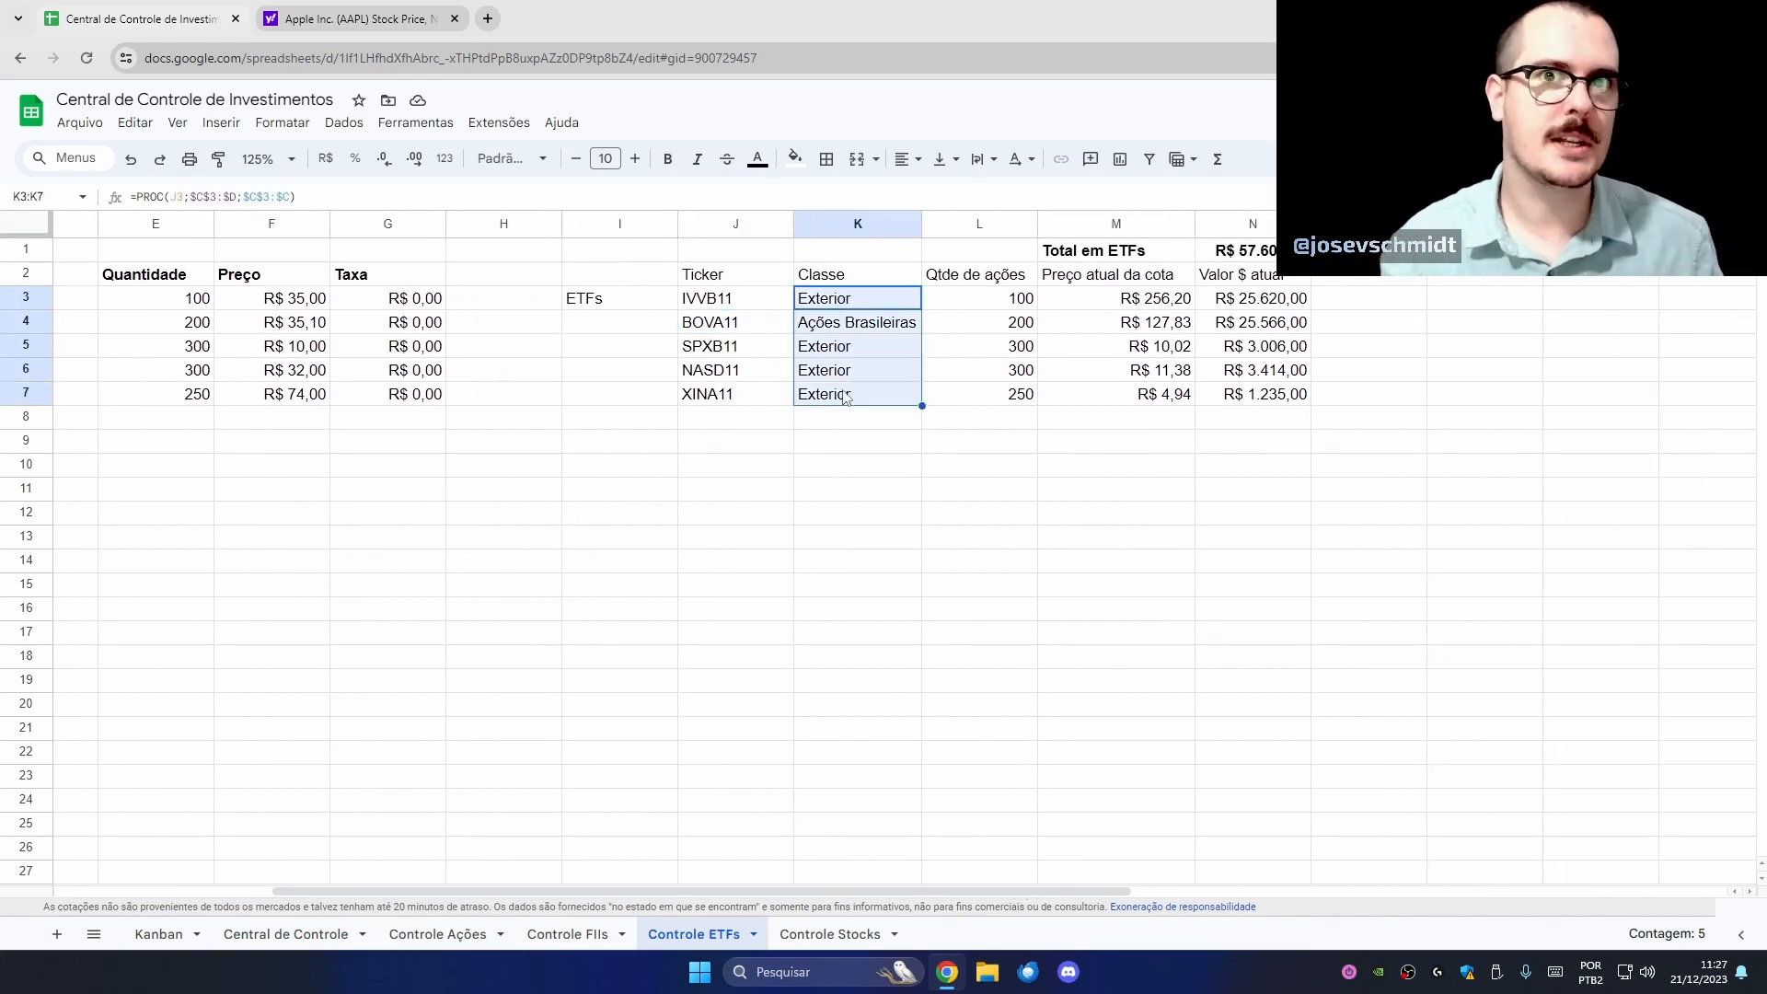
left_click(1541, 283)
type("Total p")
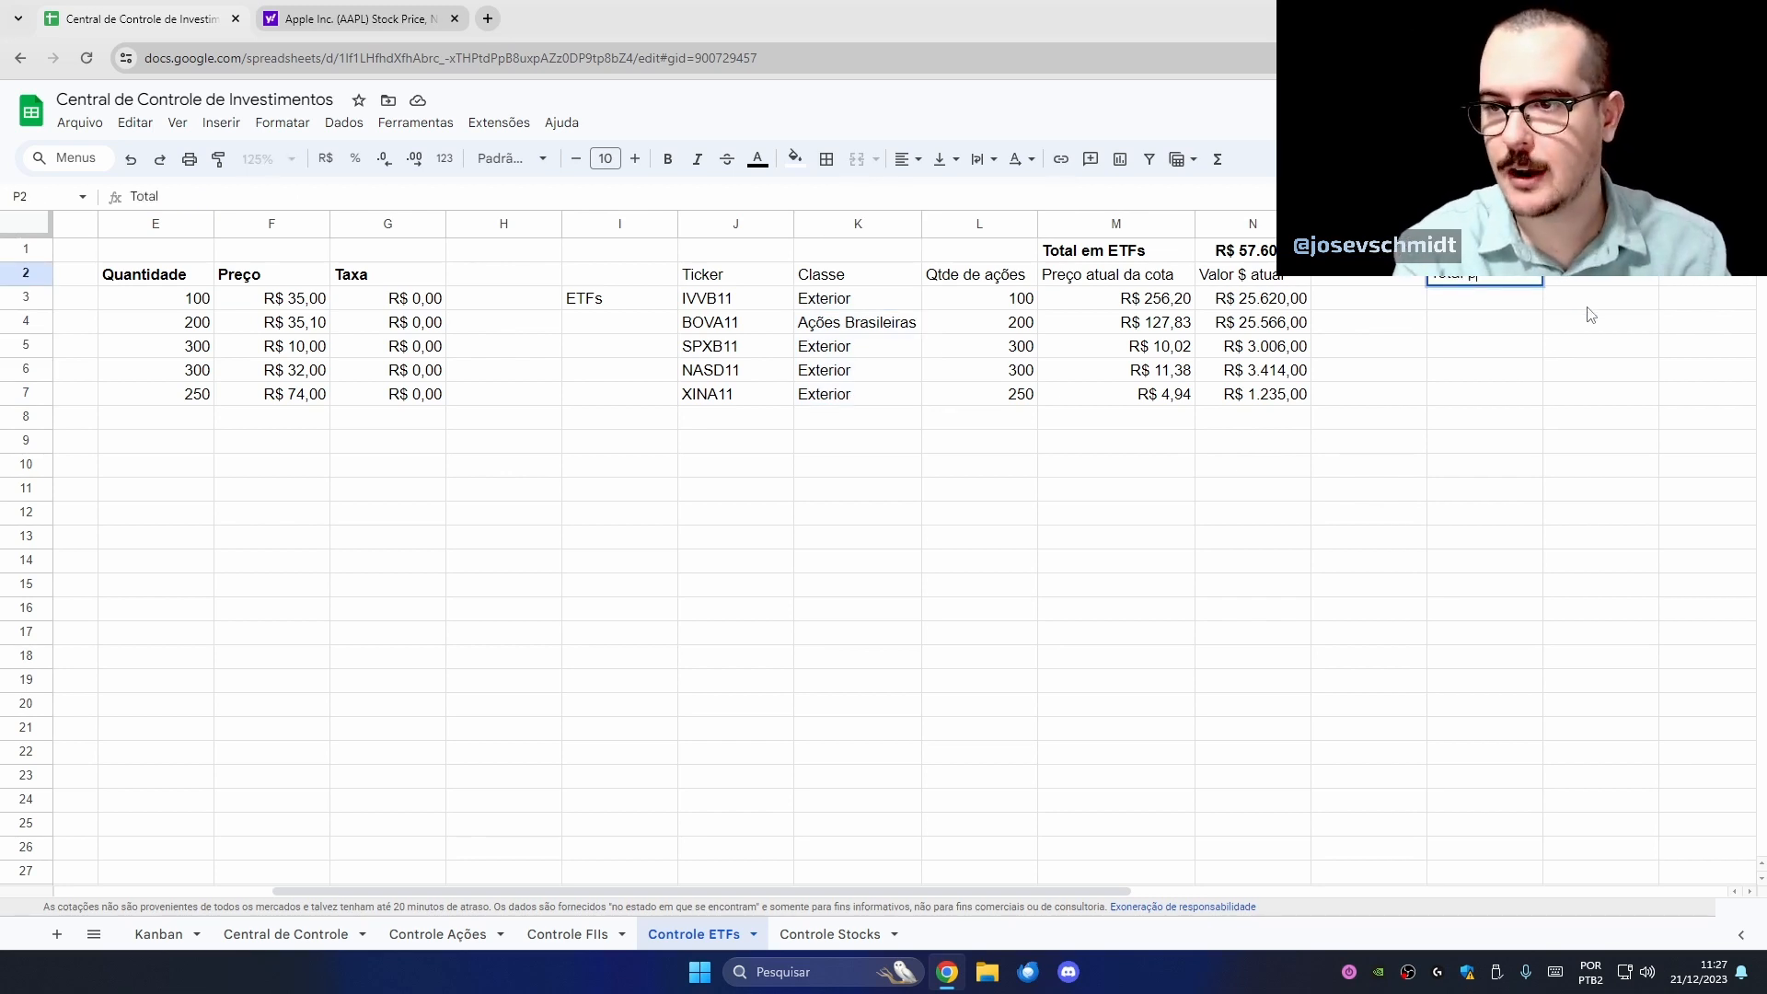
type("or classe")
key("Return")
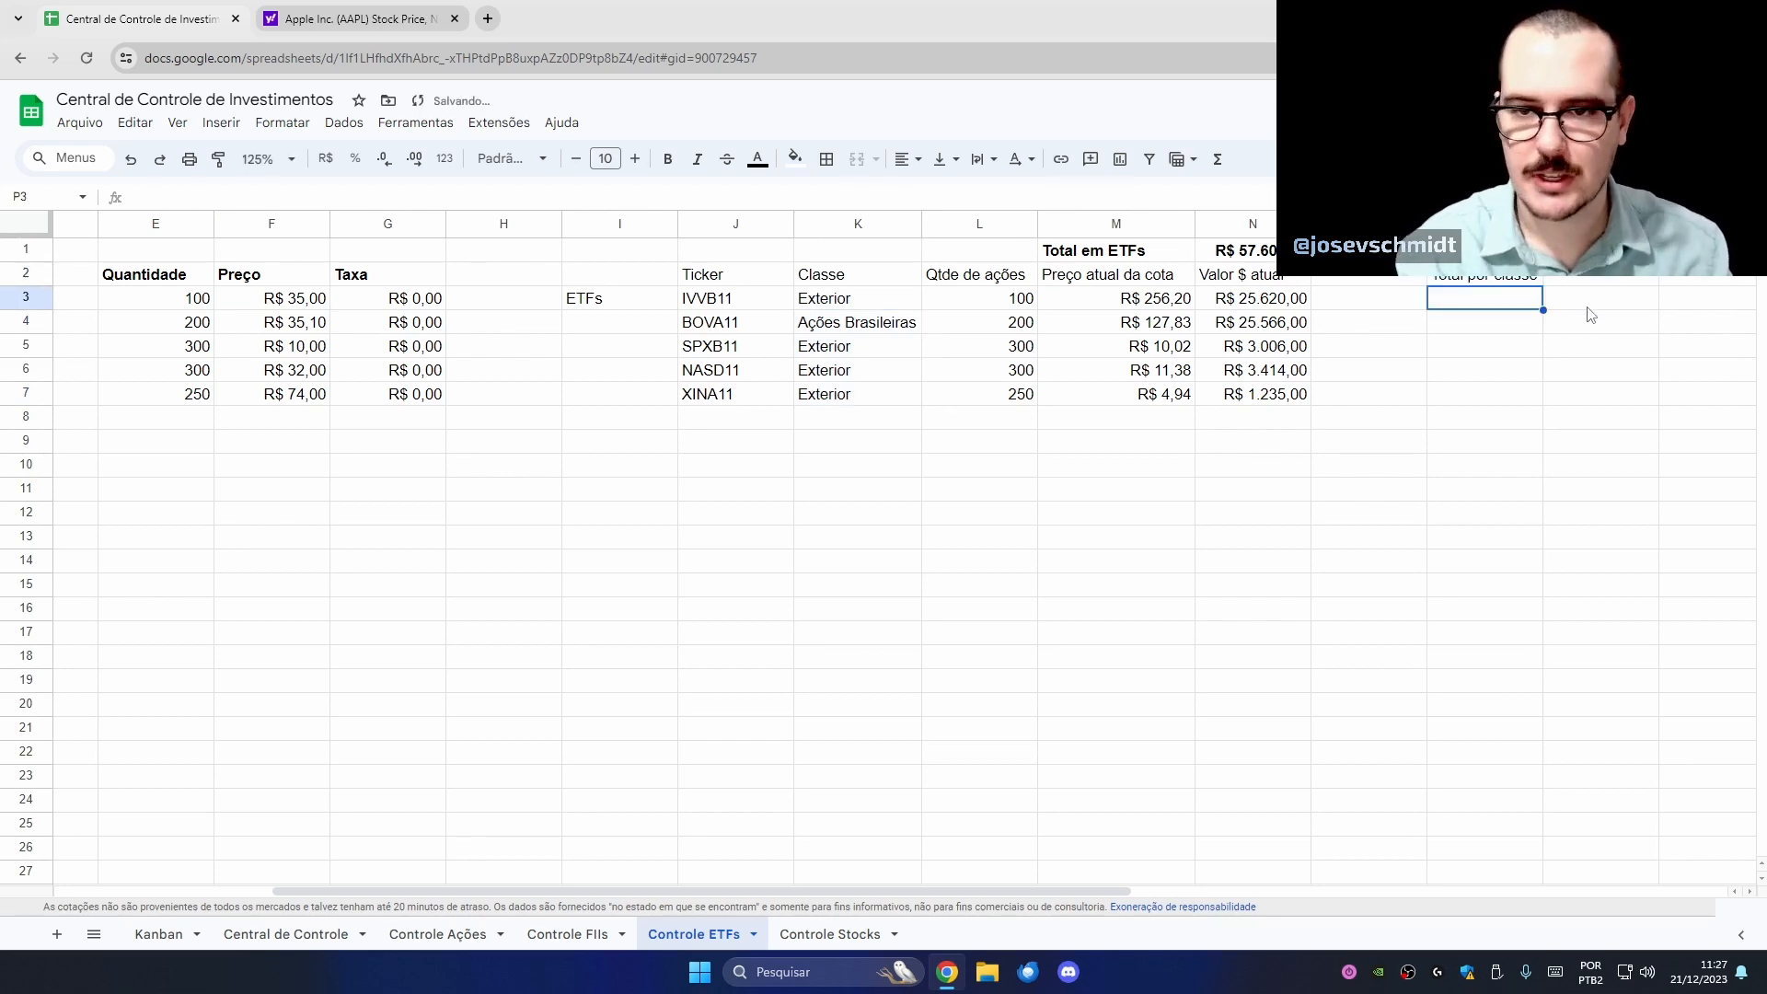
type("Ações B")
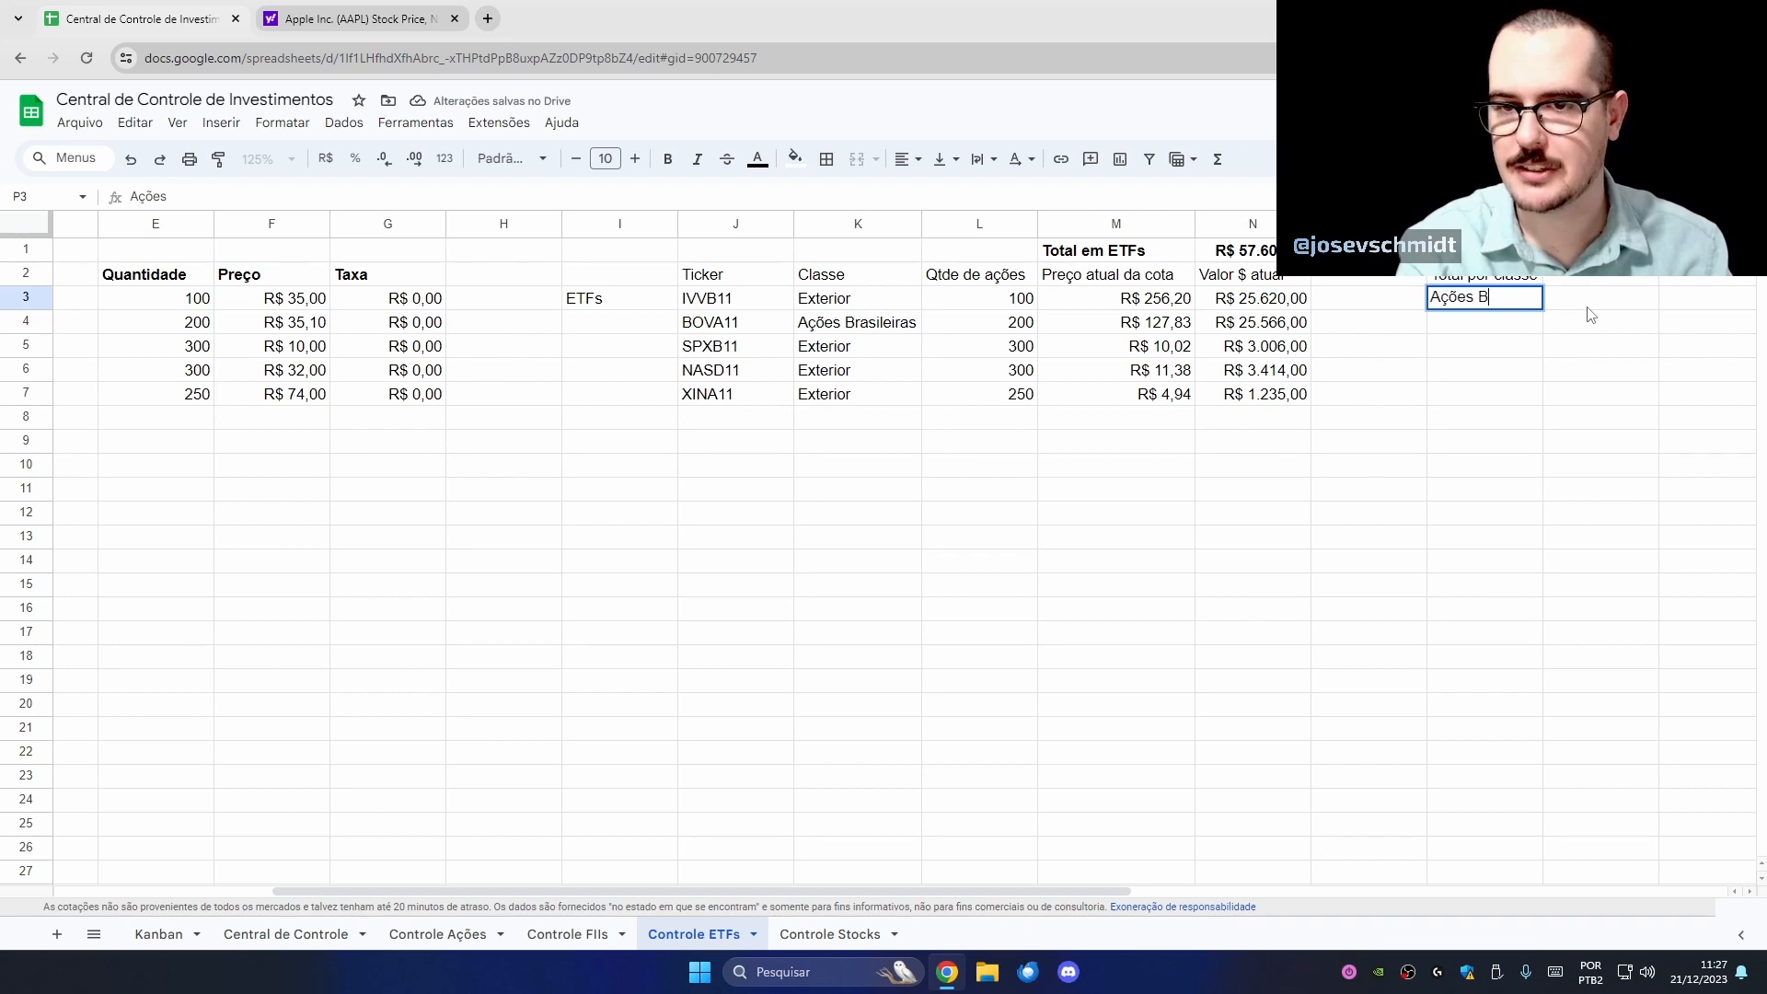
type("rasileiras")
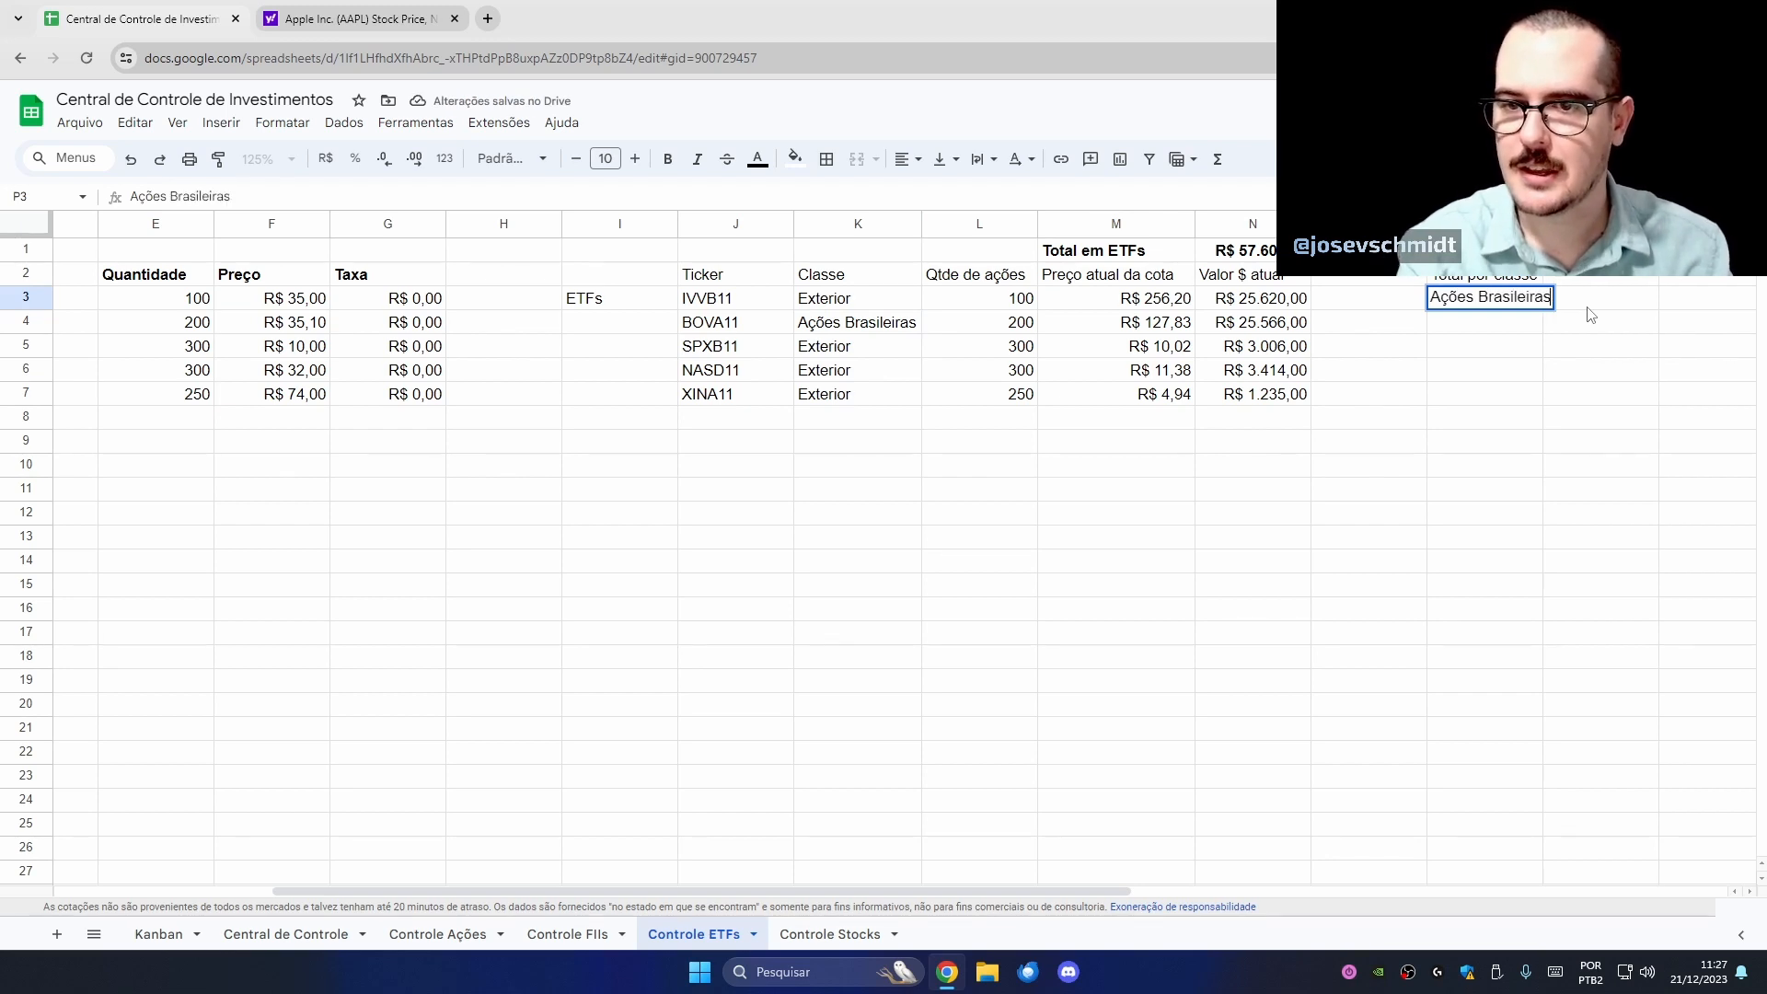
key("Return")
type("Exterio")
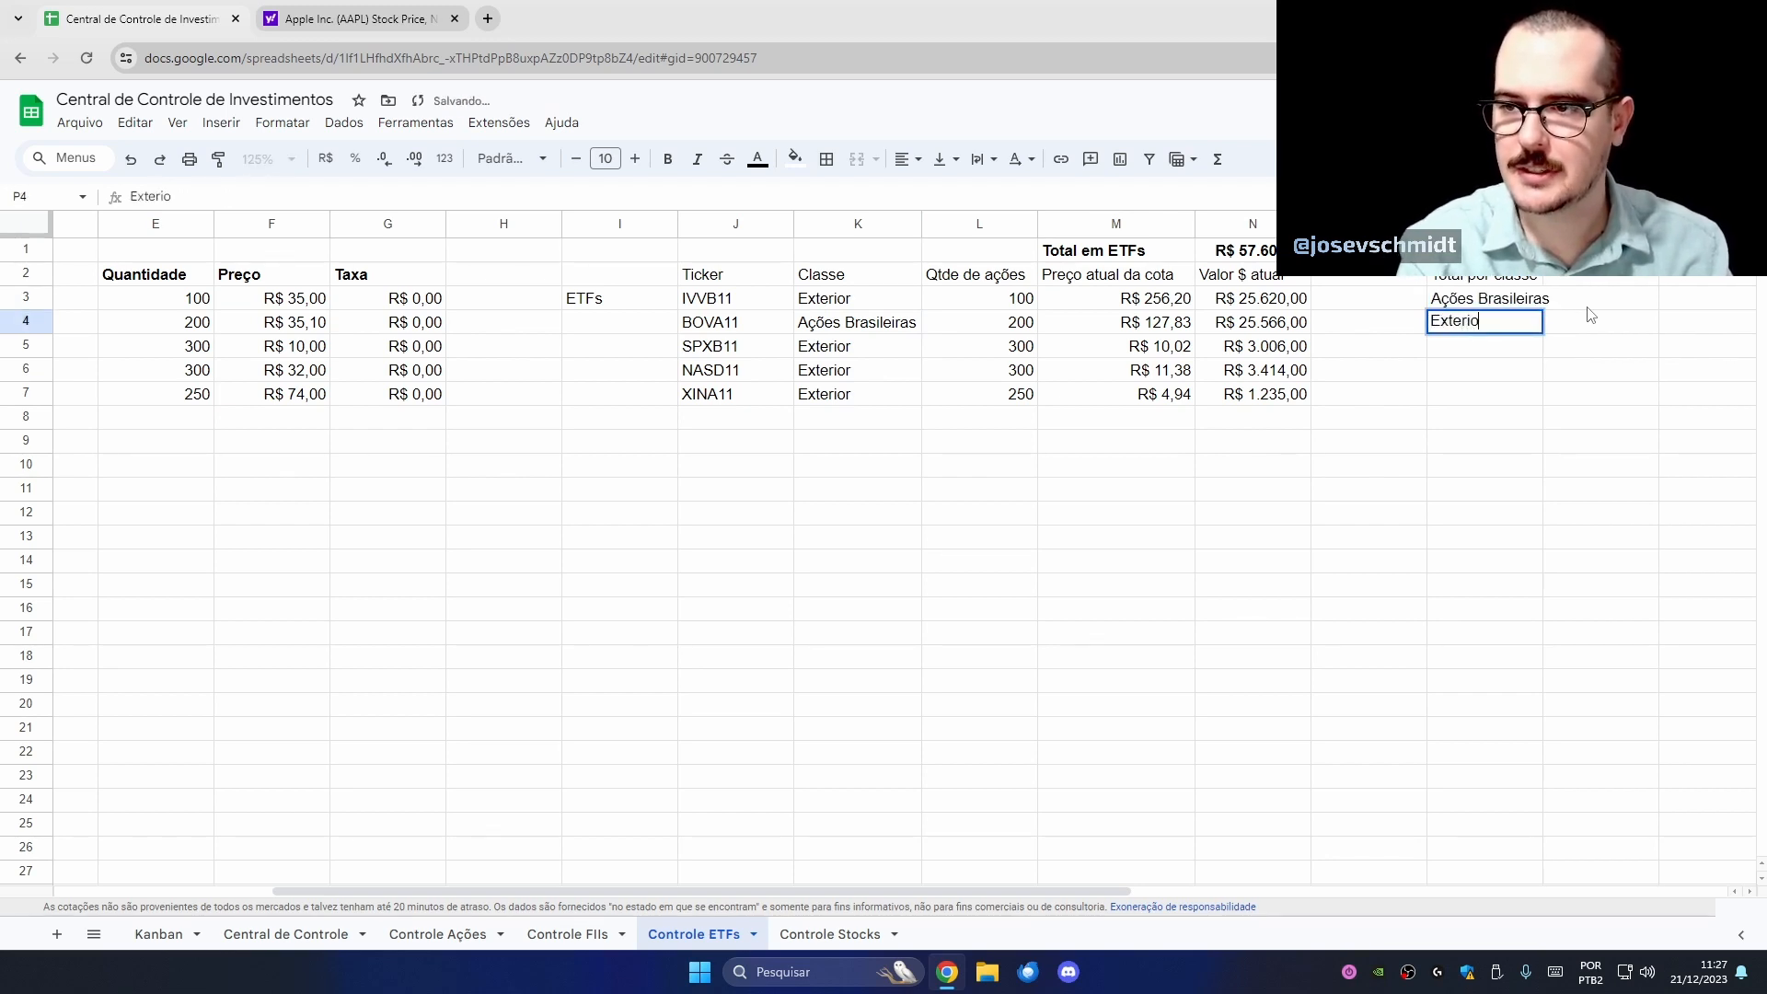
type("r")
key("Return")
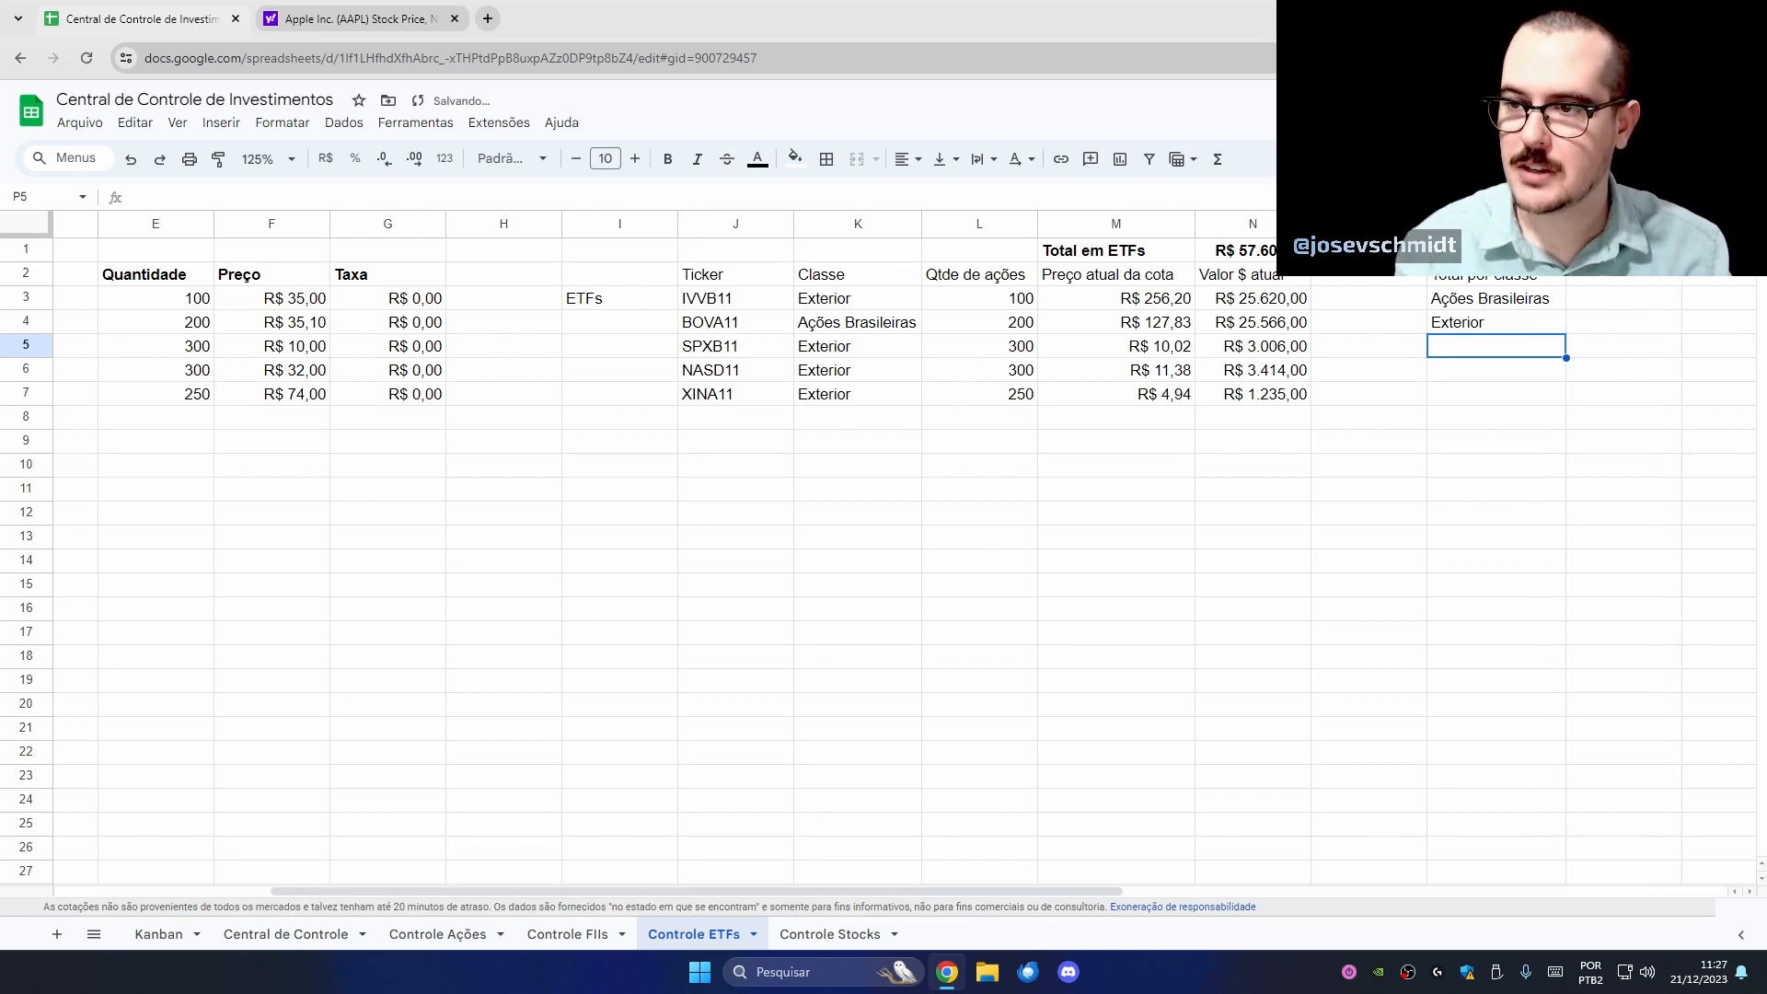
left_click(1606, 308)
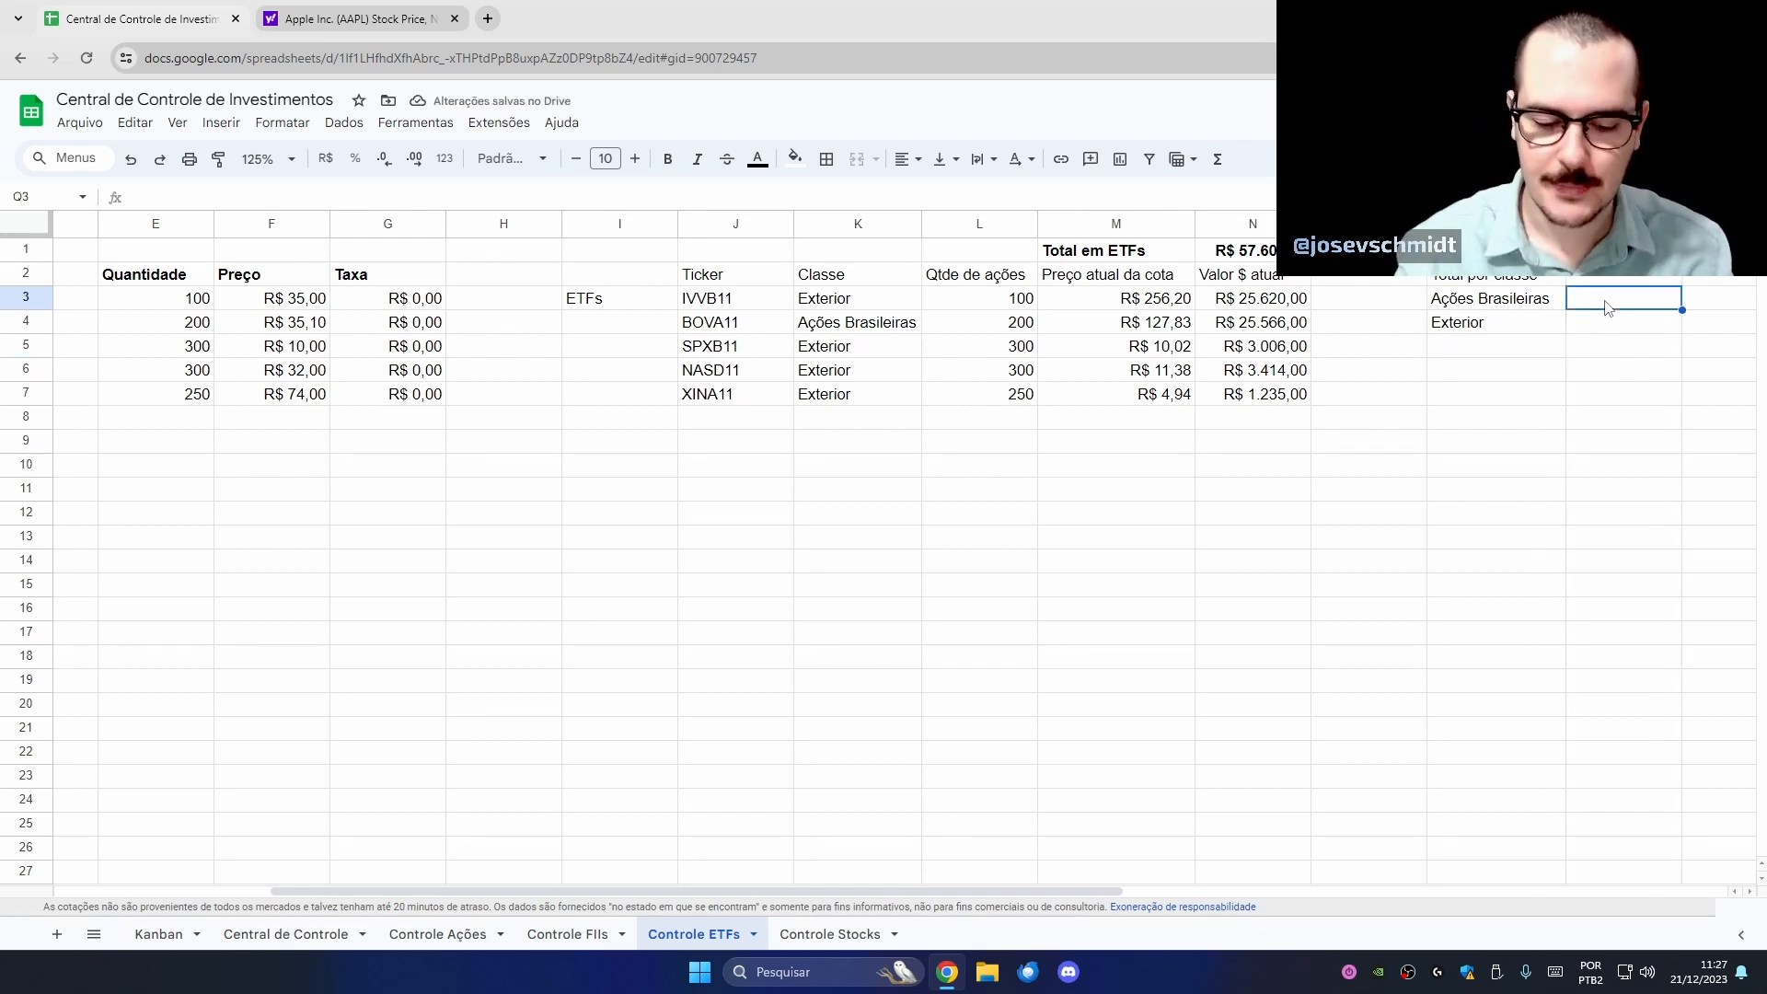
- Add a 'Total $' header in Q2 and start a SOMASE using the absolute class range $K$3:$K
key("Up")
type("Total")
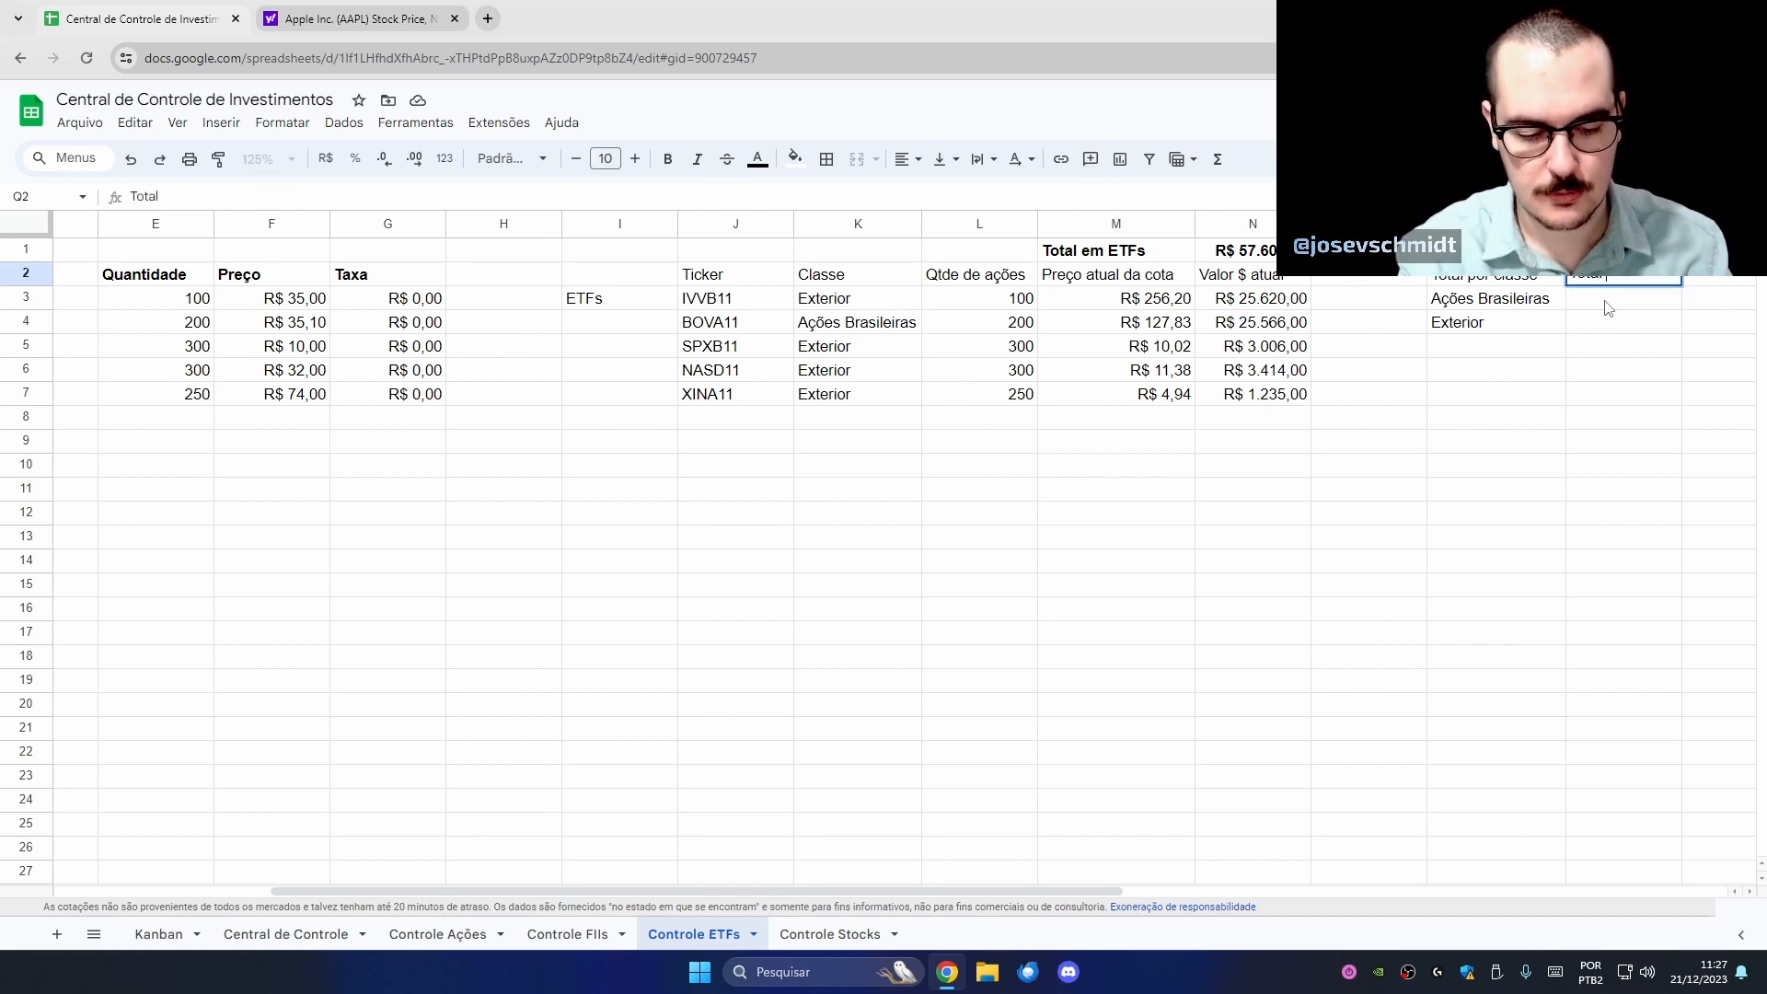
key("Return")
type("=")
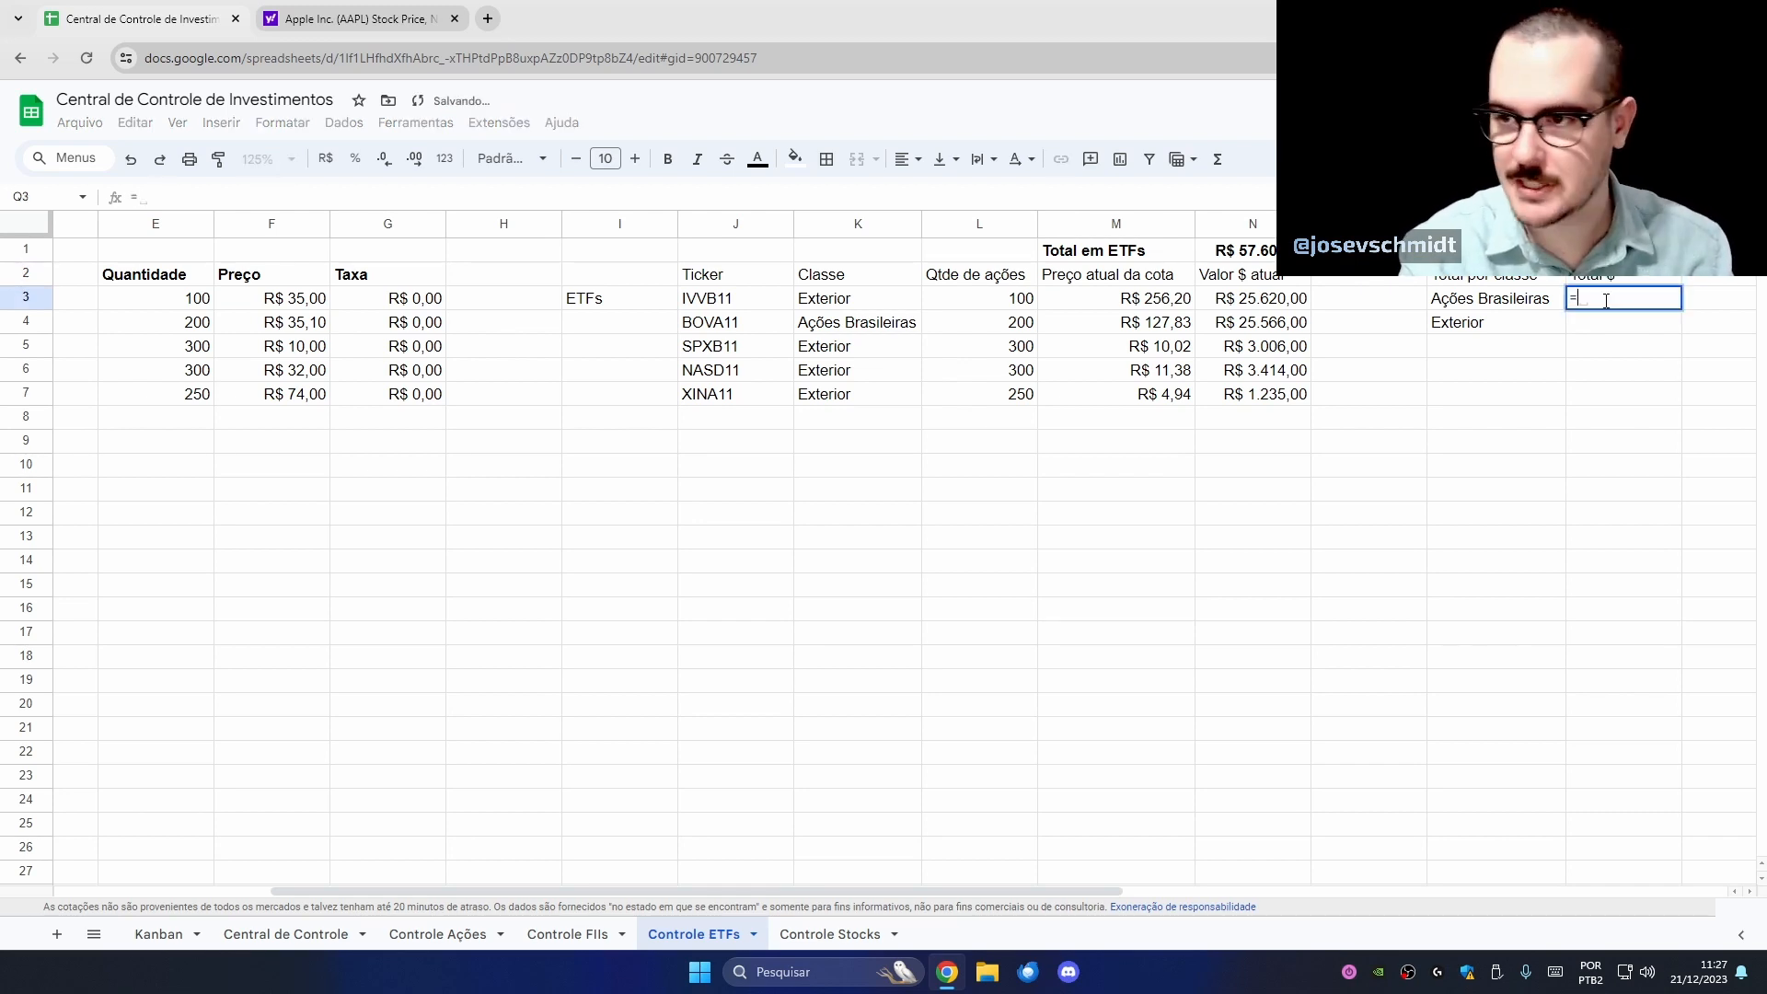
type("somase(")
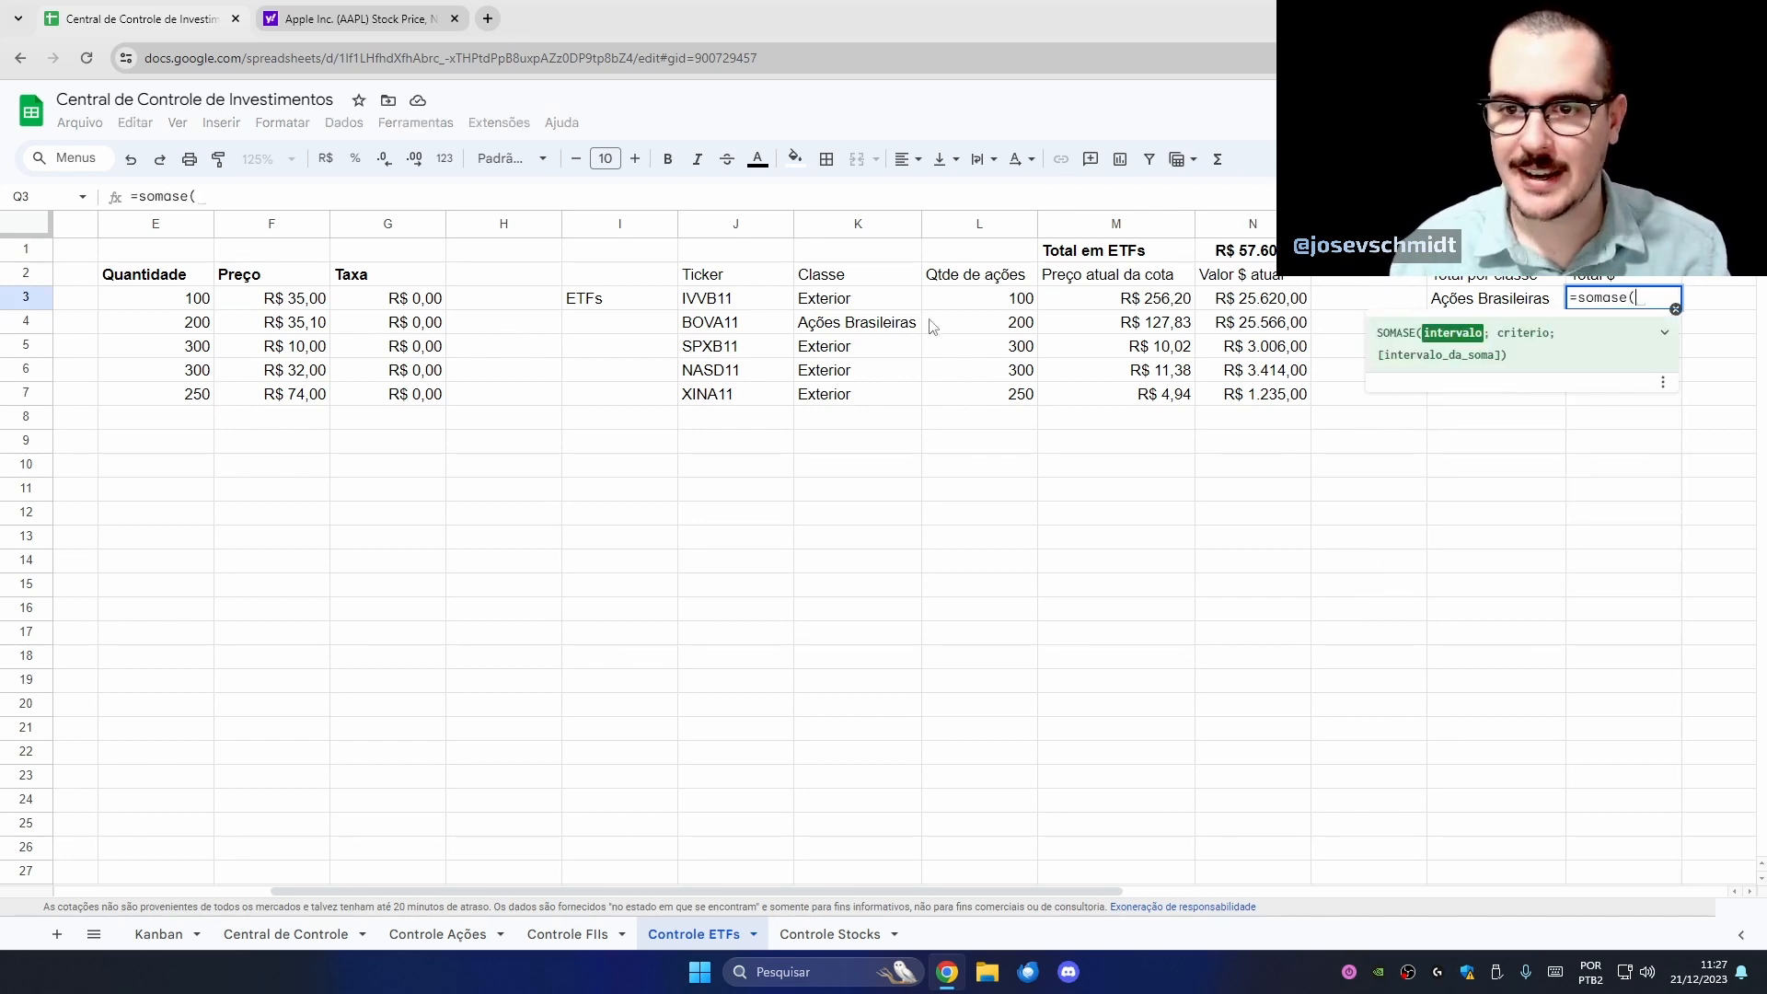
left_click_drag(876, 306, 878, 439)
key("BackSpace")
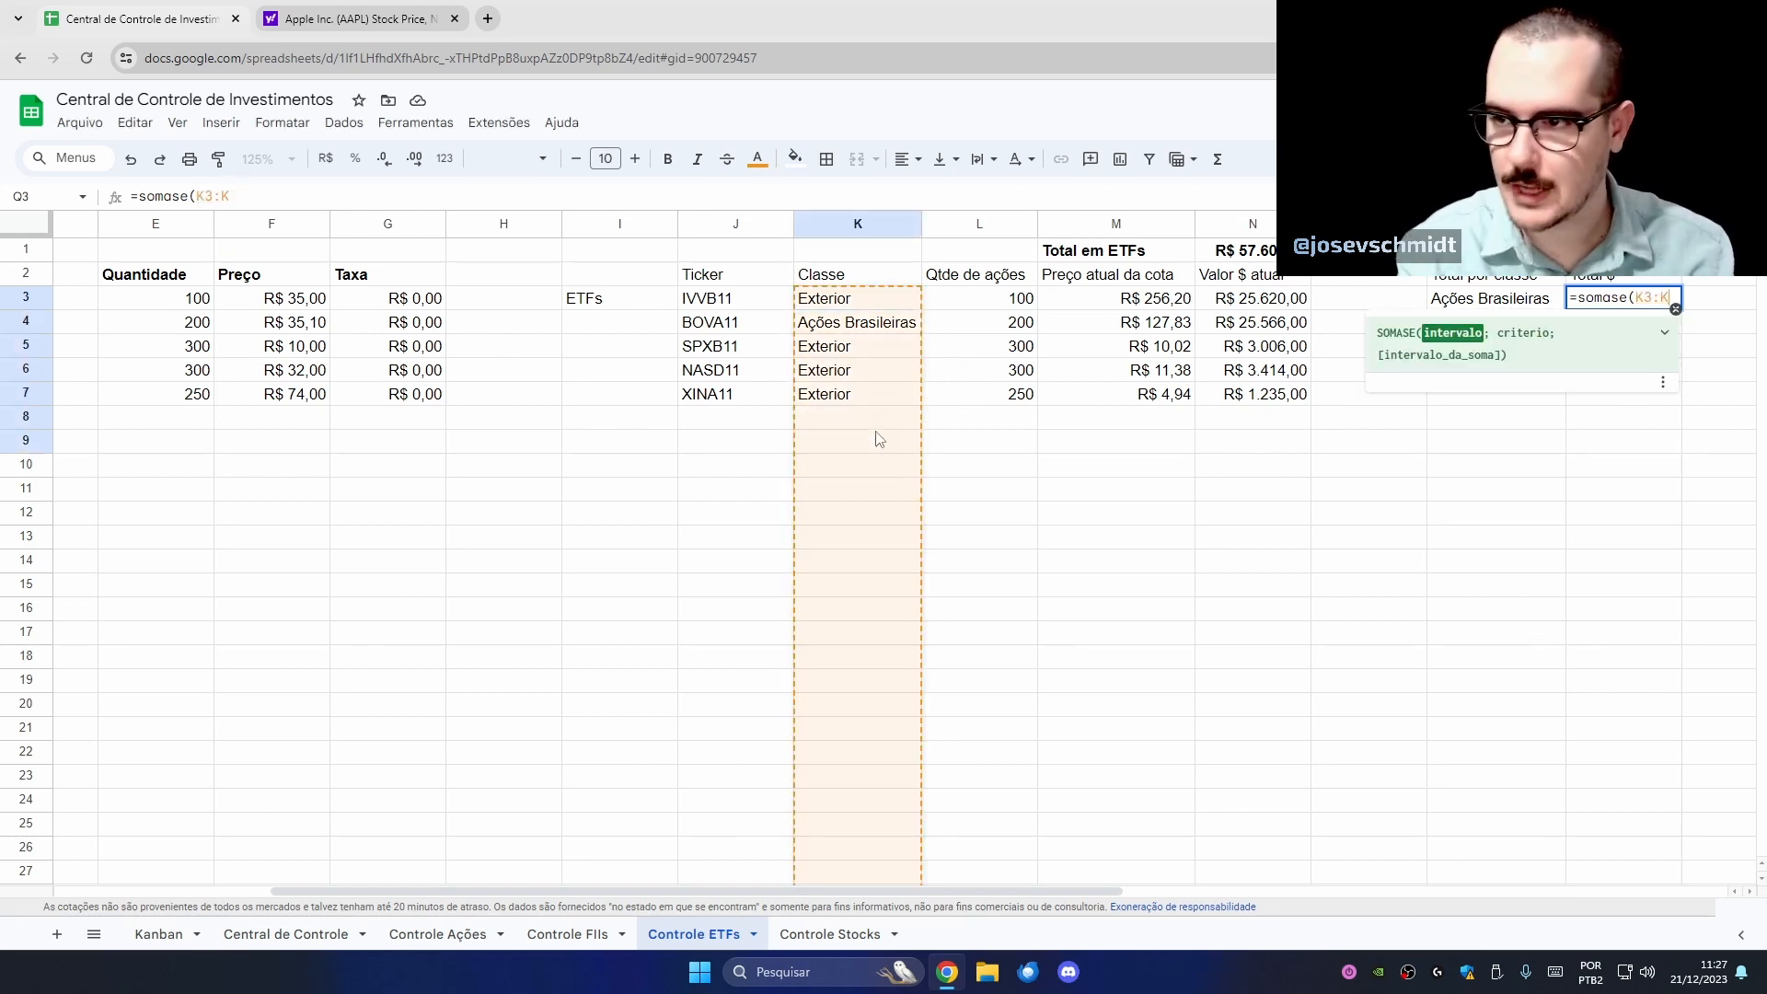
key("F4")
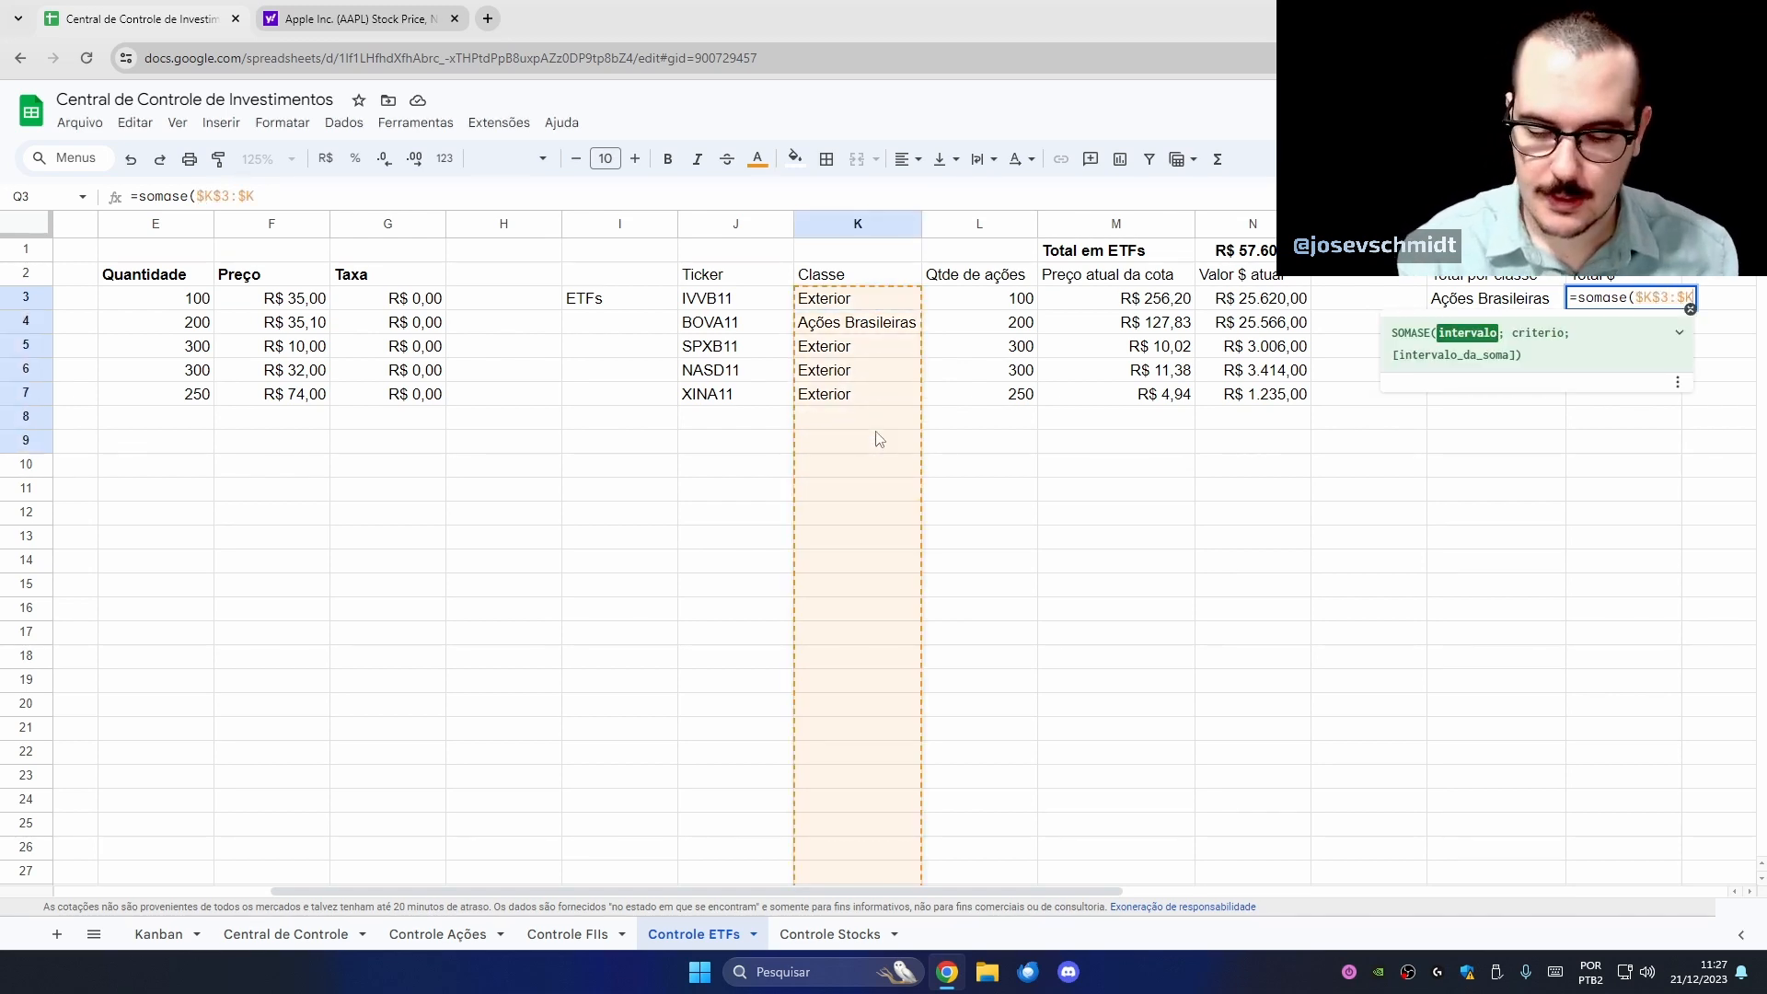
type(";")
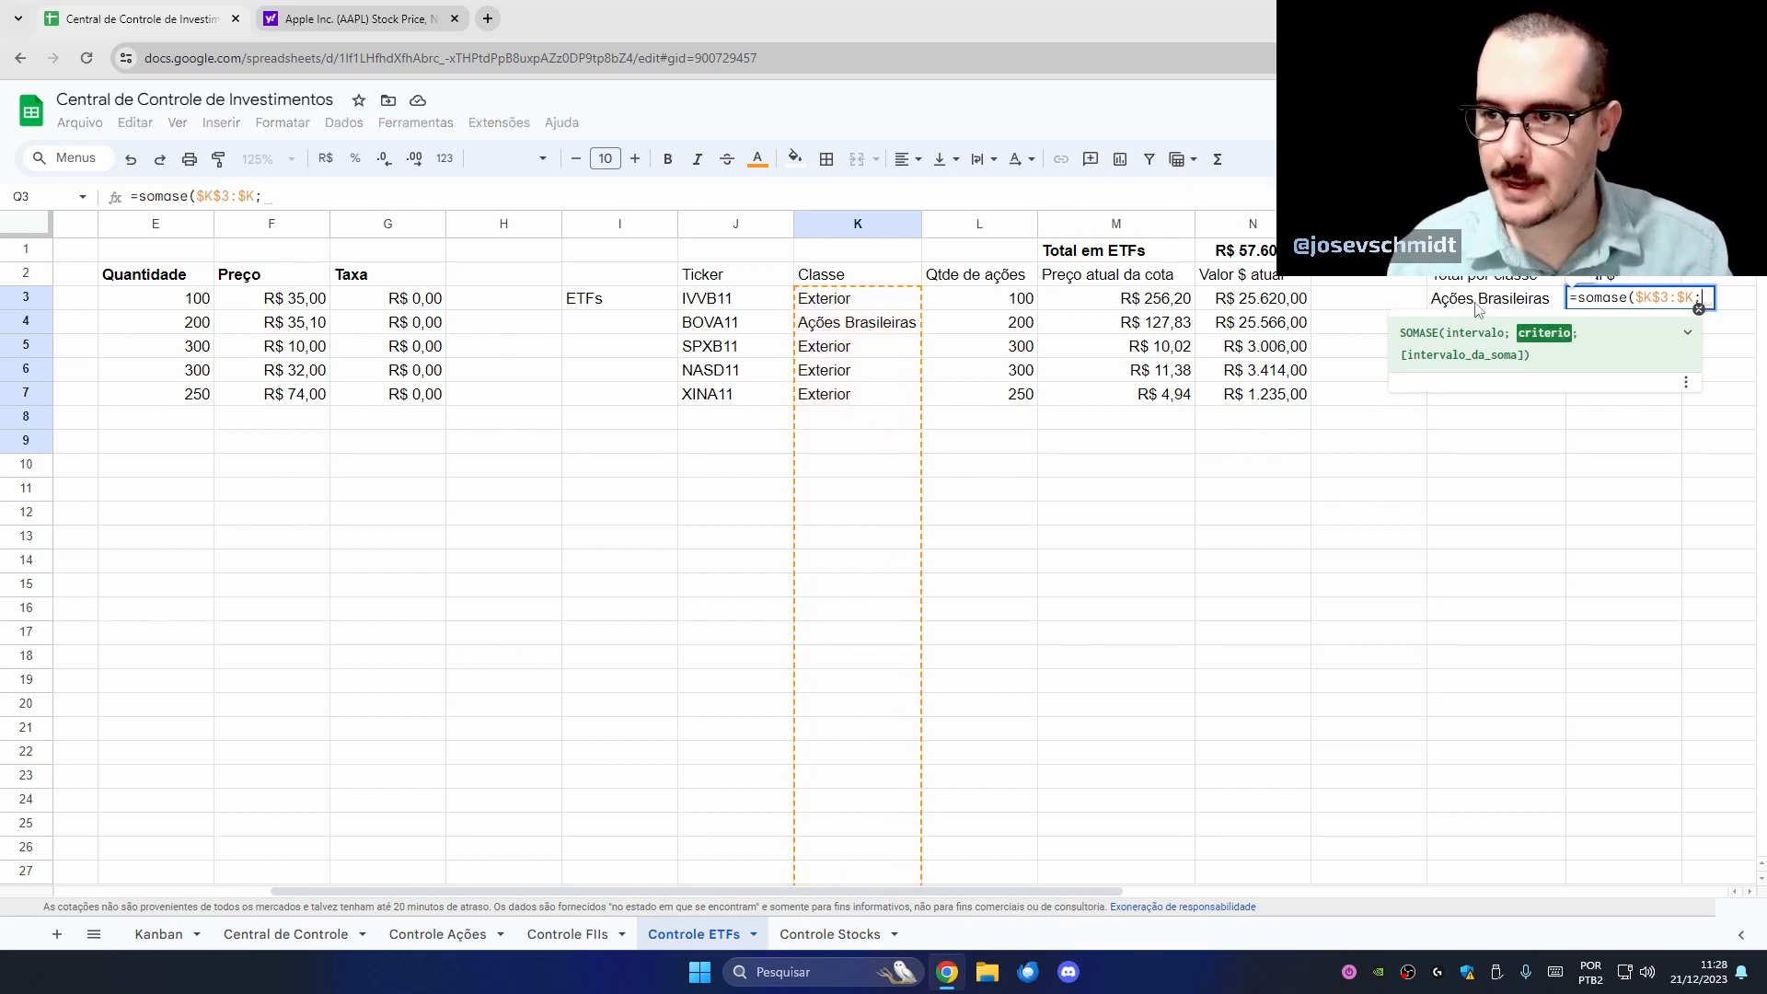
- Complete =SOMASE($K$3:$K;P3;$N$3:$N) in Q3 to total Valor $ atual per class
left_click(1476, 308)
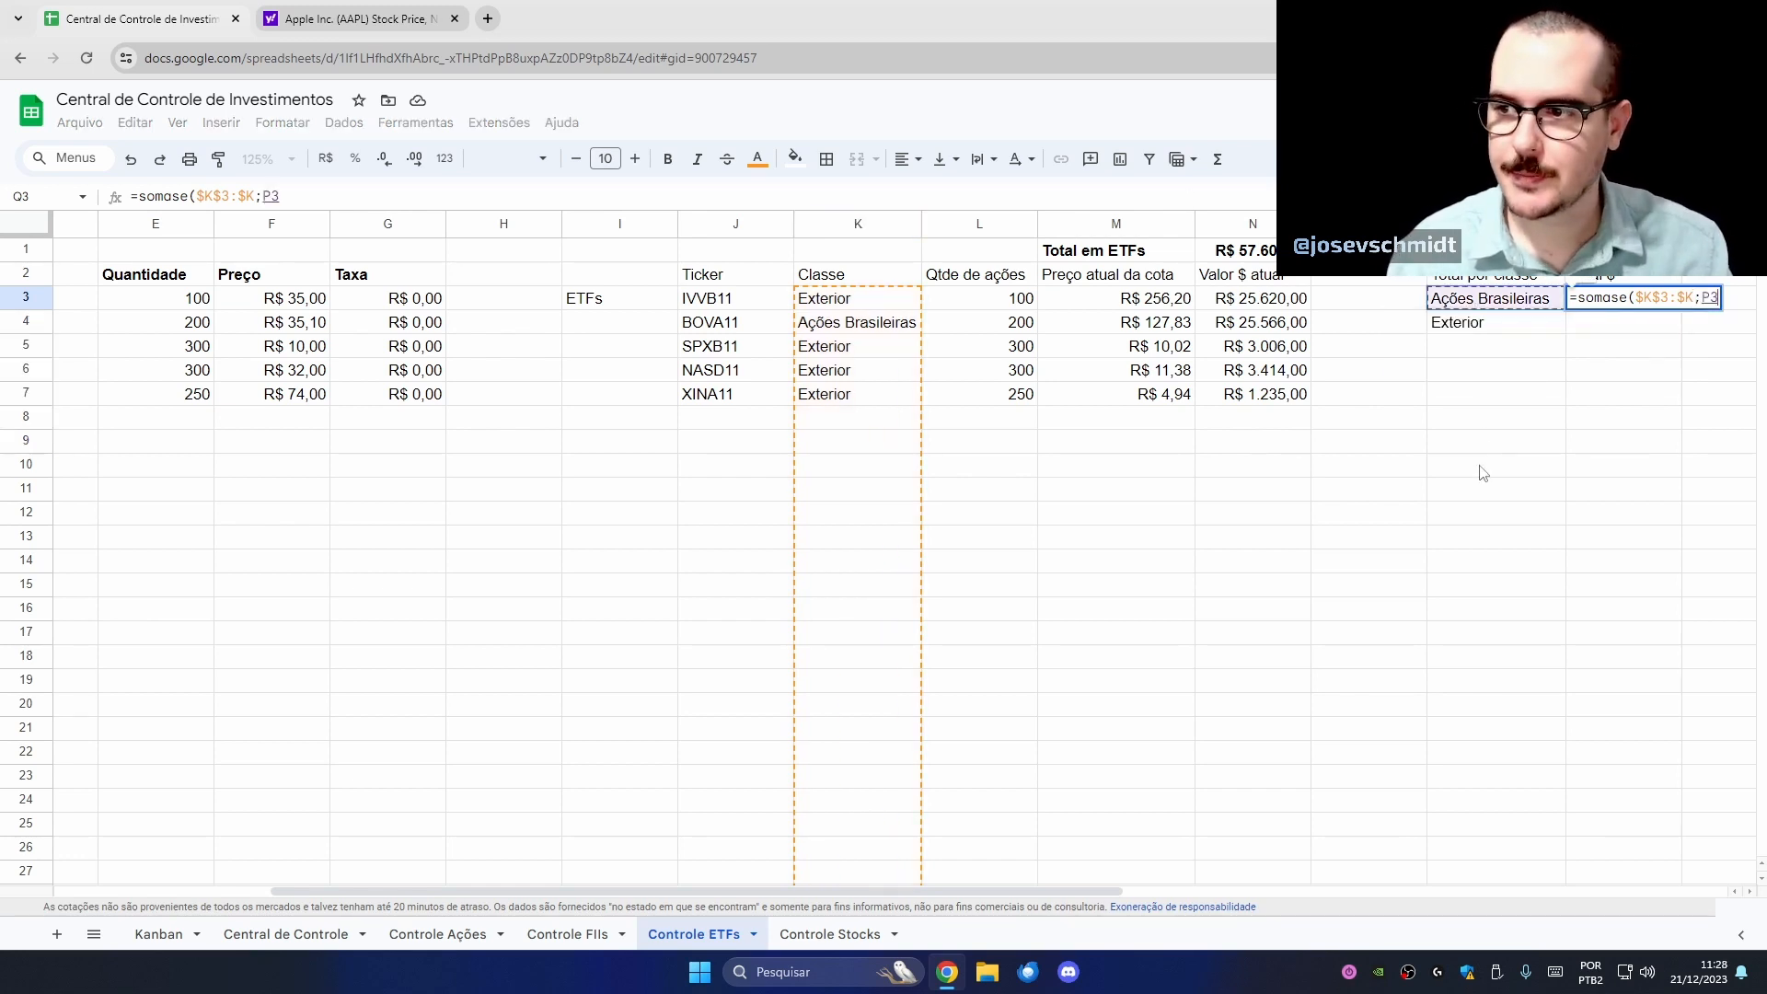
type(";")
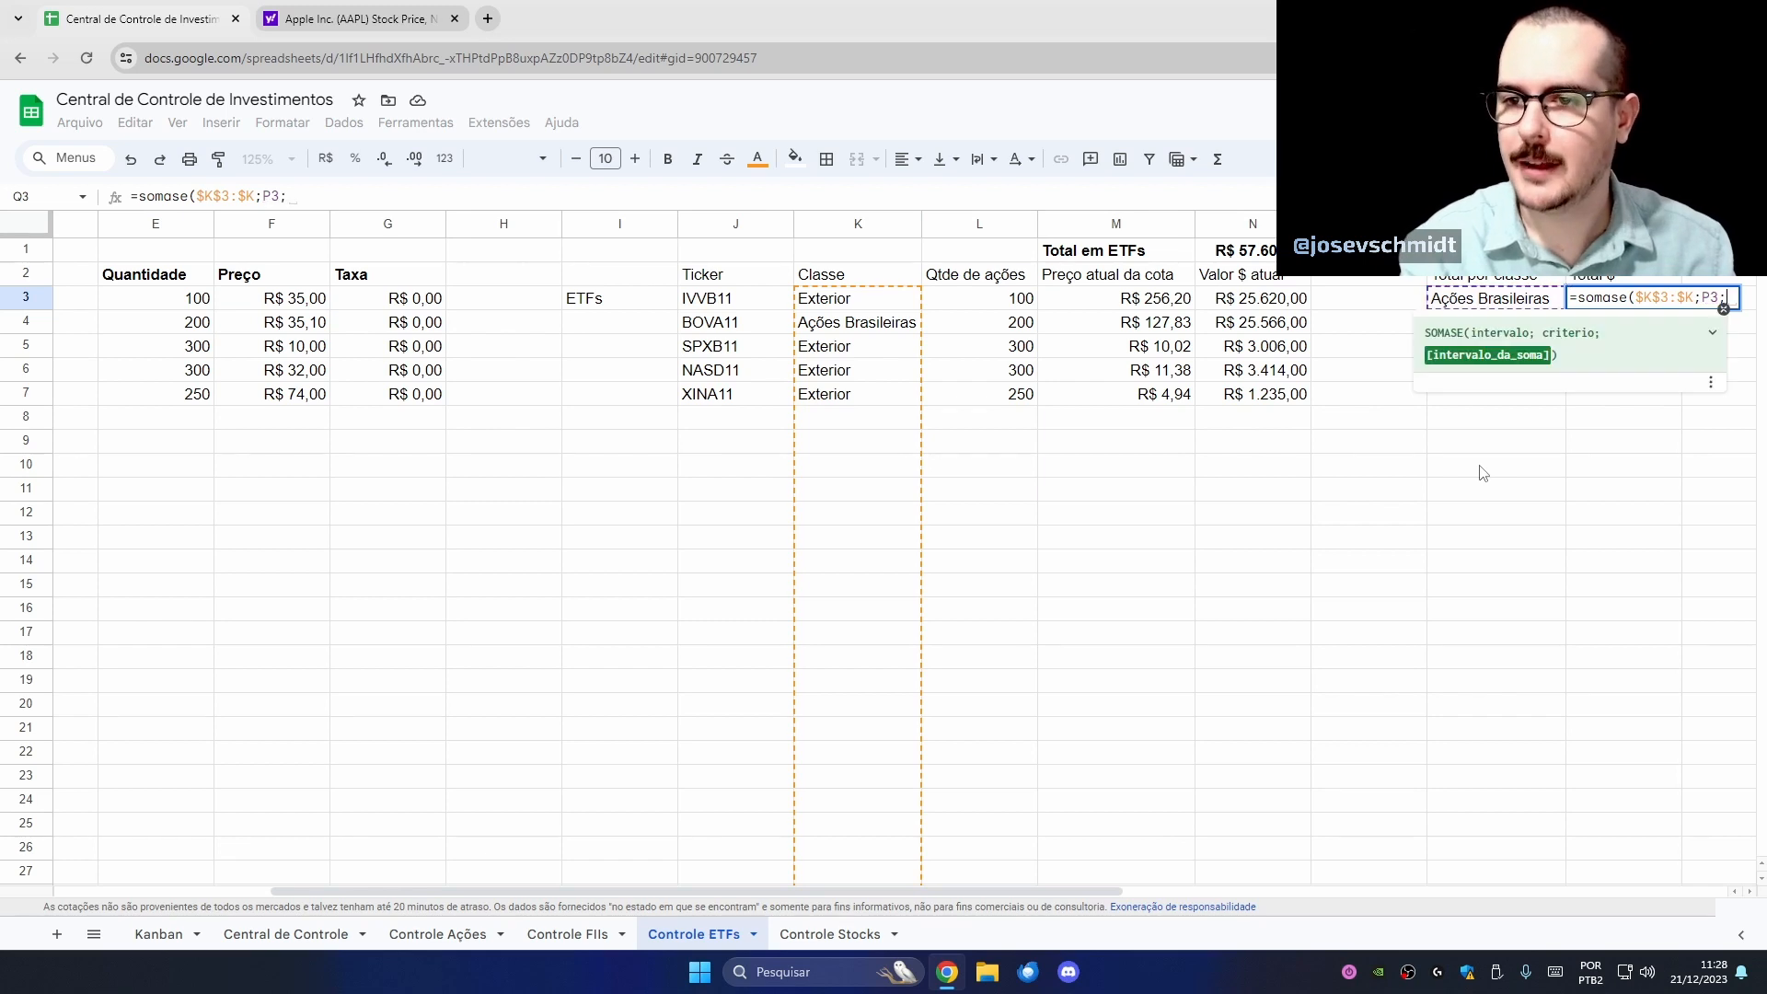
left_click_drag(1236, 306, 1270, 557)
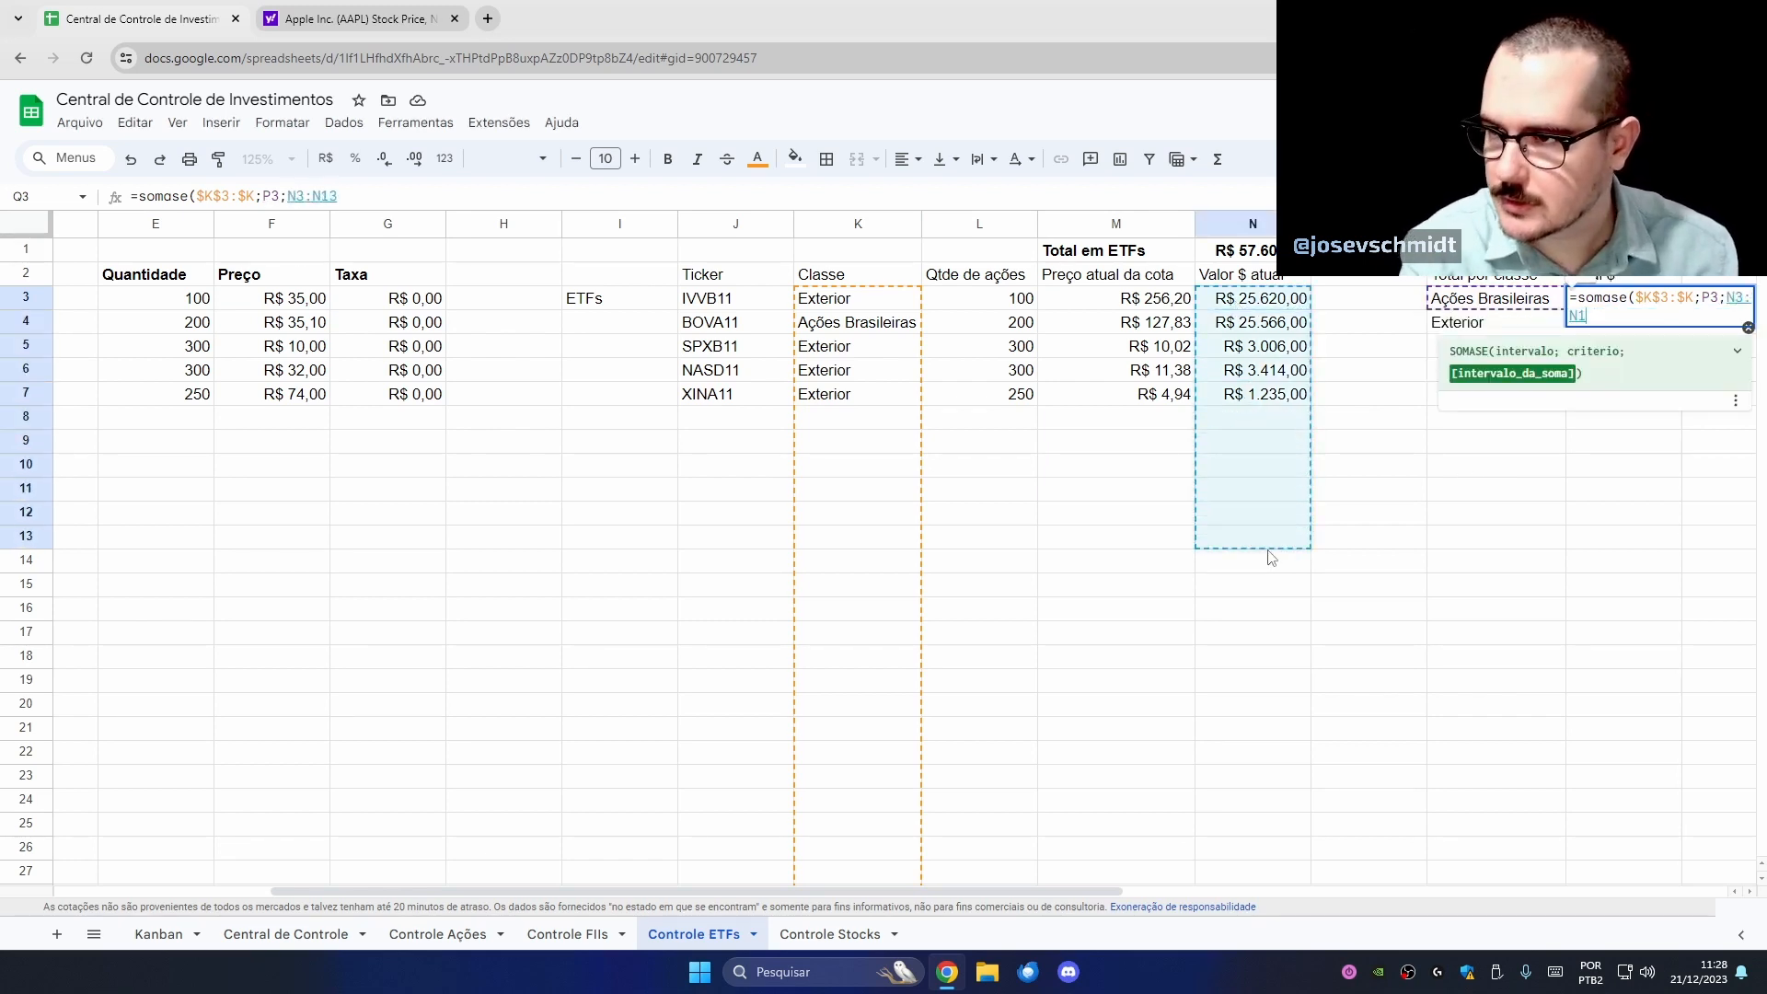
key("BackSpace")
key("BackSpace")
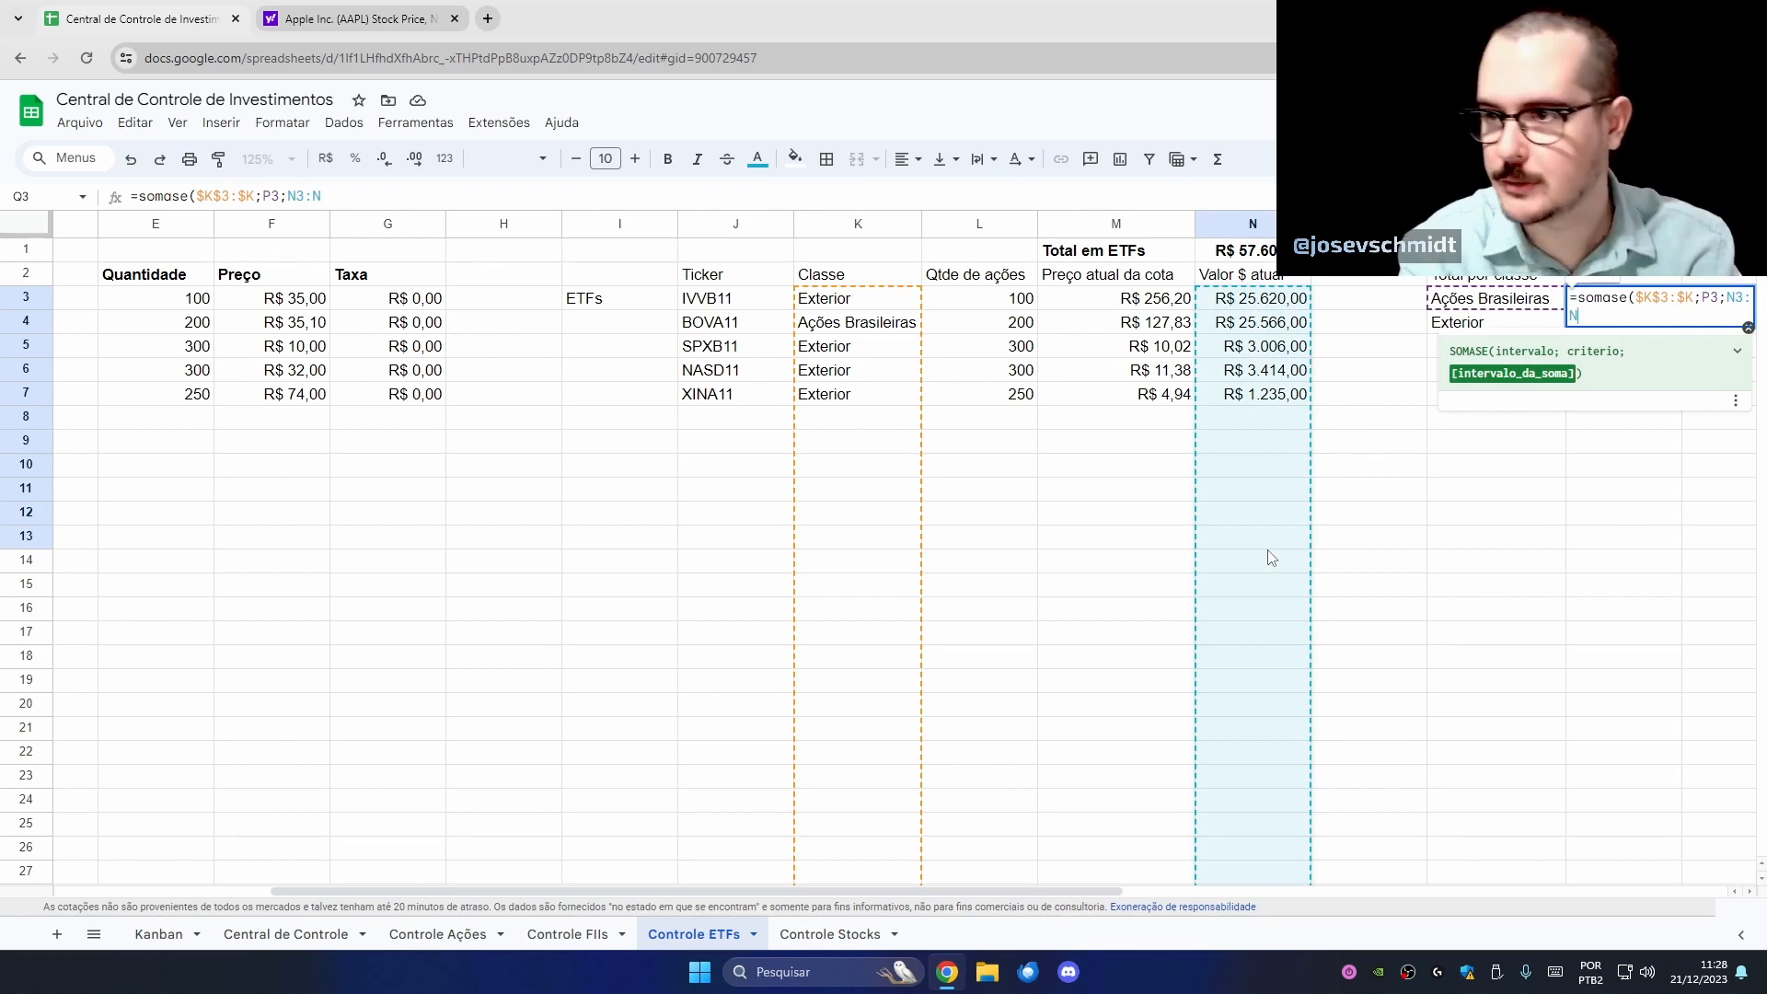
key("F4")
key("Return")
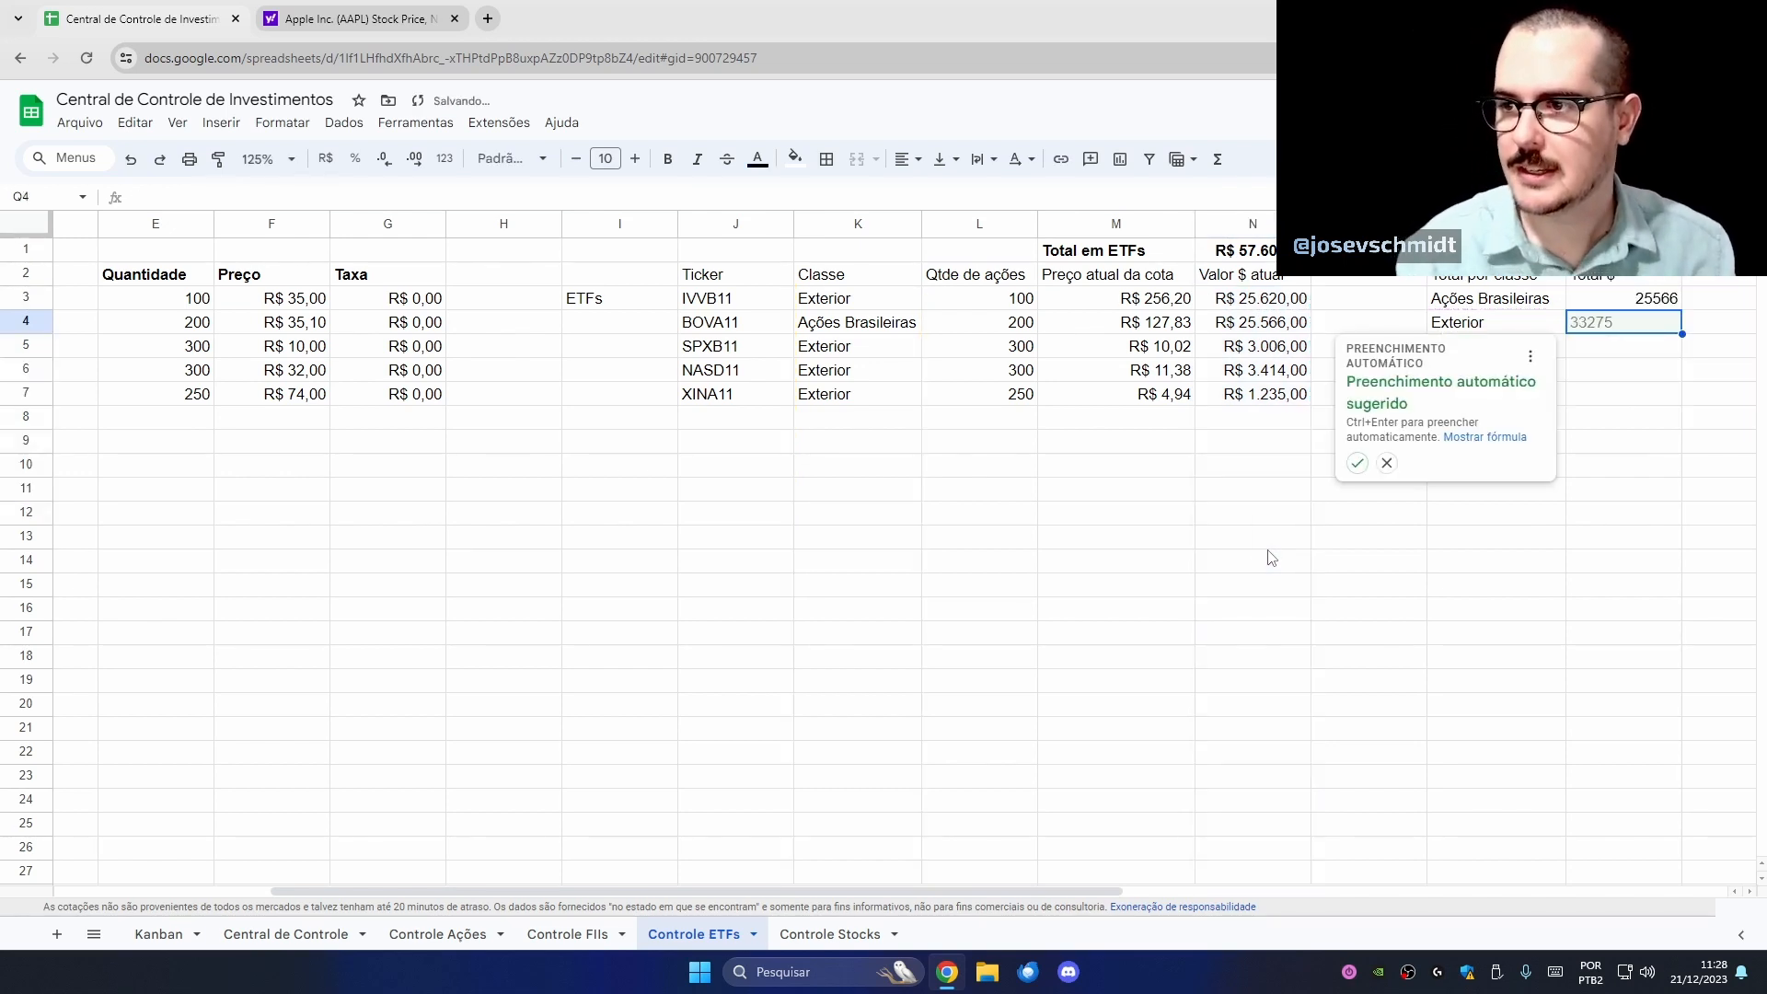
left_click(1618, 306)
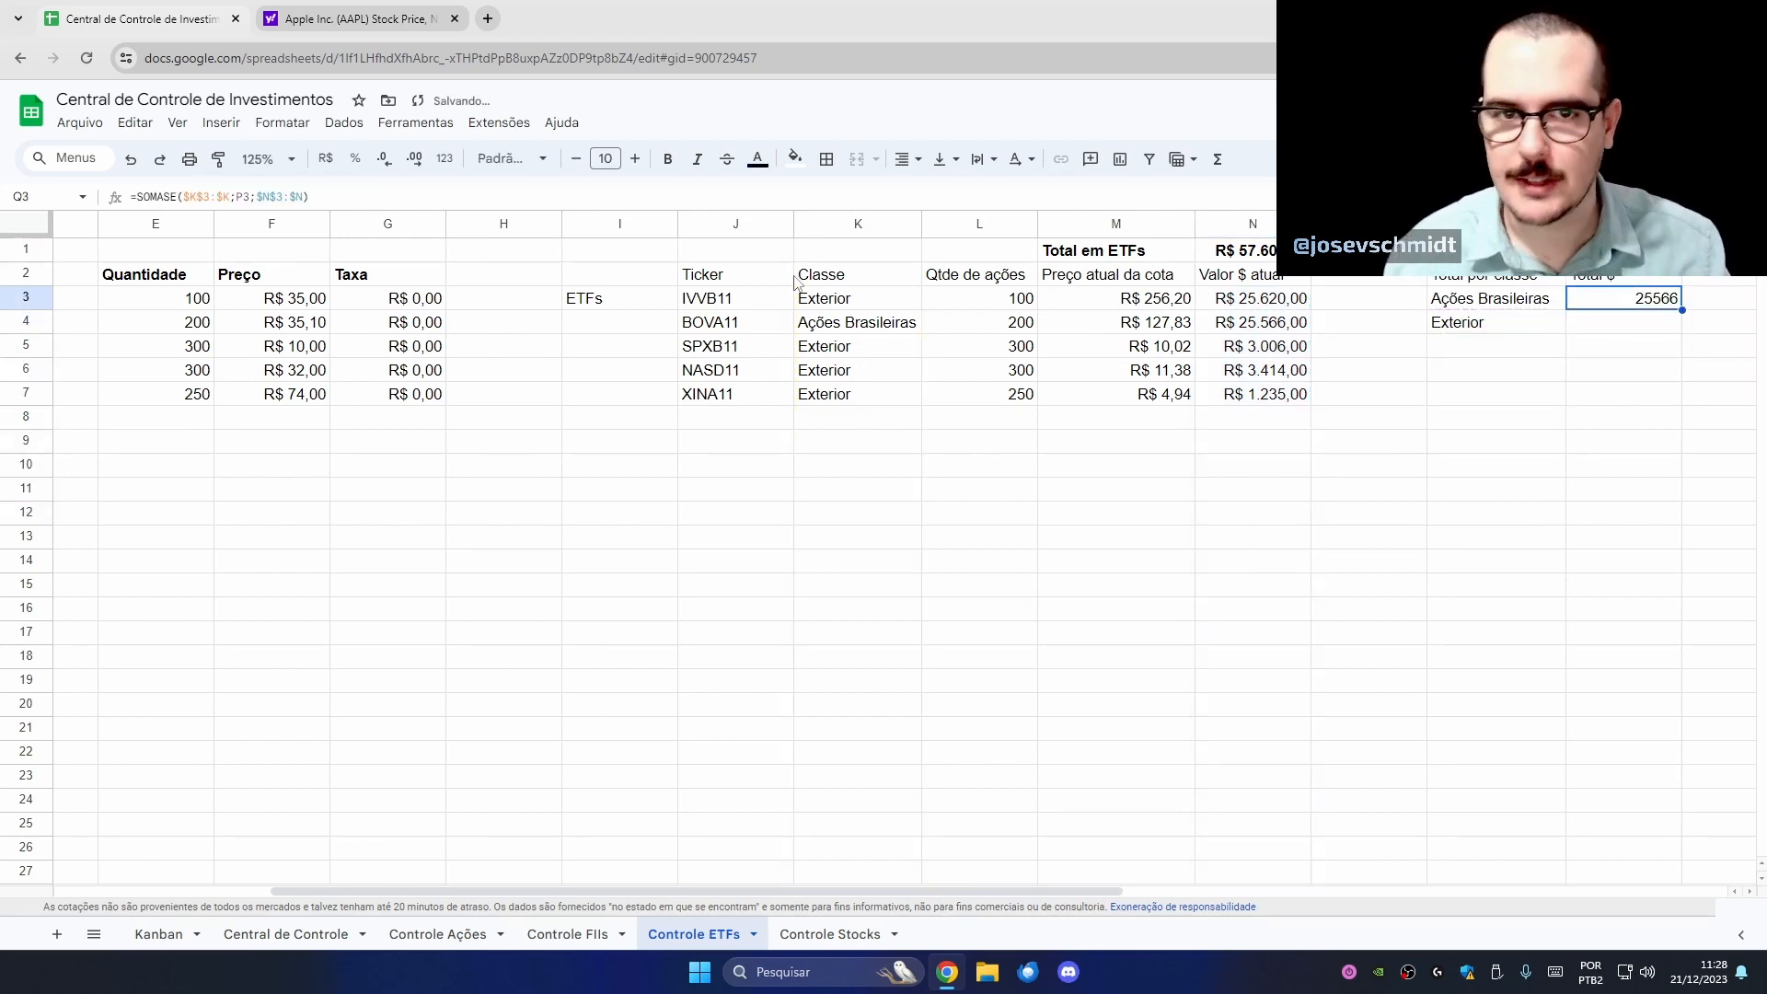
- Format the Q3 total as R$ currency and check it against the BOVA11 row
left_click(325, 159)
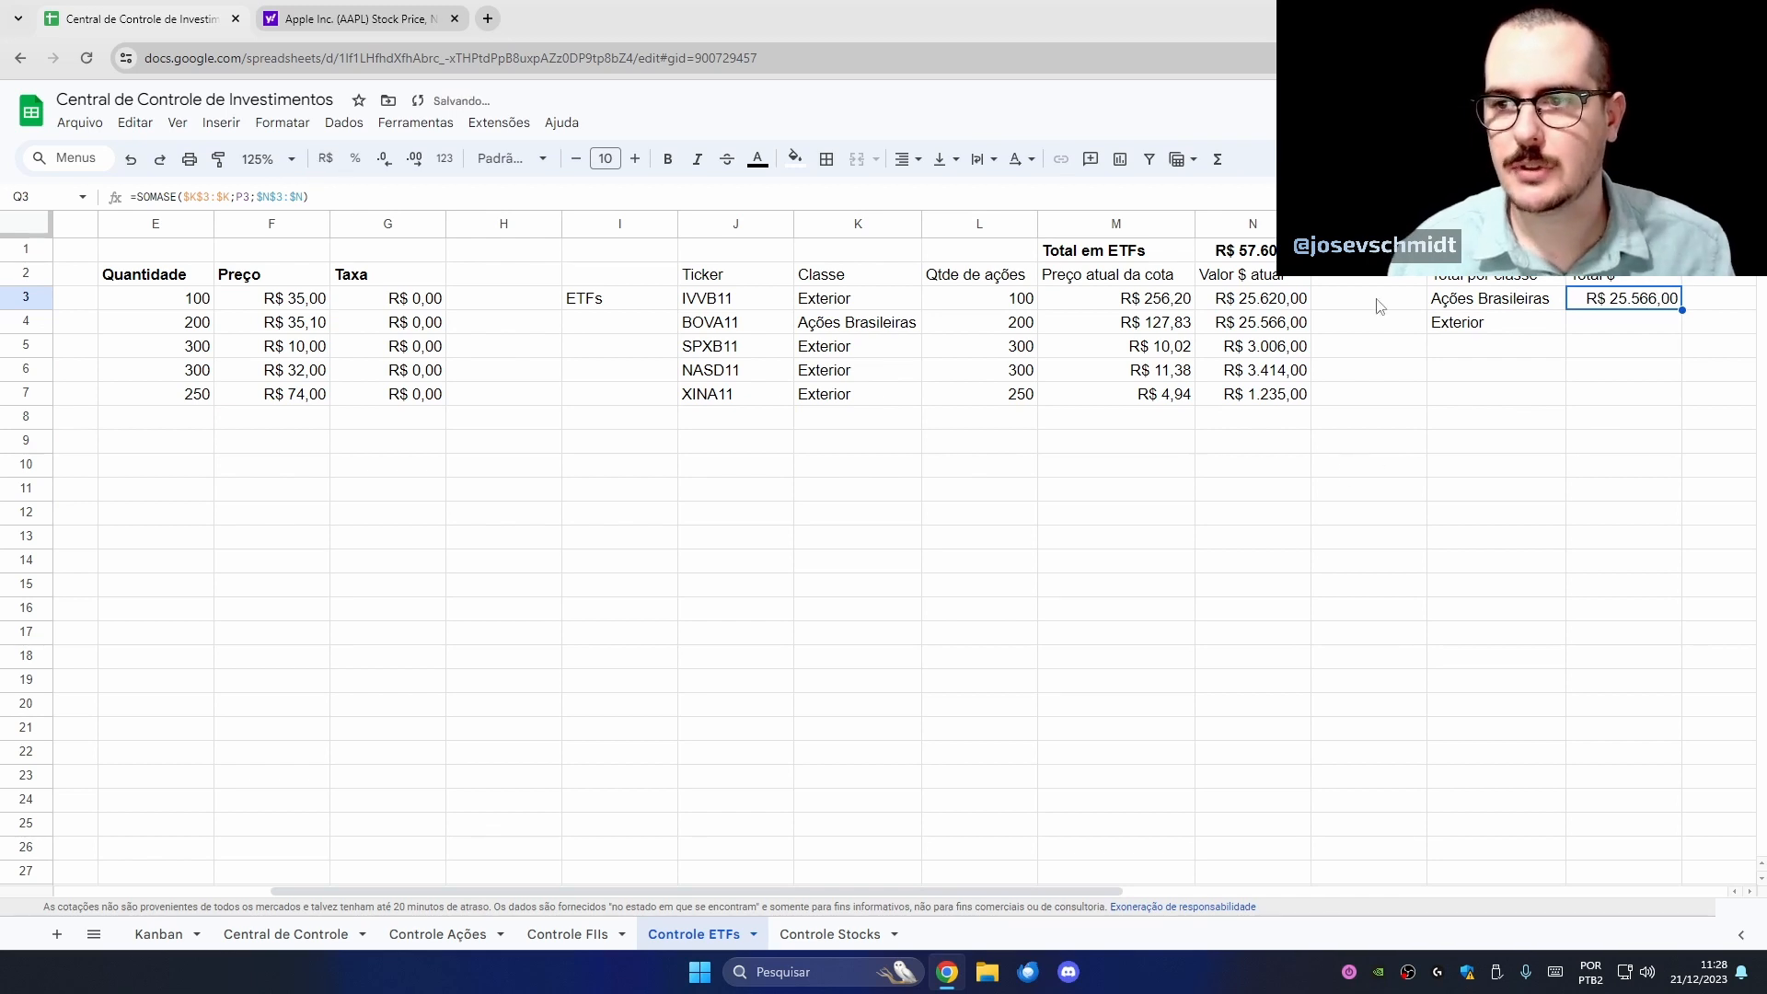
left_click(1259, 331)
left_click_drag(713, 323, 1208, 333)
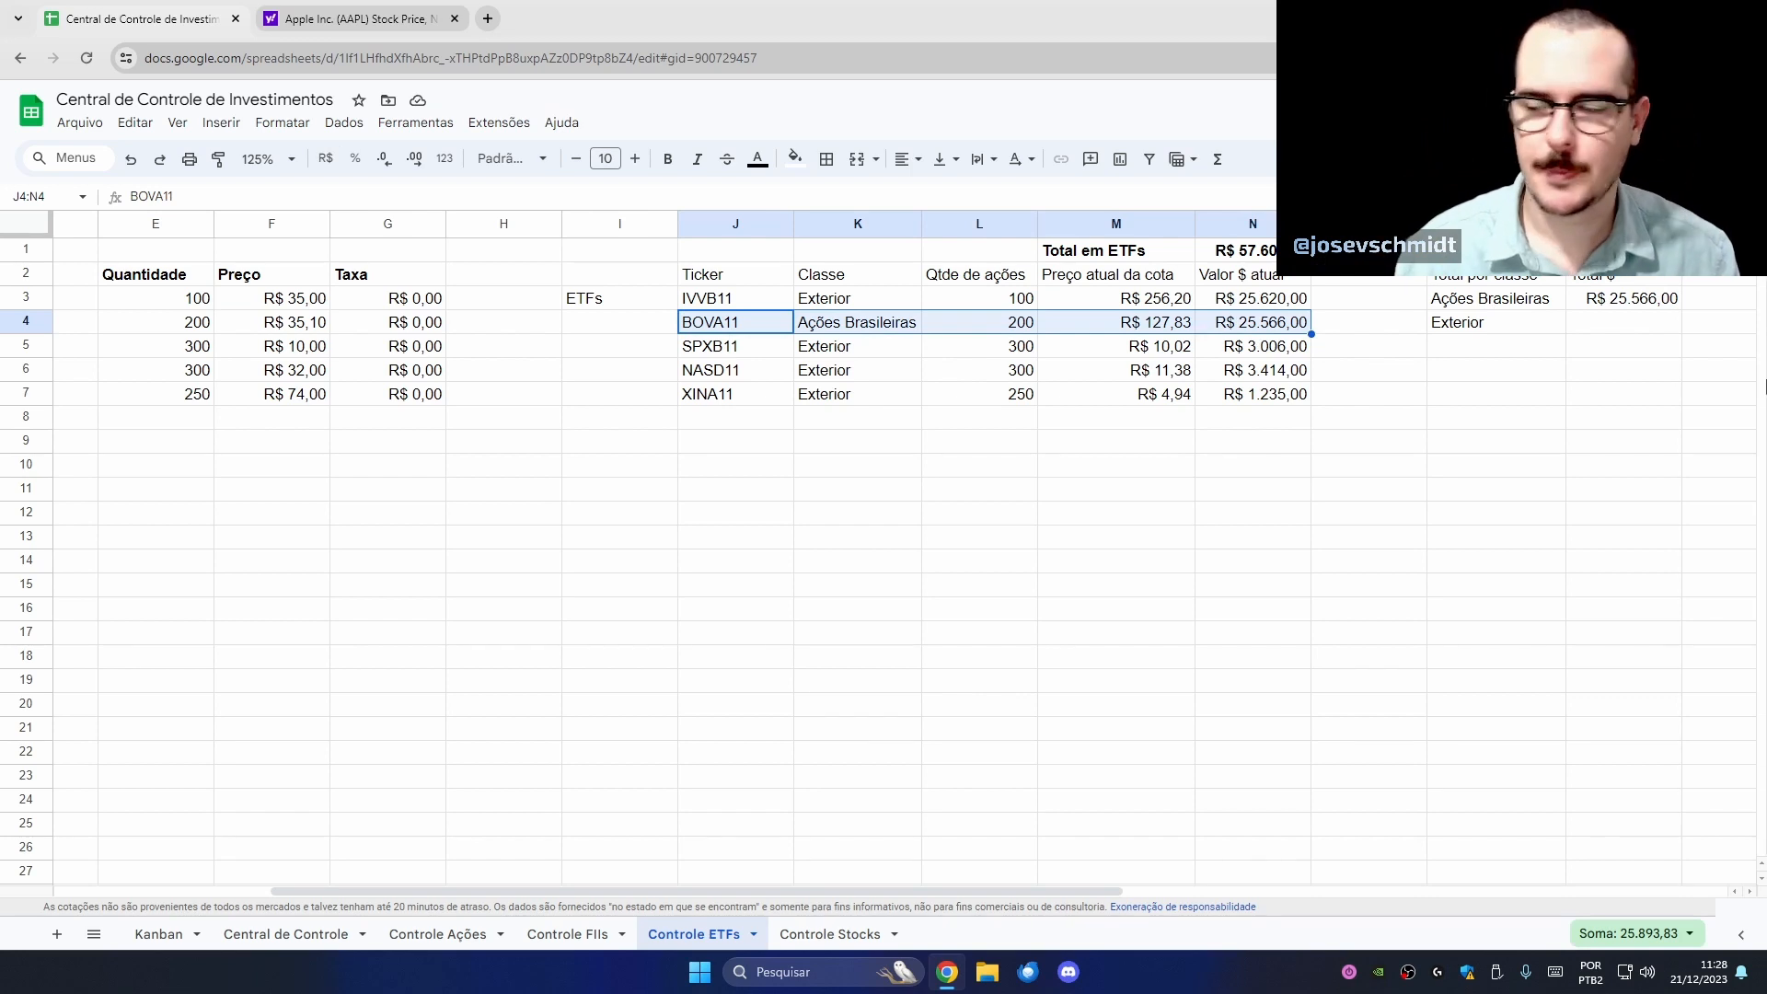
- Fill the formula down to Q4 and verify the Exterior total of R$ 33.275,00
left_click(1673, 304)
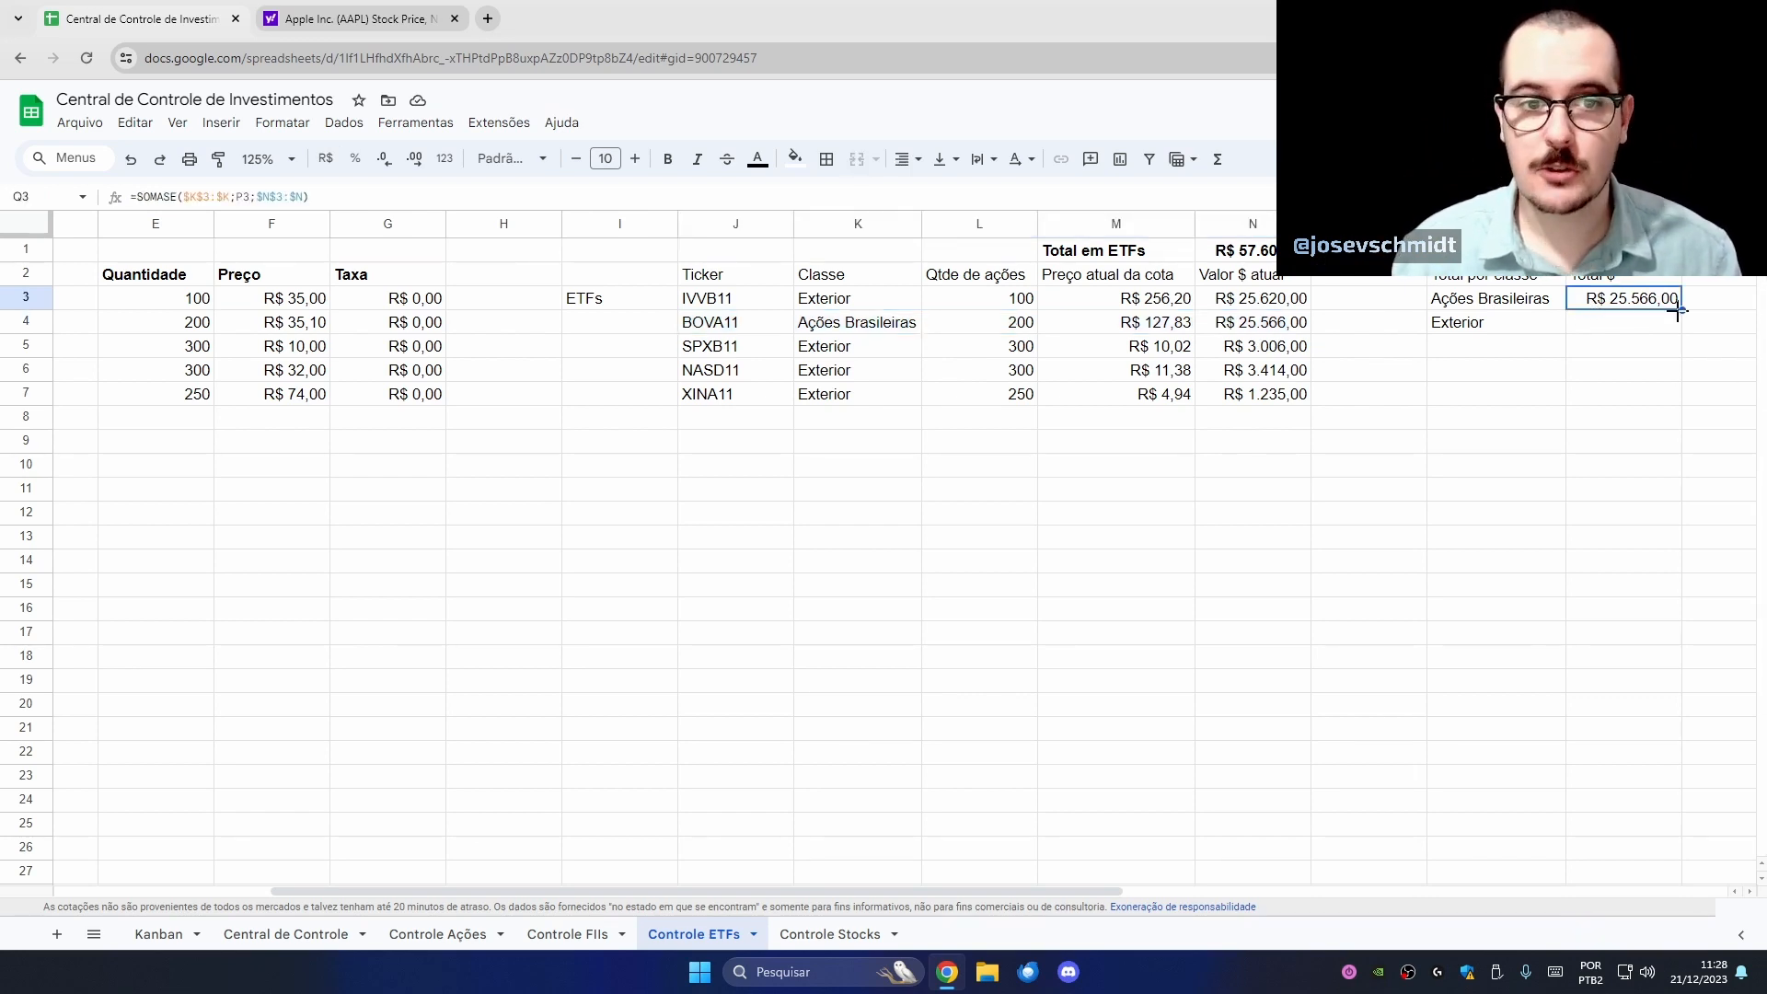
left_click_drag(1681, 323, 1680, 330)
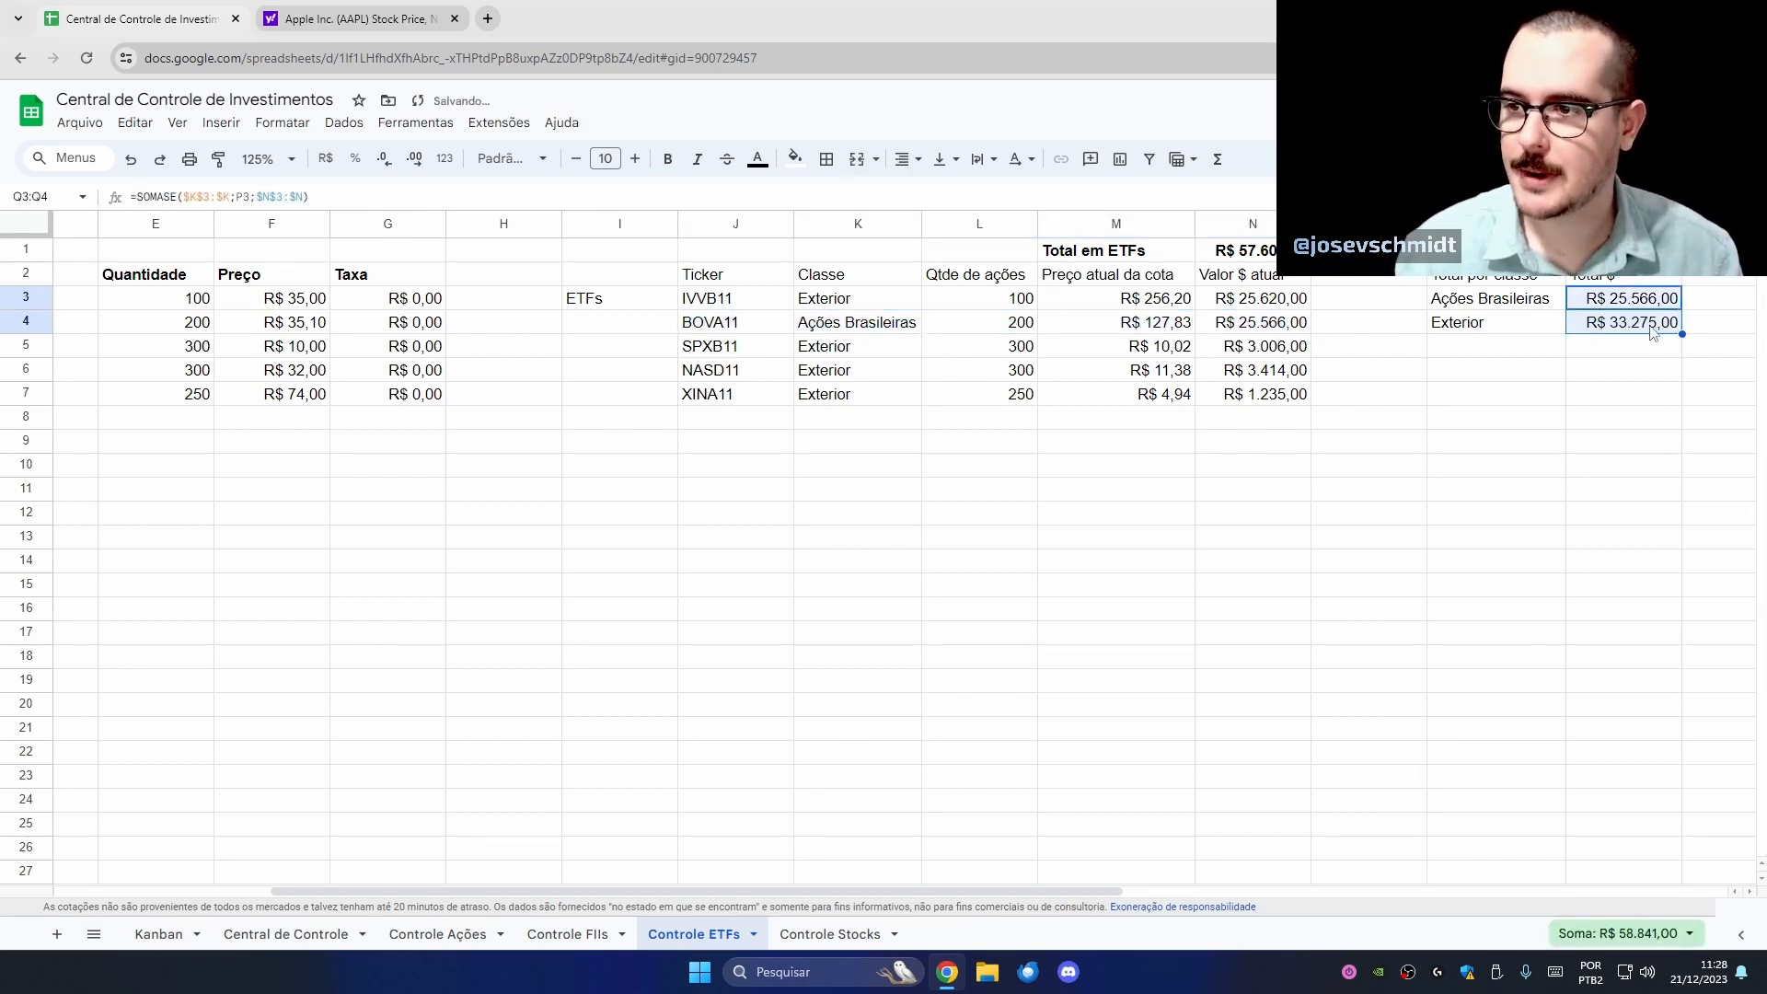
left_click(1647, 324)
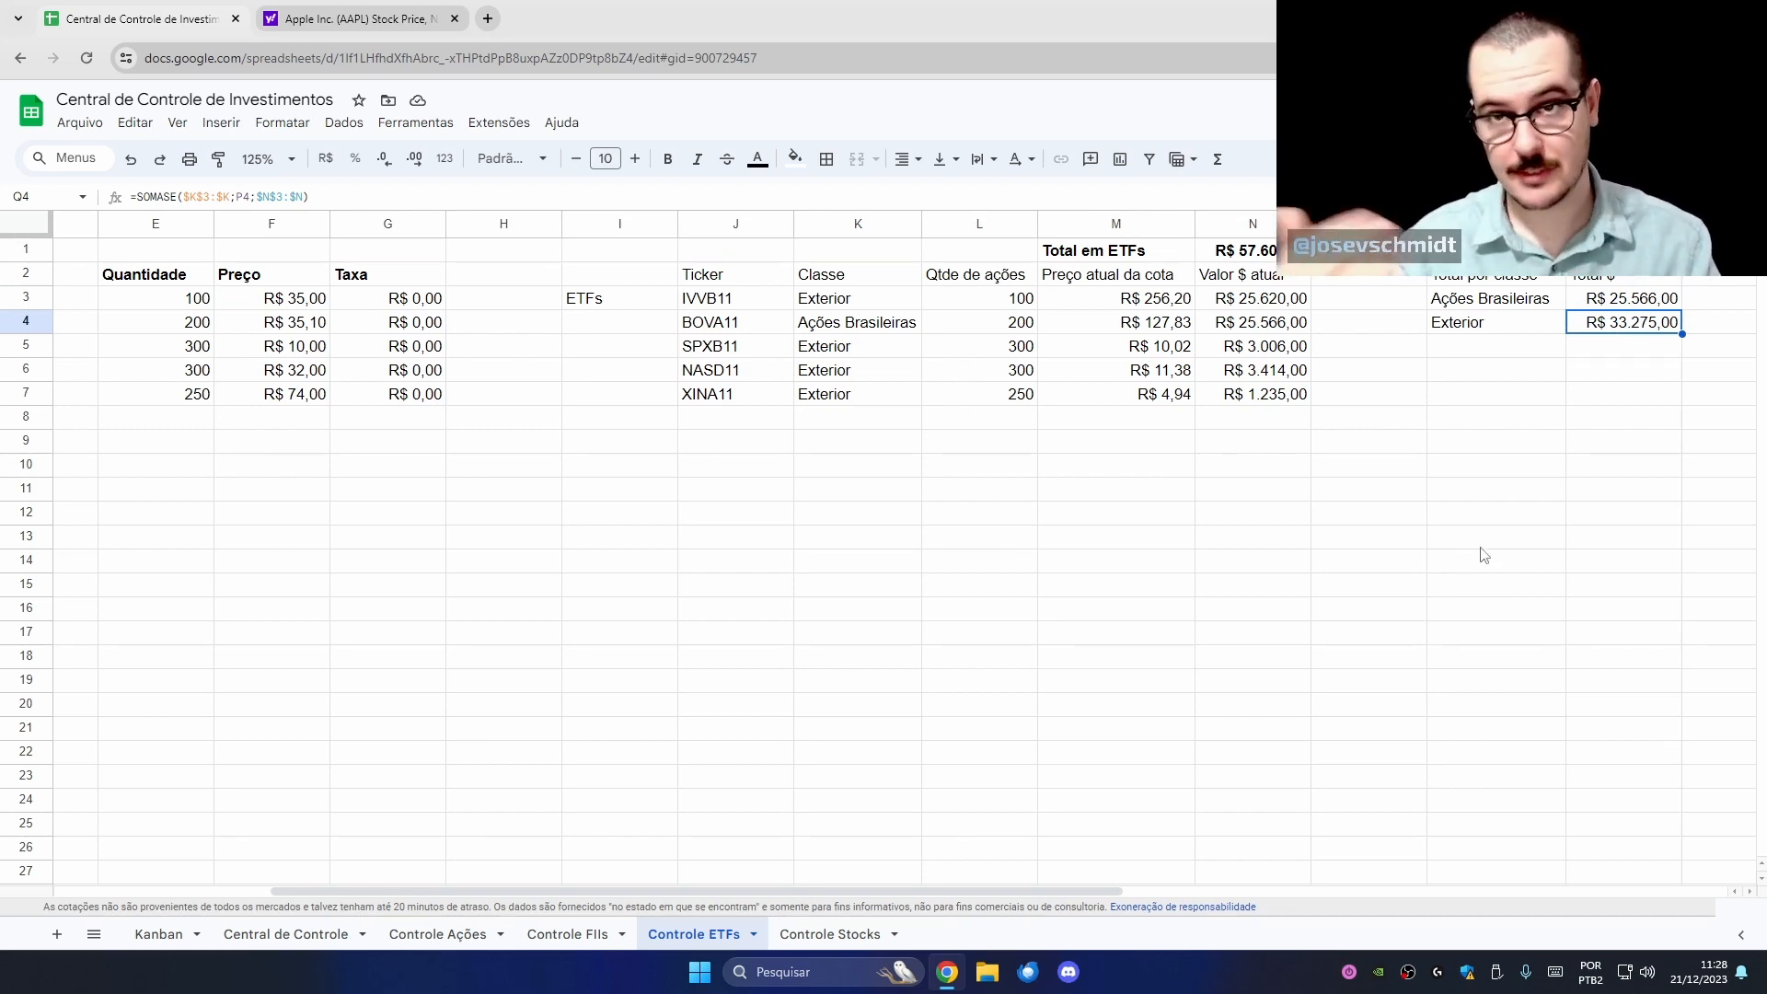
left_click(1274, 306)
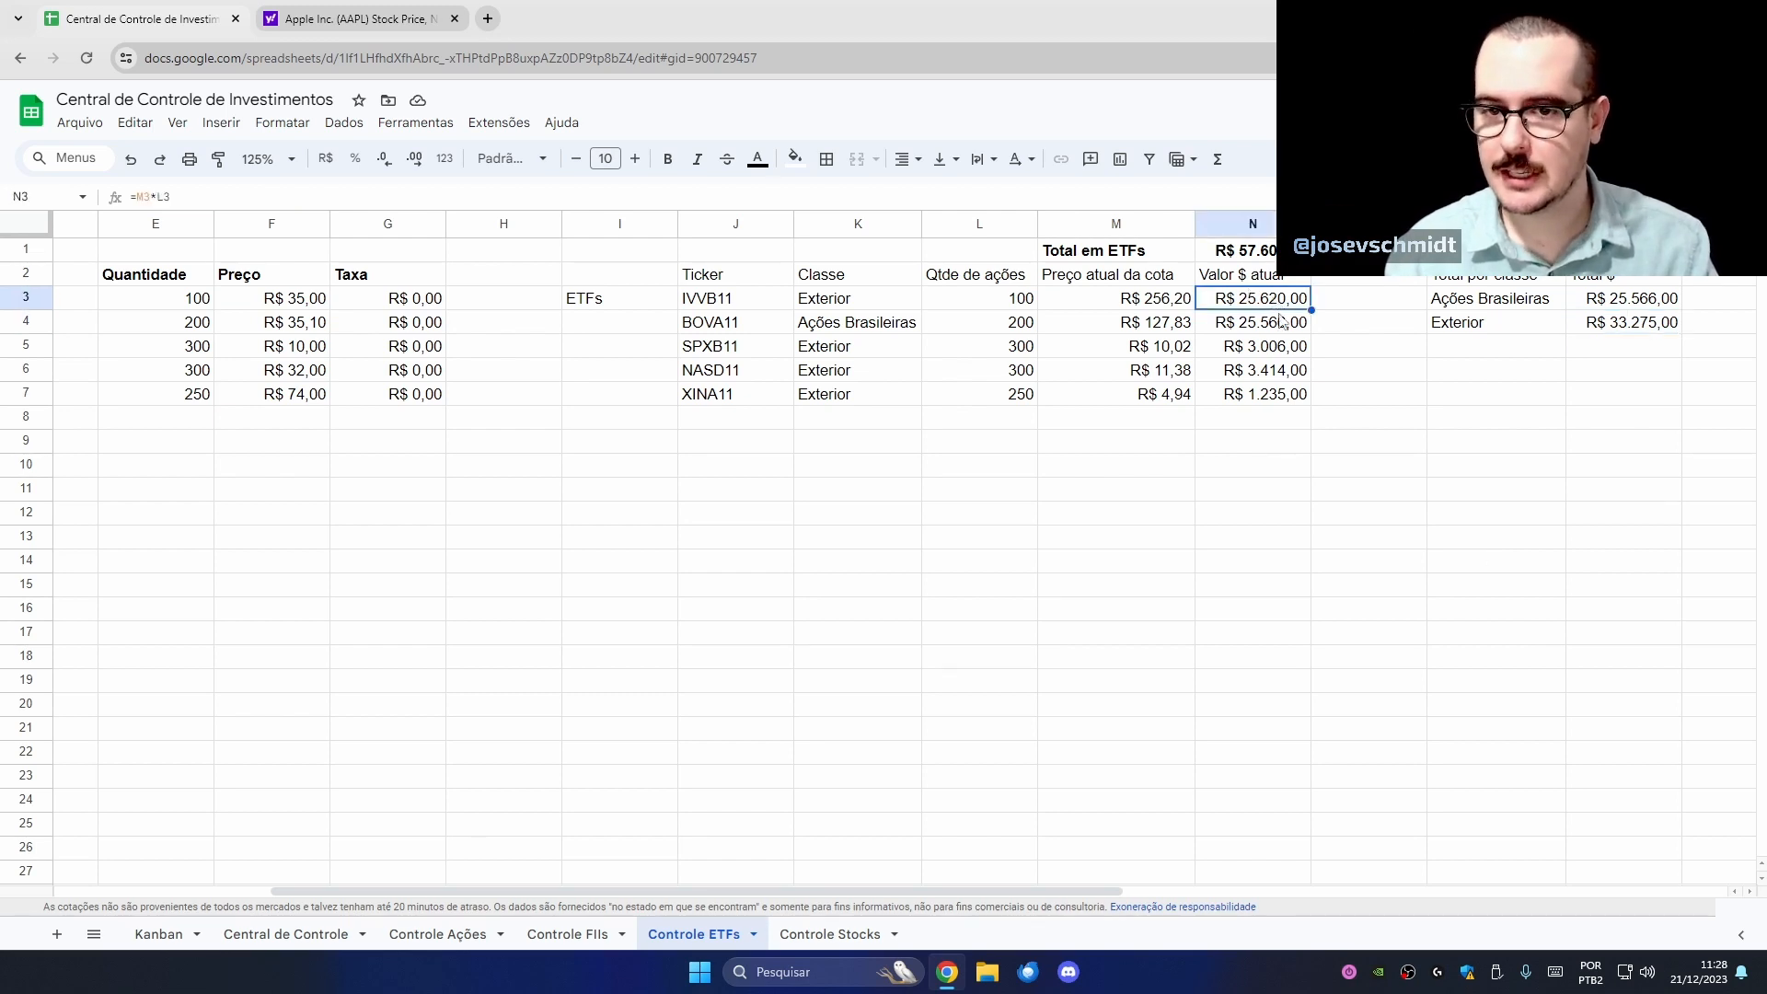
left_click_drag(1285, 355, 1285, 405)
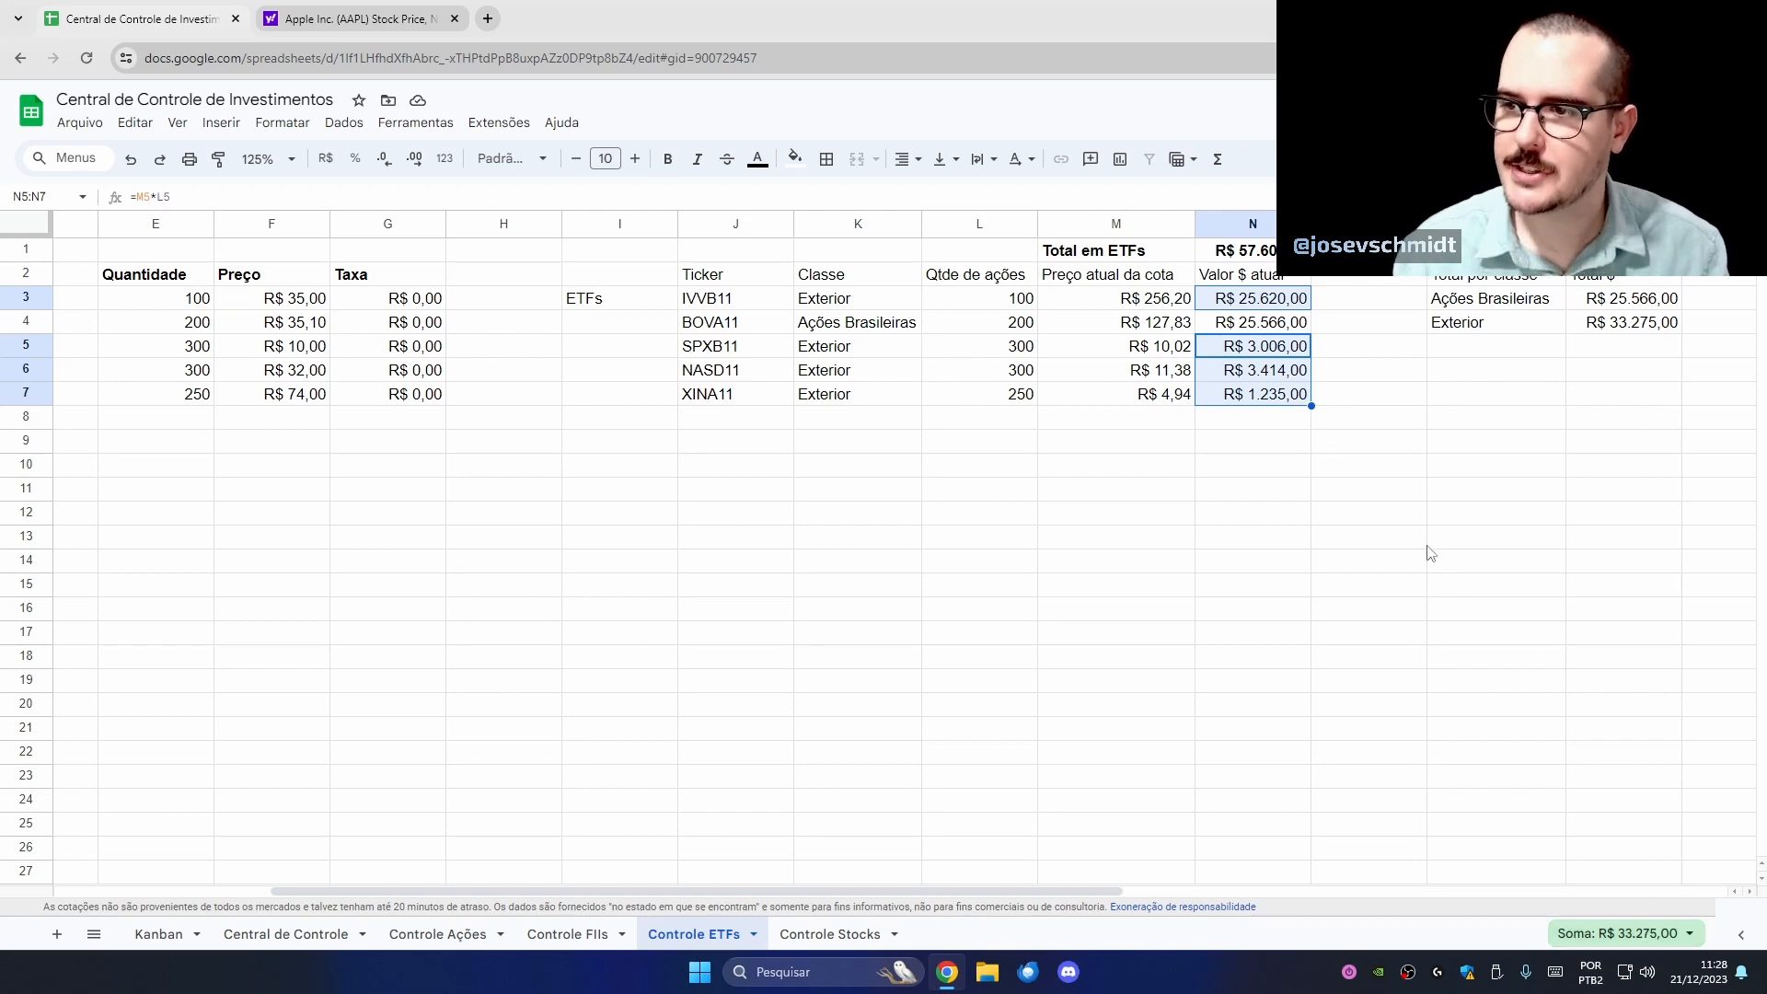
left_click(1624, 324)
- Make the P2:Q4 class summary table bold
left_click_drag(1517, 281, 1624, 326)
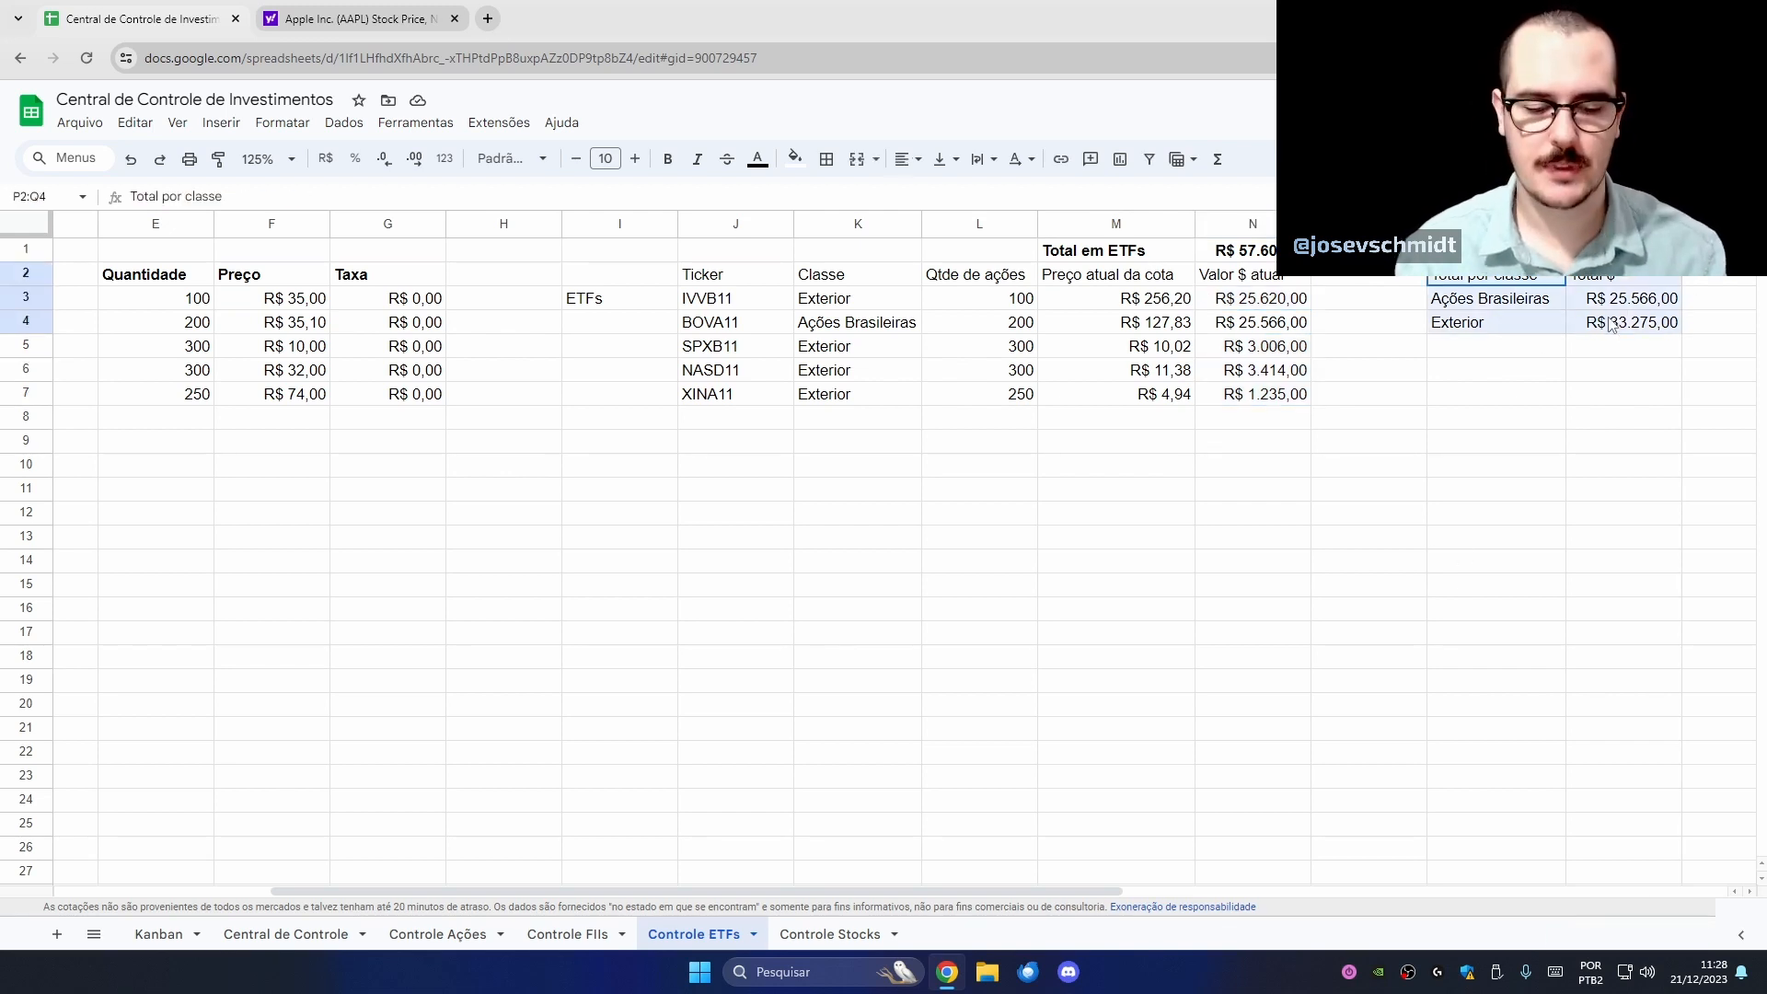
key("ctrl+b")
left_click(1546, 410)
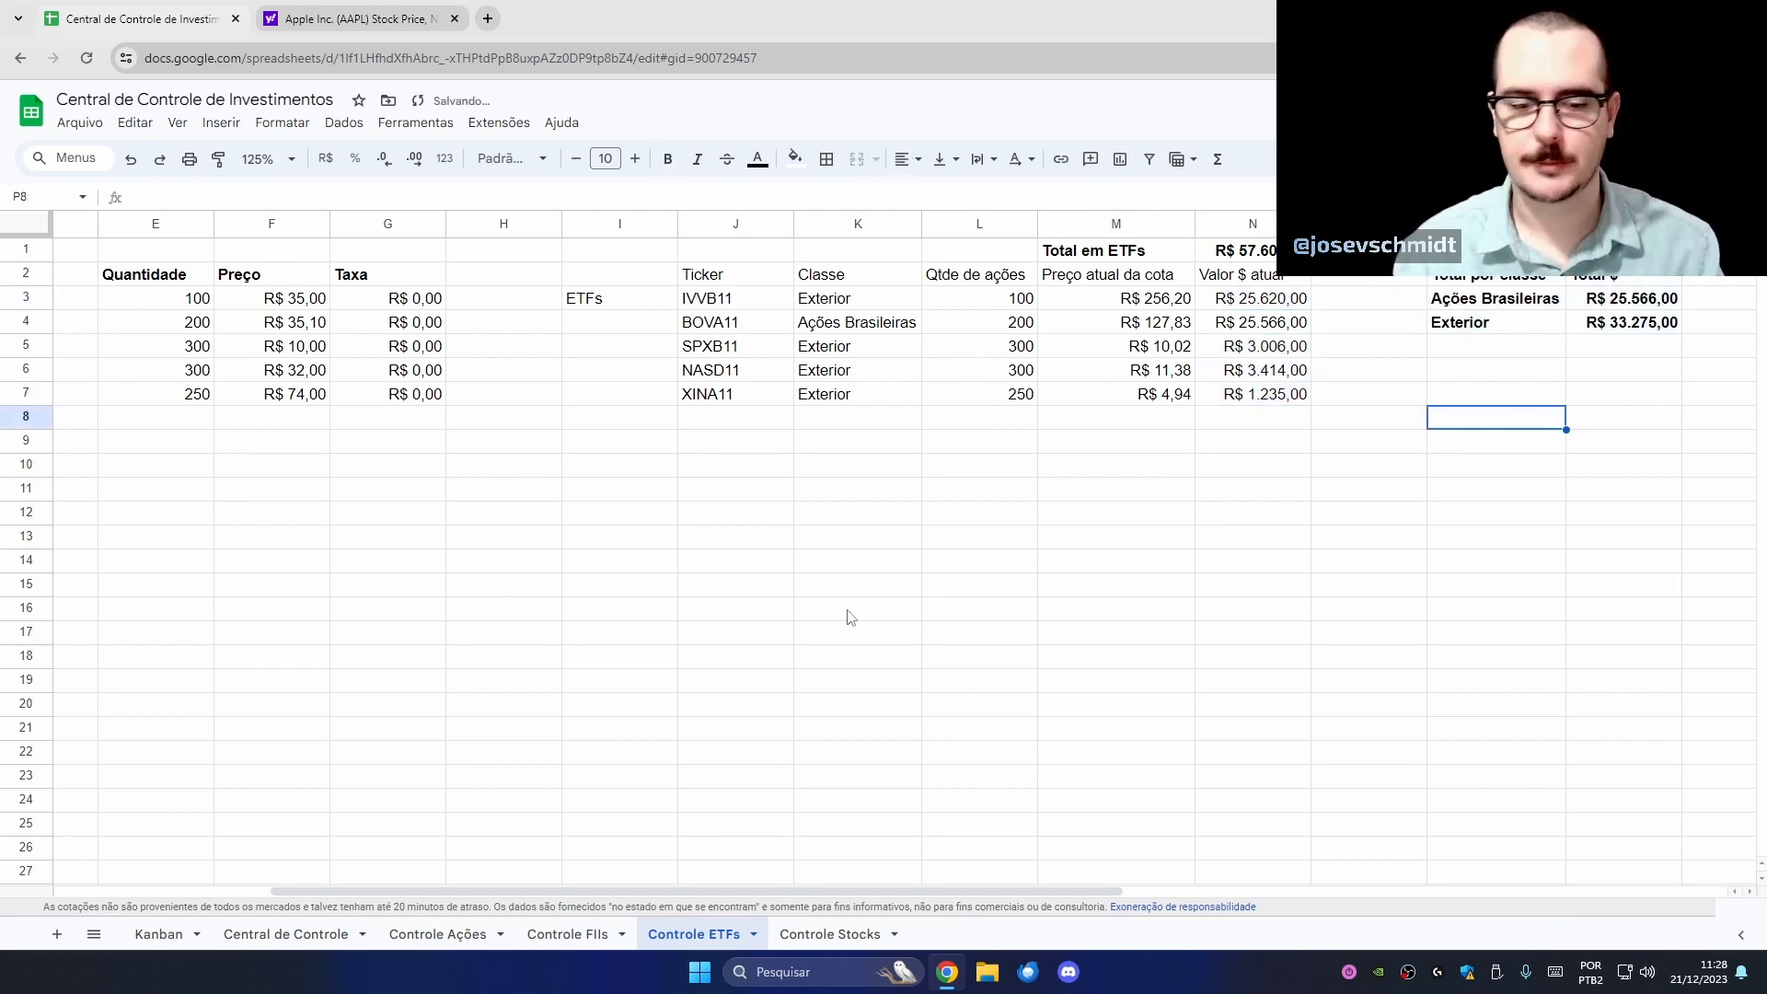
- Add the Controle ETFs Ações Brasileiras total (Q3) to the D10 formula, giving R$ 68.503,50
left_click(276, 934)
double_click(523, 463)
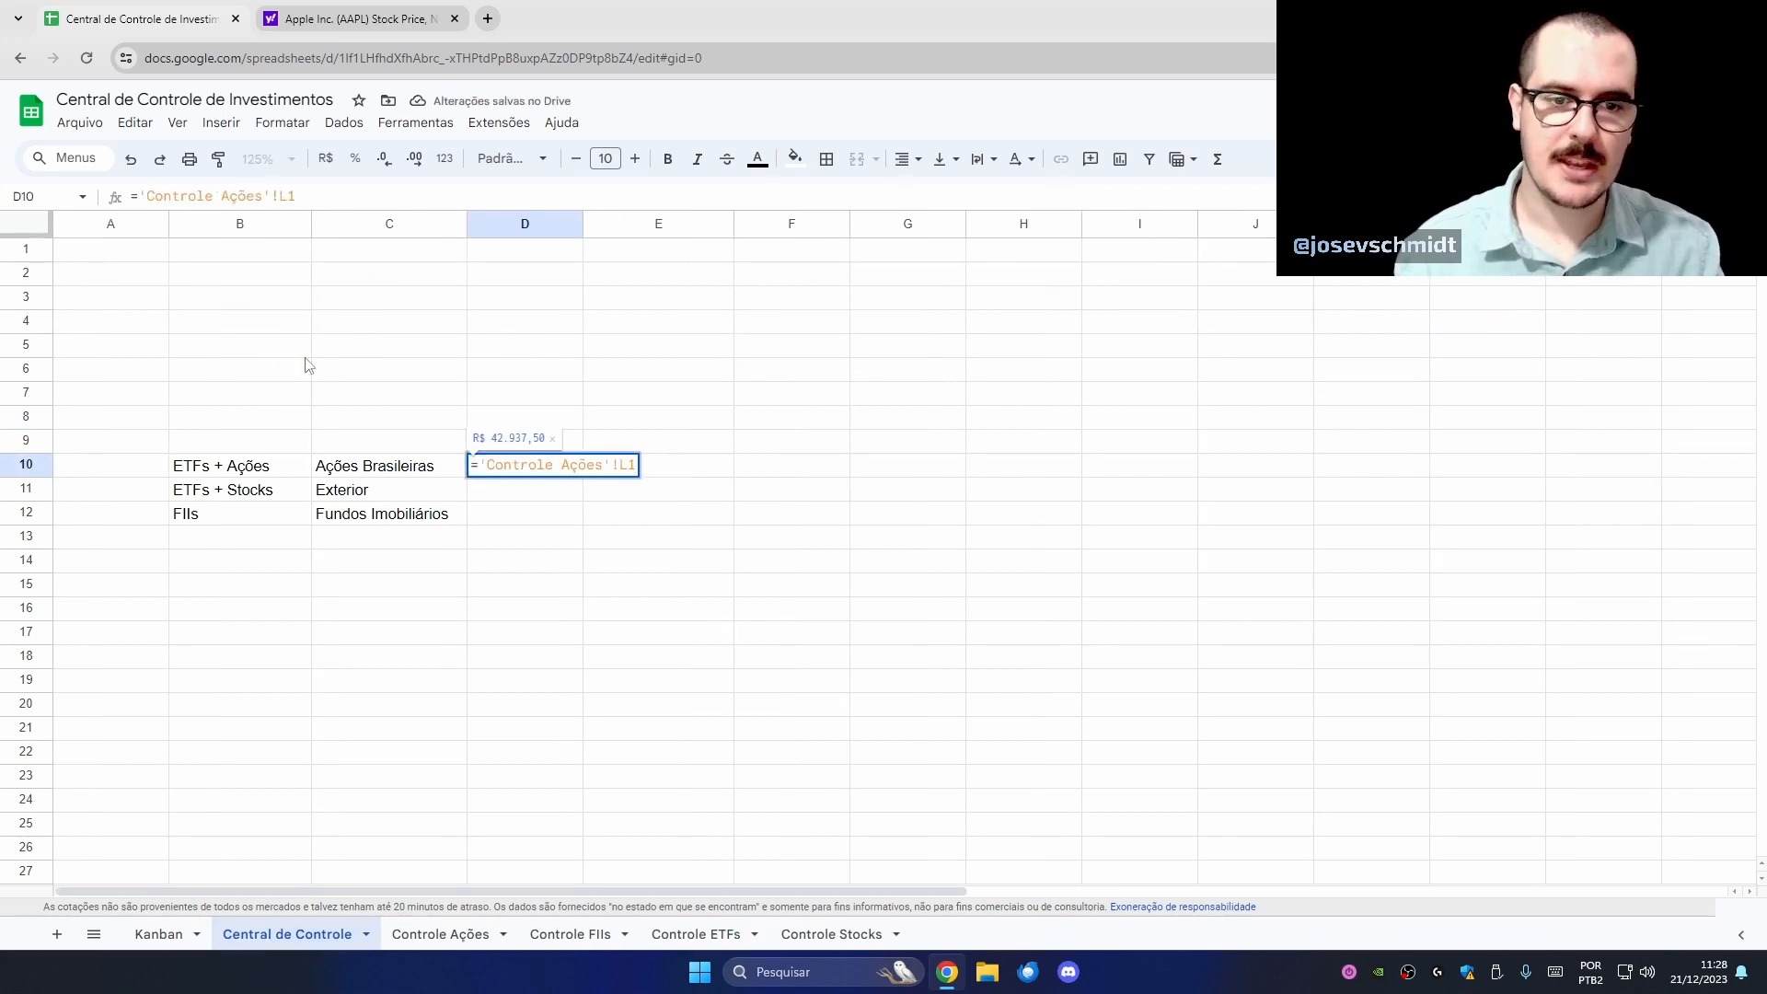
type("+")
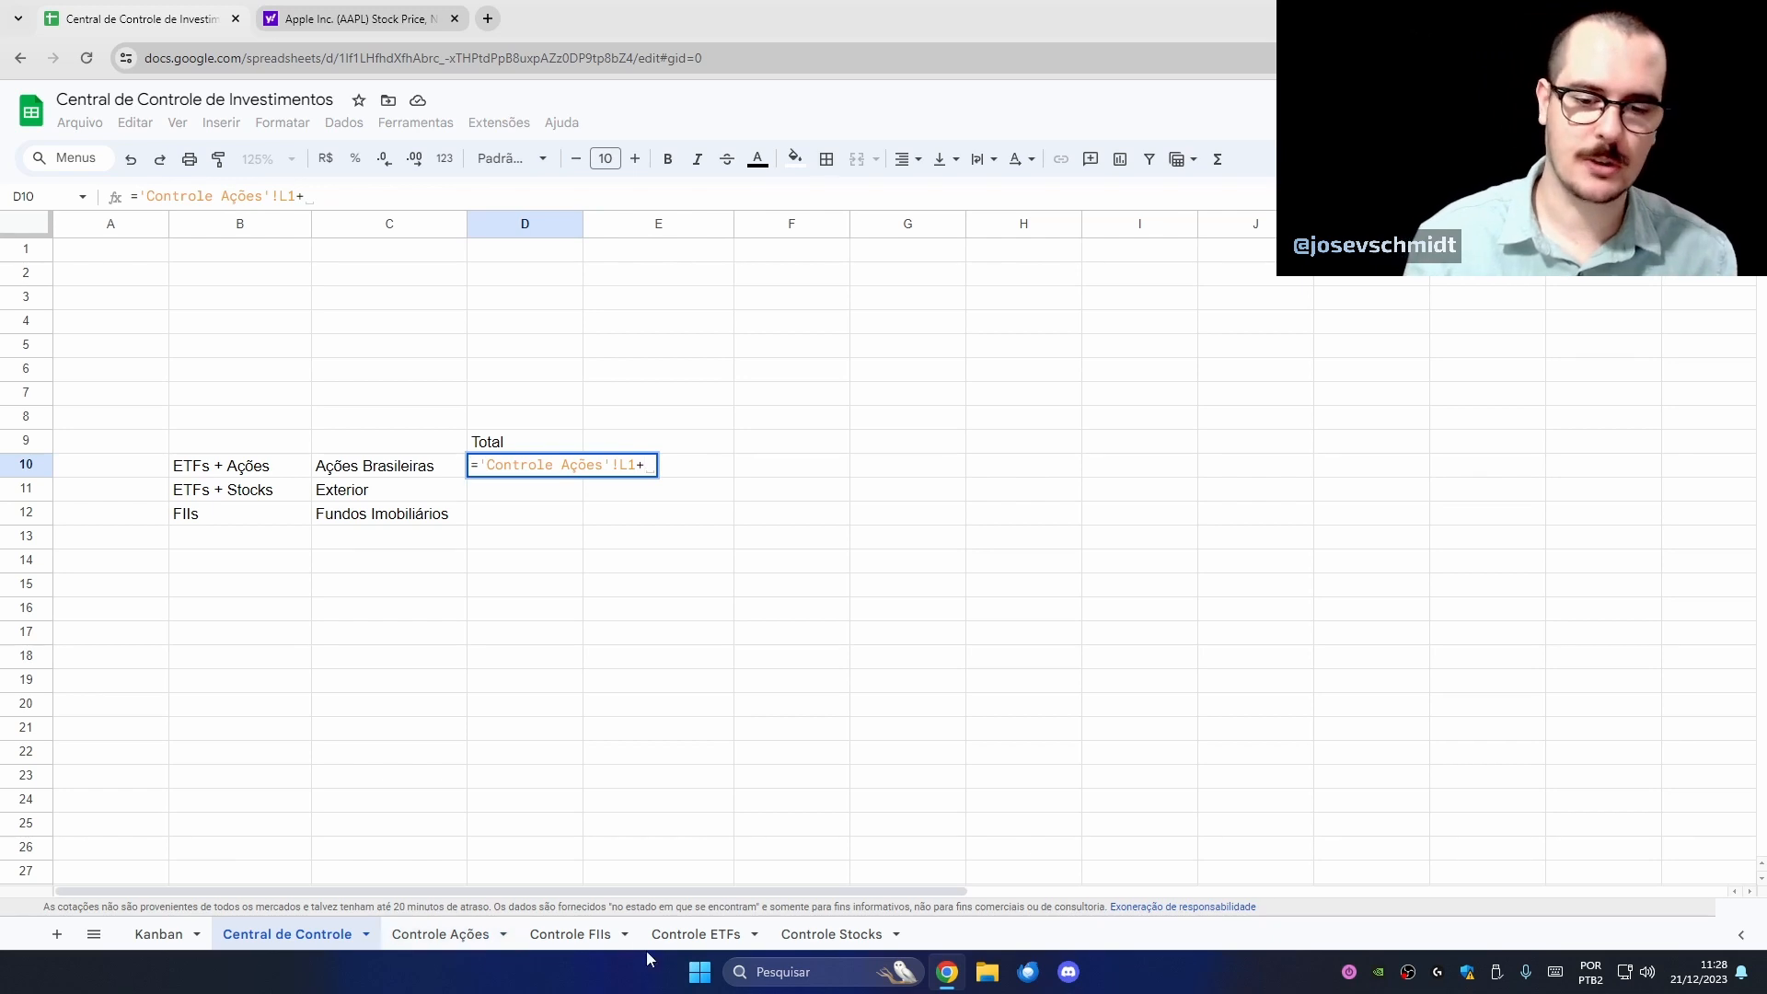
left_click(692, 940)
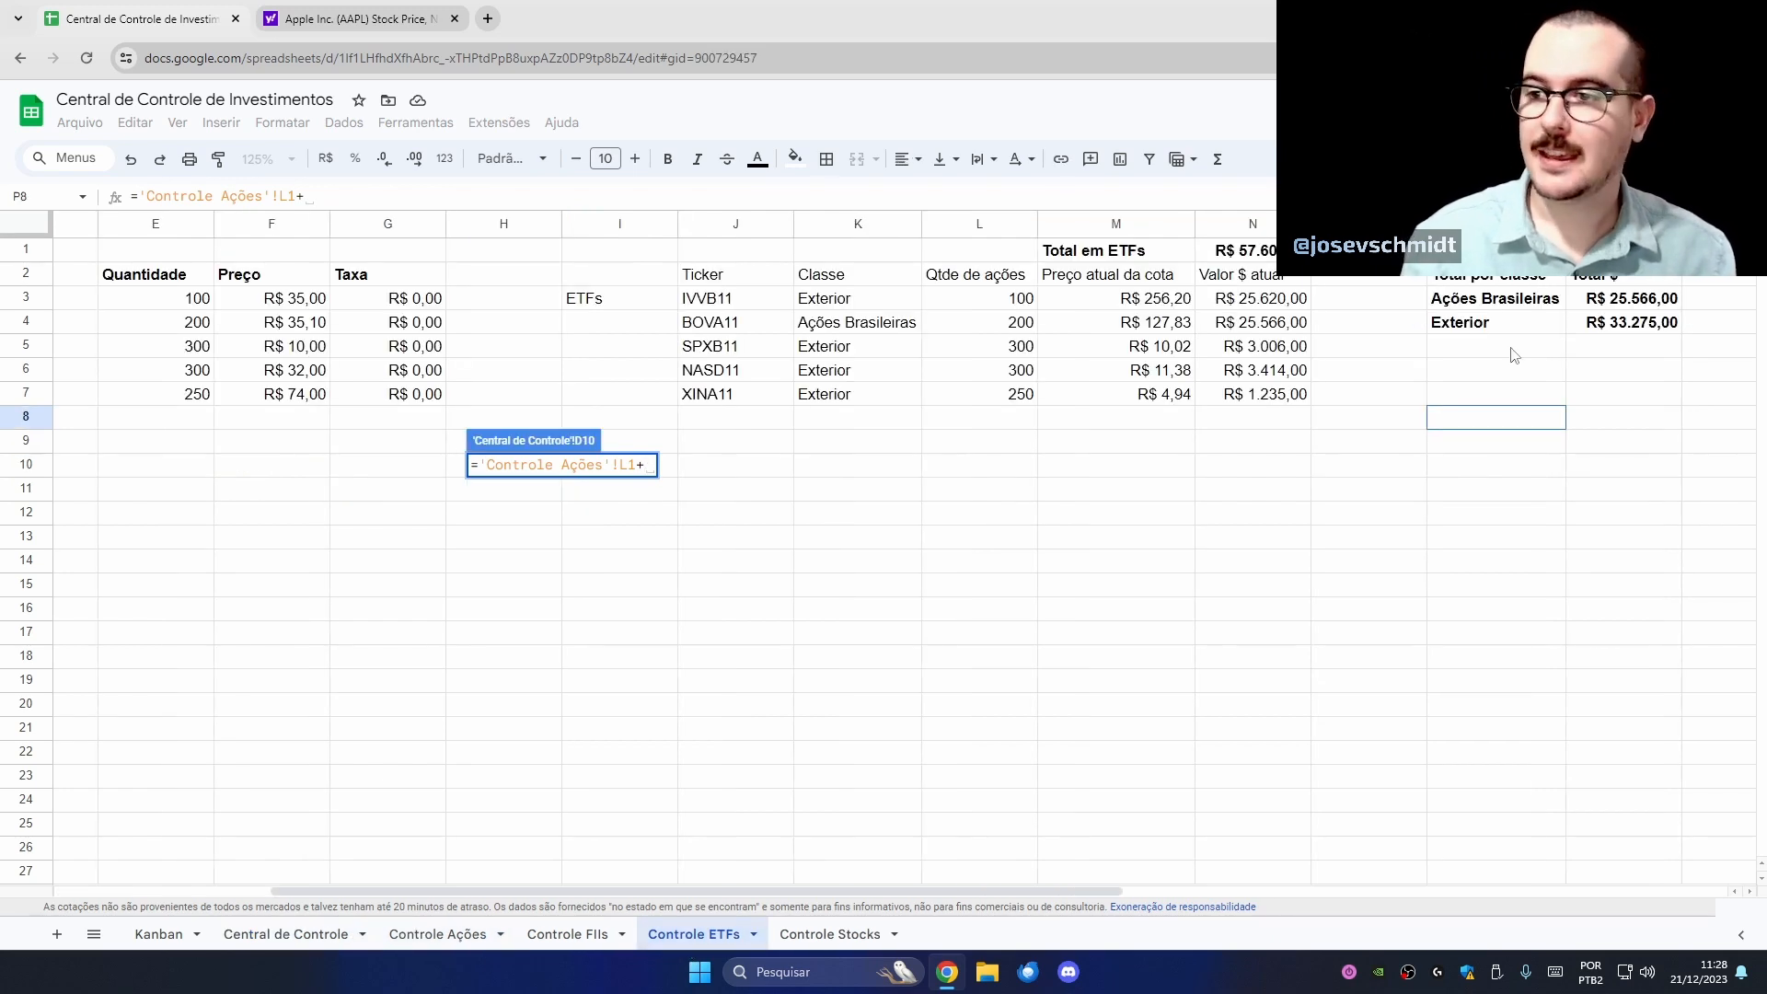
left_click(1631, 306)
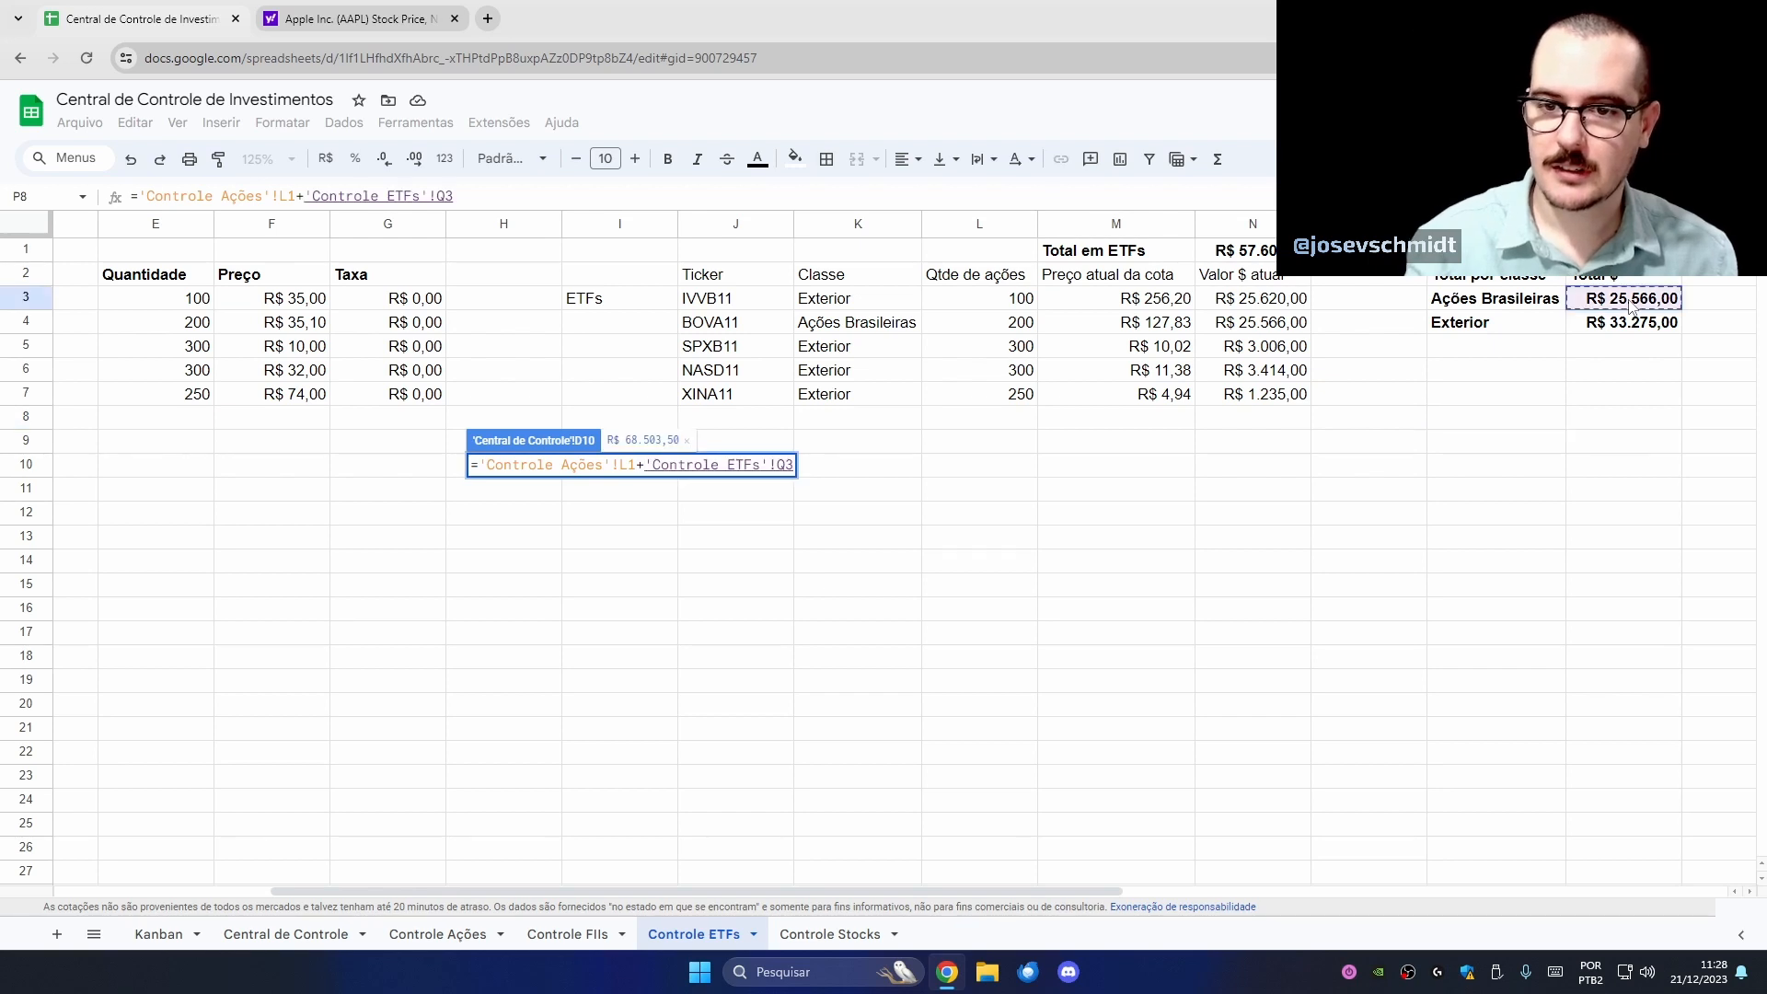
key("Return")
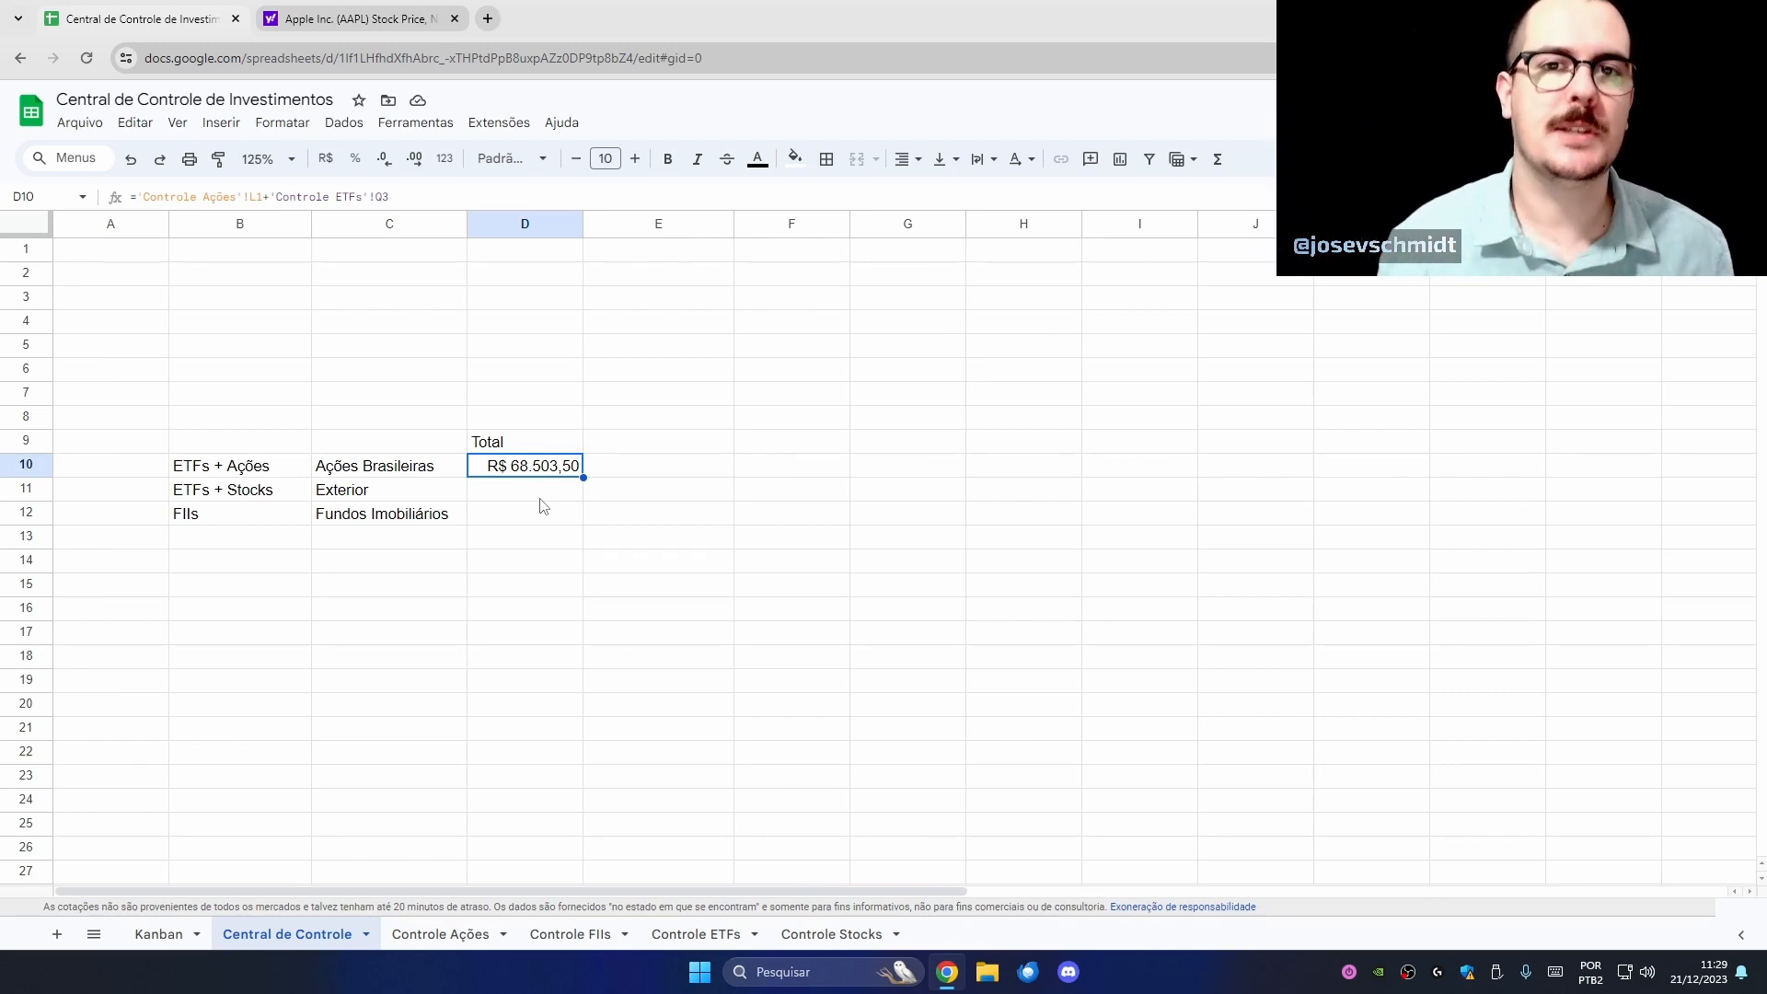
- Review the tickers on Controle Ações and Controle ETFs, then select D11 on Central de Controle
left_click(483, 934)
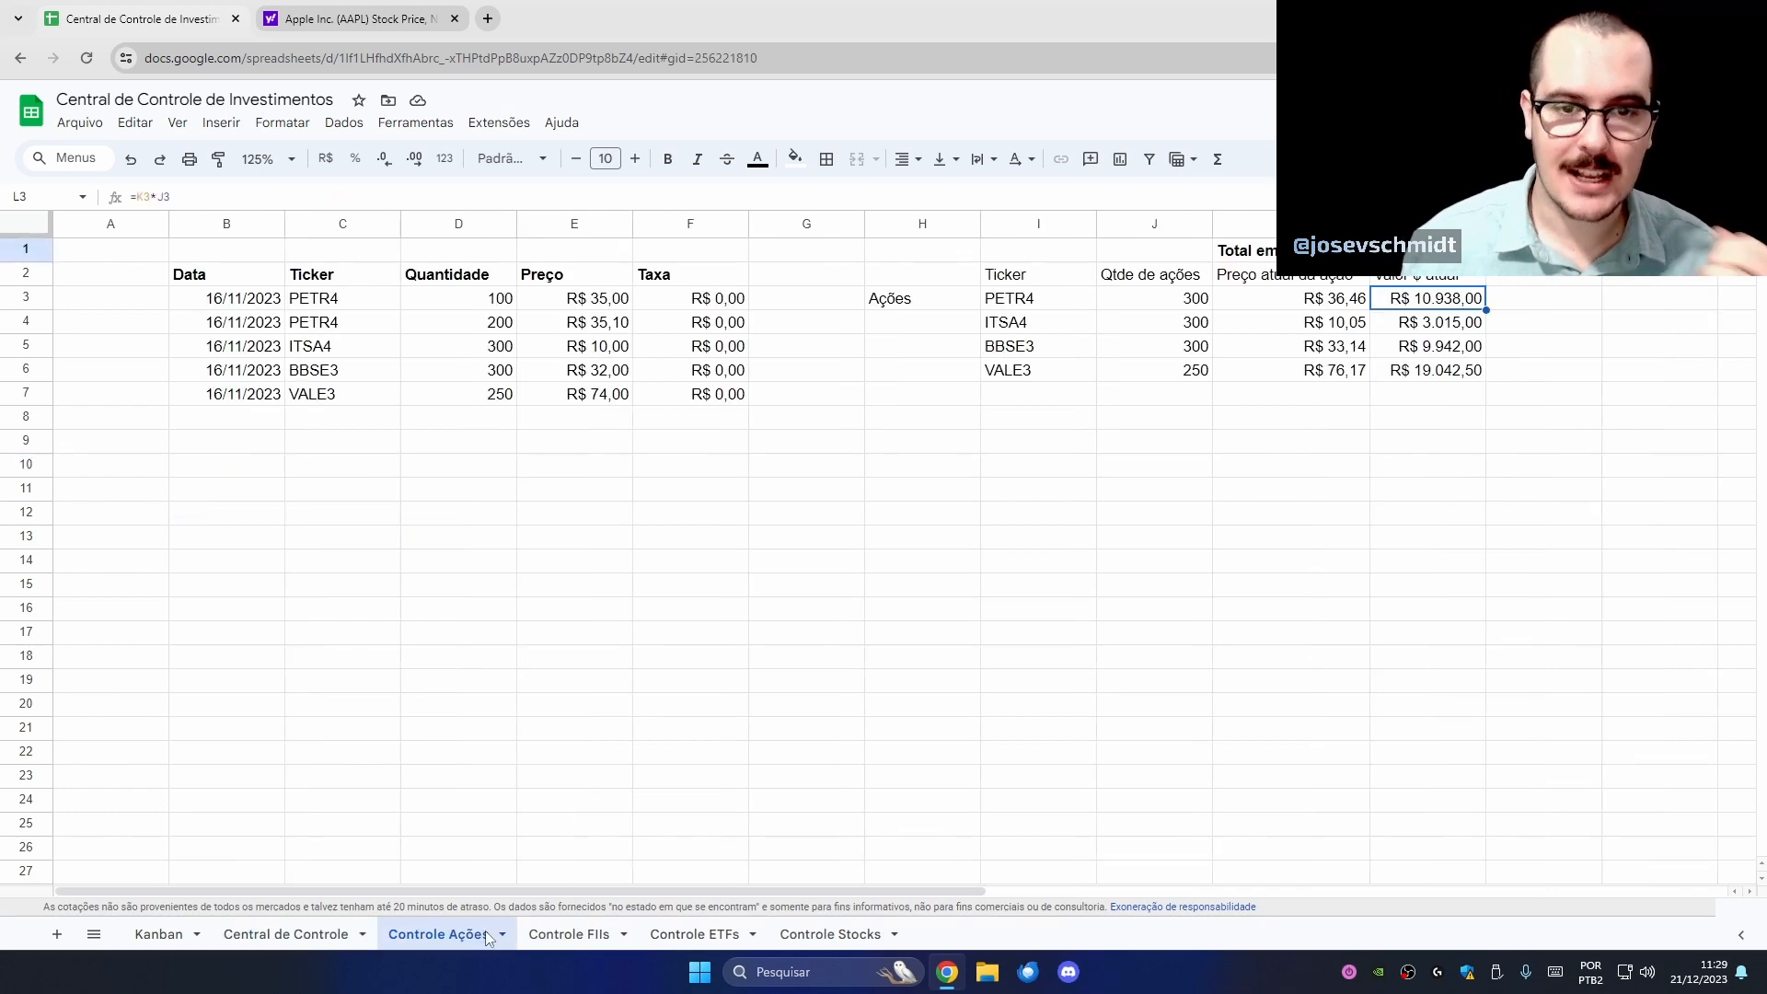
left_click(378, 301)
left_click(371, 349)
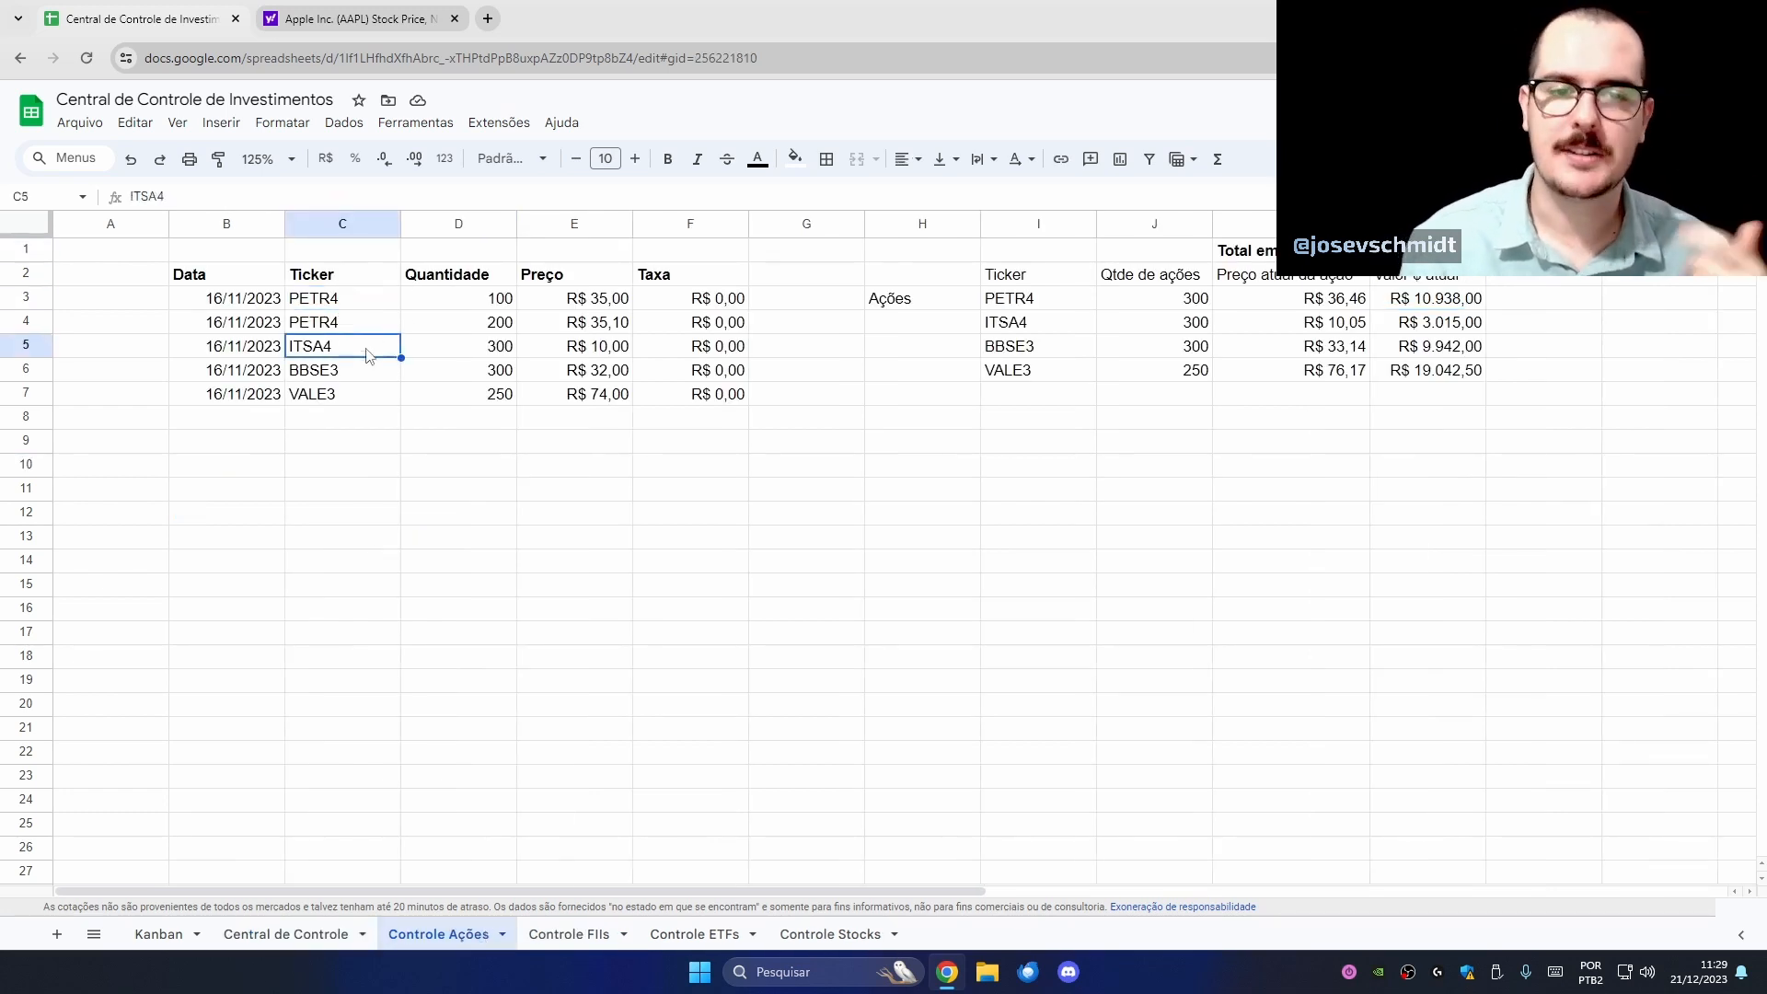
left_click(368, 375)
left_click(366, 397)
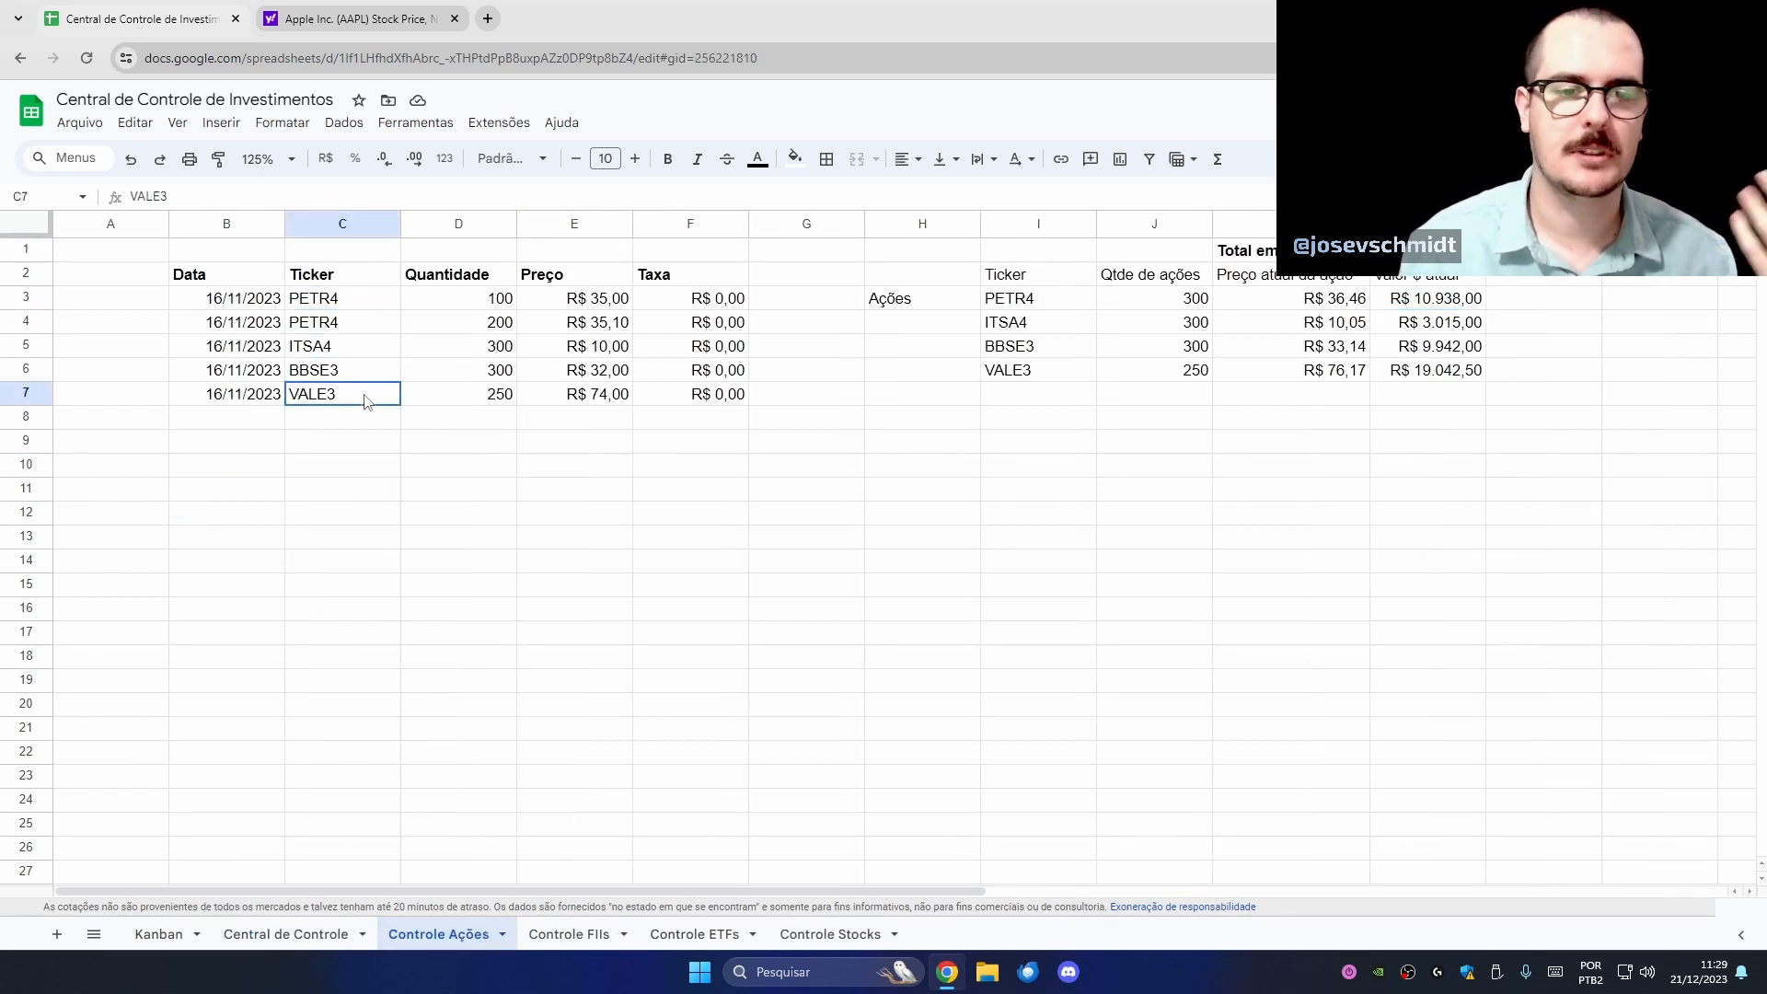
left_click(676, 936)
left_click(769, 325)
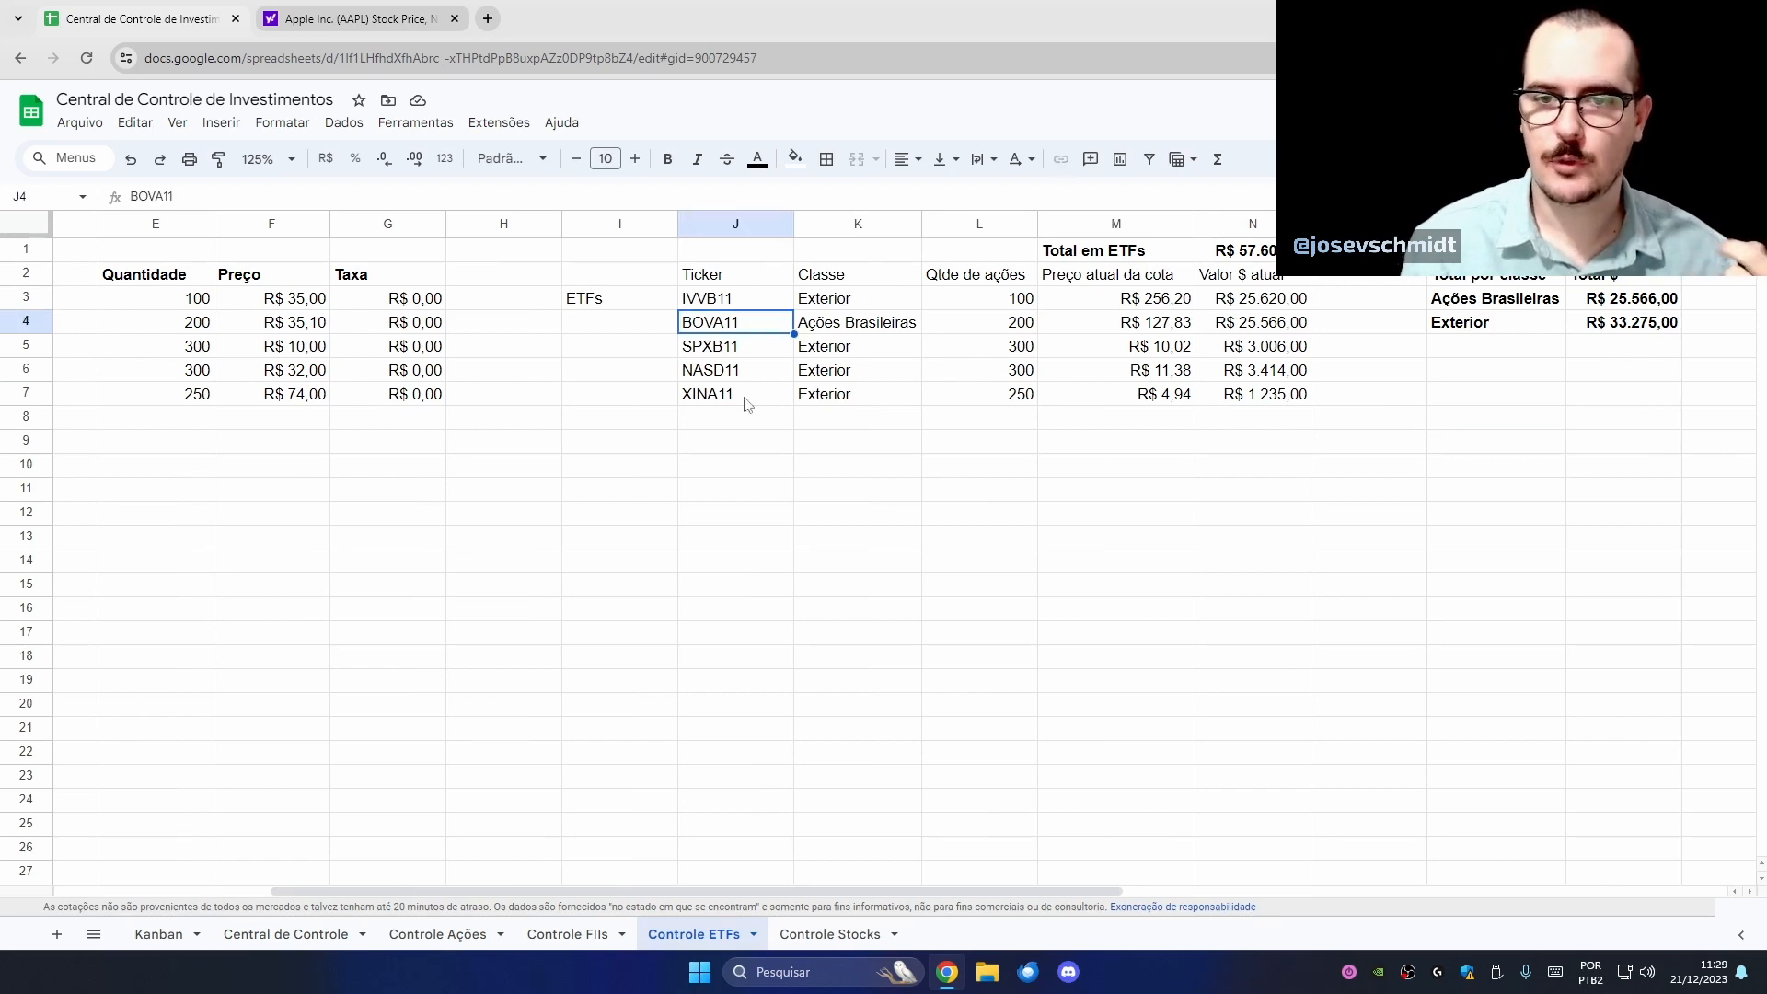
left_click_drag(438, 891, 231, 890)
left_click(317, 934)
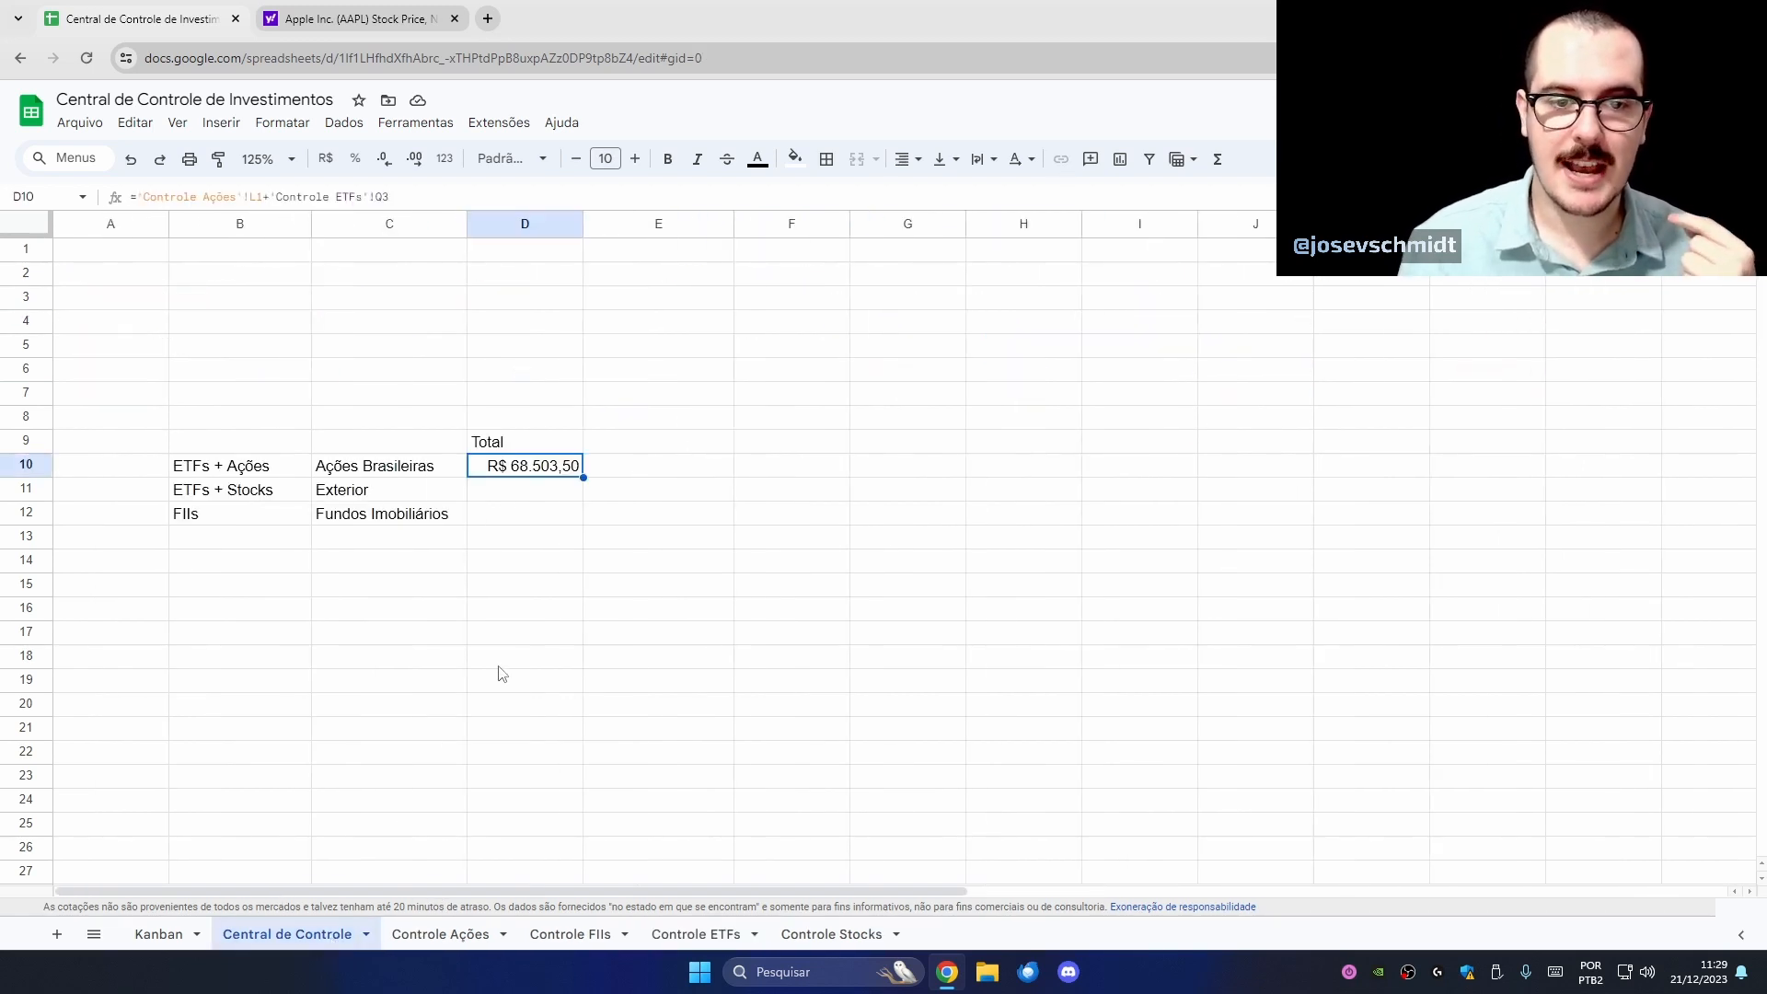
left_click(531, 487)
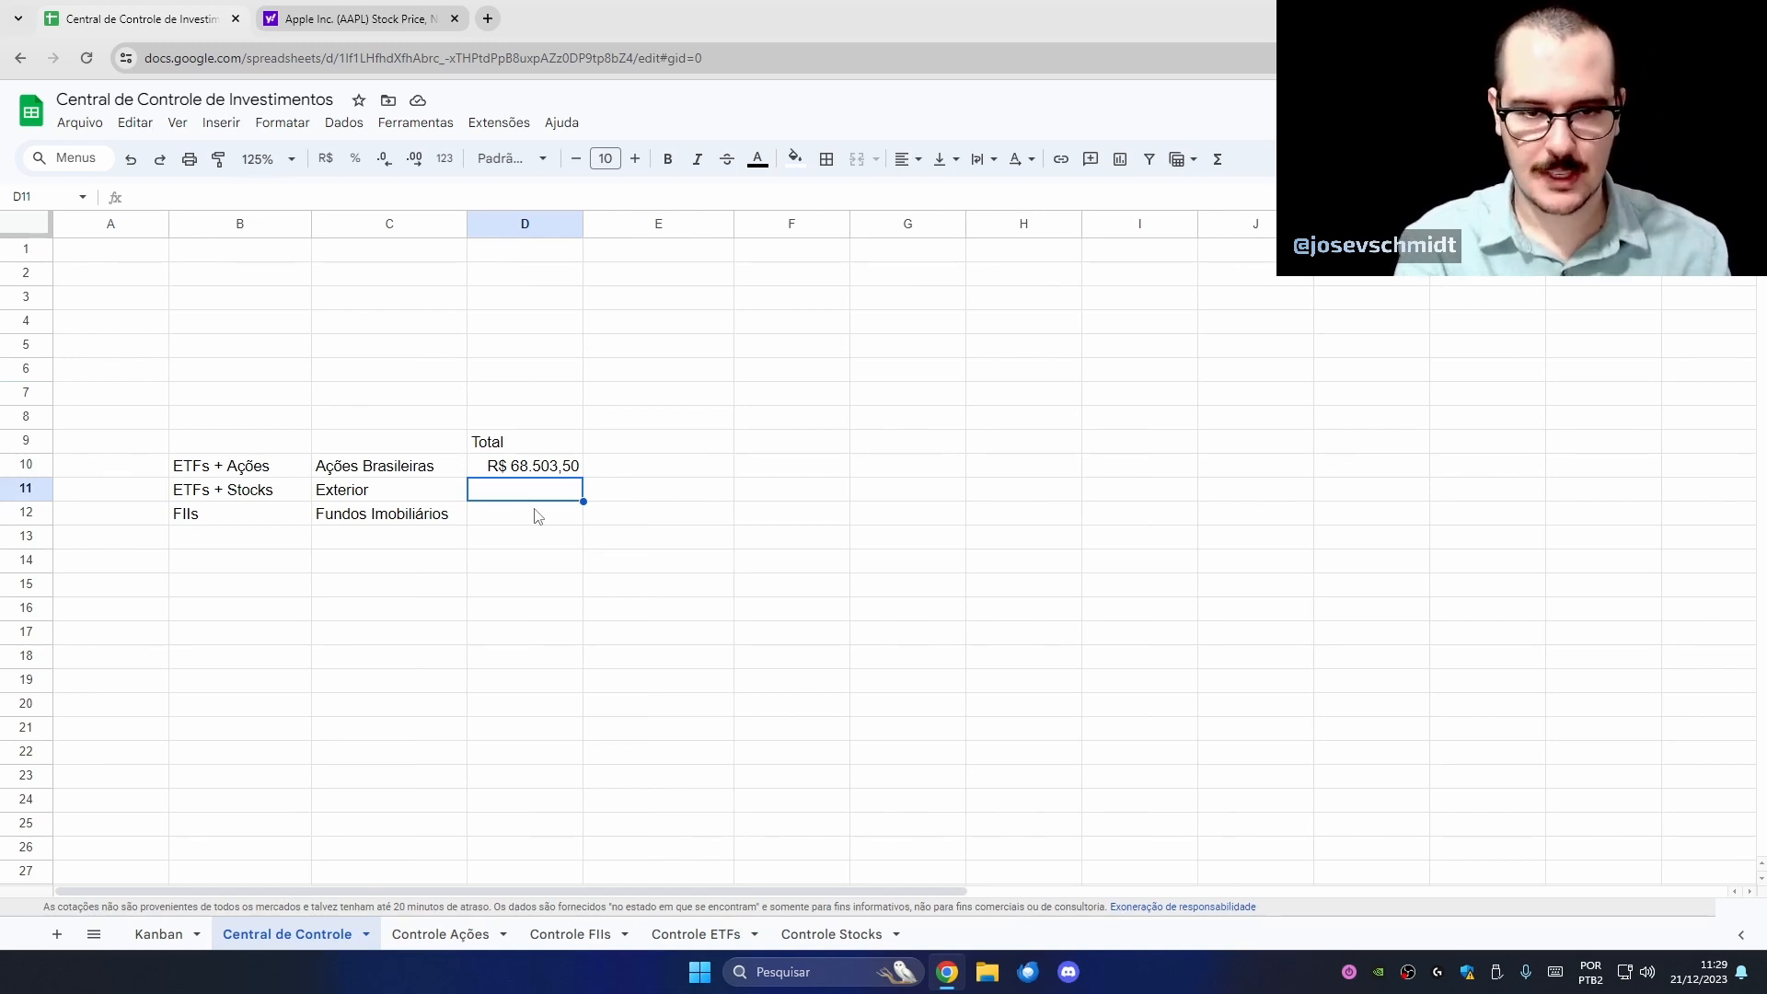
- Set D11 to Controle Stocks!M1 plus Controle ETFs!Q4 and autofit column D to show R$ 1.554.175,42
type("=")
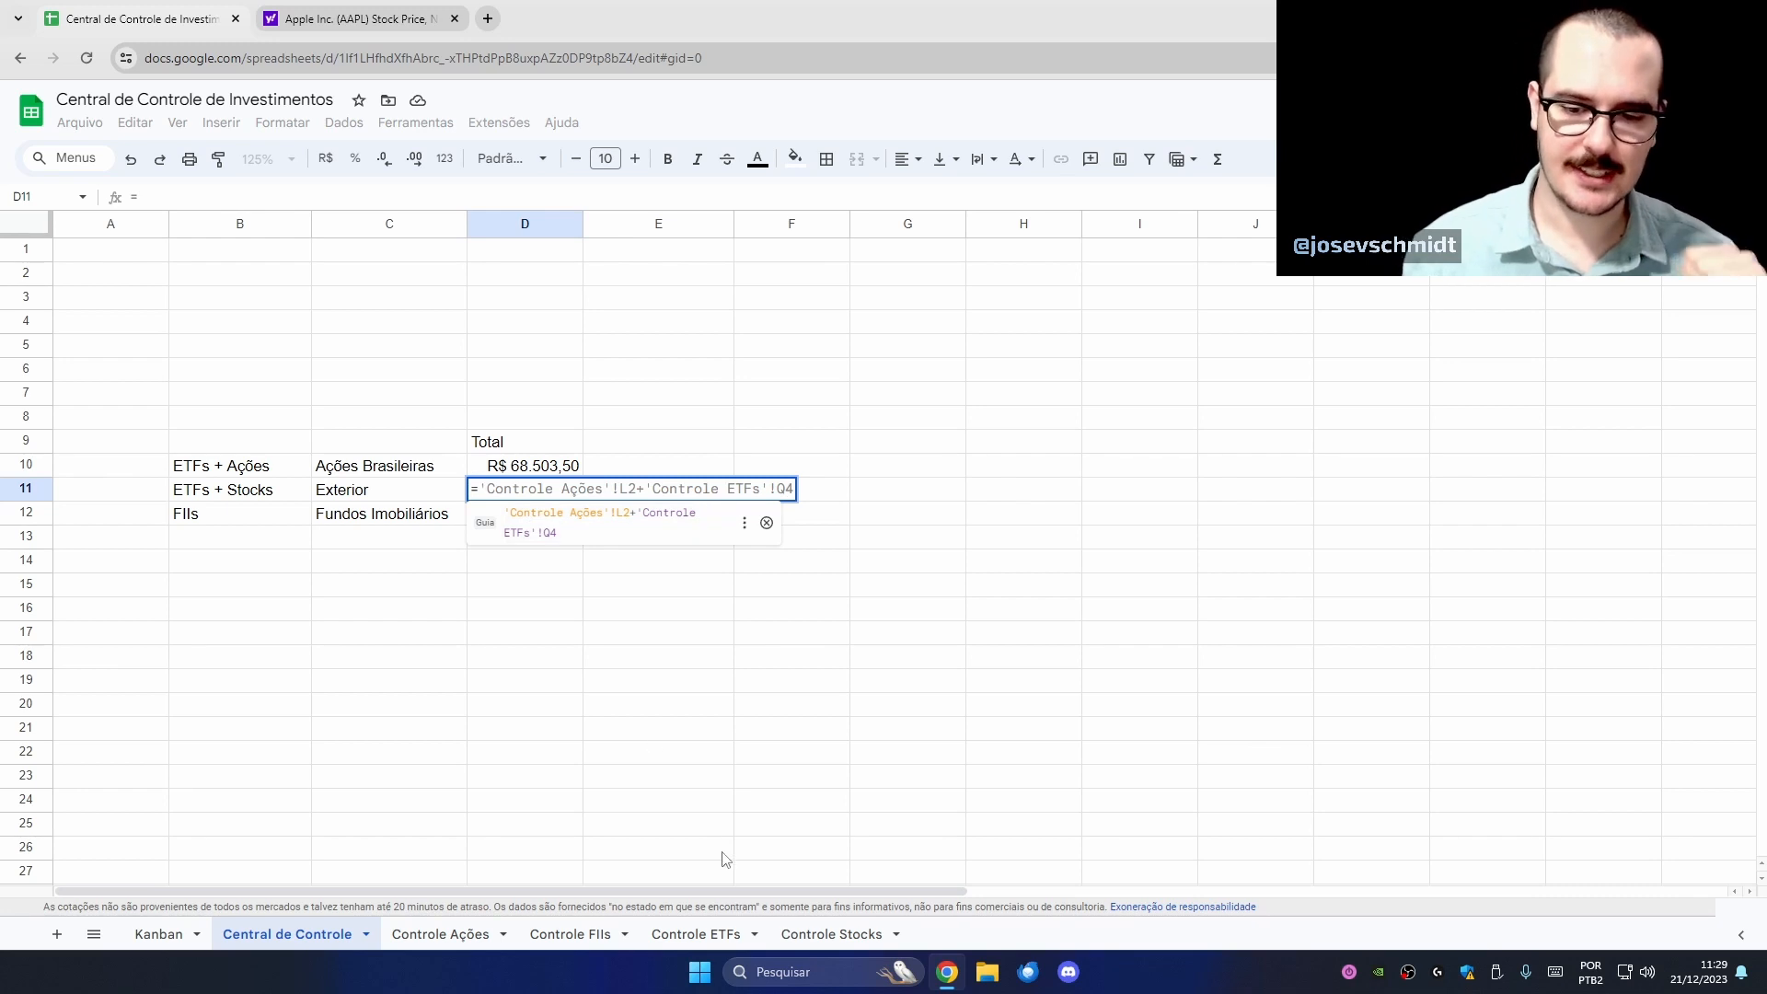
left_click(831, 935)
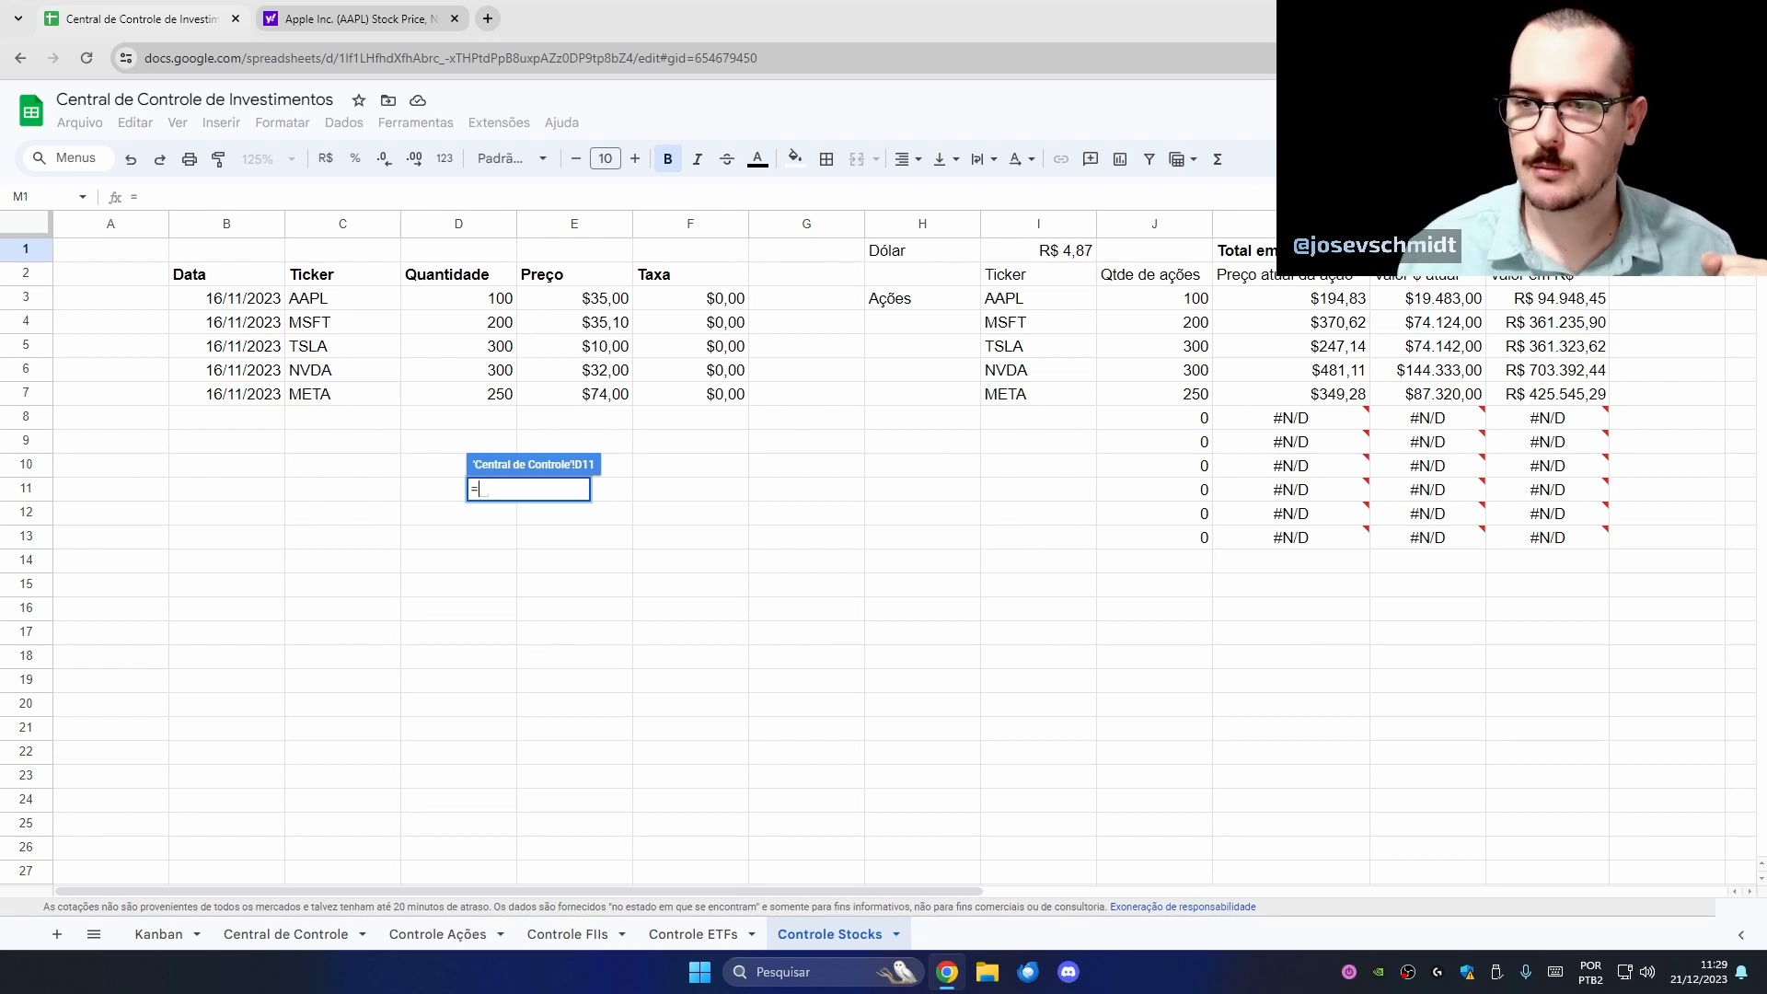
left_click(1665, 250)
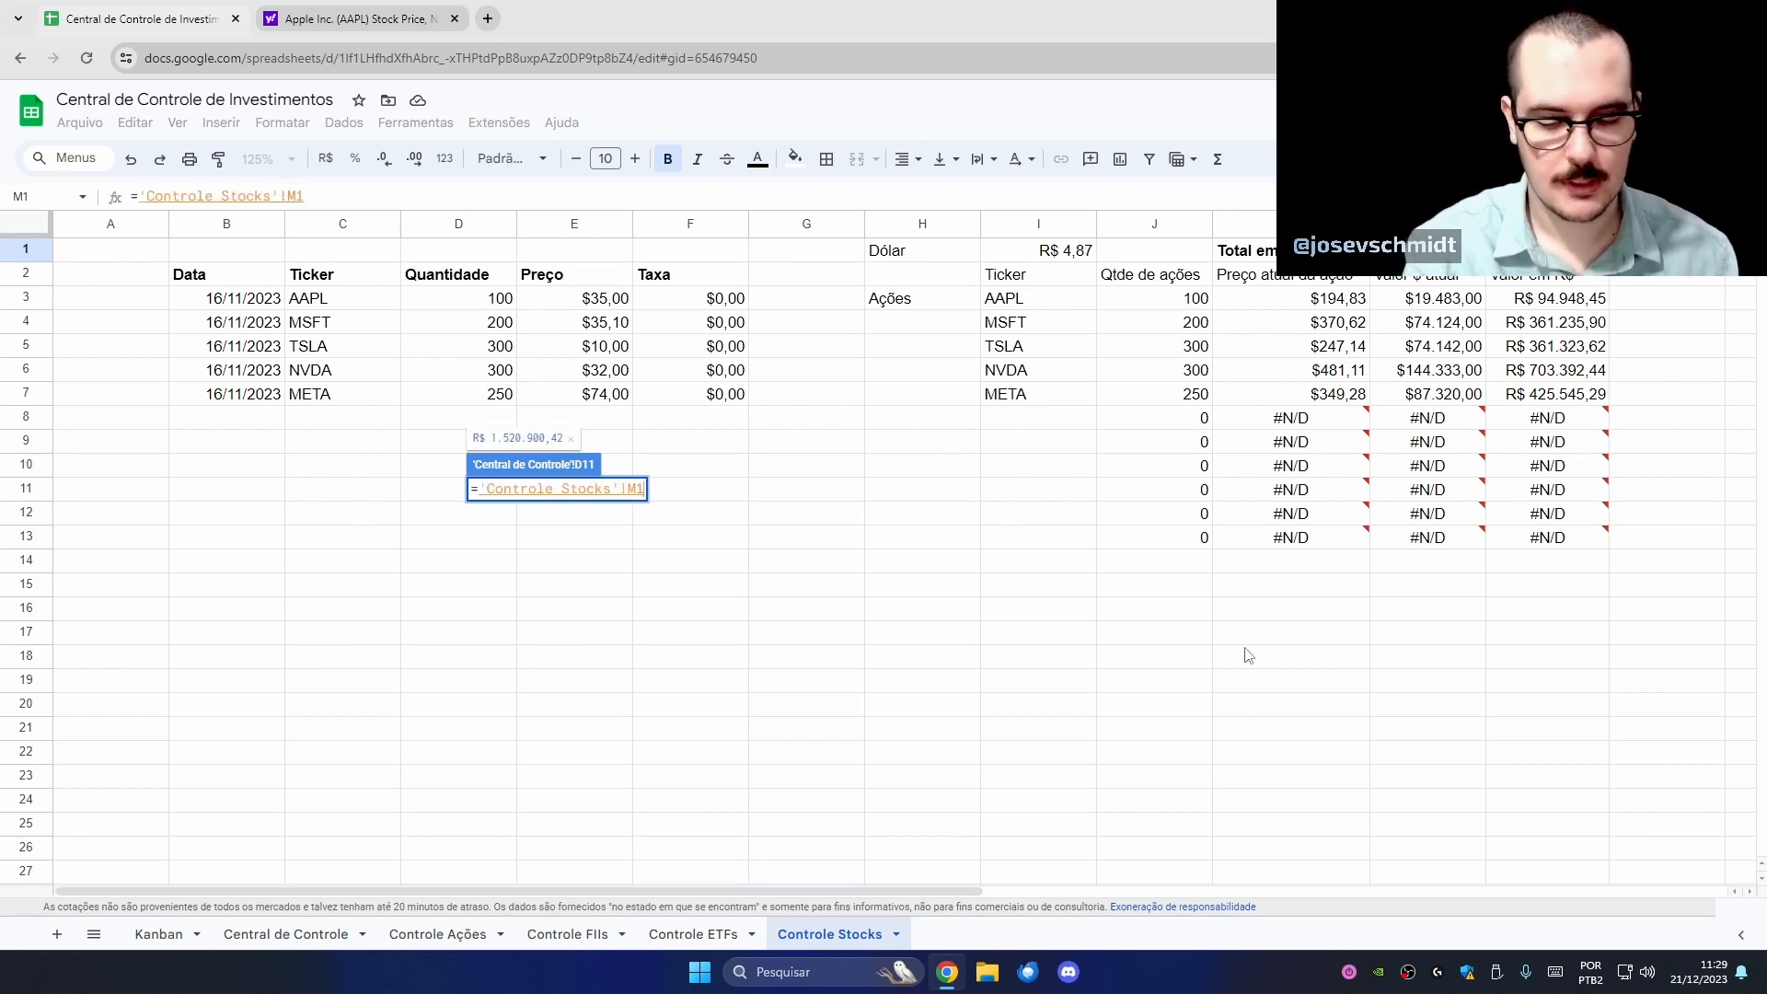
type("+")
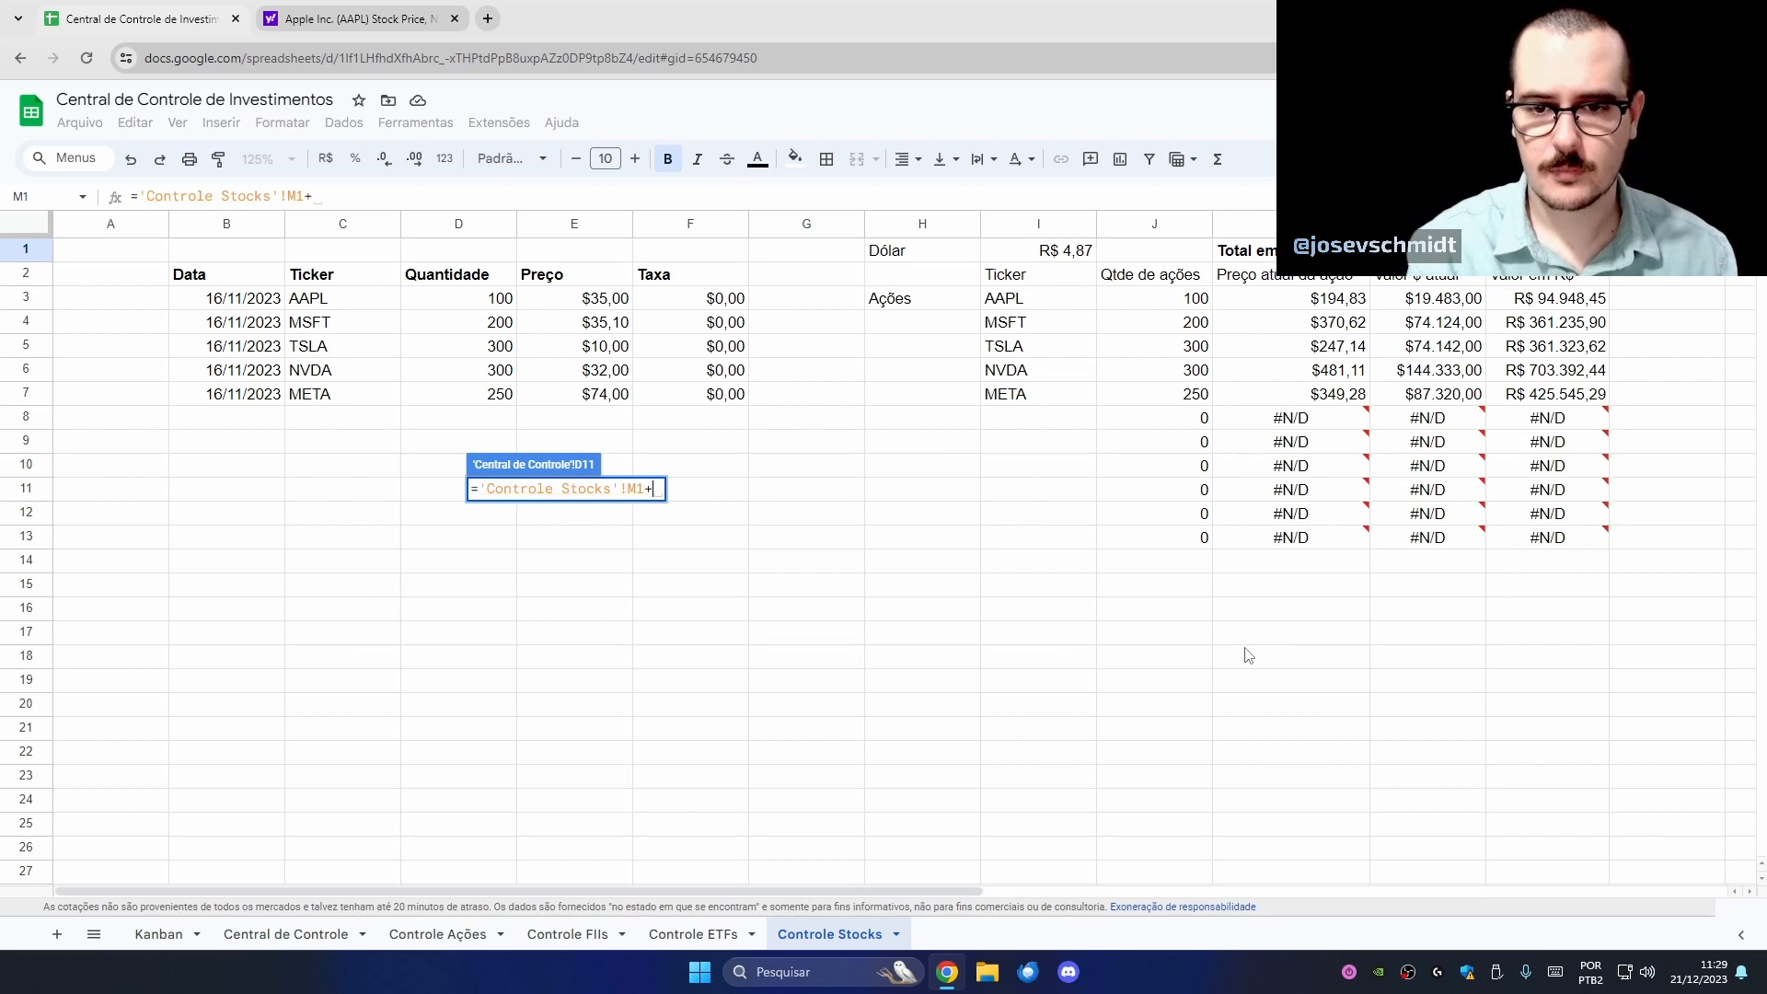
left_click(685, 934)
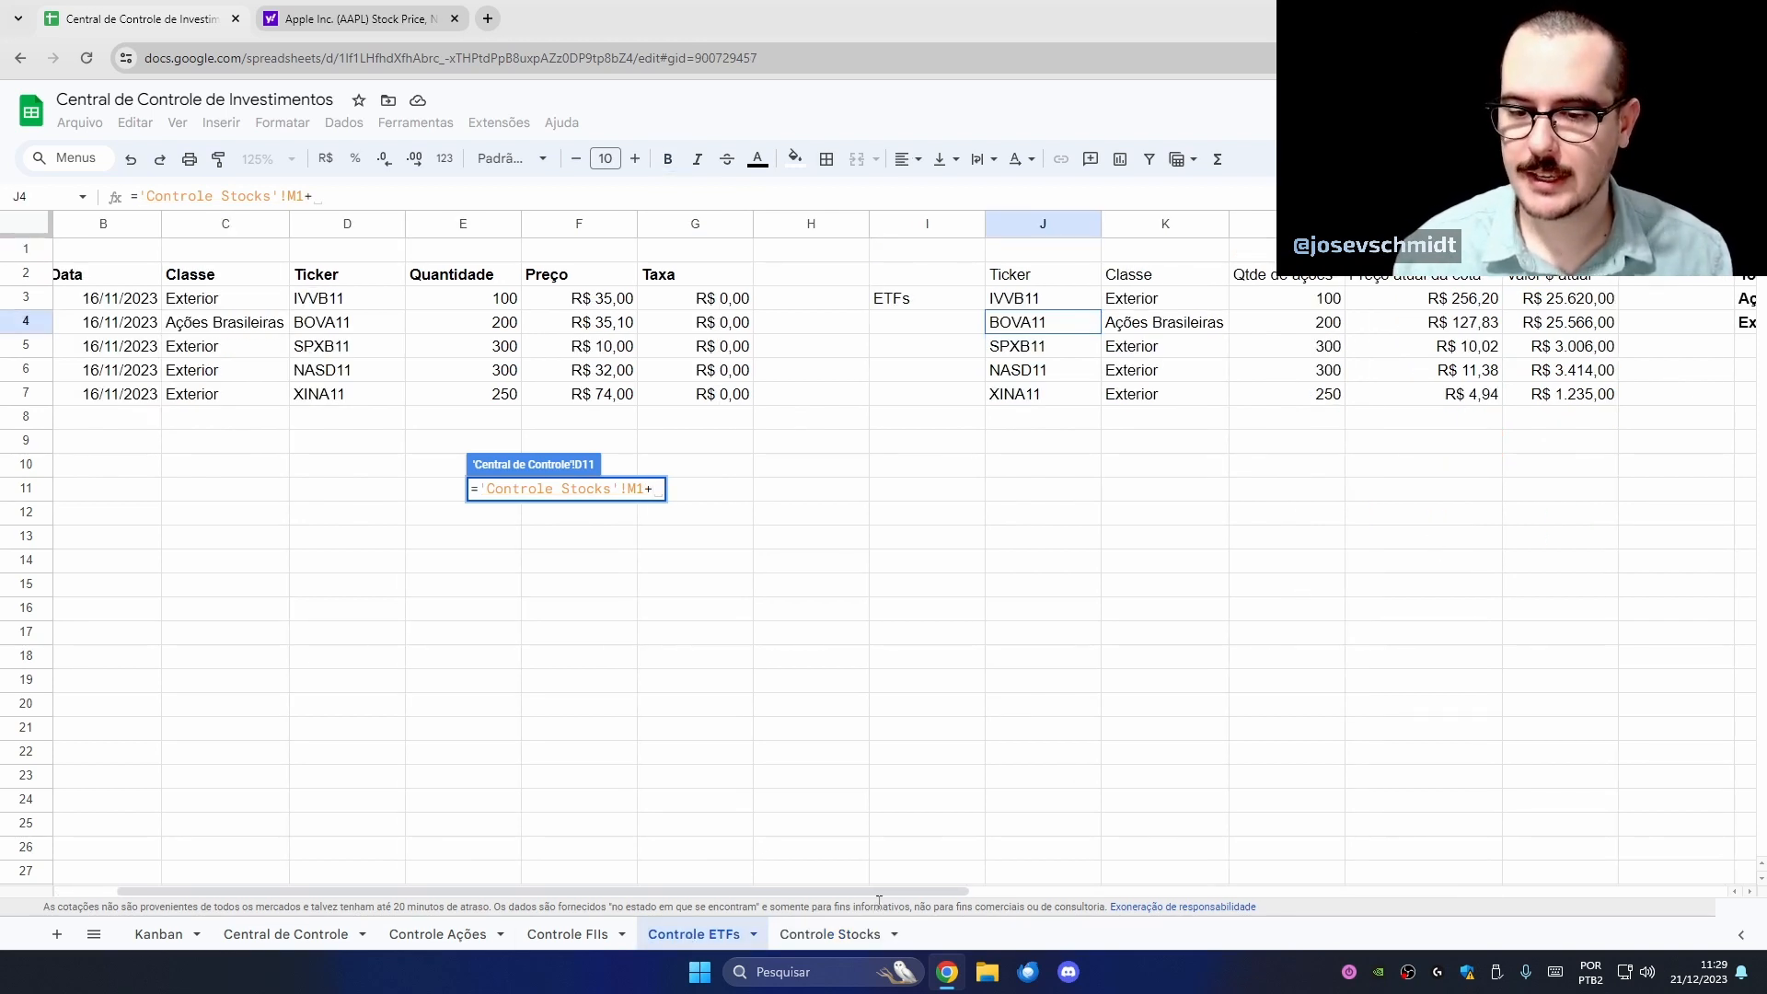
left_click_drag(882, 892, 1128, 886)
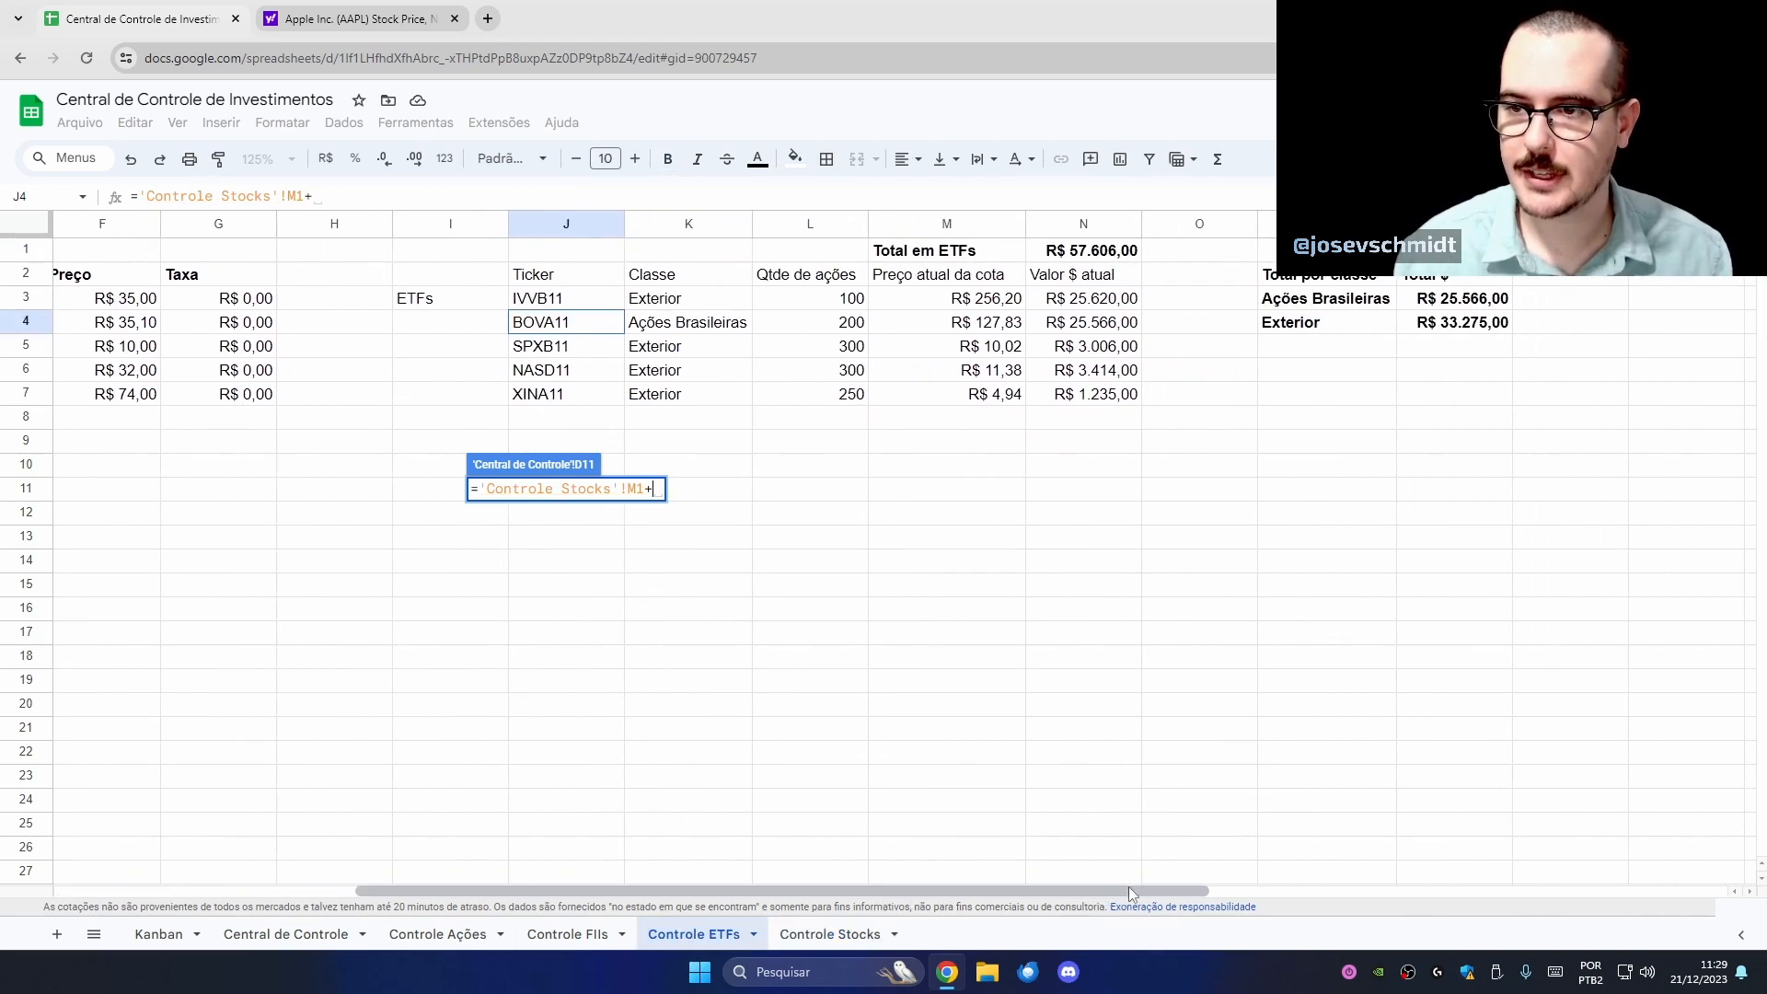
left_click(1470, 330)
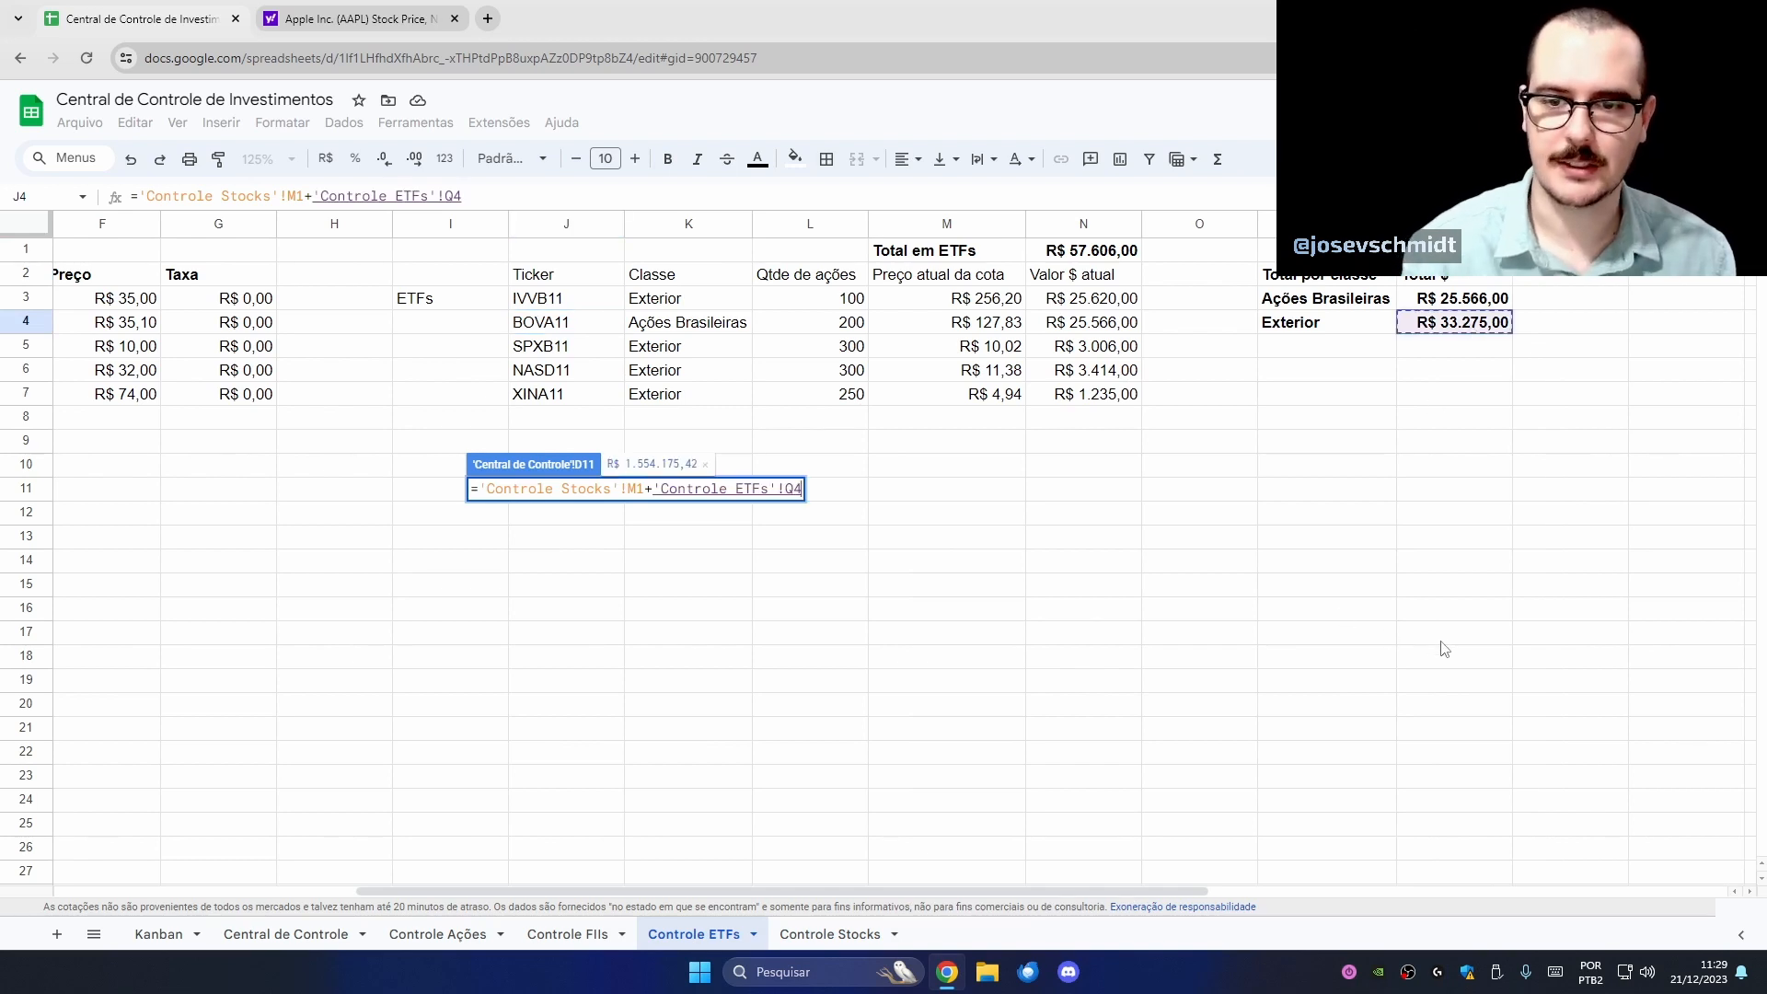
key("Return")
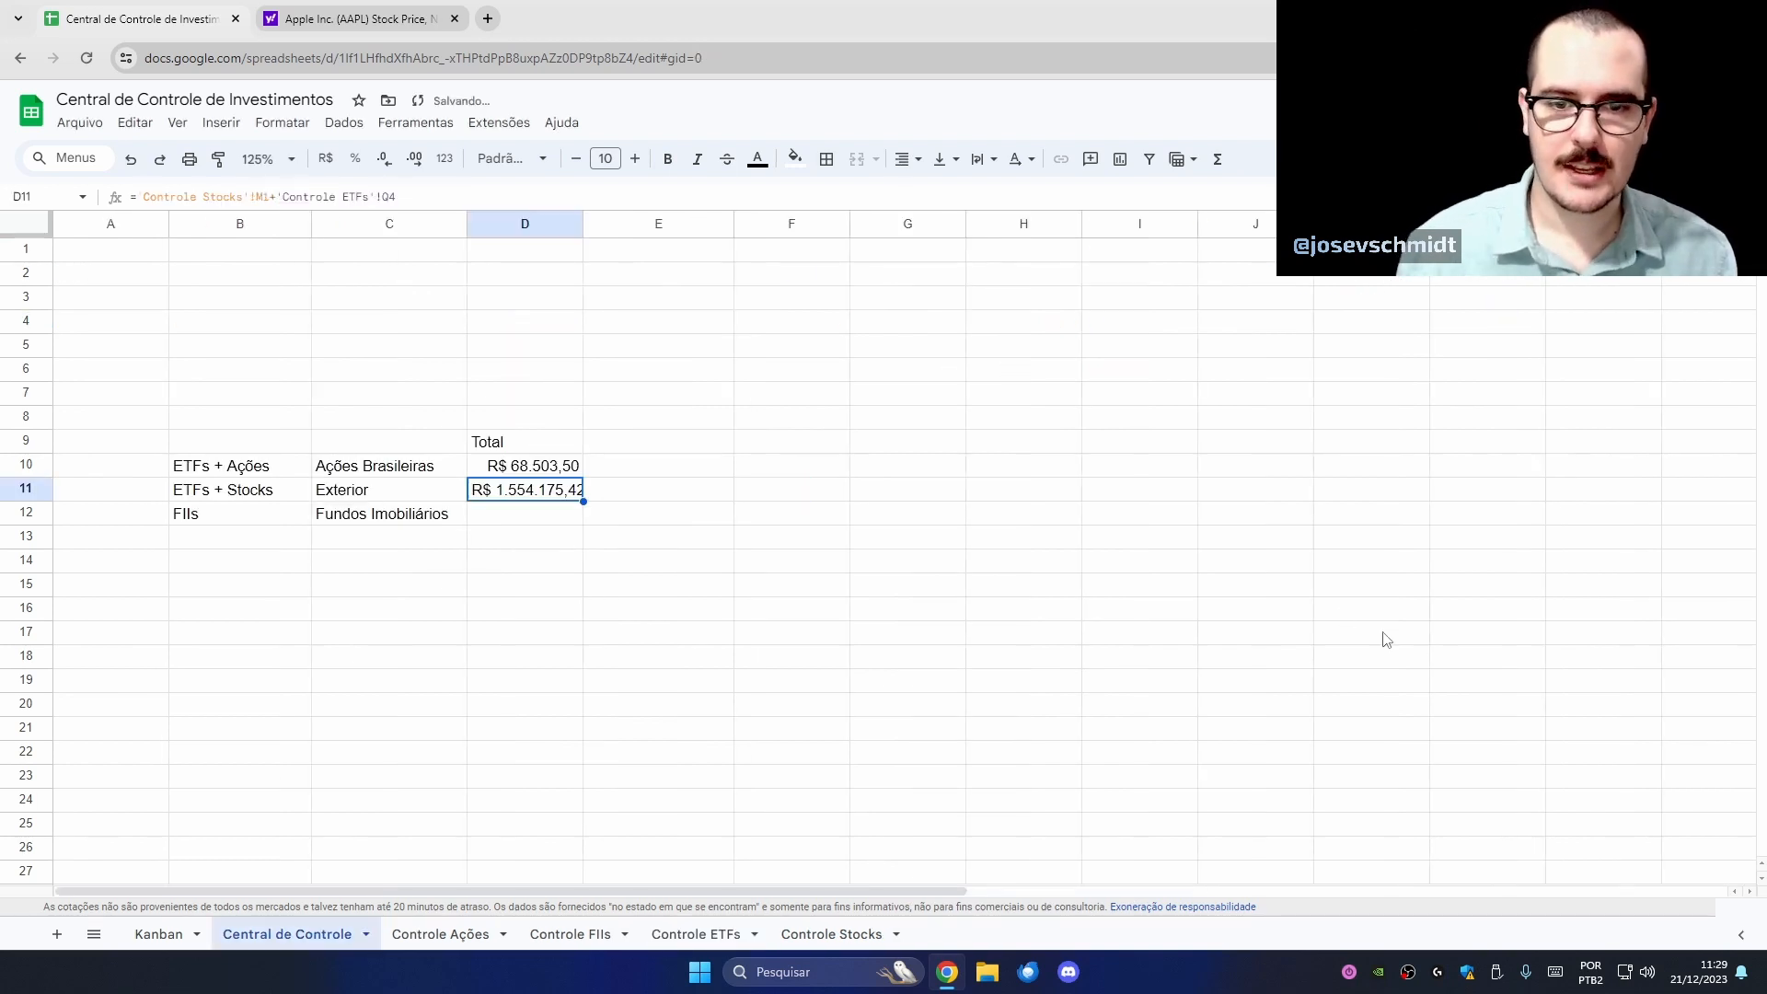
double_click(582, 223)
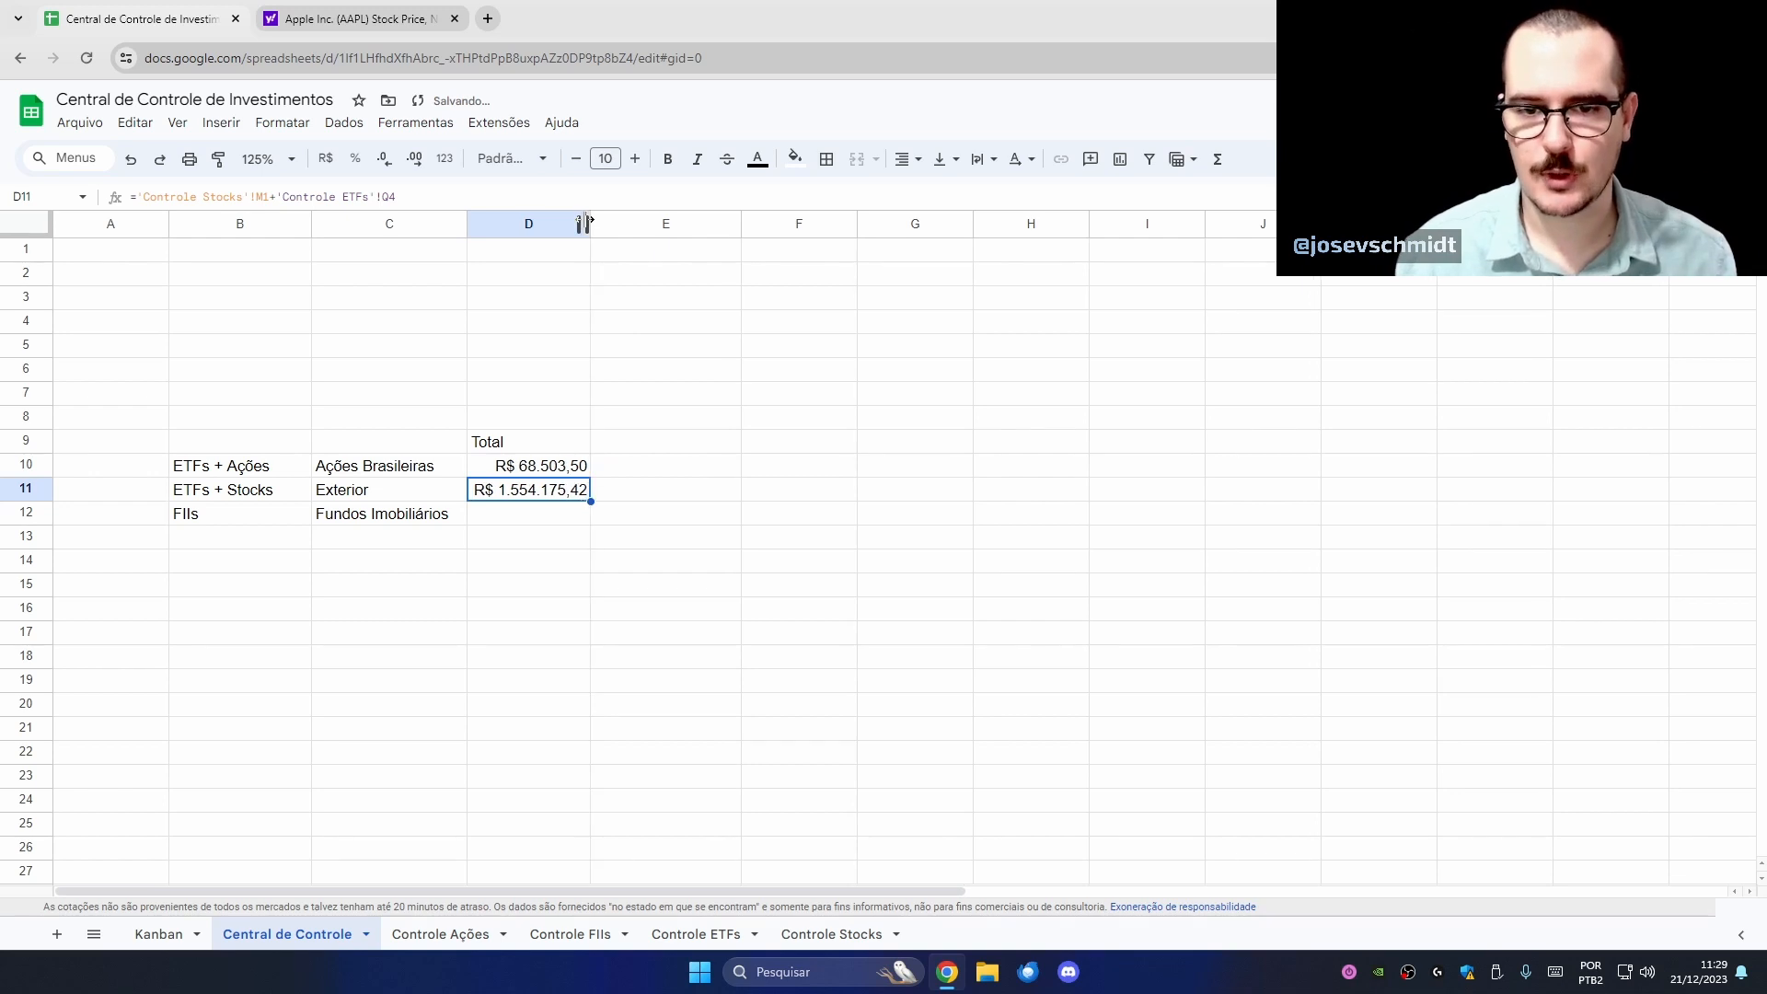
- Change each Controle Stocks quantity in D3:D7 to 8, bringing the Exterior total to R$ 83.712,74
left_click(865, 937)
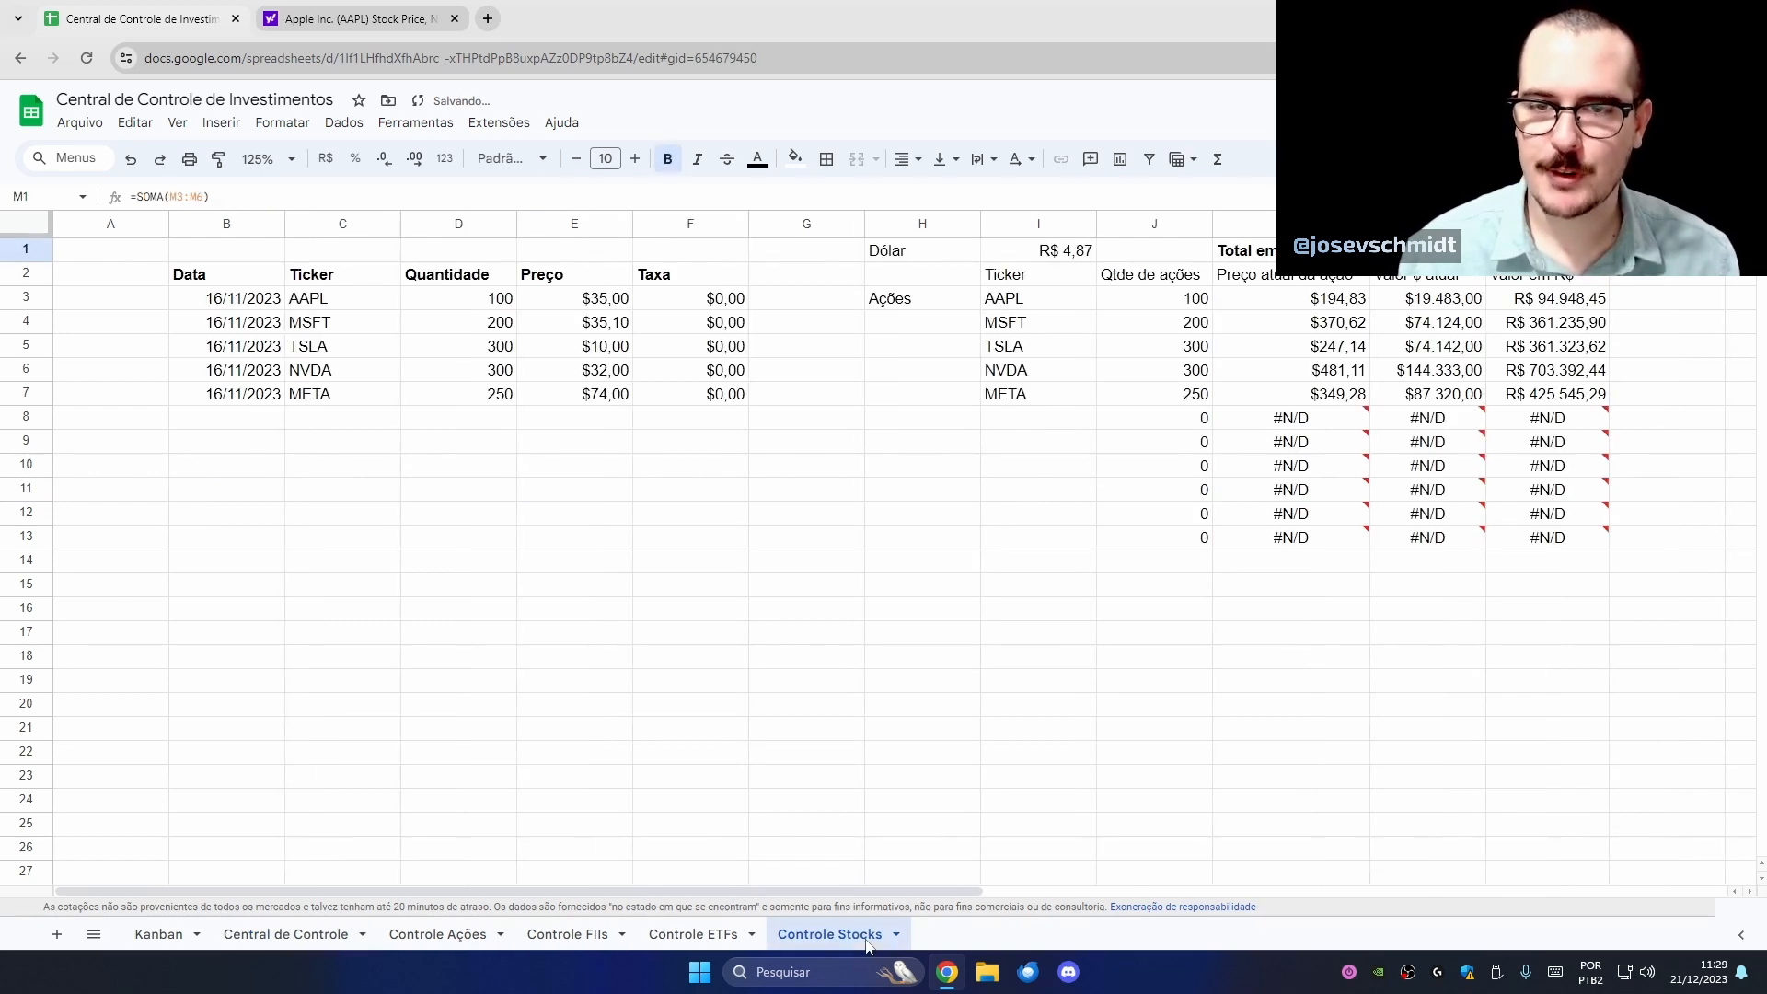
left_click(1571, 375)
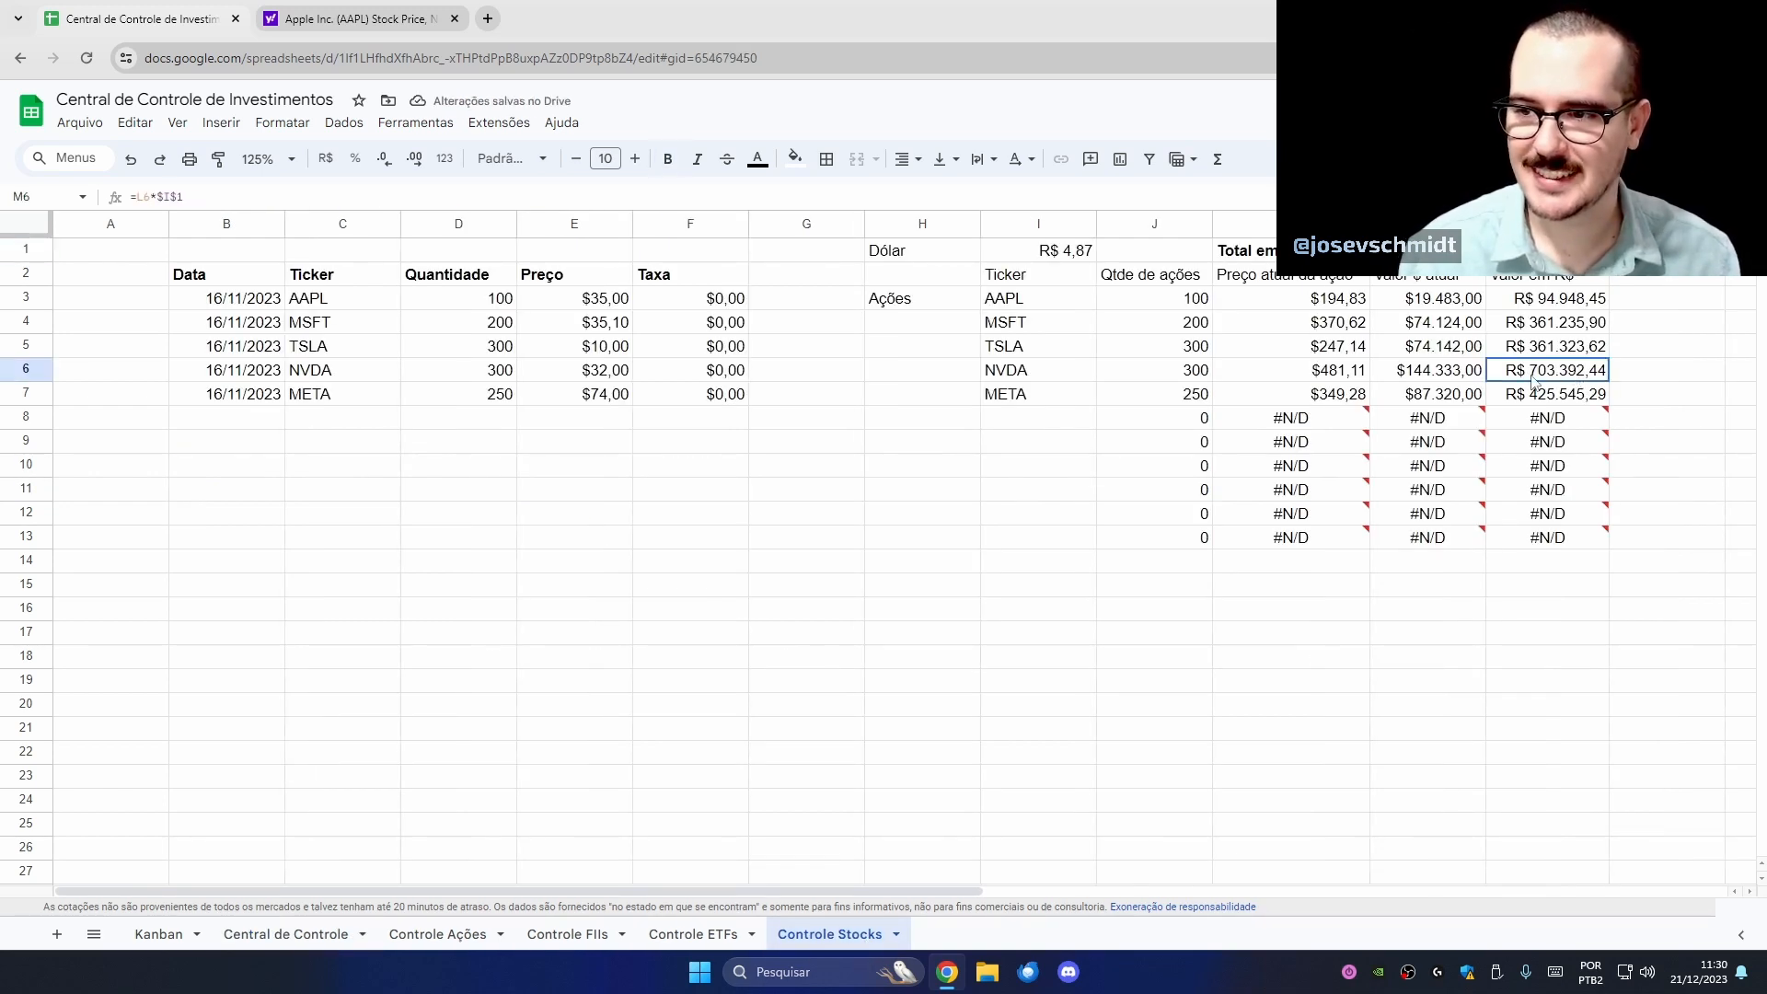
left_click(469, 304)
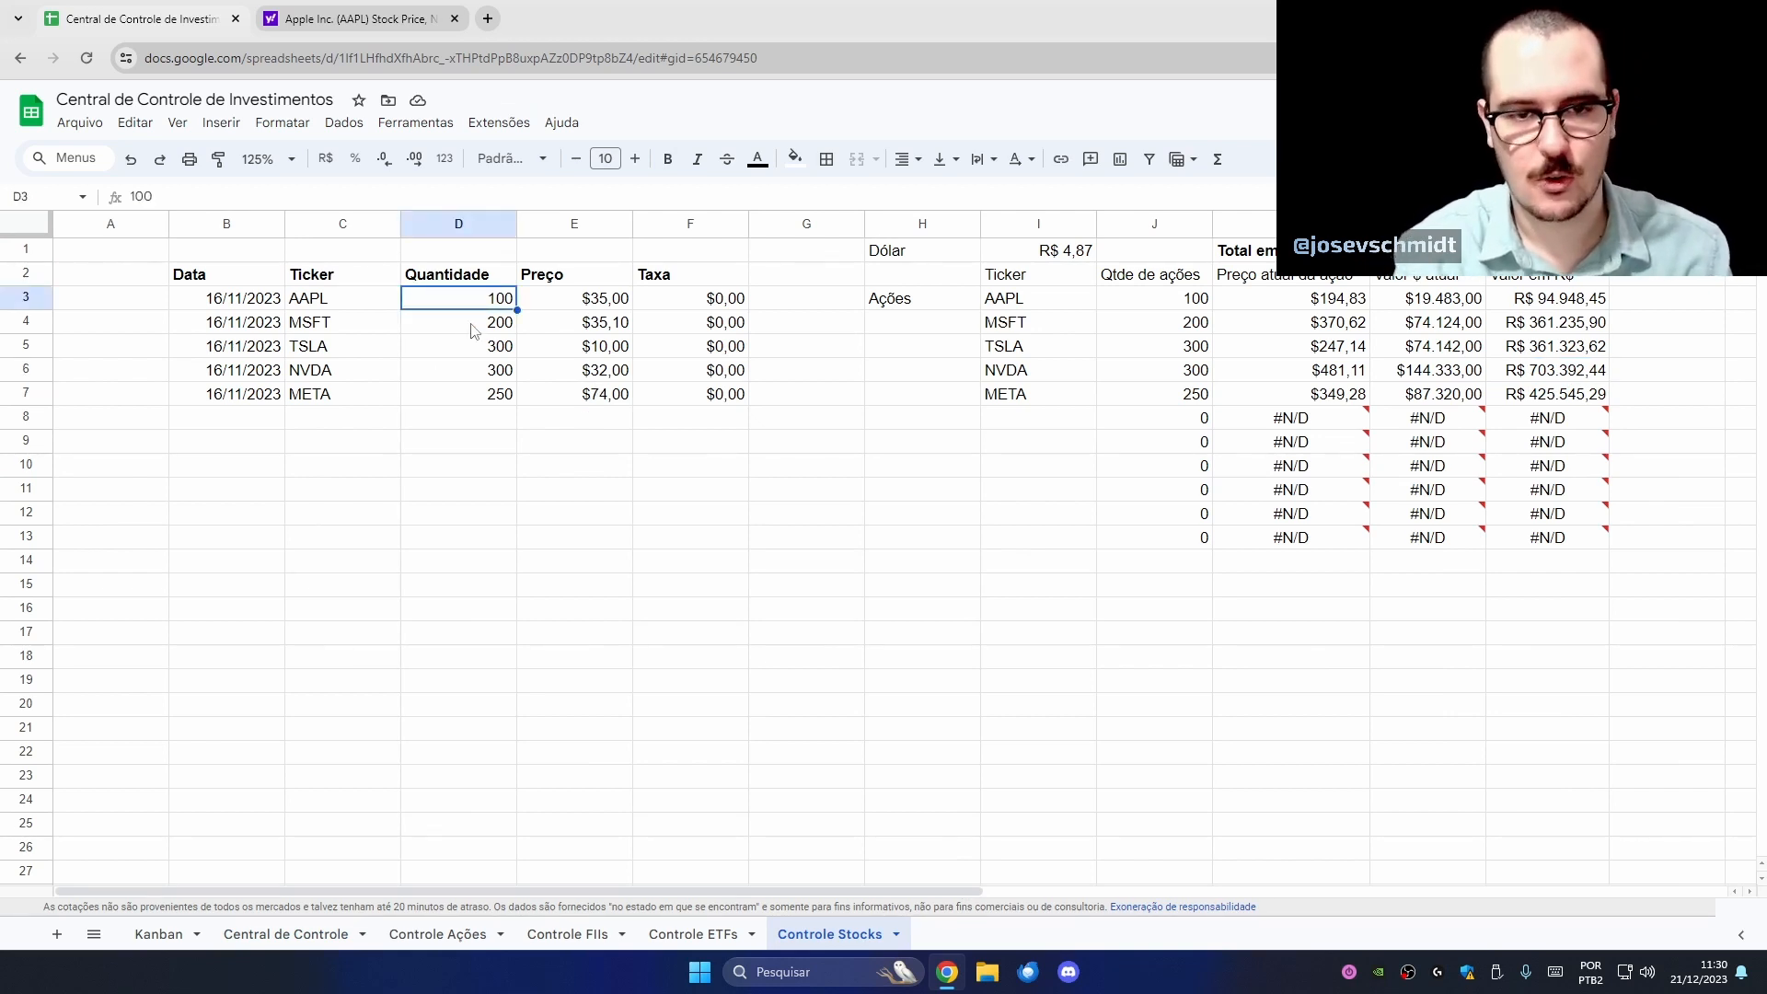
type("8")
key("Return")
type("8")
key("Return")
type("8")
key("Return")
type("8")
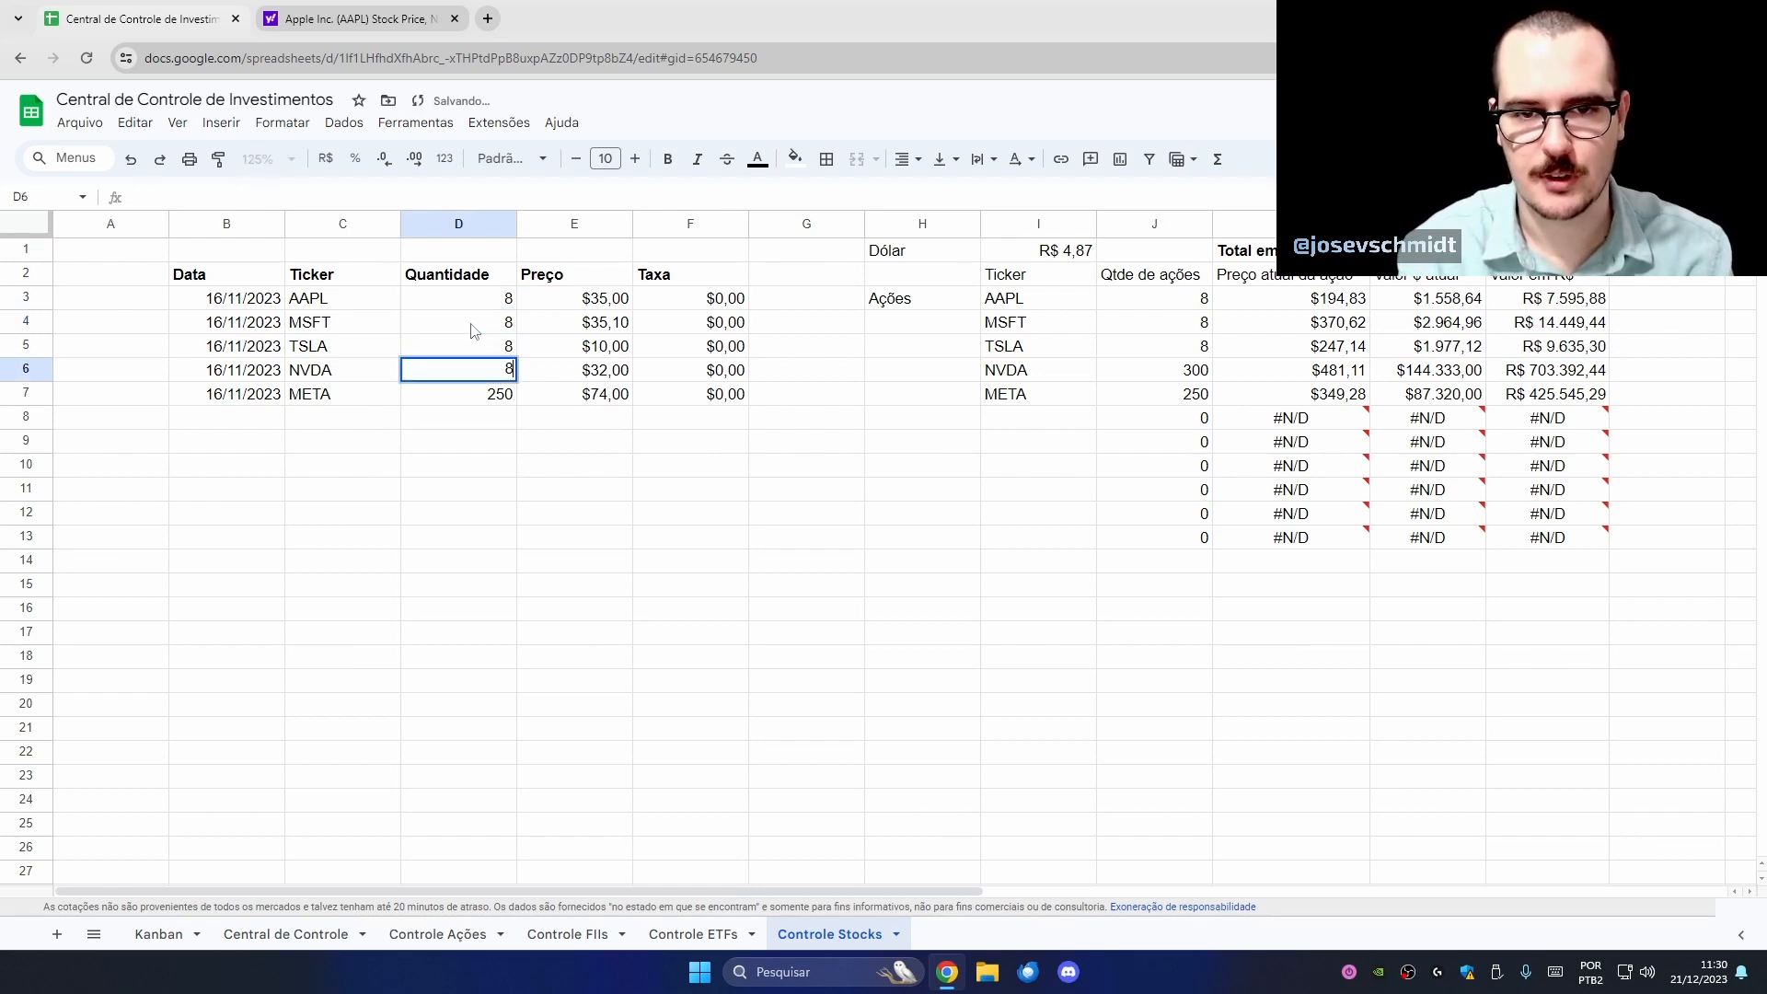
key("Return")
type("8")
key("Return")
key("Up")
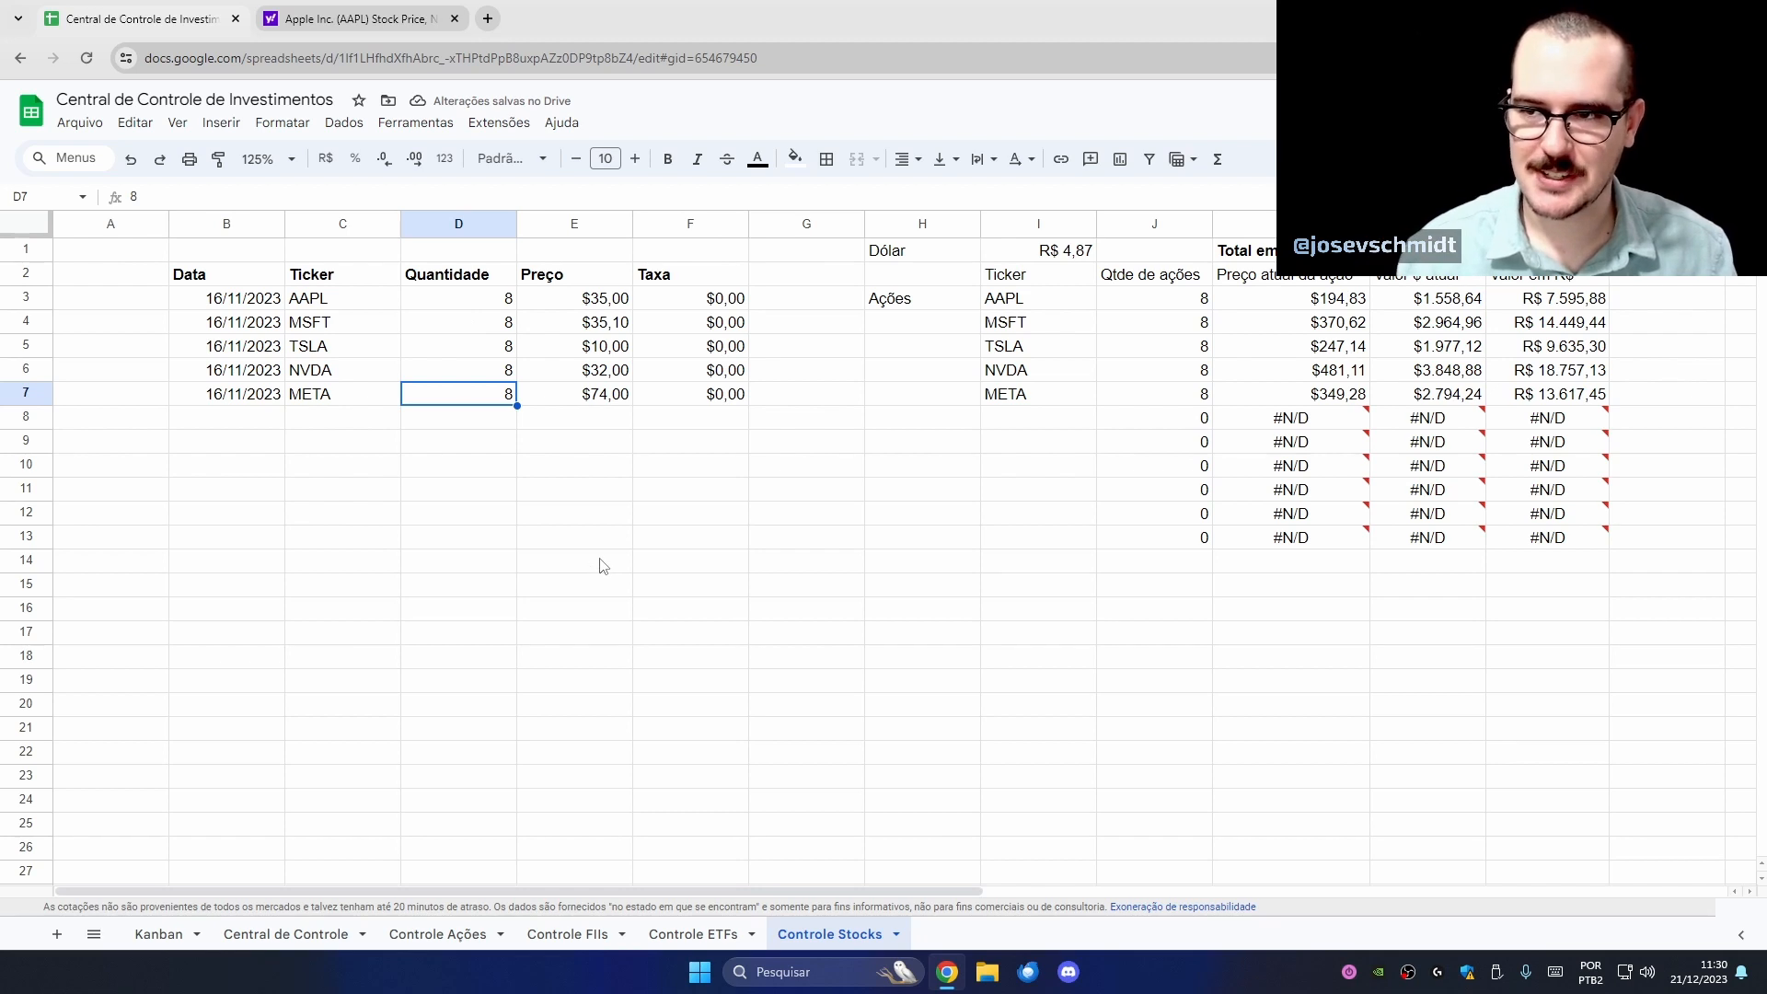
left_click(287, 934)
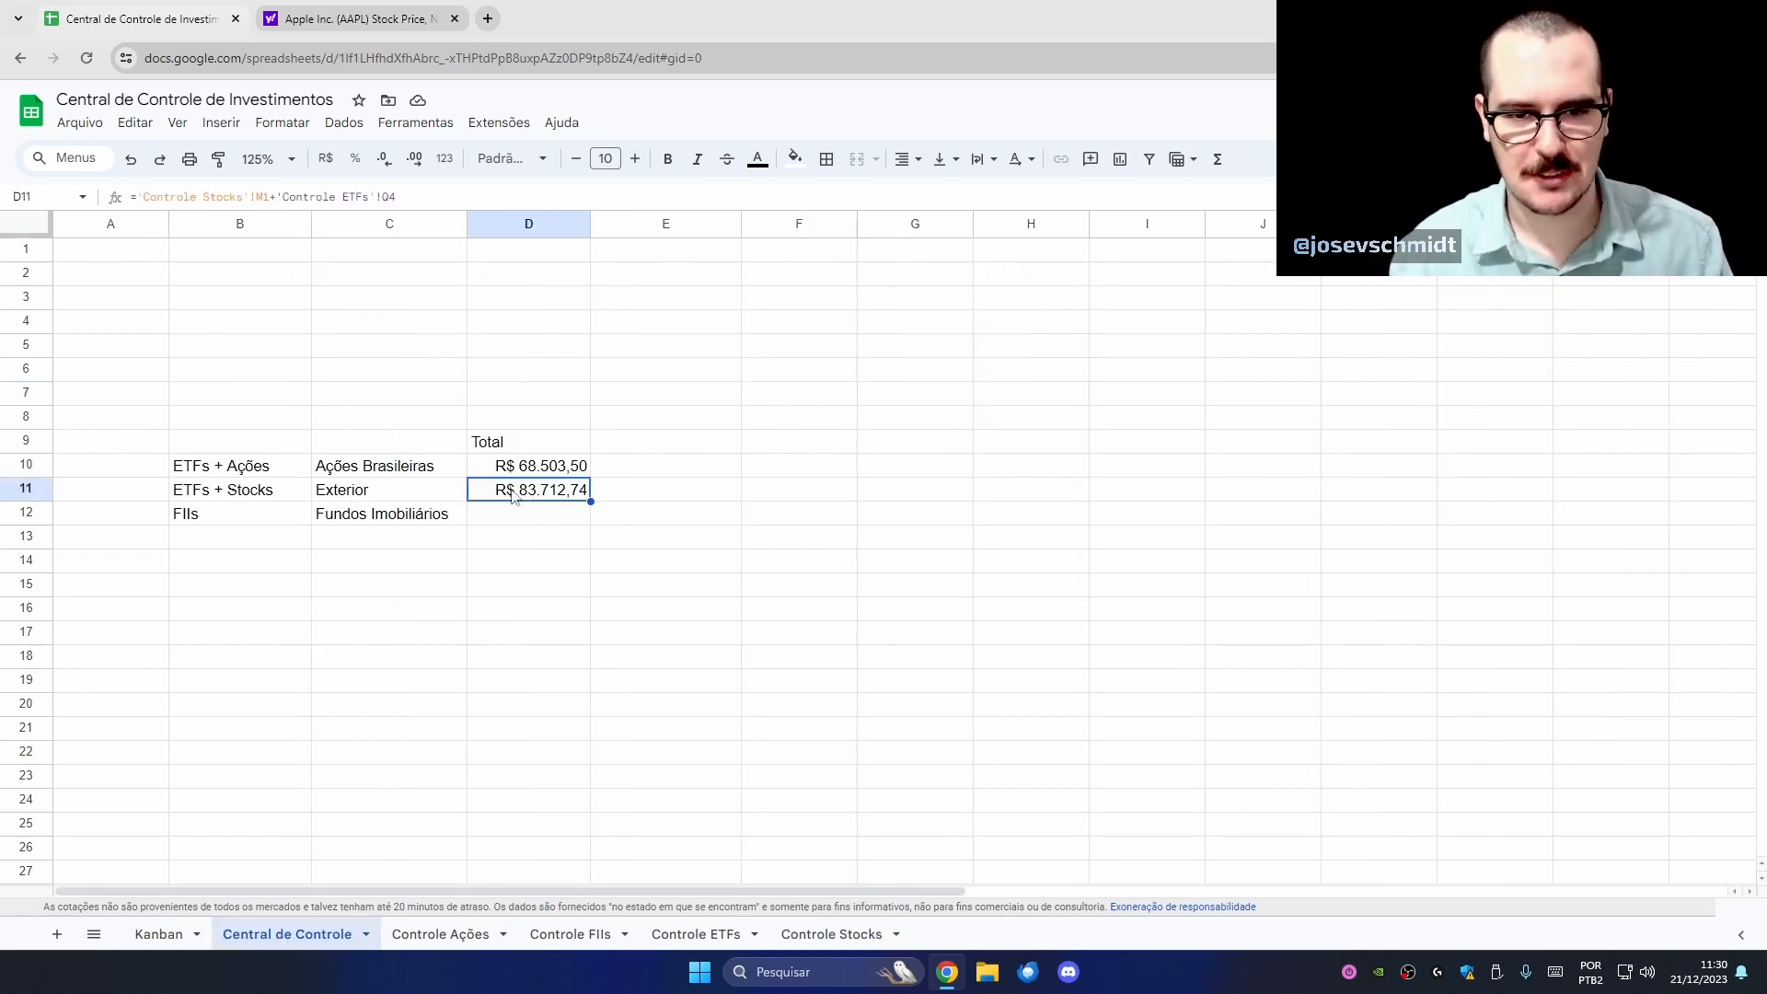
- Link D12 to the Controle FIIs total in L1, showing R$ 64.322,50
left_click(532, 516)
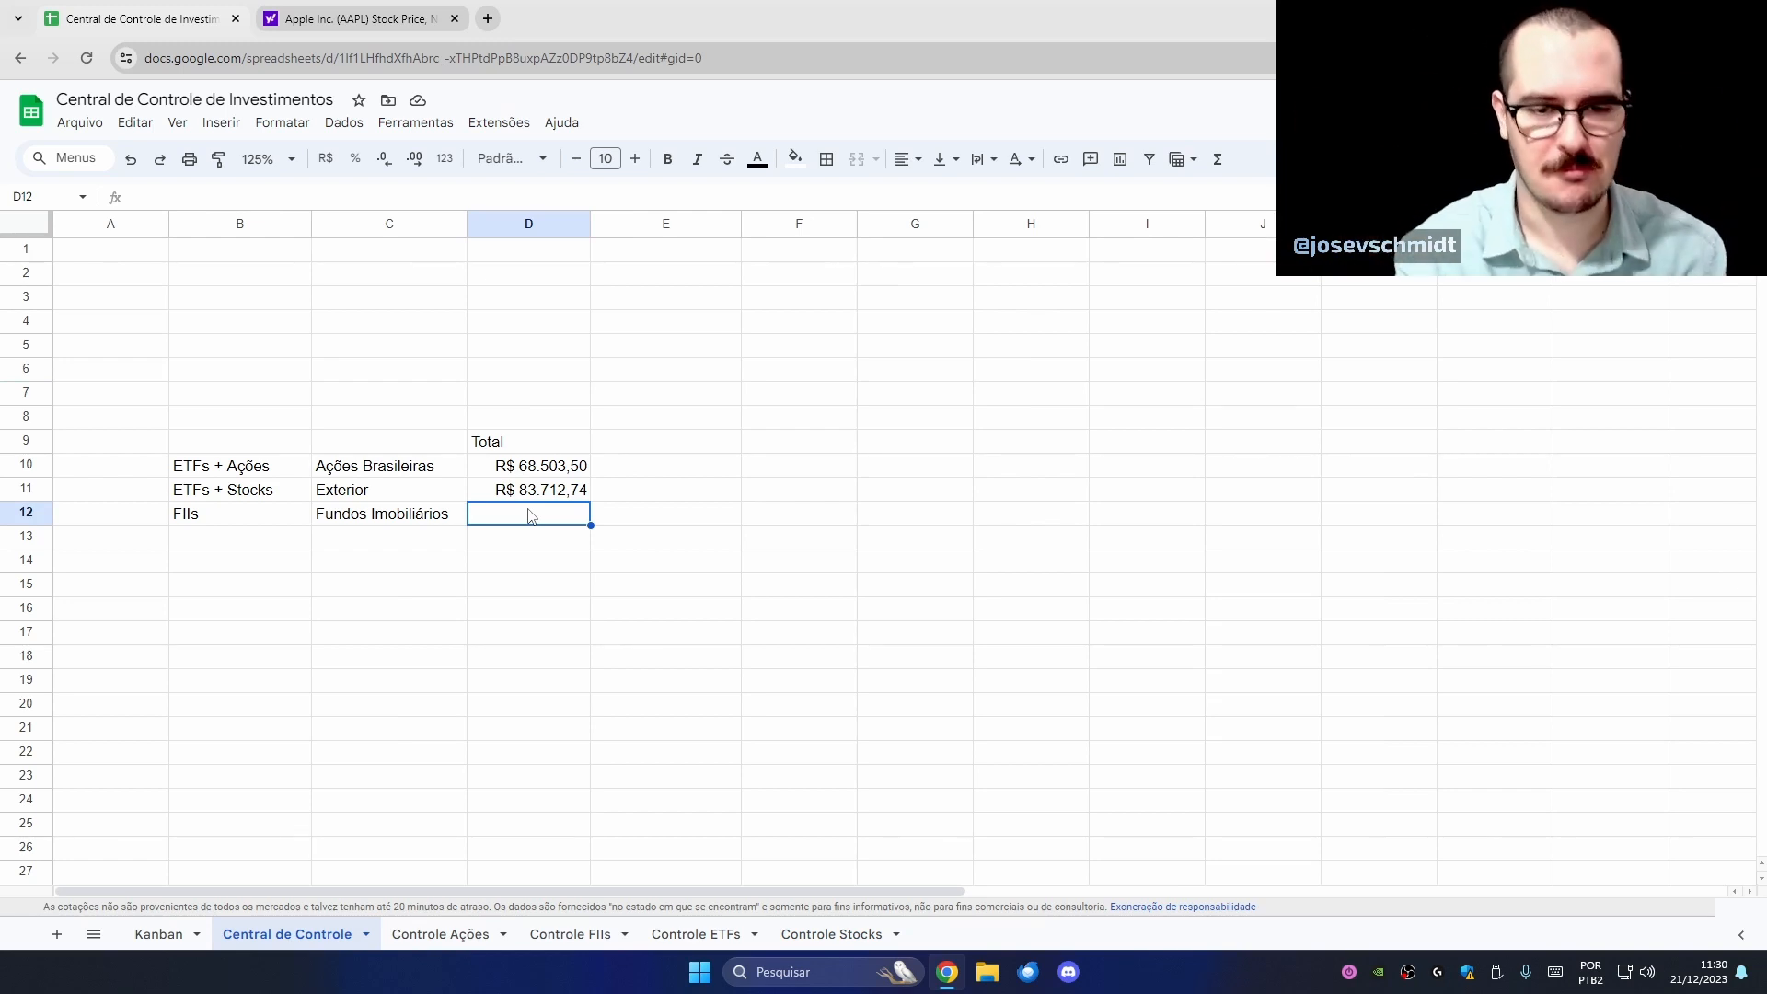
type("=")
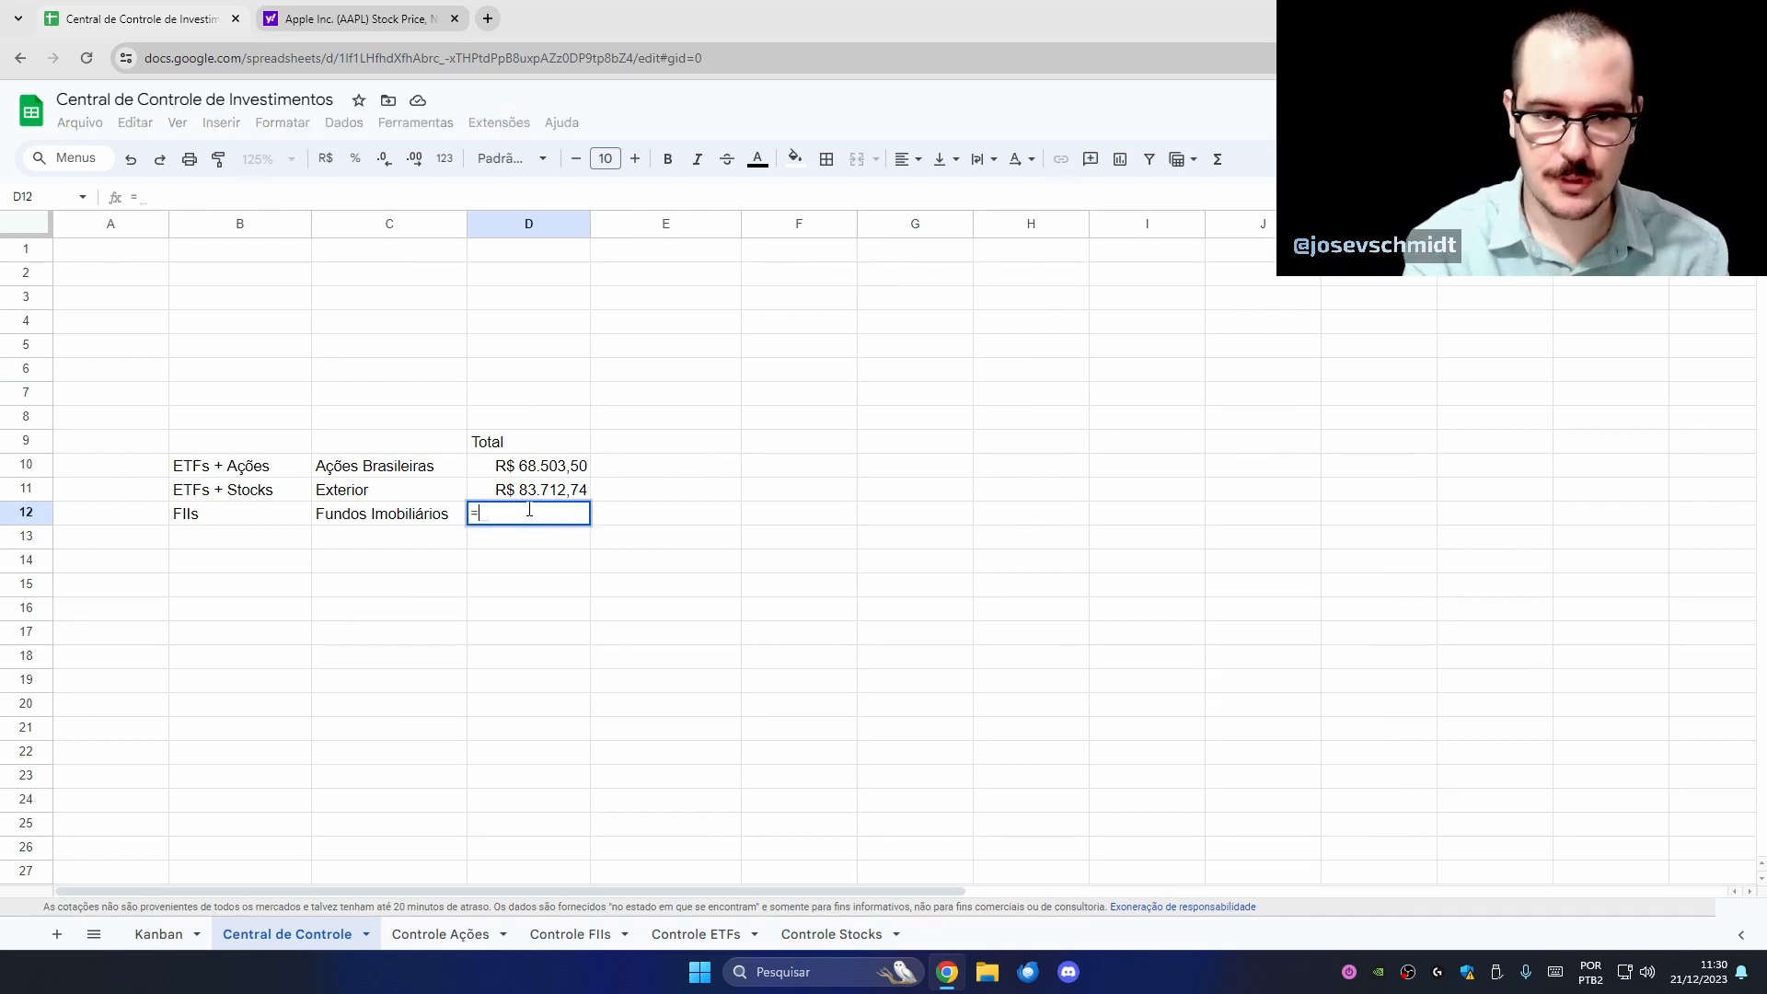
left_click(570, 934)
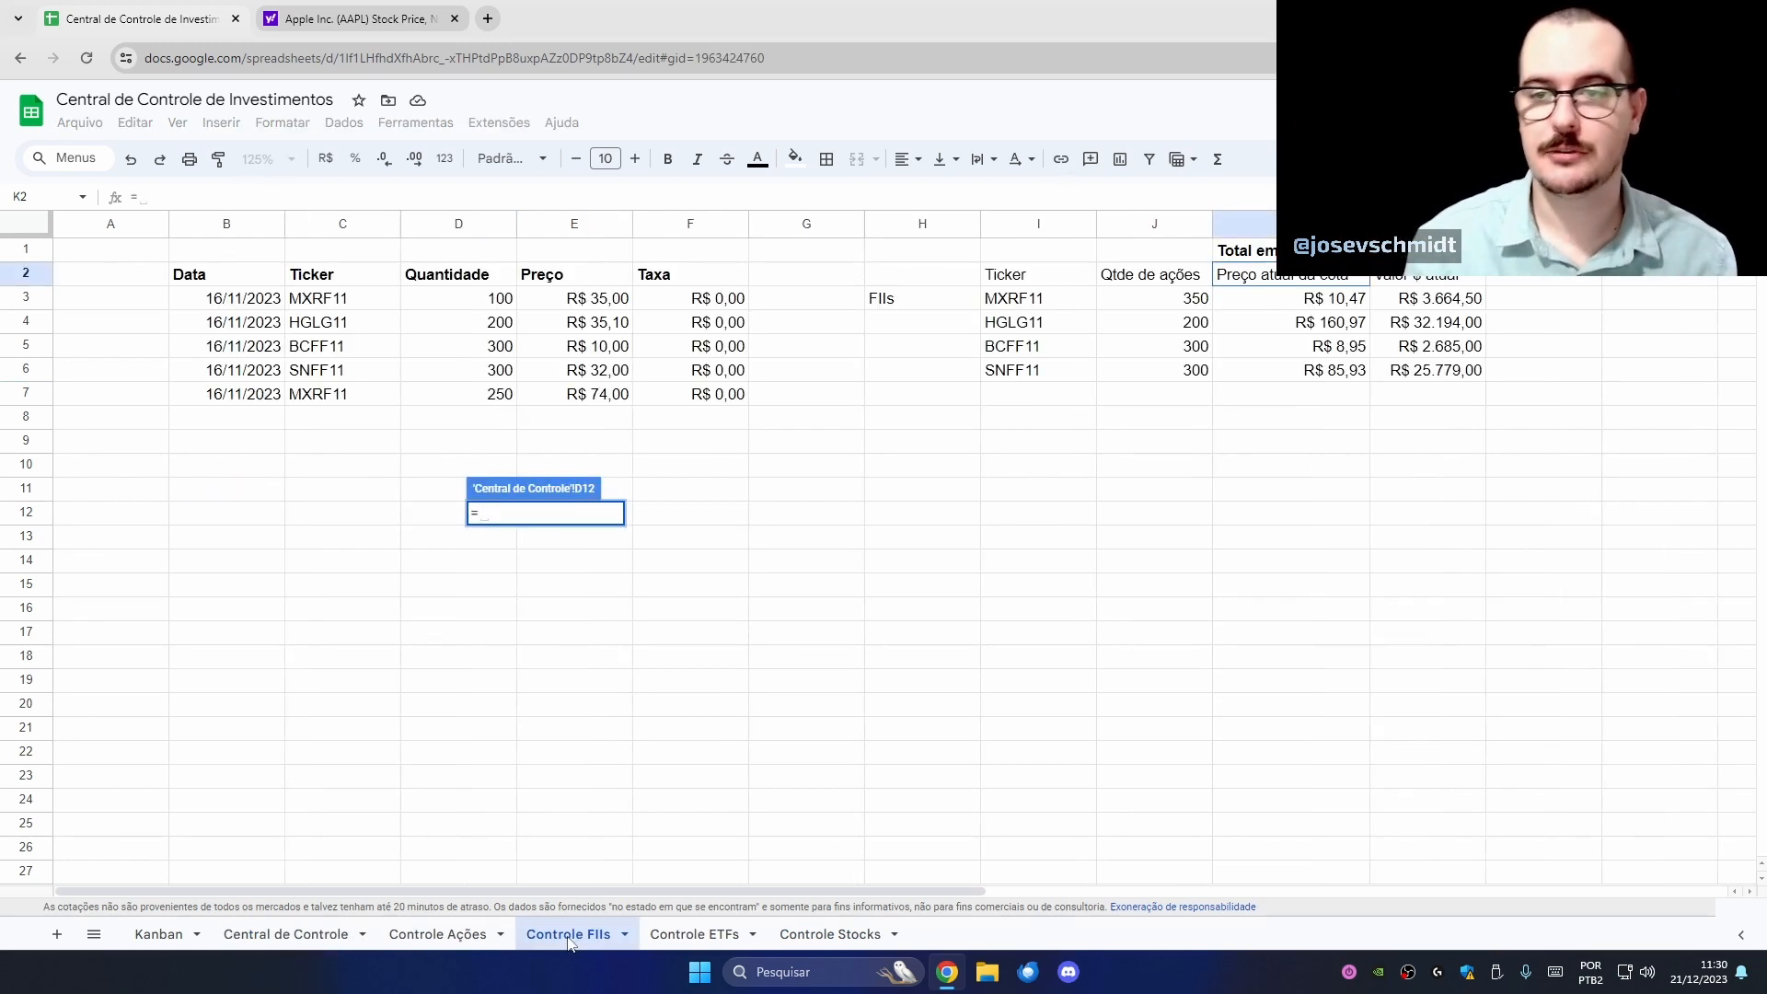
left_click(1427, 249)
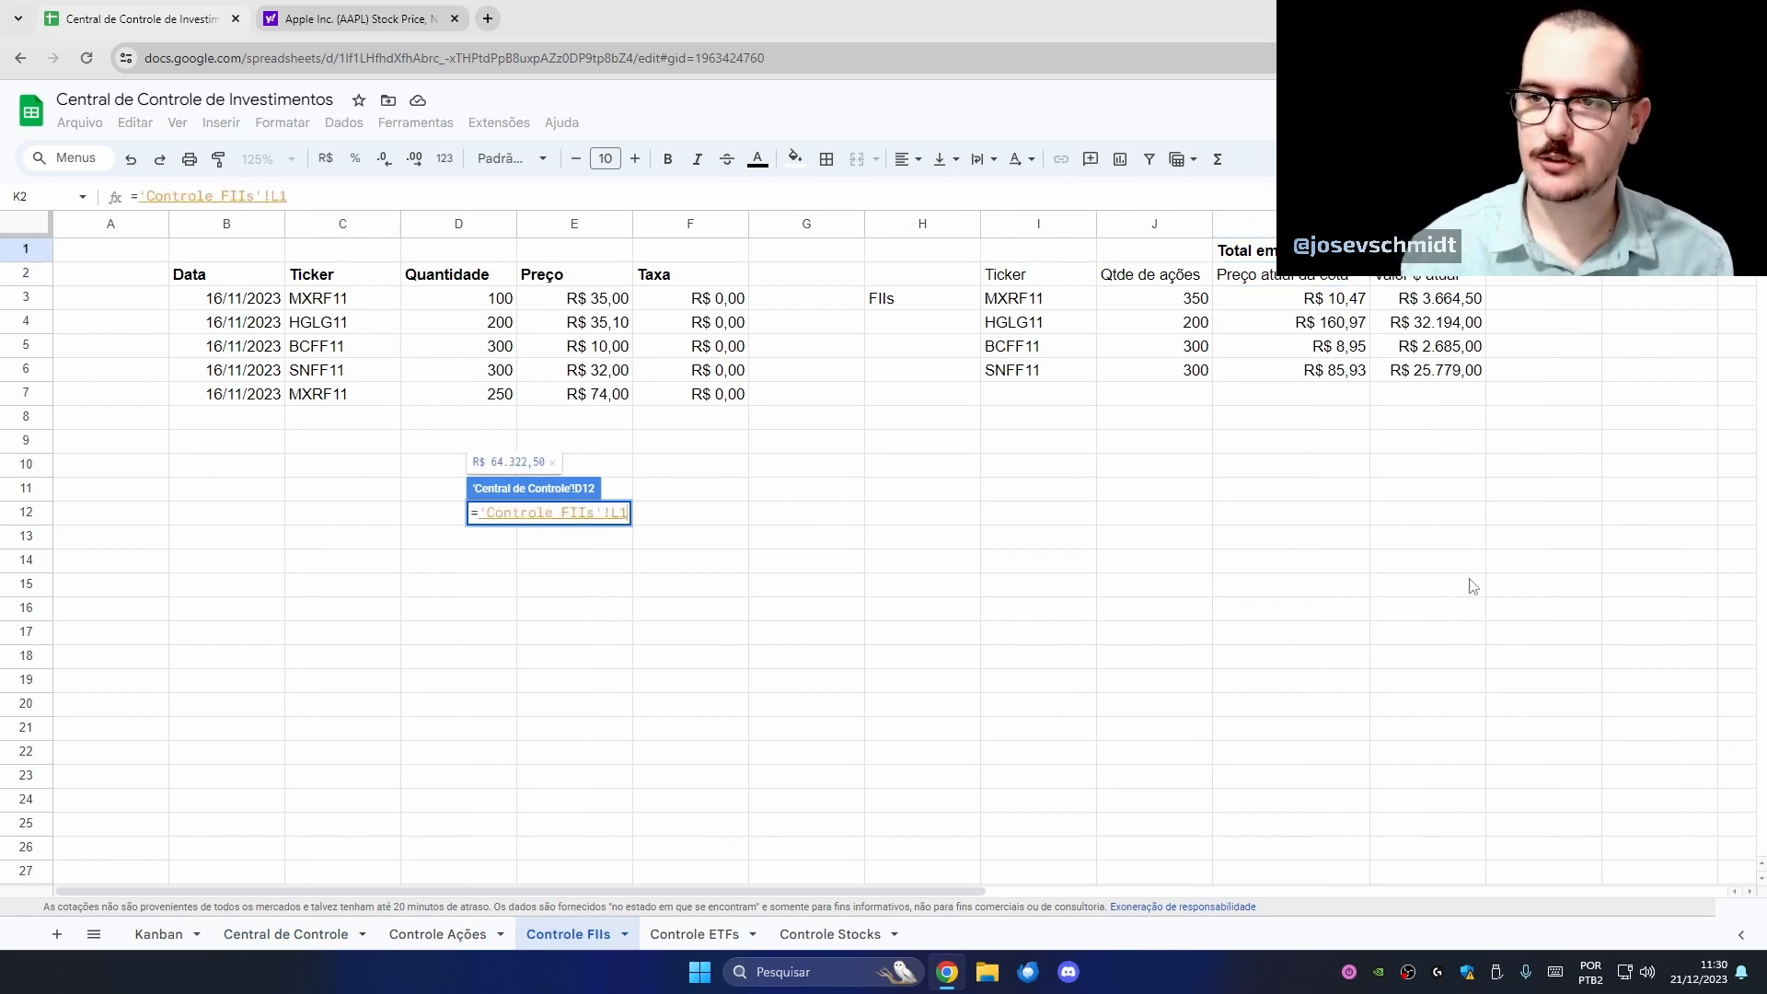
key("Return")
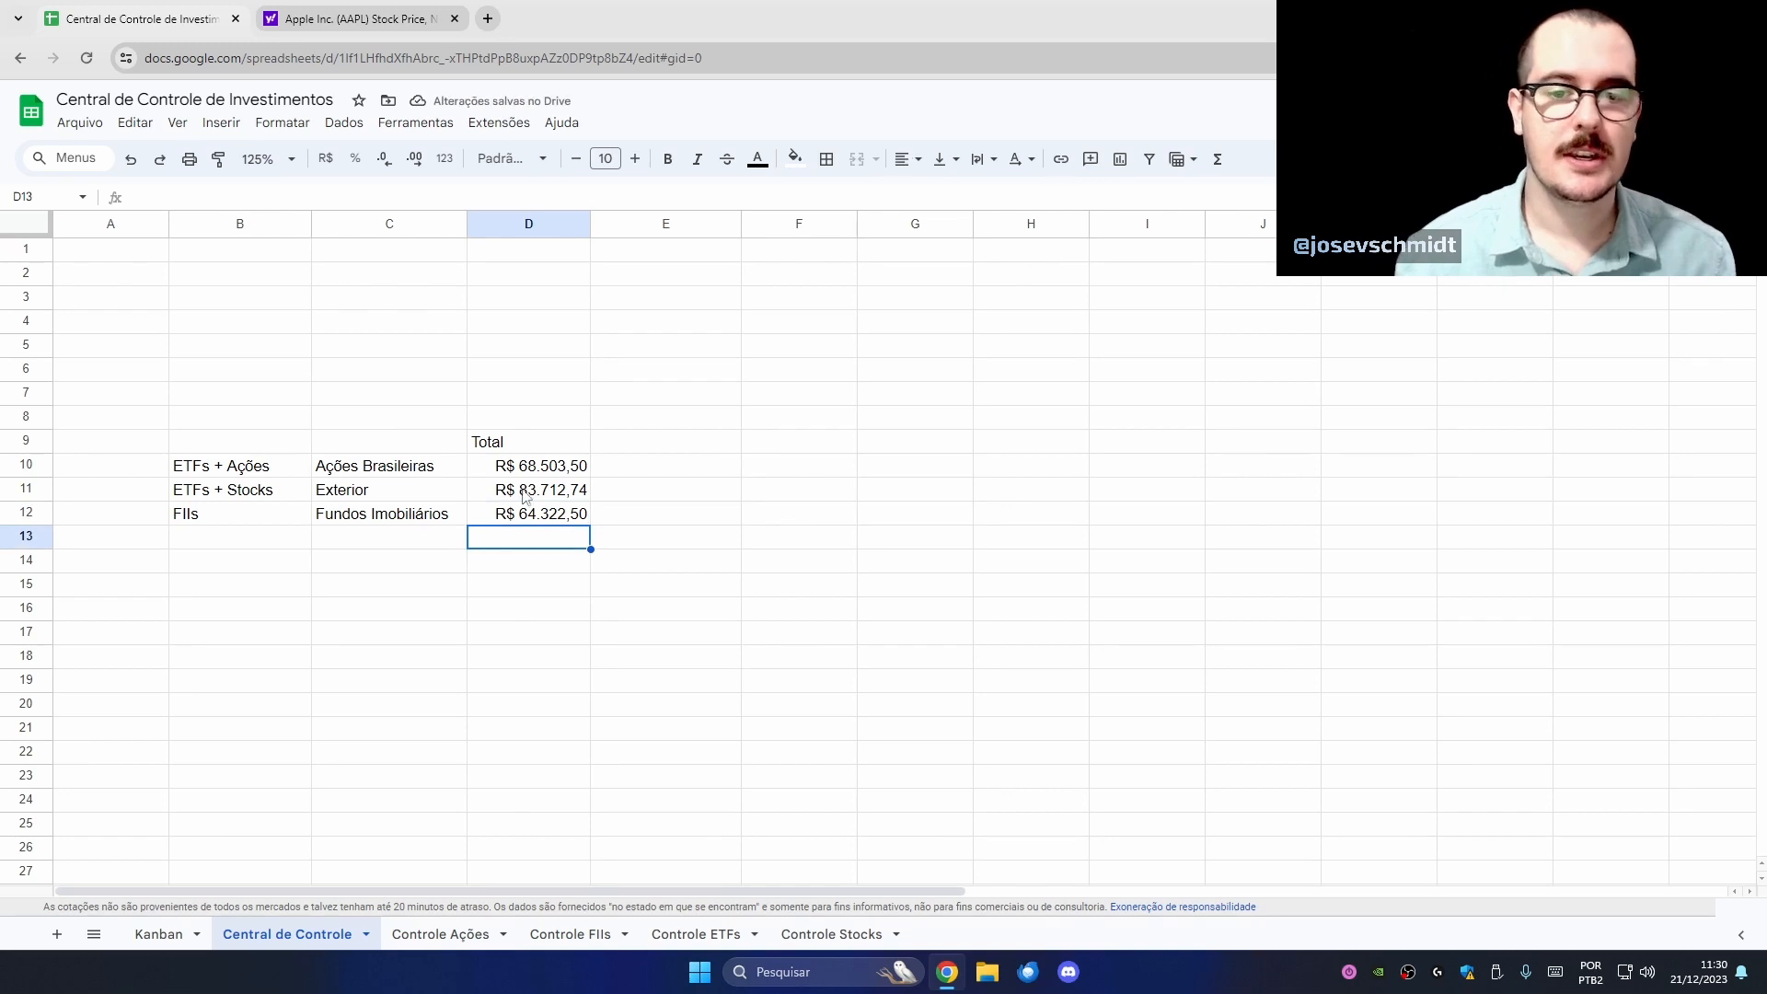
- Check the sum of D10:D12 and type 'Renda Fixa' in C13
left_click_drag(536, 468, 537, 521)
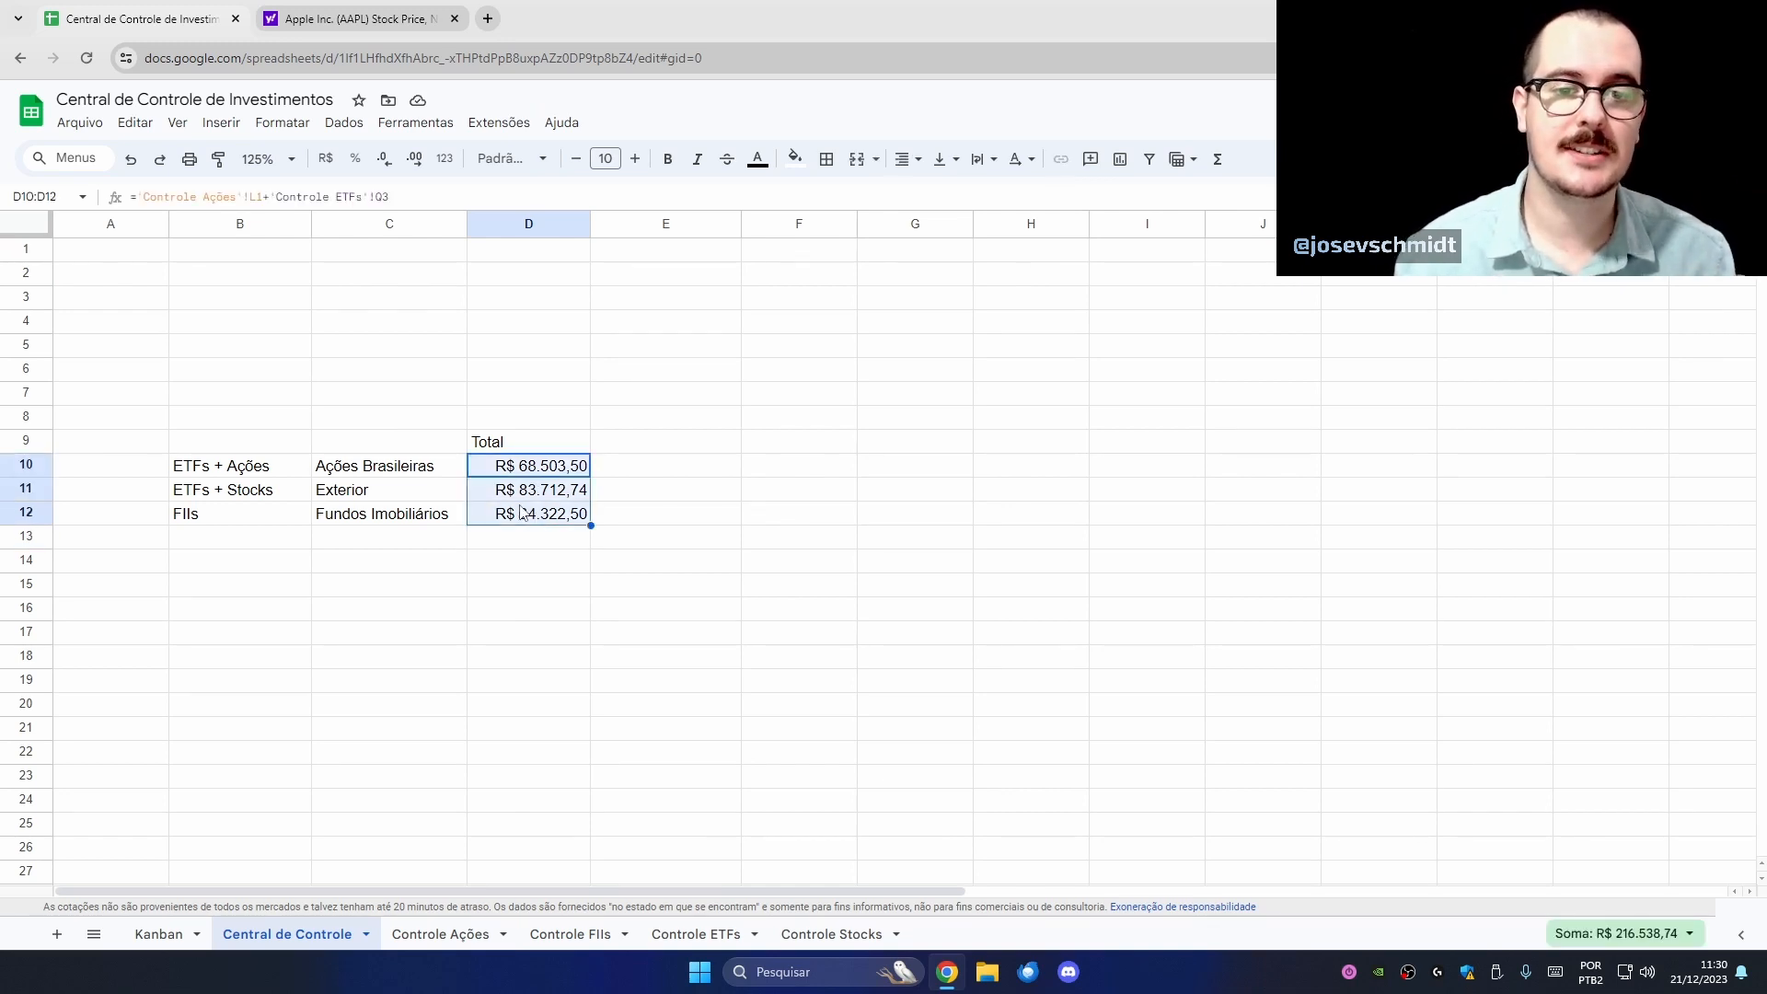
left_click(443, 543)
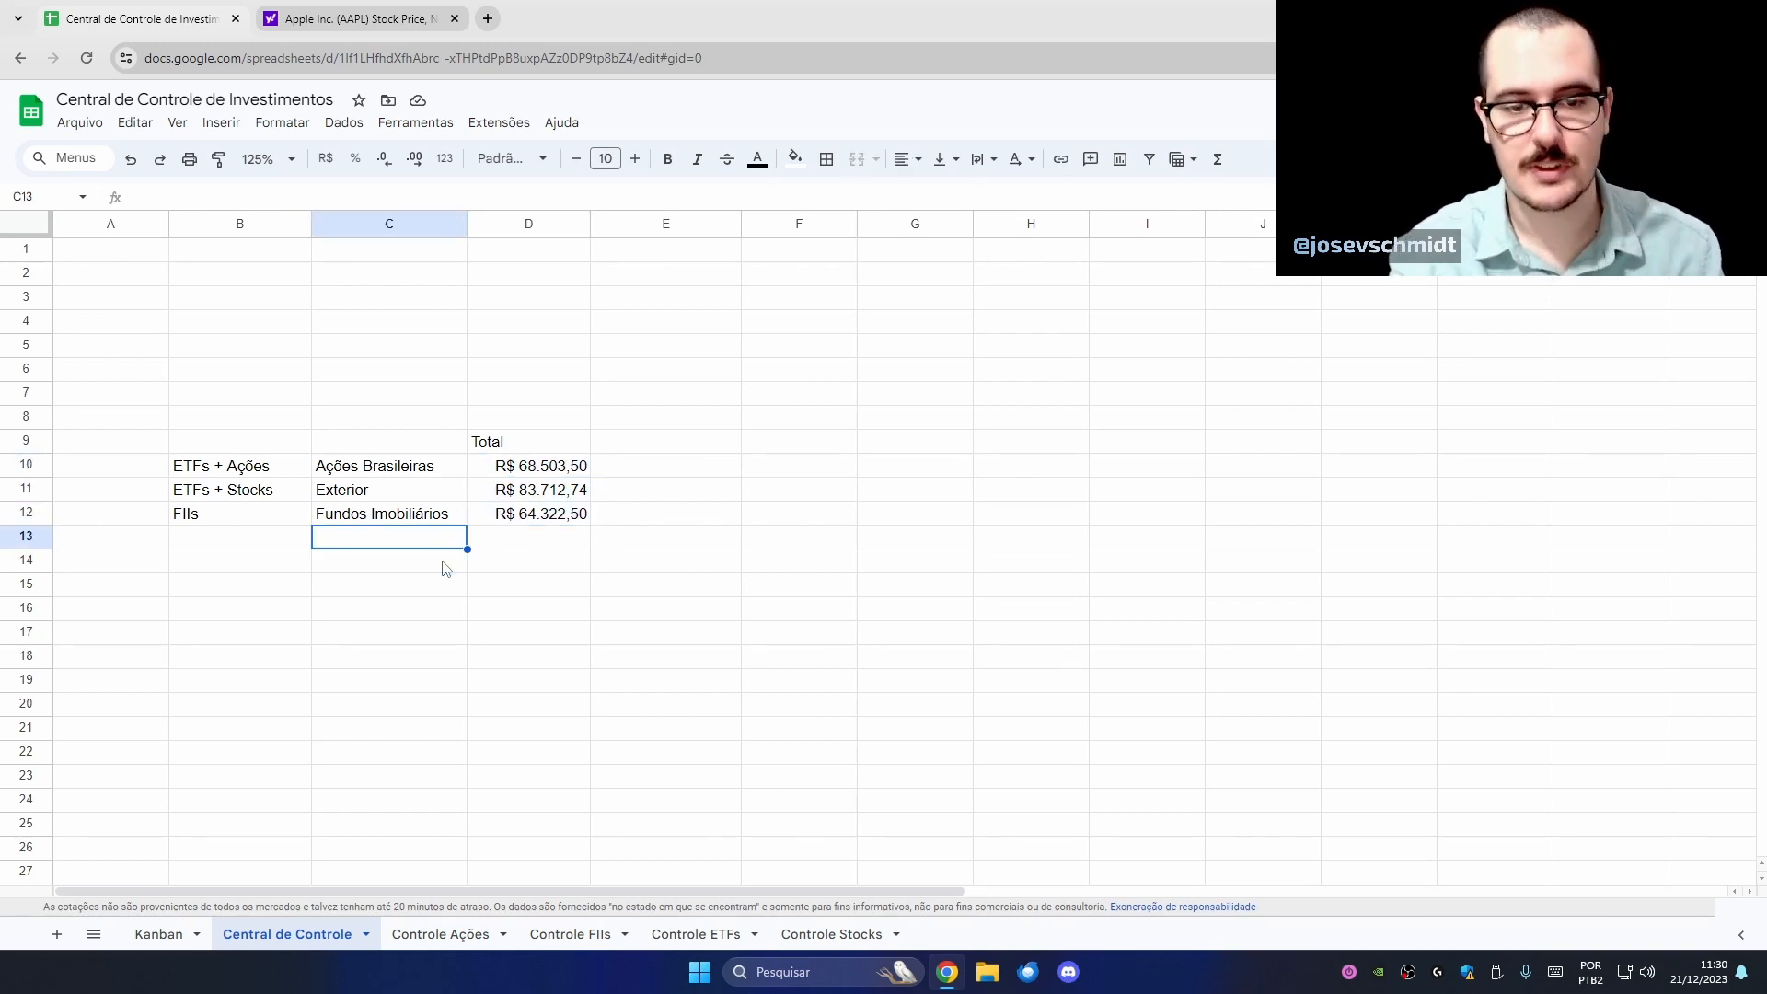
type("Renda Fixa")
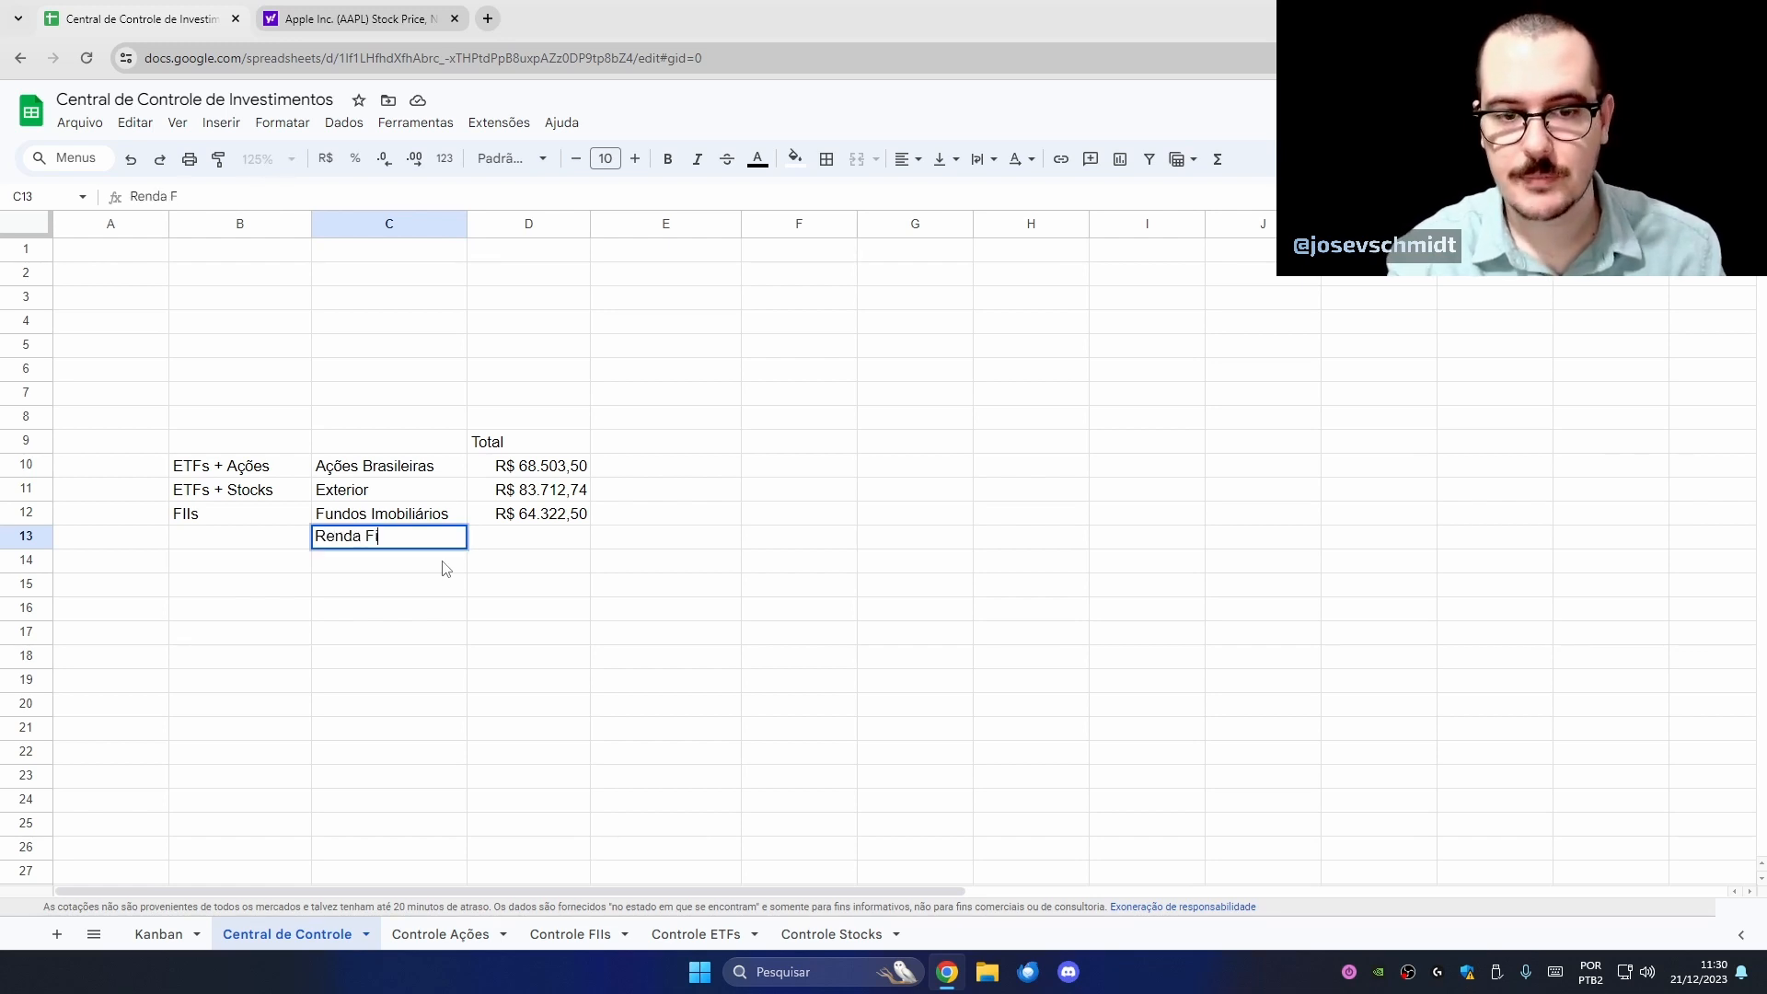
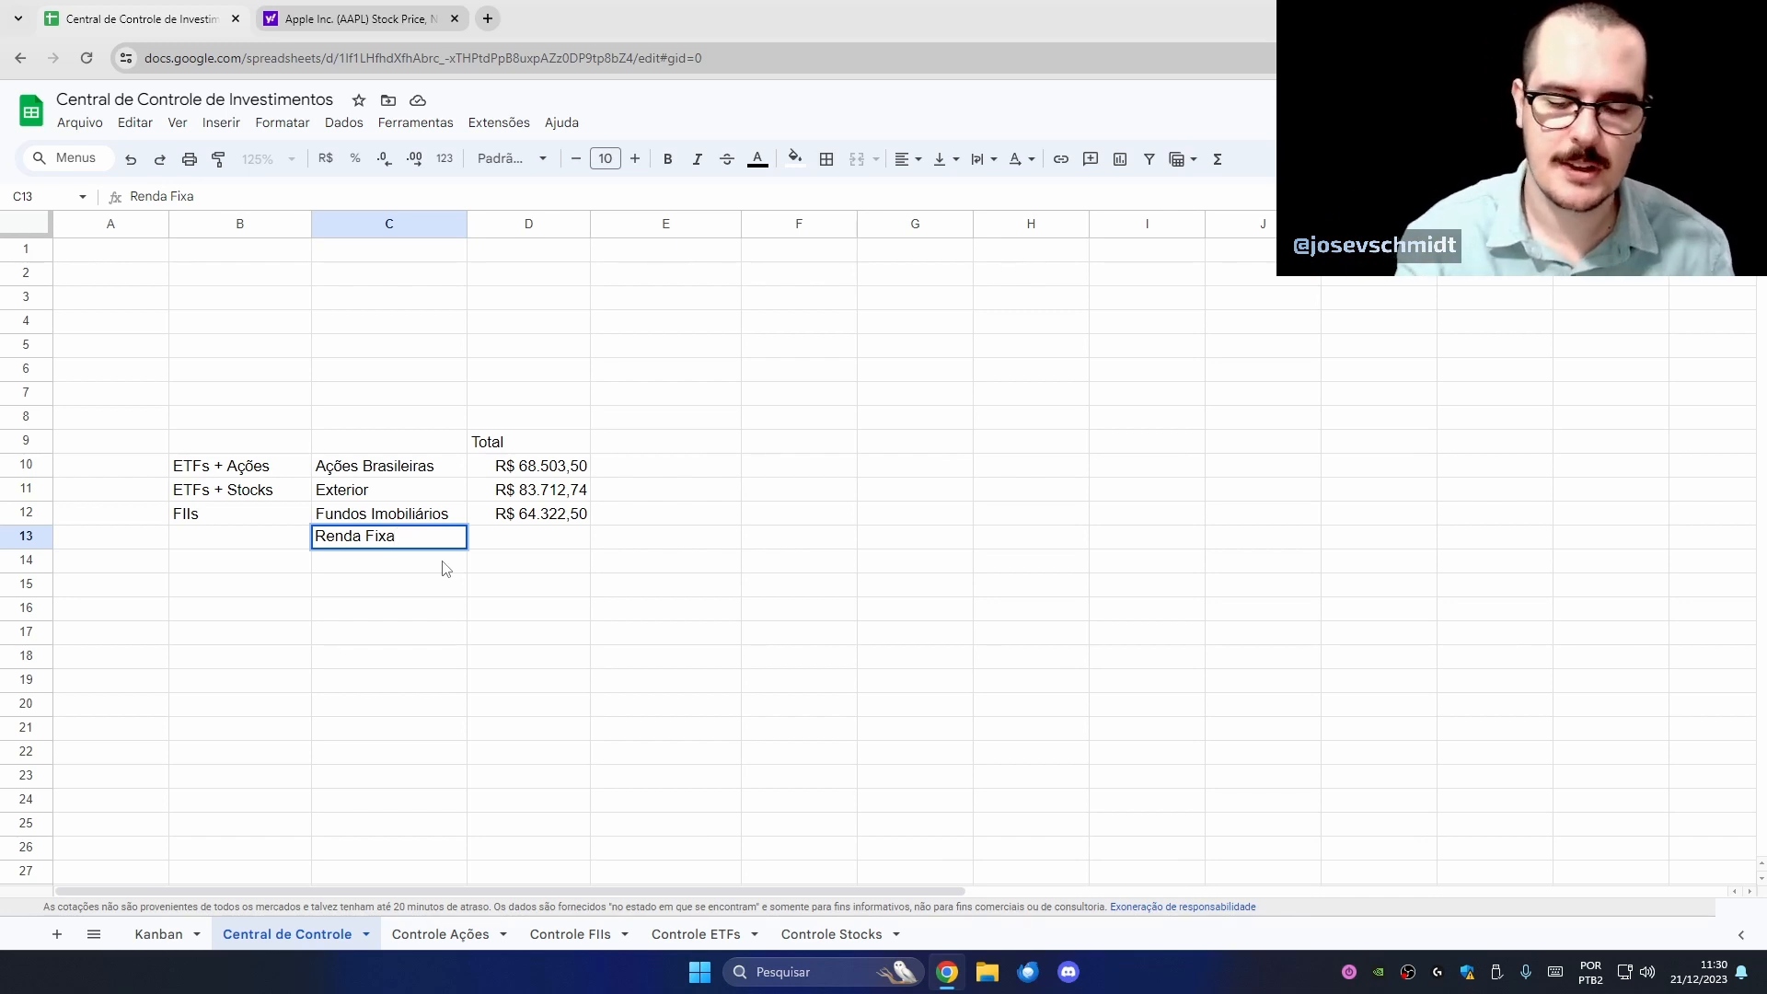
- Delete the 'Renda Fixa' label from C13, leaving it empty, and select C15
key("BackSpace")
key("BackSpace")
key("BackSpace")
key("BackSpace")
key("BackSpace")
key("BackSpace")
key("BackSpace")
key("BackSpace")
key("BackSpace")
key("BackSpace")
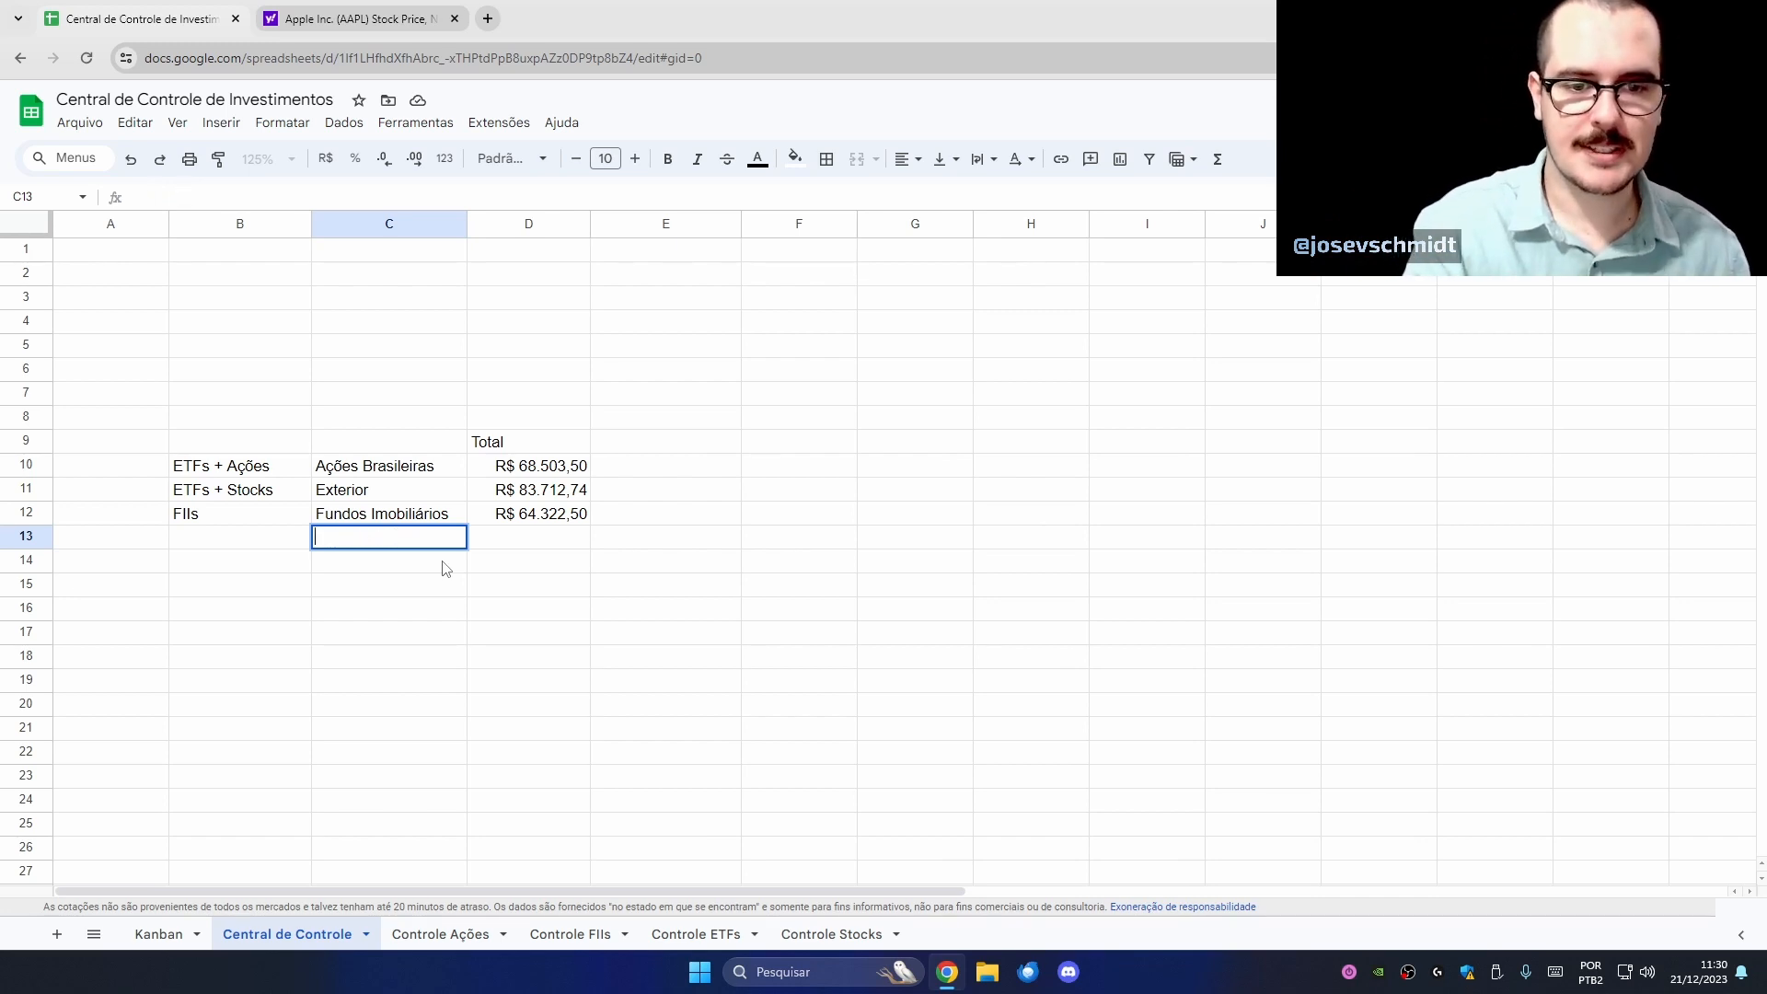
left_click(460, 589)
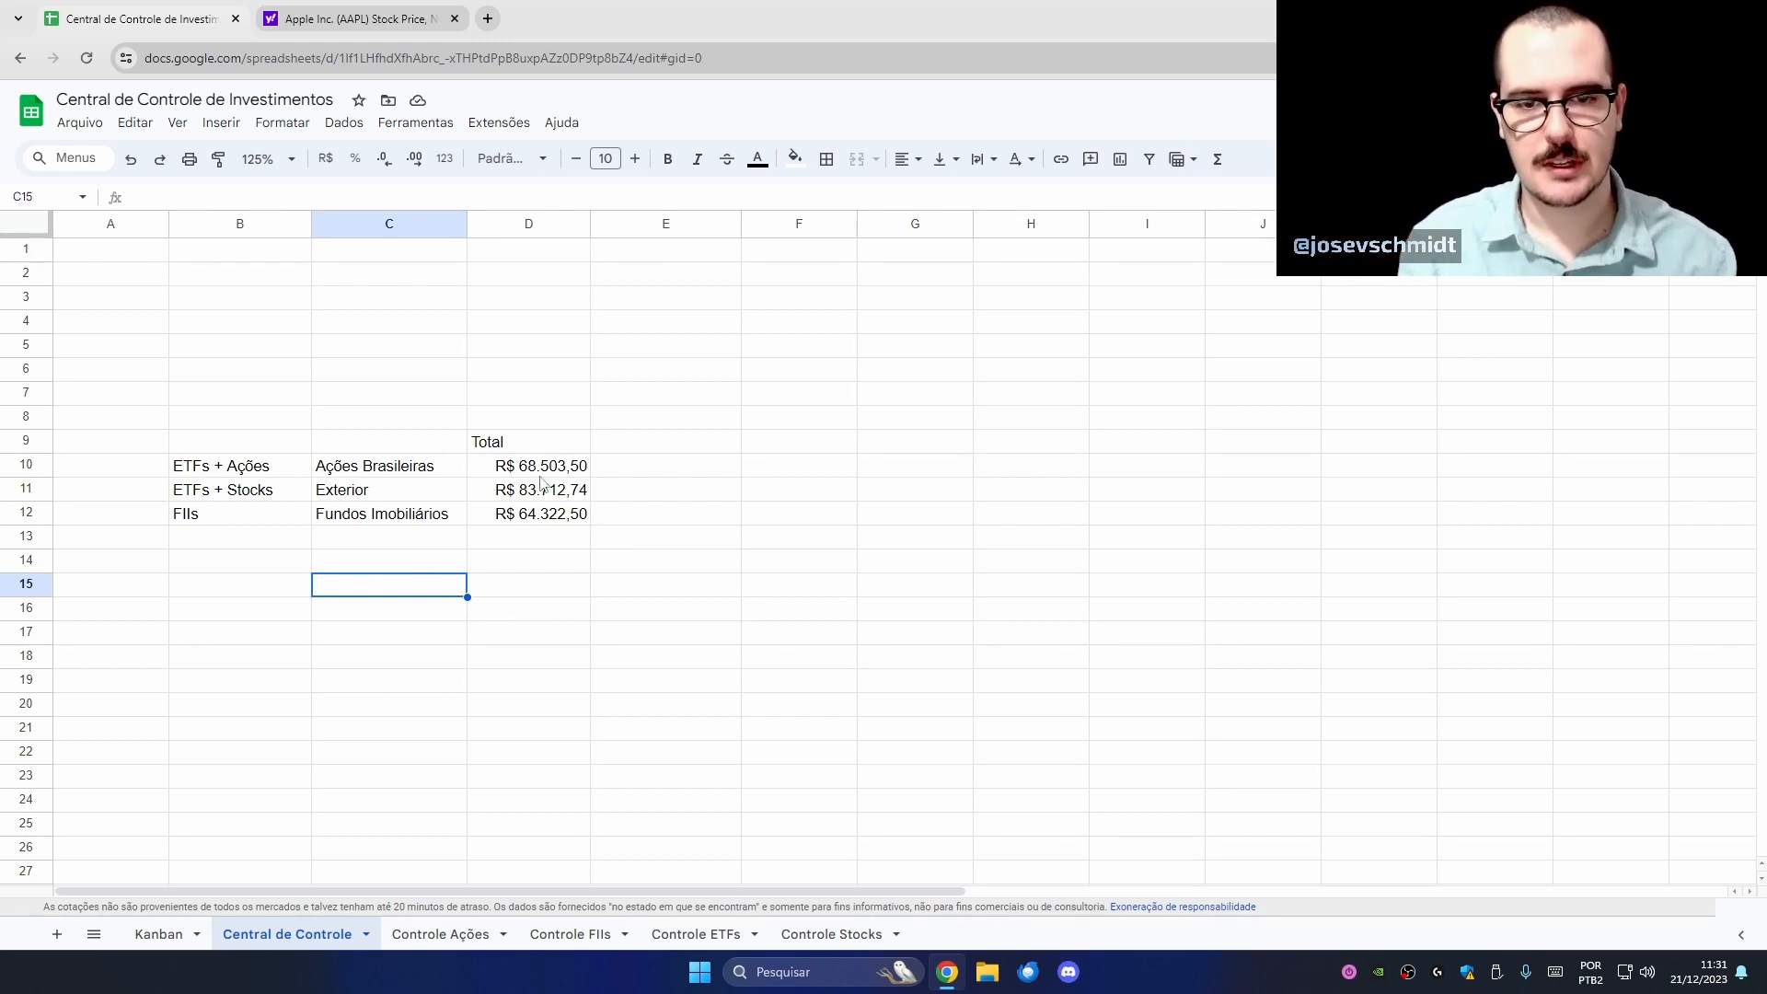
- Label C15 'Total' and sum D10:D12 in D15 with =SOMA, giving R$ 216.533,57
type("Total")
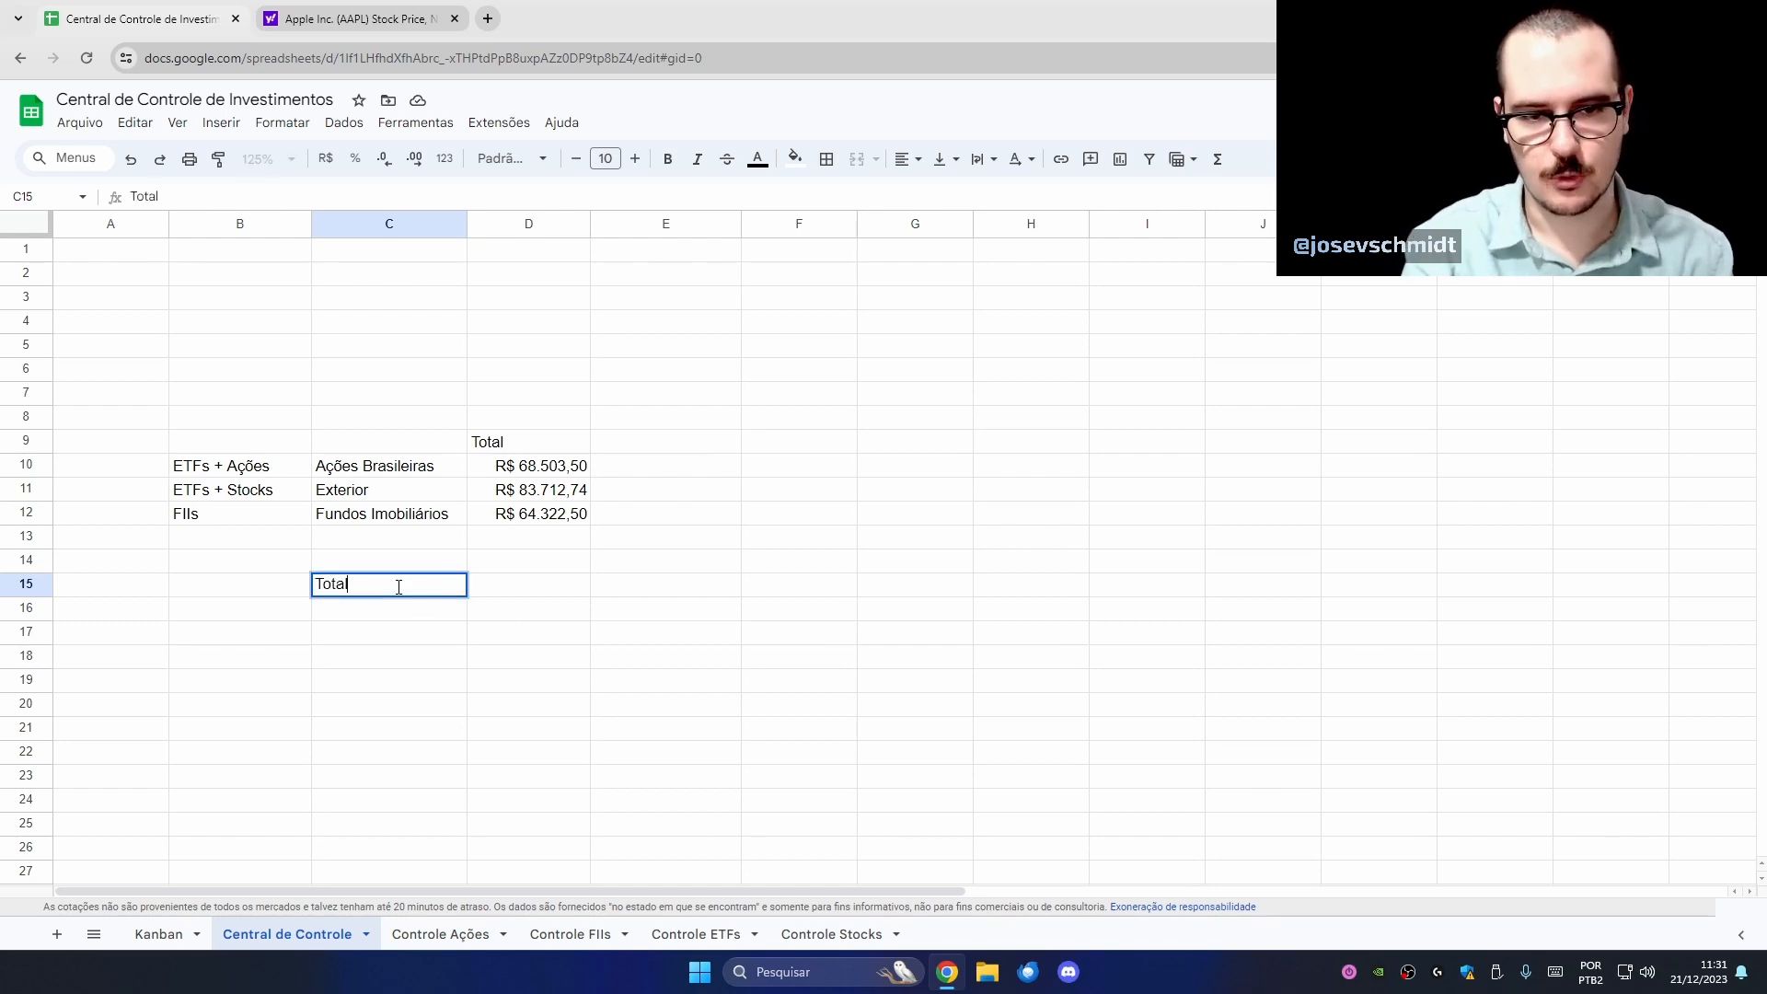
key("Tab")
type("=soma(")
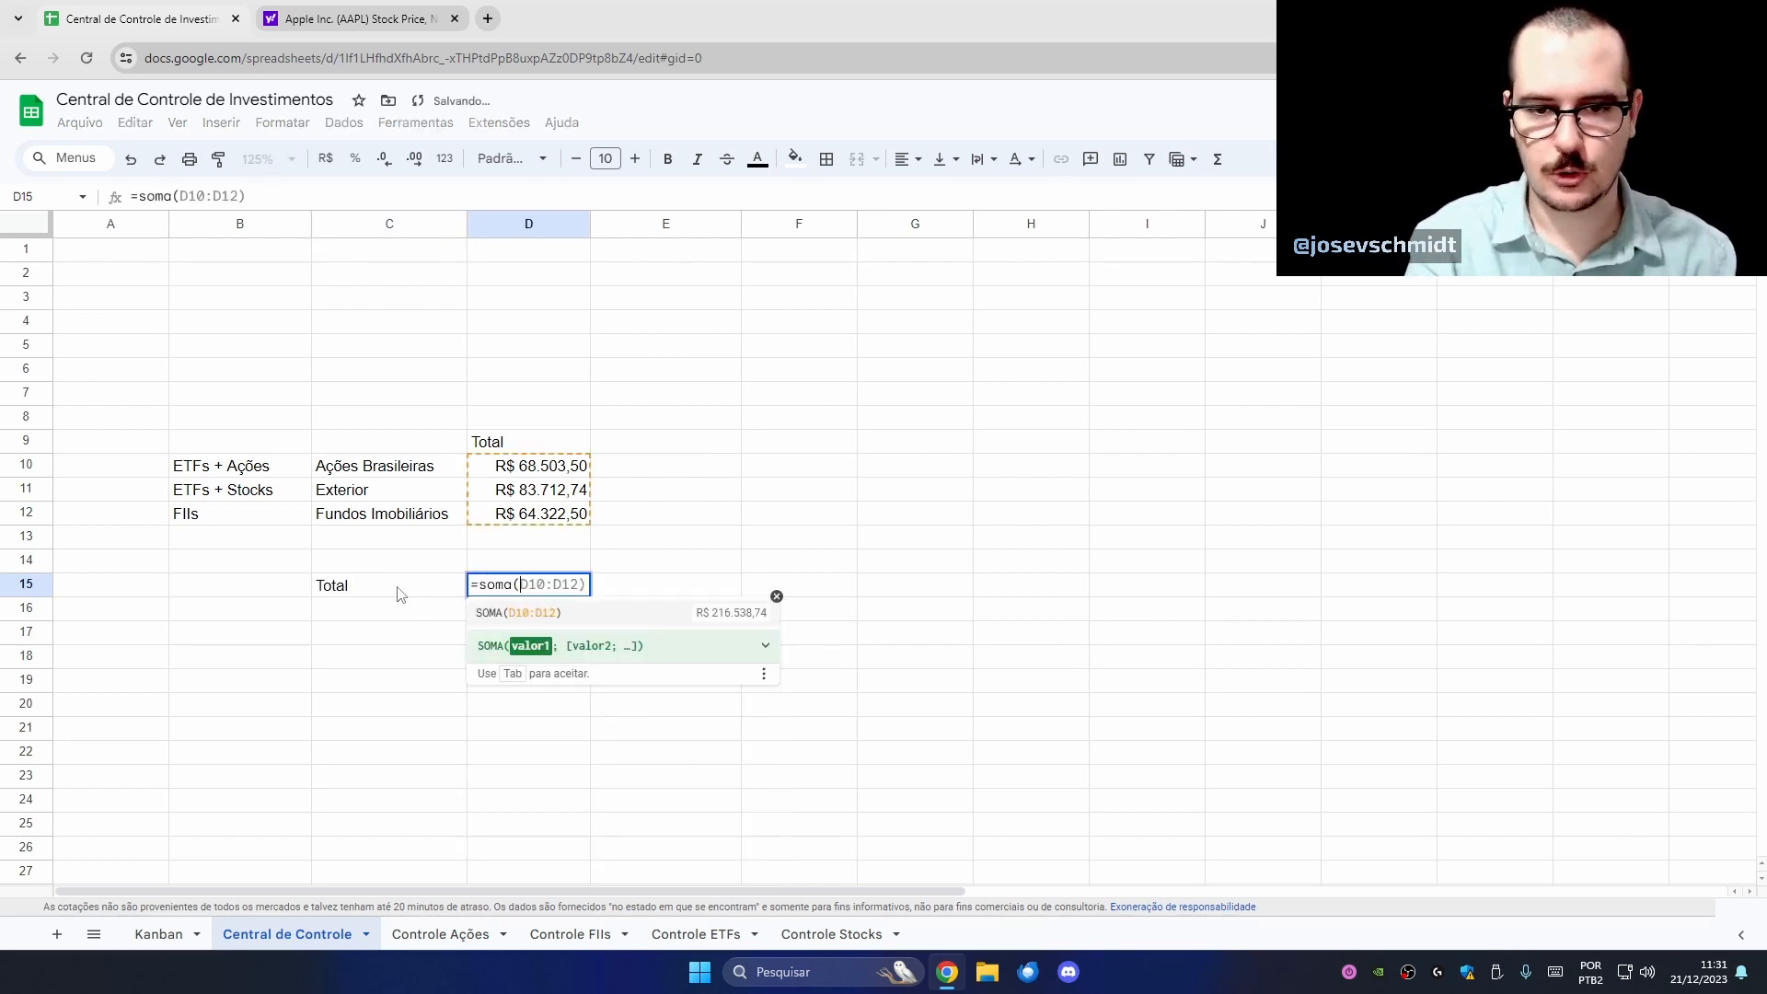
key("Up")
key("Up")
key("Up")
key("shift+Up")
key("shift+Up")
key("Return")
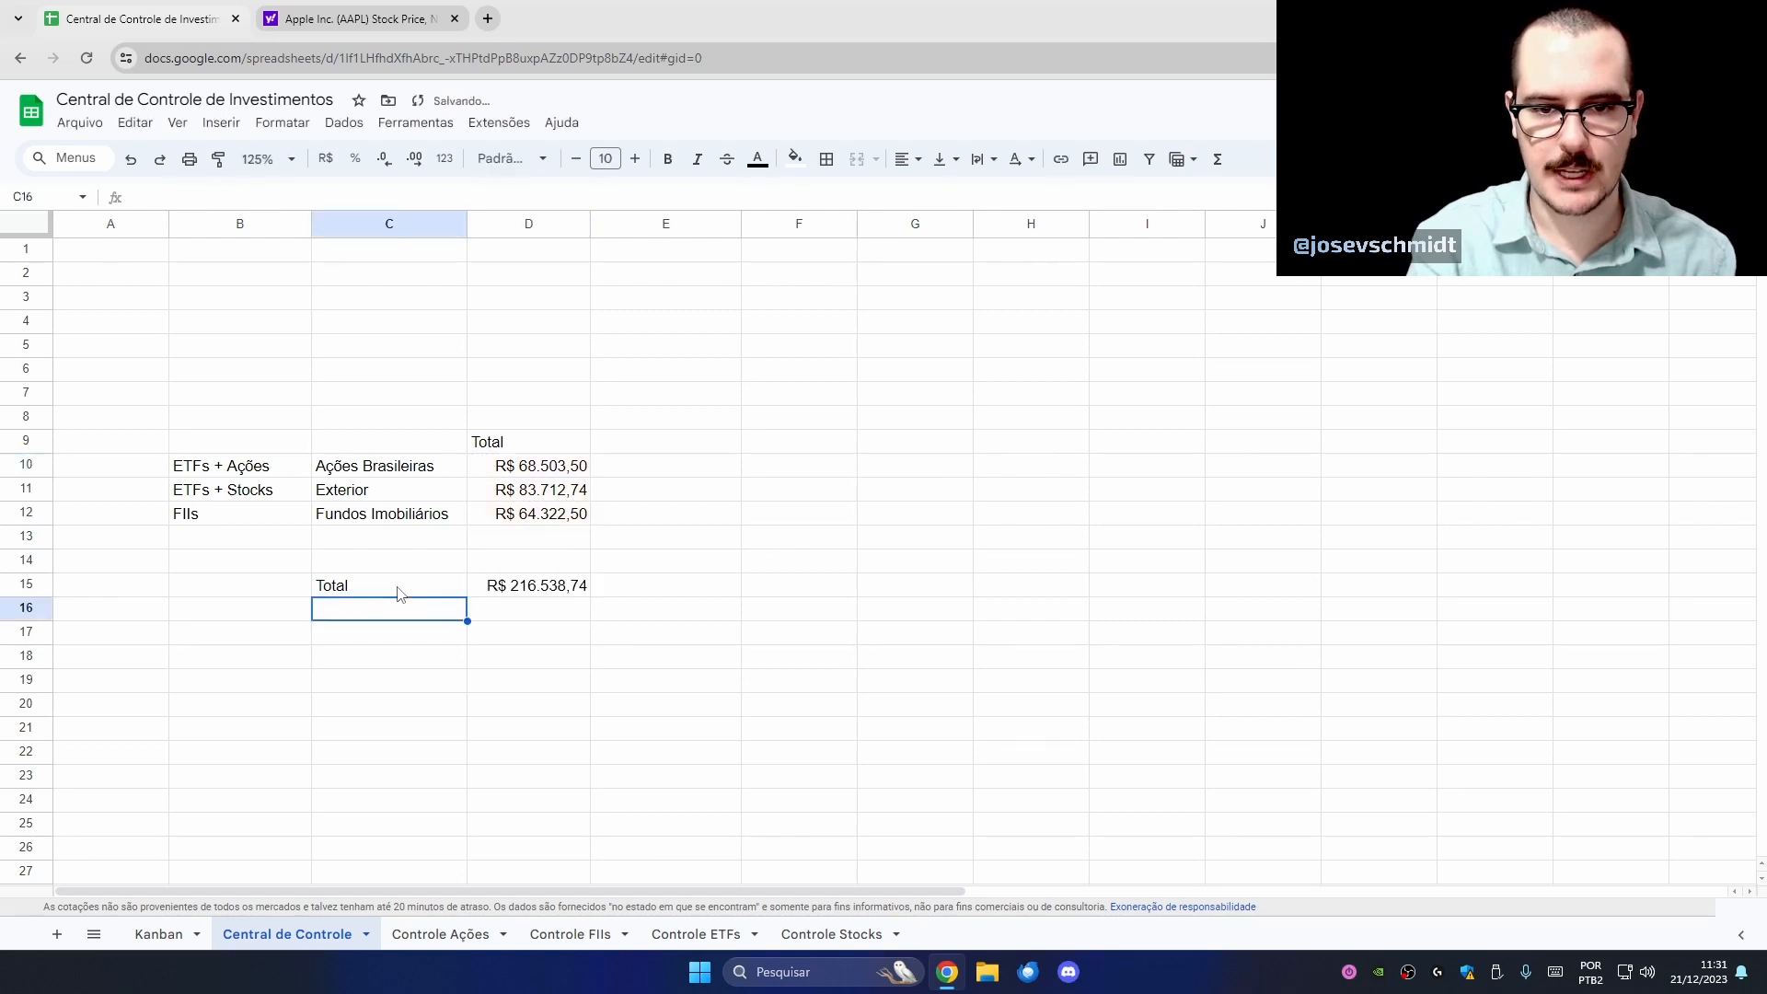
key("Up")
key("Right")
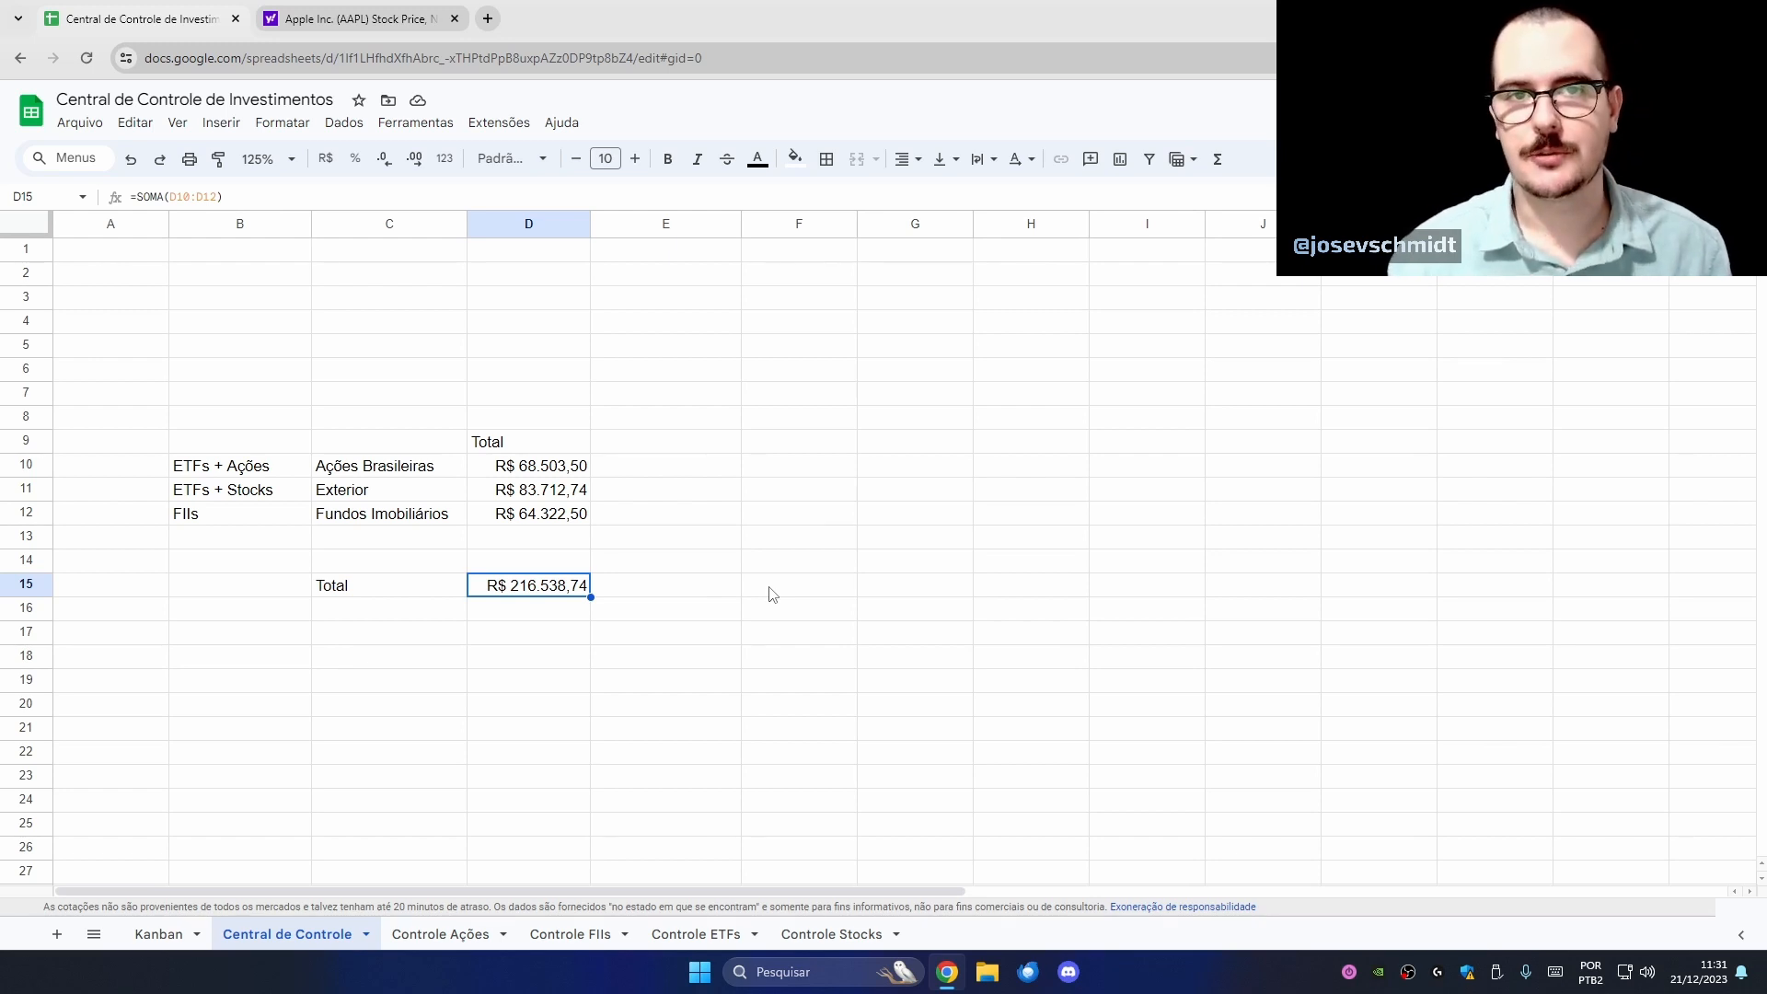
- Review the Ações Brasileiras, Exterior and Fundos Imobiliários class labels
left_click(434, 474)
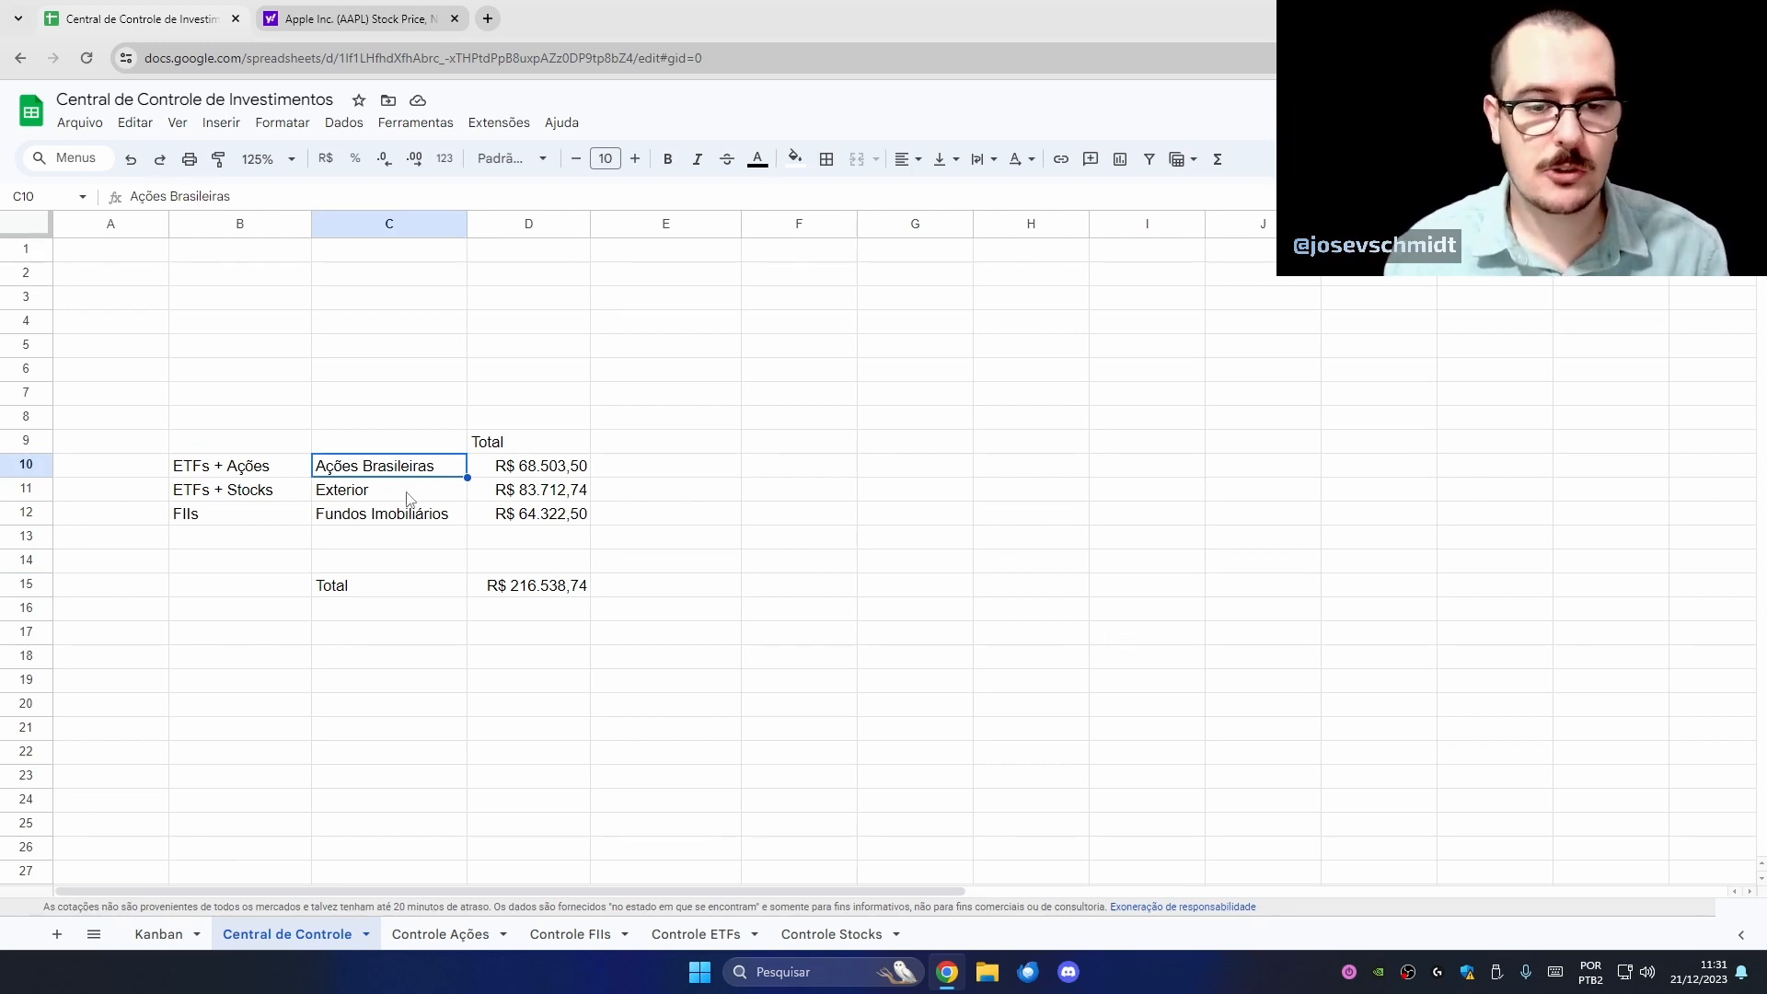
left_click(408, 497)
left_click(424, 521)
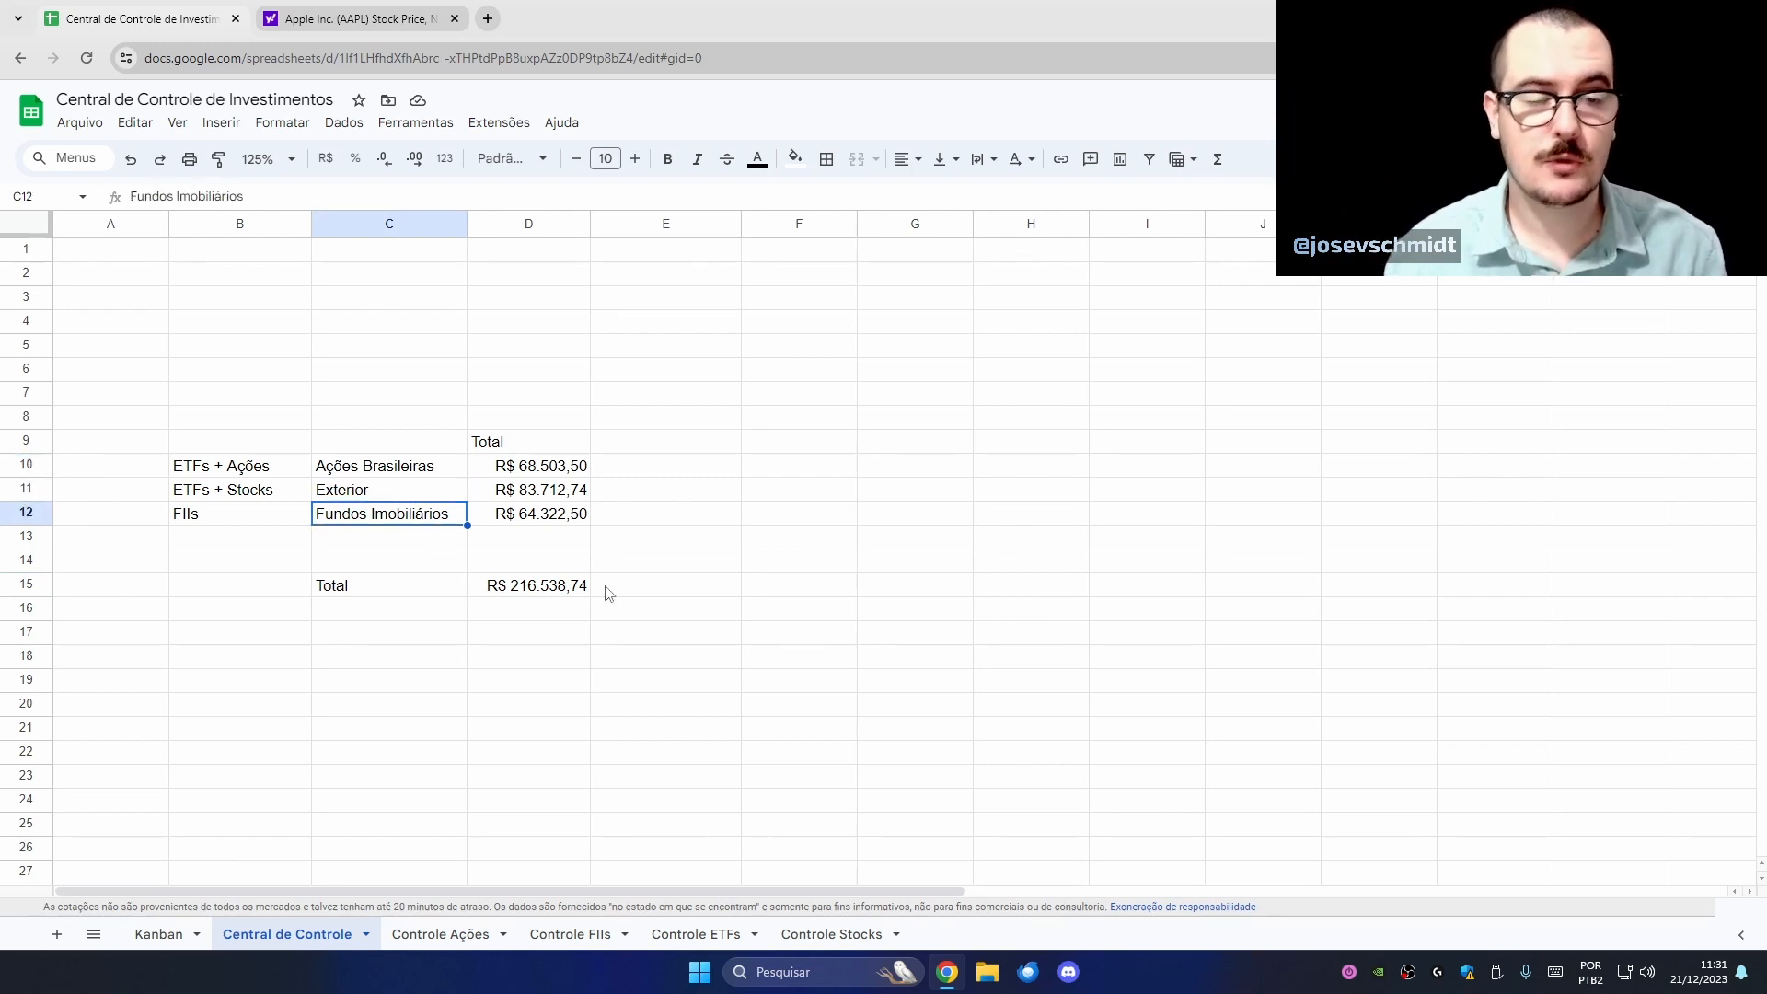
left_click(677, 470)
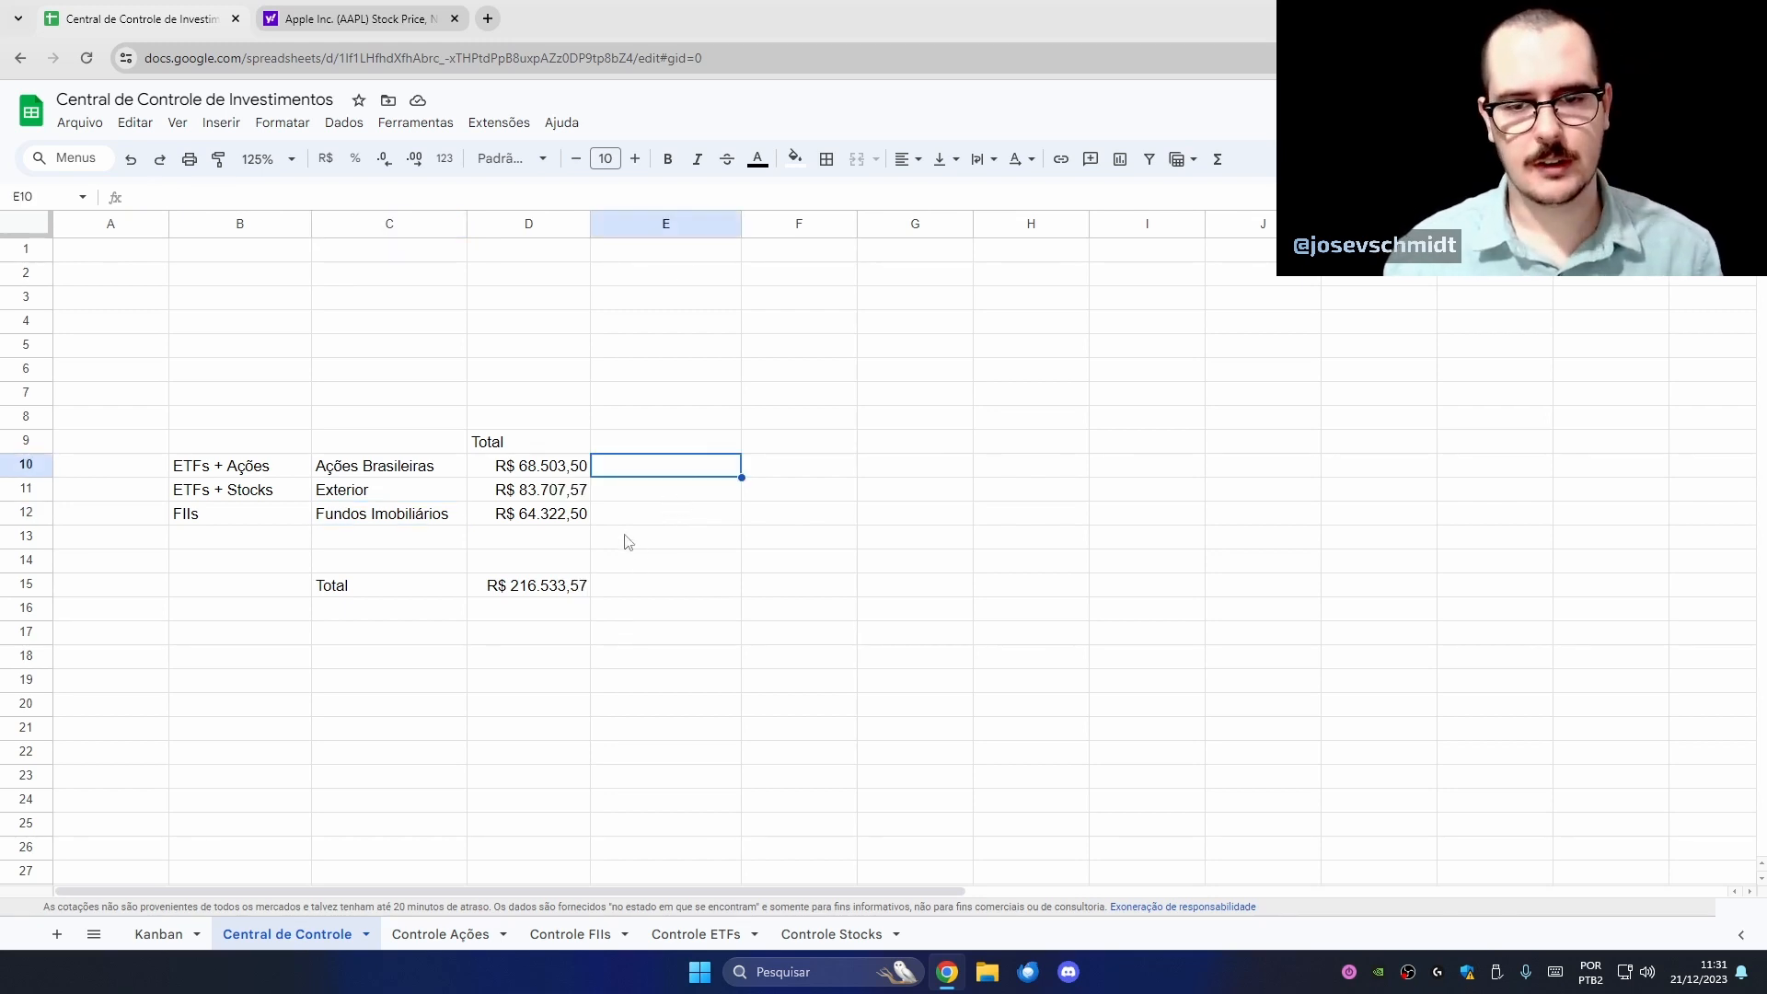
- Add 'Renda Fixa' as a fourth class label in C13
left_click(382, 542)
type("Renda Fixa")
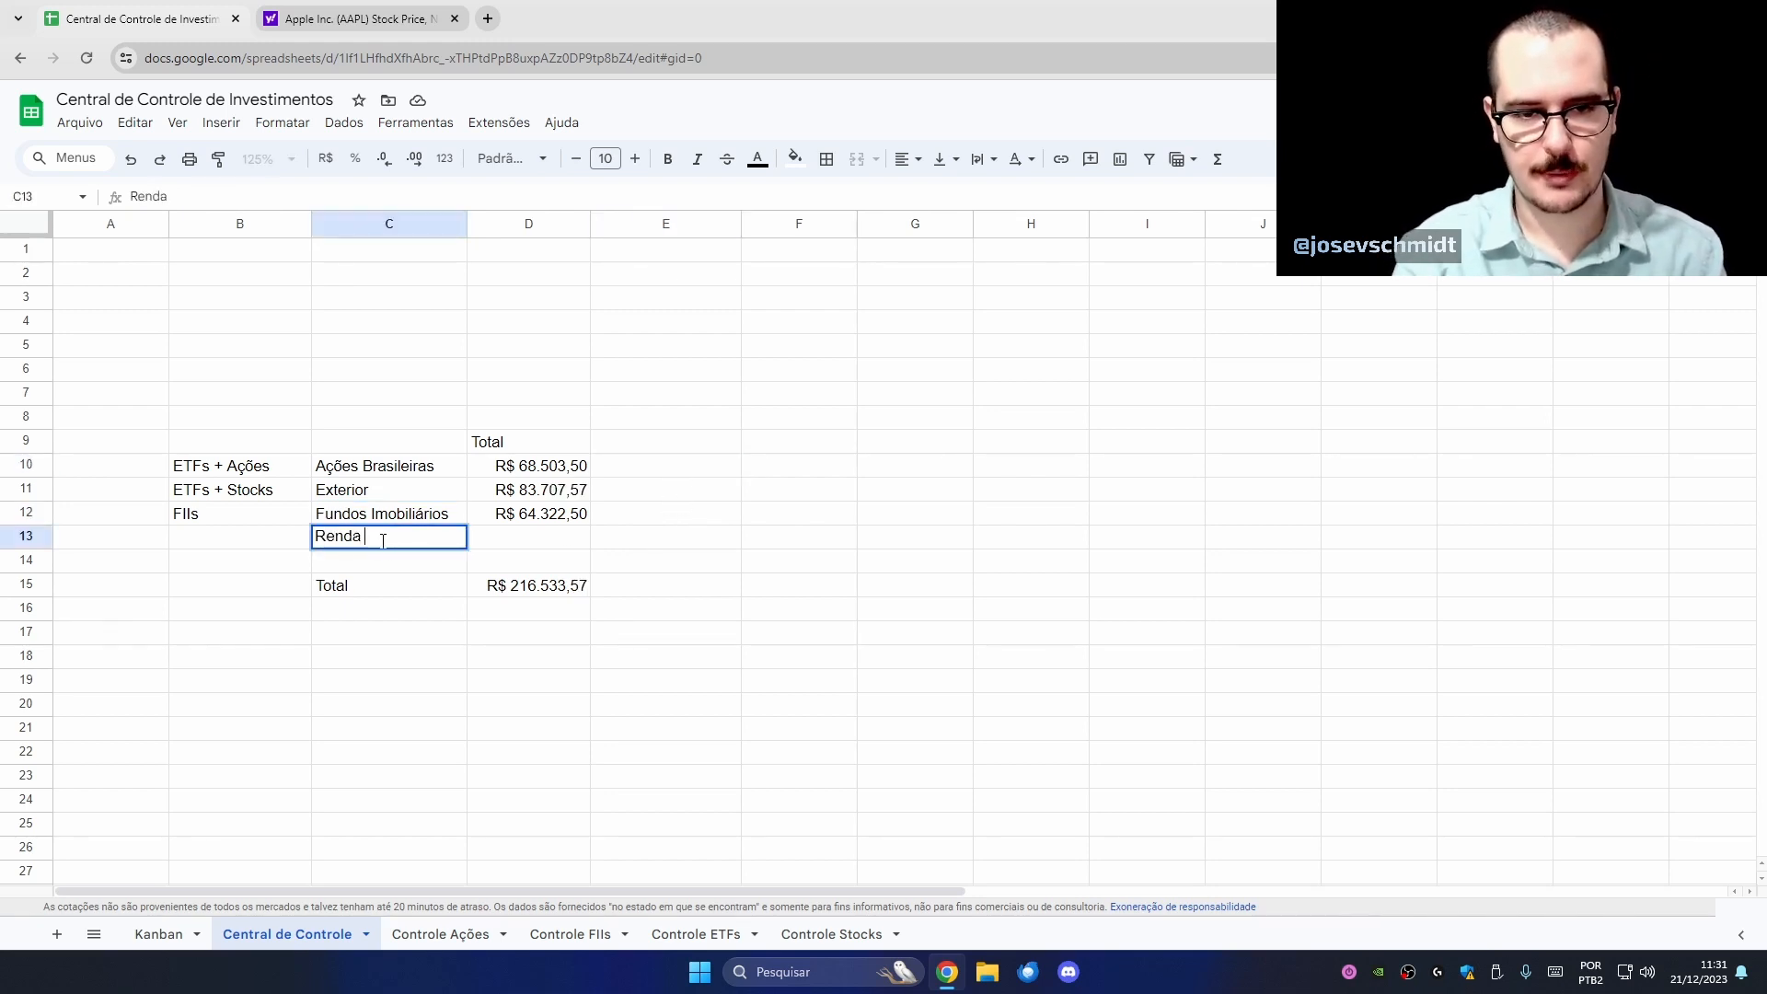
key("Tab")
- Enter target percentages of 10%, 10%, 10% and 70% in E10:E13
key("Right")
key("Up")
key("Up")
key("Up")
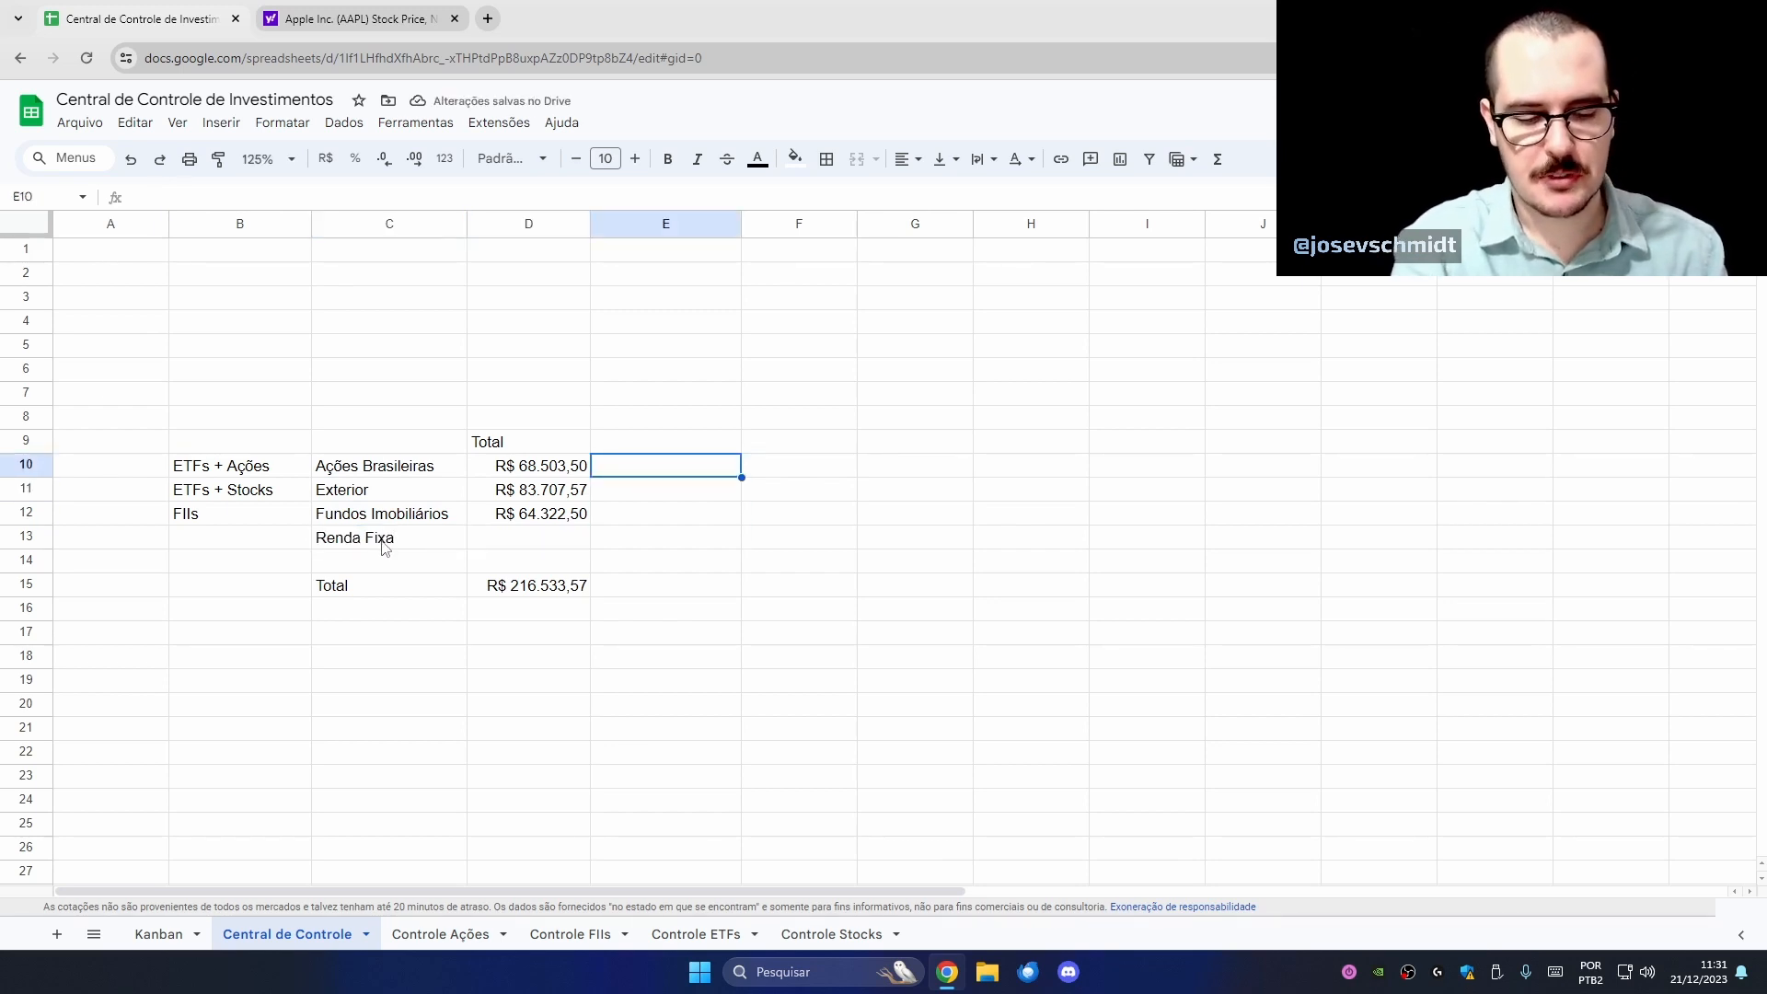
type("10%")
key("Return")
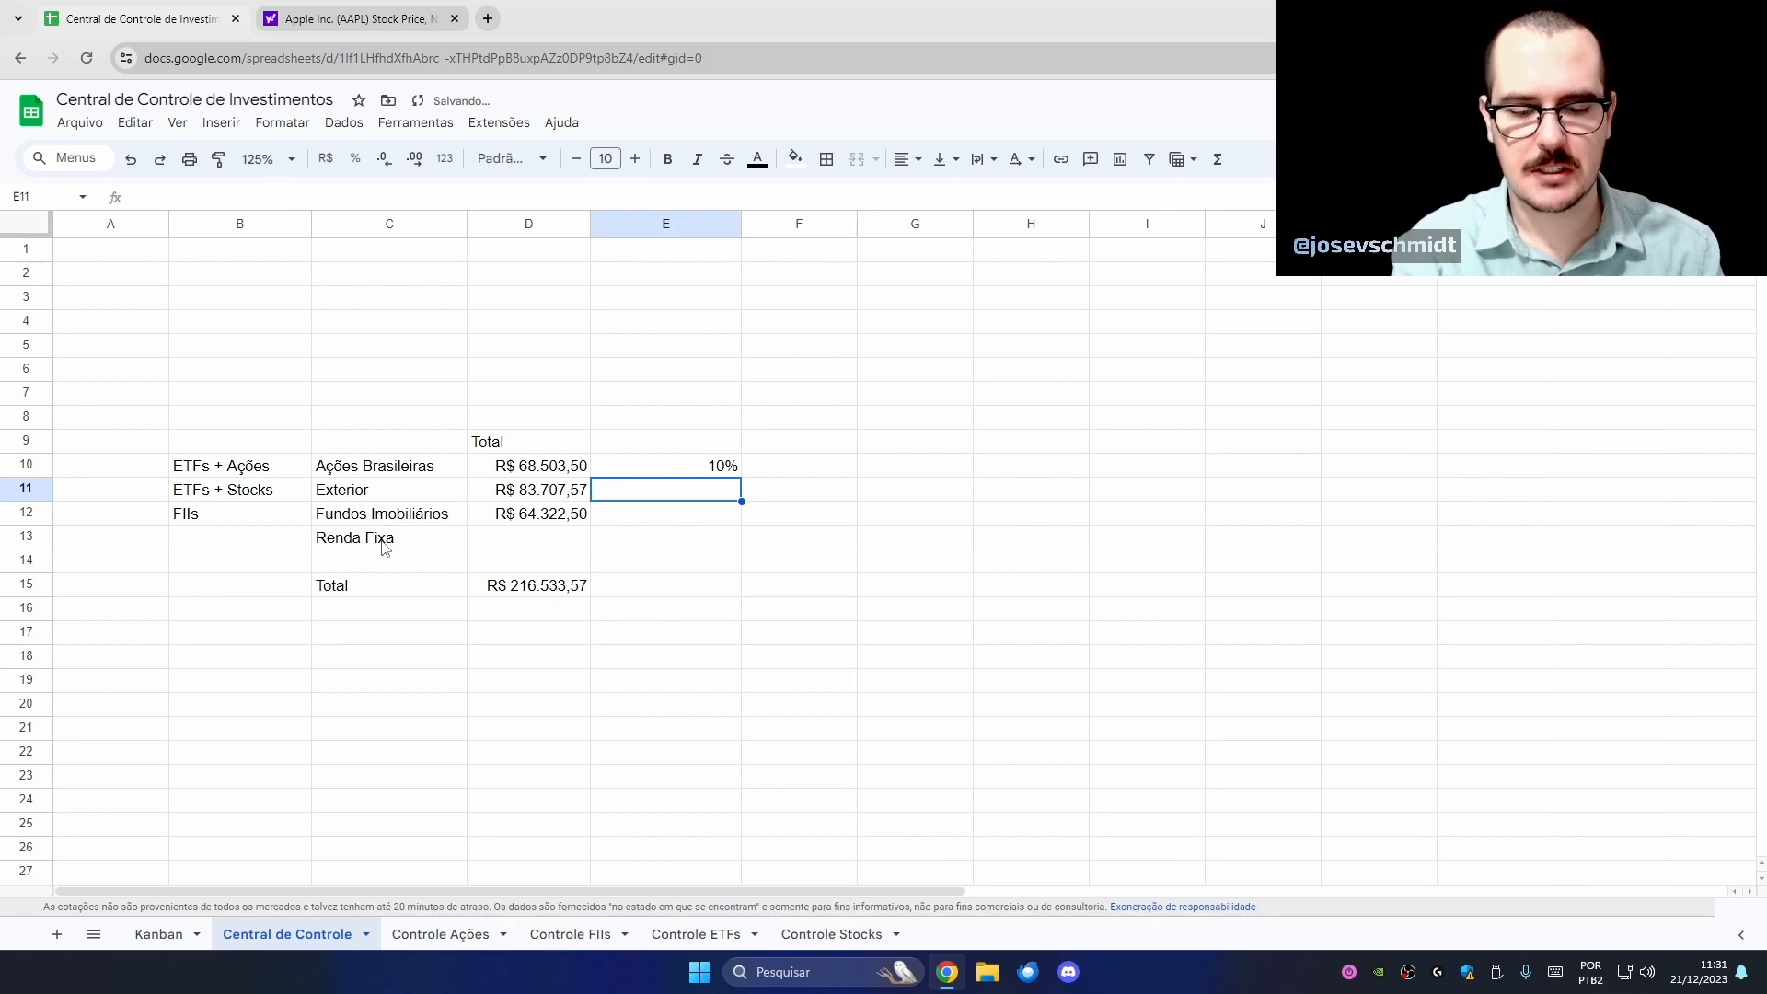
type("10%")
key("Return")
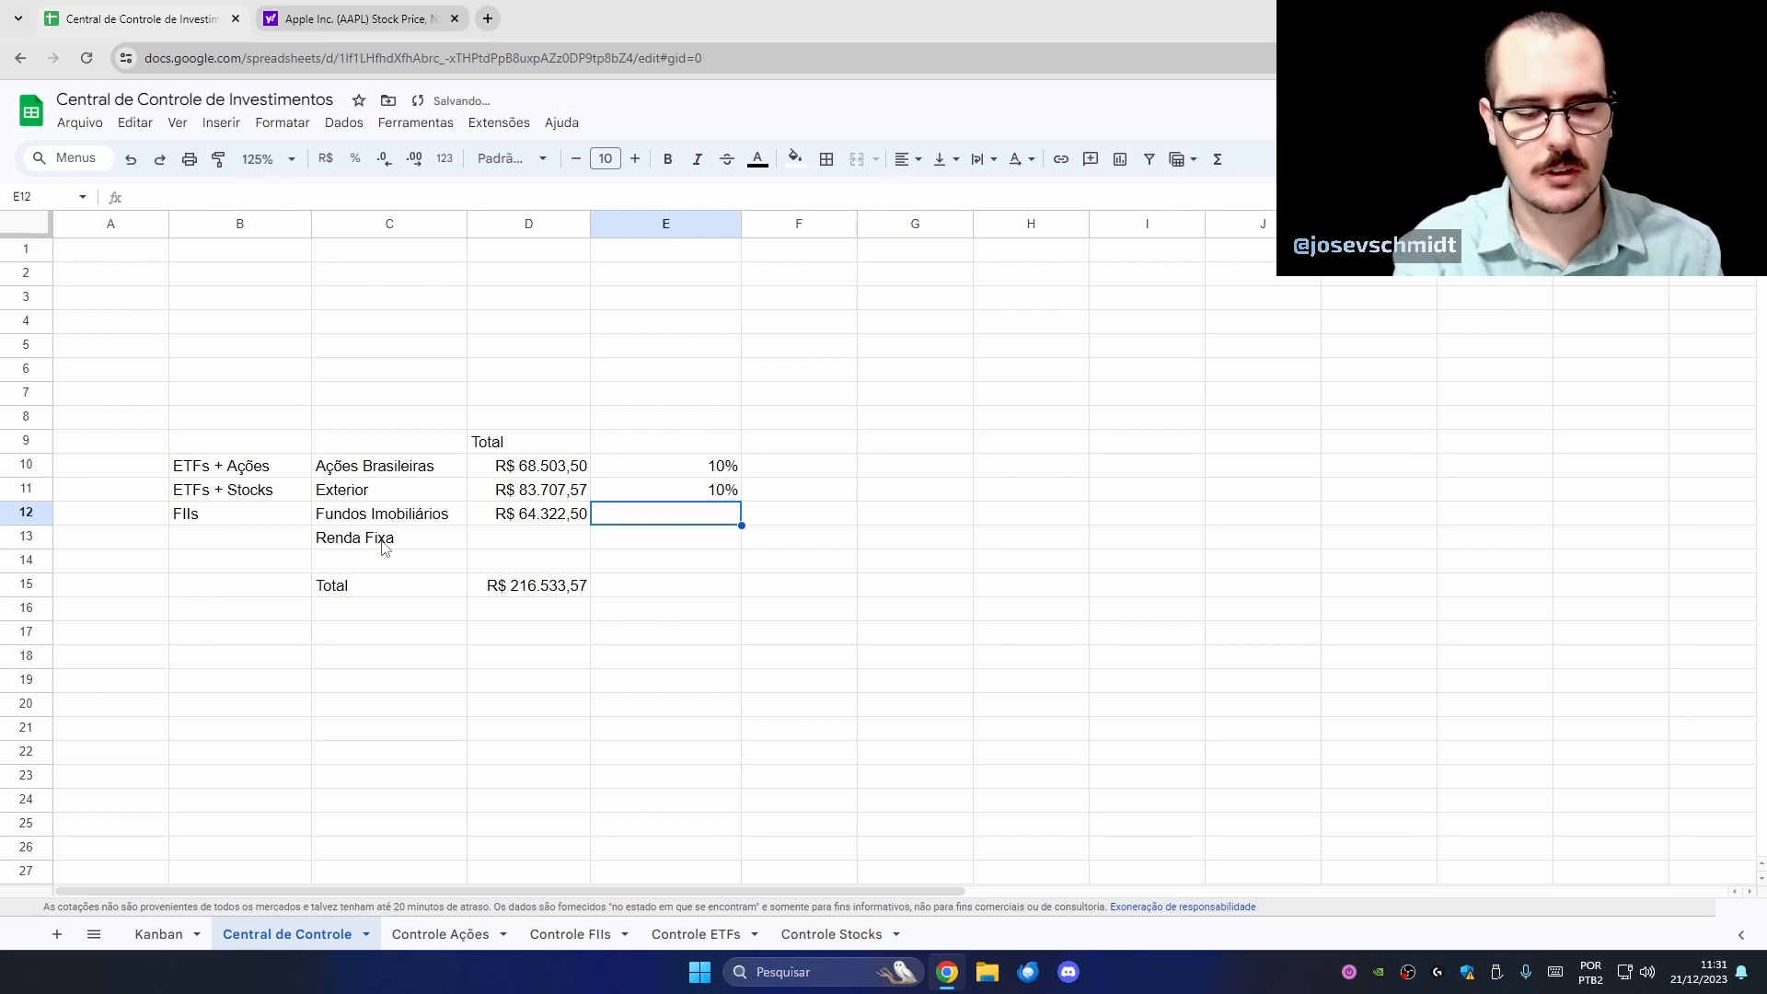
type("10%")
key("Return")
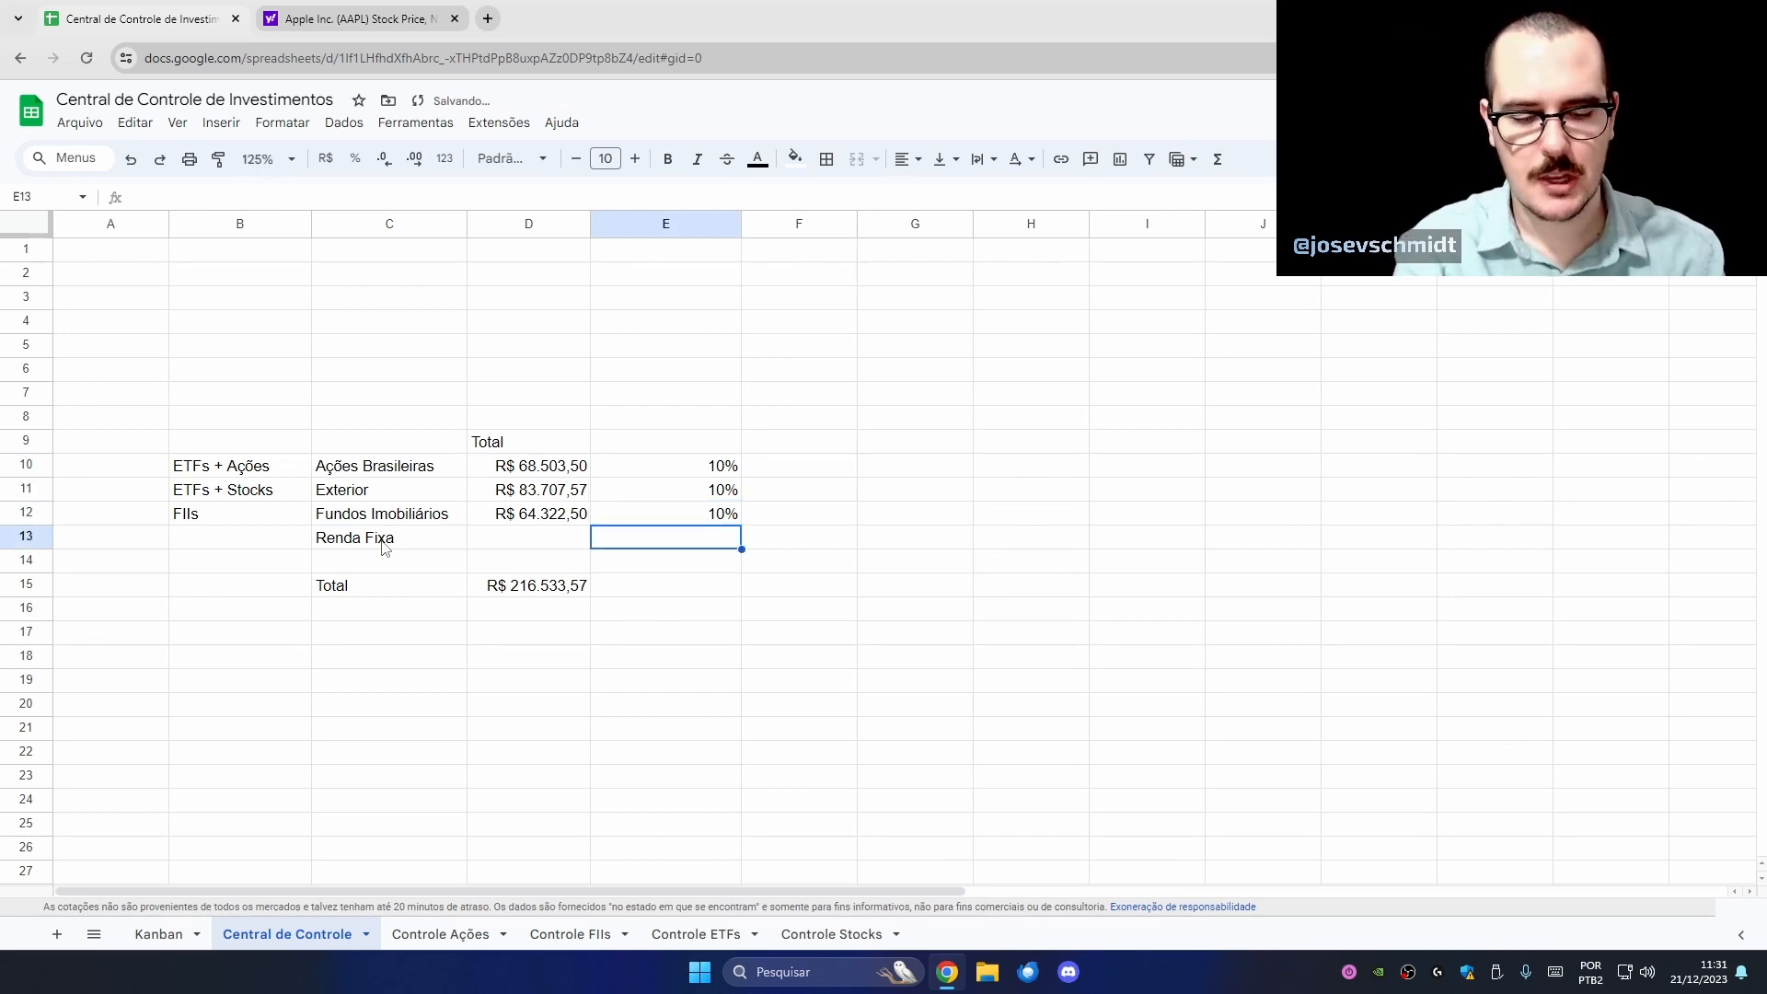
type("70%")
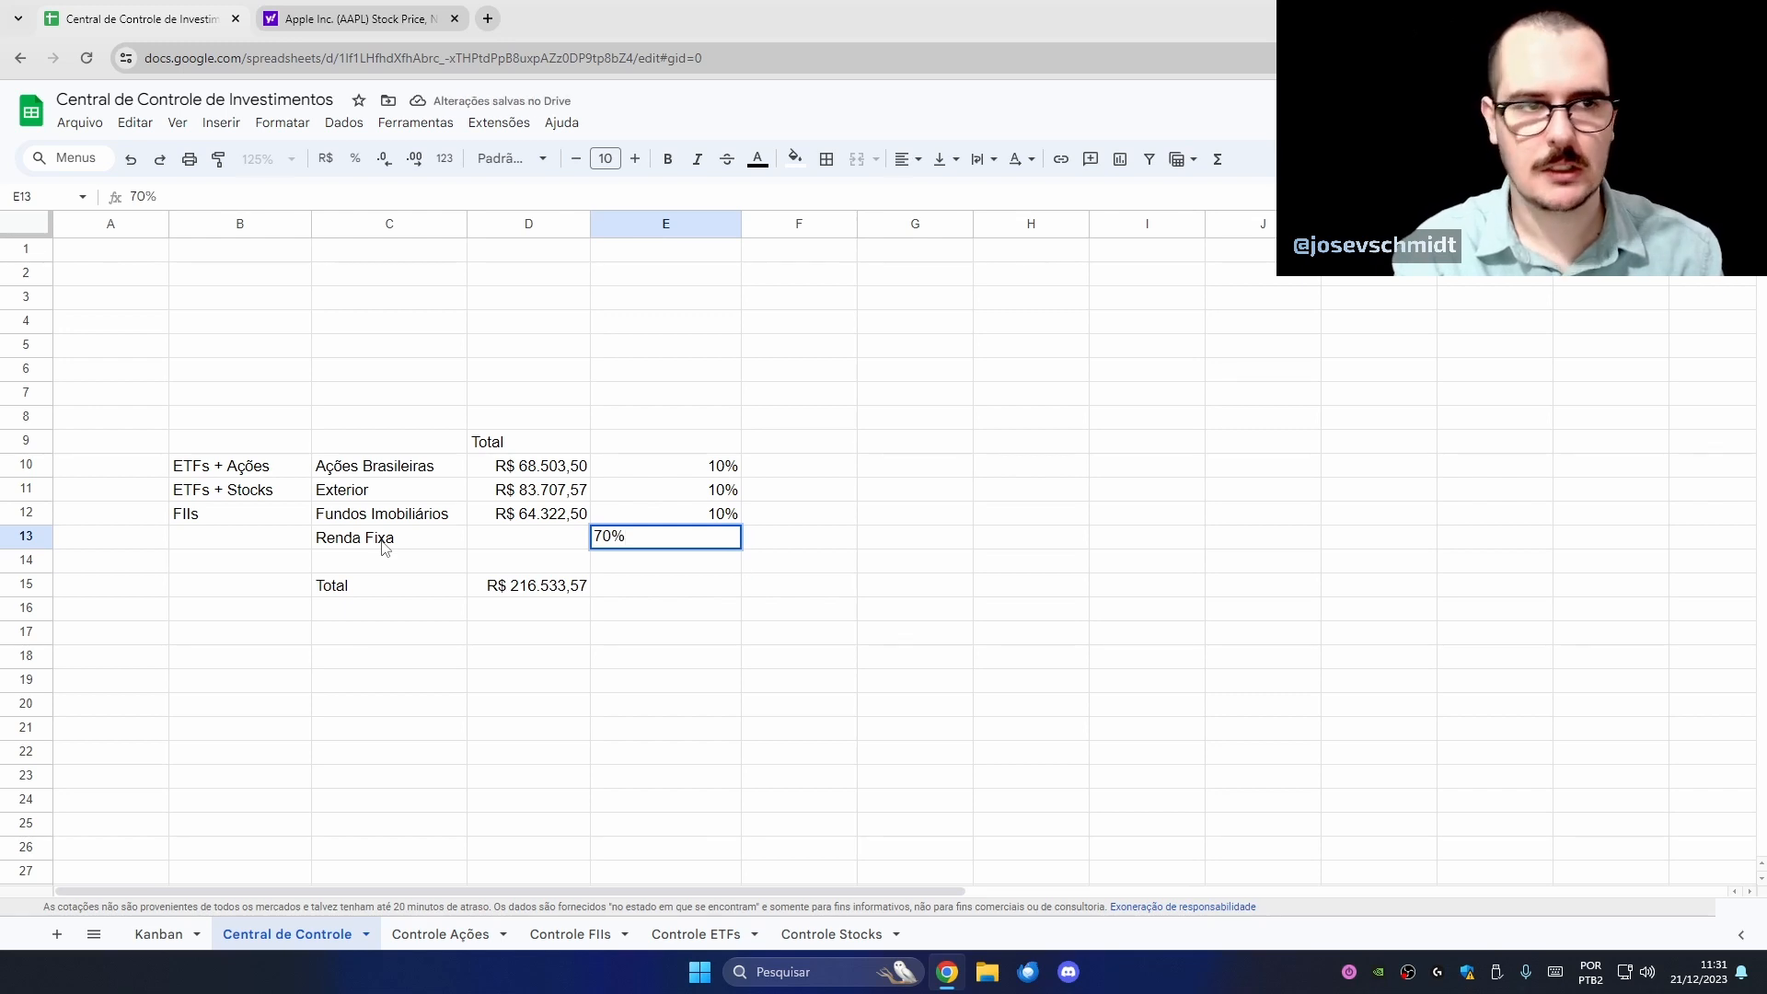
key("Return")
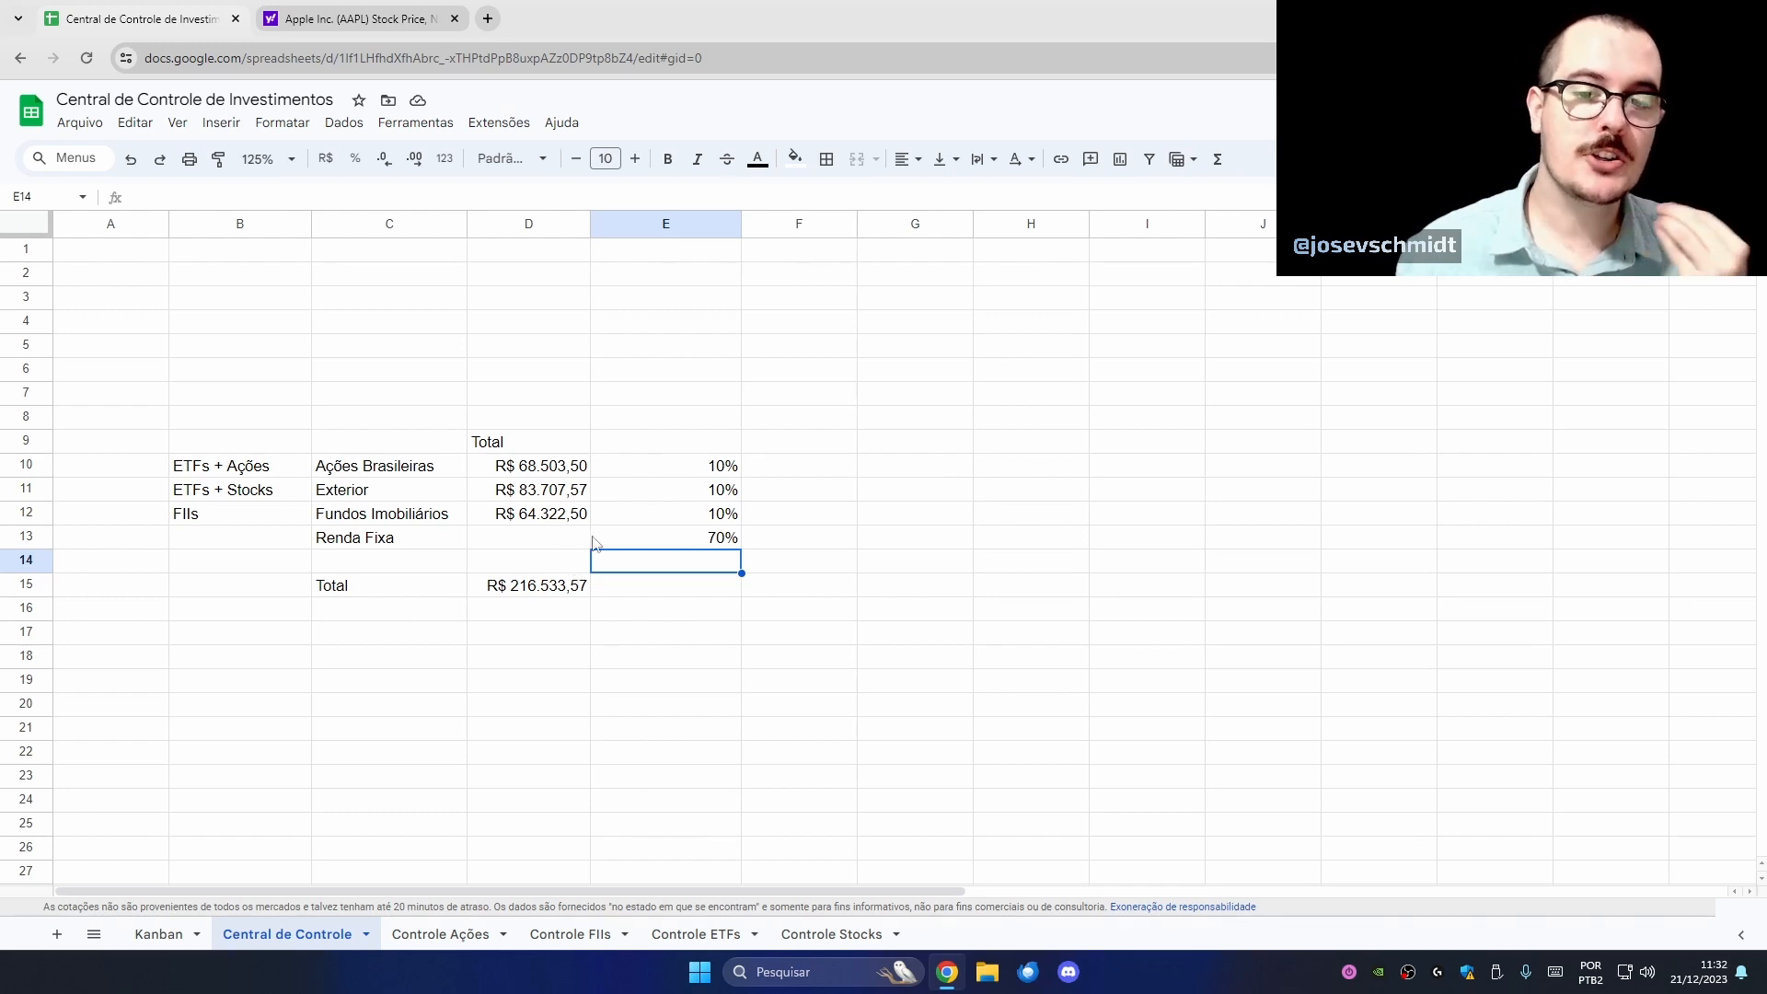
- Fill D13 yellow and enter Renda Fixa's total as R$ 800.000,00 in currency format
left_click_drag(552, 471, 603, 503)
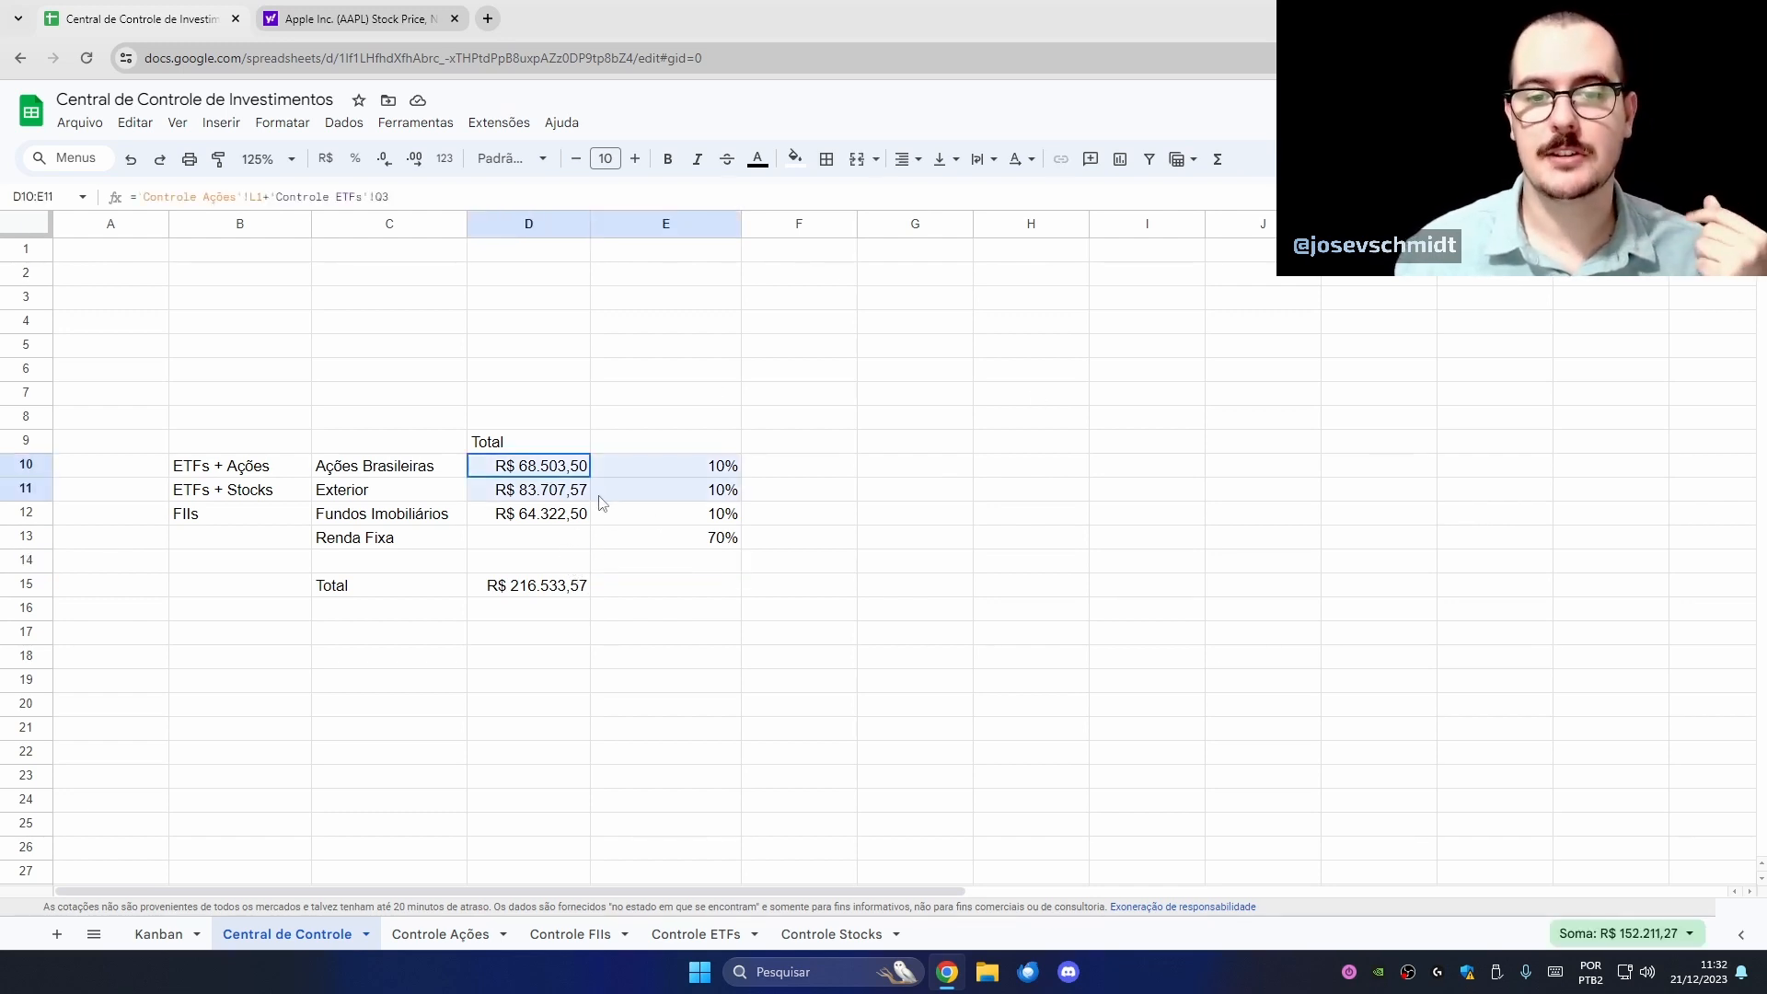
left_click(624, 538)
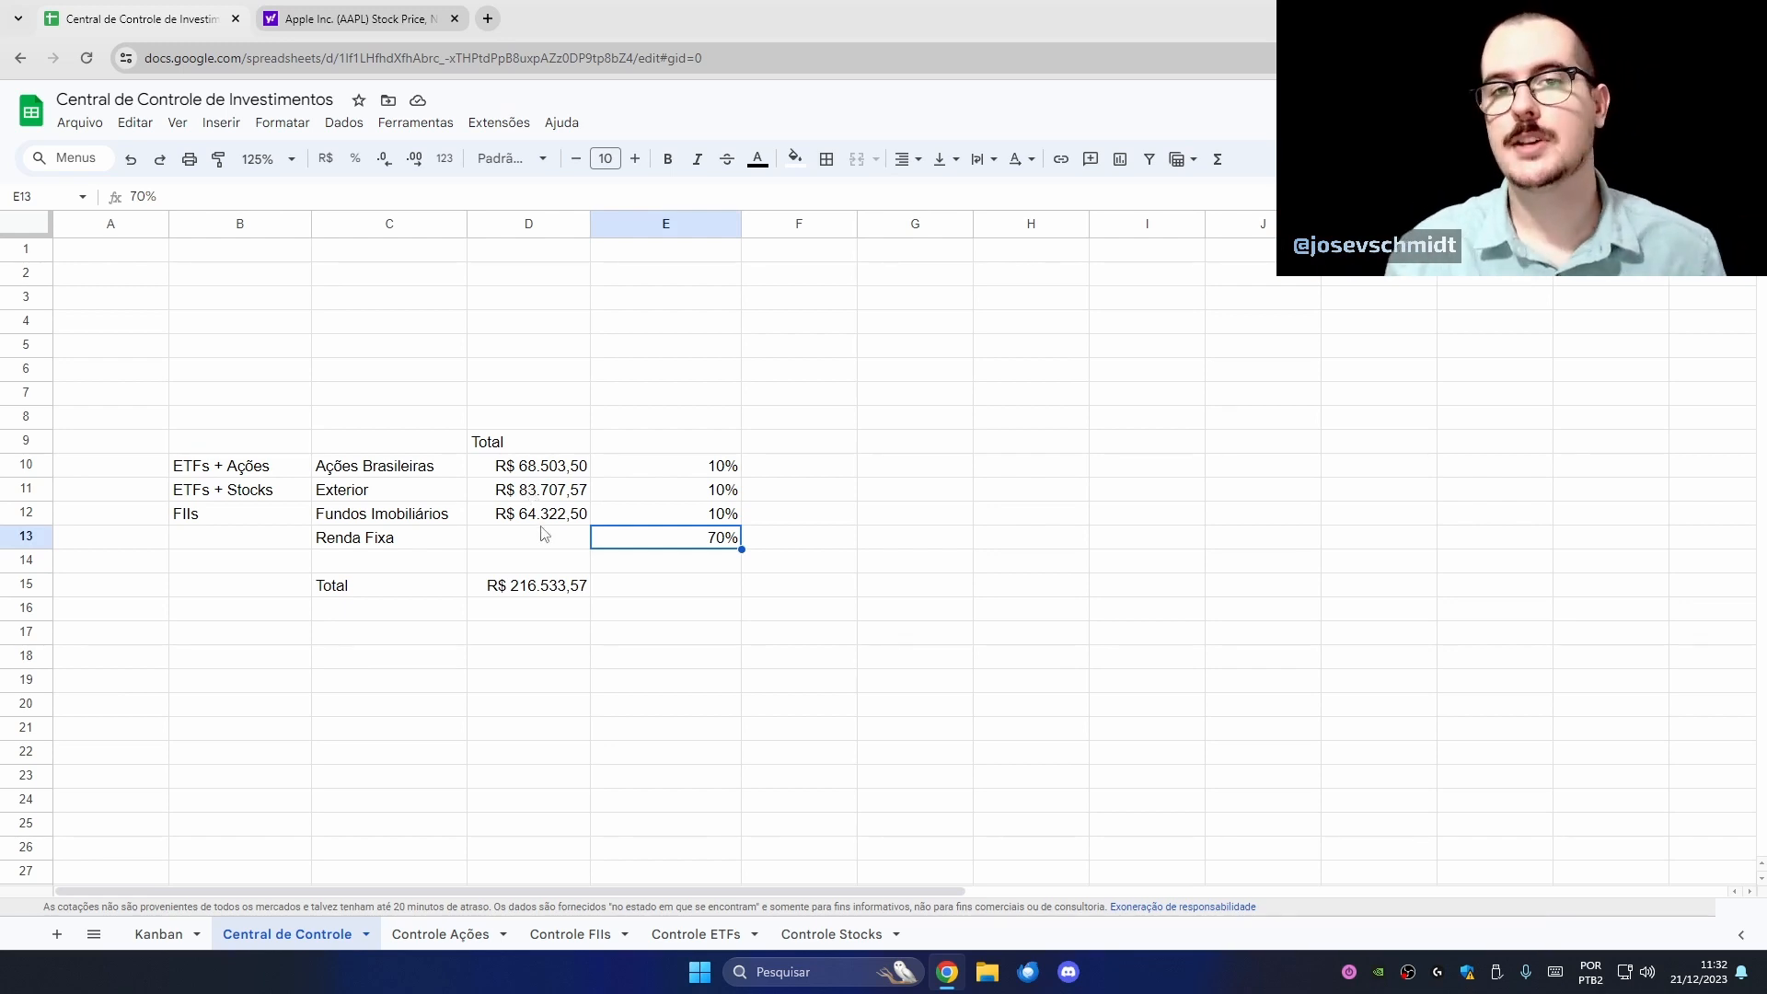
left_click(558, 546)
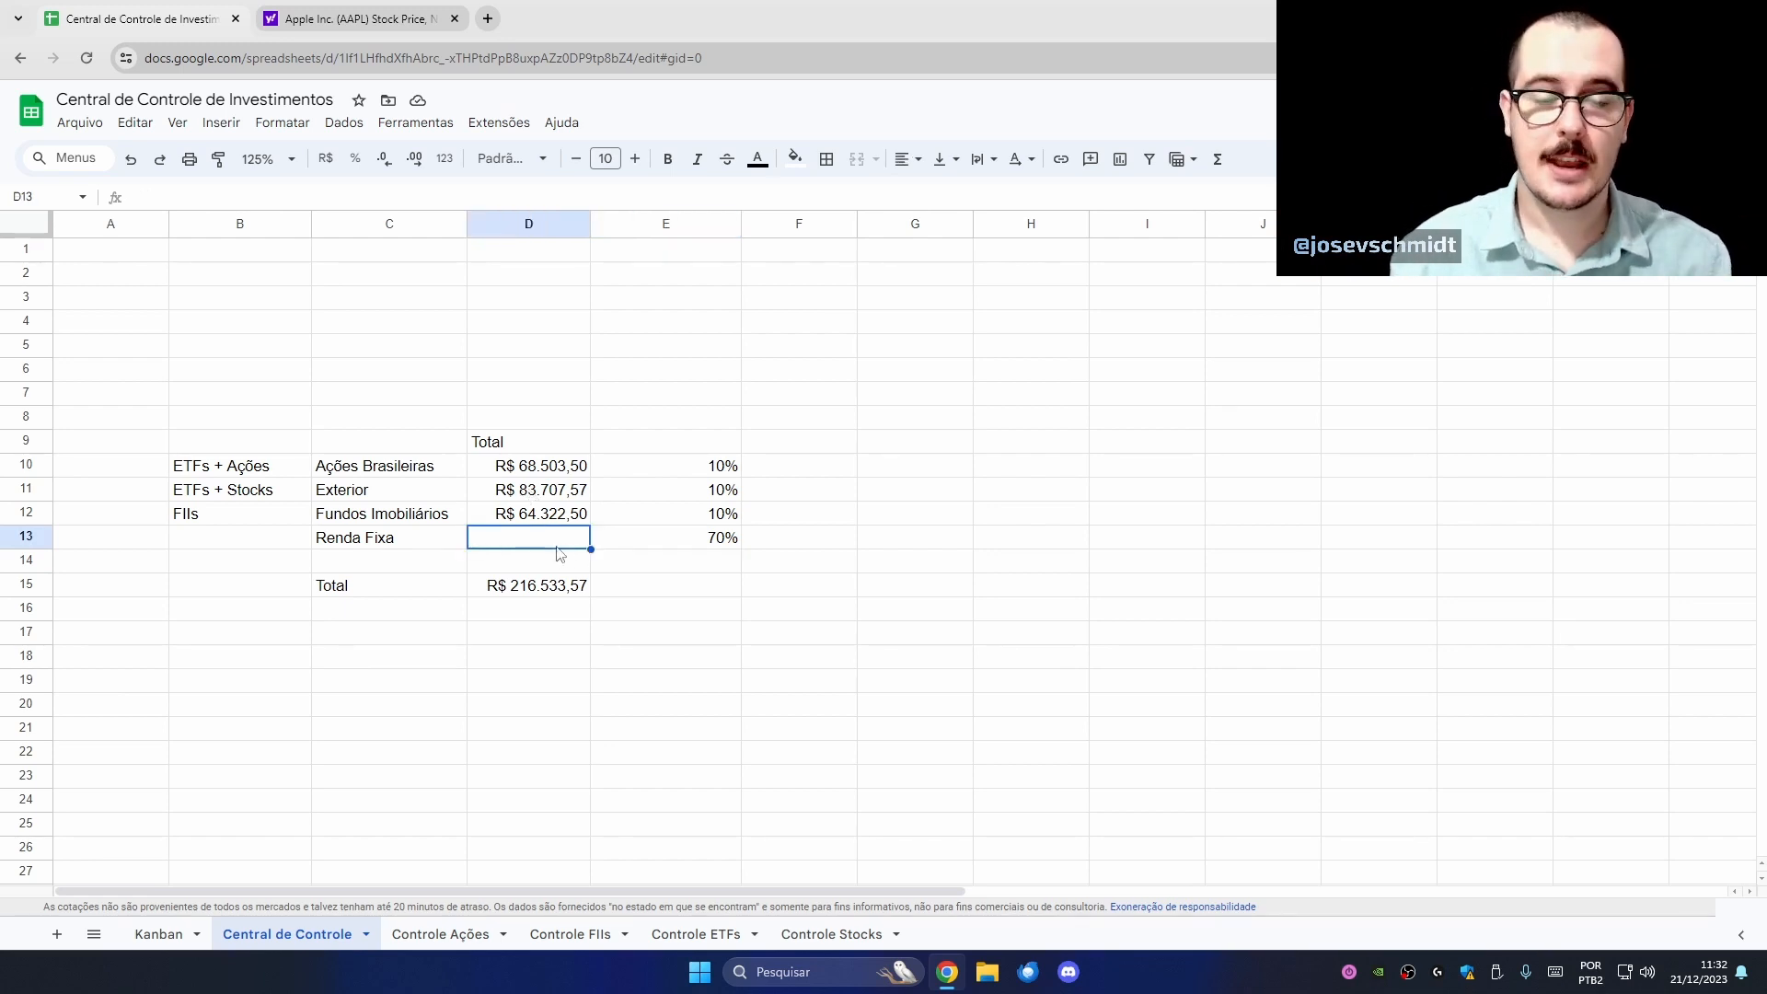
left_click(795, 158)
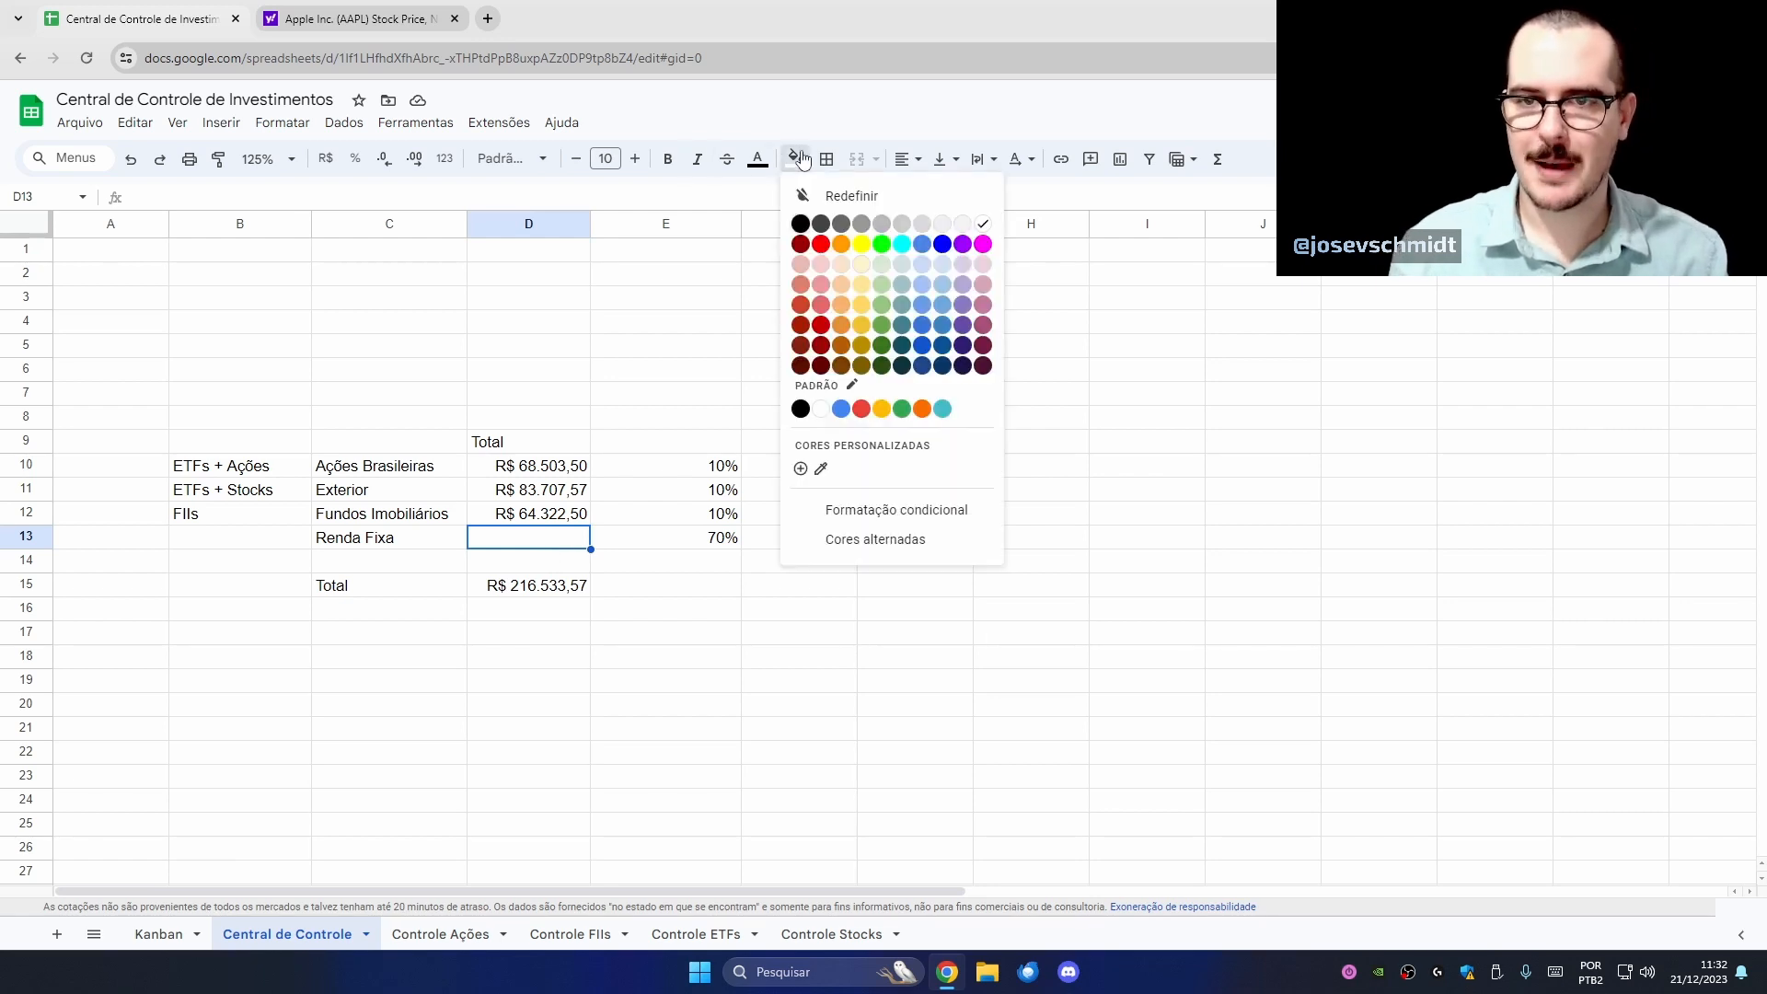
left_click(862, 252)
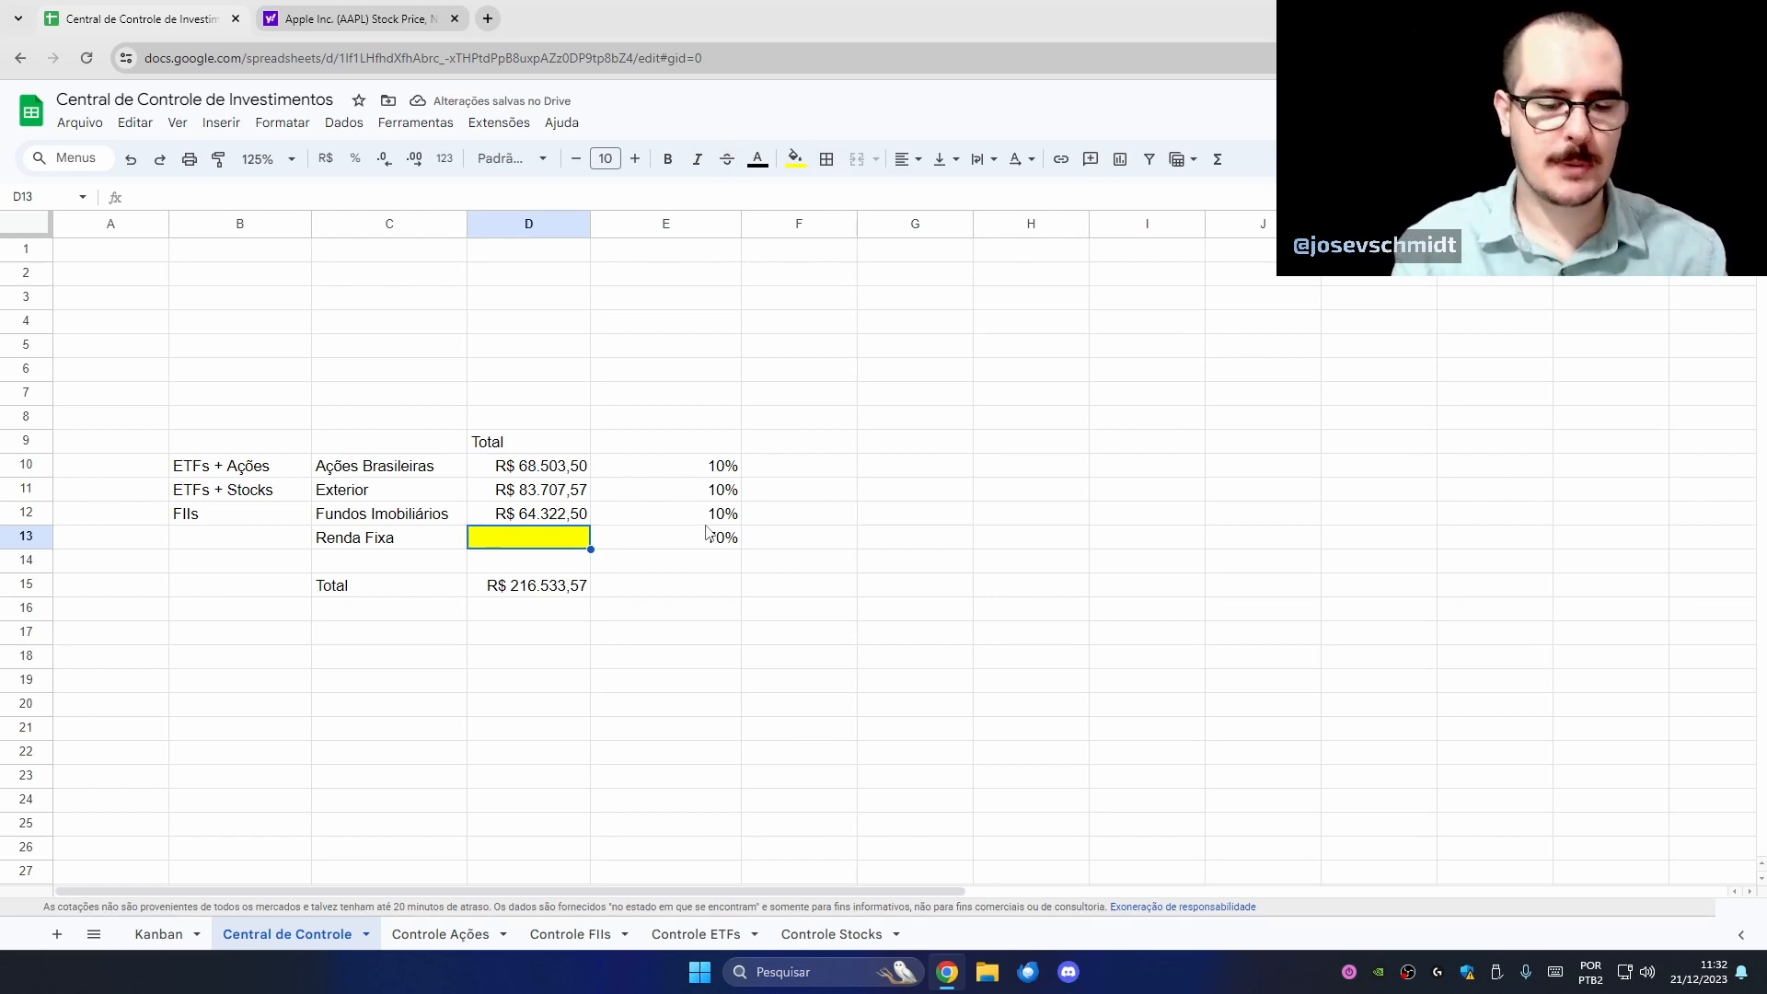
type("8")
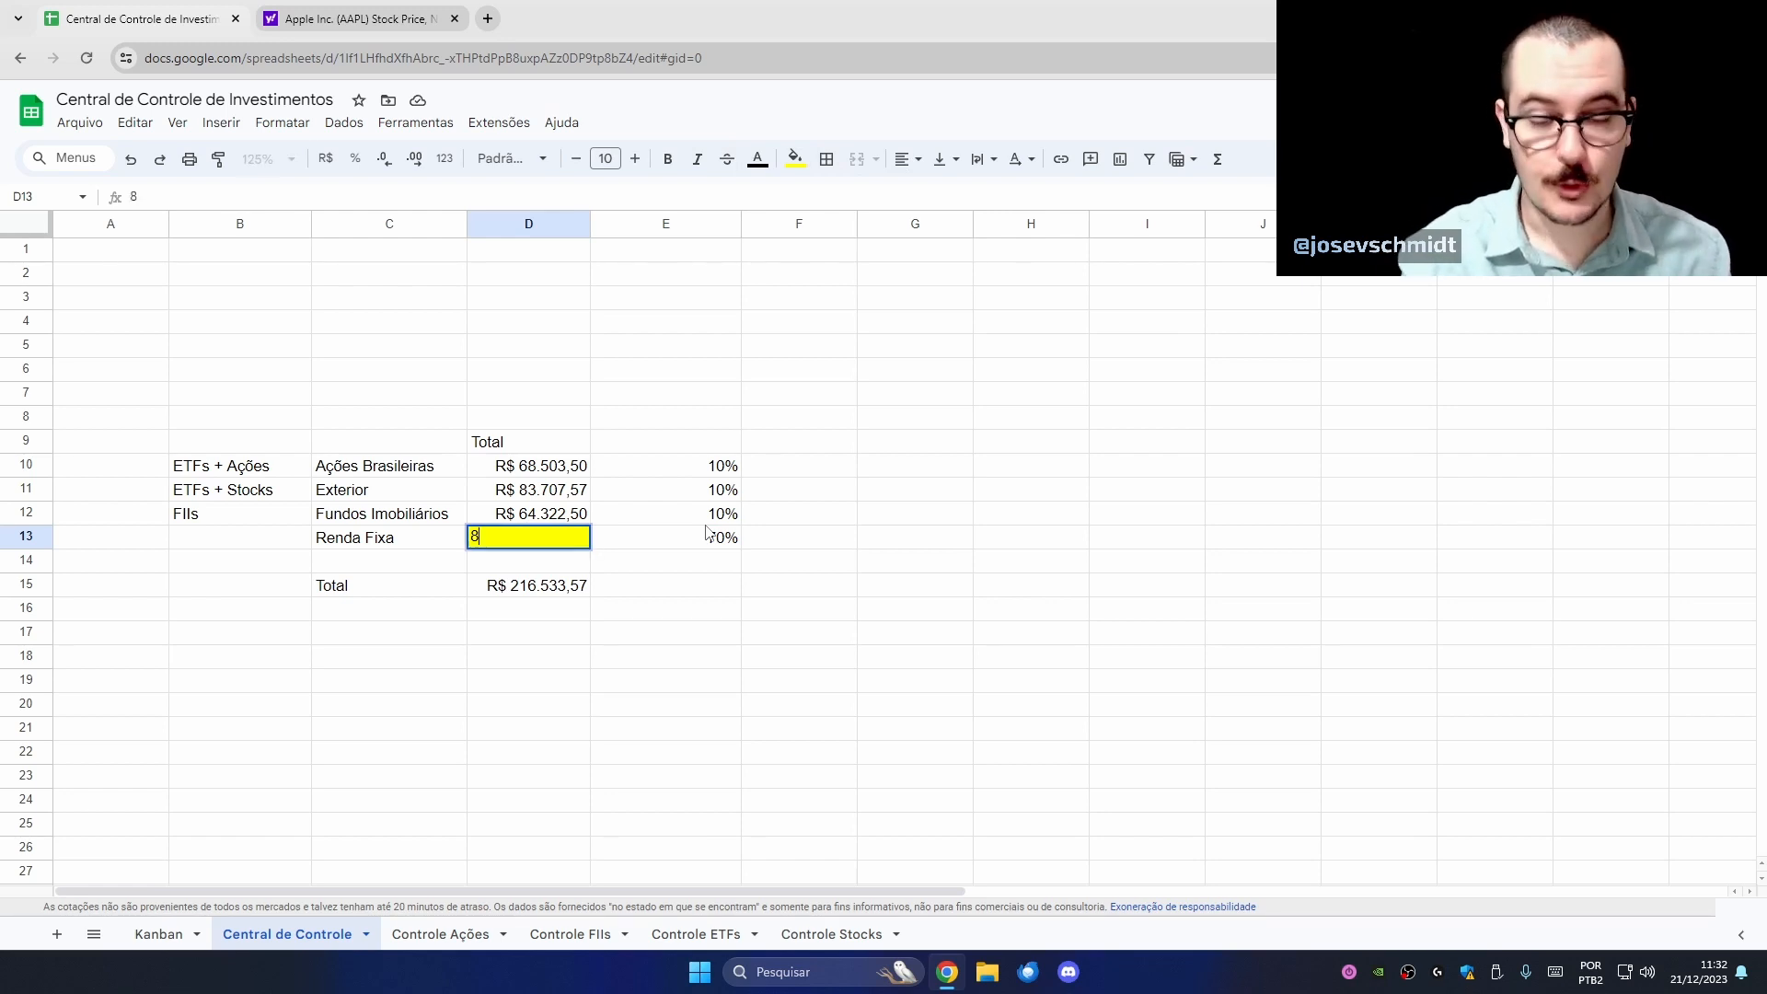
type("00000")
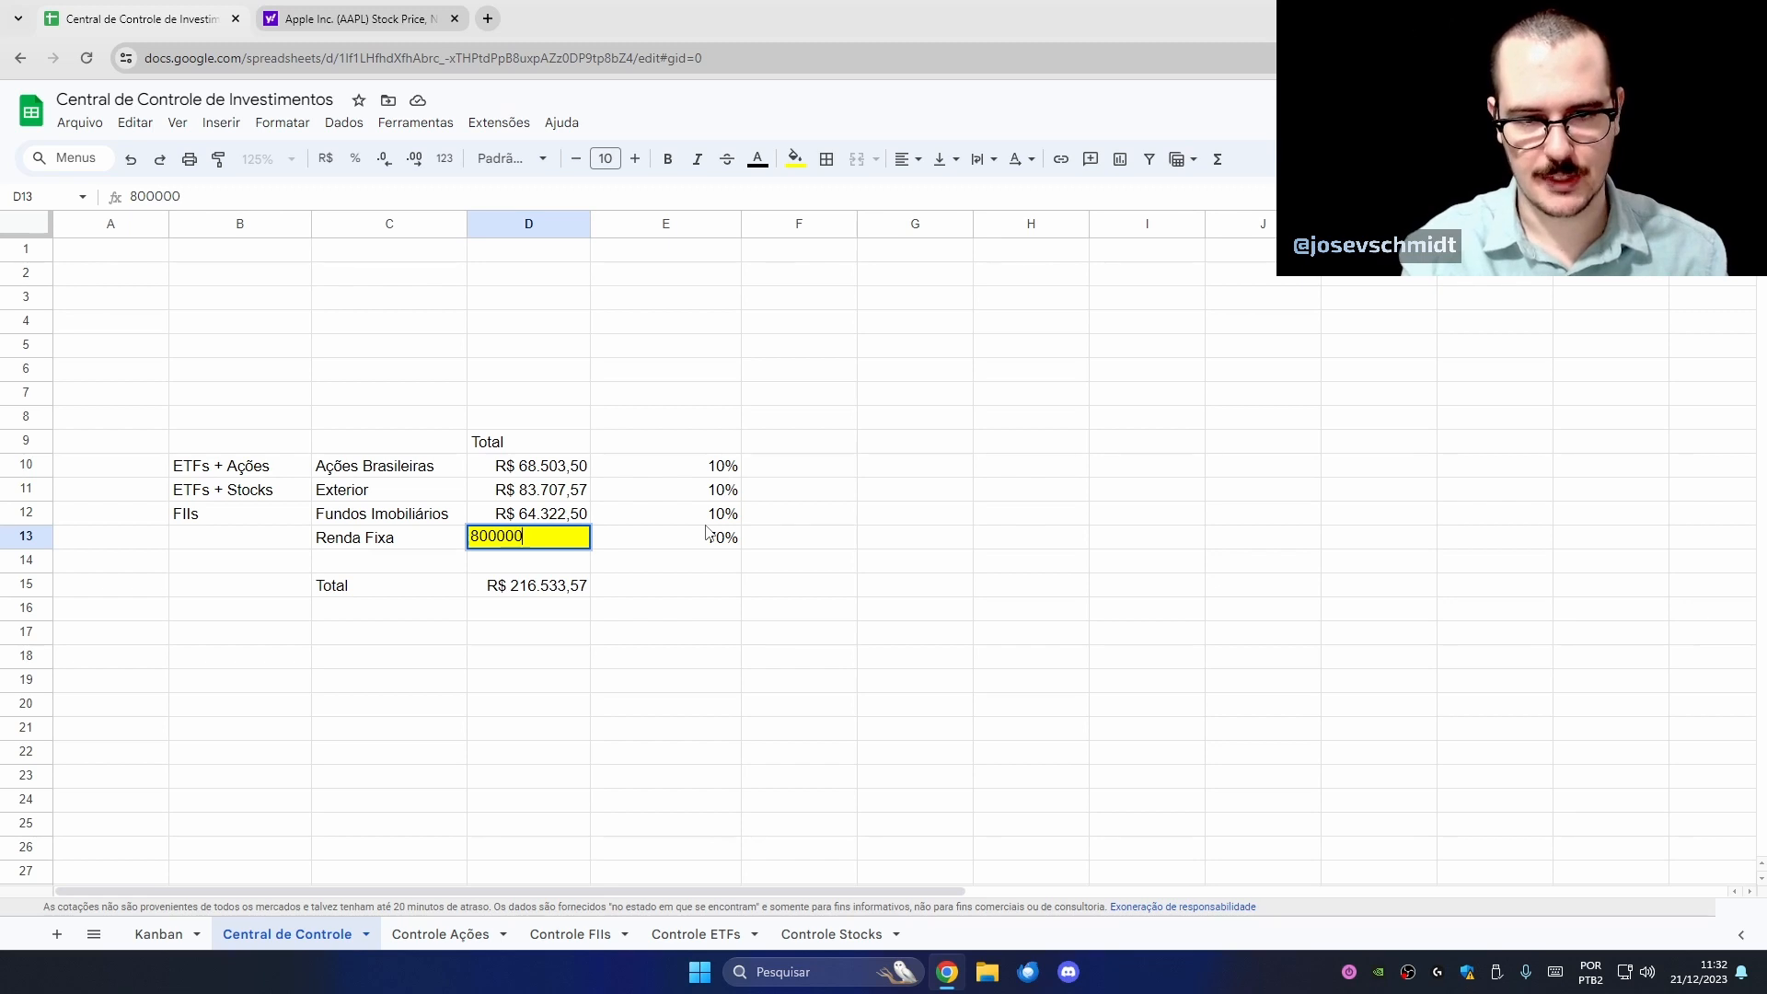
key("Return")
key("Up")
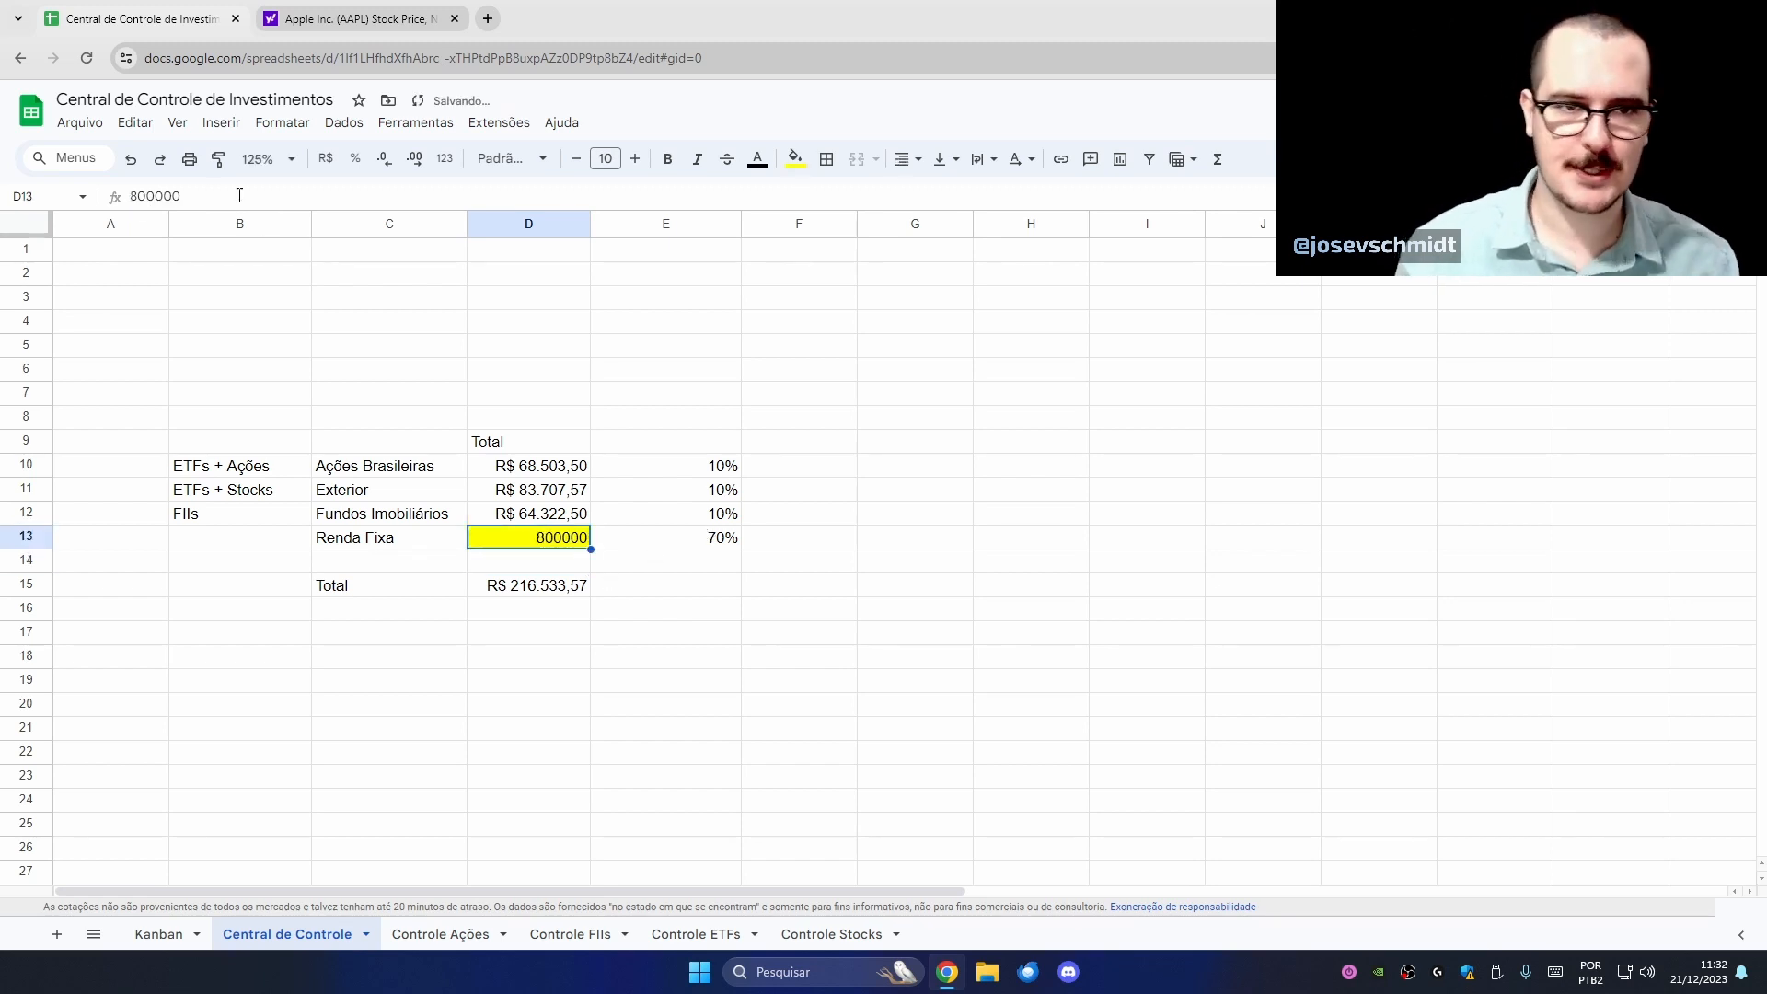
left_click(325, 158)
- Extend the D15 Total formula to =SOMA(D10:D13), giving R$ 1.016.533,57
left_click(539, 589)
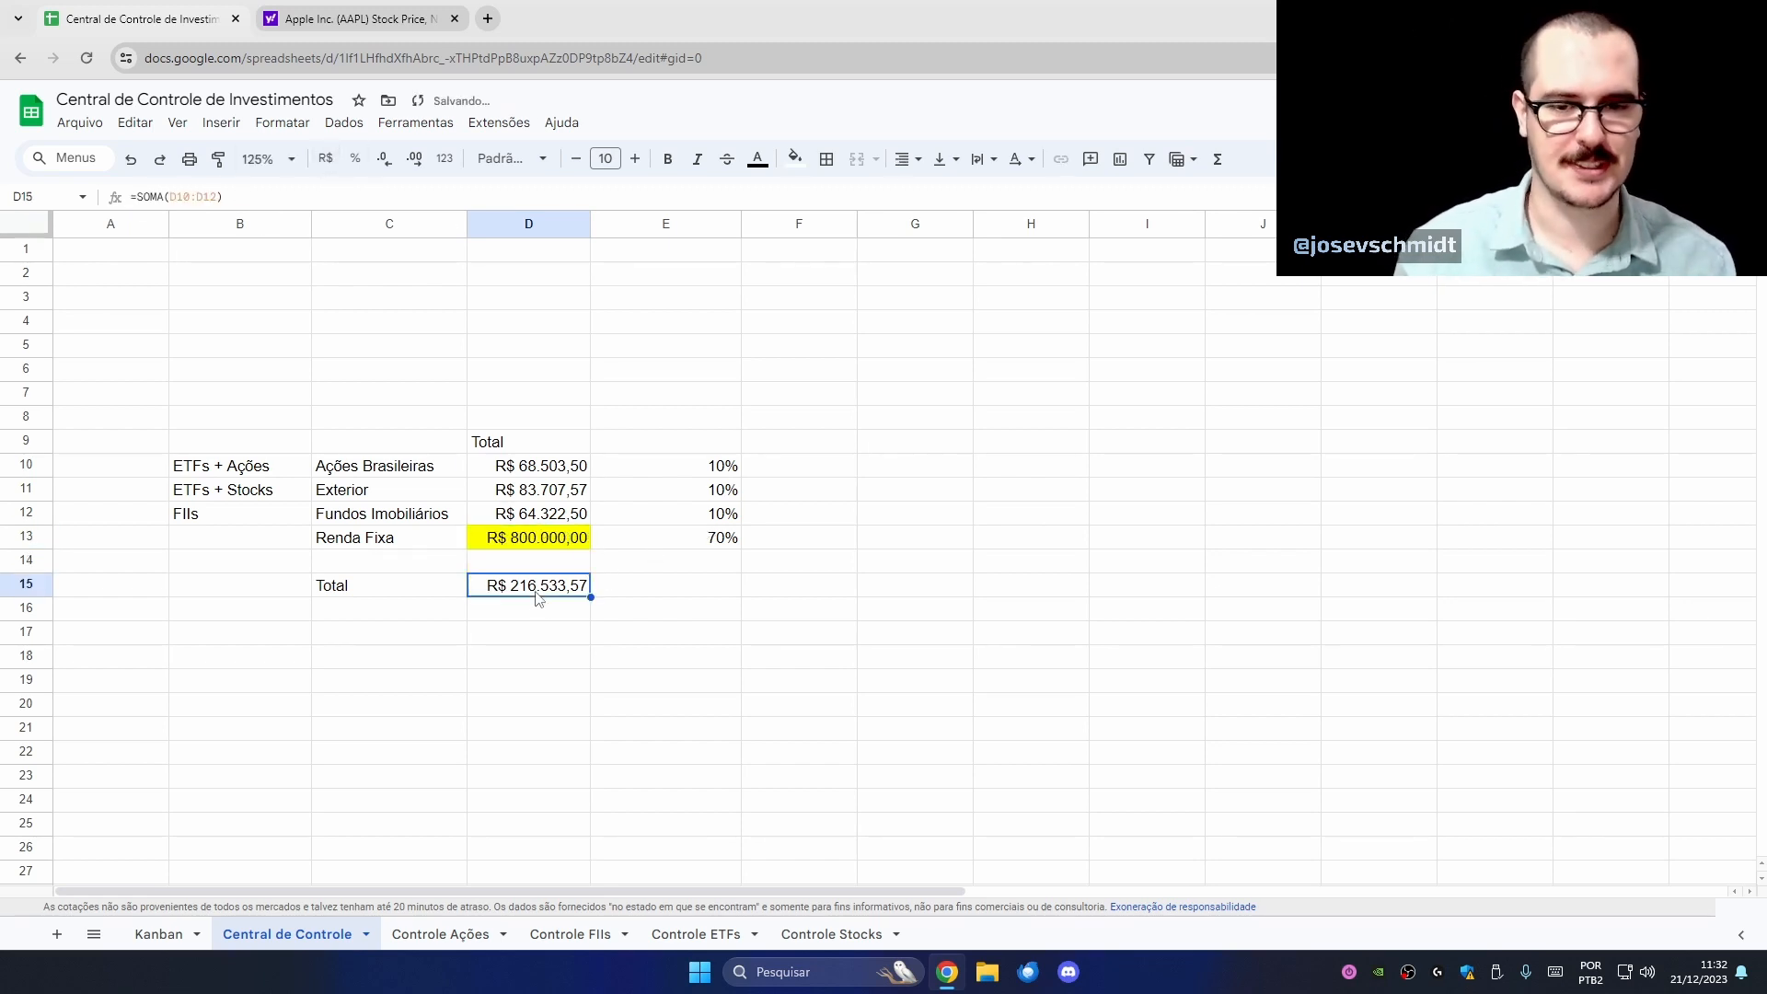
double_click(538, 589)
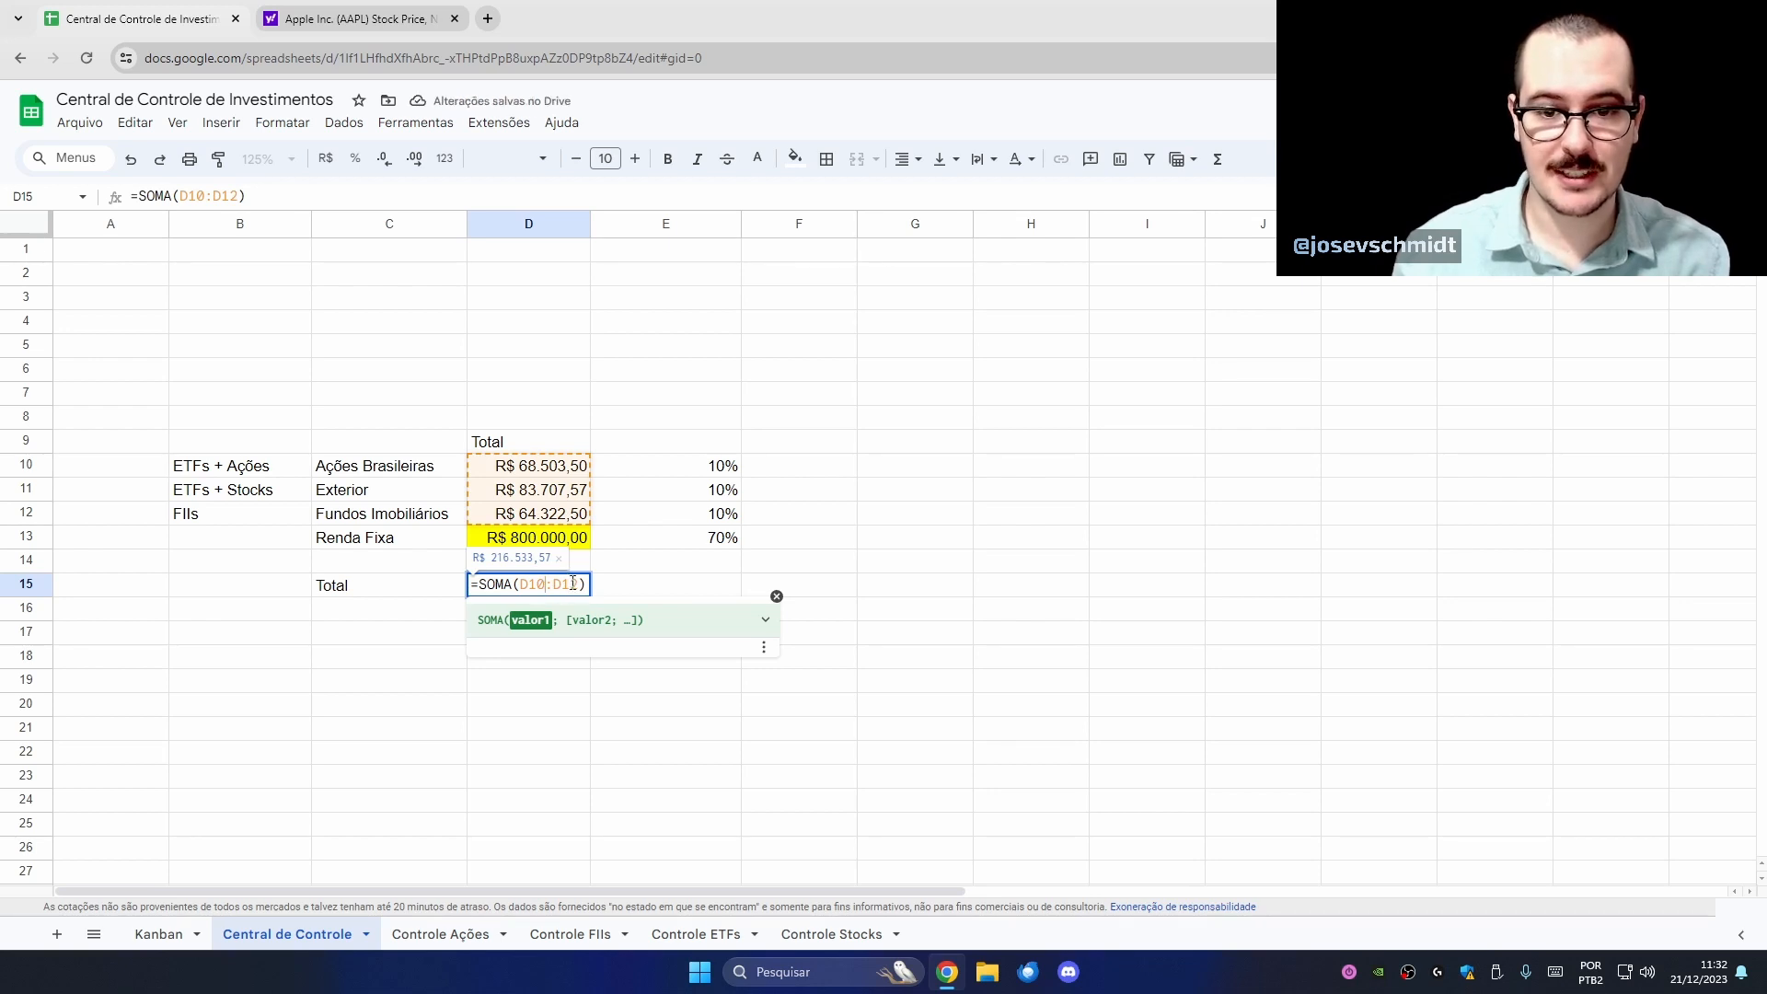
left_click_drag(571, 585, 580, 584)
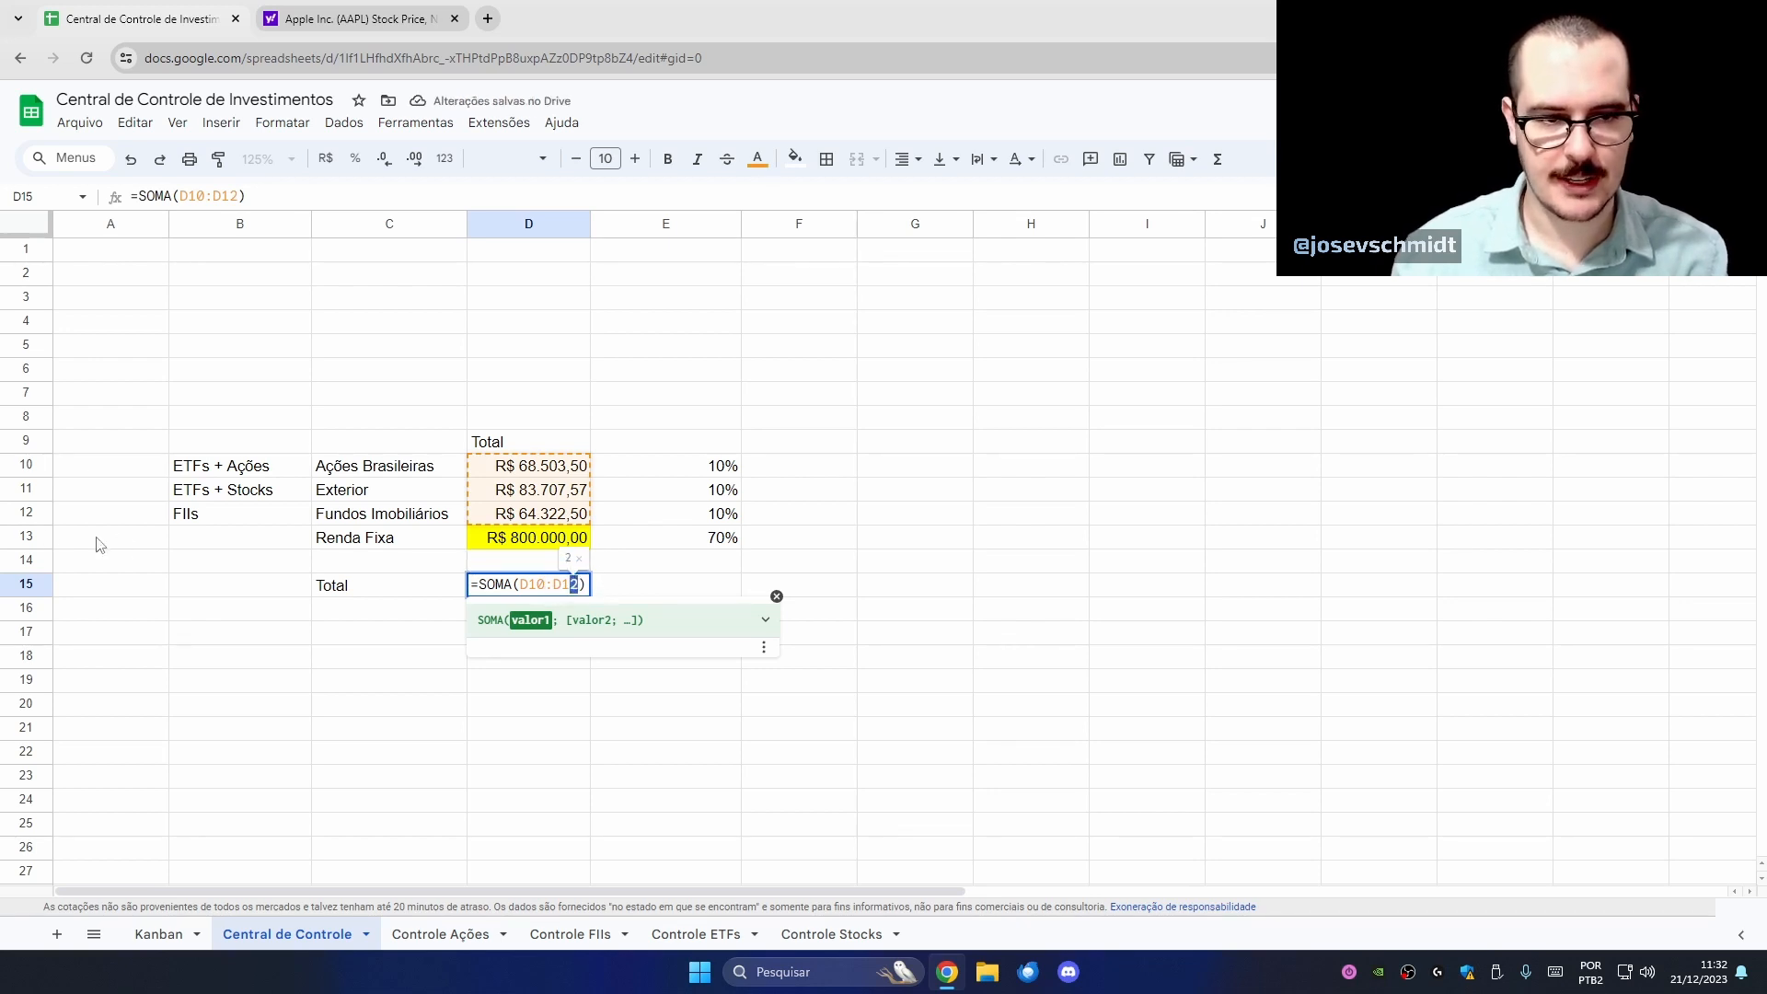
type("3")
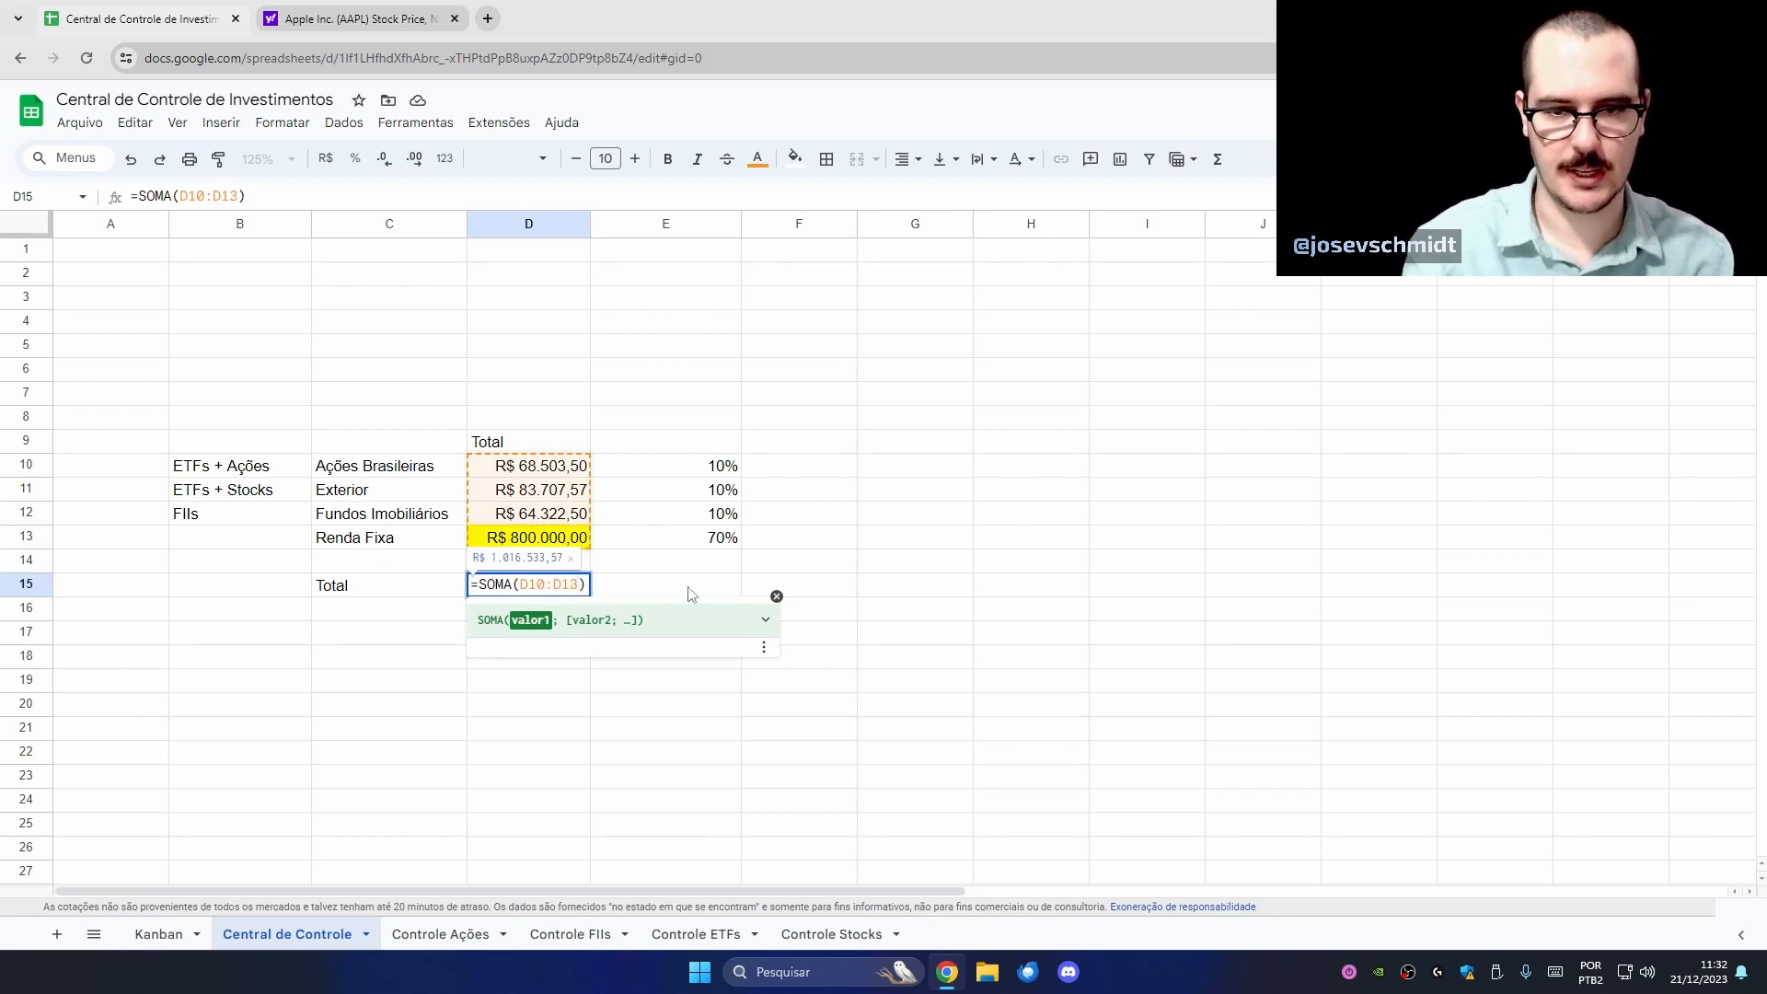
key("Return")
key("Up")
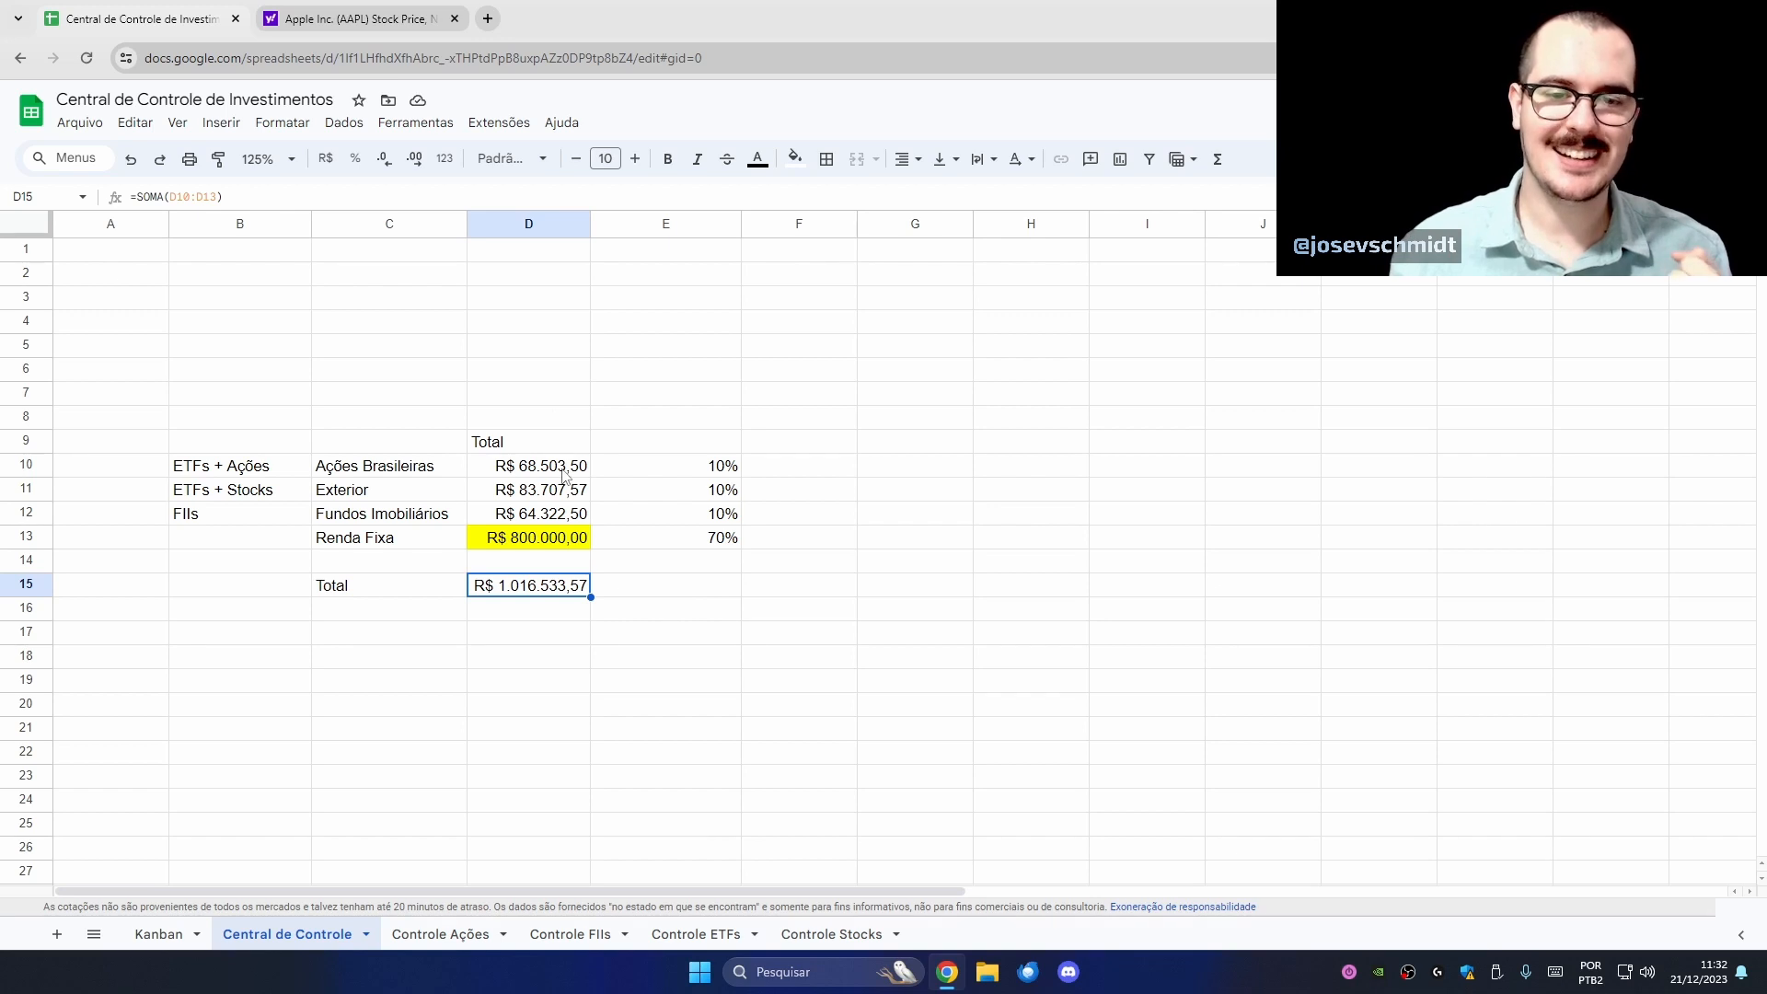
- Put the header 'O que deveria ser' in E9 above the target percentages
left_click(720, 446)
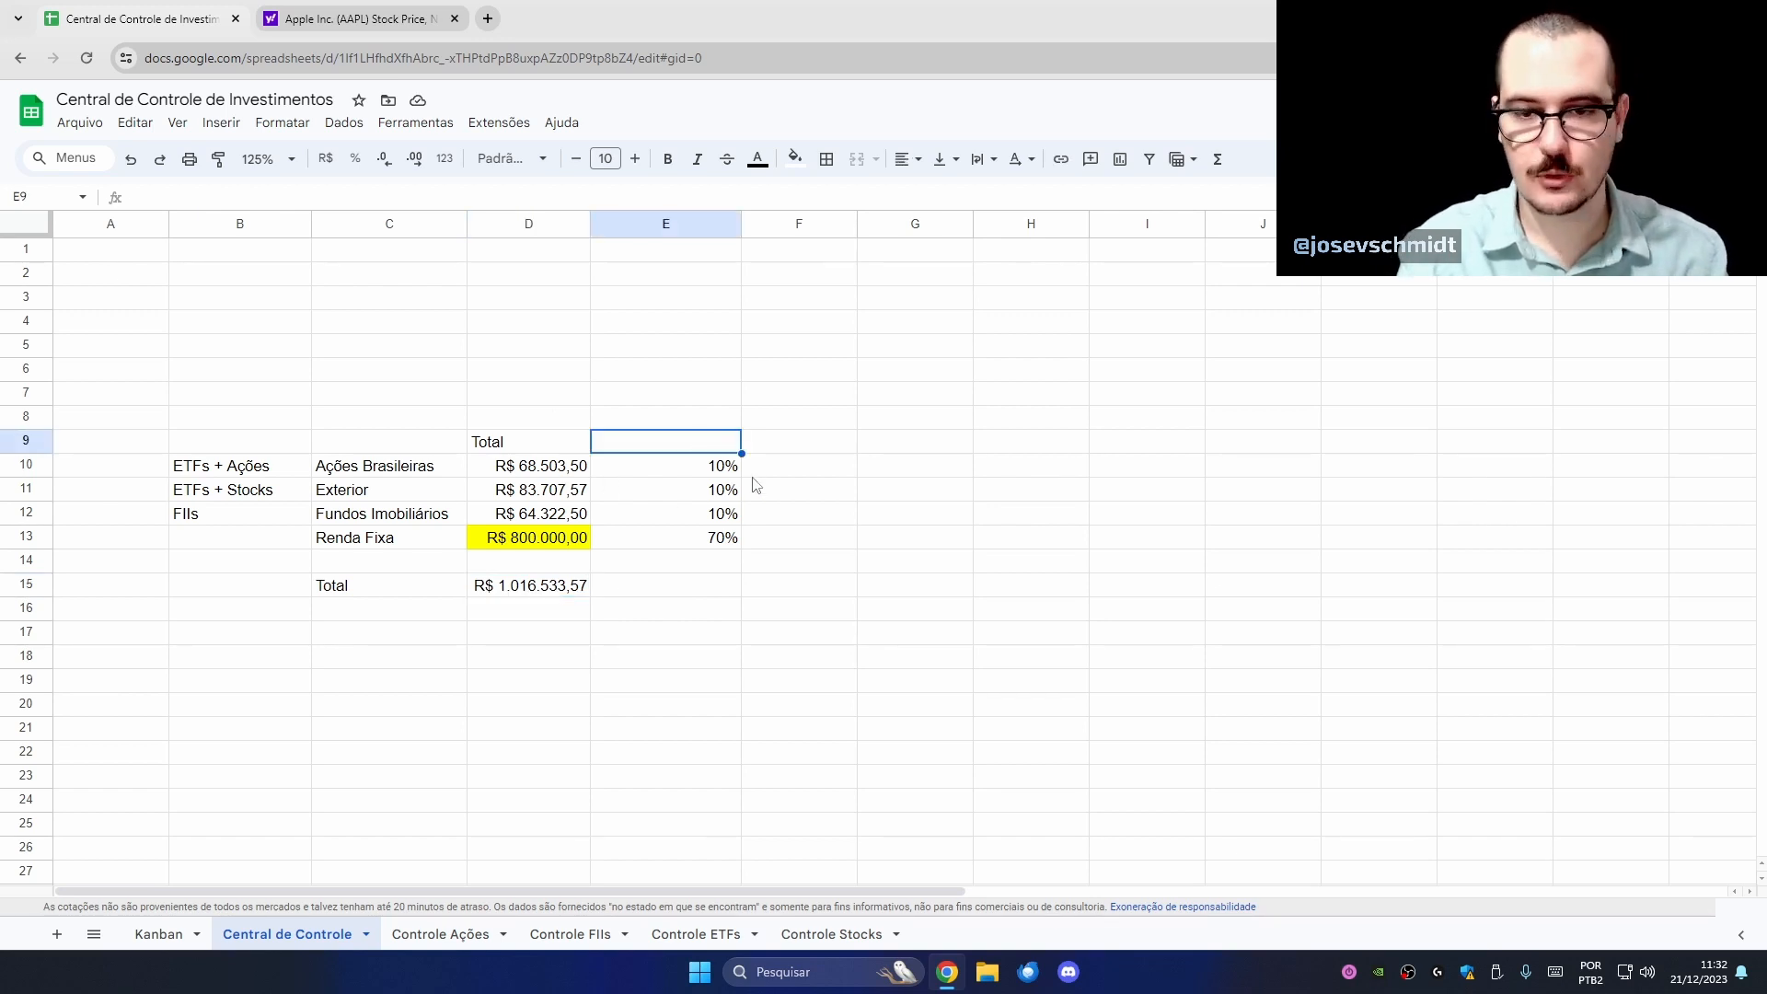
type("O que deveria")
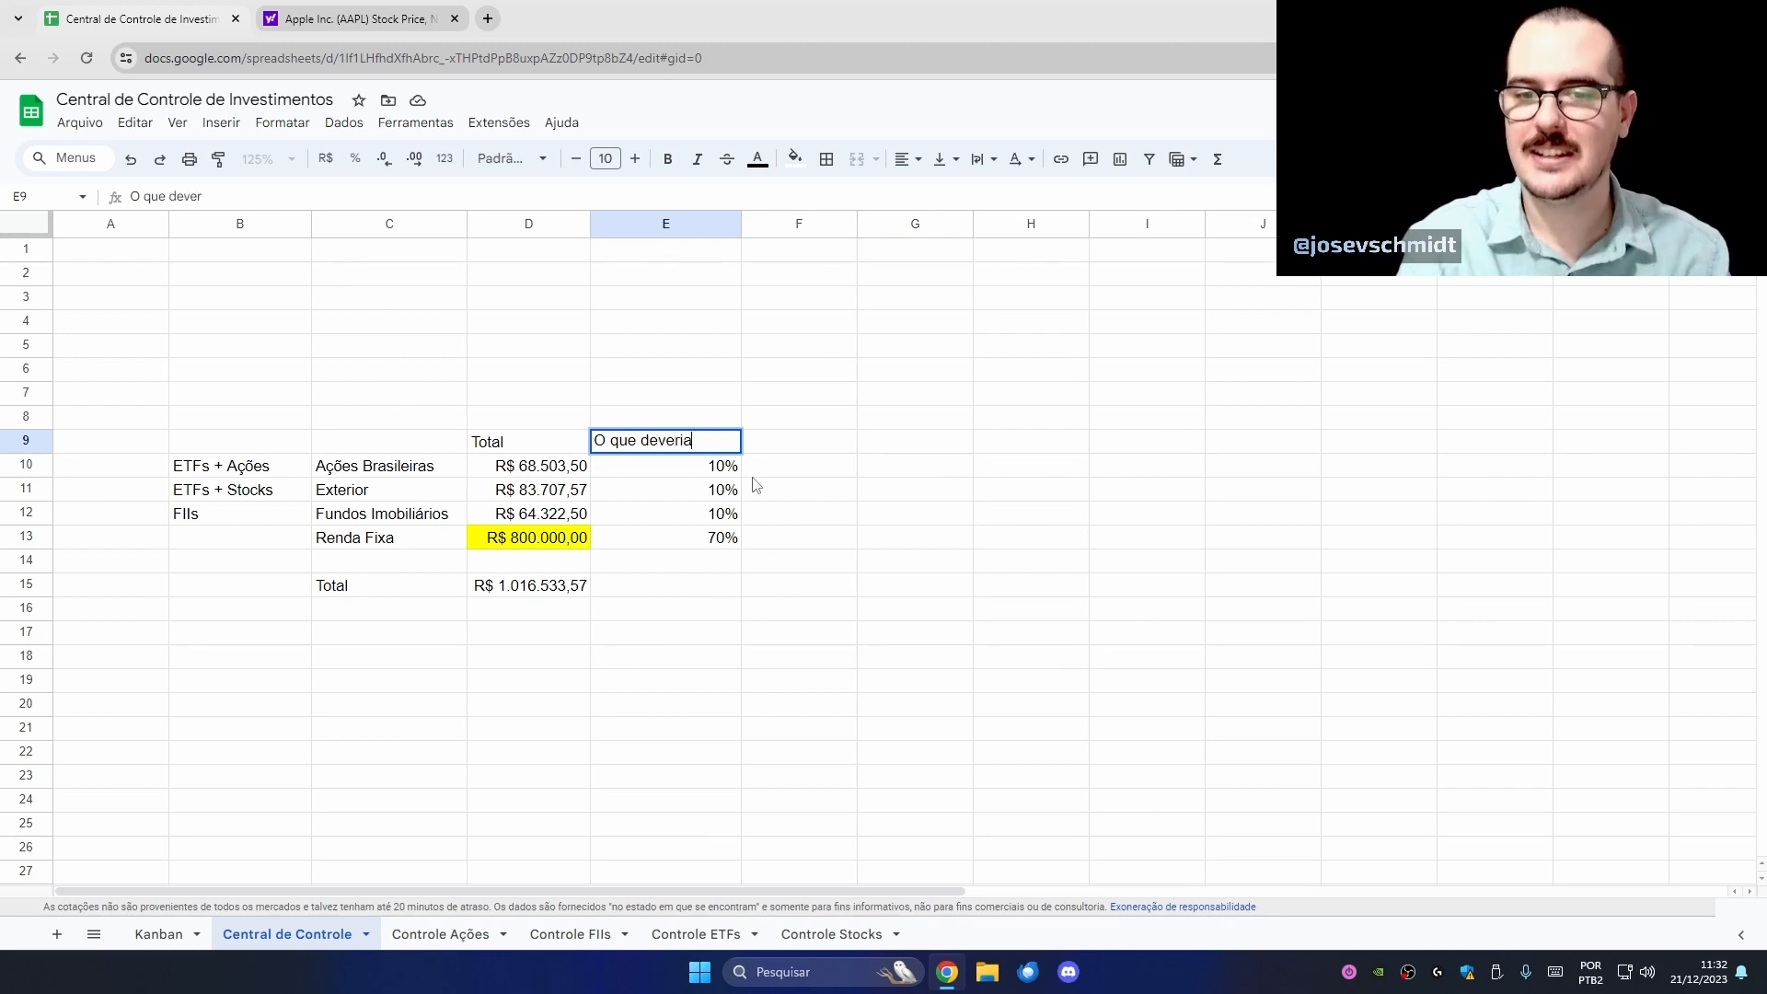
type(" ser")
key("Return")
key("Up")
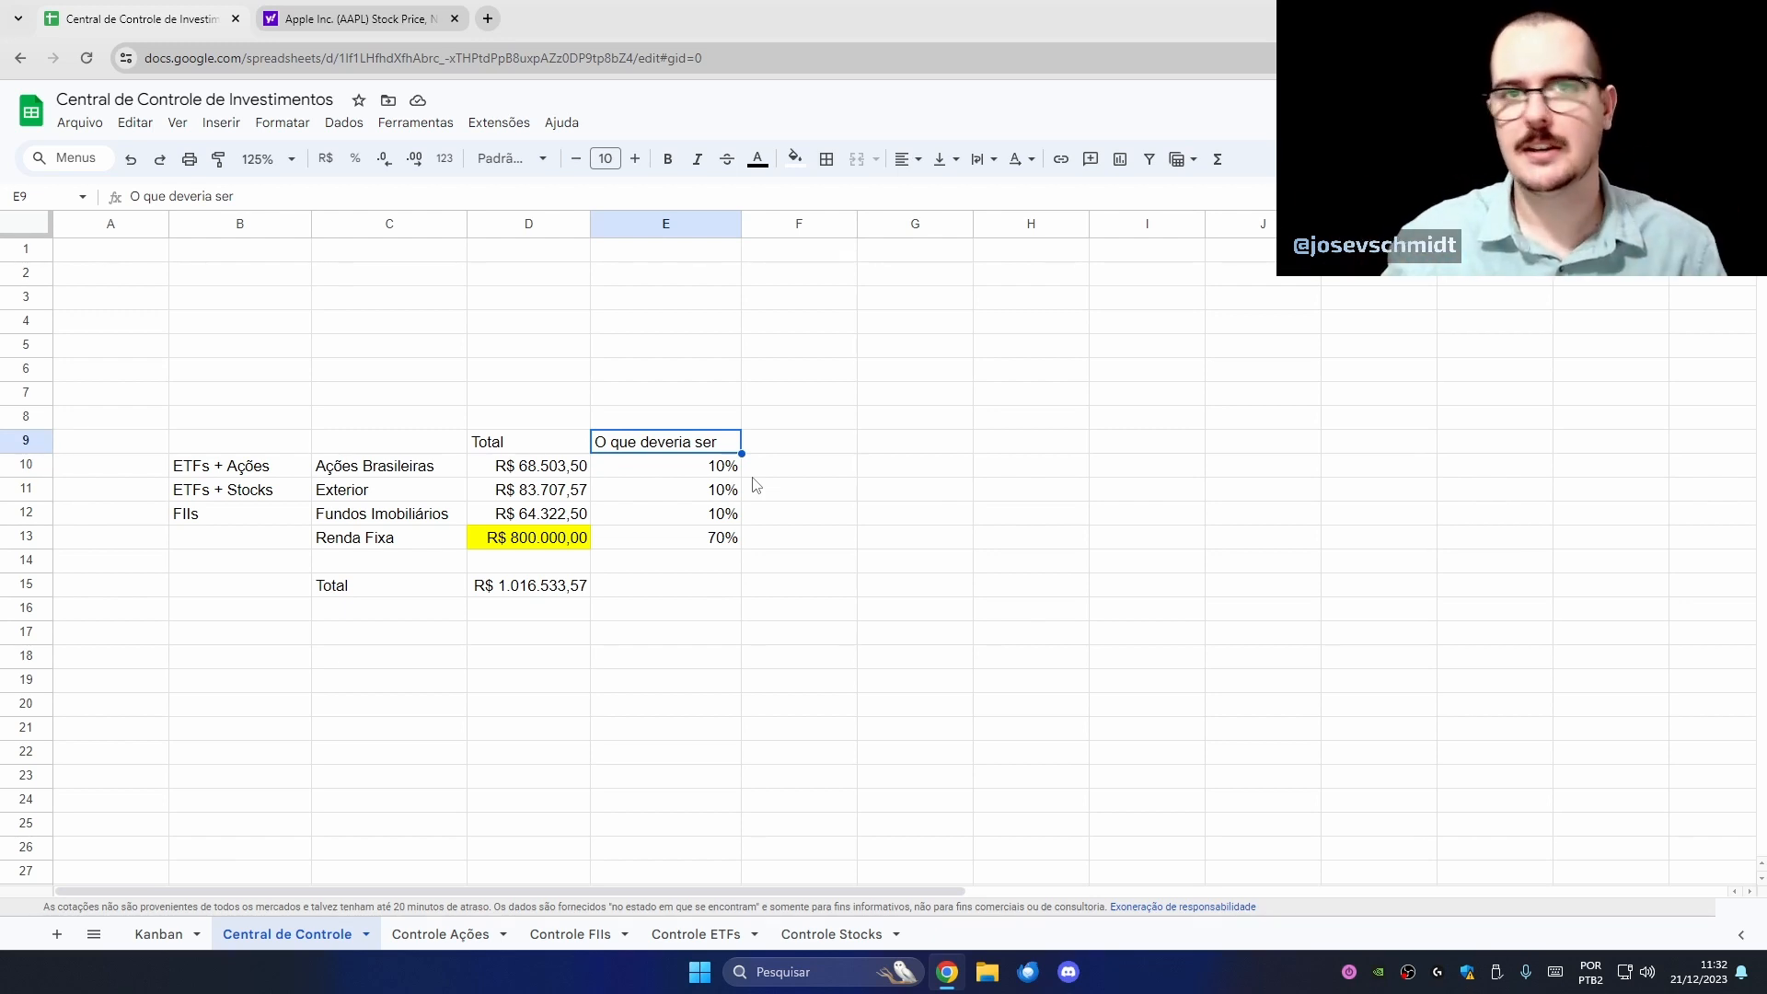
key("Right")
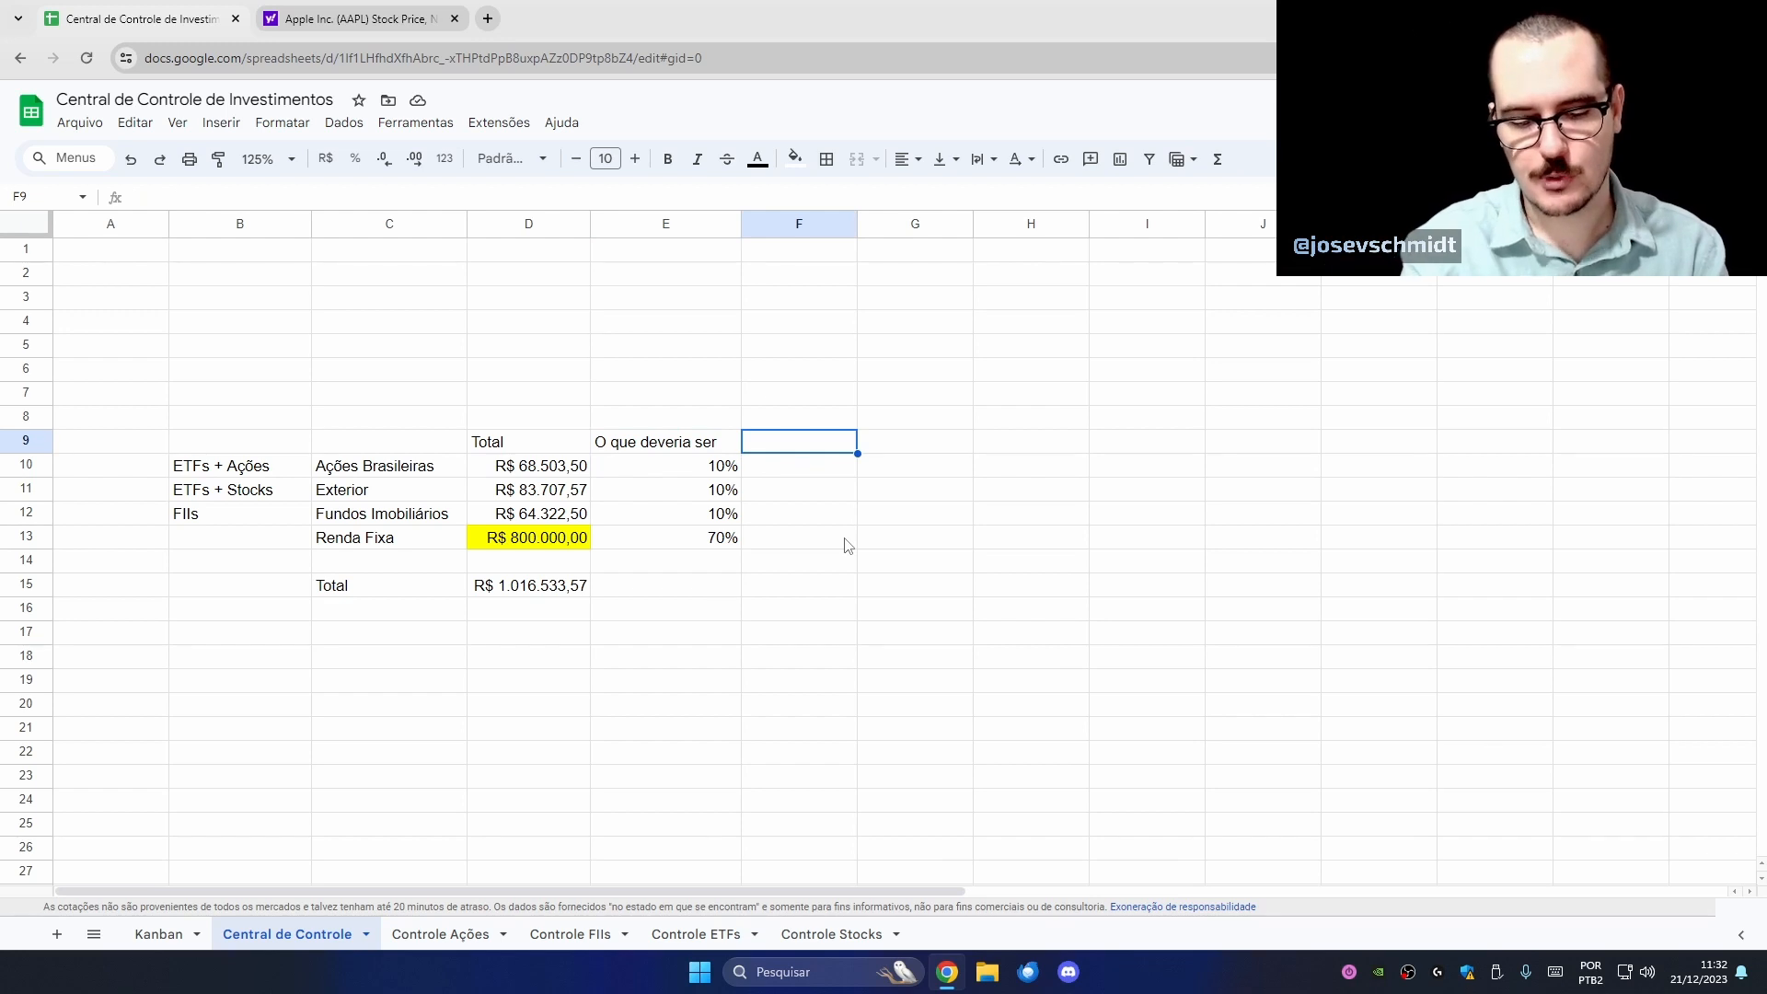
- Head F9 'O que é' and enter the share formula =D10/$D$15 in F10
type("O que é")
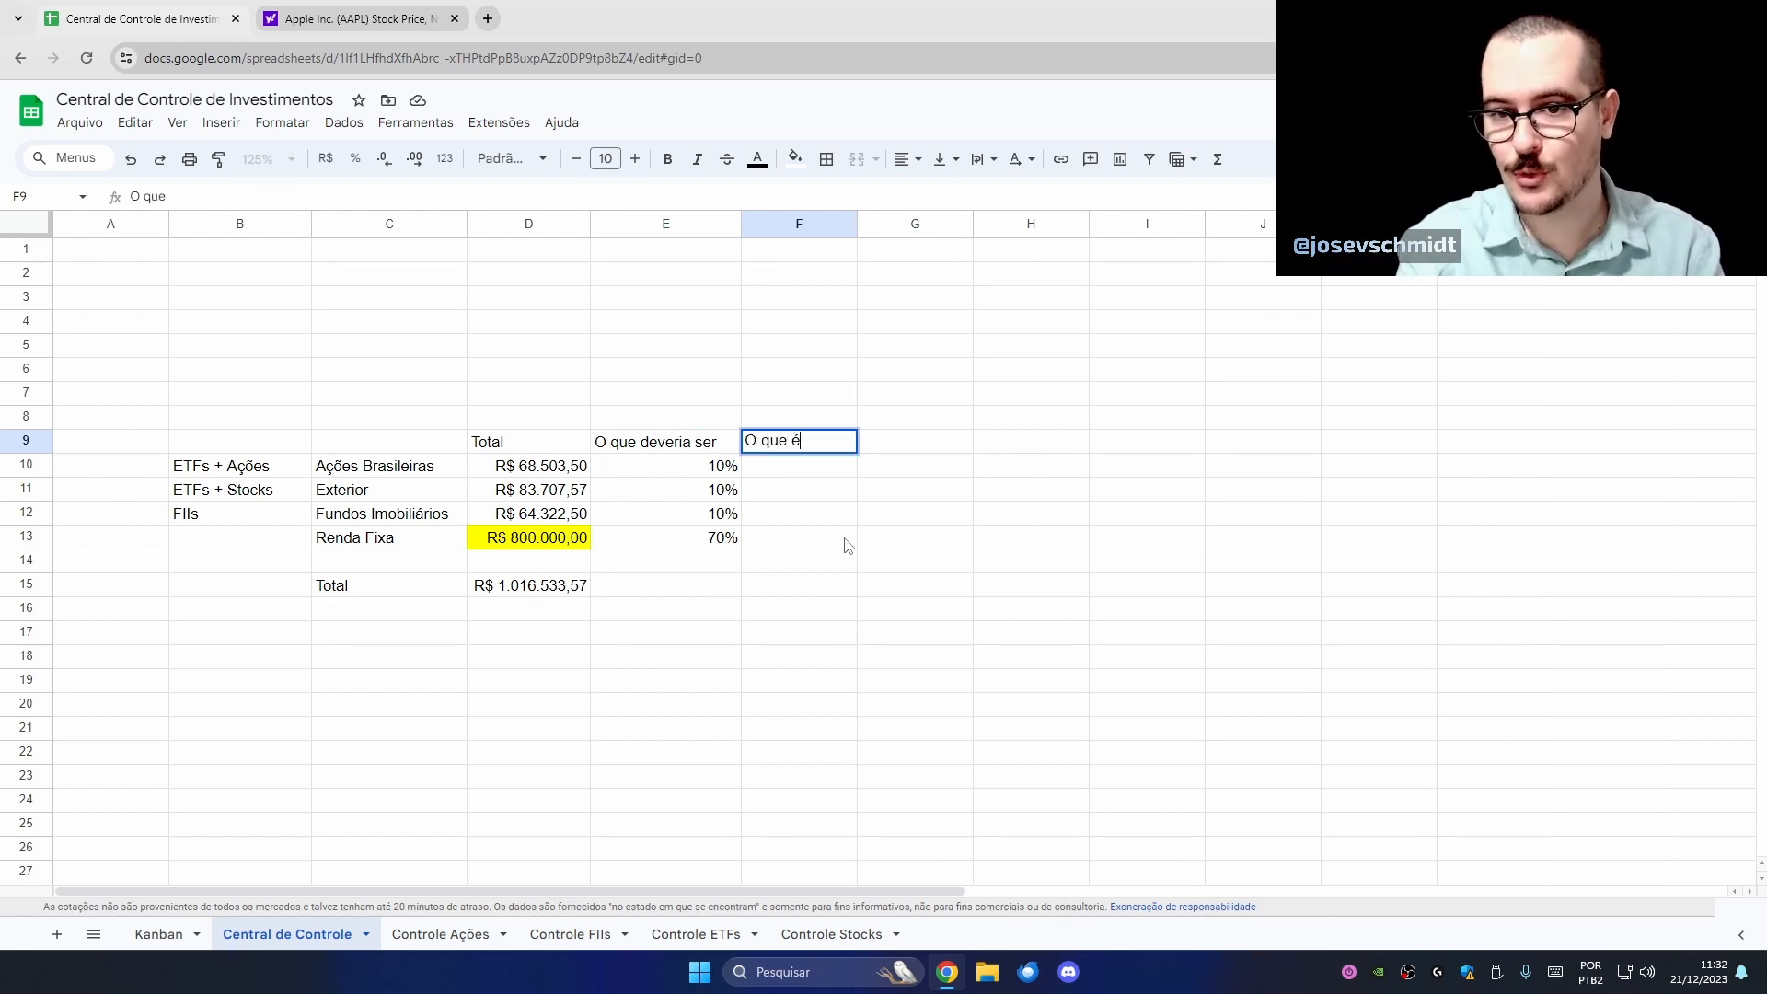
key("Return")
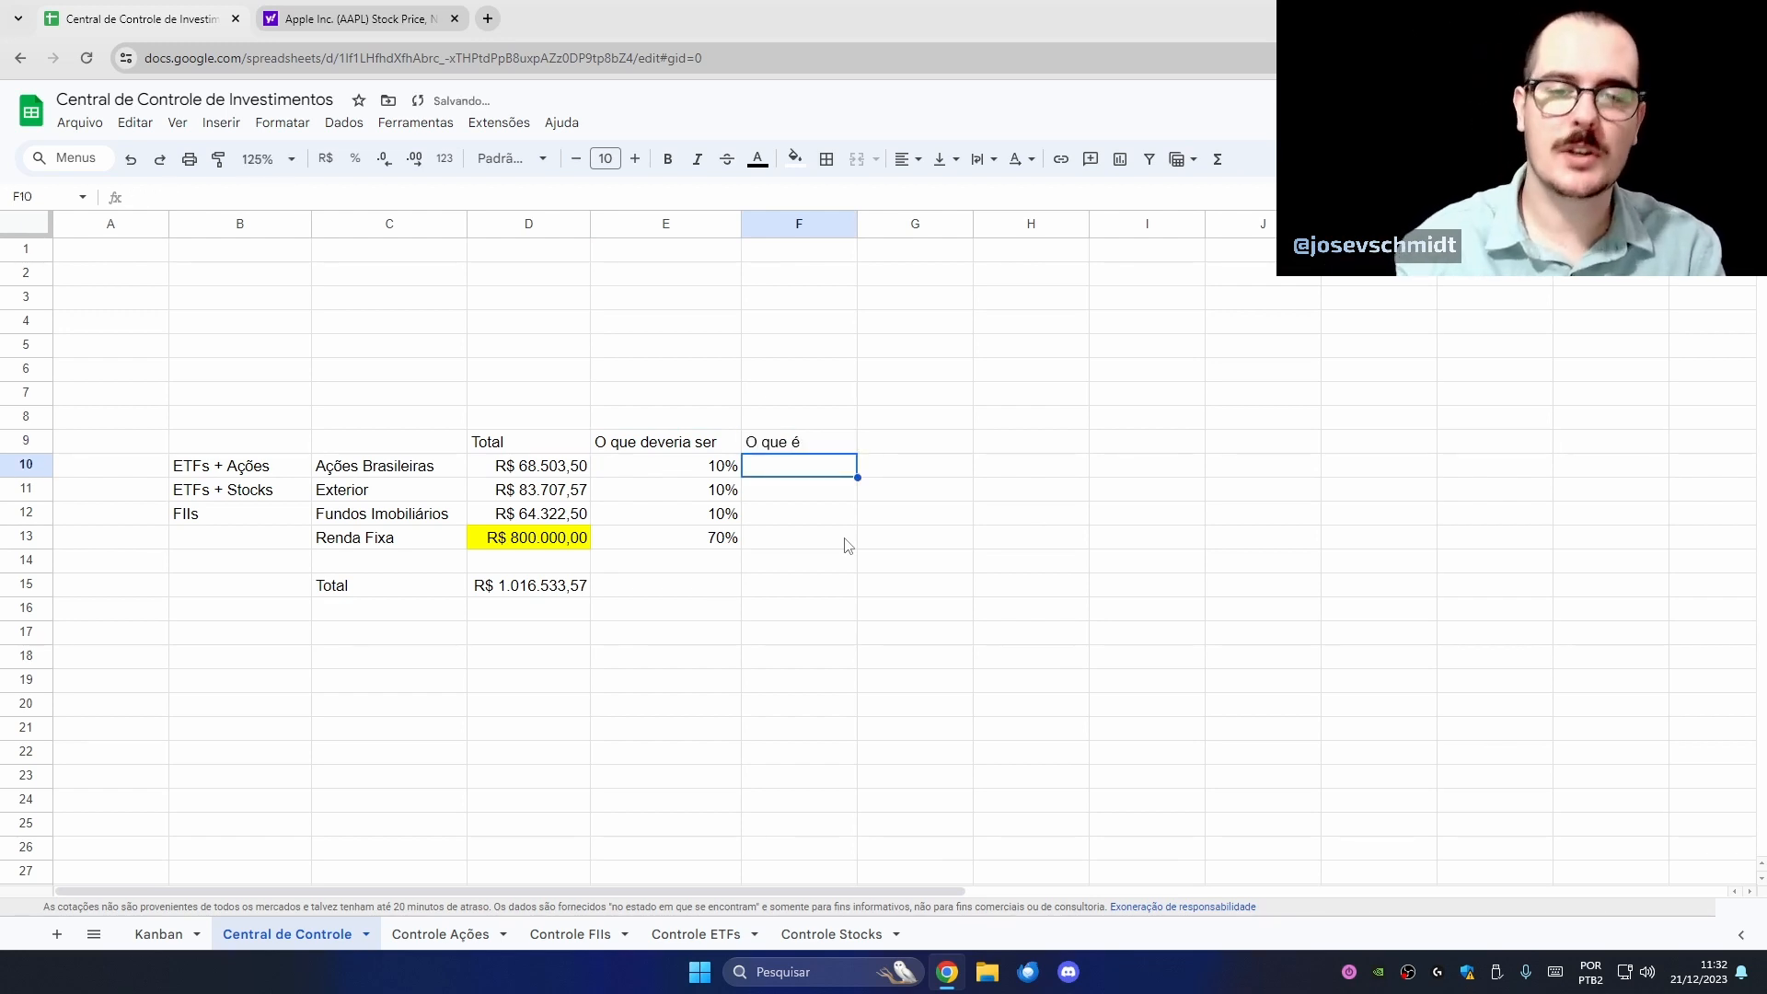
type("=")
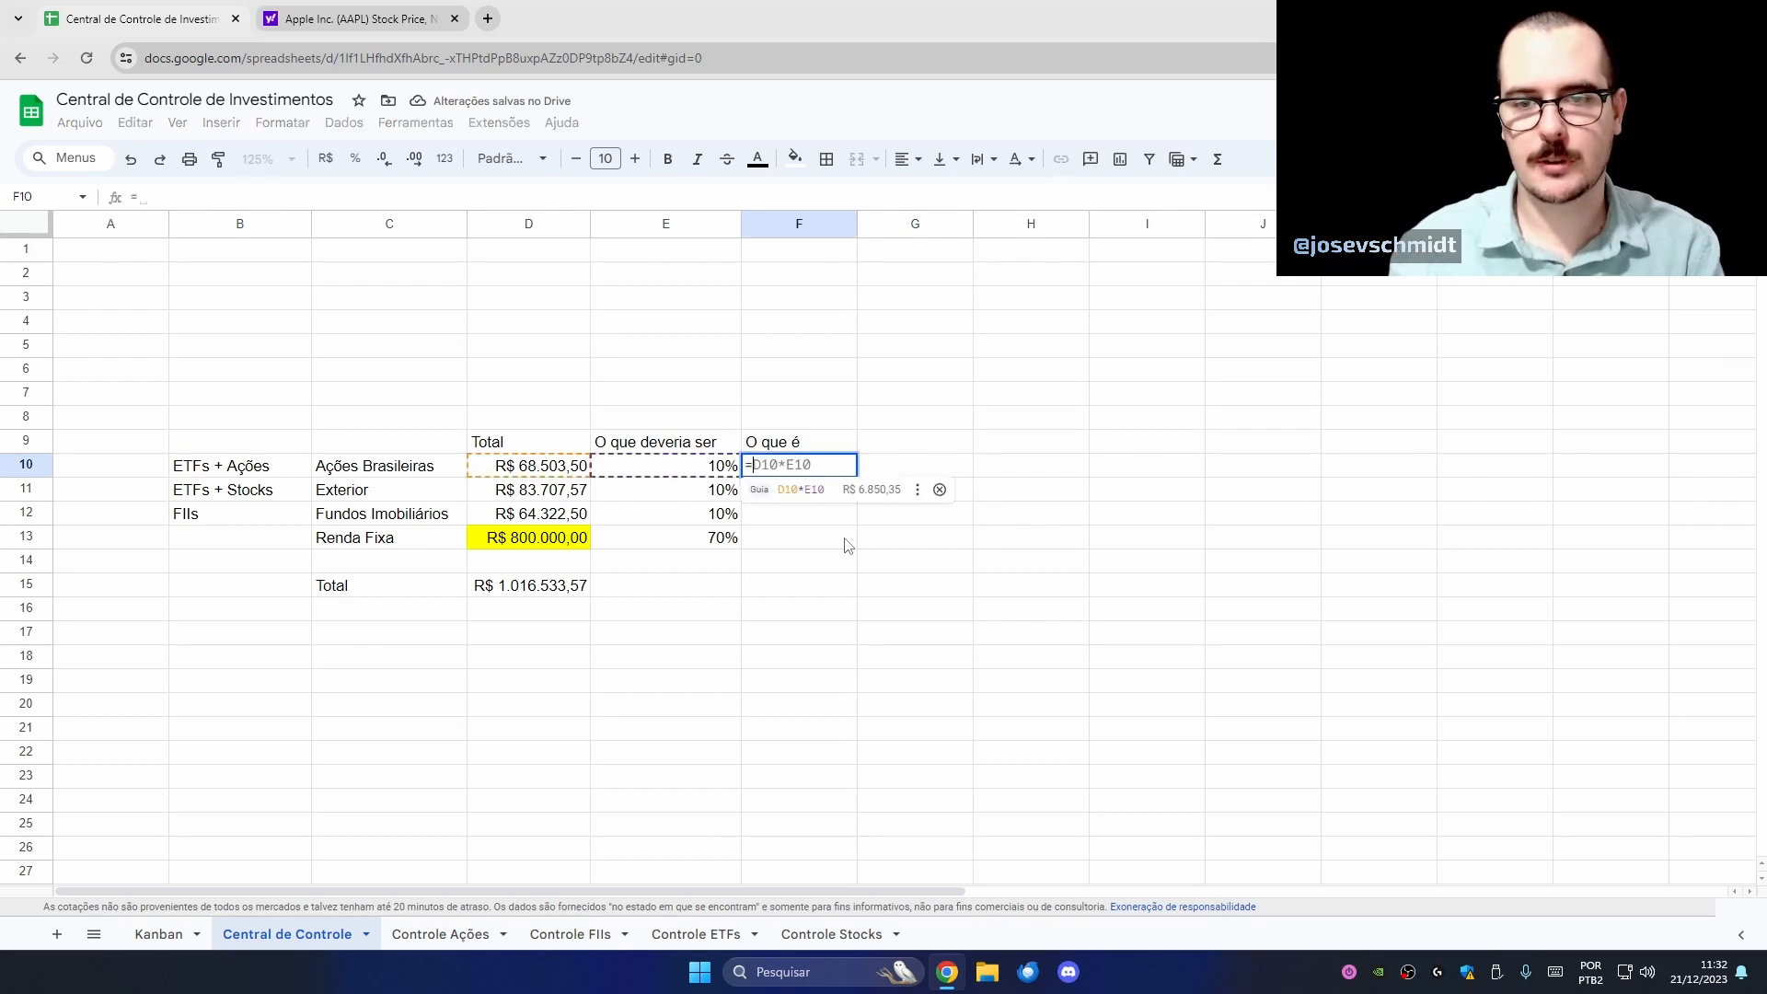
left_click(558, 471)
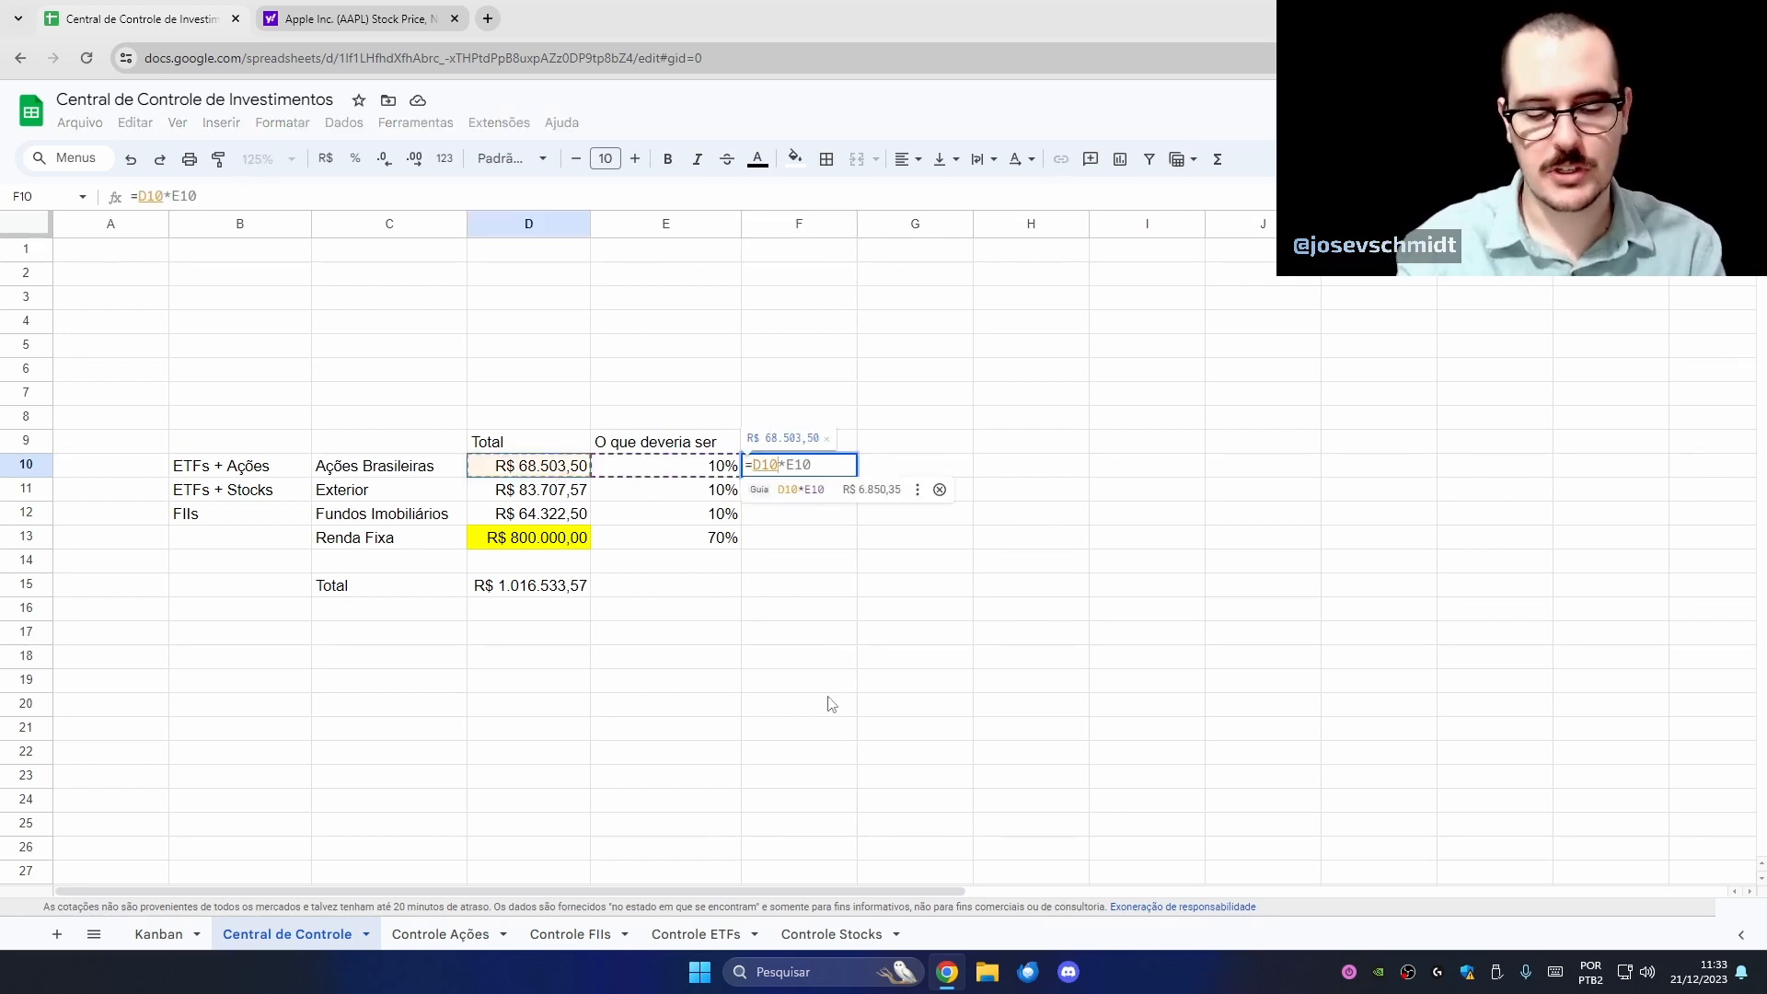
type("/")
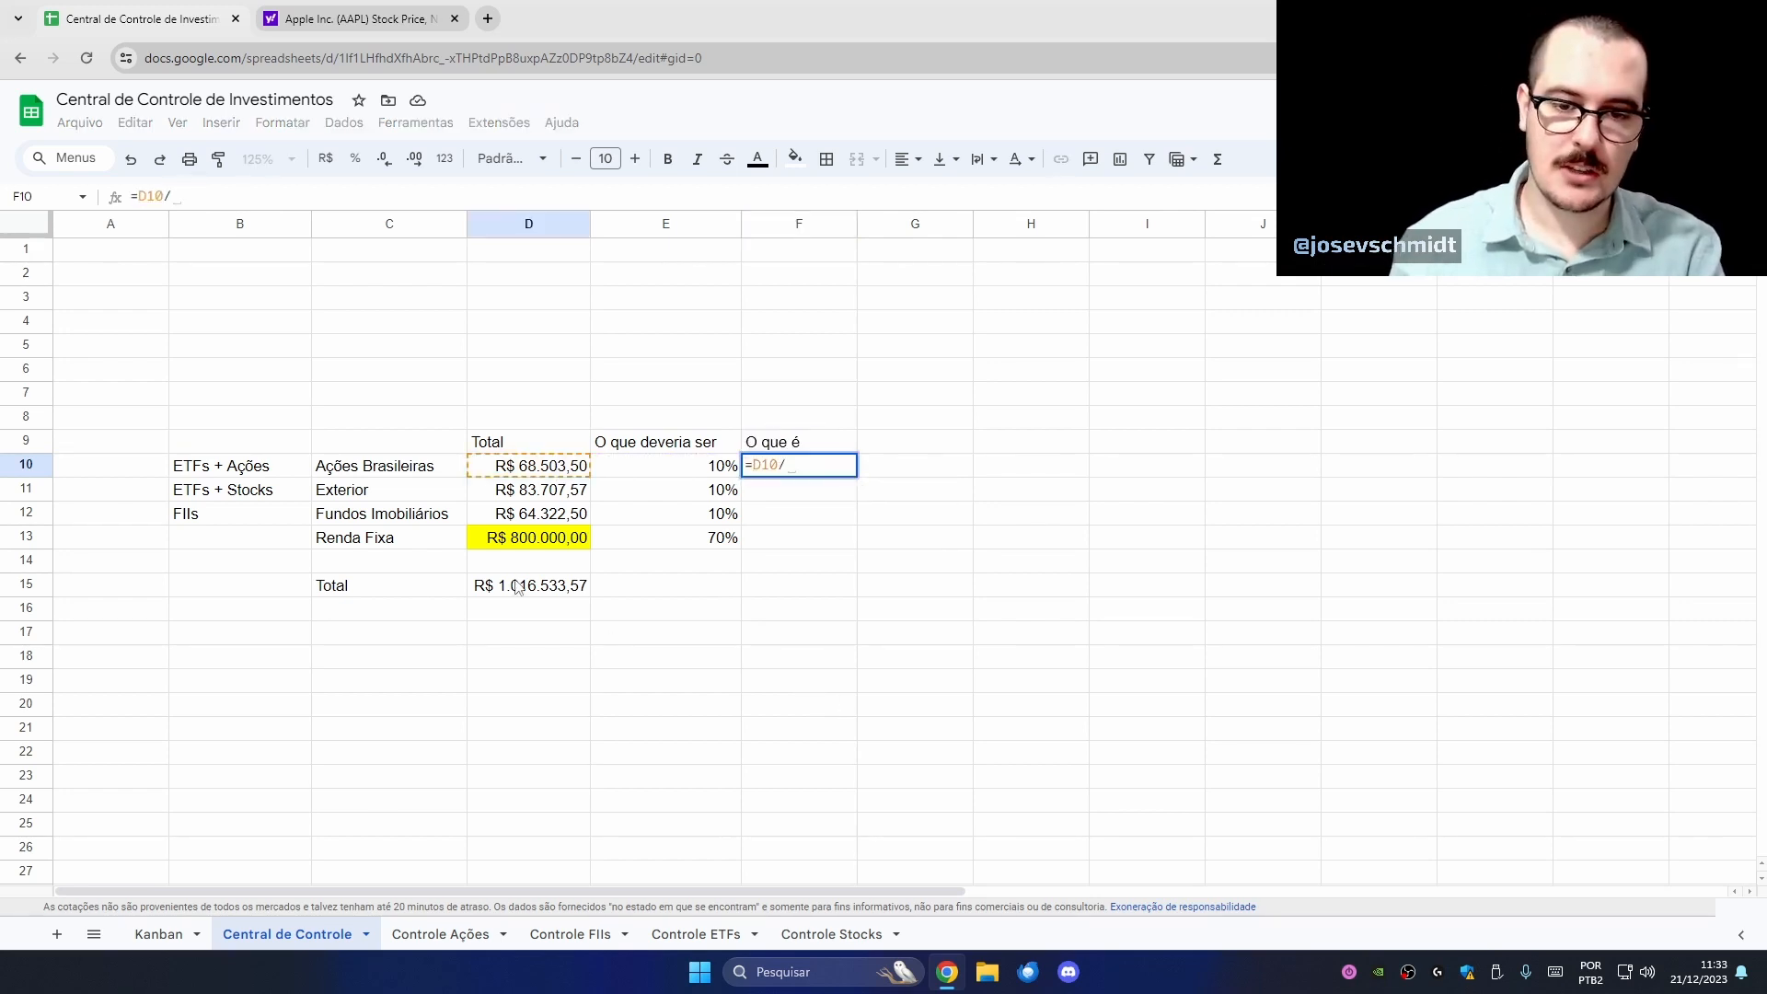
left_click(557, 594)
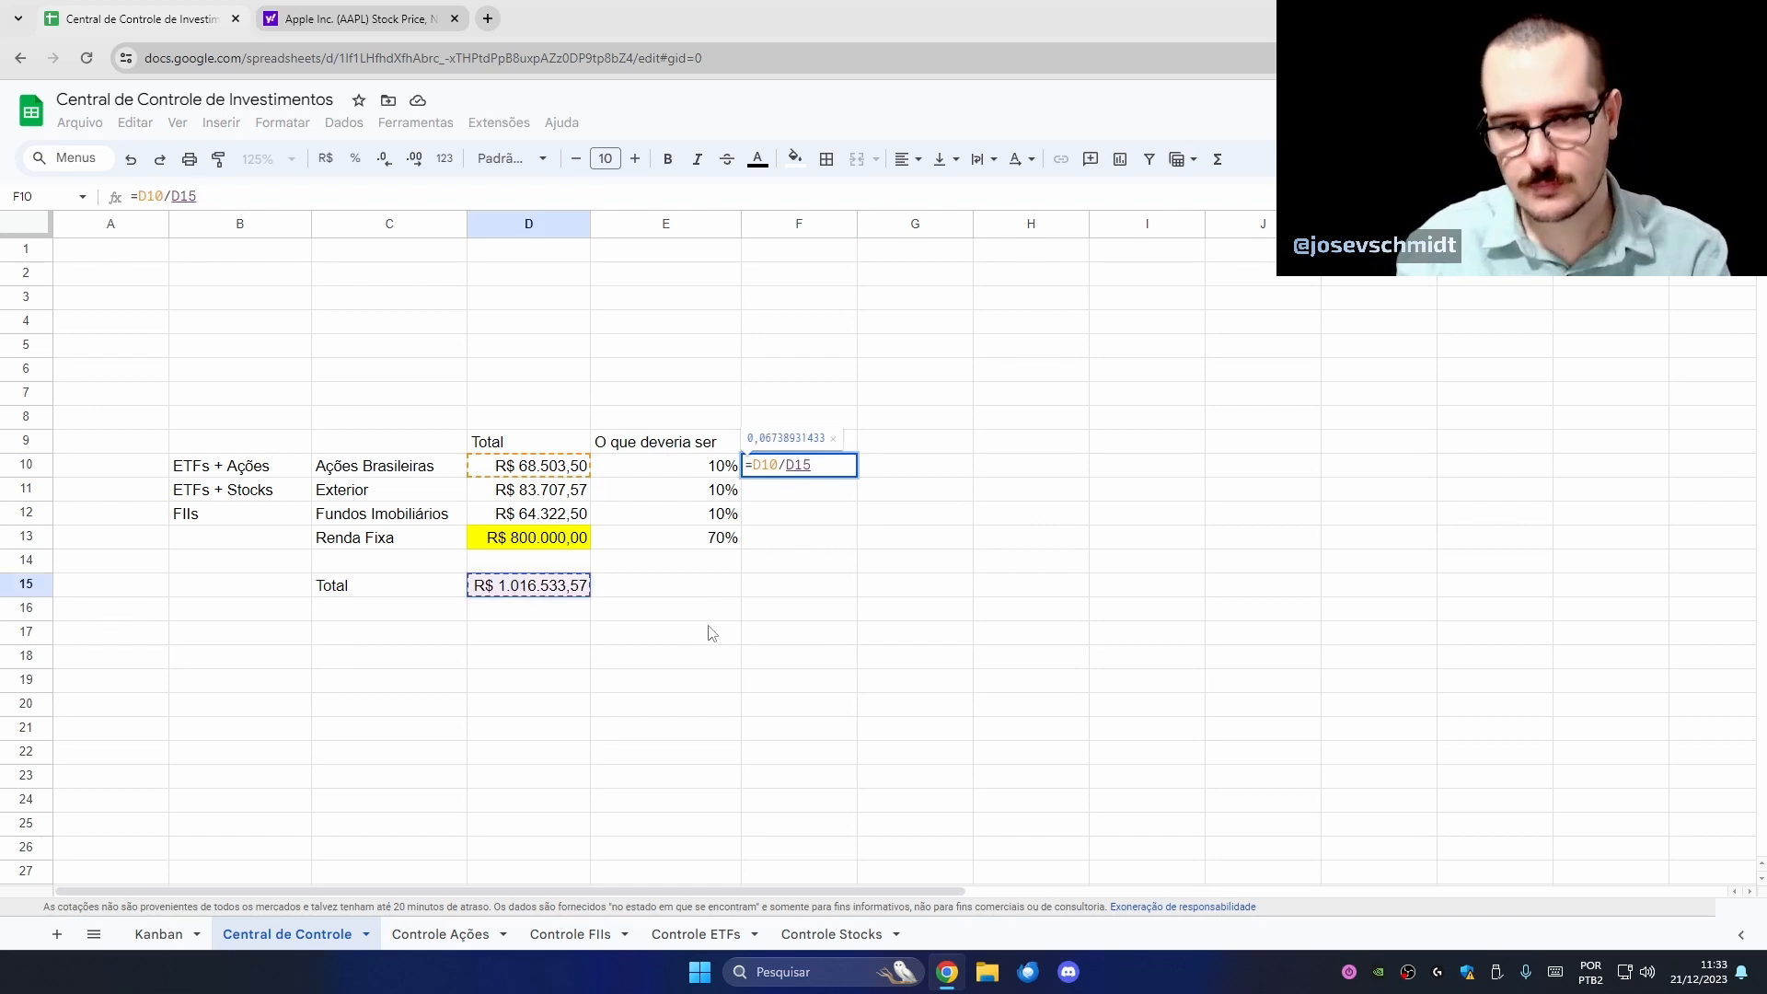
key("F4")
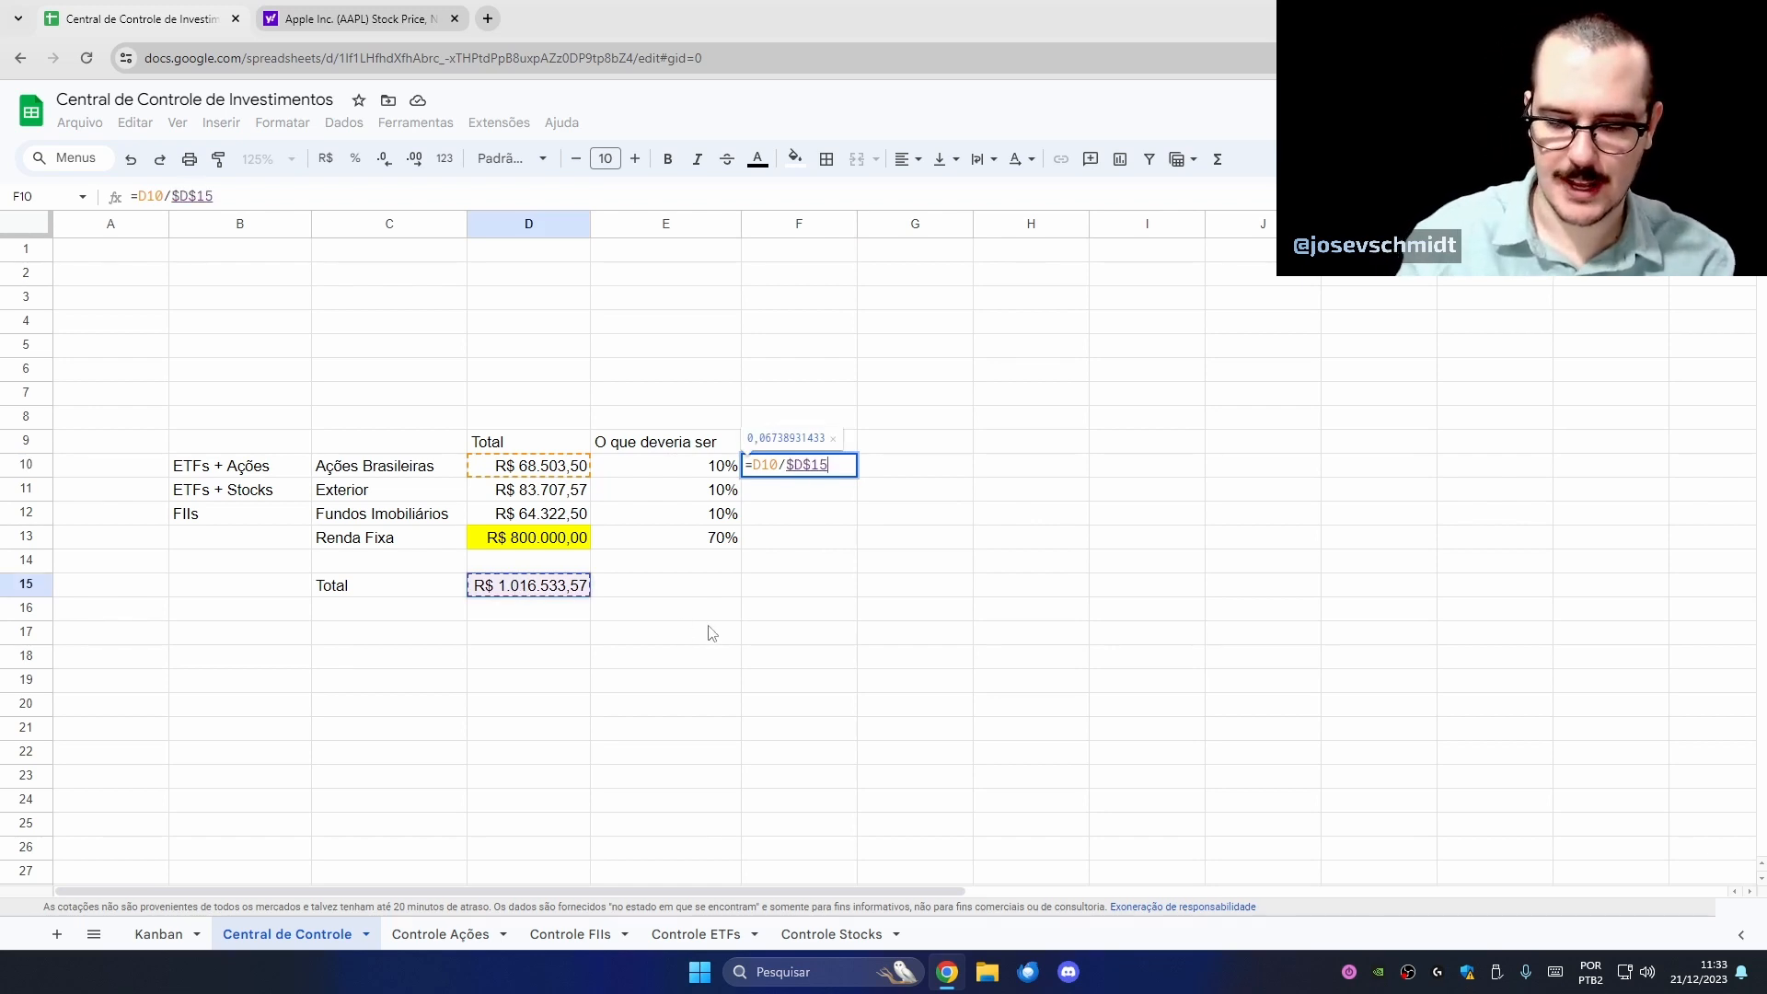
key("Return")
- Fill the share formula down to F13 and format as percentages: 6,74%, 8,23%, 6,33%, 78,70%
left_click(886, 456)
left_click(842, 467)
left_click_drag(857, 477, 839, 538)
left_click(355, 162)
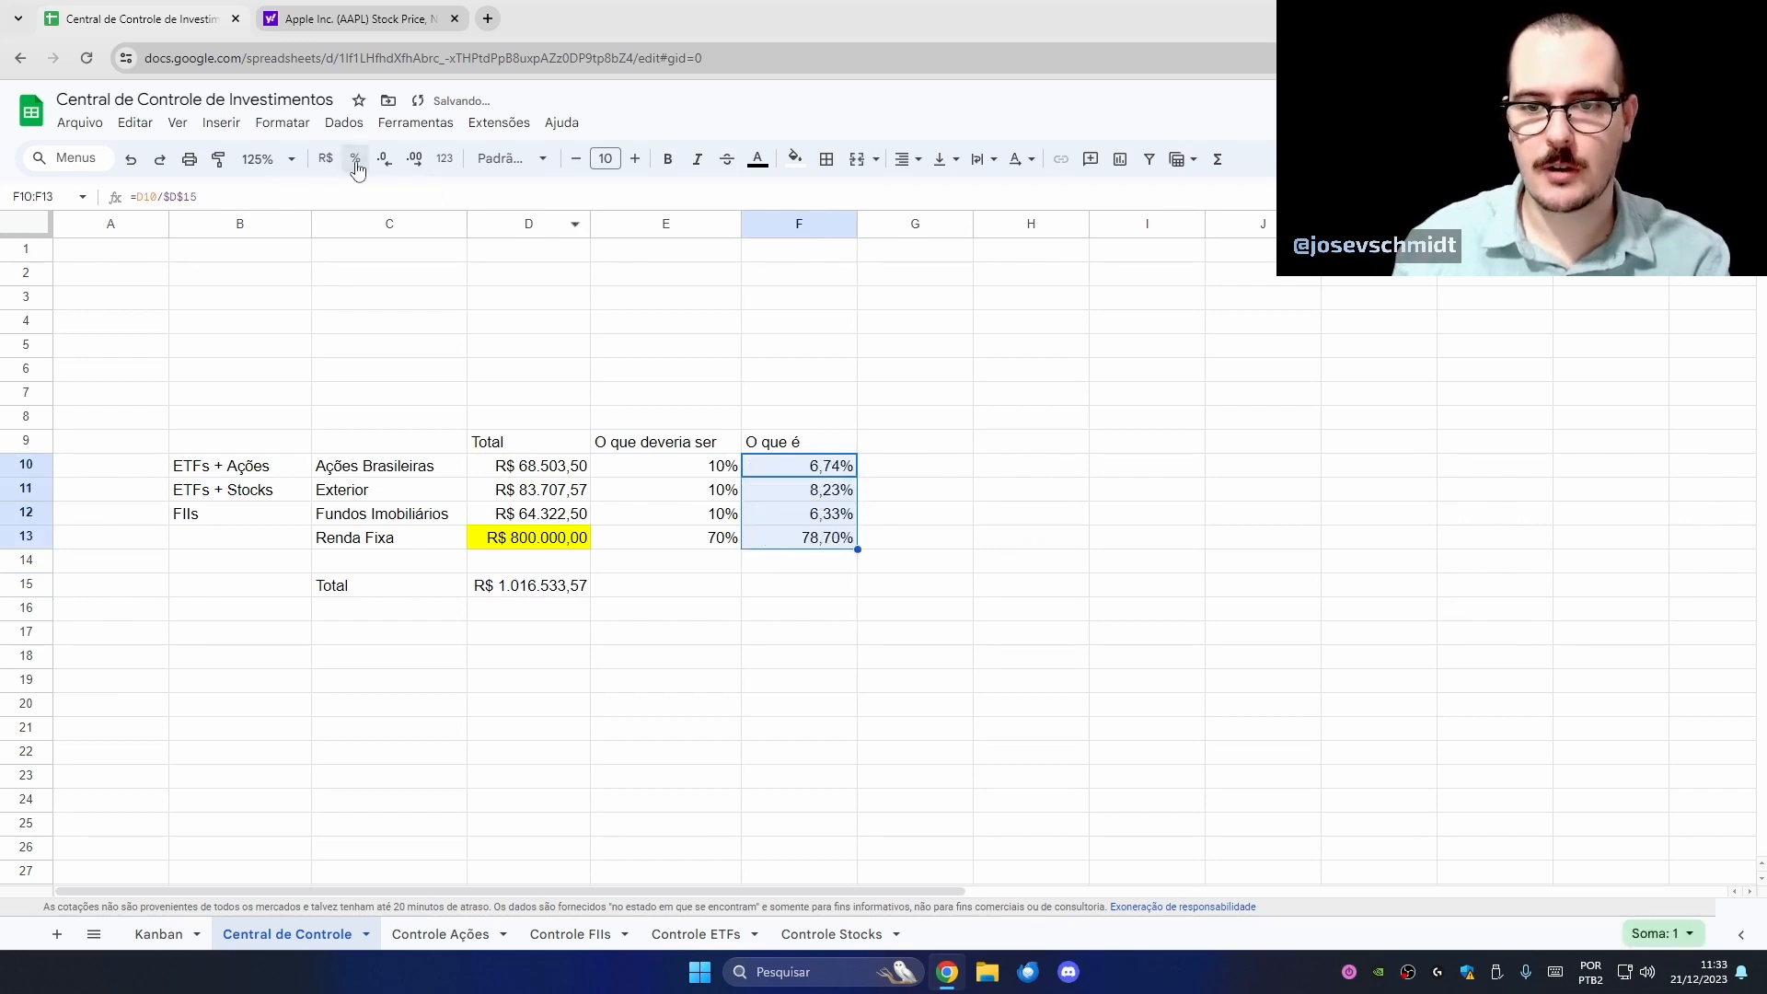
left_click(1007, 443)
left_click(819, 541)
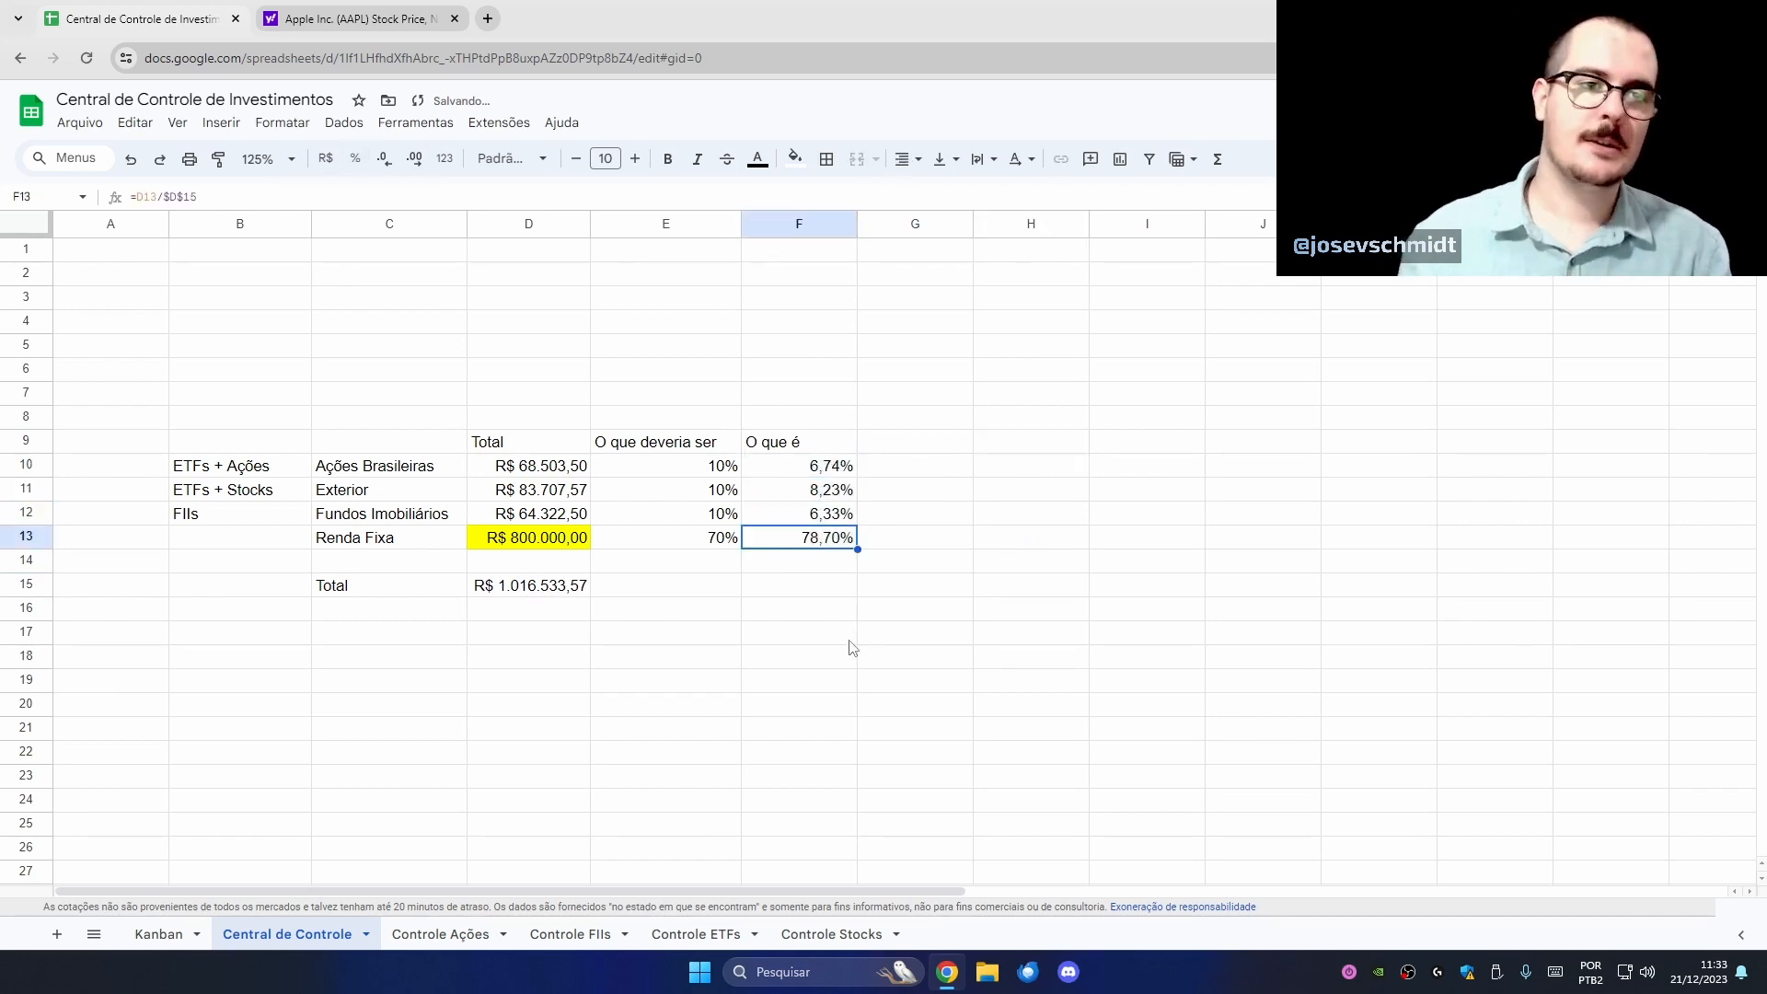
- Compare each class's target in column E with its actual share in column F
left_click(726, 546)
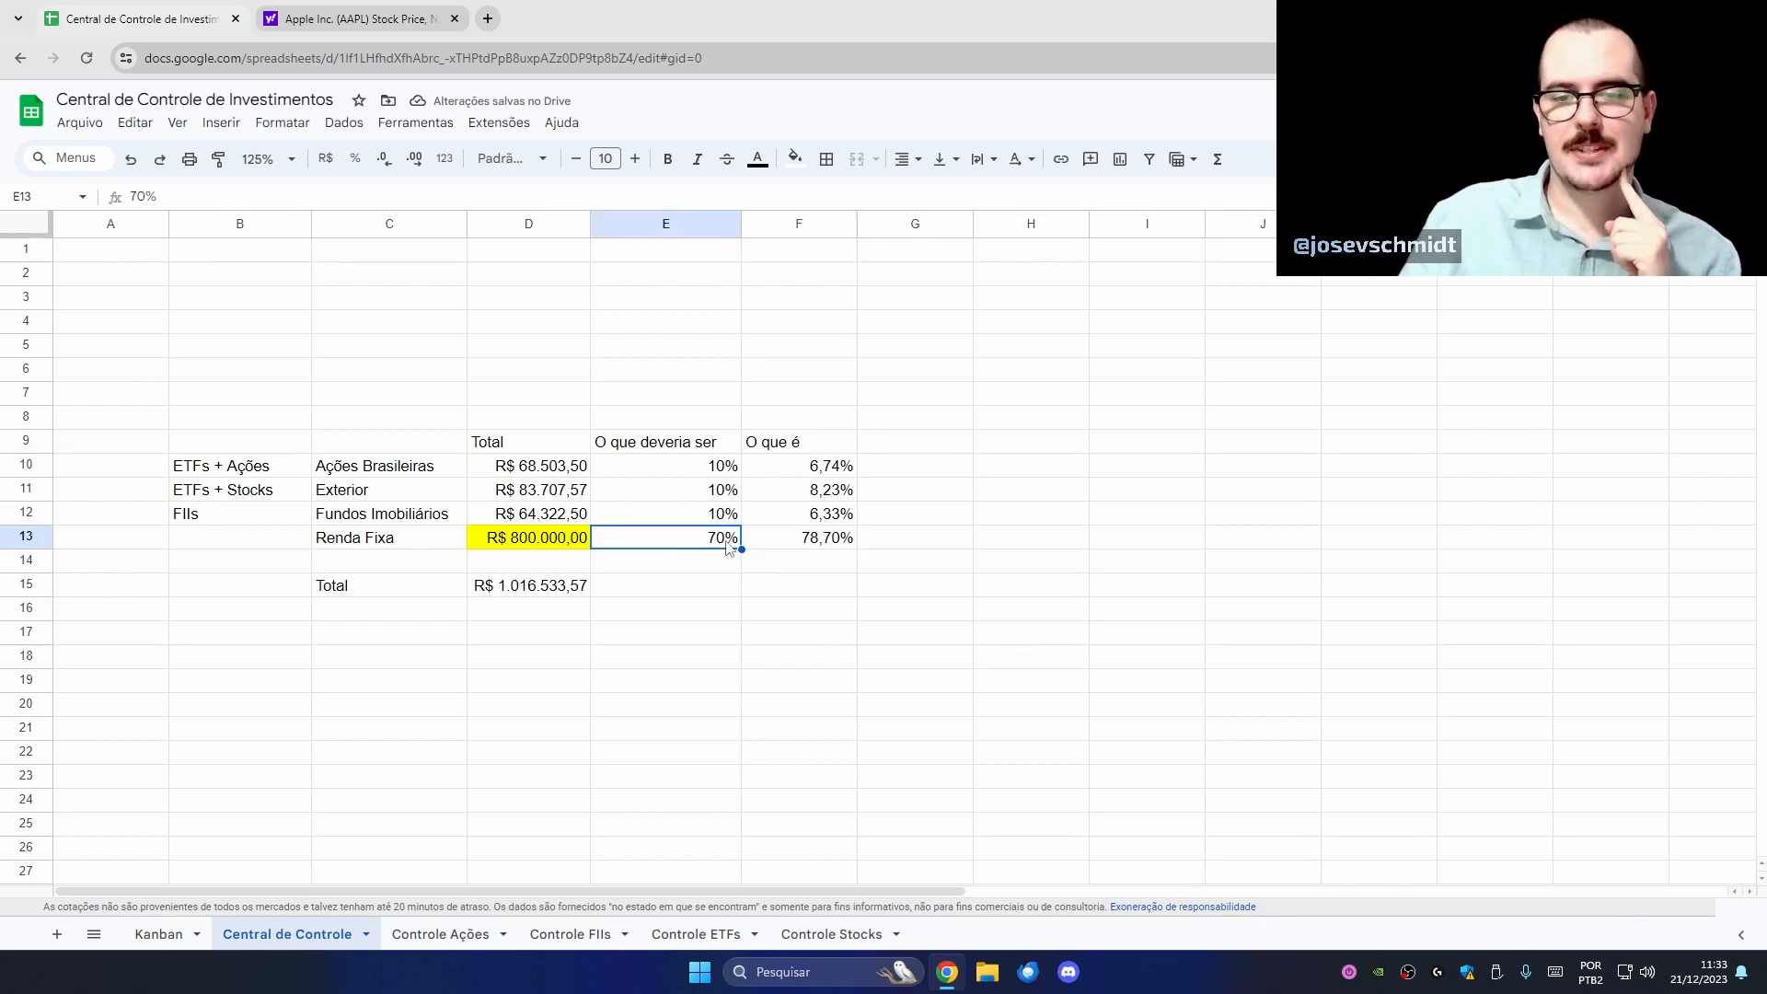
left_click(840, 549)
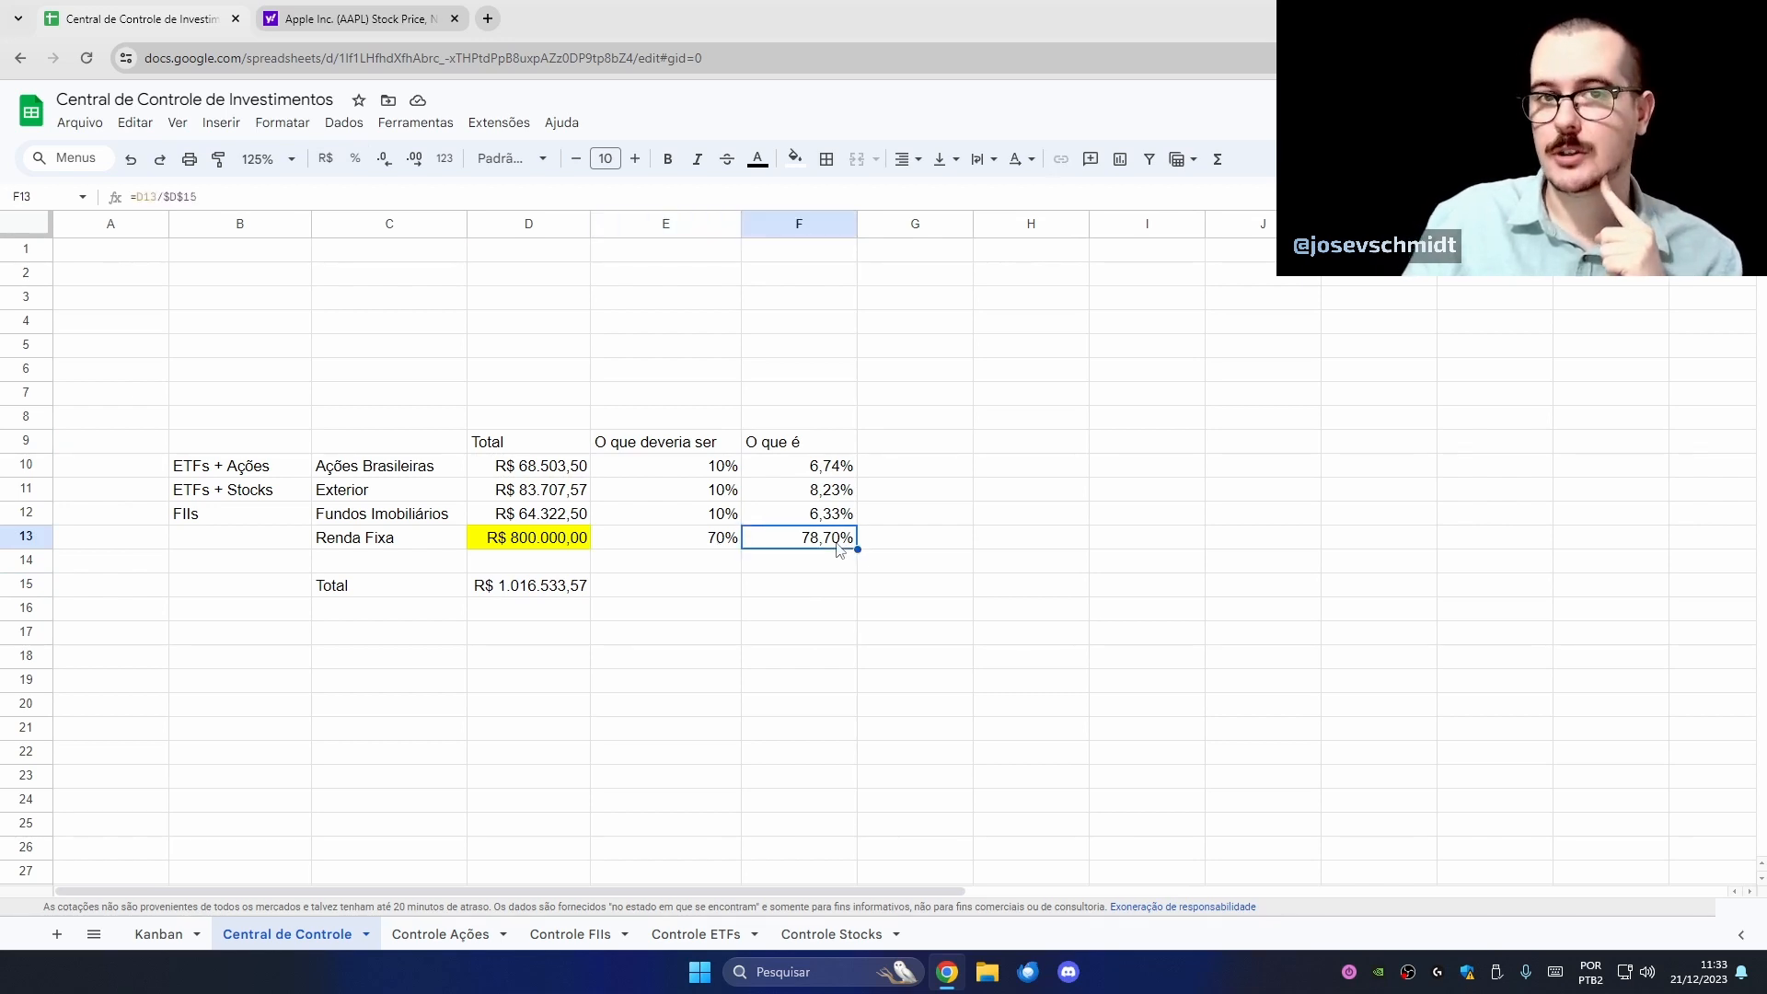
left_click(716, 521)
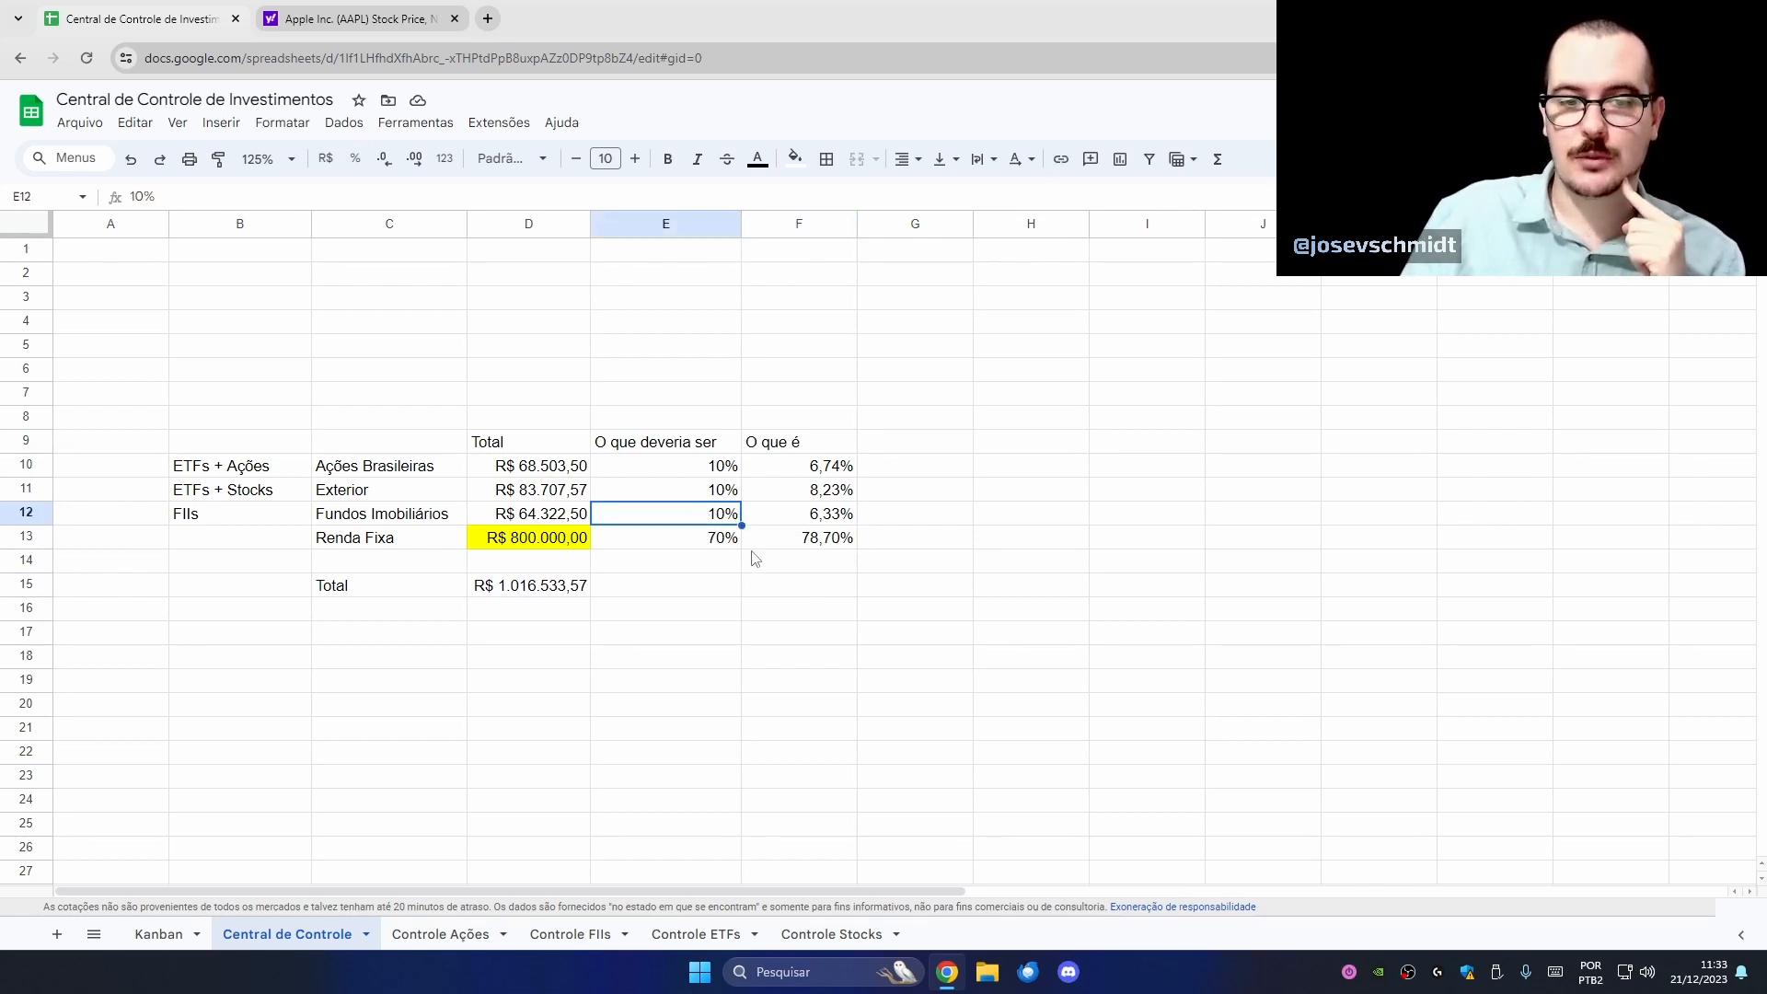
left_click(787, 519)
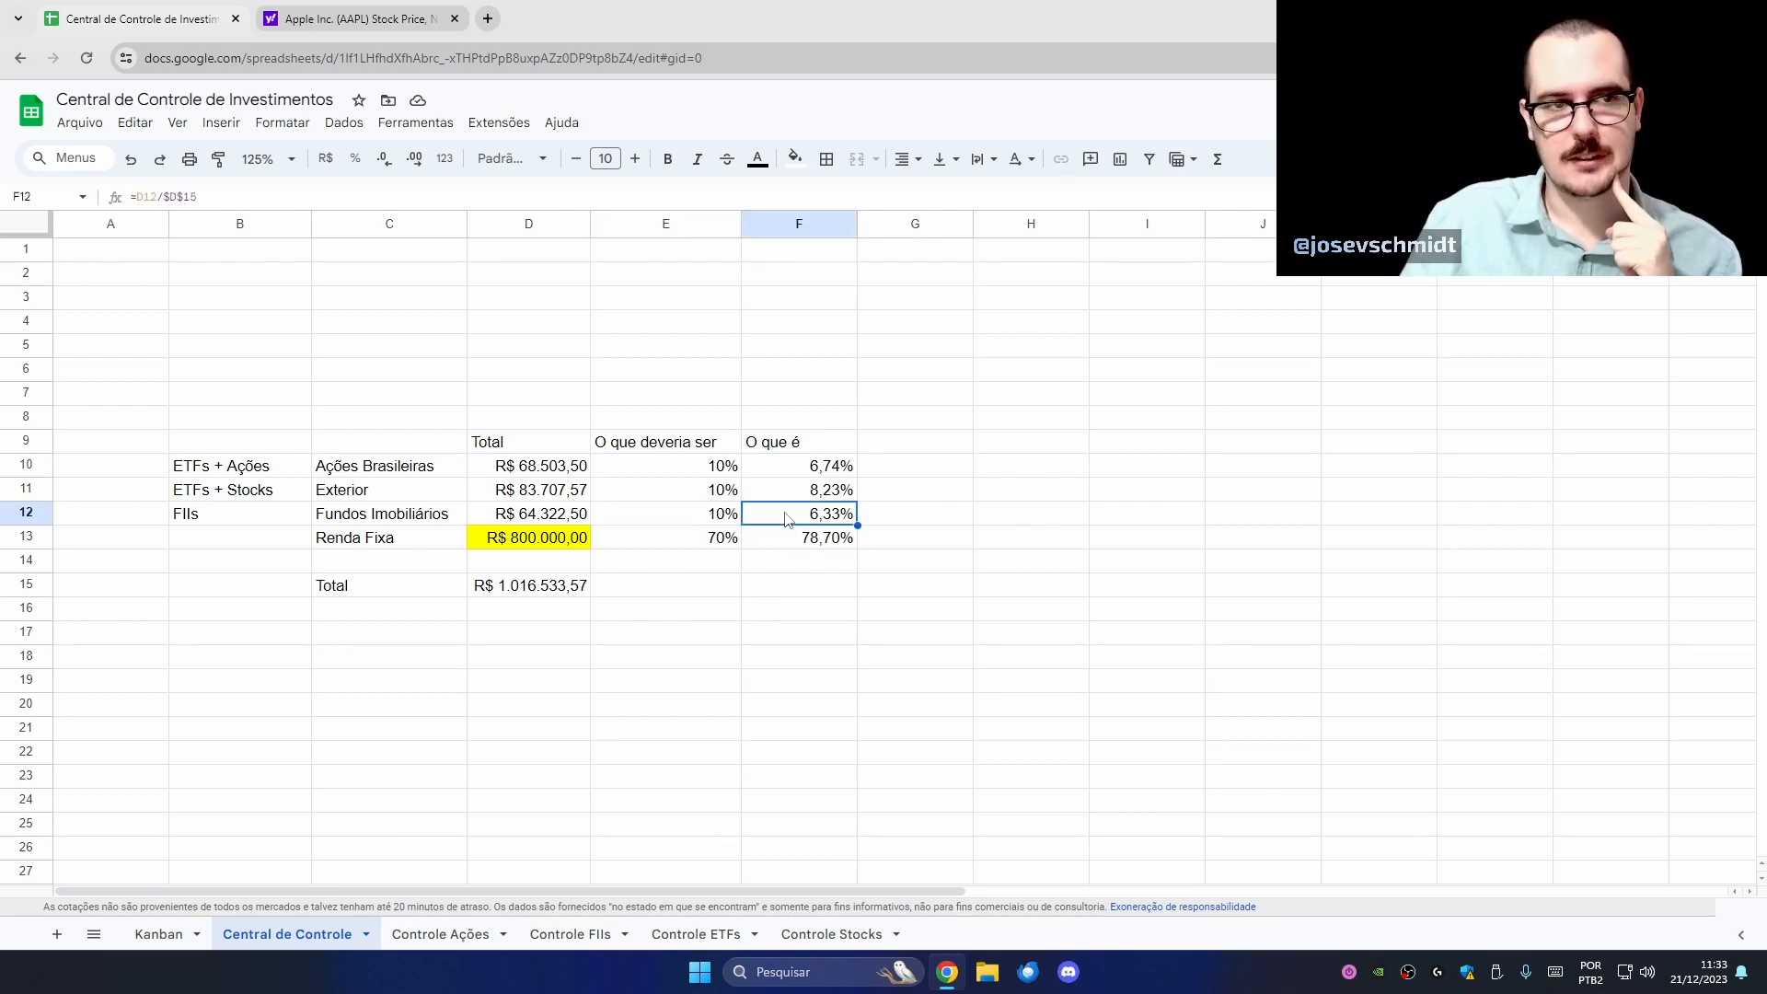
left_click(708, 492)
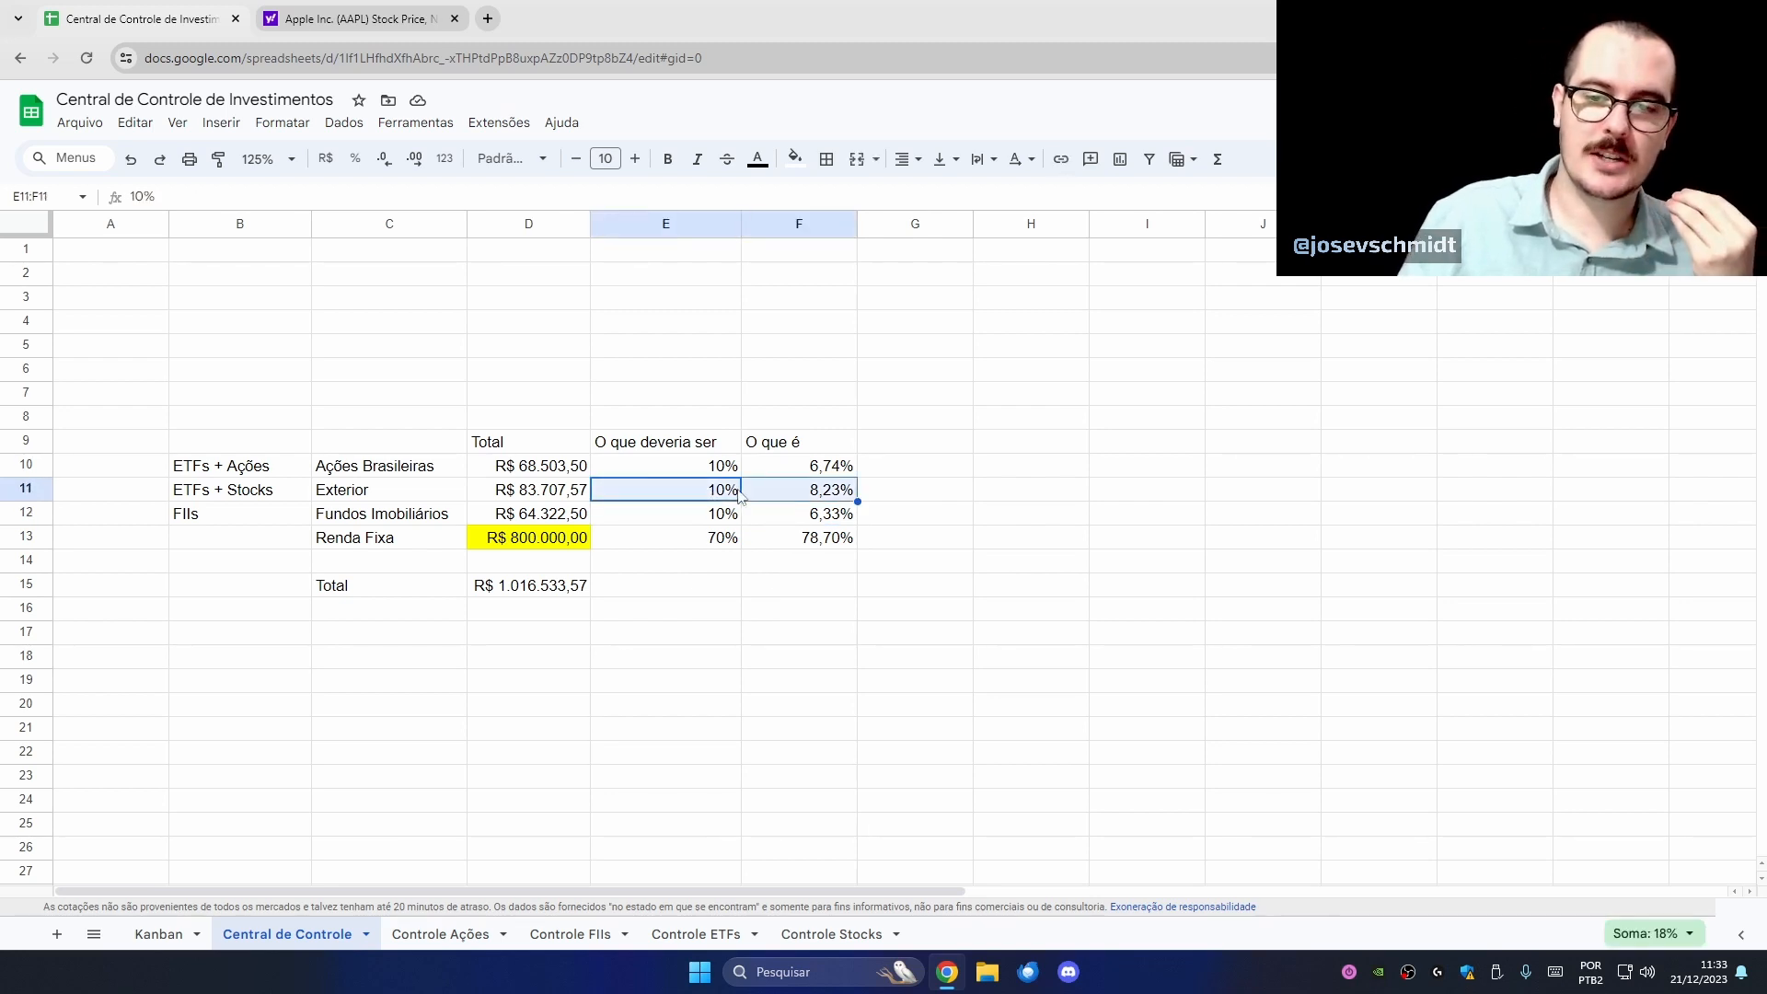
left_click(714, 474)
left_click(747, 469, "shift")
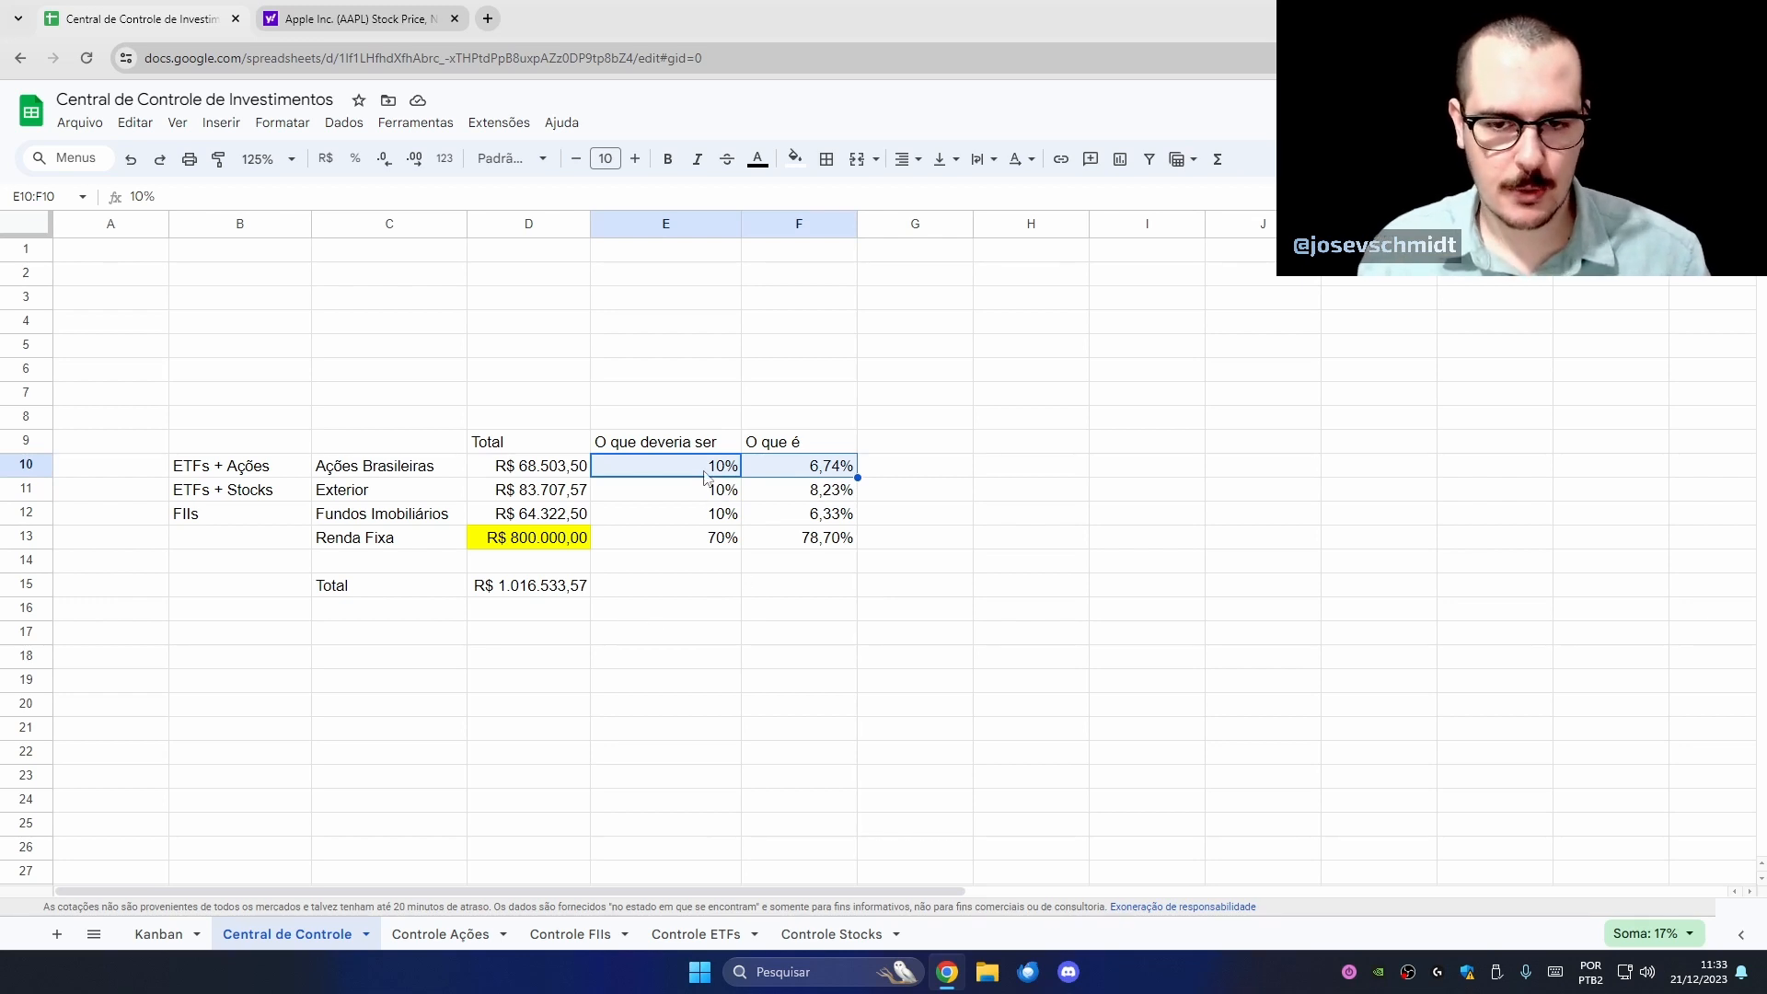
- Make the 'O que deveria ser' header in E9 bold
left_click(686, 449)
left_click_drag(685, 449, 692, 538)
left_click(828, 502)
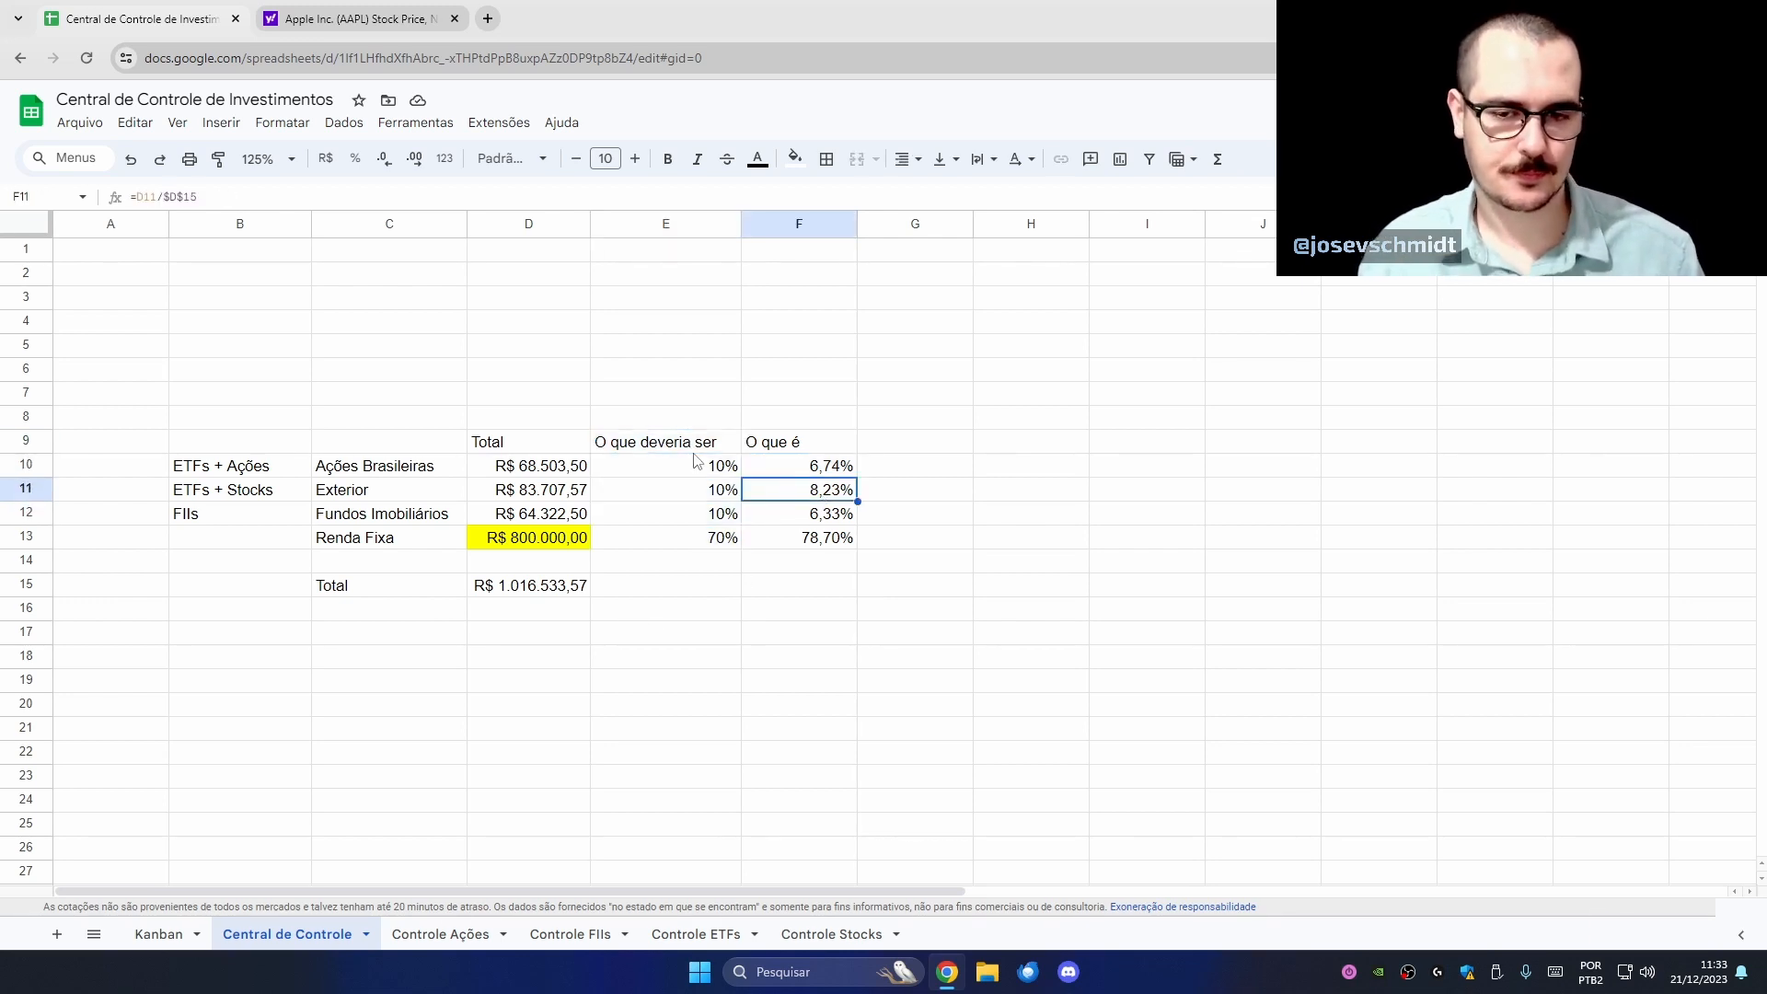
left_click(693, 450)
key("ctrl+b")
left_click(799, 393)
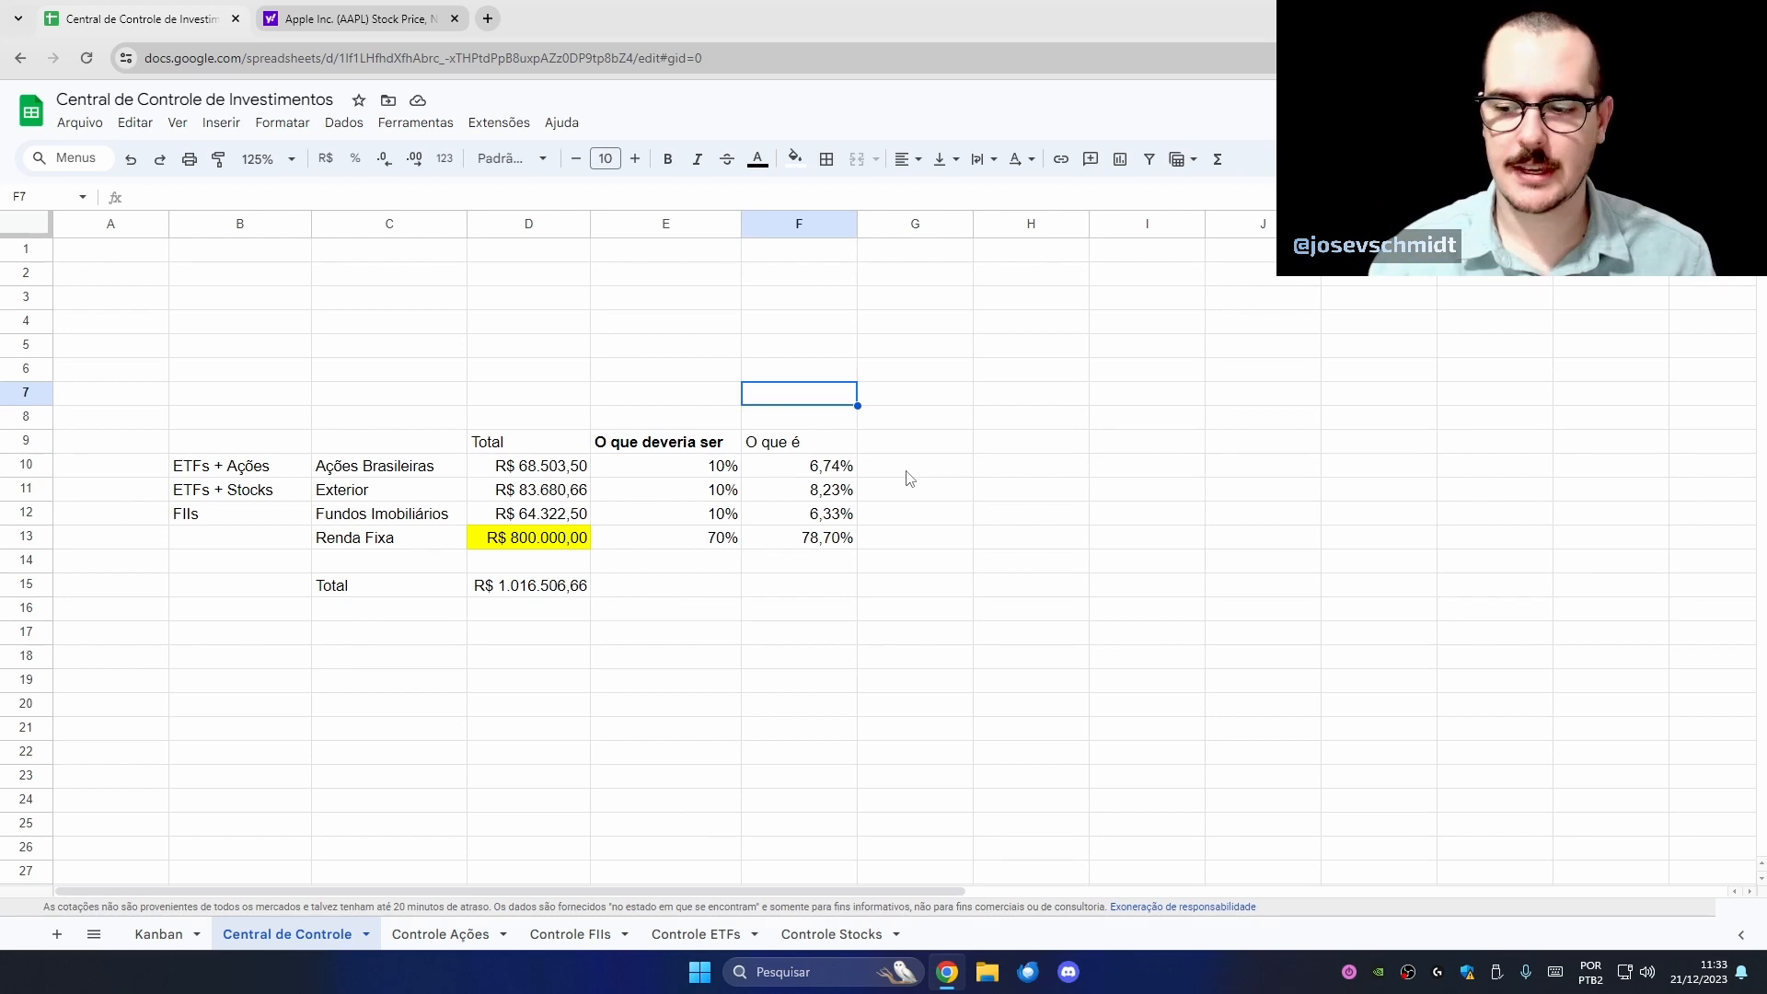
- Review the targets and actual shares, checking the combined share of F10:F12
left_click(678, 475)
left_click(652, 543)
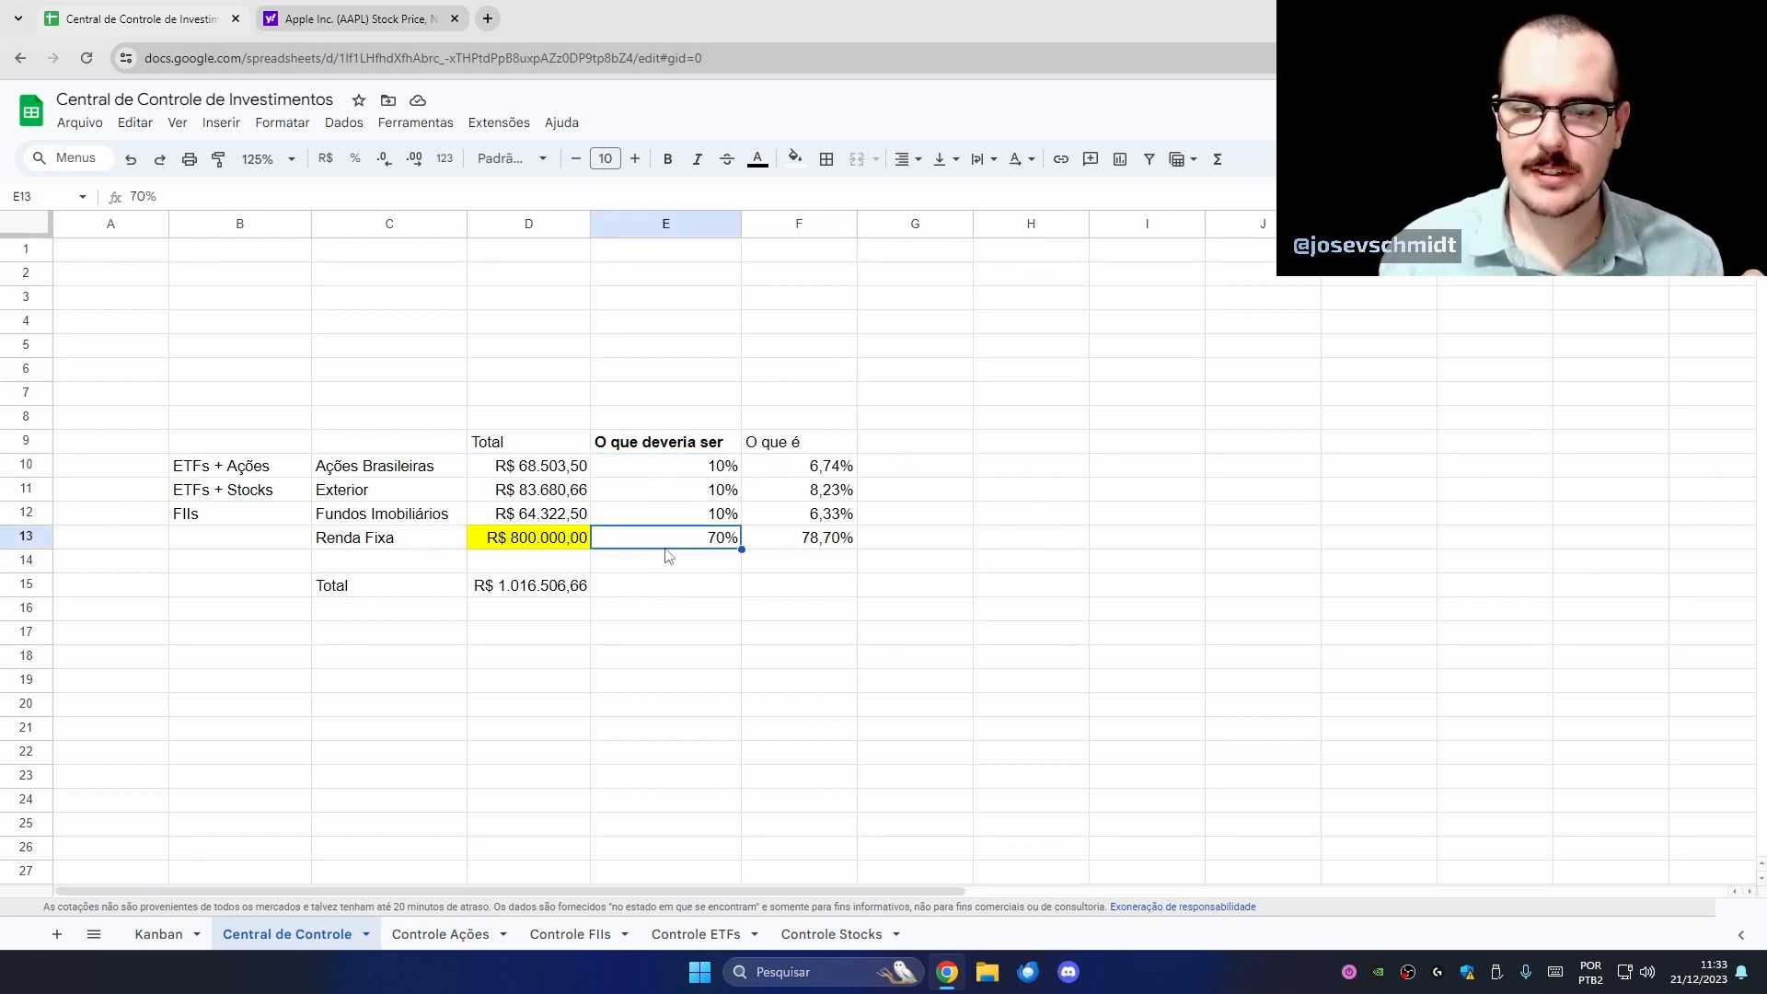
key("Right")
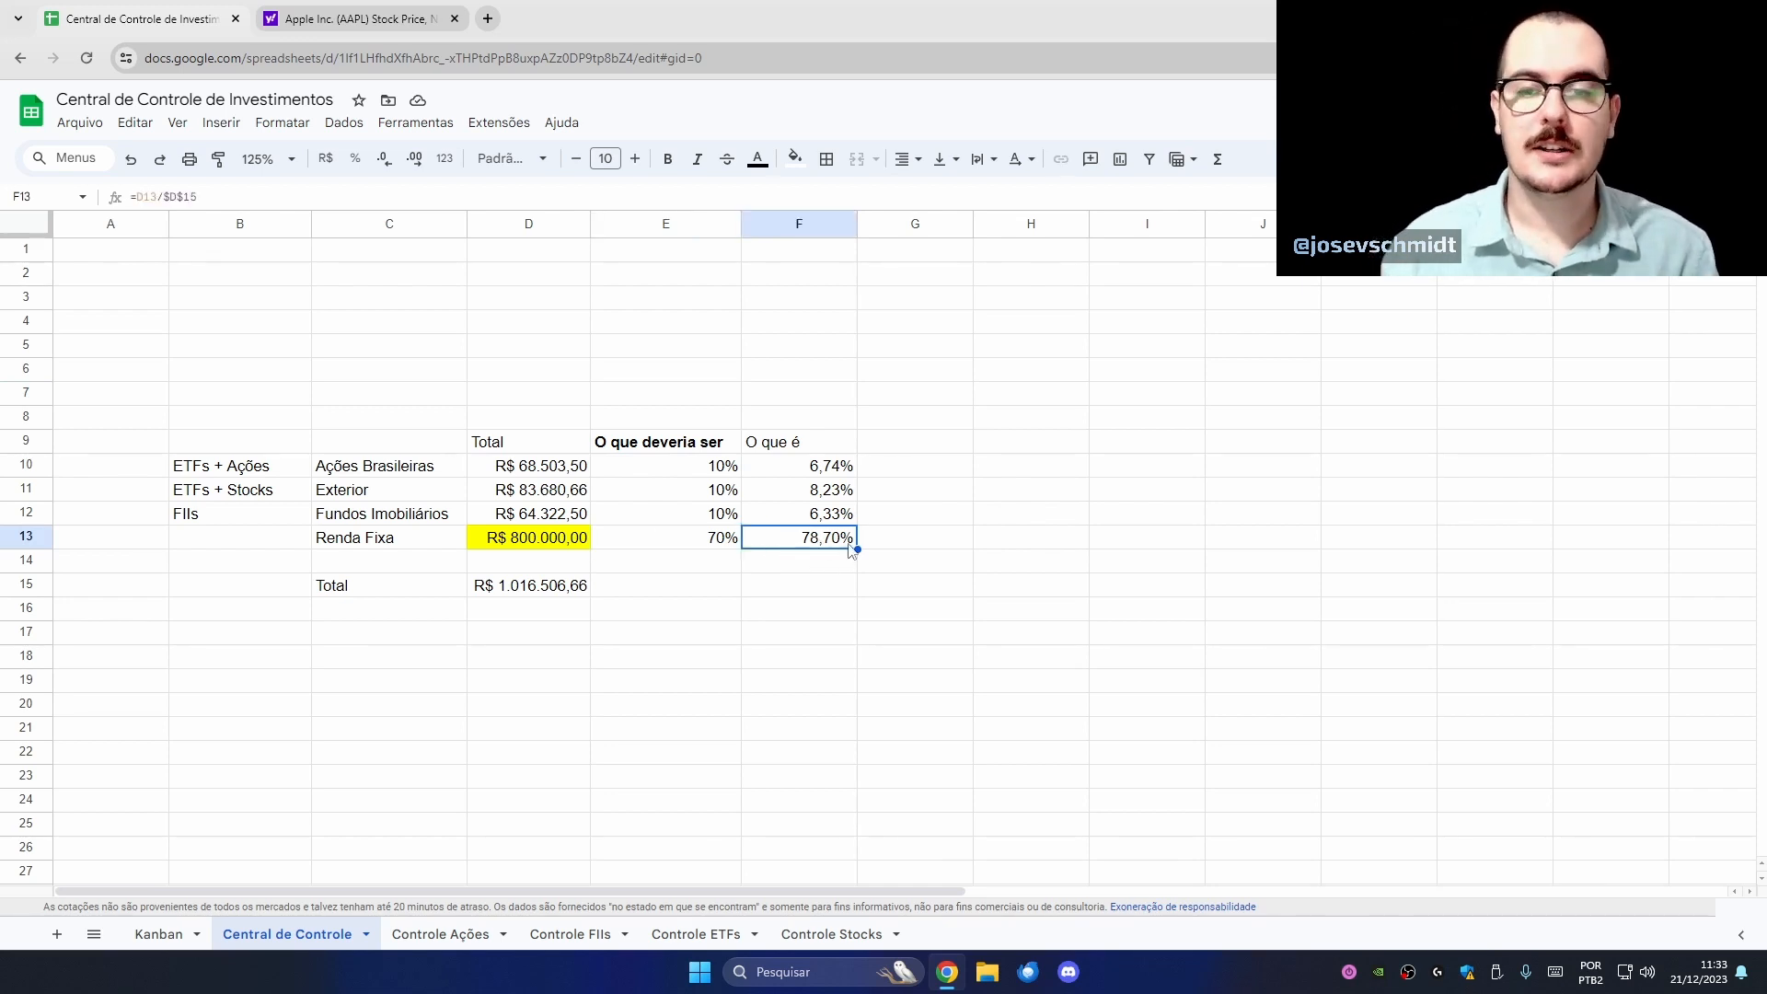
left_click_drag(845, 465, 843, 514)
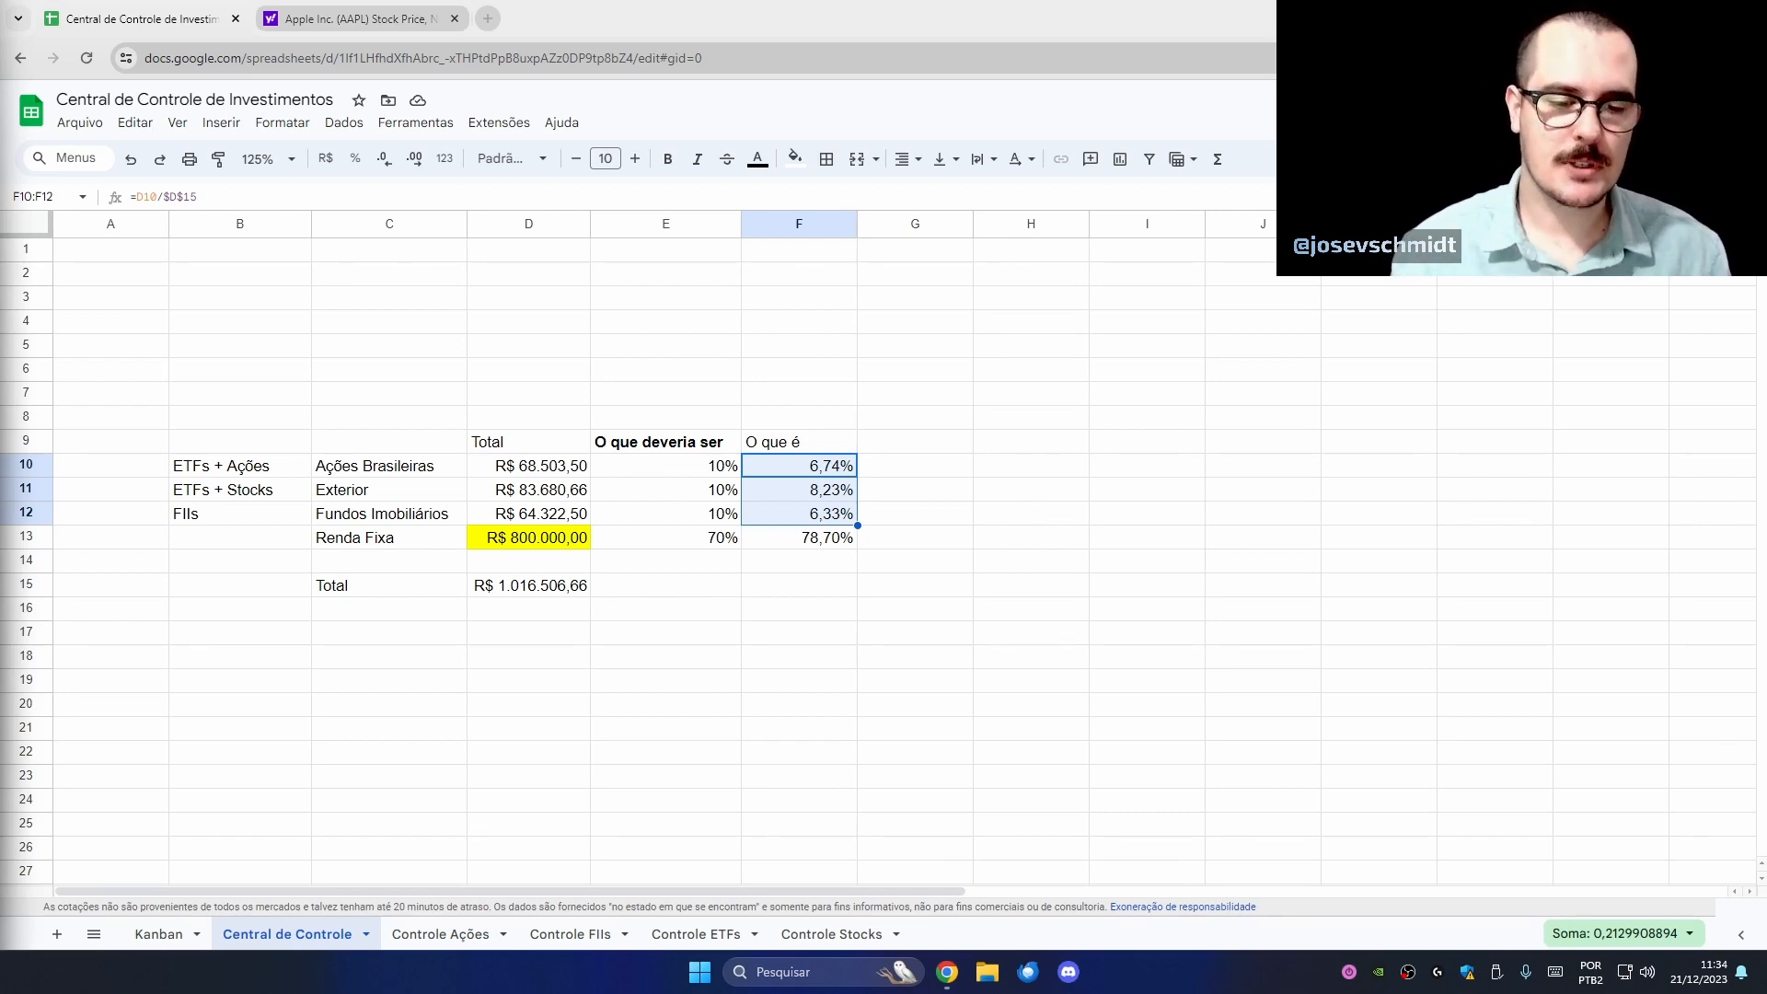
- Switch to the Kanban sheet and read the viewer suggestions in D16 and B16
left_click(163, 934)
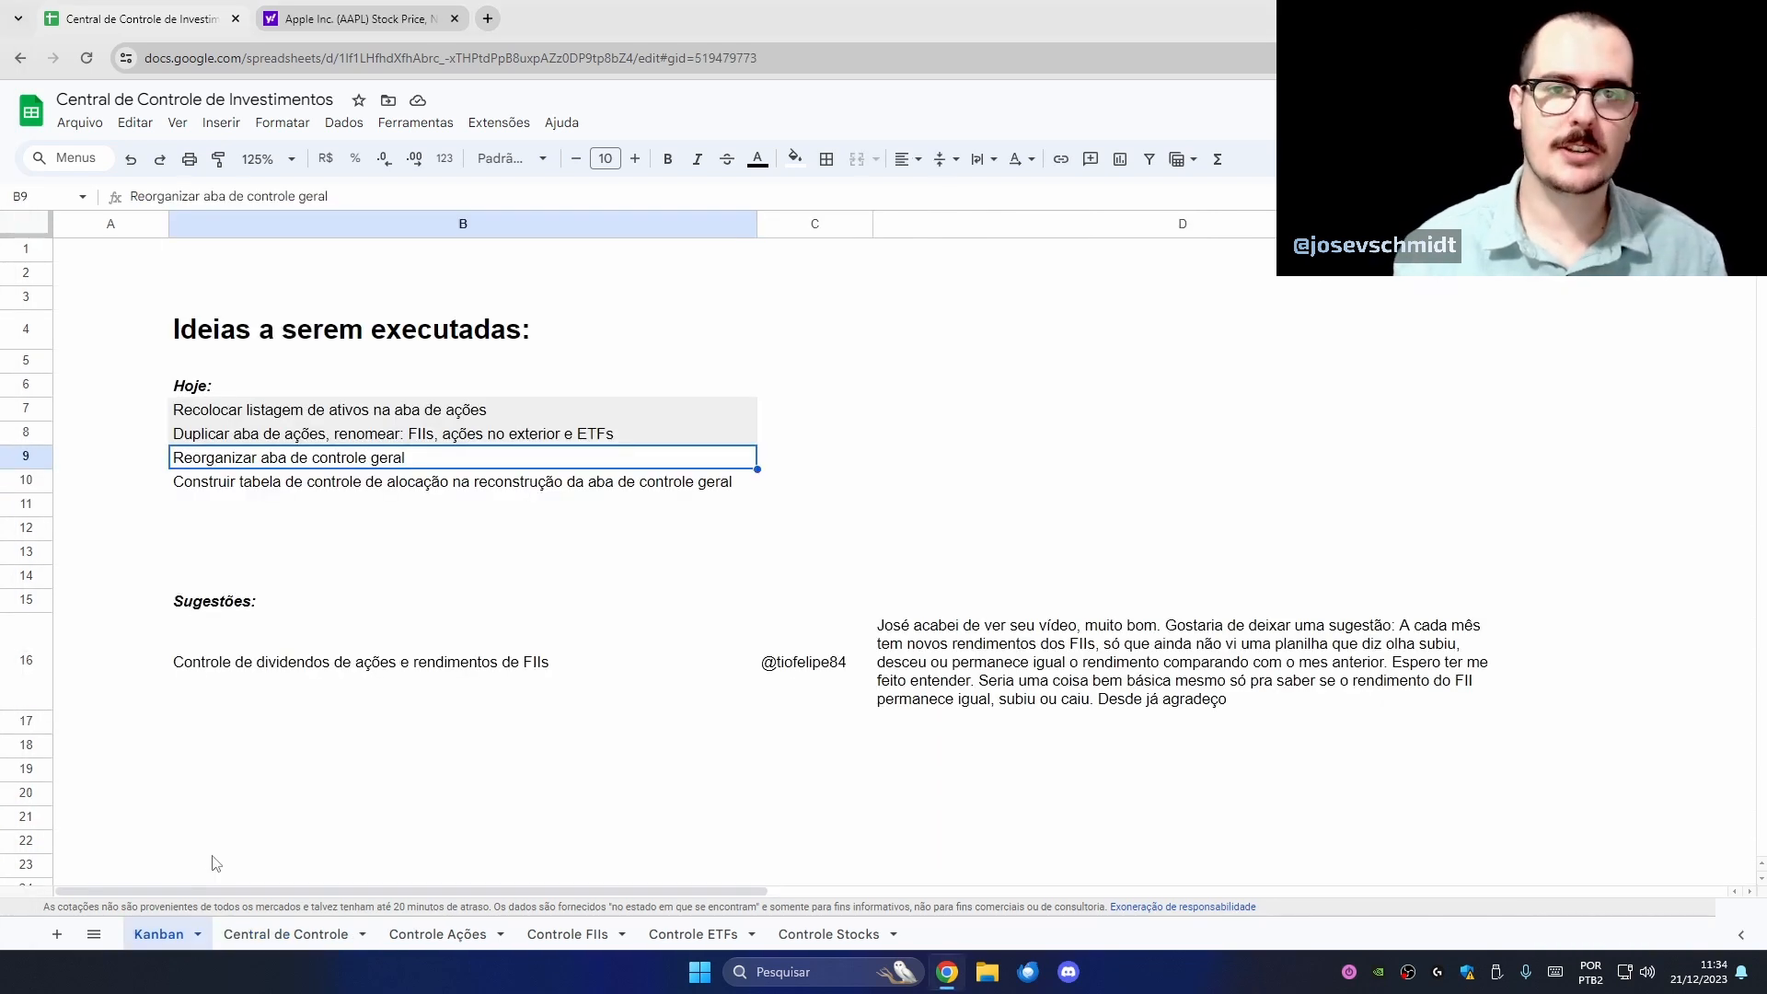
left_click(958, 673)
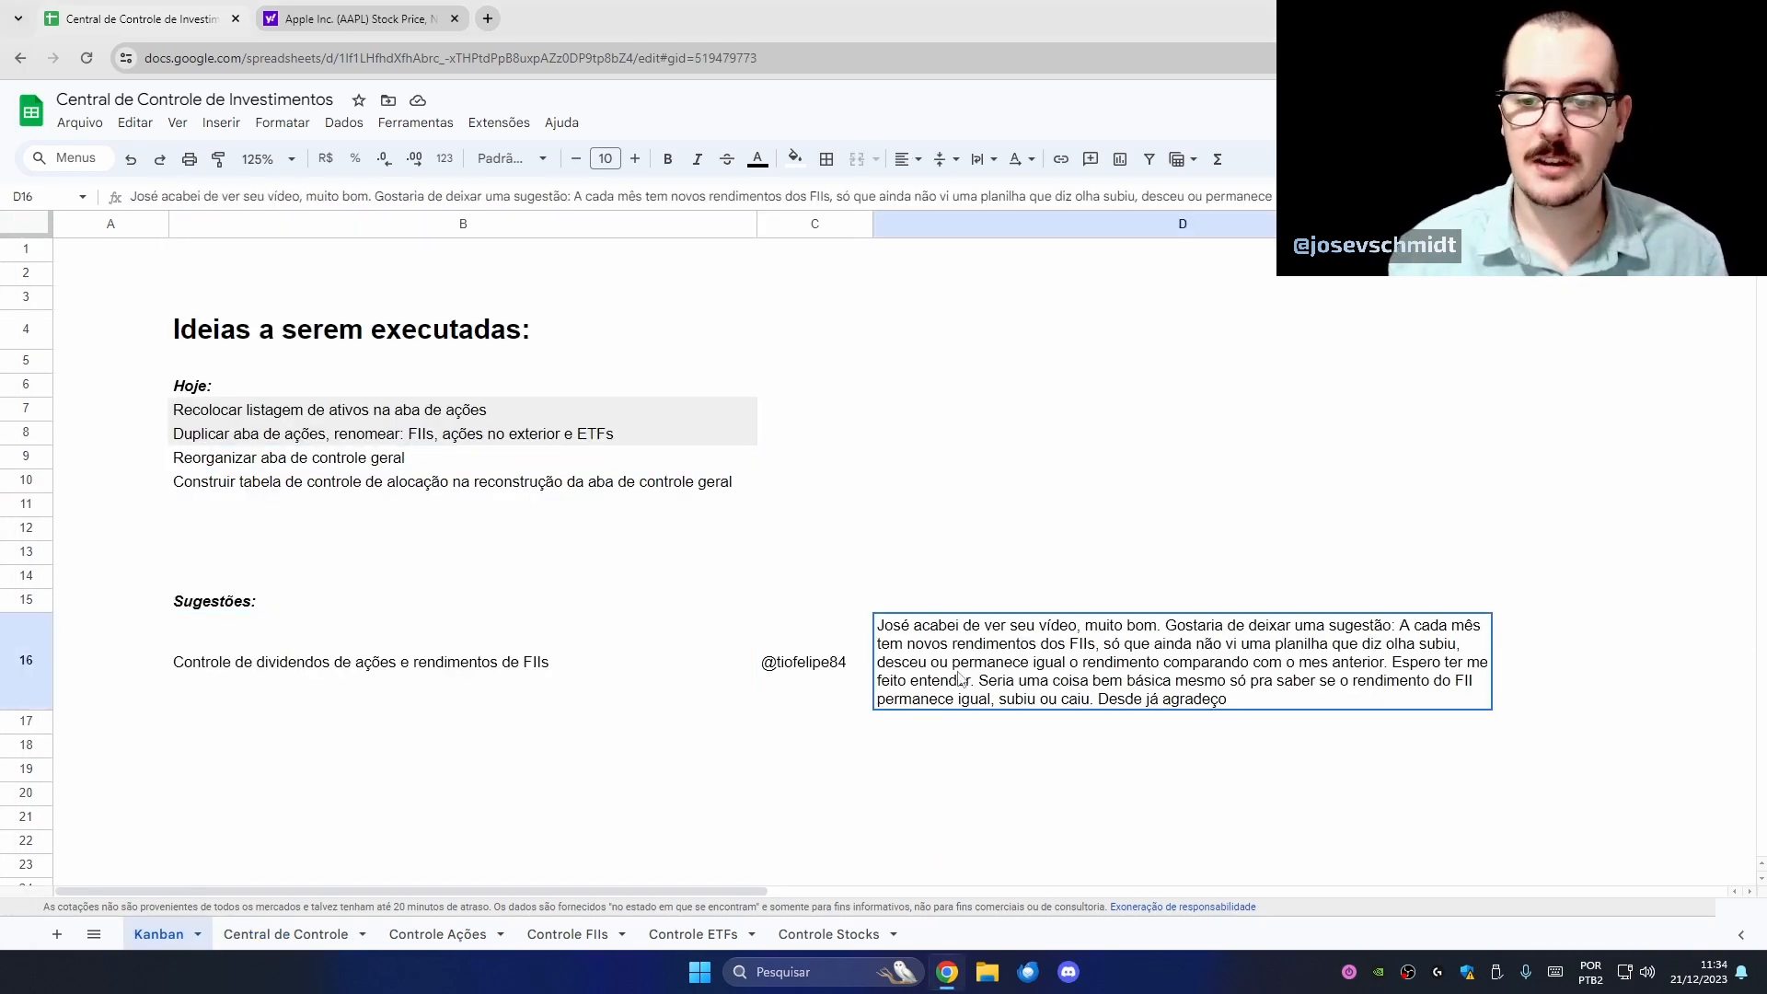
left_click(552, 690)
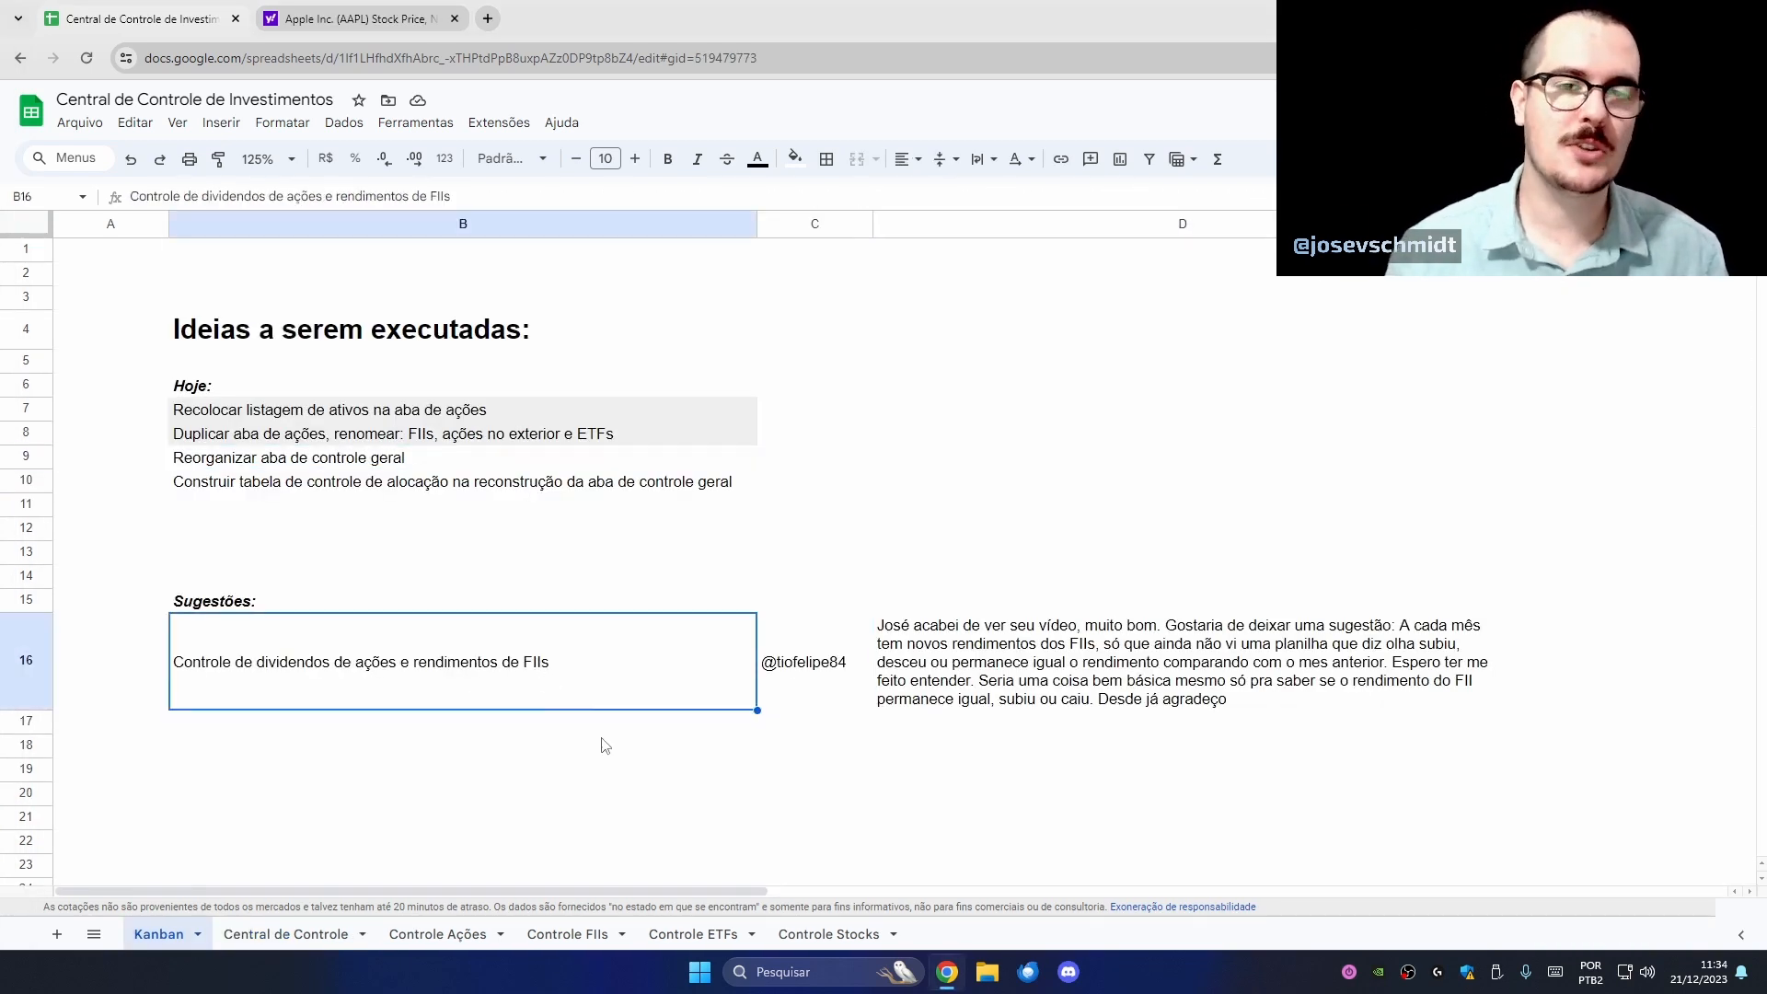